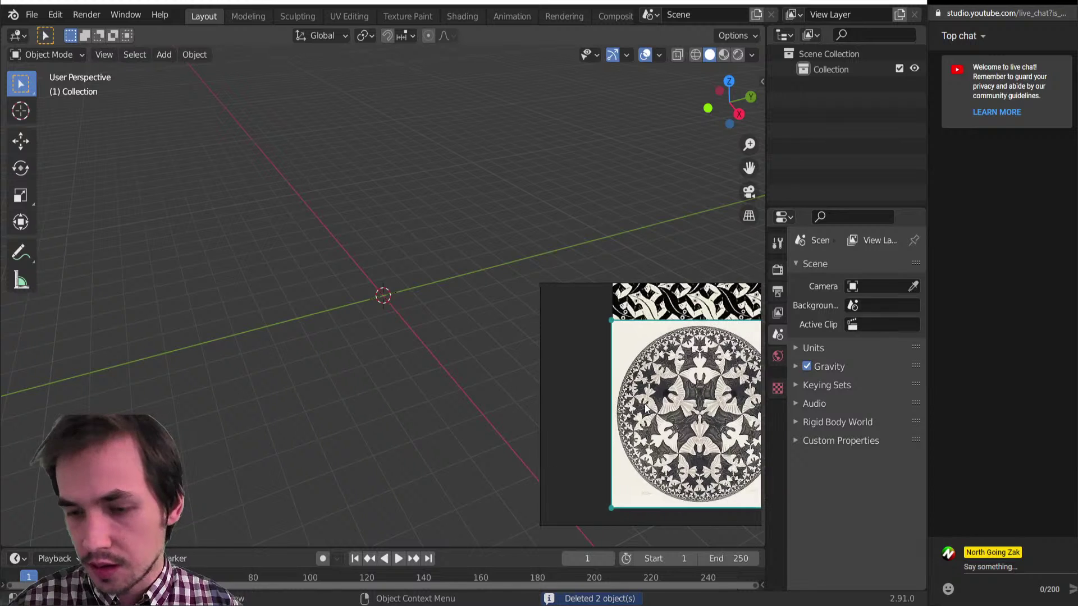
# Examine the circular angel-and-devil tessellation in the reference image, both its central figures and its outer edge.
pyautogui.scroll(3, 653, 402)
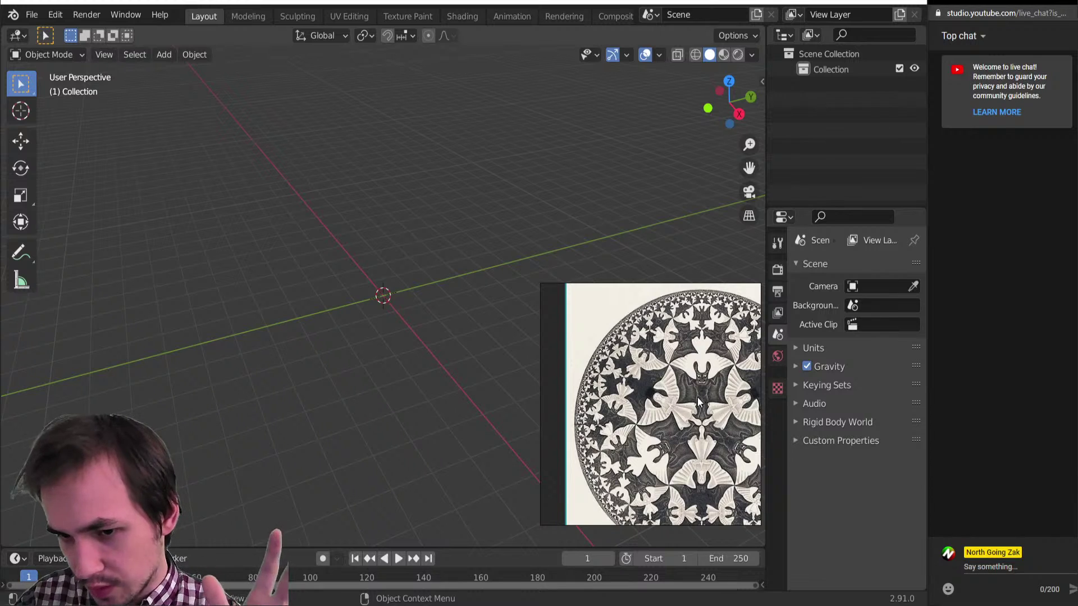
pyautogui.scroll(-3, 654, 388)
pyautogui.scroll(6, 615, 332)
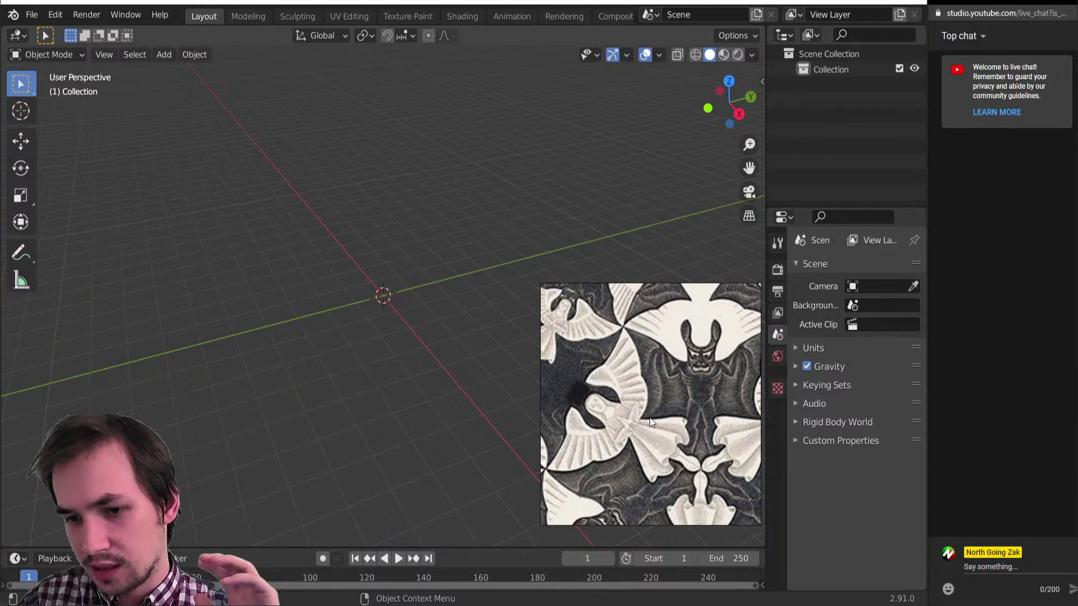
pyautogui.scroll(-3, 627, 382)
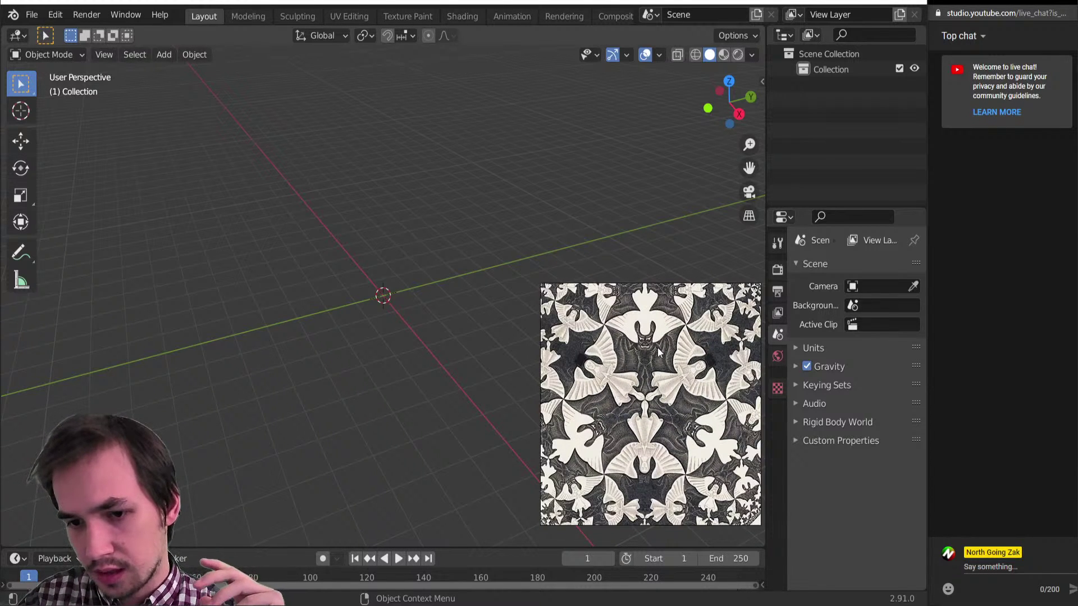
pyautogui.scroll(2, 654, 347)
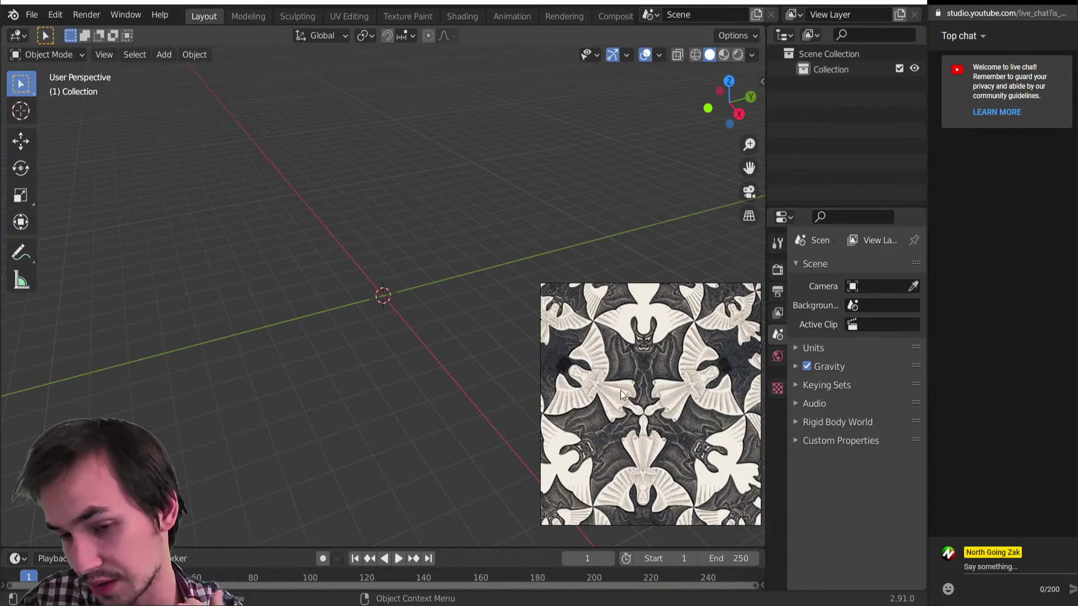
pyautogui.scroll(-4, 622, 379)
pyautogui.scroll(5, 681, 390)
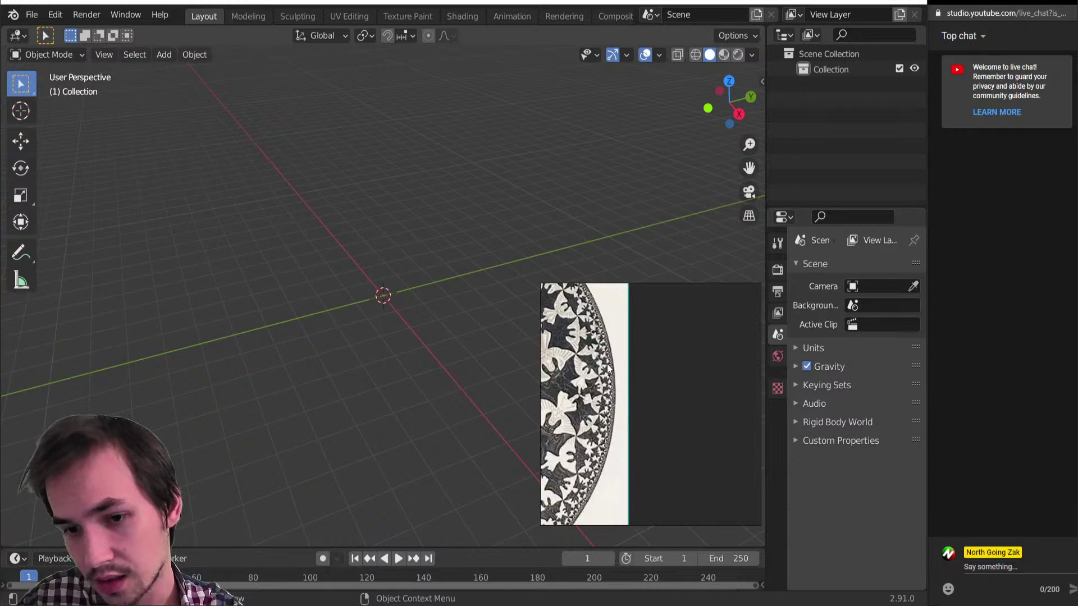
pyautogui.scroll(-4, 628, 378)
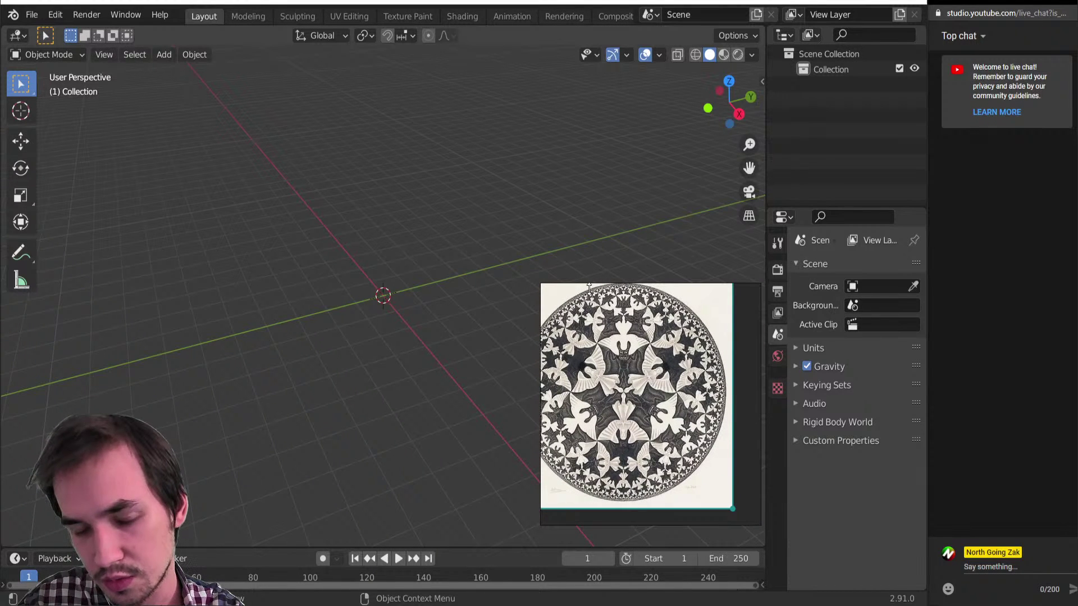
# Add a mesh plane to the empty scene and clear its location to the world origin.
pyautogui.moveTo(264, 278); pyautogui.dragTo(436, 345, button='middle')
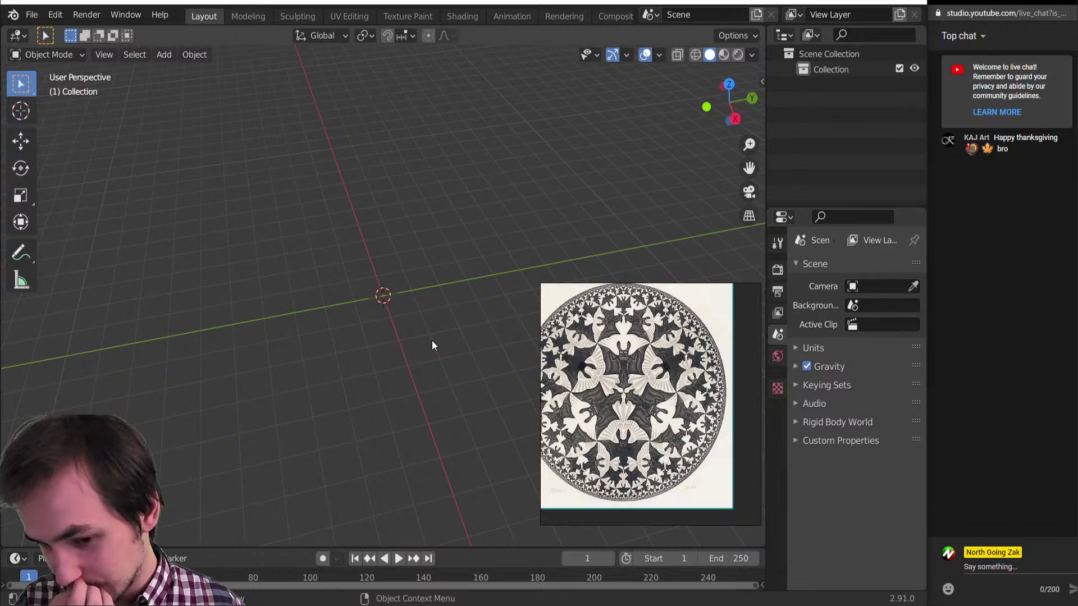
pyautogui.moveTo(433, 341); pyautogui.dragTo(430, 305, button='middle')
pyautogui.hotkey('shift', 'a')
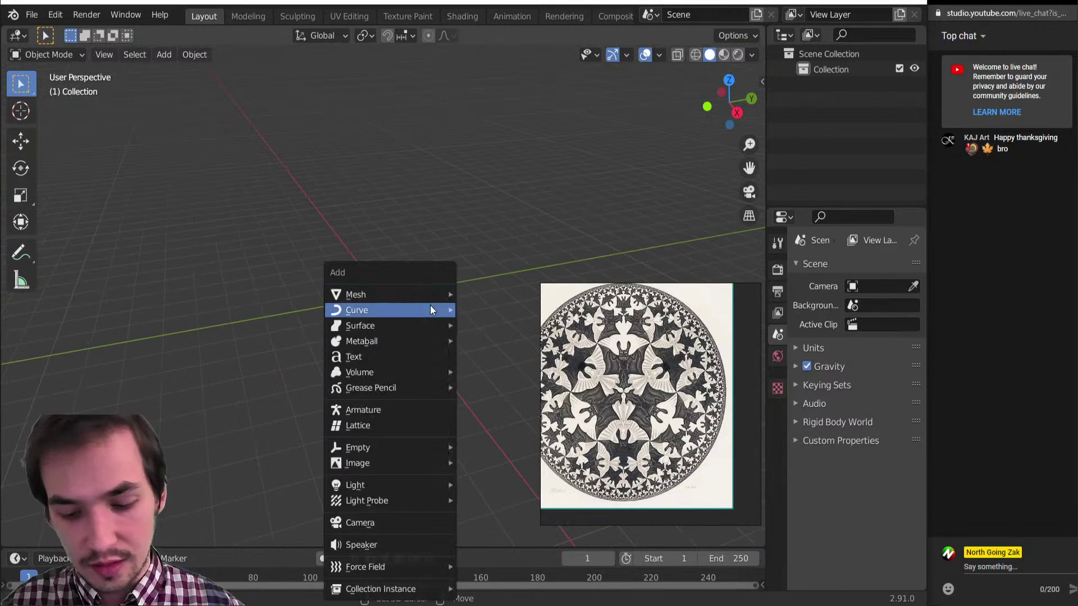
pyautogui.press('m')
pyautogui.press('p')
pyautogui.hotkey('alt', 'g')
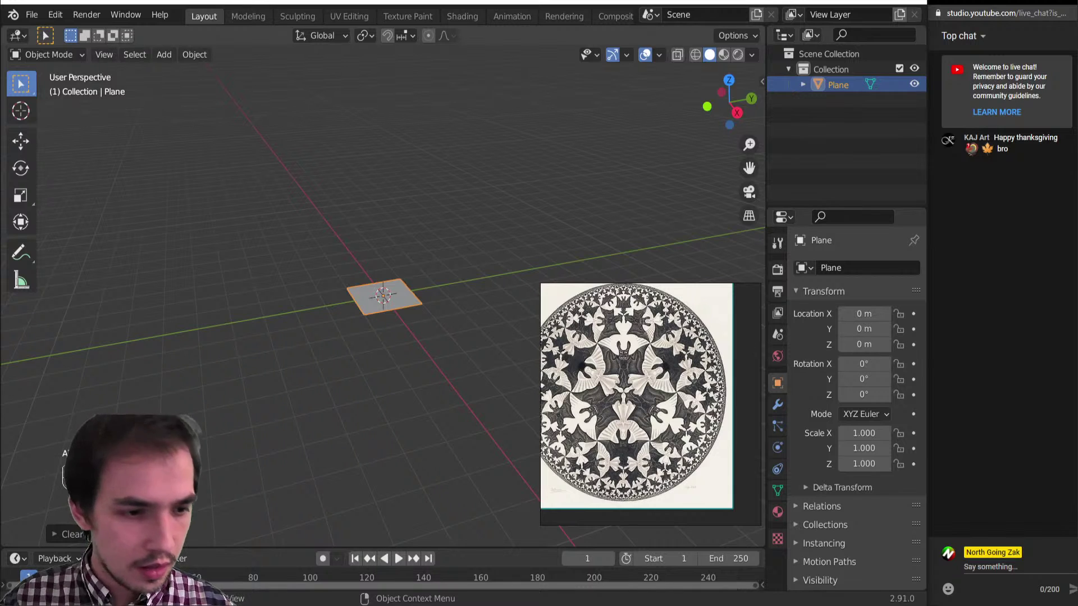
# Set the Screencast Keys mouse size to 144 and font size to 48, and test the display with a cancelled move.
pyautogui.press('n')
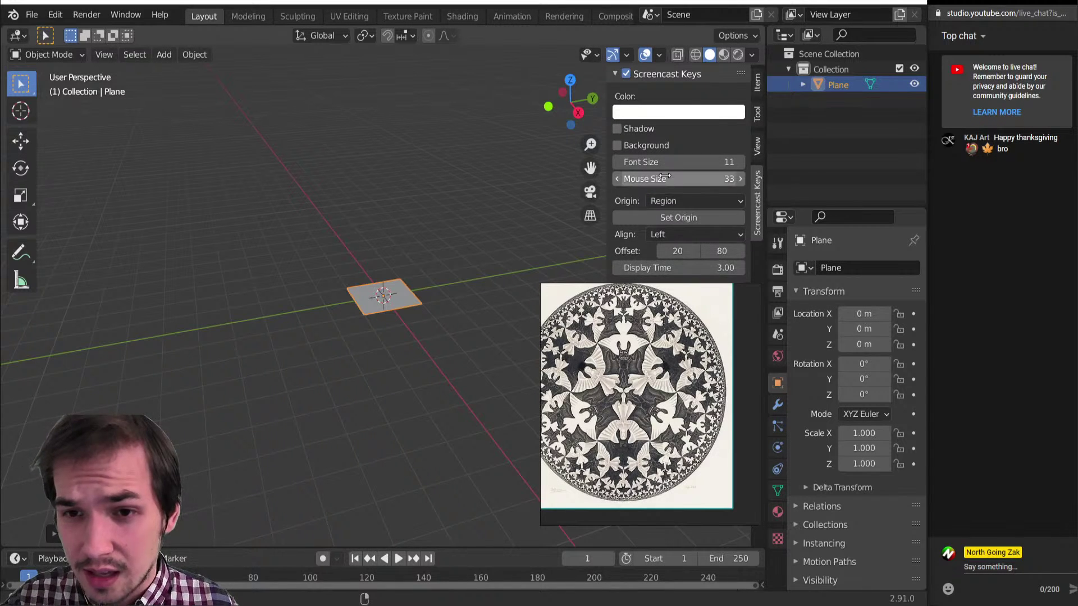
pyautogui.moveTo(674, 178); pyautogui.dragTo(714, 162)
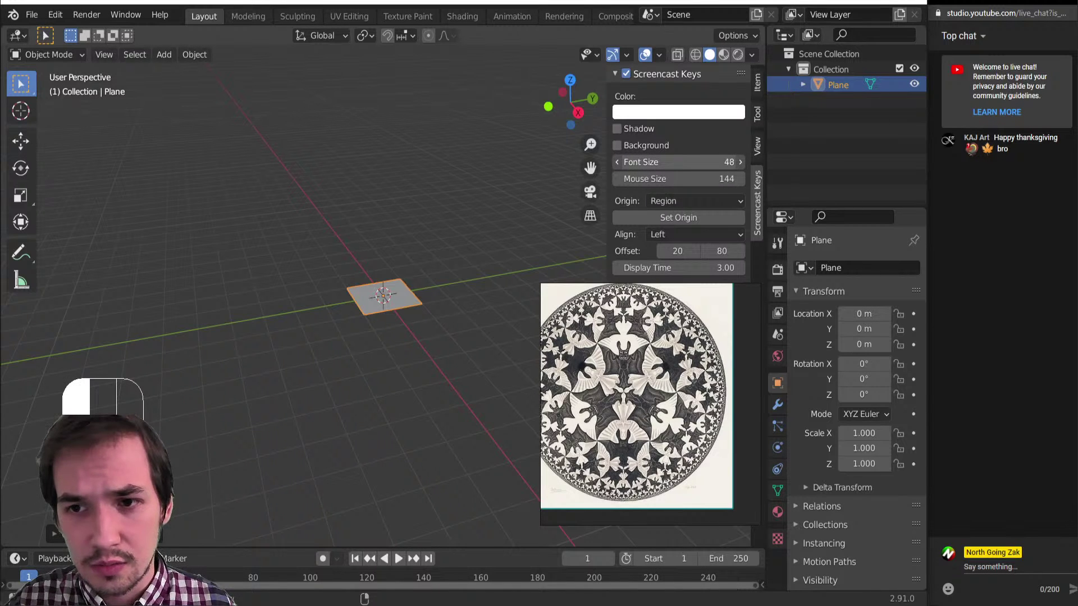
pyautogui.press('g')
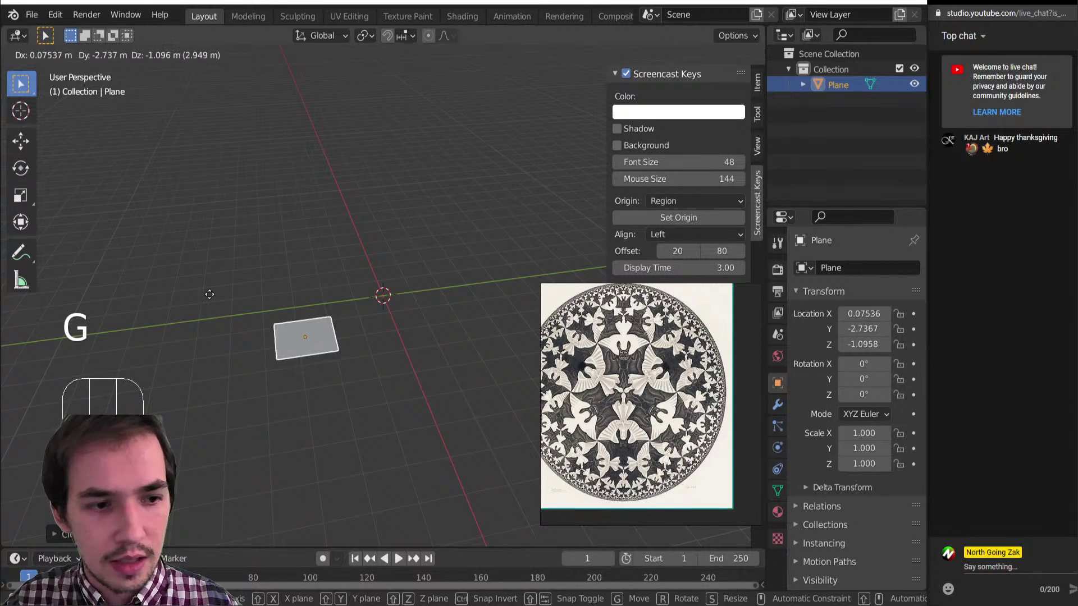
pyautogui.rightClick(209, 294)
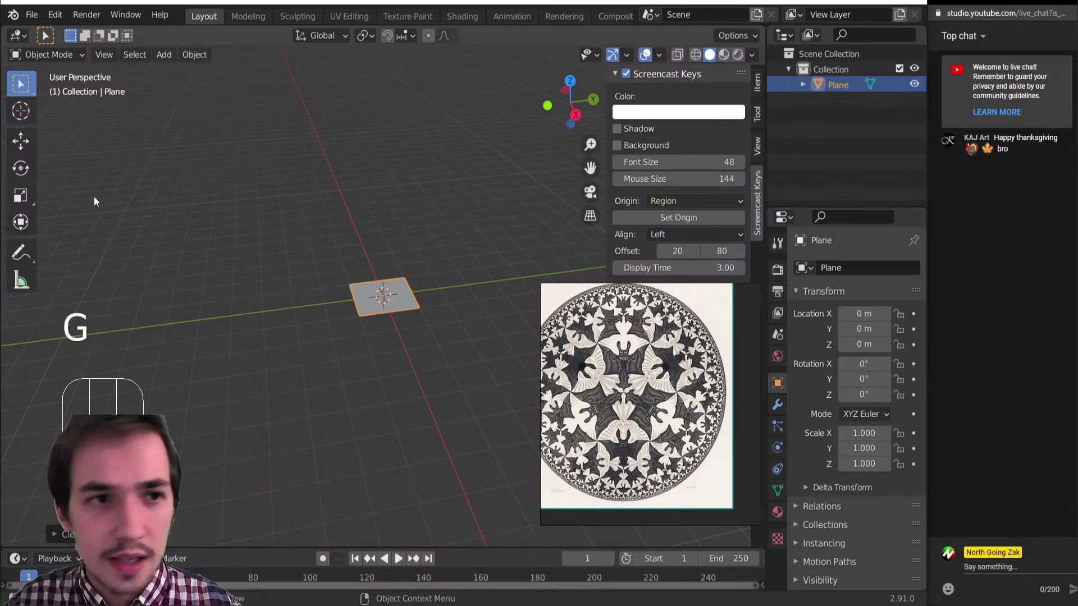
pyautogui.moveTo(235, 183); pyautogui.dragTo(313, 184, button='middle')
# Find the Node Wrangler add-on by searching the preferences for "node", enable it and close the preferences.
pyautogui.hotkey('ctrl', 'alt')
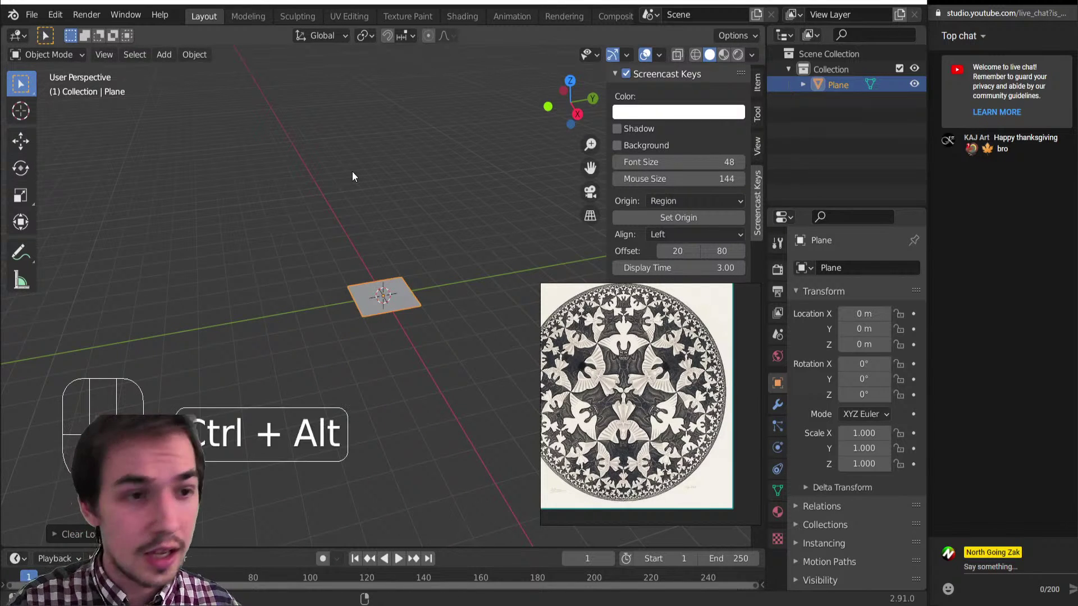
pyautogui.hotkey('ctrl', 'alt', 'u')
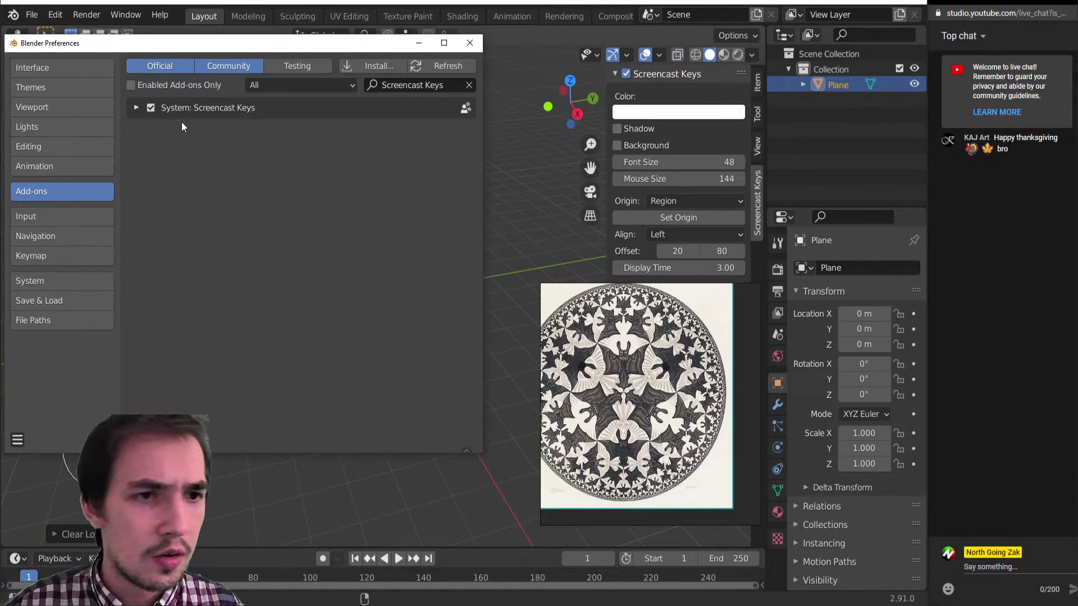
pyautogui.click(469, 85)
pyautogui.click(447, 87)
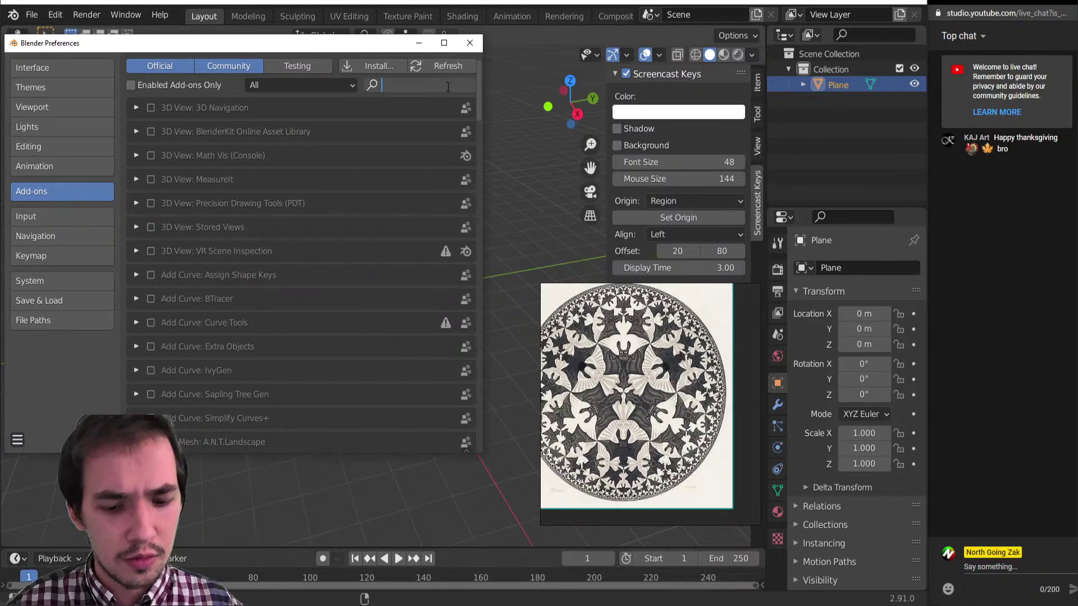
pyautogui.write('node')
pyautogui.press('Return')
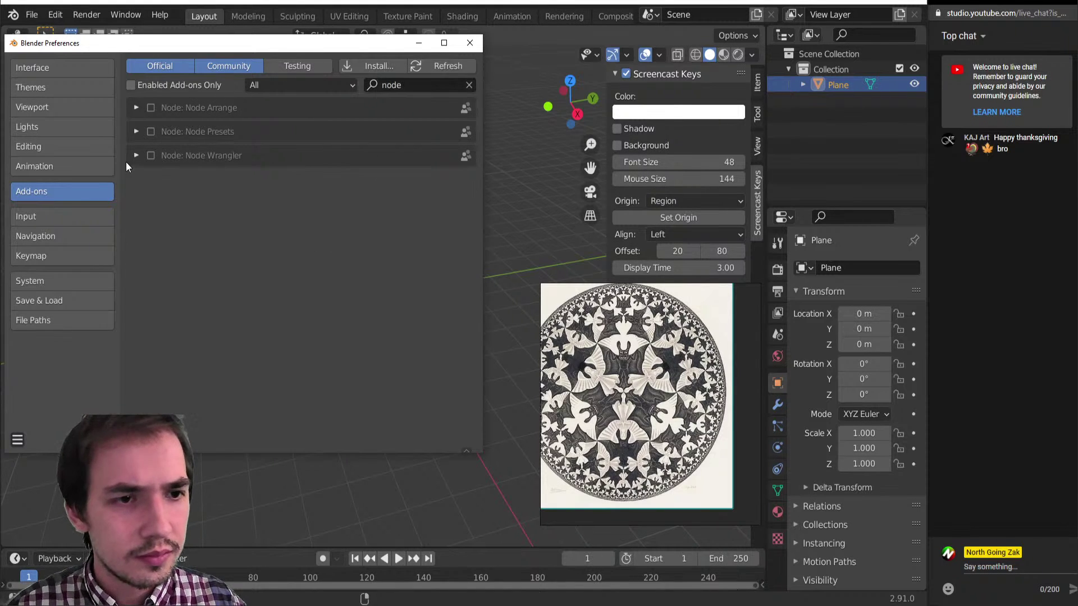
pyautogui.click(151, 156)
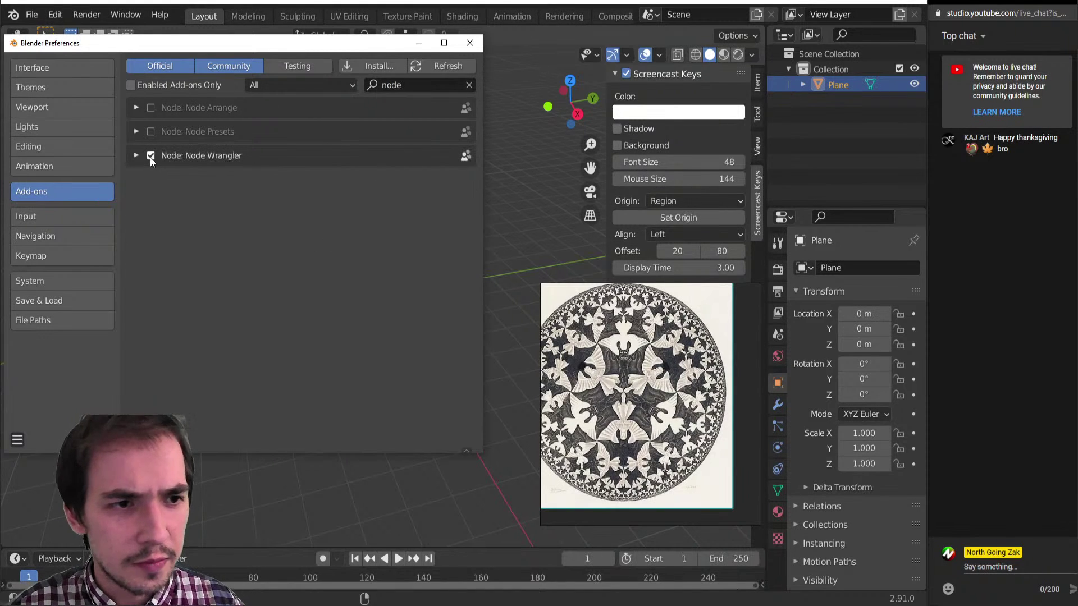
pyautogui.click(470, 42)
# Collapse the timeline, split the 3D viewport vertically and make the new area a Shader Editor, keeping a shrunken reference image out of the way.
pyautogui.moveTo(660, 359); pyautogui.dragTo(517, 195, button='right')
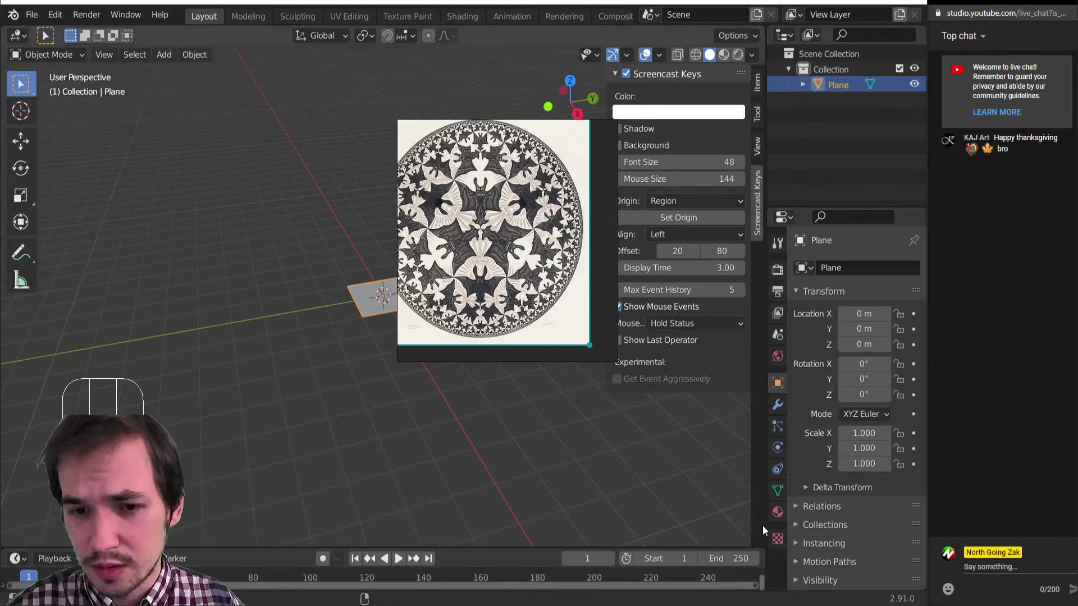
pyautogui.moveTo(759, 544); pyautogui.dragTo(758, 569)
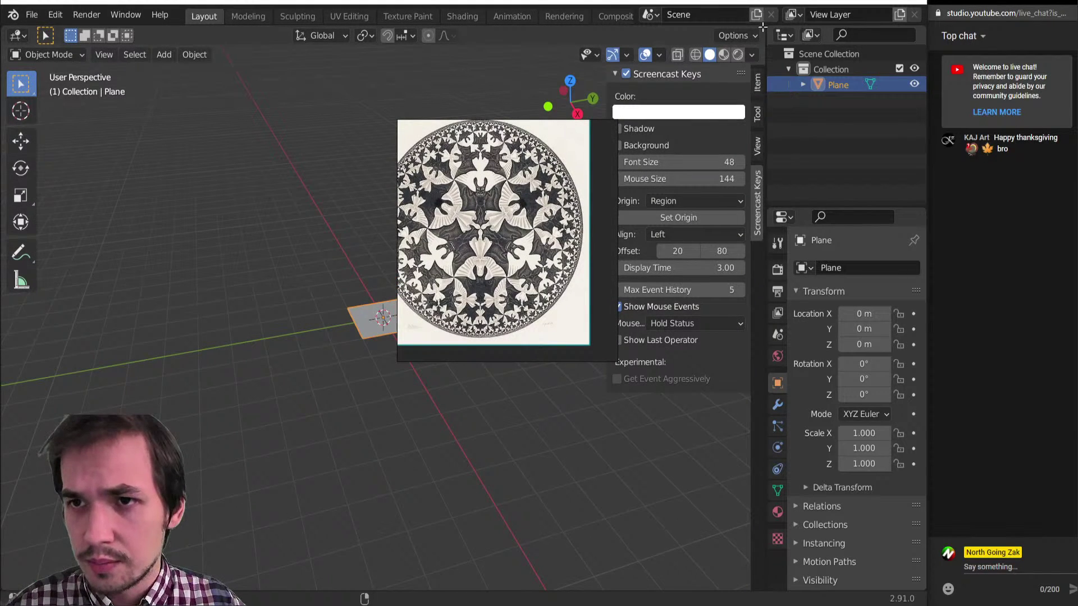
pyautogui.moveTo(763, 26); pyautogui.dragTo(409, 25)
pyautogui.moveTo(483, 171); pyautogui.dragTo(649, 417, button='right')
pyautogui.moveTo(567, 368); pyautogui.dragTo(677, 511)
pyautogui.click(430, 36)
pyautogui.click(448, 161)
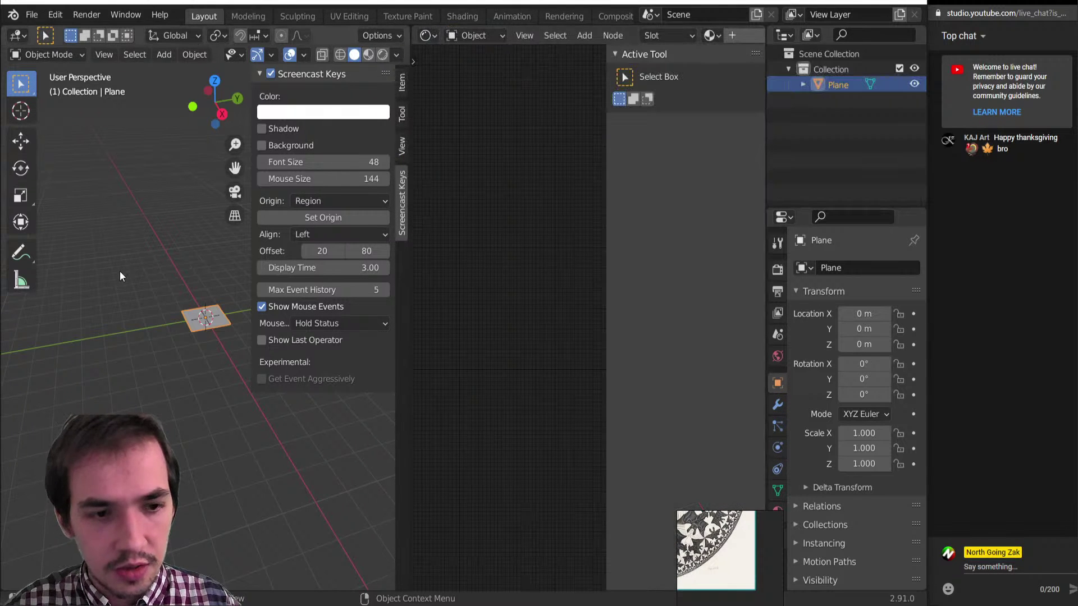
# View the plane from the top at close range and hide the sidebars of the viewport and the Shader Editor.
pyautogui.press('KP_7')
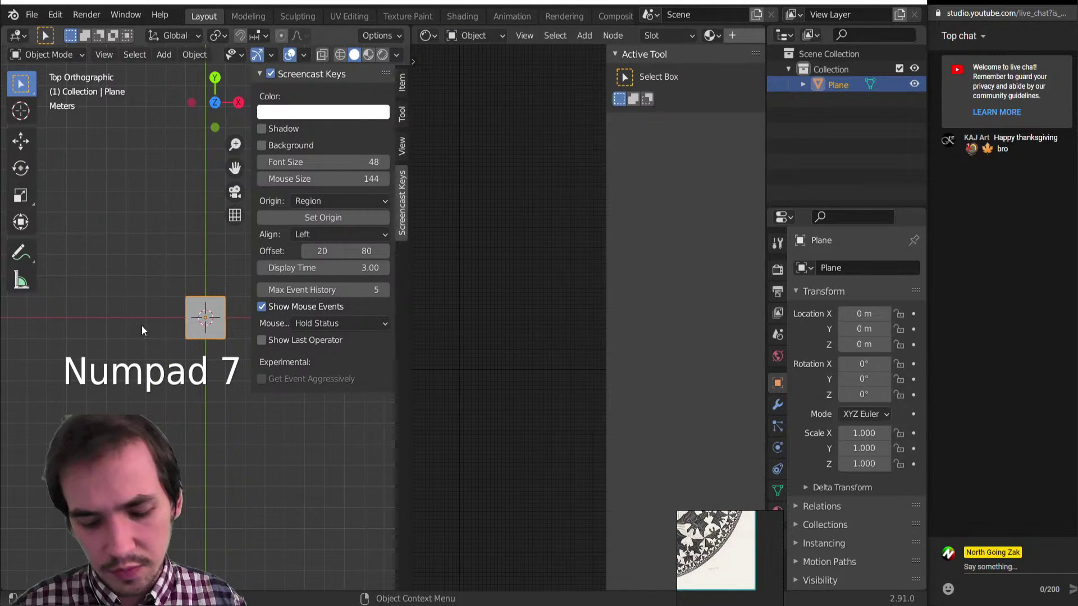
pyautogui.press('n')
pyautogui.scroll(6, 254, 328)
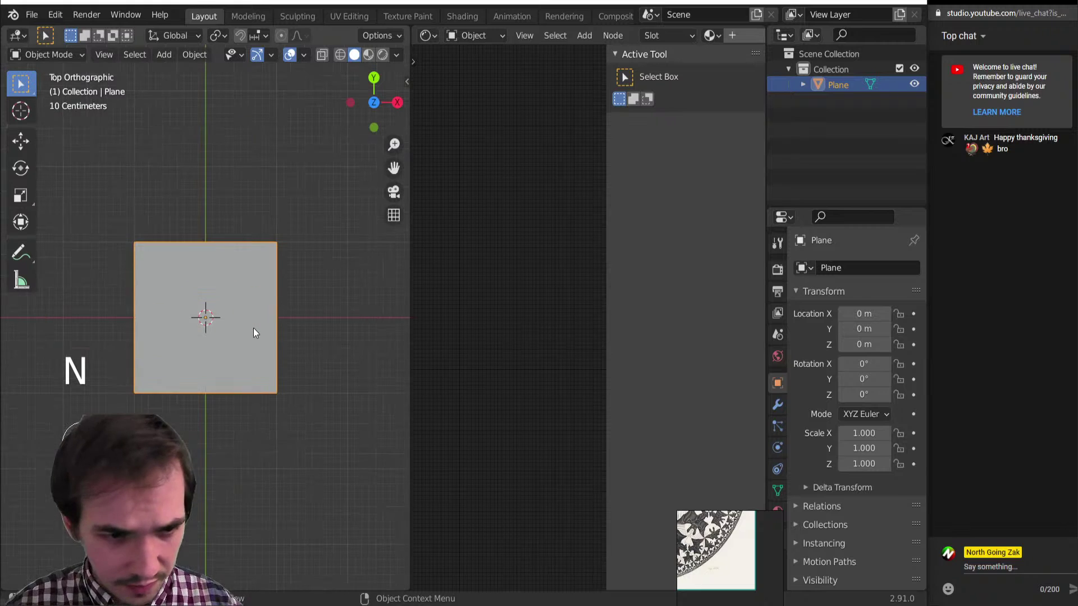
pyautogui.scroll(3, 255, 326)
pyautogui.press('n')
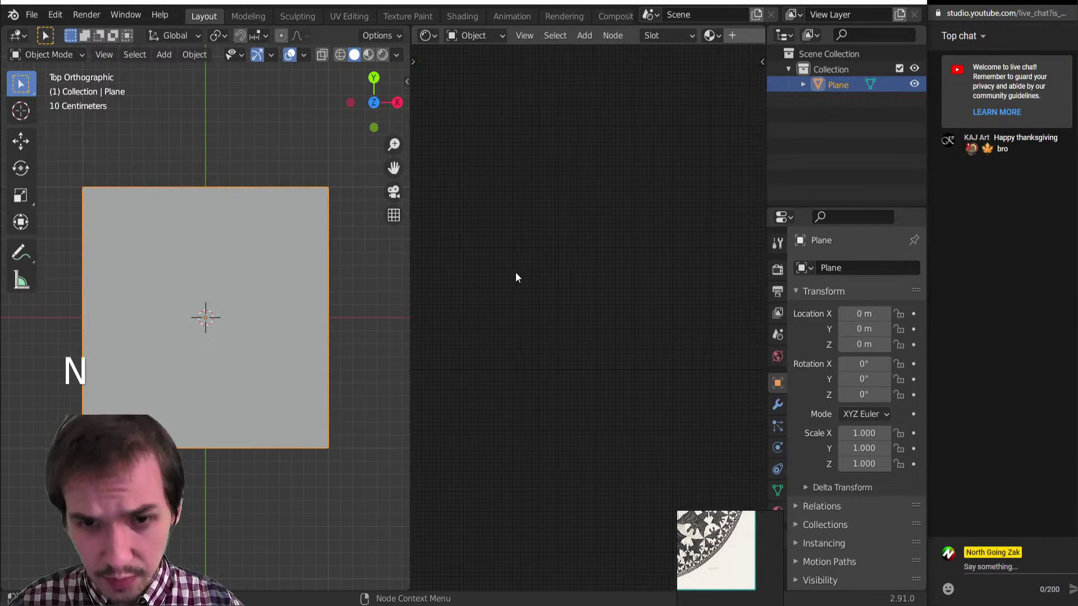
# Create a new material for the plane in the Shader Editor.
pyautogui.scroll(-3, 612, 36)
pyautogui.scroll(-2, 624, 33)
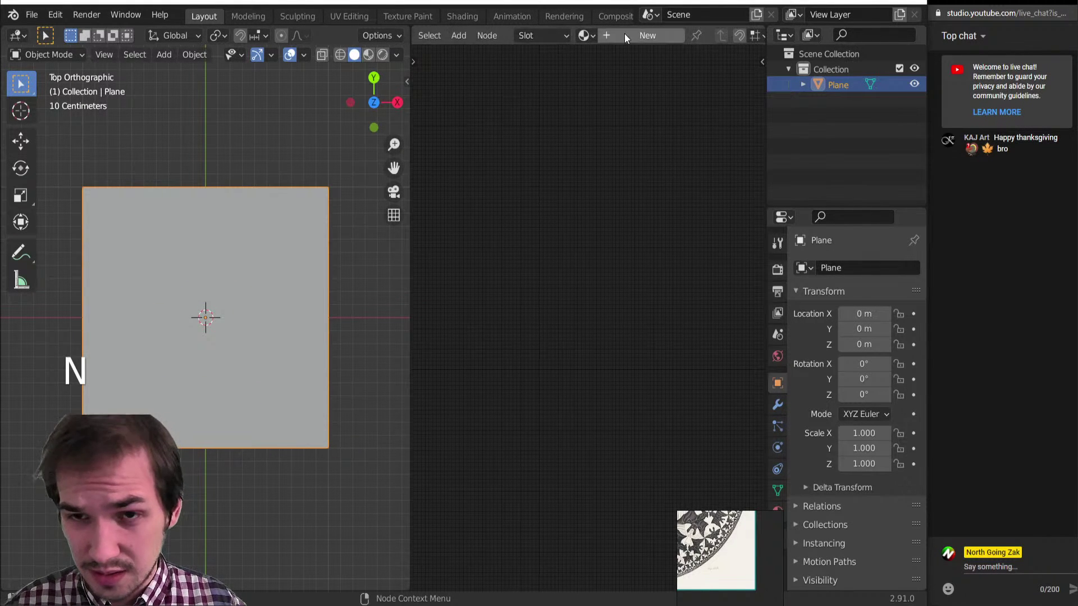
pyautogui.click(627, 39)
pyautogui.scroll(3, 541, 359)
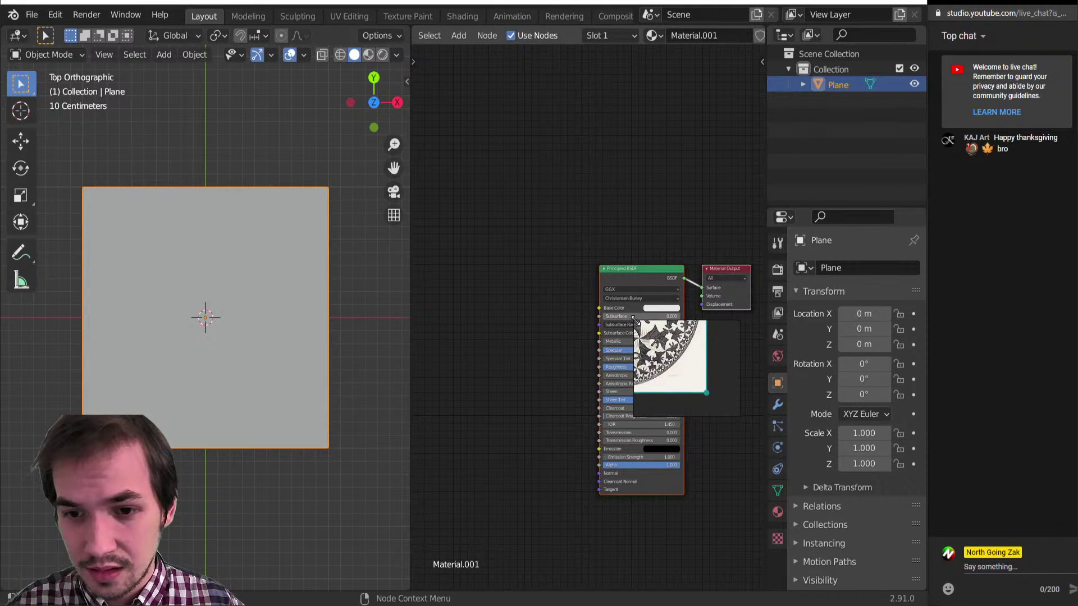
# Enlarge the reference image window and place it above the shader nodes, centred on the tessellation's middle figures.
pyautogui.moveTo(635, 328); pyautogui.dragTo(543, 222)
pyautogui.moveTo(590, 271); pyautogui.dragTo(606, 291, button='middle')
pyautogui.scroll(5, 606, 289)
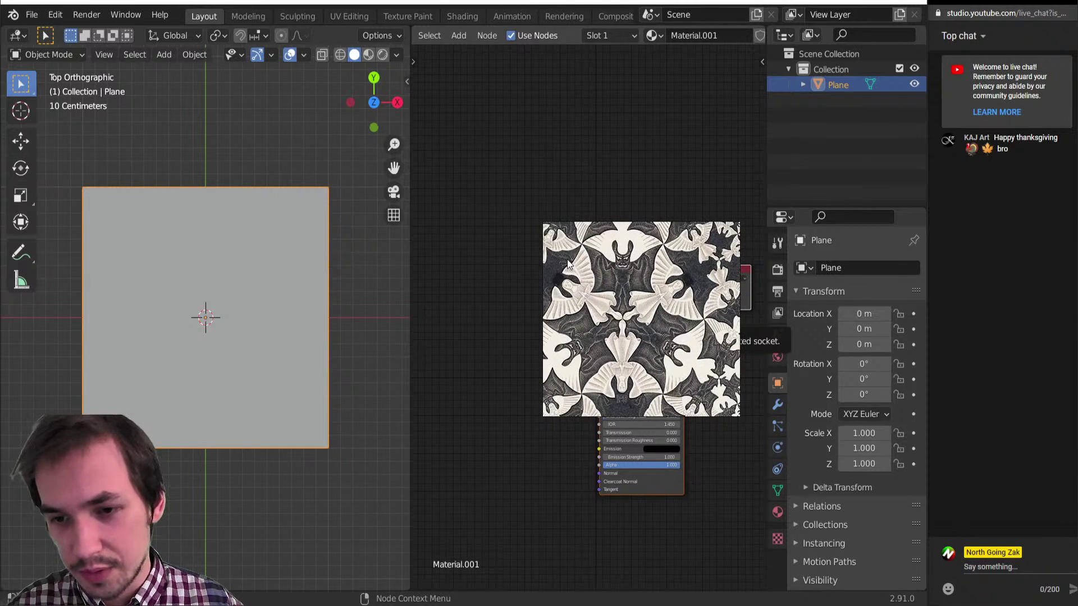
pyautogui.moveTo(623, 341); pyautogui.dragTo(618, 154)
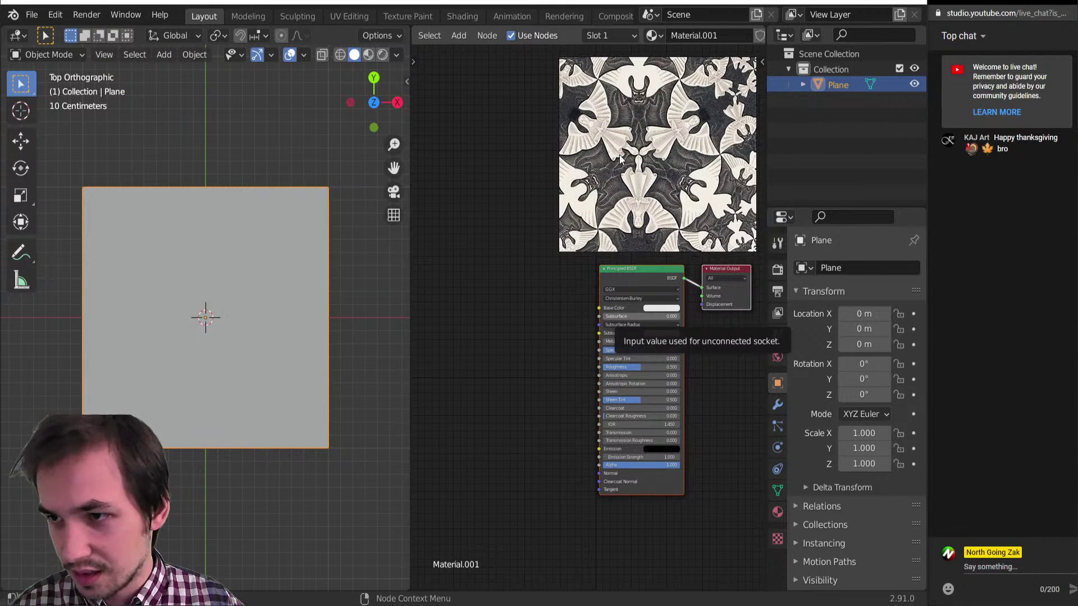
pyautogui.moveTo(620, 159); pyautogui.dragTo(658, 166, button='middle')
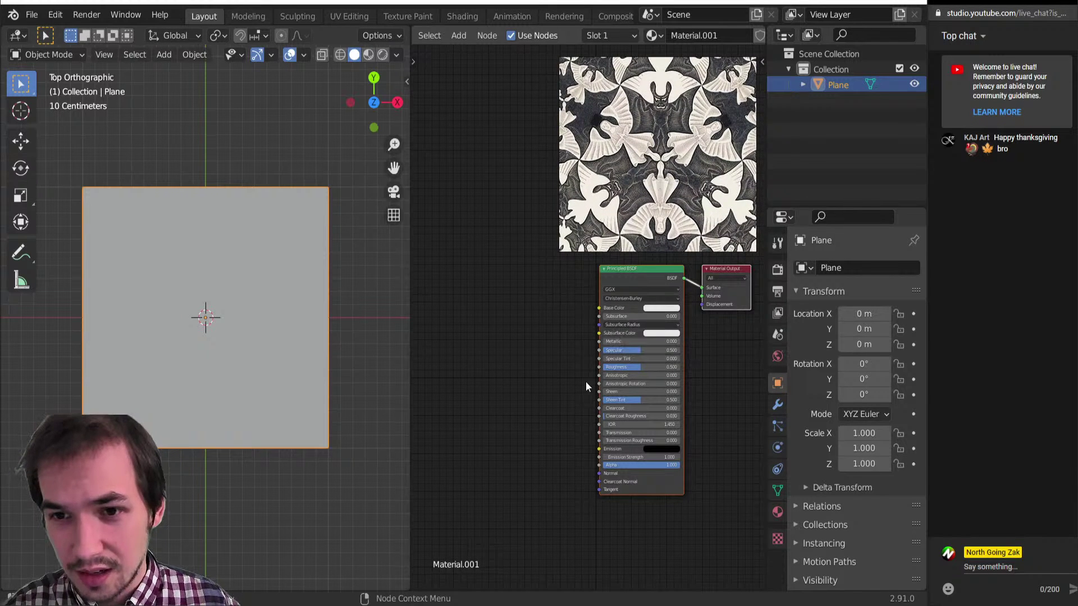
# Add a Texture Coordinate node beside the Principled BSDF and preview its UV output through a Viewer node.
pyautogui.moveTo(551, 304); pyautogui.dragTo(576, 319, button='middle')
pyautogui.hotkey('shift', 'a')
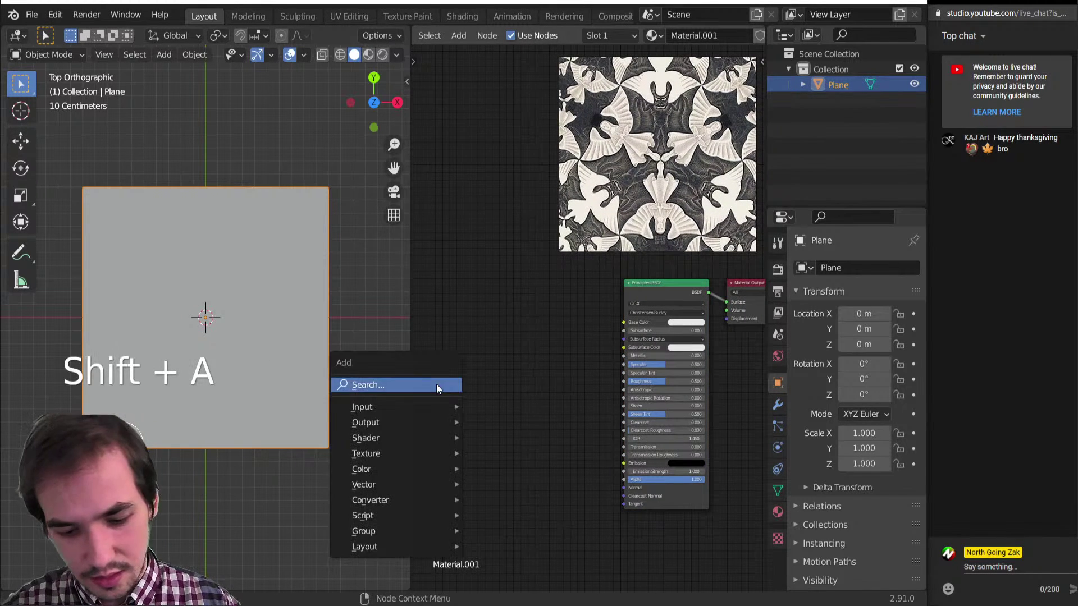
pyautogui.moveTo(437, 408)
pyautogui.click(505, 301)
pyautogui.click(431, 325)
pyautogui.keyDown('ctrl'); pyautogui.keyDown('shift'); pyautogui.click(454, 352); pyautogui.keyUp('shift'); pyautogui.keyUp('ctrl')
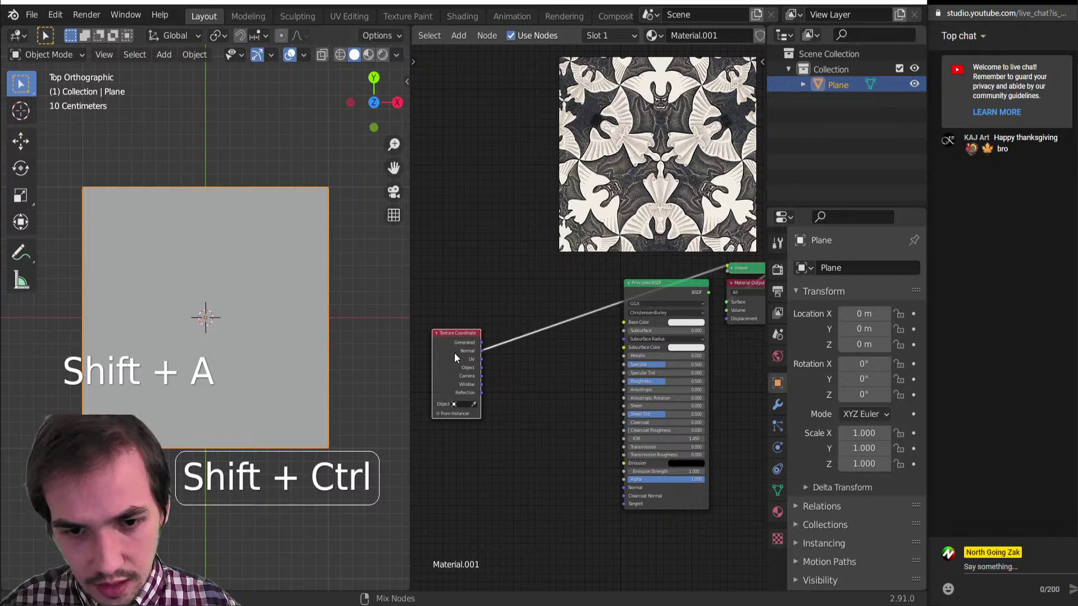
pyautogui.keyDown('ctrl'); pyautogui.keyDown('shift'); pyautogui.click(453, 353); pyautogui.keyUp('shift'); pyautogui.keyUp('ctrl')
# Switch the 3D viewport to Rendered shading to display the UV gradient on the plane.
pyautogui.press('z')
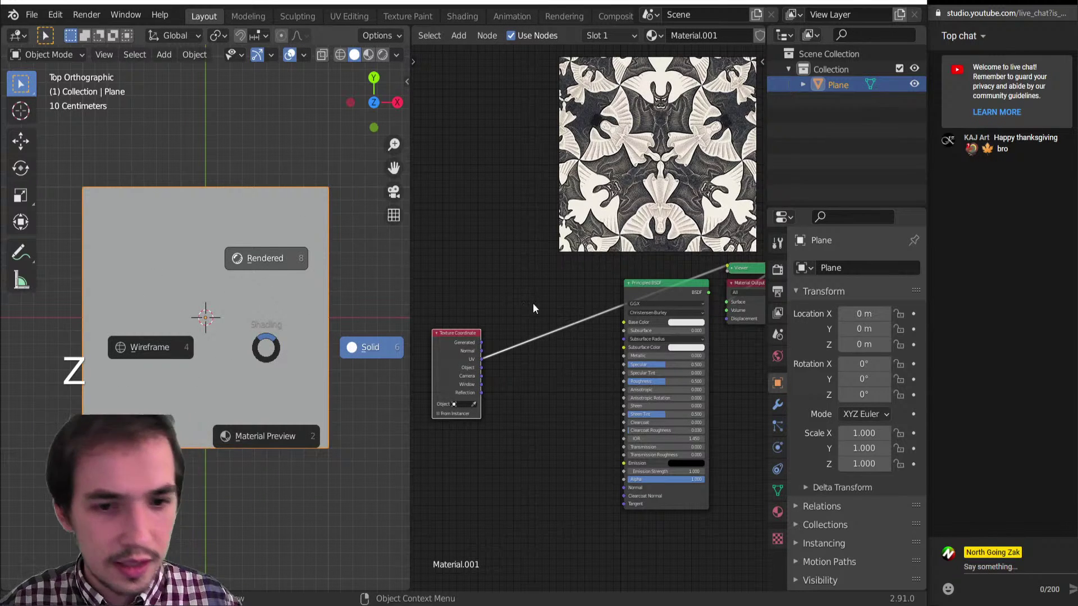
pyautogui.click(242, 229)
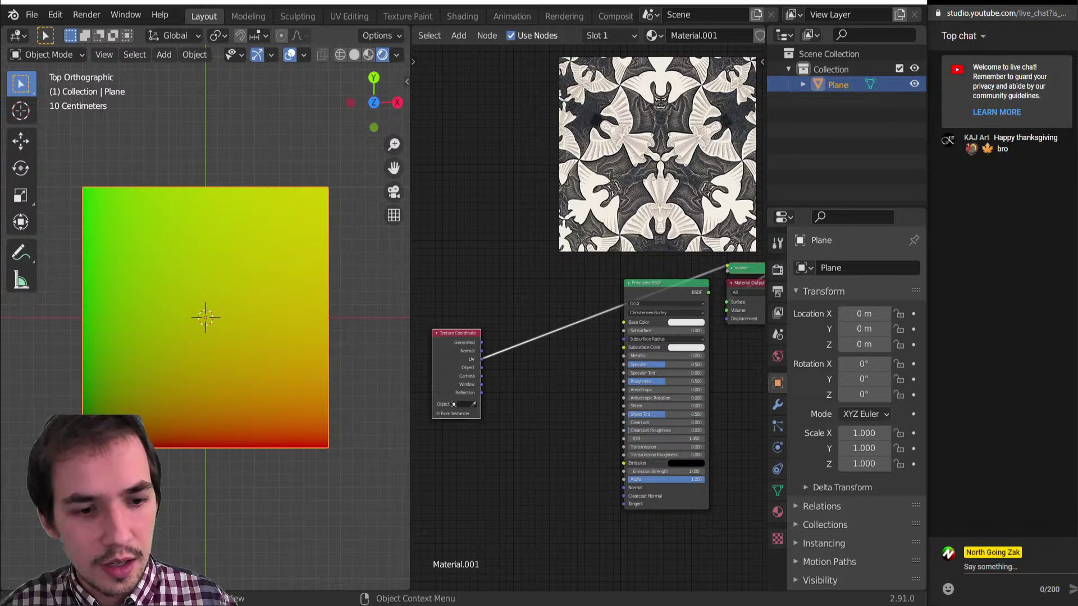
pyautogui.scroll(1, 205, 318)
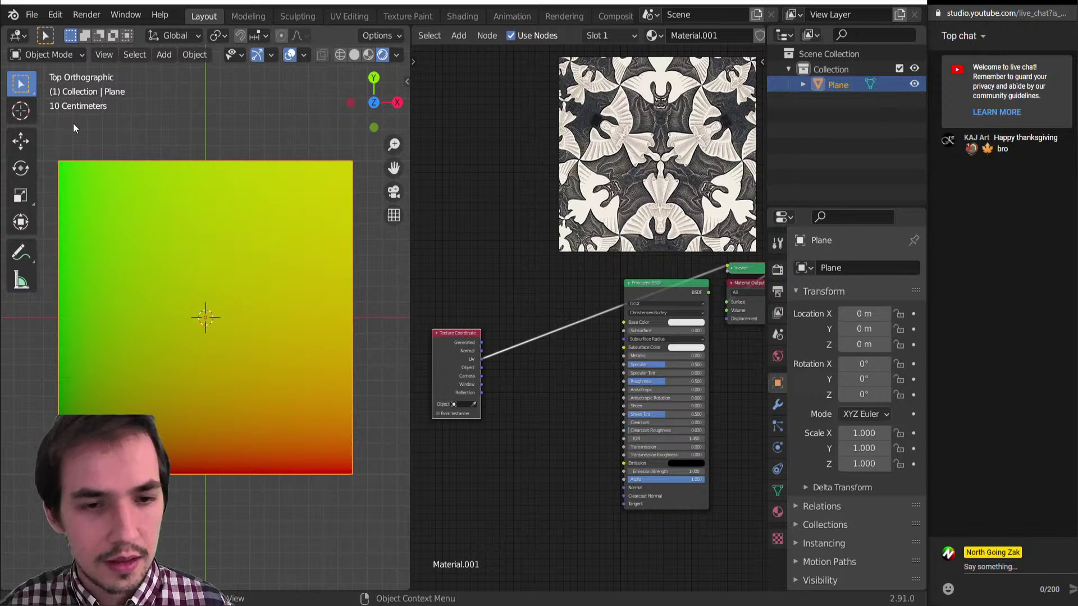
# Deselect the Texture Coordinate node and examine the upper dark devil figure in the reference image up close.
pyautogui.click(580, 341)
pyautogui.scroll(3, 683, 130)
pyautogui.scroll(2, 673, 128)
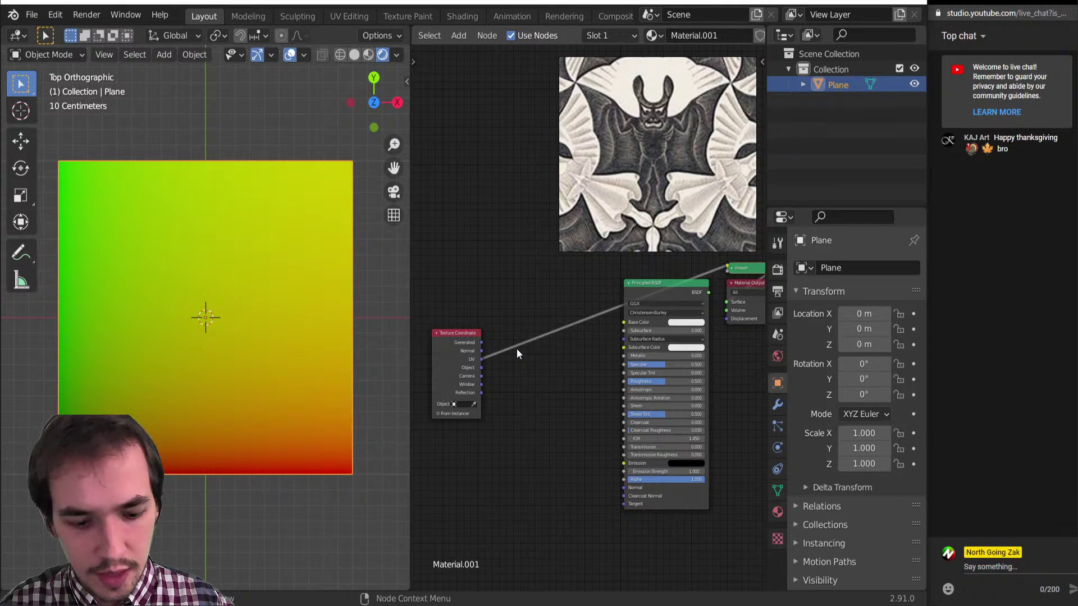
pyautogui.hotkey('shift', 'a')
pyautogui.moveTo(495, 443)
pyautogui.click(652, 284)
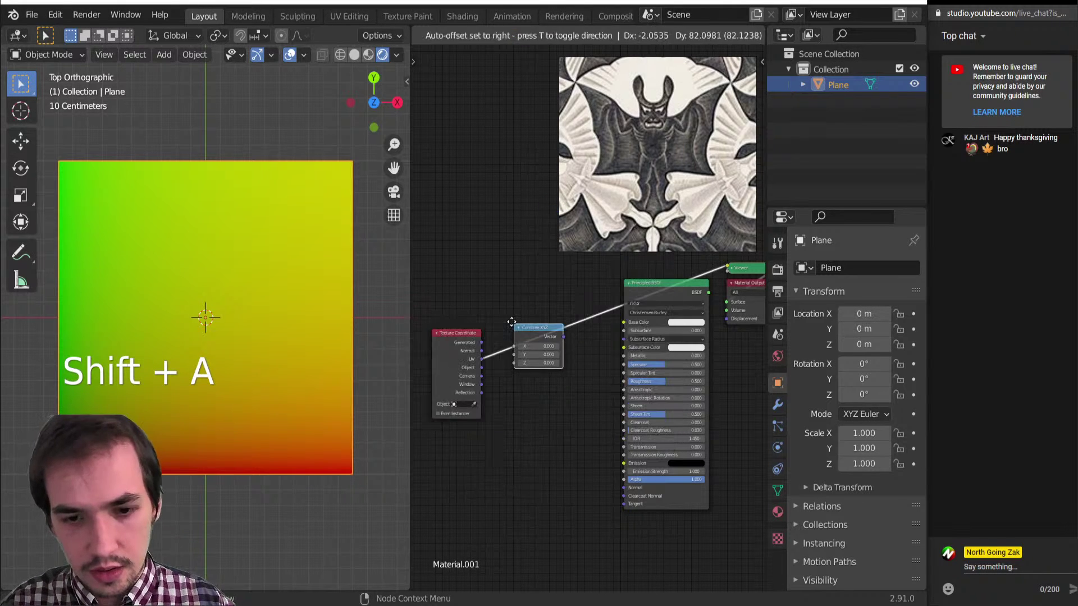
pyautogui.click(538, 329)
pyautogui.hotkey('ctrl', 'z')
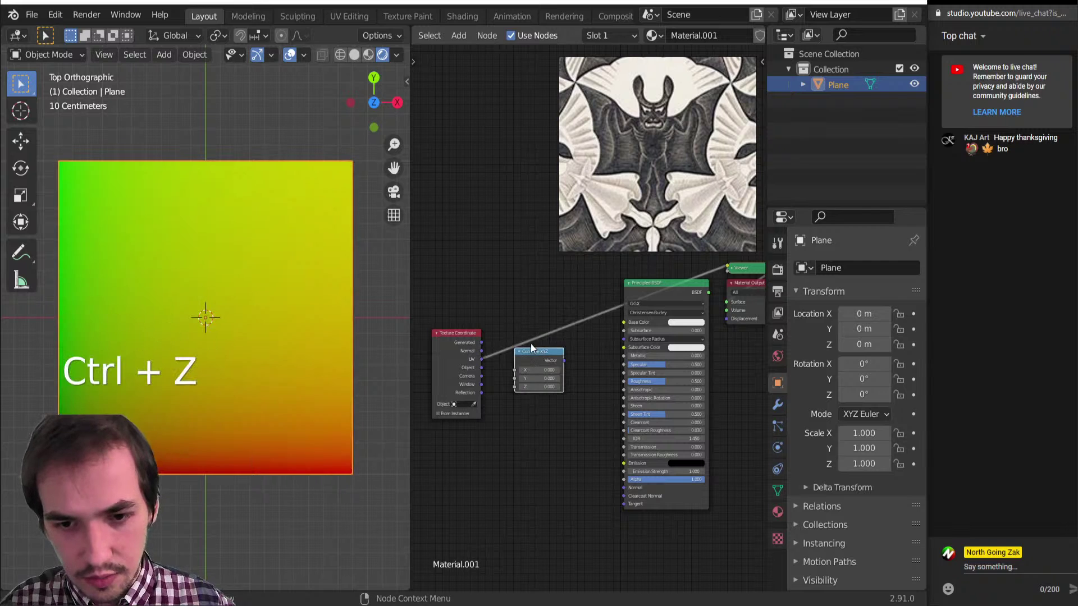
pyautogui.press('g')
pyautogui.moveTo(543, 382); pyautogui.dragTo(554, 382)
pyautogui.press('Delete')
# Insert a Separate XYZ node between the Texture Coordinate's UV output and the Viewer.
pyautogui.hotkey('shift', 'a')
pyautogui.click(554, 380)
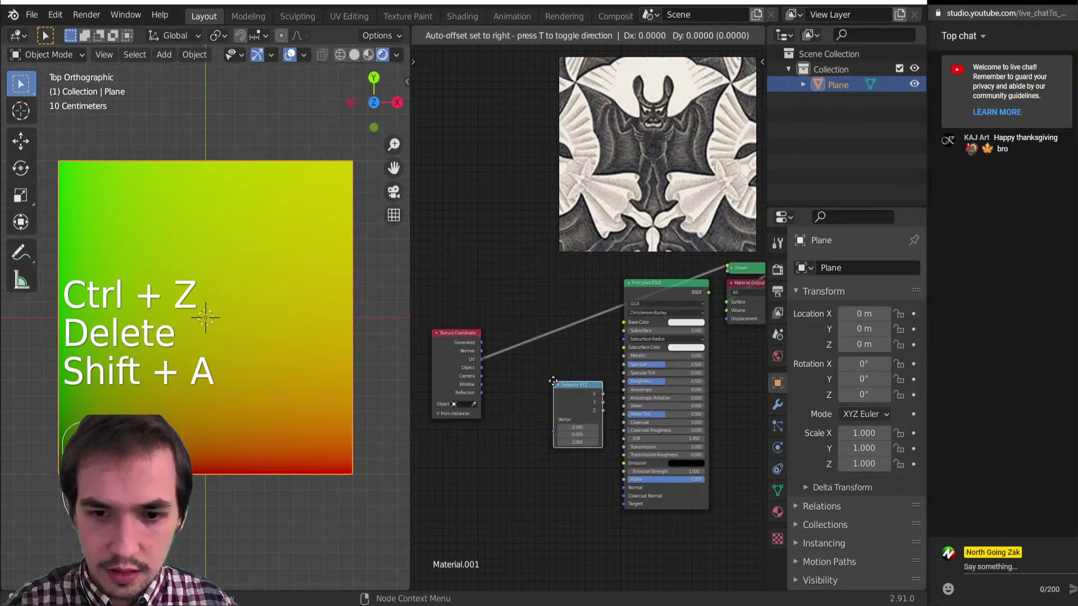
pyautogui.click(527, 327)
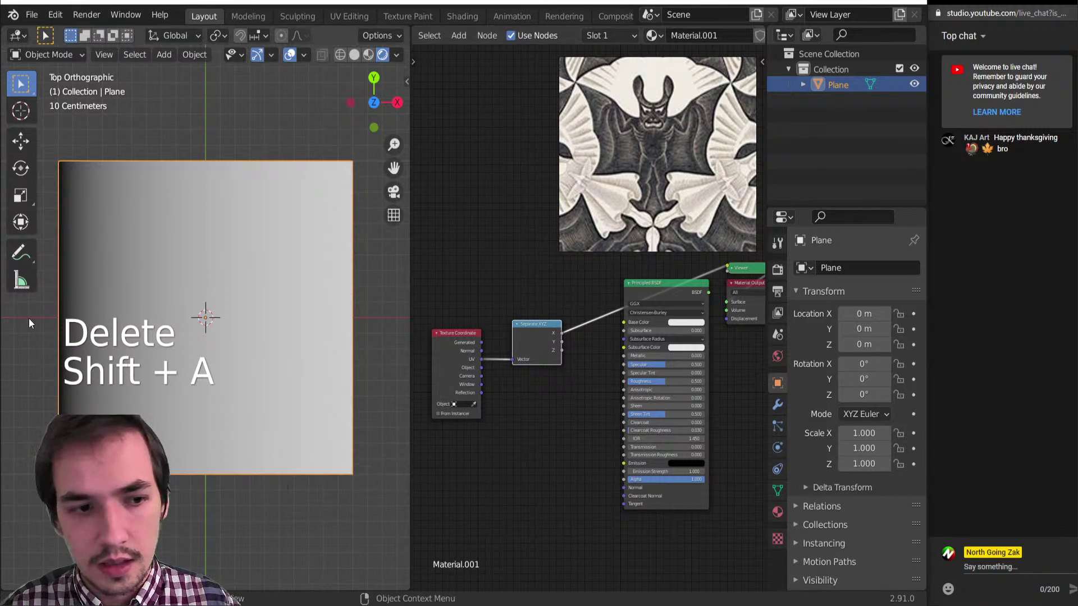
# Insert a Math node set to Subtract after Separate XYZ's X output and move the Principled BSDF clear of it.
pyautogui.scroll(2, 574, 349)
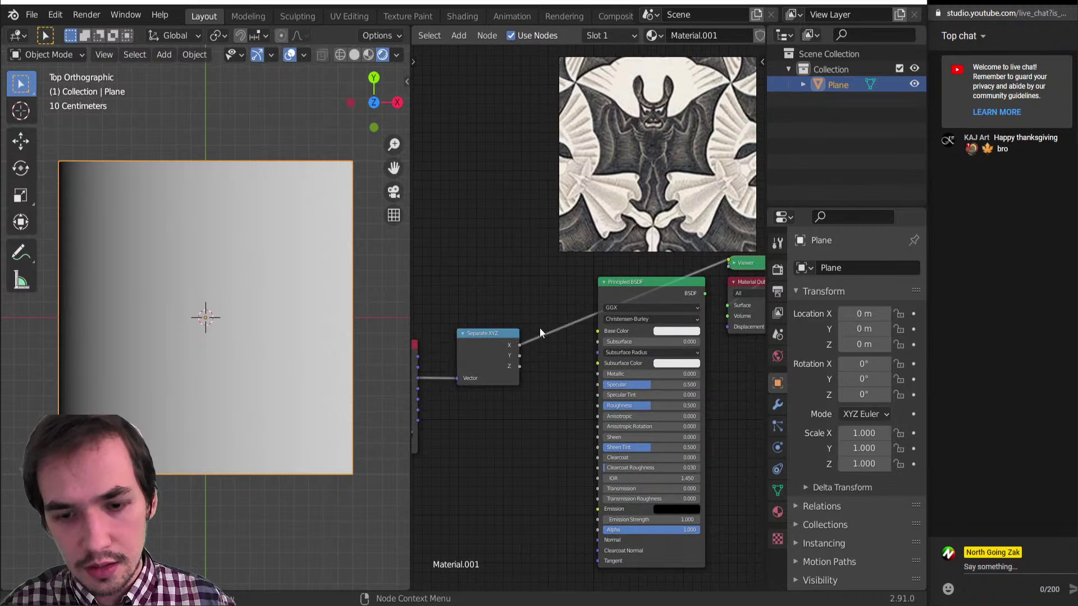
pyautogui.hotkey('shift', 'a')
pyautogui.moveTo(540, 333)
pyautogui.click(596, 444)
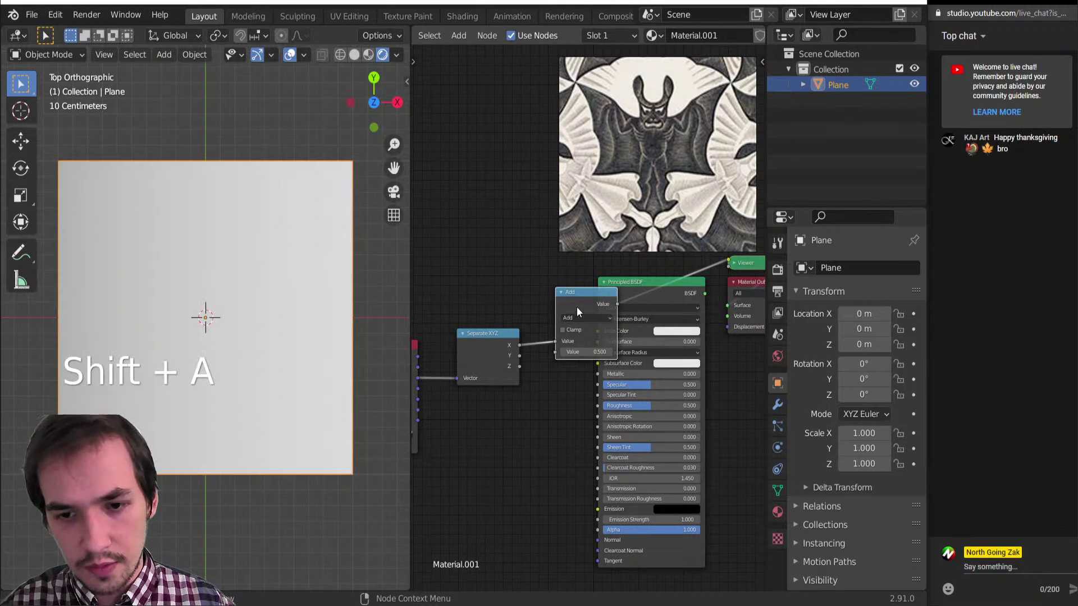
pyautogui.click(579, 308)
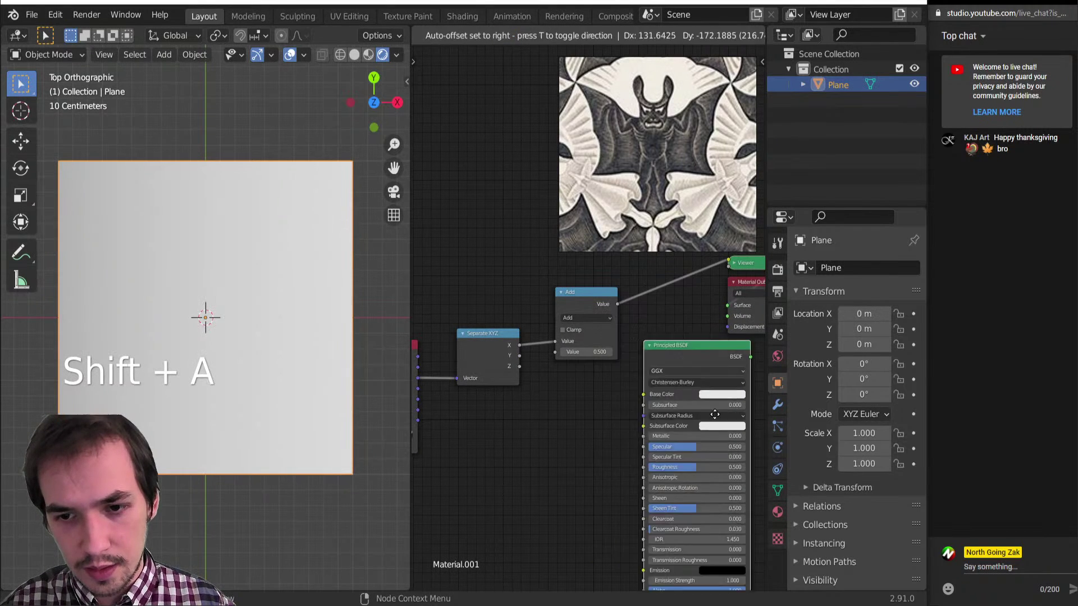
pyautogui.click(587, 318)
pyautogui.click(309, 354)
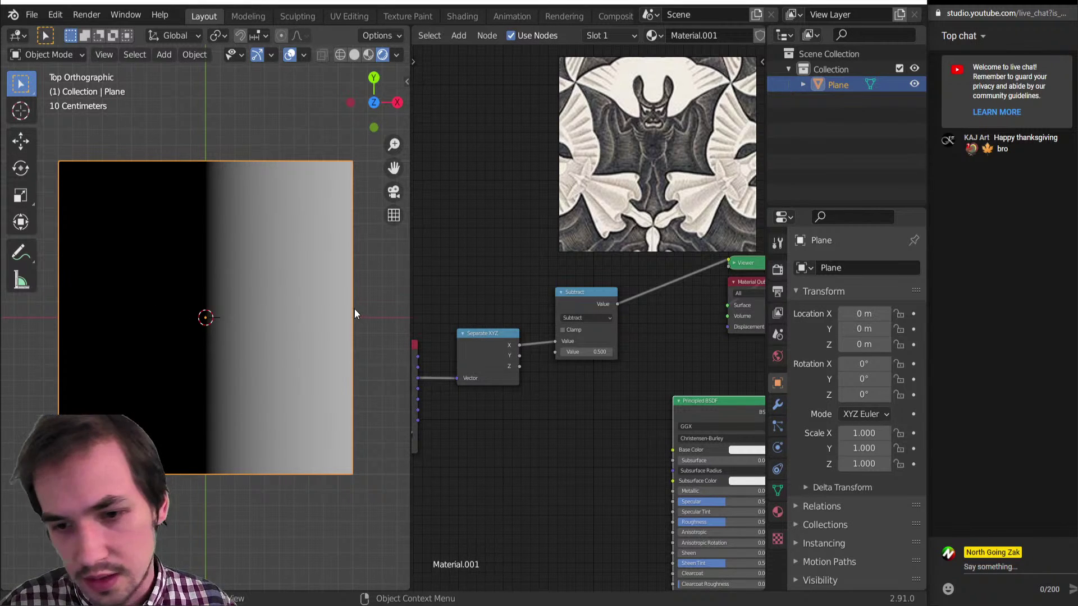
# Insert a Math node set to Absolute between the Subtract node and the Viewer.
pyautogui.hotkey('shift', 'a')
pyautogui.click(722, 406)
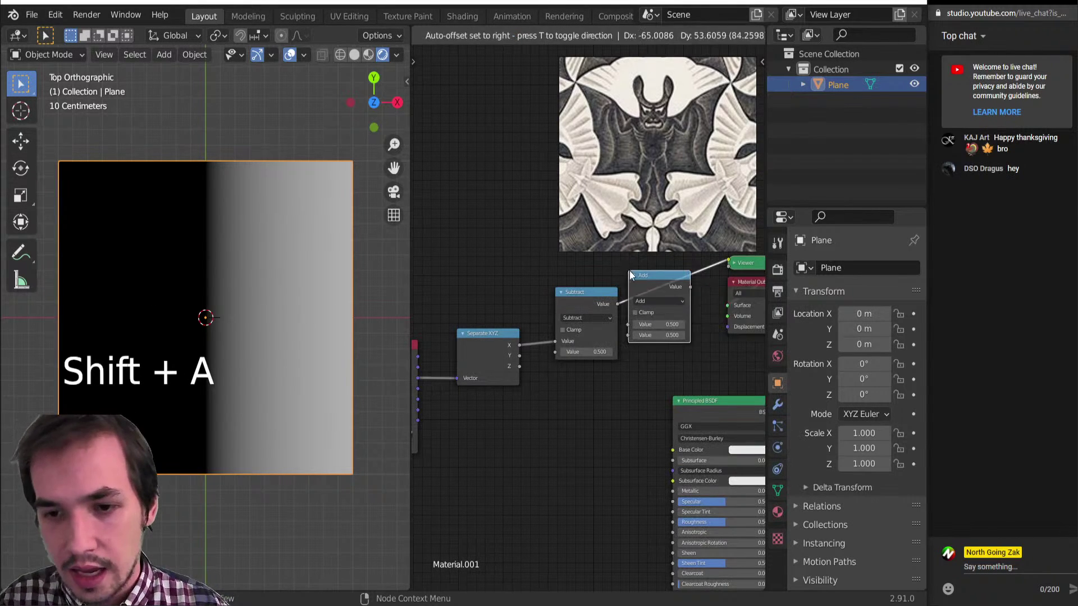
pyautogui.click(676, 305)
pyautogui.click(674, 304)
pyautogui.click(409, 419)
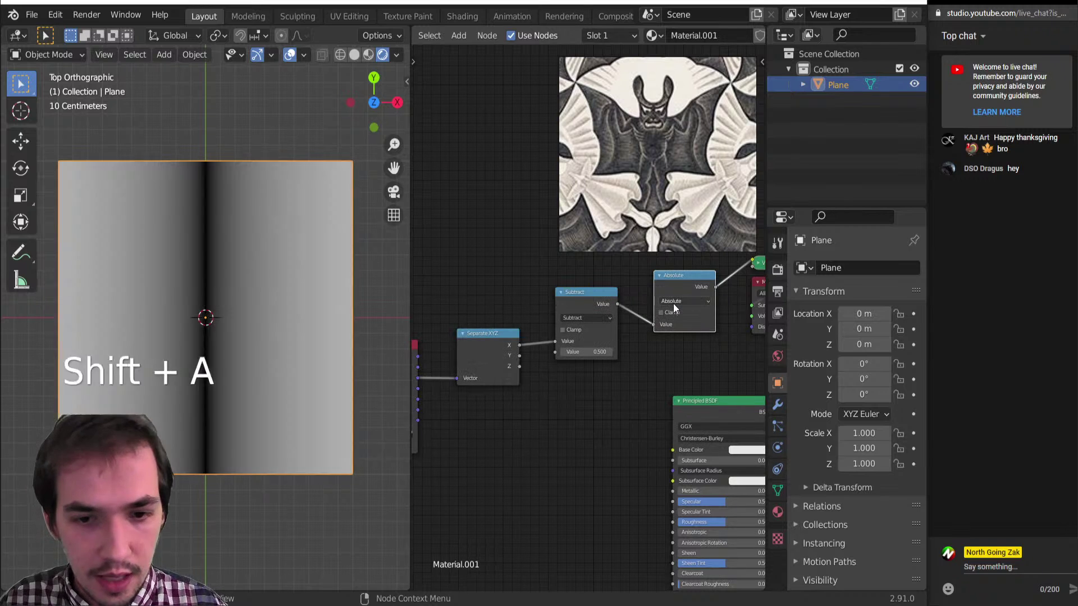
# Insert a Math node set to Multiply with a value of 2 between the Absolute node and the Viewer.
pyautogui.moveTo(554, 346); pyautogui.dragTo(427, 387, button='middle')
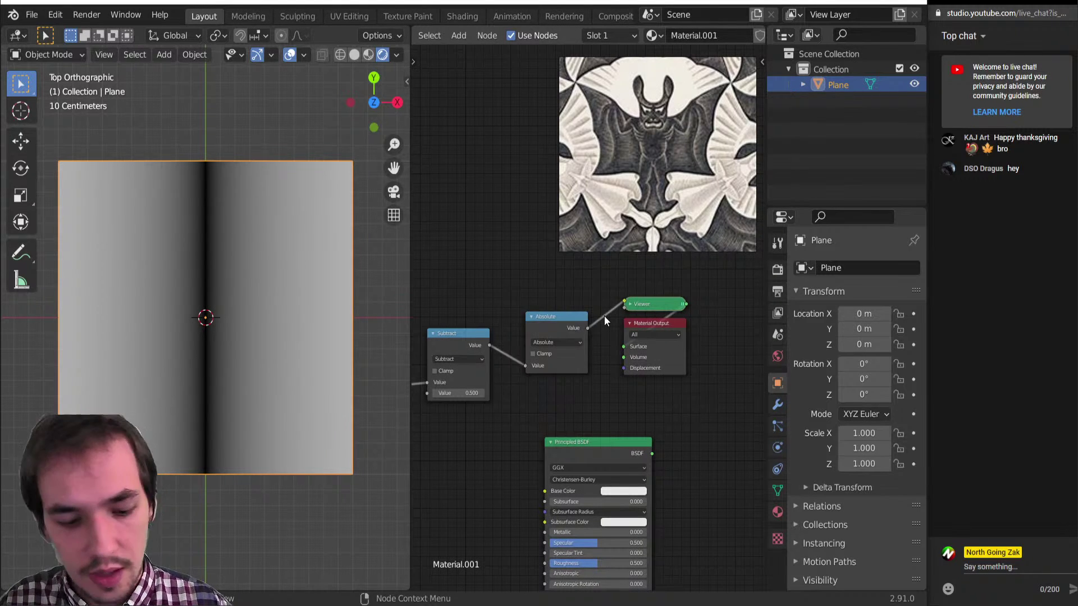
pyautogui.hotkey('shift', 'a')
pyautogui.click(671, 385)
pyautogui.click(597, 275)
pyautogui.click(658, 310)
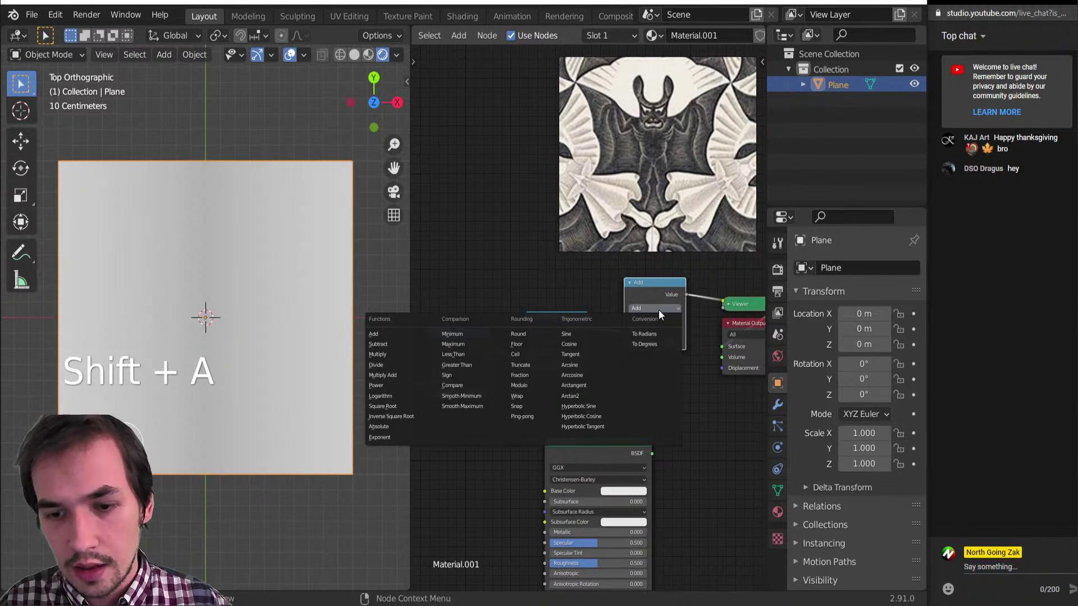
pyautogui.press('m')
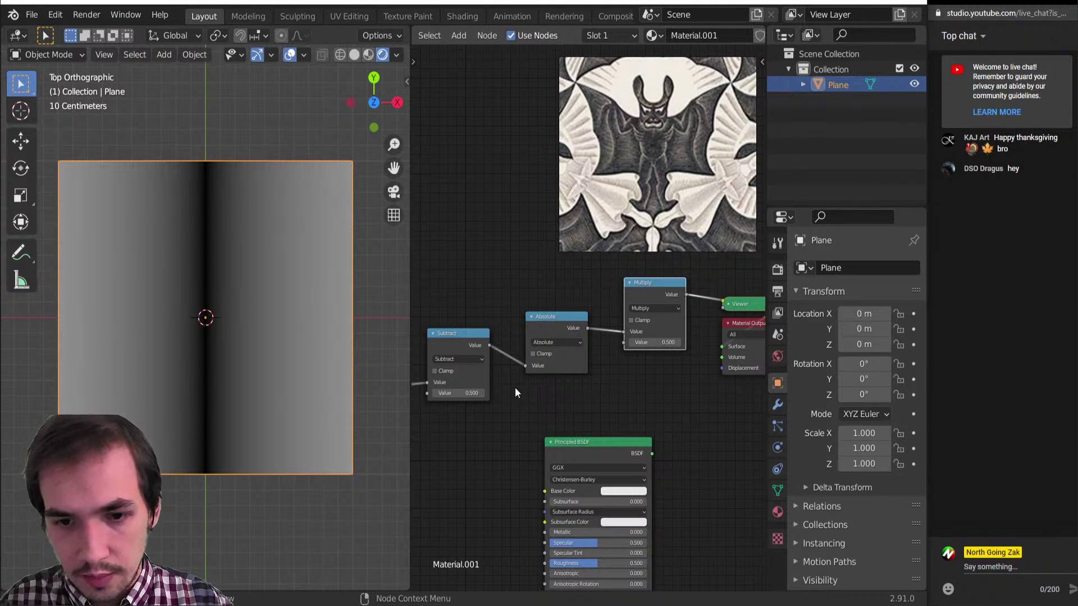
pyautogui.click(654, 342)
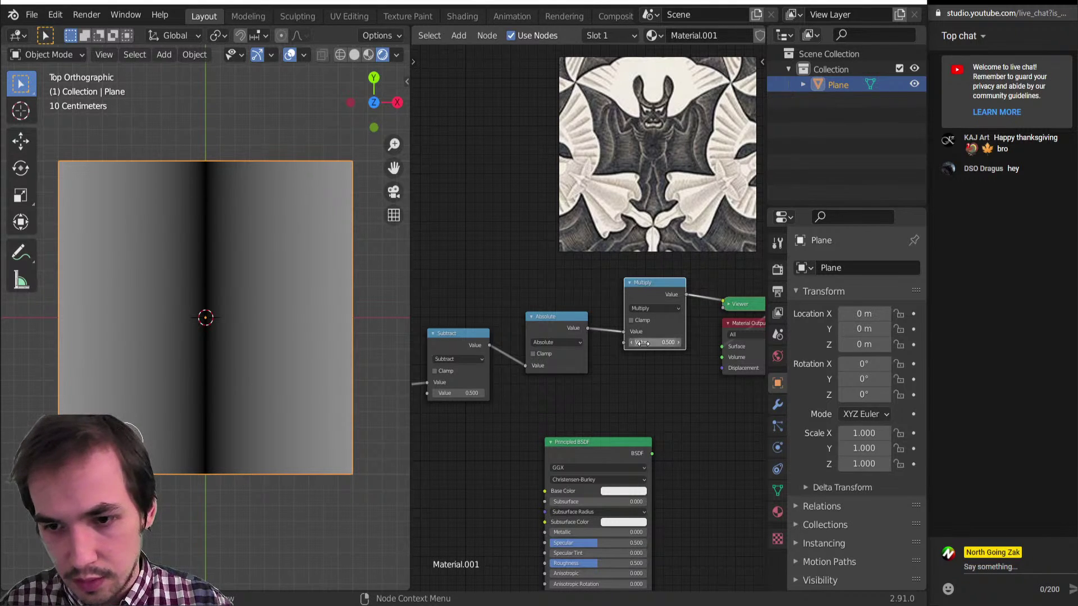
pyautogui.write('2')
pyautogui.press('Return')
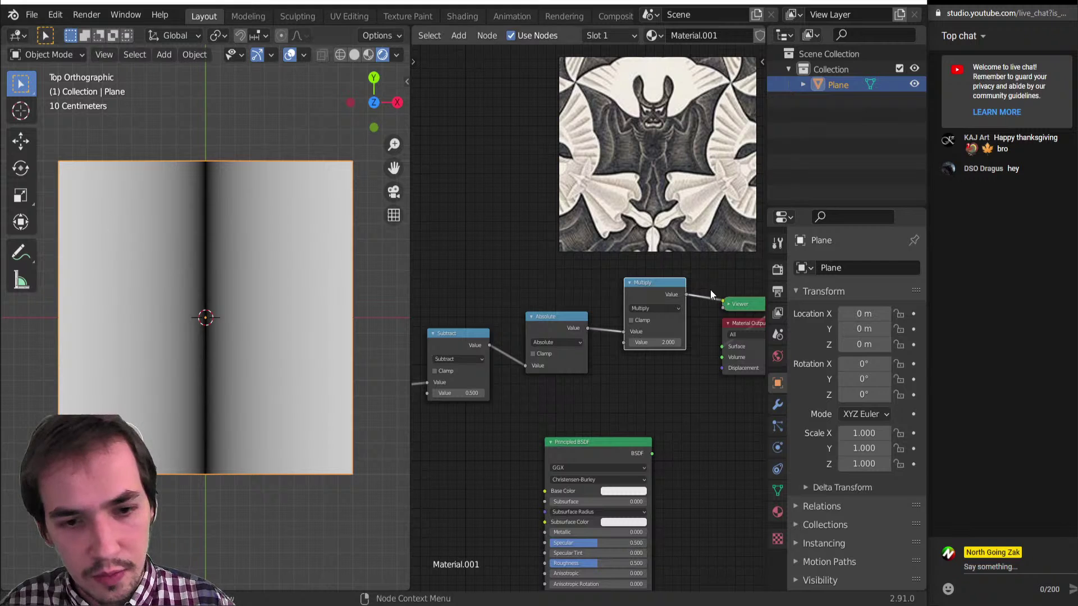
# Preview the Separate XYZ, Subtract, Absolute and Multiply outputs in turn on the plane, ending on Multiply.
pyautogui.scroll(-2, 638, 333)
pyautogui.keyDown('ctrl'); pyautogui.keyDown('shift'); pyautogui.click(634, 318); pyautogui.keyUp('shift'); pyautogui.keyUp('ctrl')
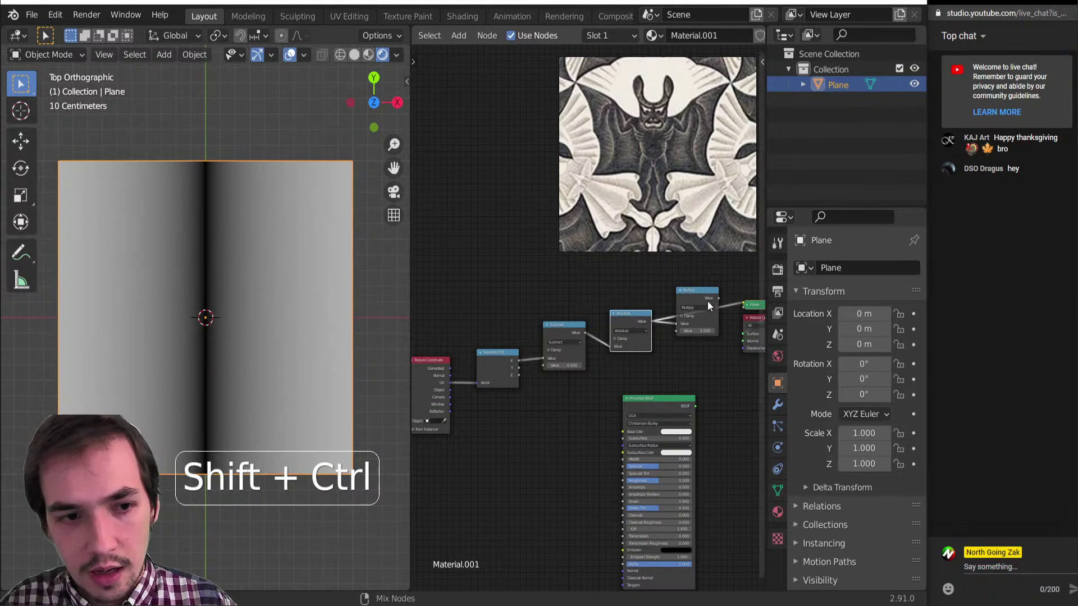
pyautogui.keyDown('ctrl'); pyautogui.keyDown('shift'); pyautogui.click(705, 304); pyautogui.keyUp('shift'); pyautogui.keyUp('ctrl')
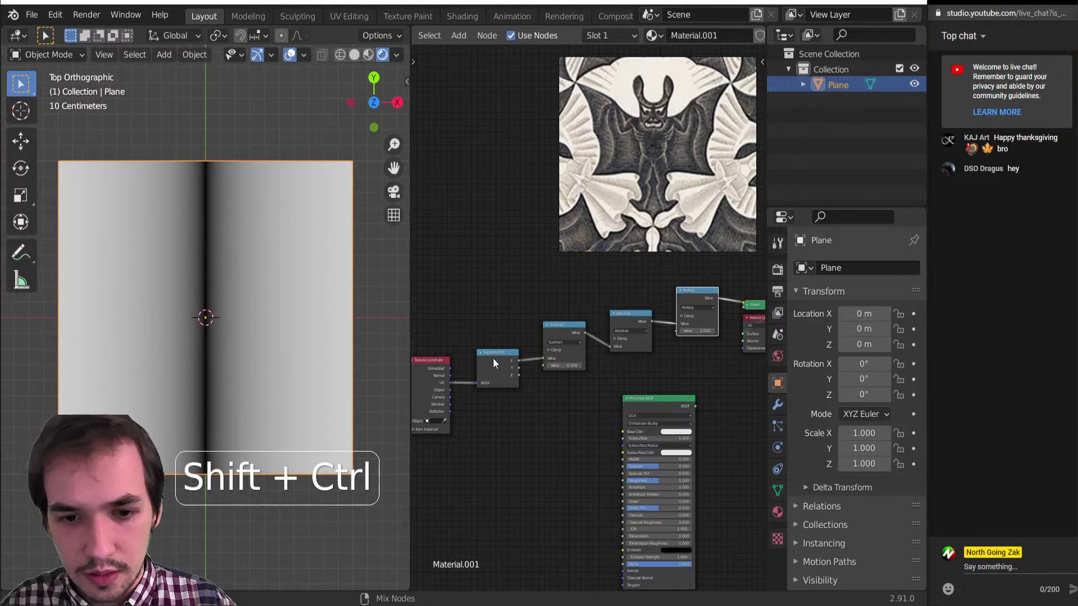
pyautogui.keyDown('ctrl'); pyautogui.keyDown('shift'); pyautogui.click(493, 358); pyautogui.keyUp('shift'); pyautogui.keyUp('ctrl')
pyautogui.keyDown('ctrl'); pyautogui.keyDown('shift'); pyautogui.click(564, 340); pyautogui.keyUp('shift'); pyautogui.keyUp('ctrl')
pyautogui.keyDown('ctrl'); pyautogui.keyDown('shift'); pyautogui.click(649, 321); pyautogui.keyUp('shift'); pyautogui.keyUp('ctrl')
pyautogui.keyDown('ctrl'); pyautogui.keyDown('shift'); pyautogui.click(696, 295); pyautogui.keyUp('shift'); pyautogui.keyUp('ctrl')
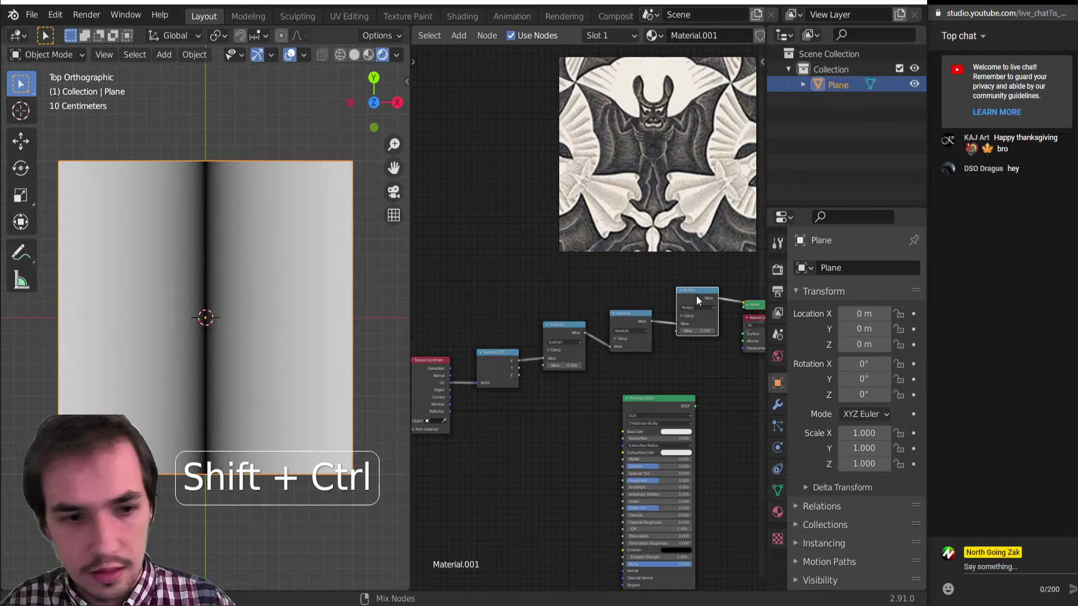
# Insert a second Subtract Math node between the Multiply node and the Viewer.
pyautogui.moveTo(655, 301); pyautogui.dragTo(503, 356, button='middle')
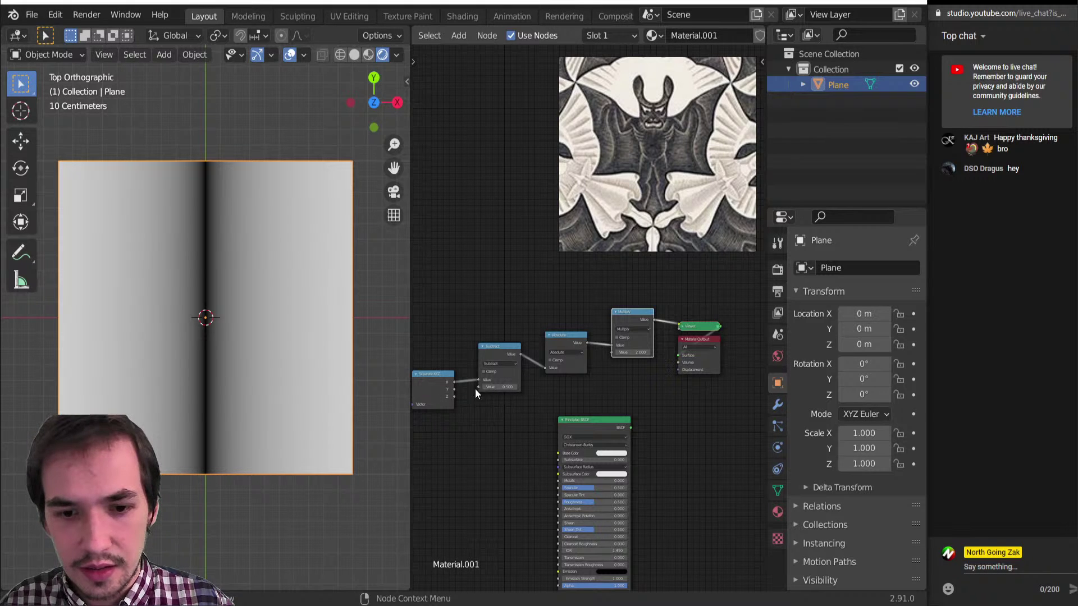
pyautogui.scroll(2, 648, 344)
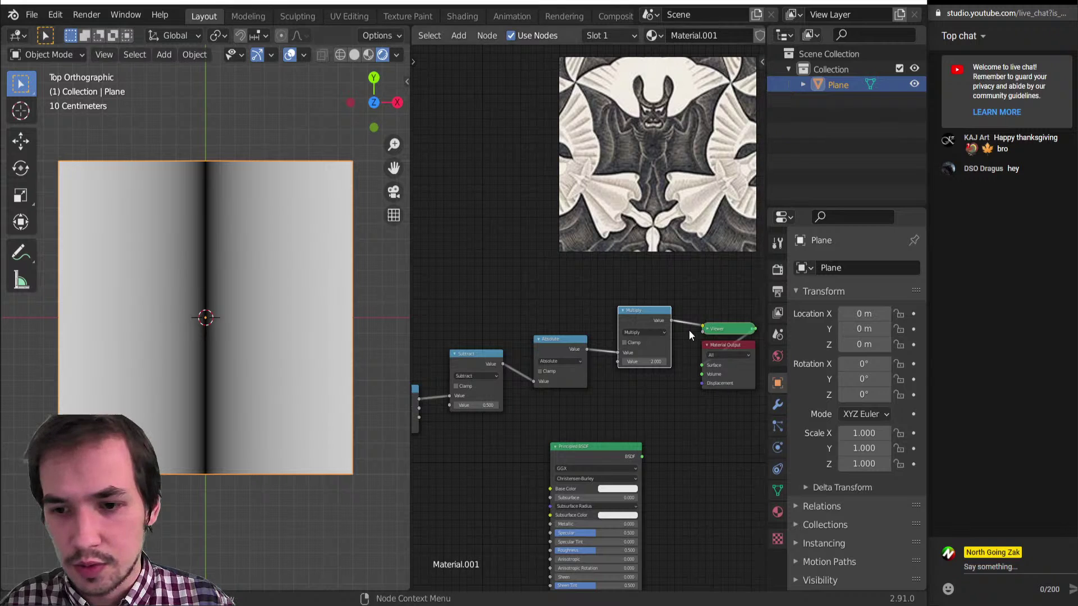
pyautogui.hotkey('shift', 'a')
pyautogui.click(747, 470)
pyautogui.click(682, 305)
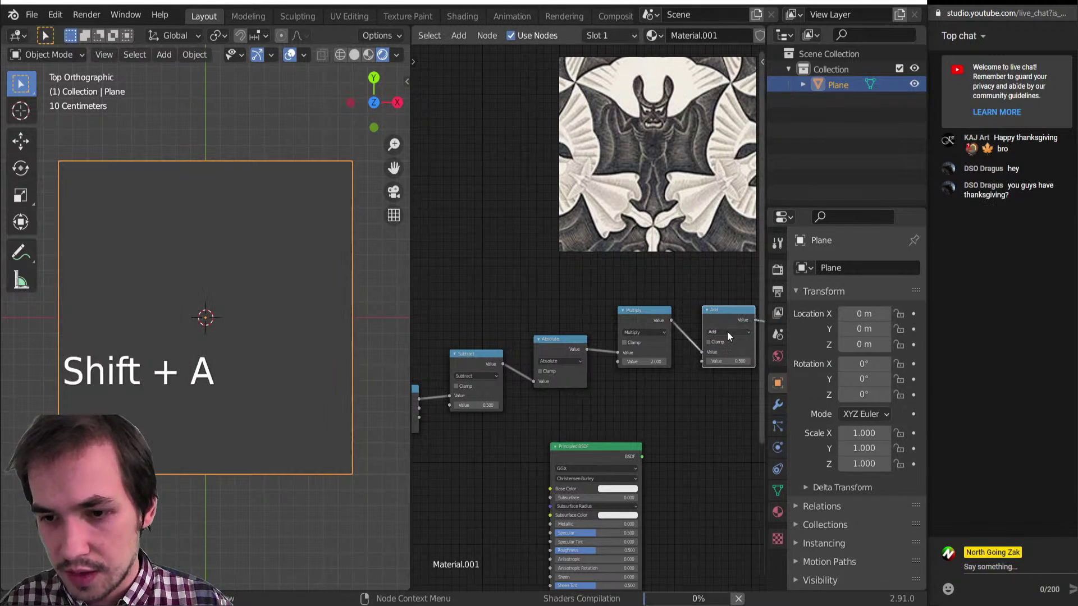
pyautogui.click(726, 331)
pyautogui.click(542, 365)
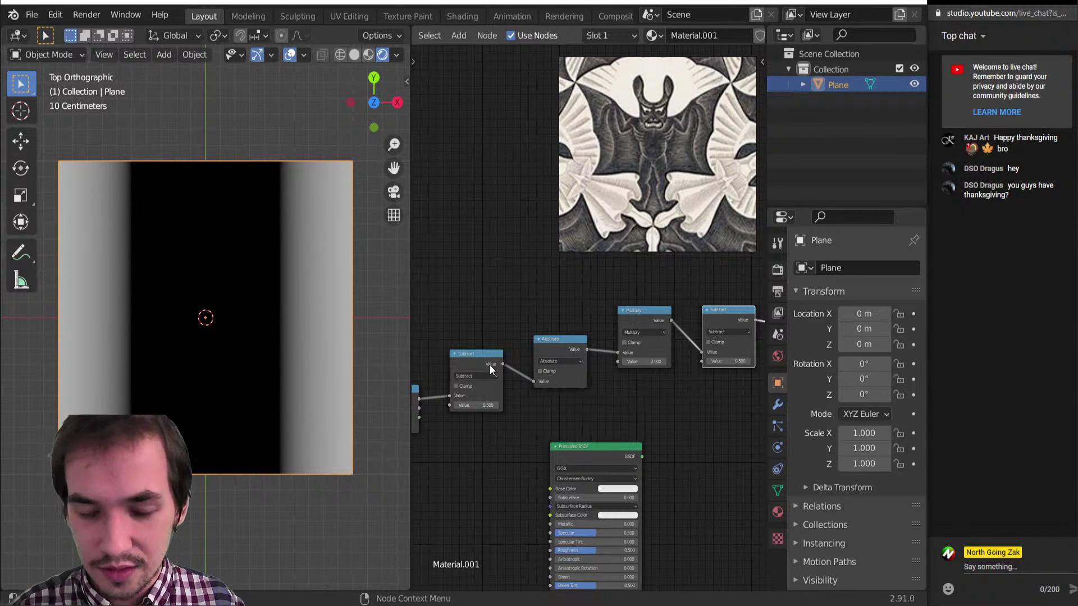
# Turn on snapping and line up the first Subtract, Absolute and Multiply nodes in a level row.
pyautogui.moveTo(476, 359); pyautogui.dragTo(475, 311)
pyautogui.hotkey('shift', 'Tab')
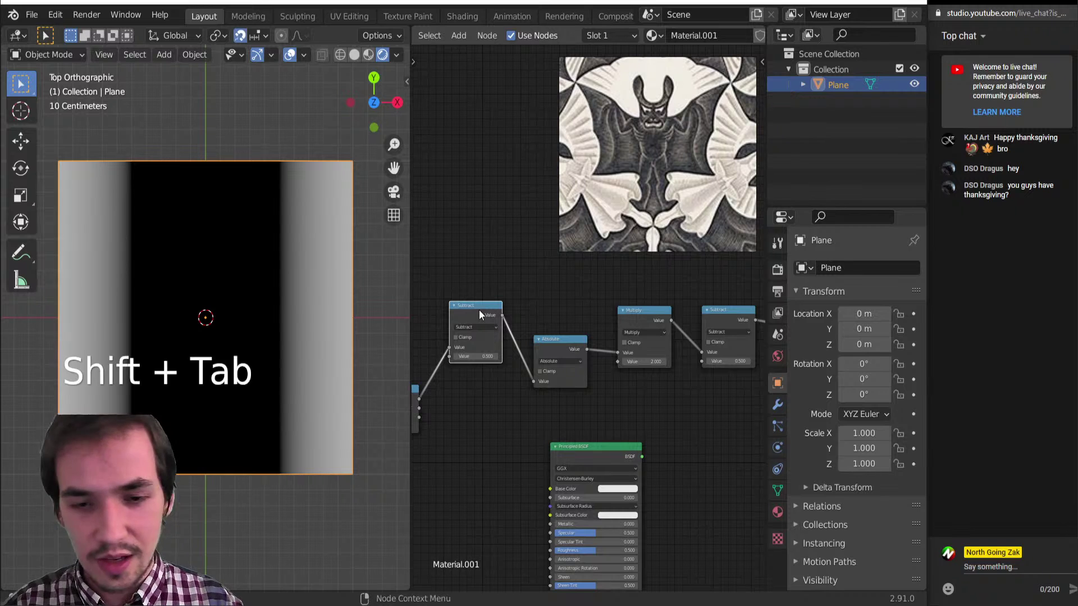
pyautogui.press('g')
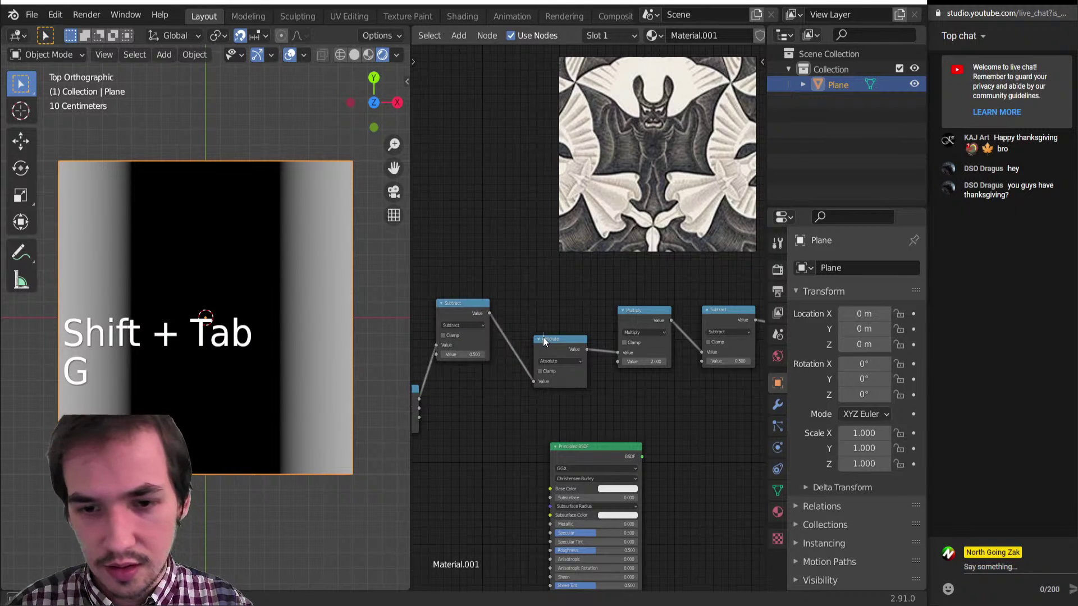
pyautogui.click(537, 305)
pyautogui.moveTo(644, 319); pyautogui.dragTo(632, 313)
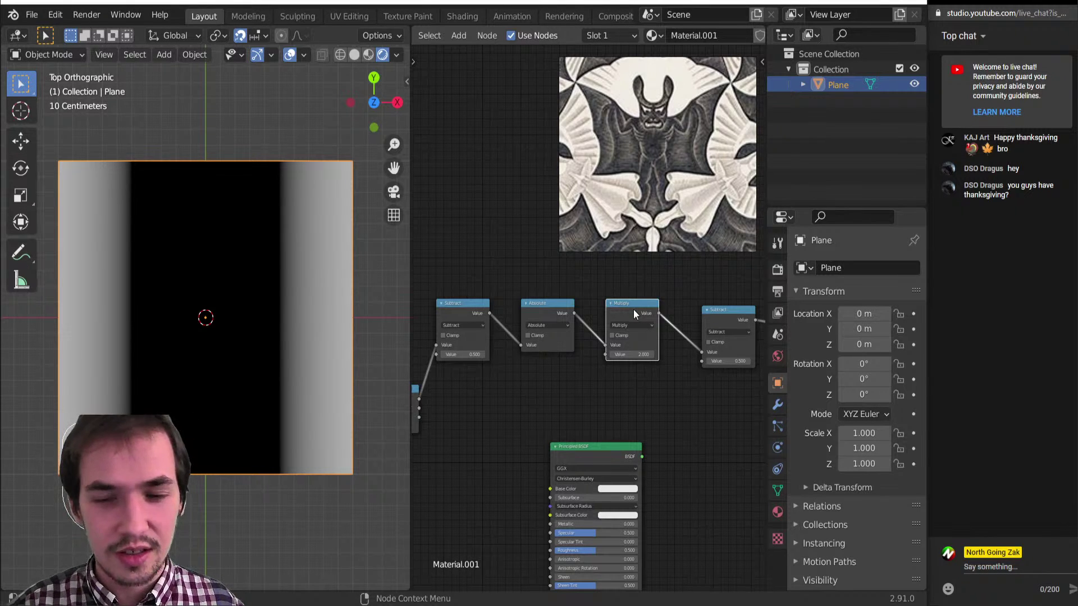
# Connect the Separate XYZ node's Y output to the second value input of the last Subtract node.
pyautogui.scroll(-2, 634, 309)
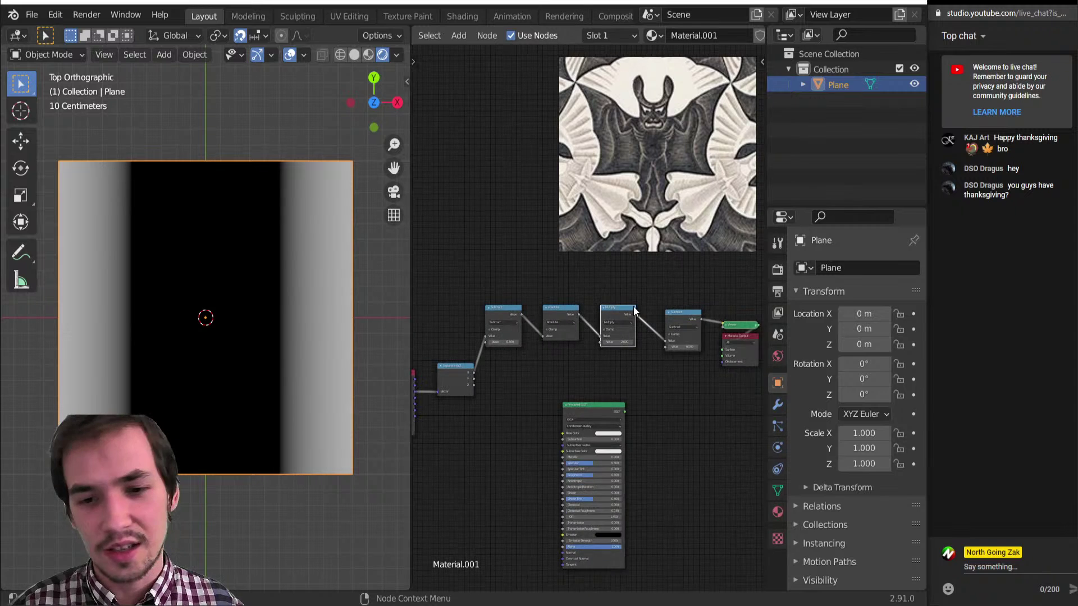
pyautogui.moveTo(623, 392); pyautogui.dragTo(611, 353, button='middle')
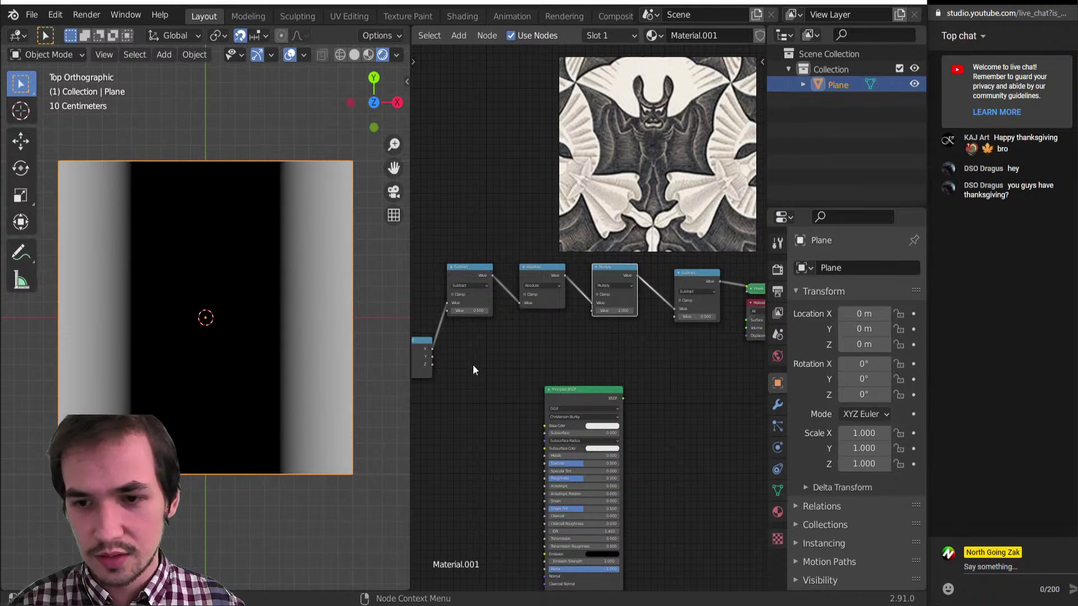
pyautogui.moveTo(432, 357); pyautogui.dragTo(675, 318)
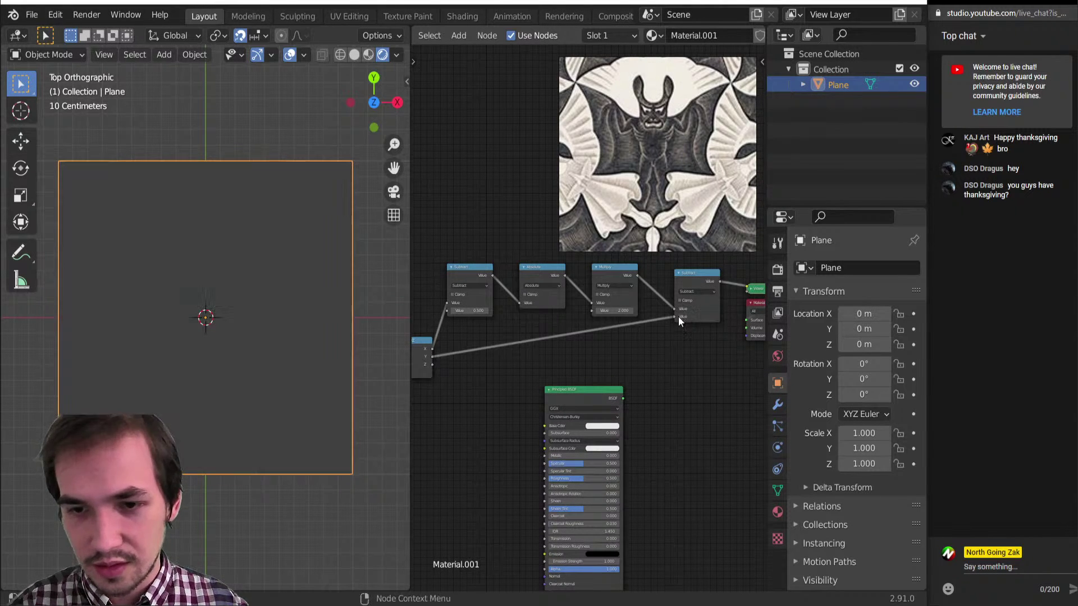
pyautogui.moveTo(644, 335); pyautogui.dragTo(537, 351, button='middle')
pyautogui.hotkey('shift', 'a')
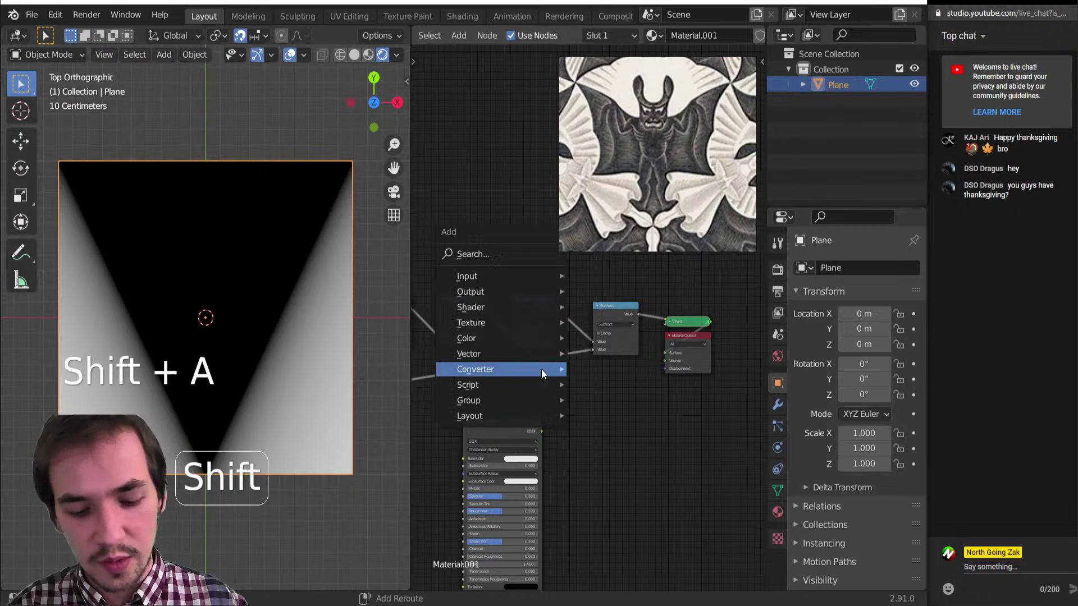
pyautogui.press('Escape')
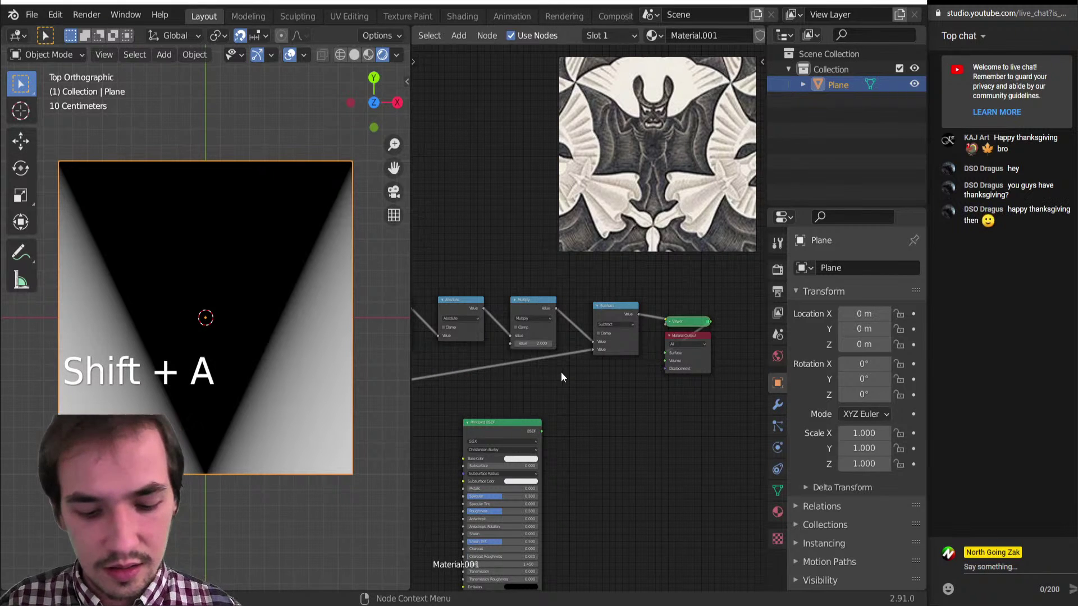
pyautogui.press('c')
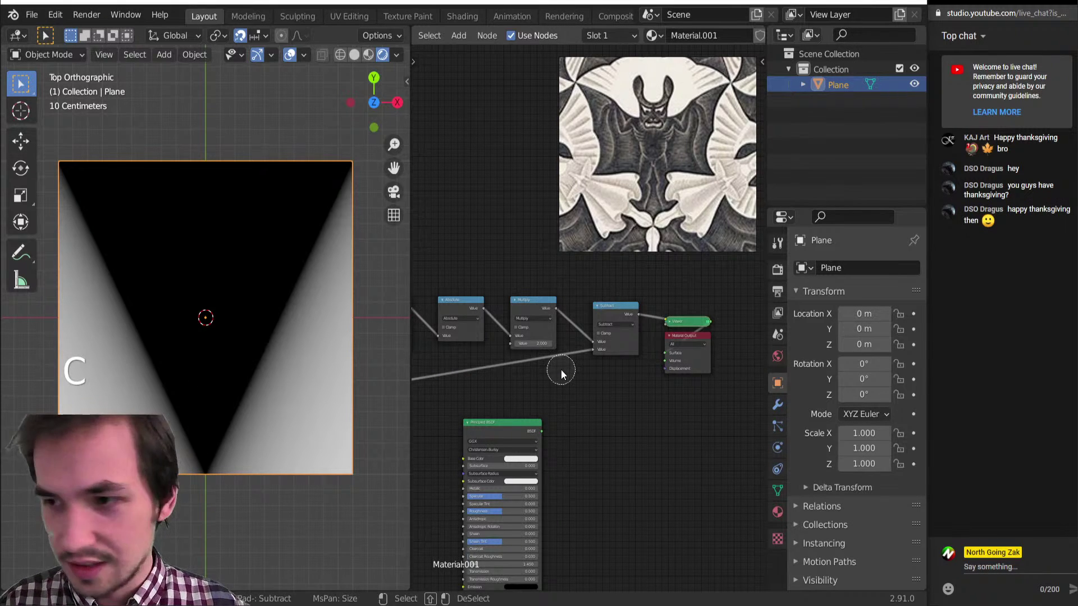
pyautogui.rightClick(558, 372)
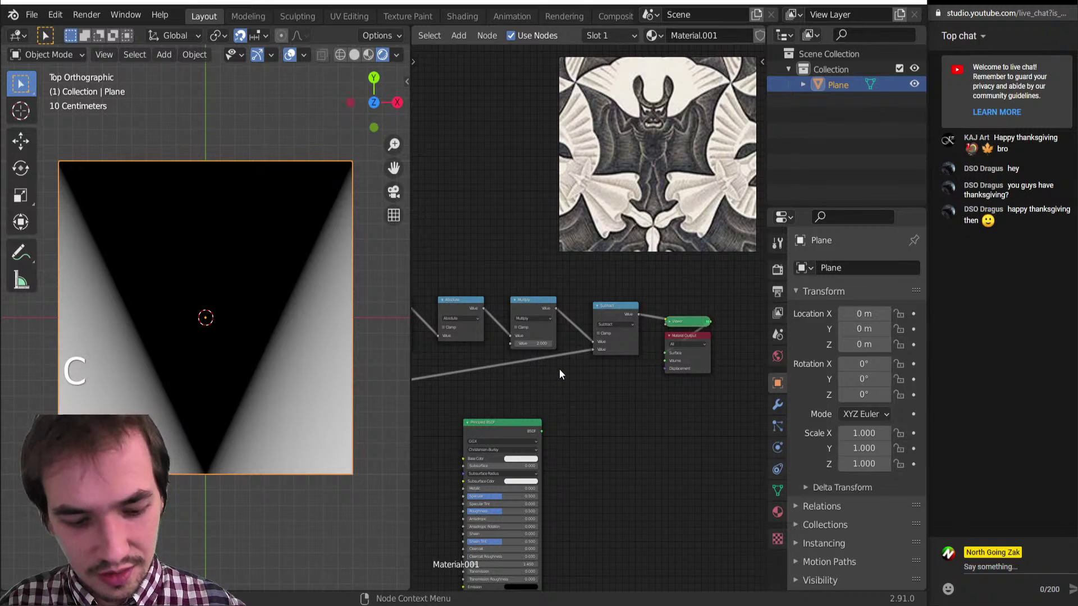
# Insert an RGB Curves node on the link from Separate XYZ's Y output to the last Subtract node.
pyautogui.hotkey('shift', 'a')
pyautogui.click(512, 356)
pyautogui.click(489, 359)
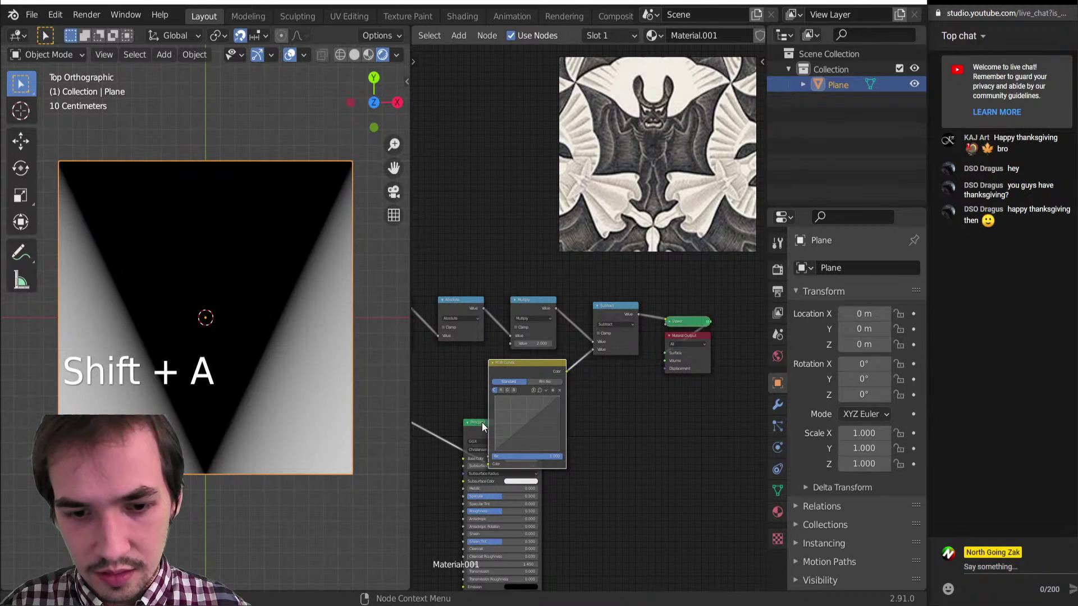
# Shape the RGB curve with a low start, a steep rise to about X 0.51, Y 0.83, a plateau, and a drop to X 0.92, Y 0.38.
pyautogui.scroll(5, 531, 466)
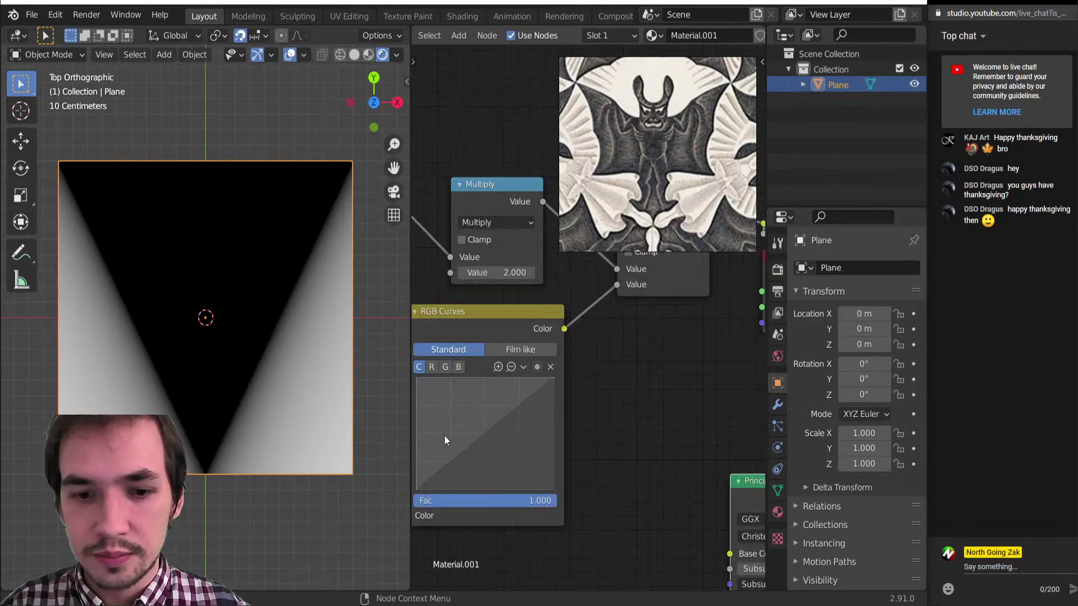
pyautogui.click(526, 401)
pyautogui.moveTo(526, 402); pyautogui.dragTo(567, 328)
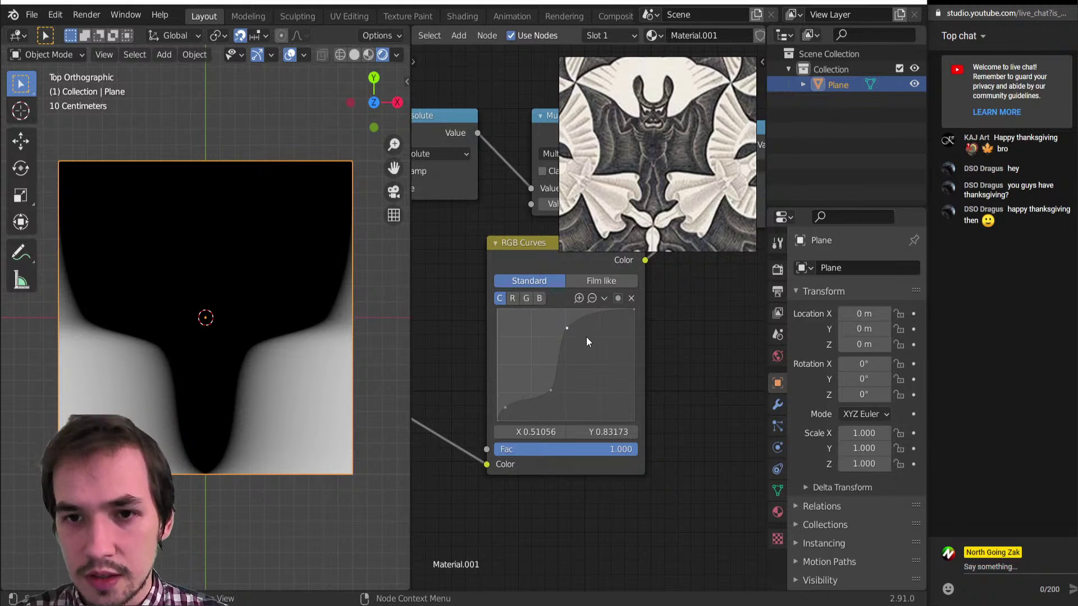
pyautogui.moveTo(615, 315); pyautogui.dragTo(618, 321)
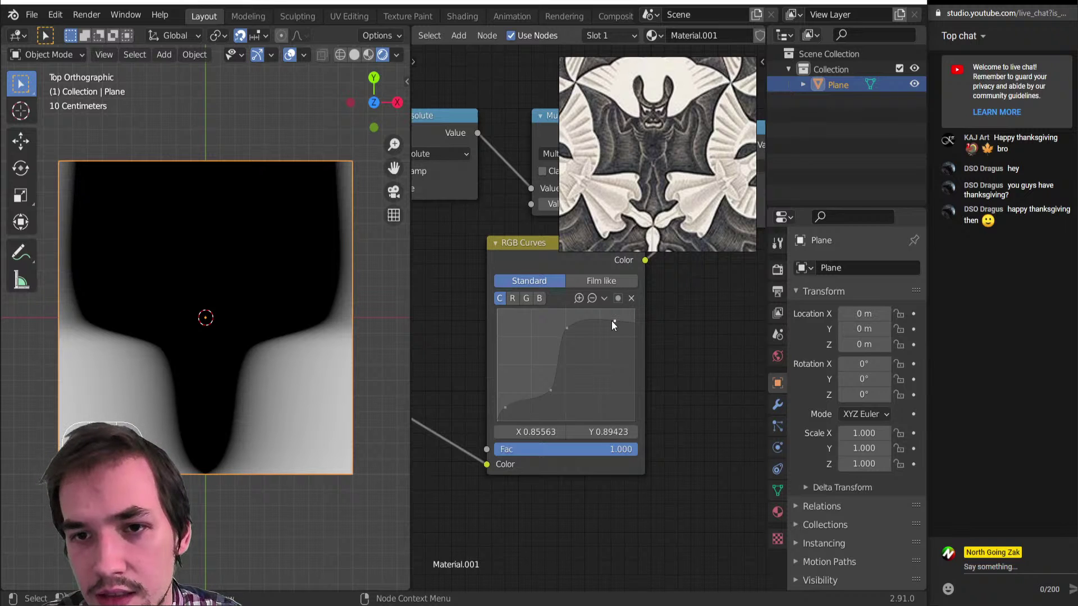
pyautogui.moveTo(624, 324); pyautogui.dragTo(634, 385)
pyautogui.moveTo(617, 330); pyautogui.dragTo(624, 371)
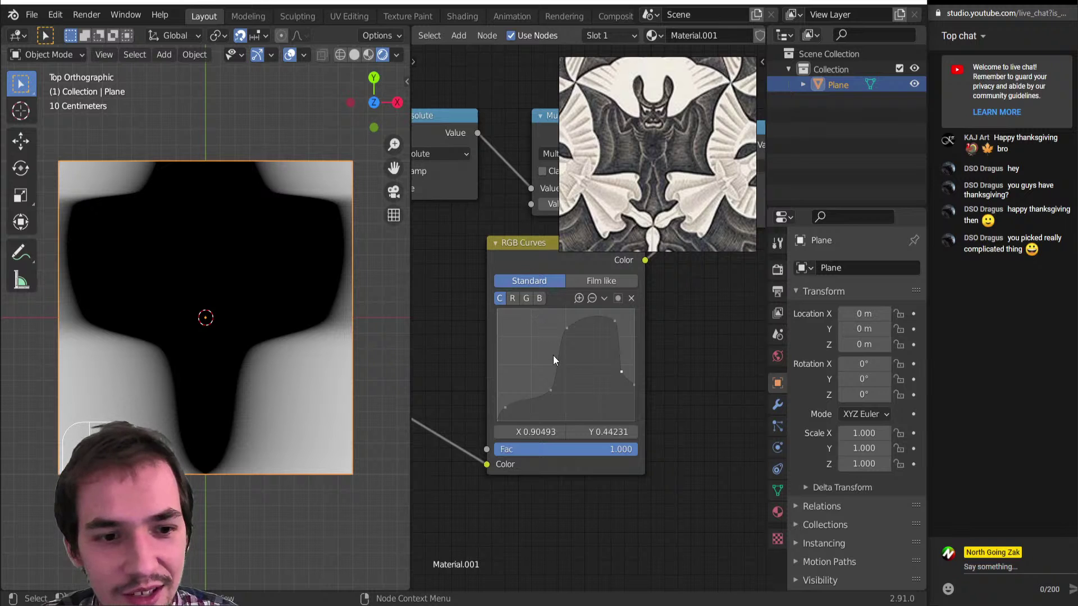
pyautogui.moveTo(635, 385); pyautogui.dragTo(622, 377)
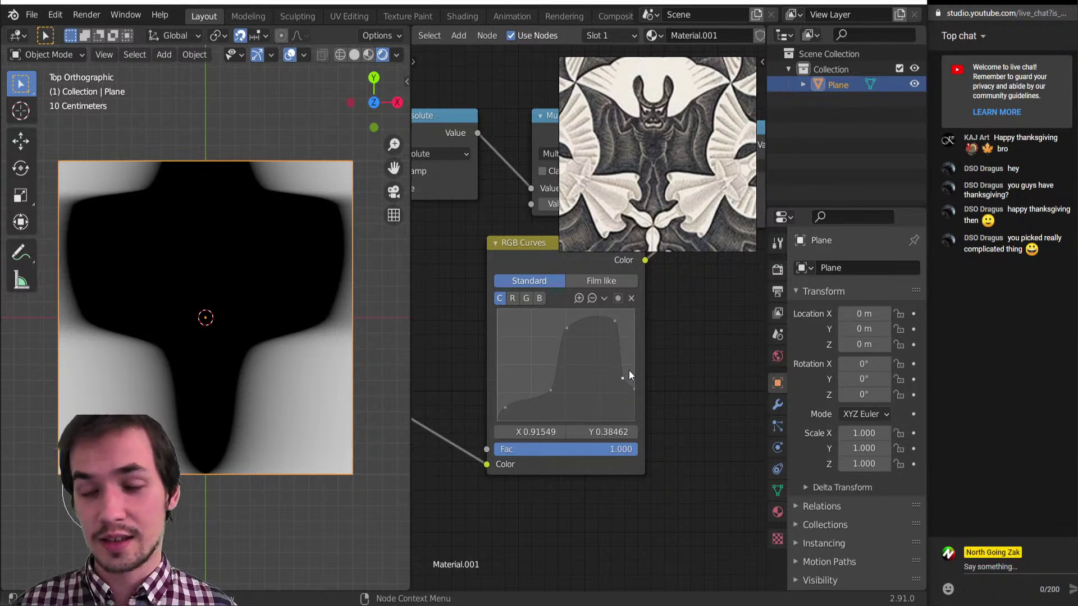
# Move the RGB curve's lower point after the drop to about X 0.89, Y 0.31 to narrow the devil's head.
pyautogui.scroll(-4, 642, 189)
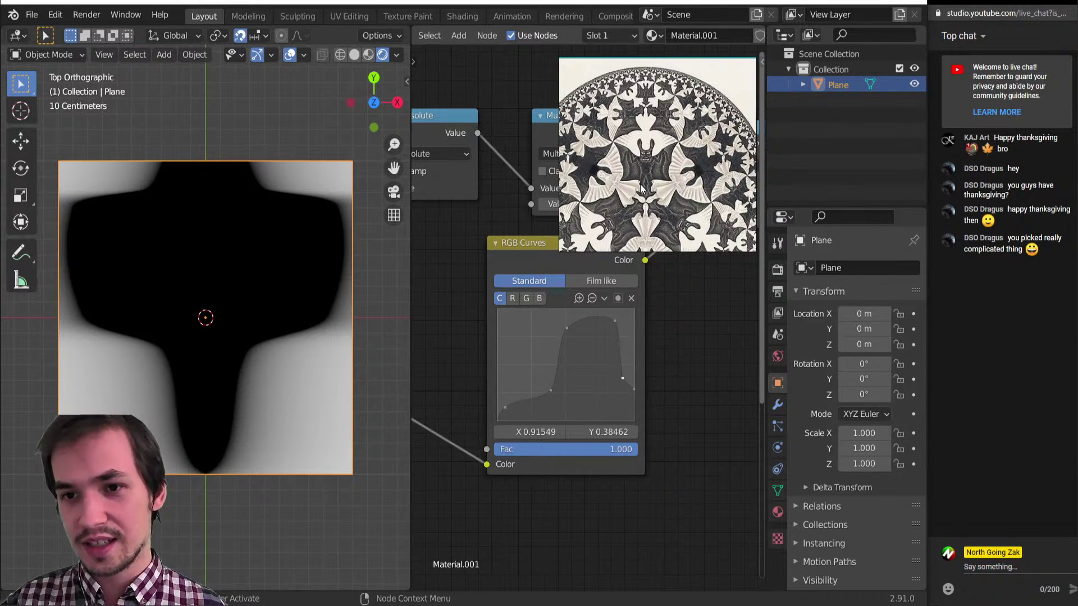
pyautogui.moveTo(643, 188)
pyautogui.mouseDown(button='middle')
pyautogui.moveTo(636, 143)
pyautogui.moveTo(635, 189)
pyautogui.mouseUp(button='middle')
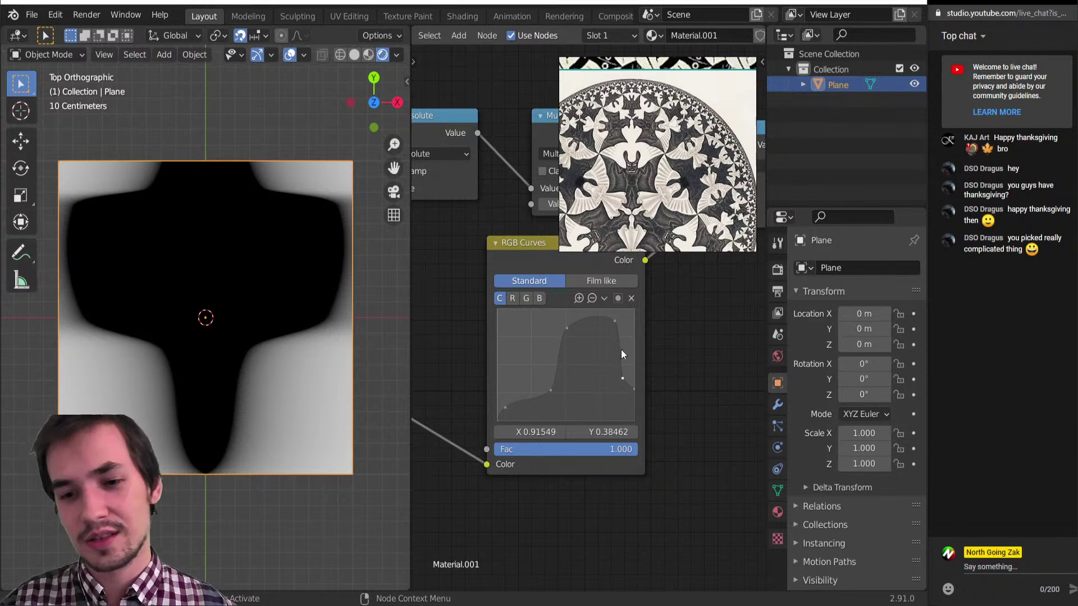
pyautogui.scroll(4, 622, 365)
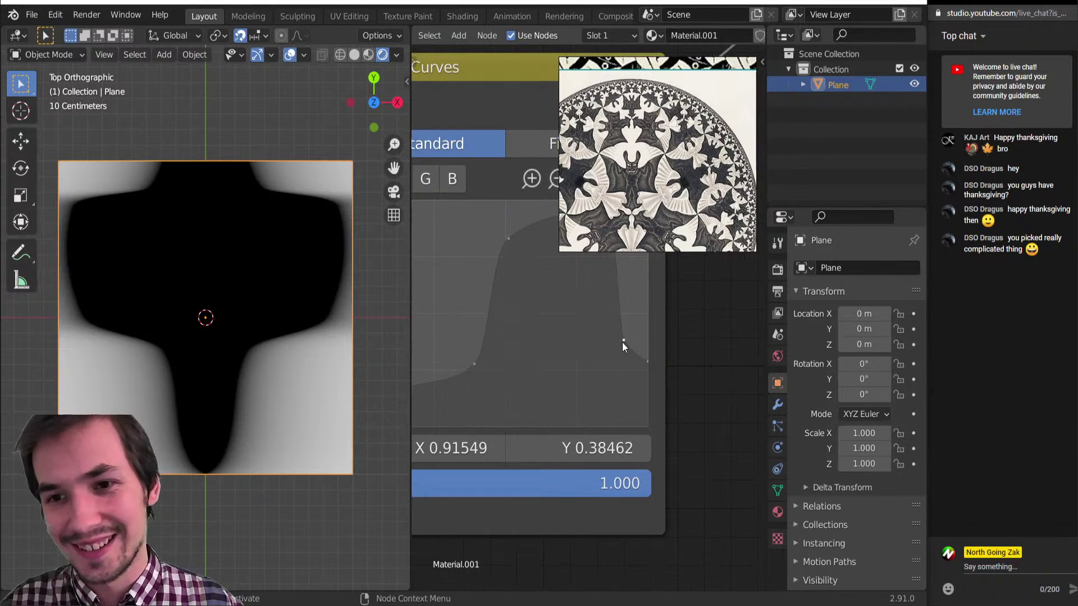
pyautogui.moveTo(624, 349)
pyautogui.mouseDown()
pyautogui.moveTo(623, 367)
pyautogui.moveTo(652, 380)
pyautogui.moveTo(617, 358)
pyautogui.mouseUp()
pyautogui.moveTo(618, 358); pyautogui.dragTo(613, 425, button='middle')
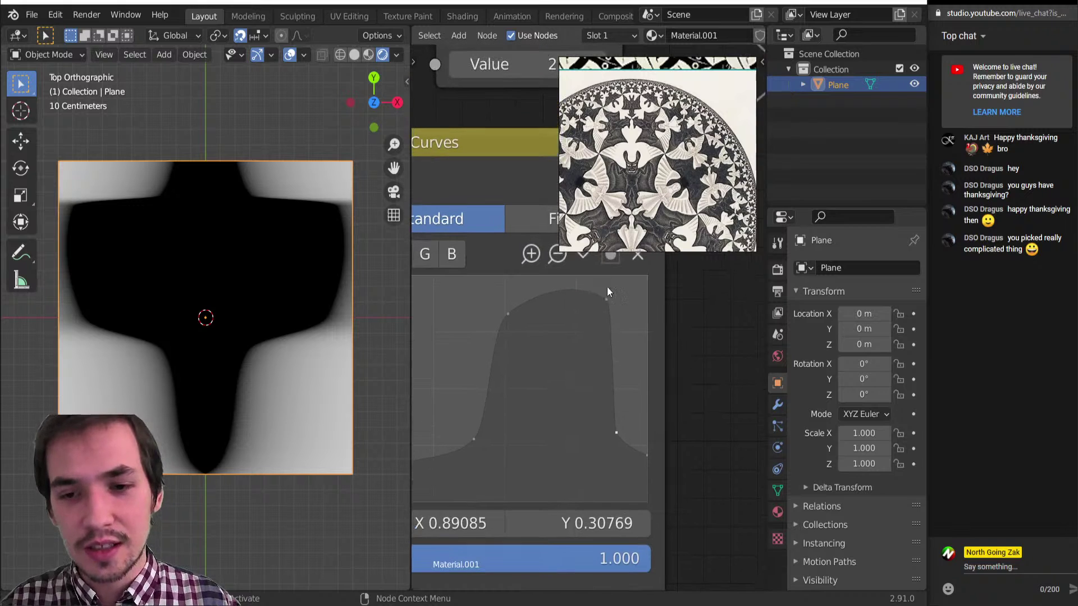
# Pull the plateau's far corner inward and up, and add plateau points near X 0.74, Y 0.96 and X 0.68, Y 0.97.
pyautogui.moveTo(608, 288); pyautogui.dragTo(574, 286)
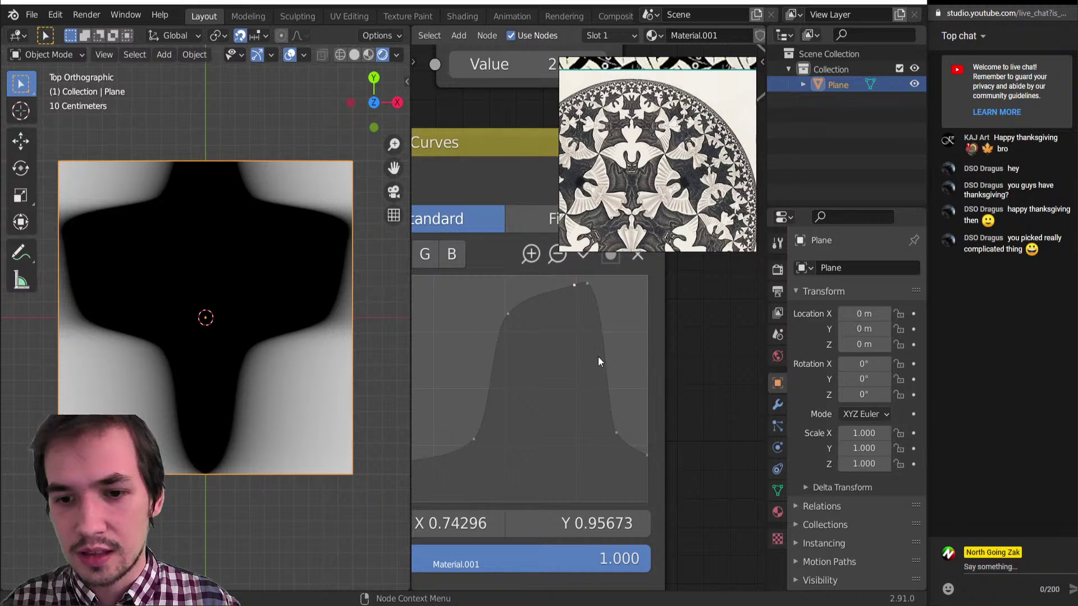
pyautogui.moveTo(598, 361); pyautogui.dragTo(557, 282)
pyautogui.scroll(2, 551, 349)
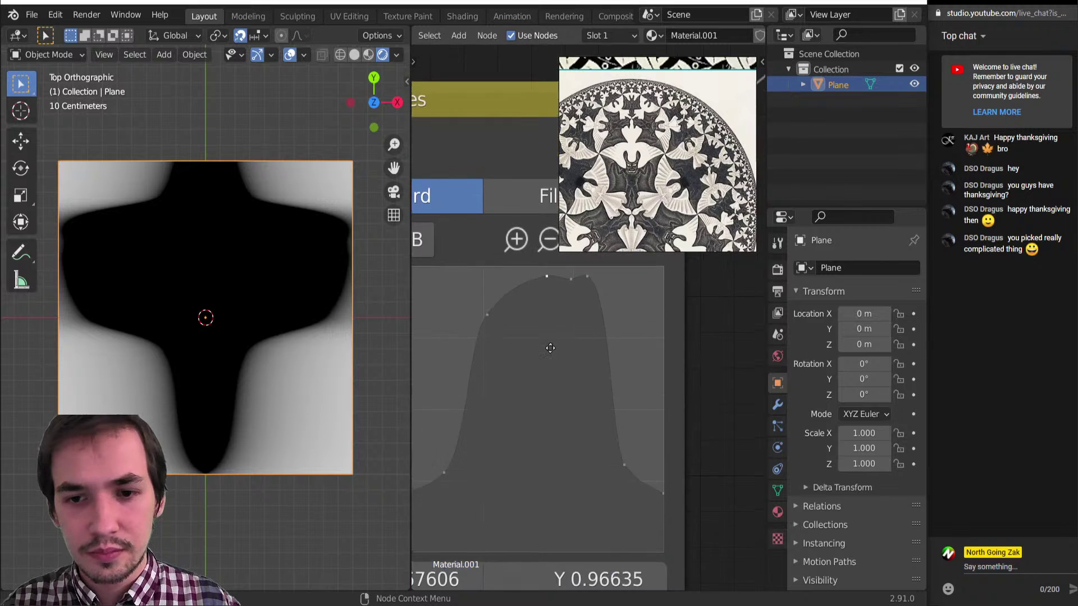
# Widen the RGB Curves node and space extra points around X 0.67, Y 0.96 to form a small peak on the plateau.
pyautogui.scroll(-3, 597, 386)
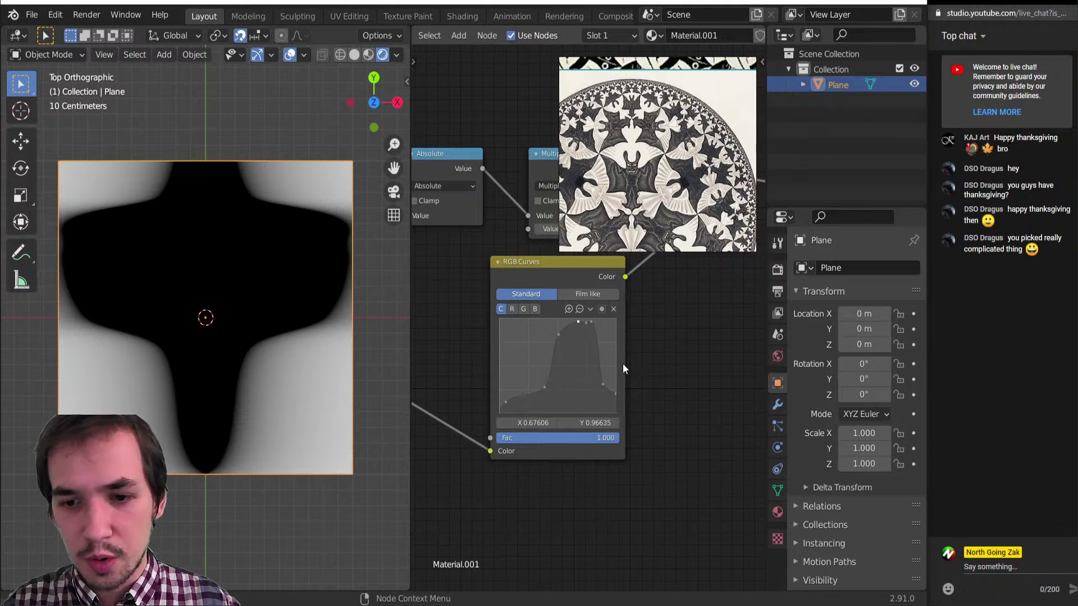
pyautogui.moveTo(623, 363); pyautogui.dragTo(760, 364)
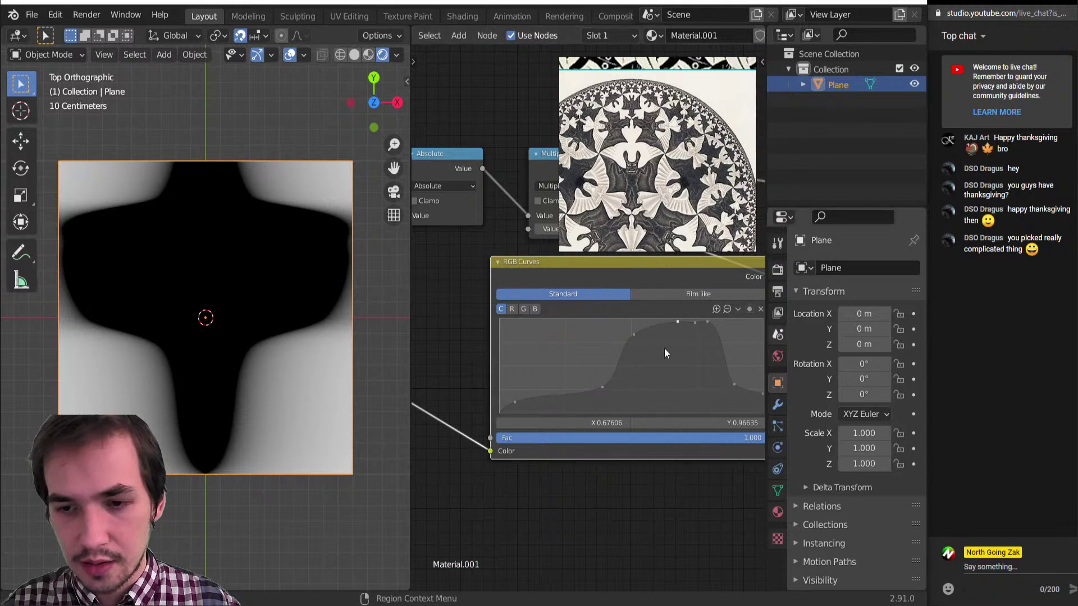
pyautogui.scroll(4, 585, 366)
pyautogui.scroll(2, 601, 387)
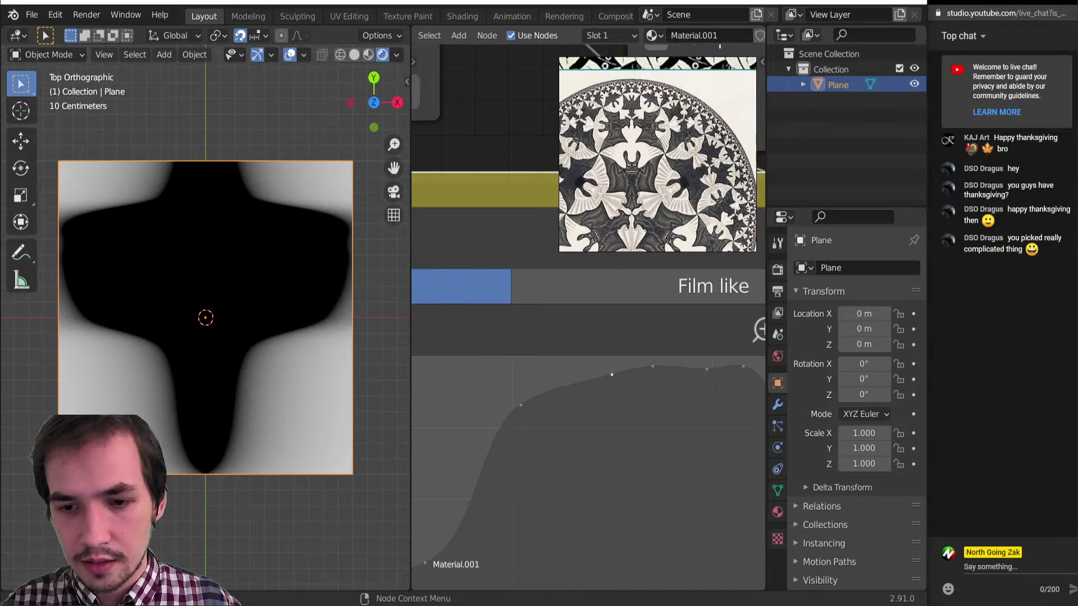
pyautogui.moveTo(611, 375); pyautogui.dragTo(638, 374)
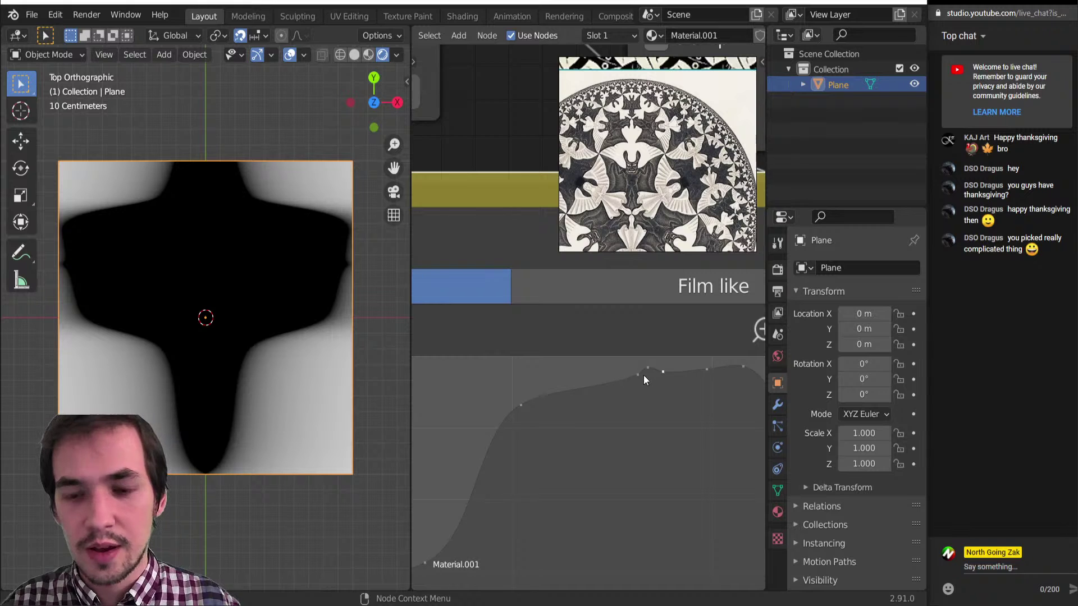
pyautogui.moveTo(643, 375); pyautogui.dragTo(629, 373)
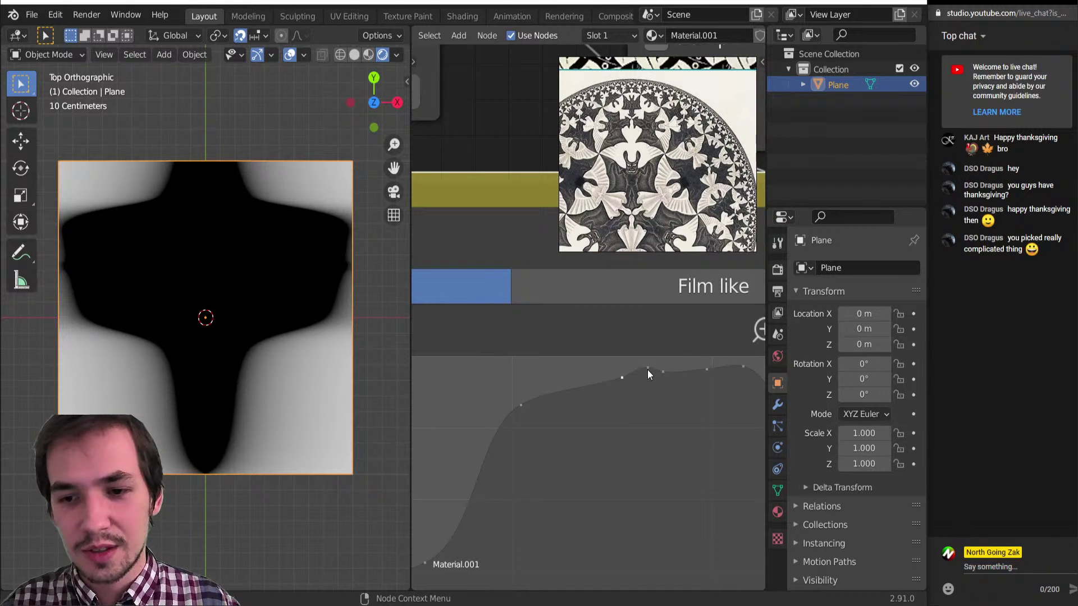
# Give the small peak point near X 0.67 a vector handle and nudge its position slightly.
pyautogui.scroll(-4, 587, 319)
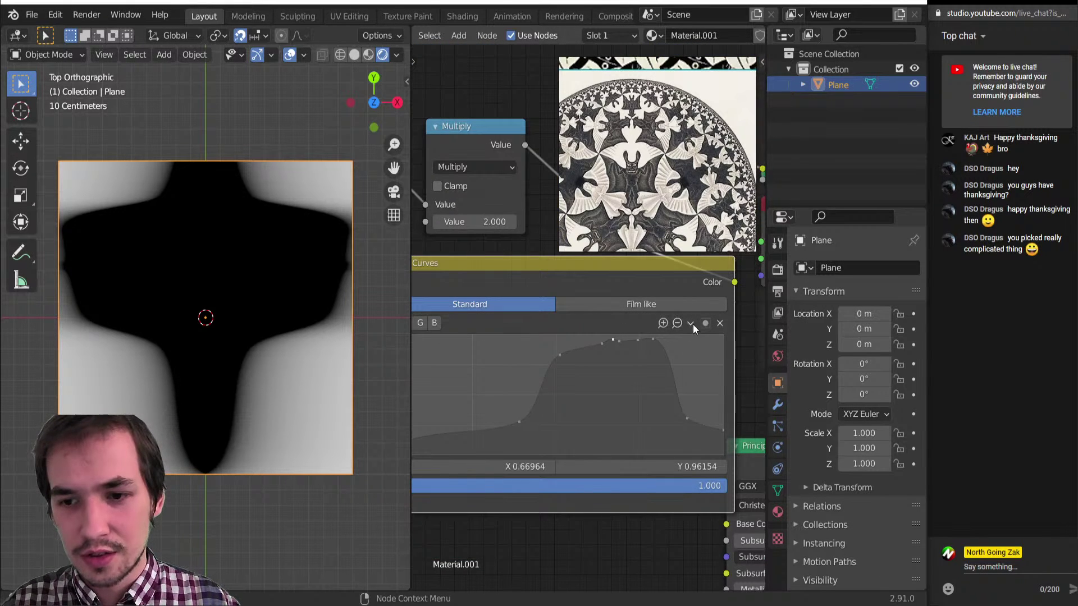
pyautogui.click(691, 323)
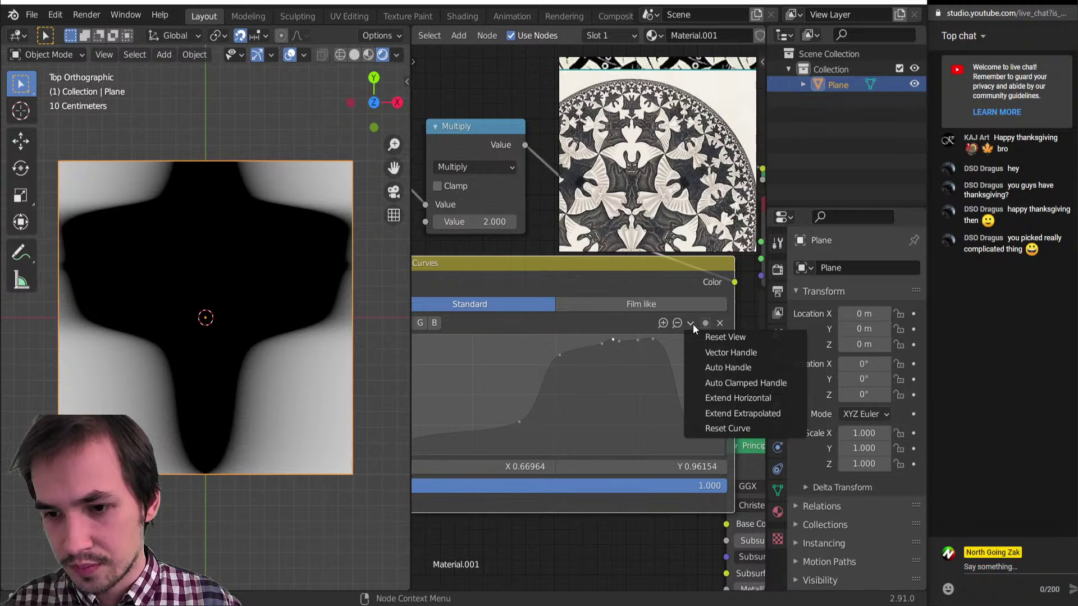
pyautogui.click(703, 354)
pyautogui.scroll(4, 617, 343)
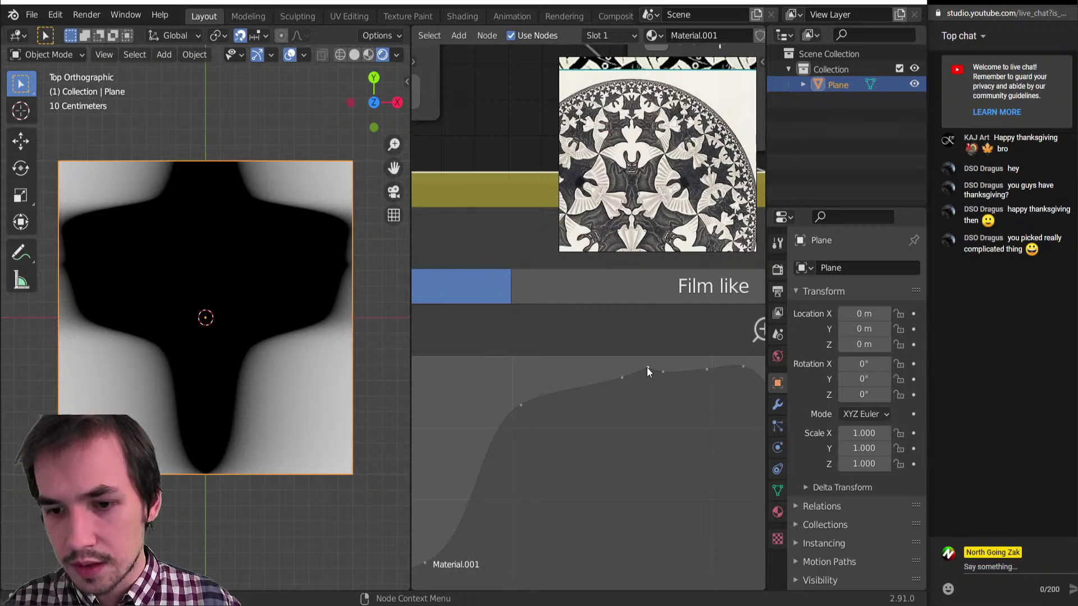
pyautogui.moveTo(648, 368); pyautogui.dragTo(647, 362)
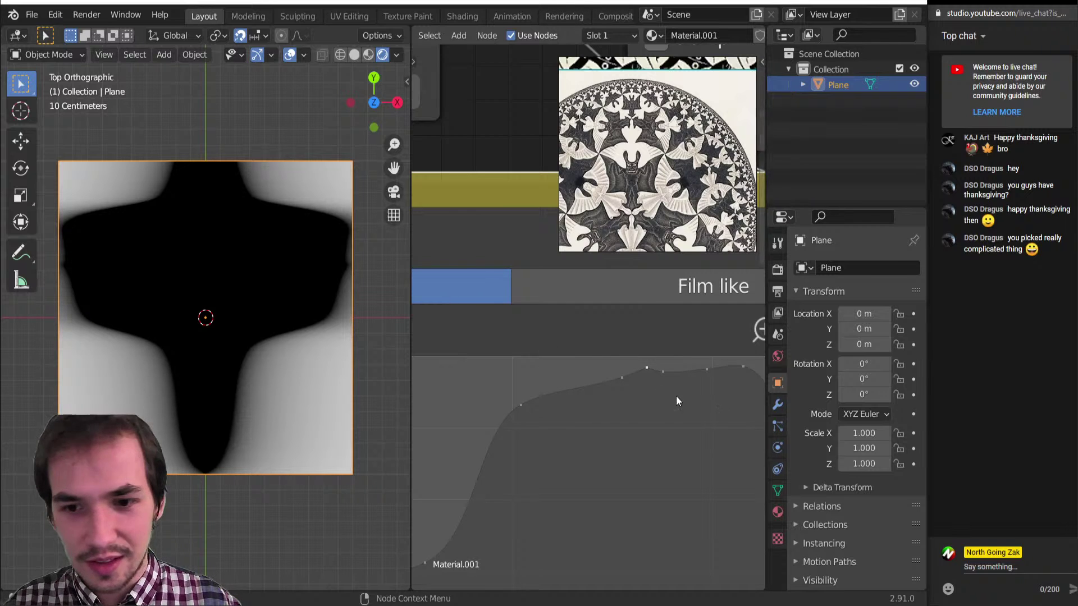
# Lower the point before the peak and move the corner atop the rise to about X 0.47, Y 0.84 with a vector handle.
pyautogui.moveTo(622, 377); pyautogui.dragTo(590, 403)
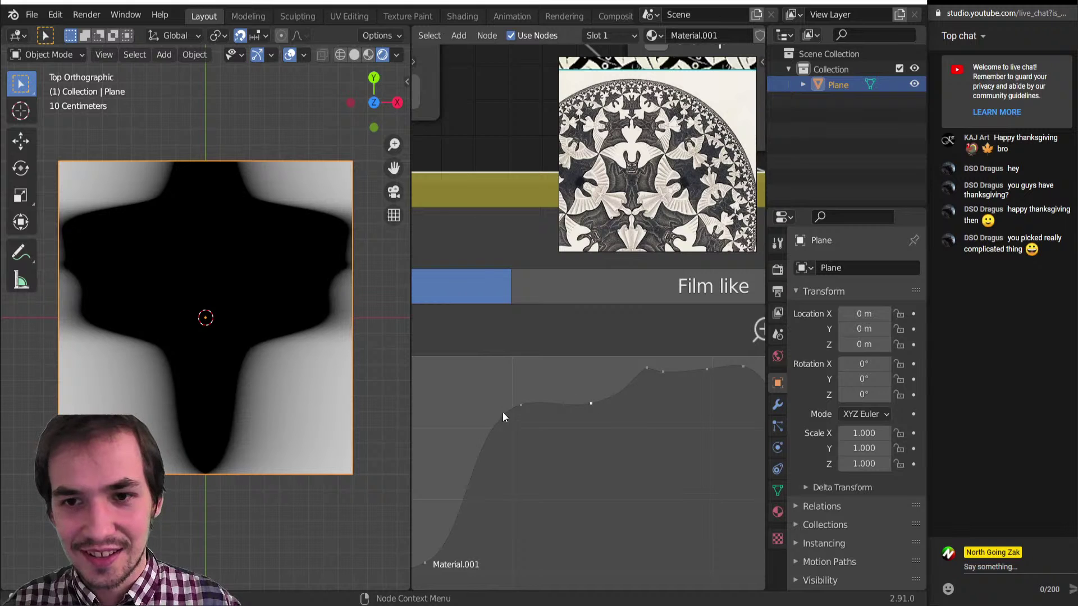
pyautogui.moveTo(521, 404); pyautogui.dragTo(490, 400)
pyautogui.scroll(-5, 748, 293)
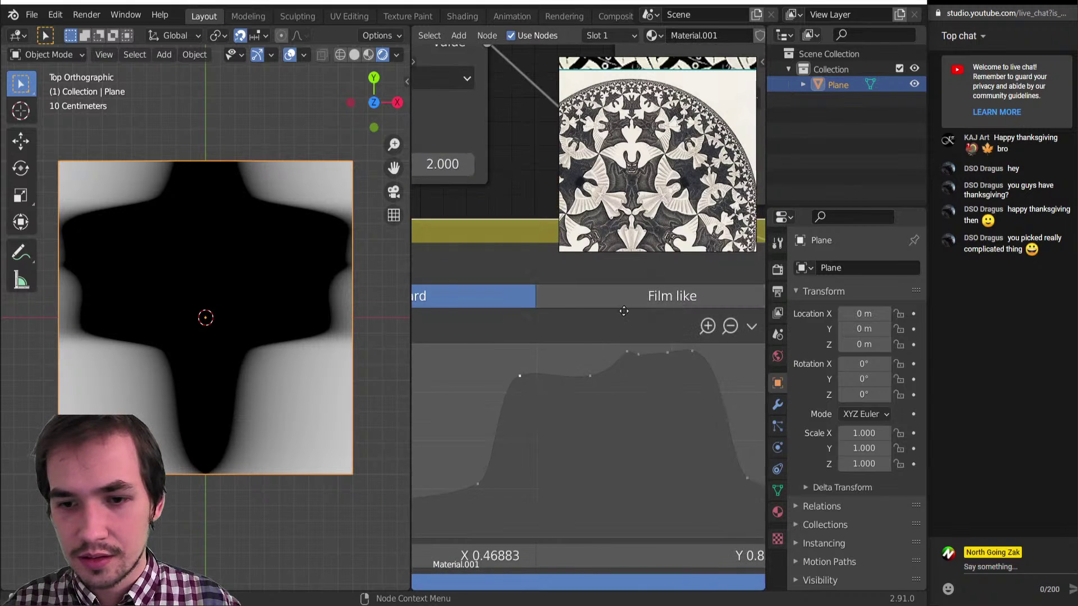
pyautogui.moveTo(747, 314); pyautogui.dragTo(645, 316, button='middle')
pyautogui.click(645, 326)
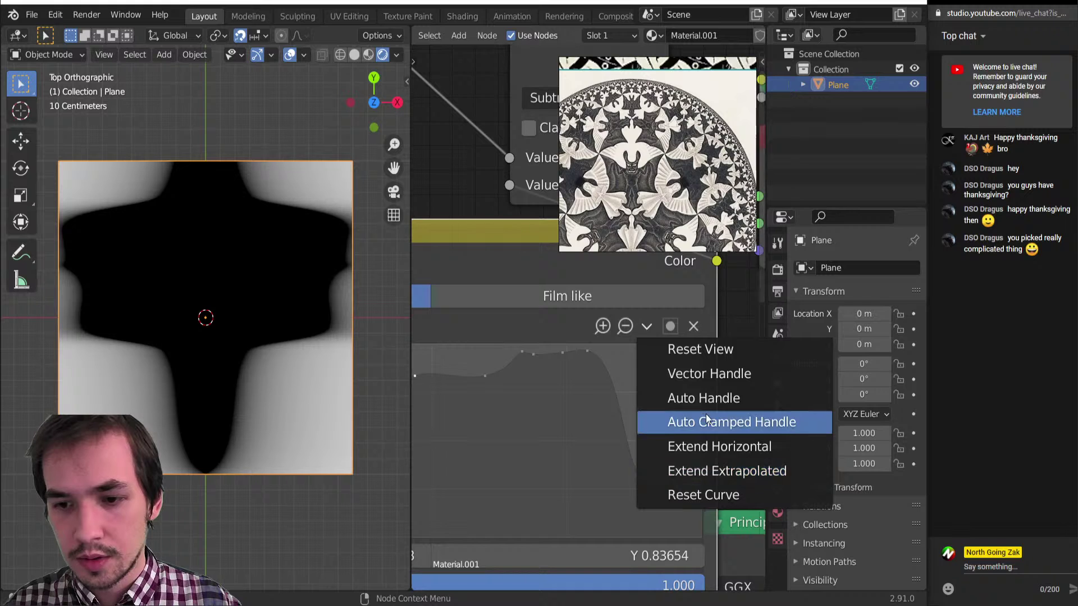
pyautogui.click(703, 398)
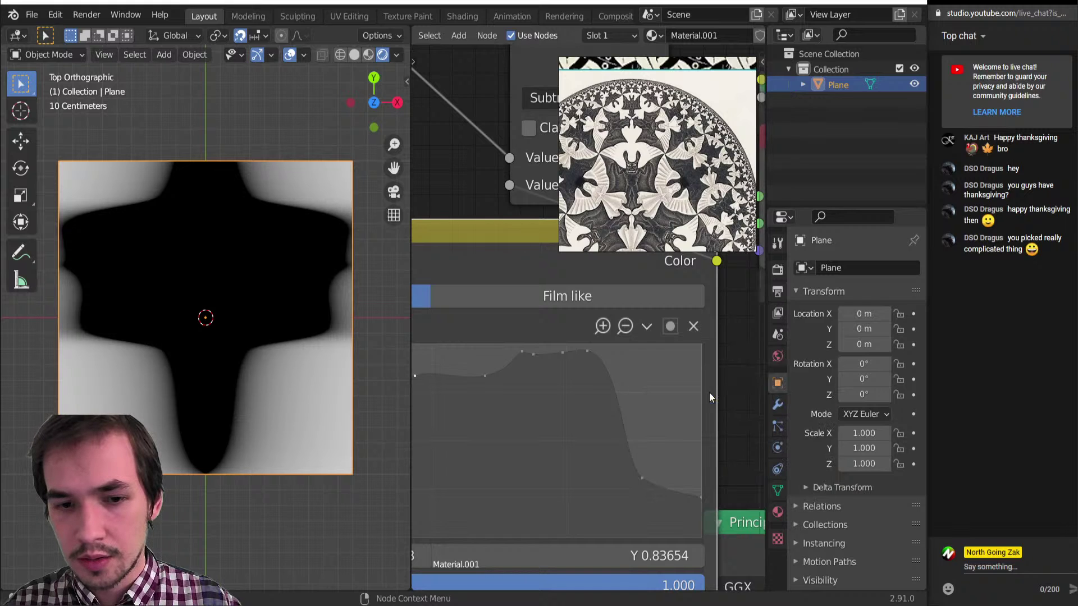
pyautogui.click(647, 328)
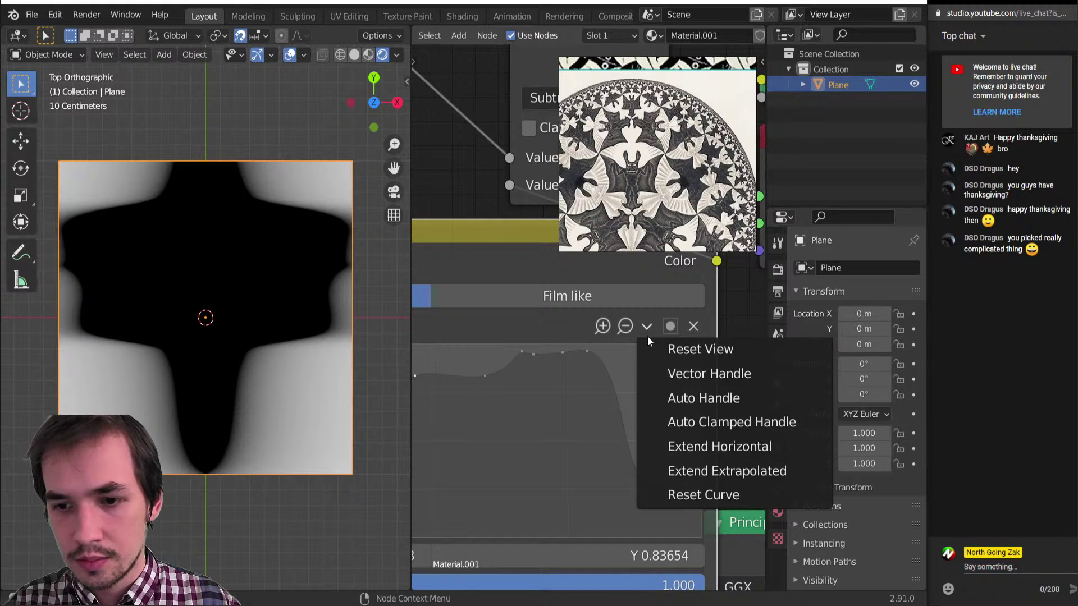
pyautogui.click(666, 374)
# Move the plateau's far corner point outward to about Y 0.94 and give it a vector handle.
pyautogui.moveTo(506, 375); pyautogui.dragTo(574, 386, button='middle')
pyautogui.scroll(5, 617, 394)
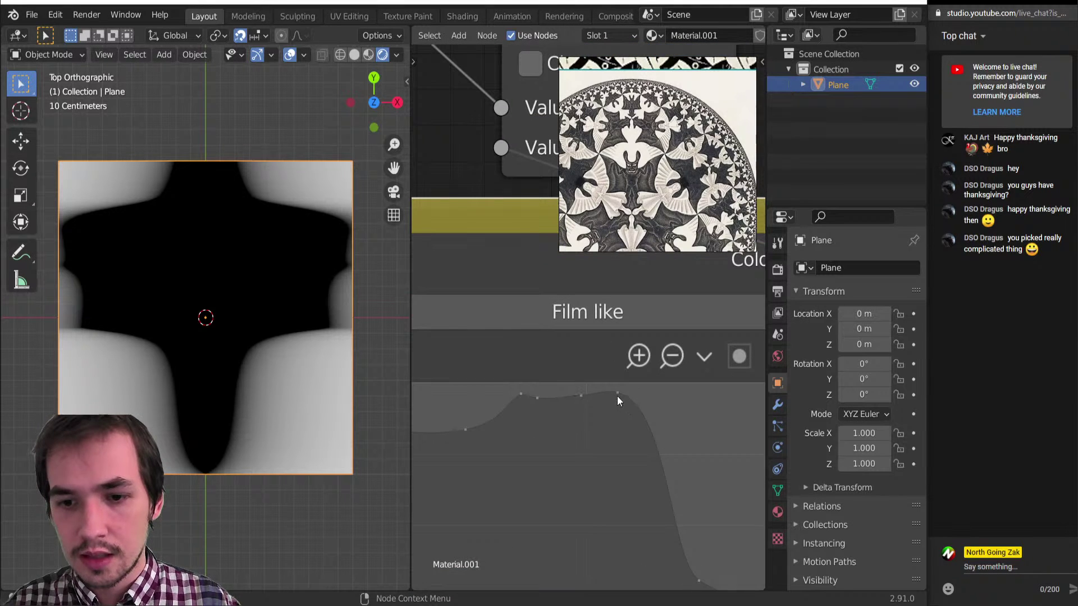
pyautogui.moveTo(618, 395); pyautogui.dragTo(657, 400)
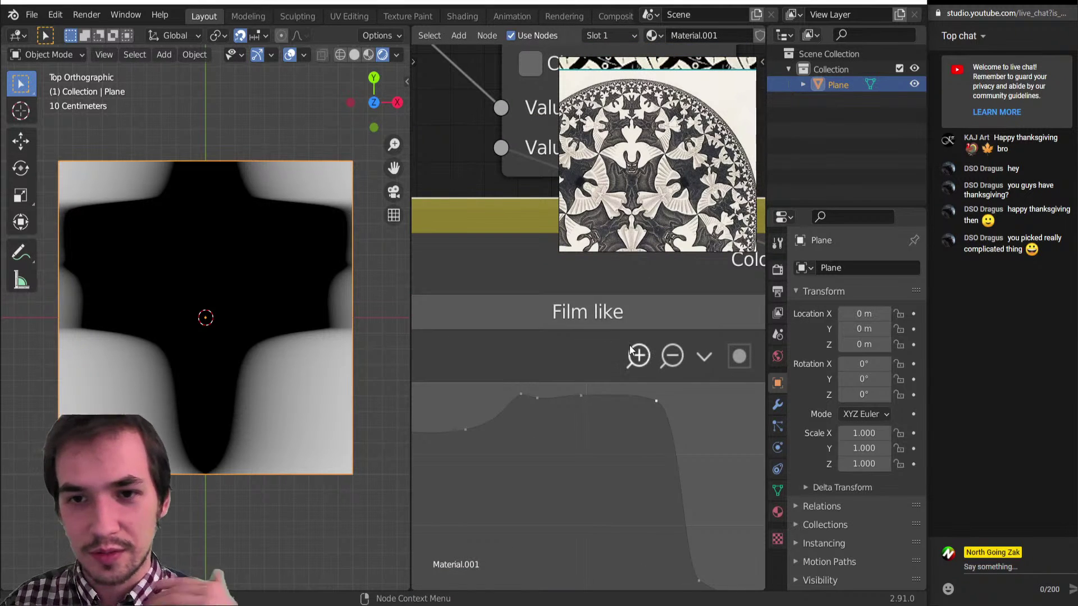
pyautogui.click(703, 357)
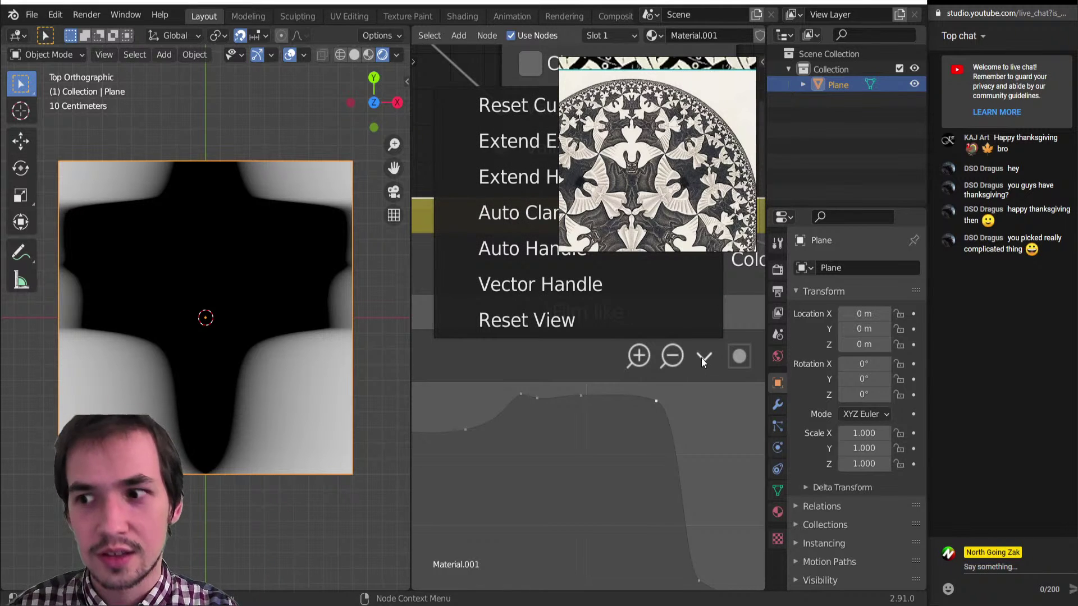
pyautogui.click(702, 359)
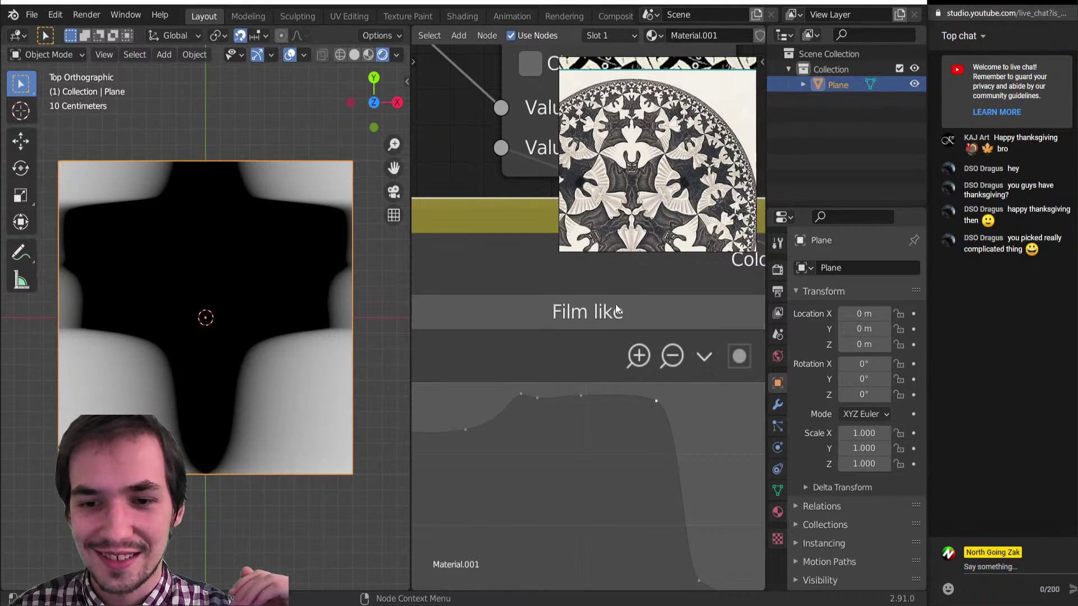
pyautogui.scroll(-3, 615, 304)
pyautogui.click(647, 384)
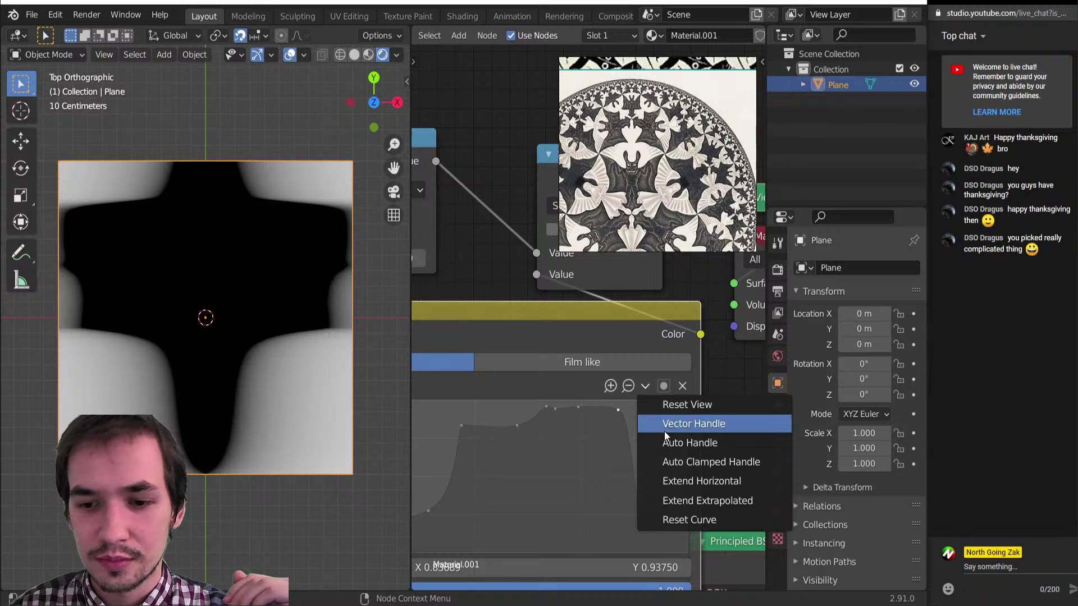
pyautogui.click(690, 422)
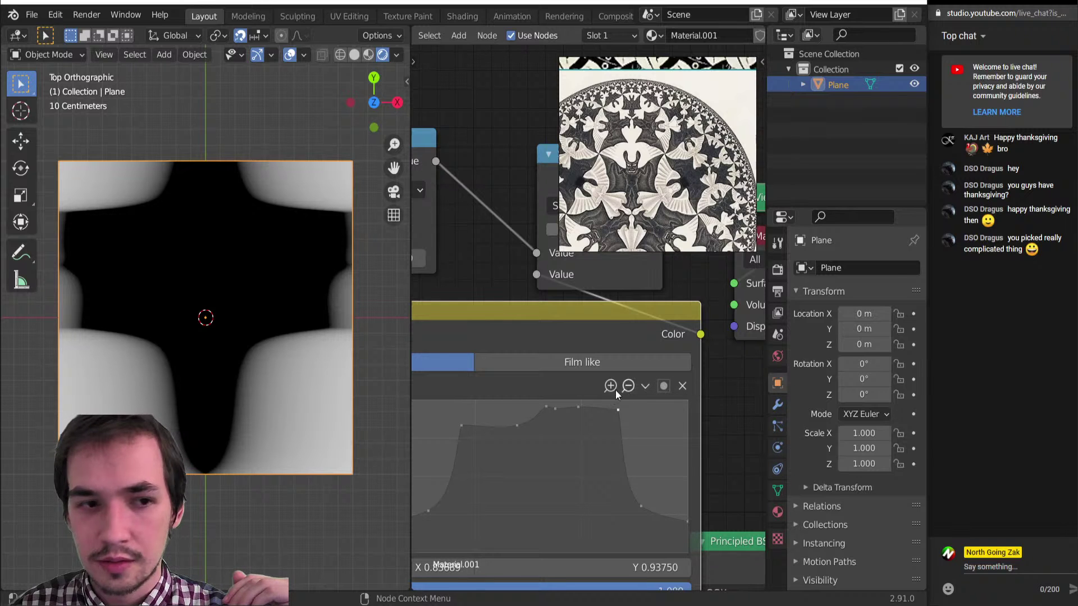
# Lower the point between the peak and the far corner, and move the corner to about X 0.86, Y 0.87.
pyautogui.scroll(2, 639, 426)
pyautogui.moveTo(577, 457); pyautogui.dragTo(572, 481)
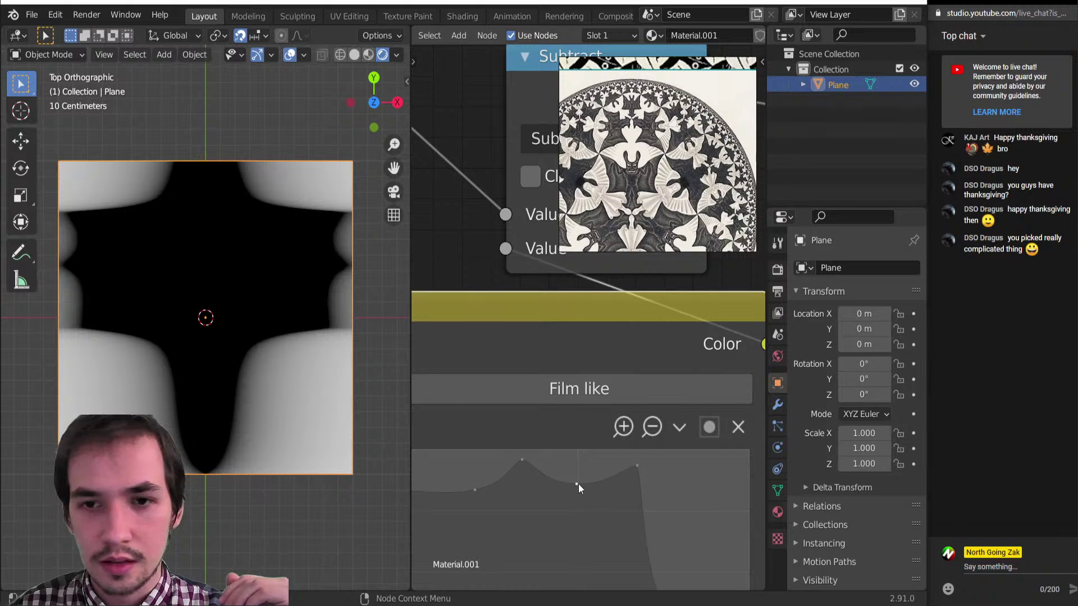
pyautogui.moveTo(578, 484); pyautogui.dragTo(574, 444, button='middle')
pyautogui.moveTo(634, 427); pyautogui.dragTo(648, 443)
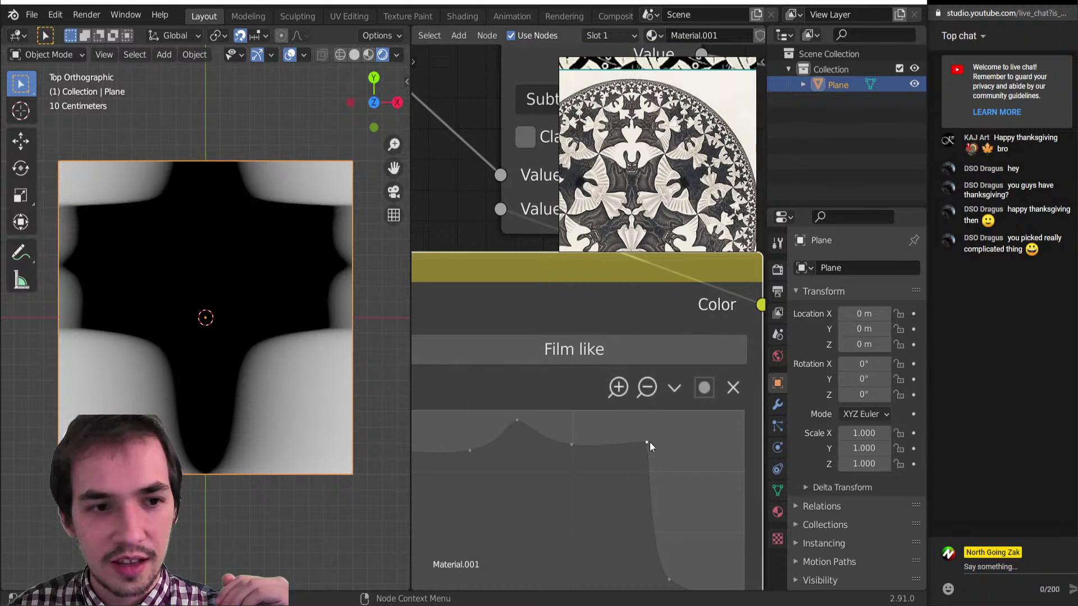
pyautogui.scroll(-4, 660, 476)
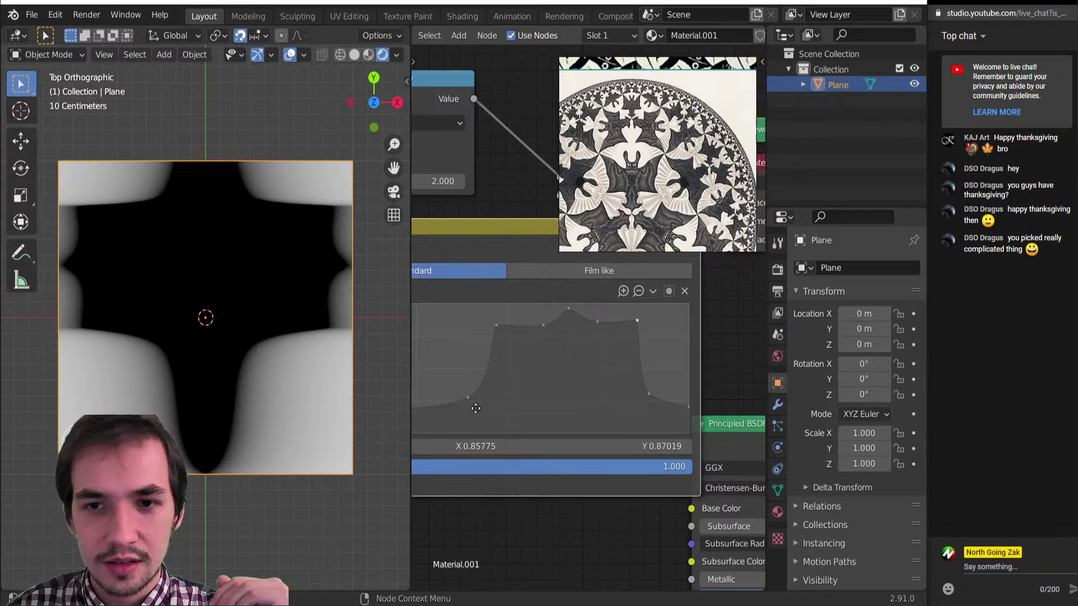
pyautogui.scroll(3, 618, 405)
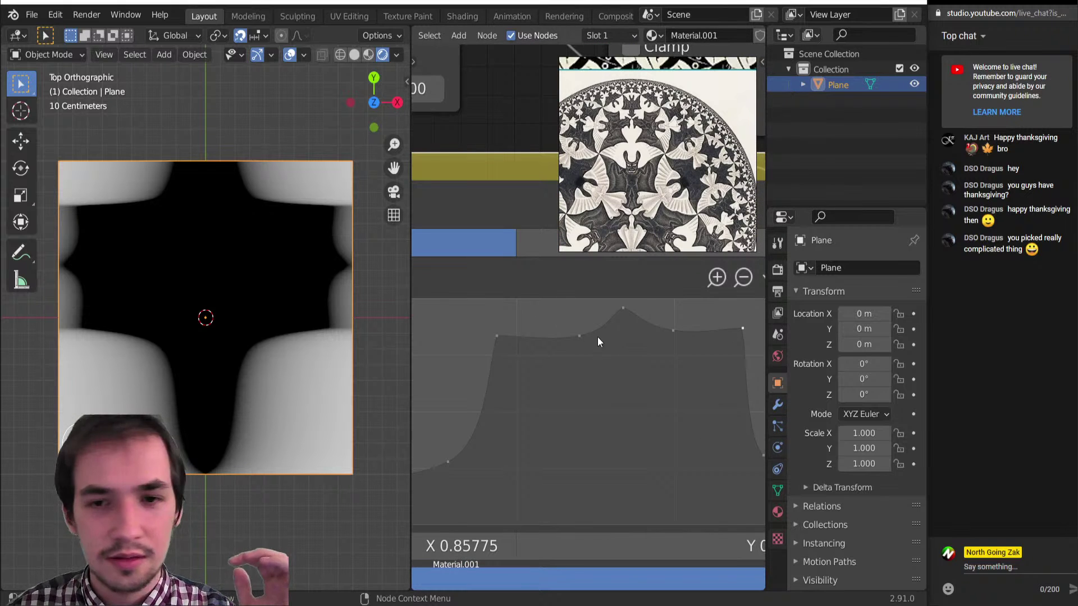
# Lower the corner atop the rise at about X 0.46 and the following point near X 0.60 on the curve.
pyautogui.moveTo(499, 349); pyautogui.dragTo(539, 352, button='middle')
pyautogui.moveTo(537, 340); pyautogui.dragTo(532, 394)
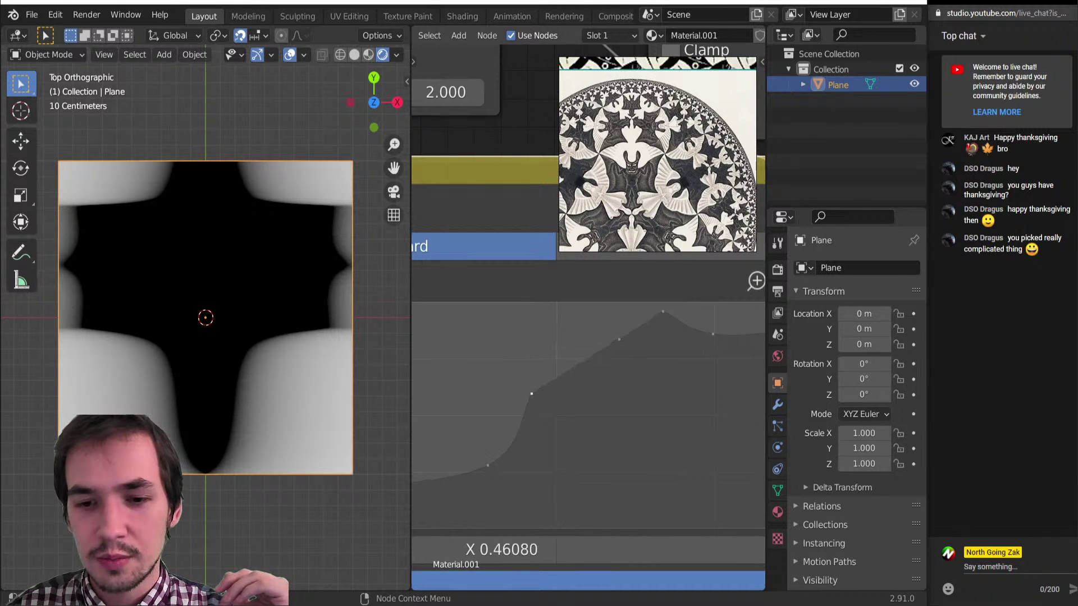
pyautogui.moveTo(621, 338); pyautogui.dragTo(622, 373)
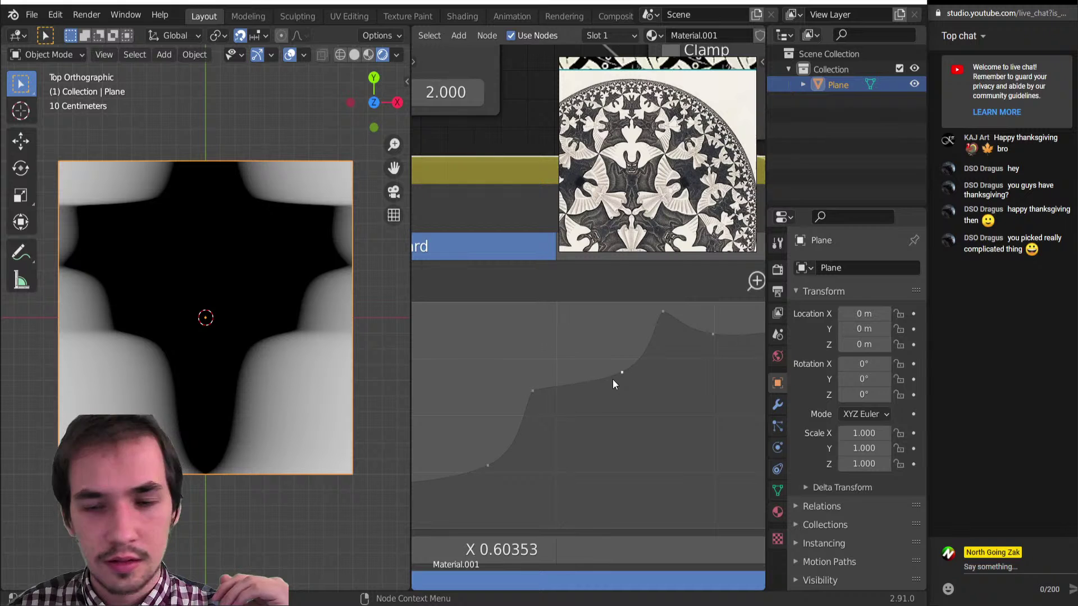
# Add a curve point near X 0.22 with a vector handle, and raise it to form a peak at about X 0.21.
pyautogui.moveTo(497, 414)
pyautogui.mouseDown(button='middle')
pyautogui.moveTo(585, 338)
pyautogui.moveTo(544, 383)
pyautogui.mouseUp(button='middle')
pyautogui.click(544, 382)
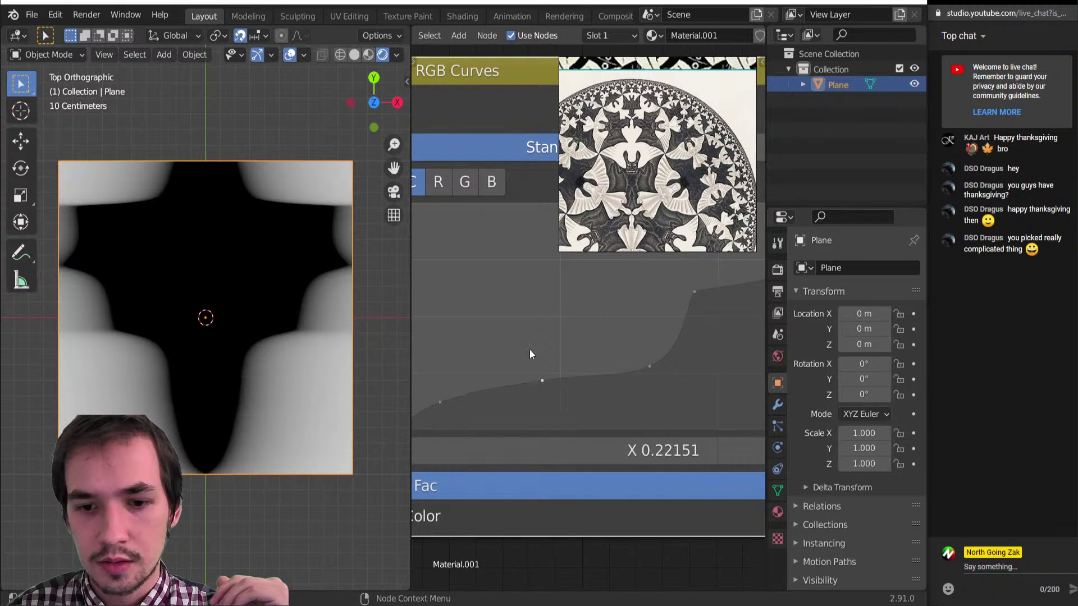
pyautogui.scroll(-5, 544, 335)
pyautogui.moveTo(548, 332); pyautogui.dragTo(465, 405, button='middle')
pyautogui.moveTo(686, 291); pyautogui.dragTo(629, 305, button='middle')
pyautogui.click(706, 314)
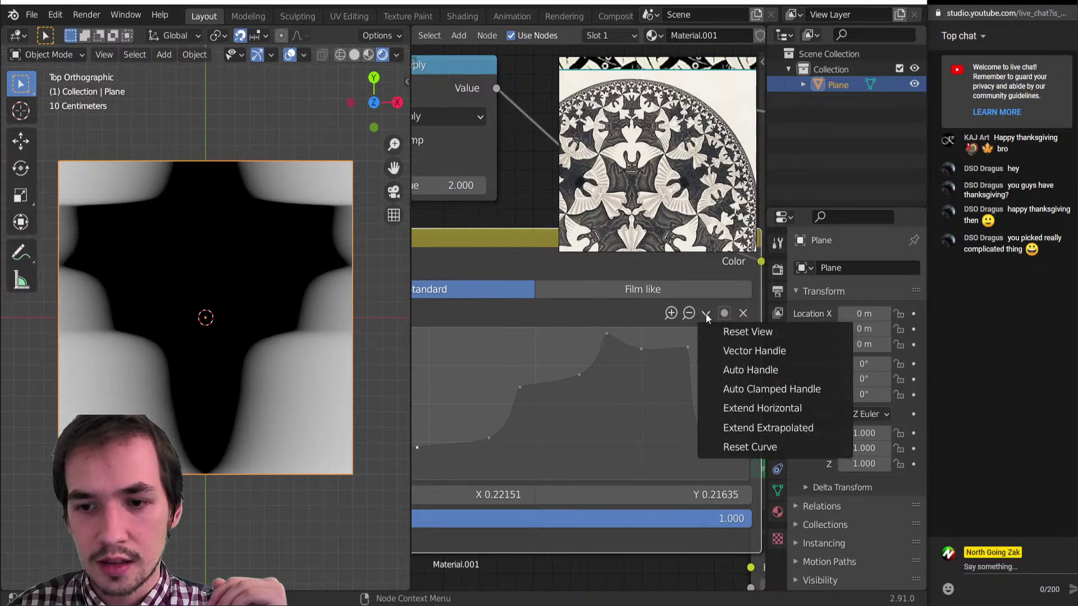
pyautogui.click(747, 349)
pyautogui.scroll(4, 530, 438)
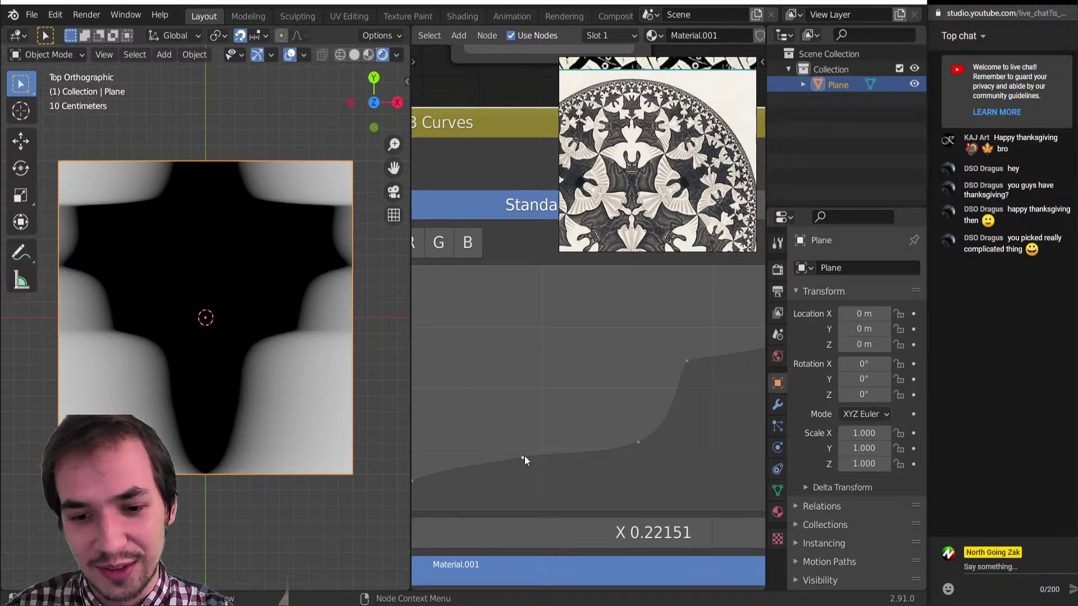
pyautogui.moveTo(524, 457); pyautogui.dragTo(519, 430)
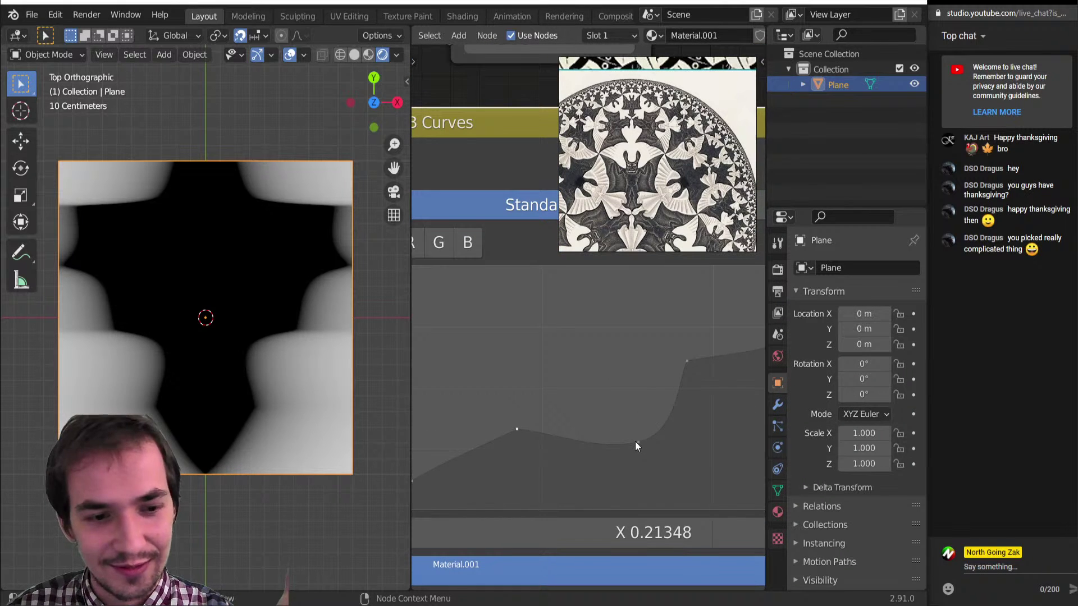
# Form a dip before the X 0.21 peak, raise the point near X 0.06 to about Y 0.12, and give it a vector handle.
pyautogui.scroll(-2, 539, 421)
pyautogui.scroll(1, 554, 412)
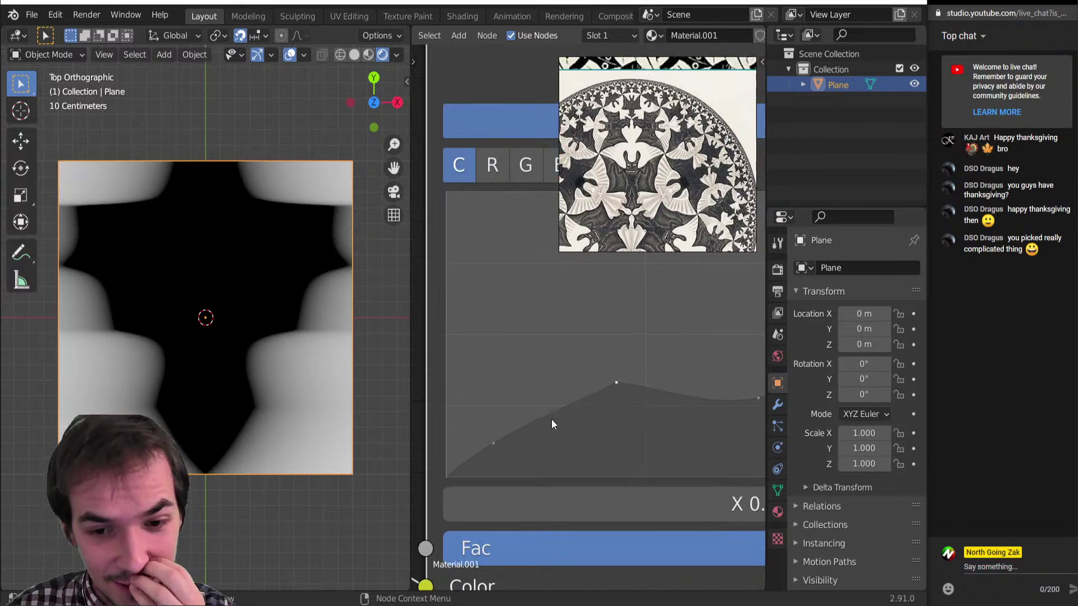
pyautogui.moveTo(551, 419); pyautogui.dragTo(540, 458)
pyautogui.scroll(-6, 604, 328)
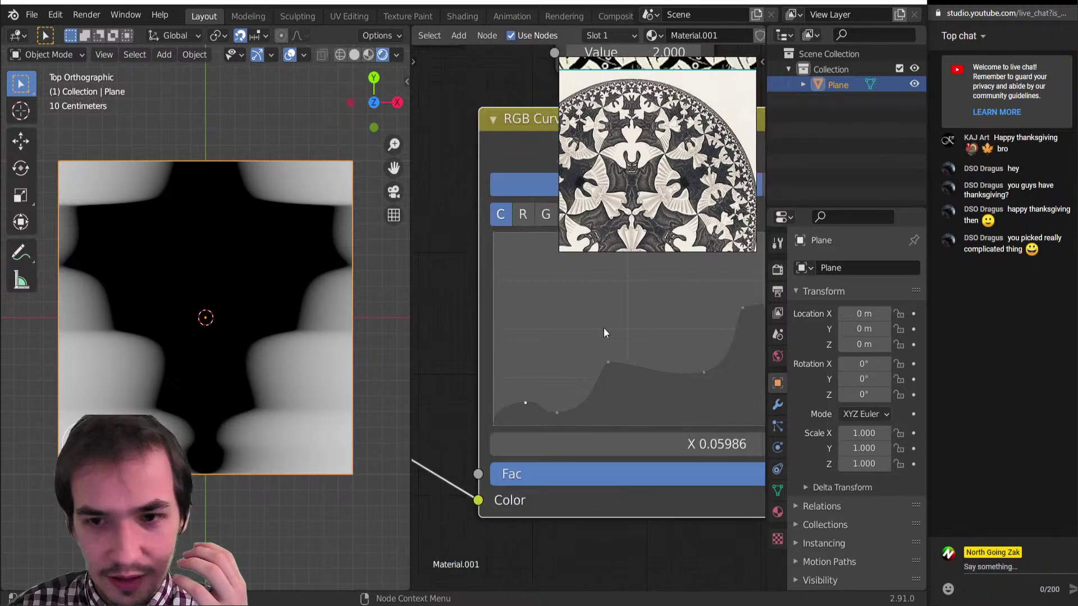
pyautogui.moveTo(604, 328); pyautogui.dragTo(481, 409, button='middle')
pyautogui.moveTo(648, 329); pyautogui.dragTo(553, 388, button='middle')
pyautogui.click(690, 361)
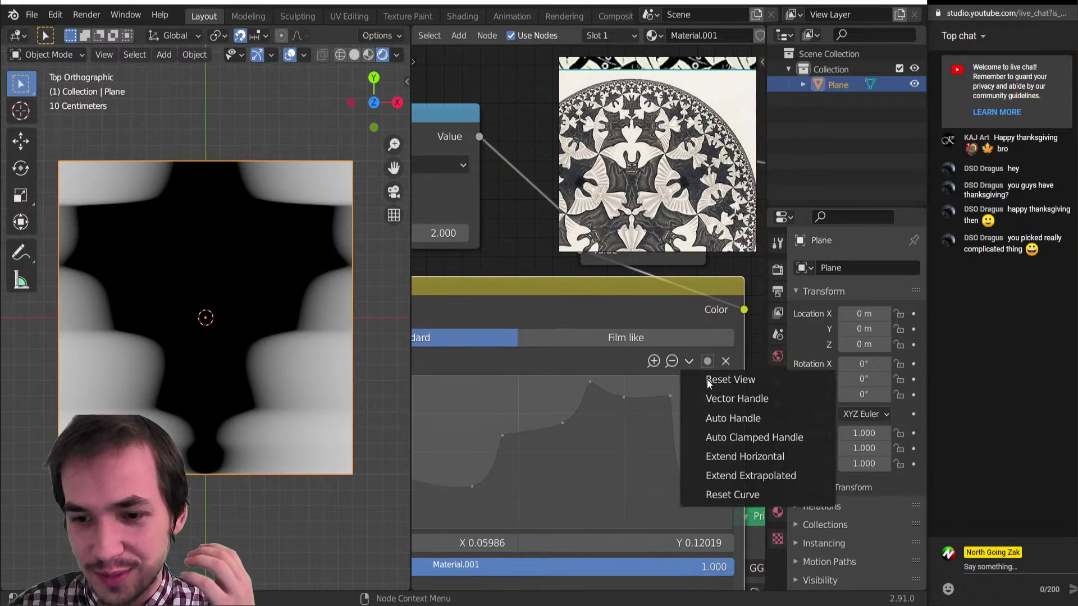
pyautogui.click(741, 399)
pyautogui.moveTo(582, 500); pyautogui.dragTo(621, 442, button='middle')
pyautogui.scroll(2, 621, 442)
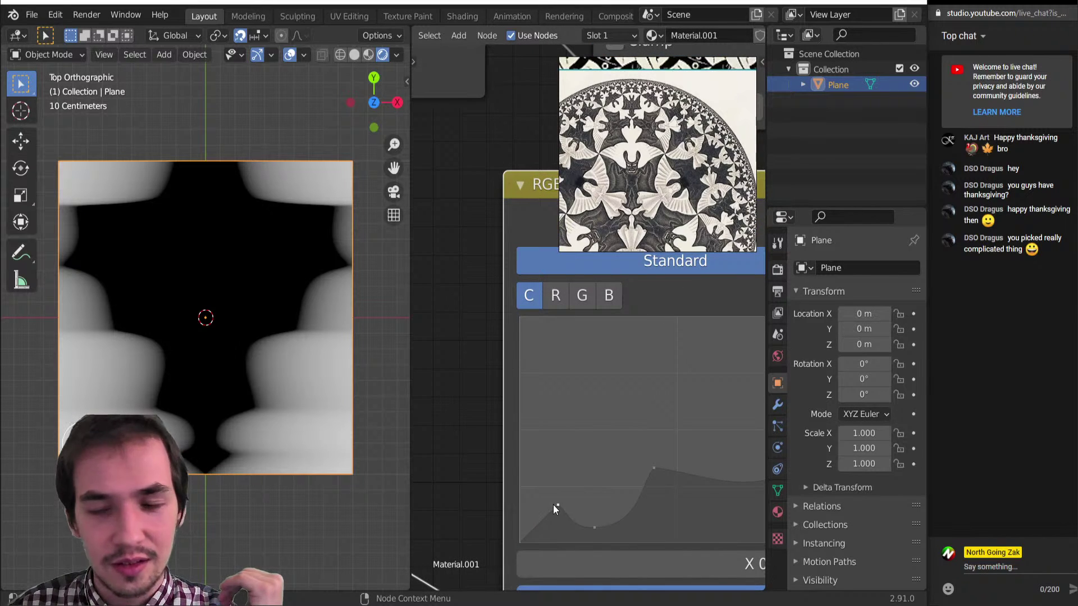
# Raise the first small peak slightly and add two points before it, the lower one at about X 0.03, Y 0.08.
pyautogui.moveTo(557, 506); pyautogui.dragTo(565, 491)
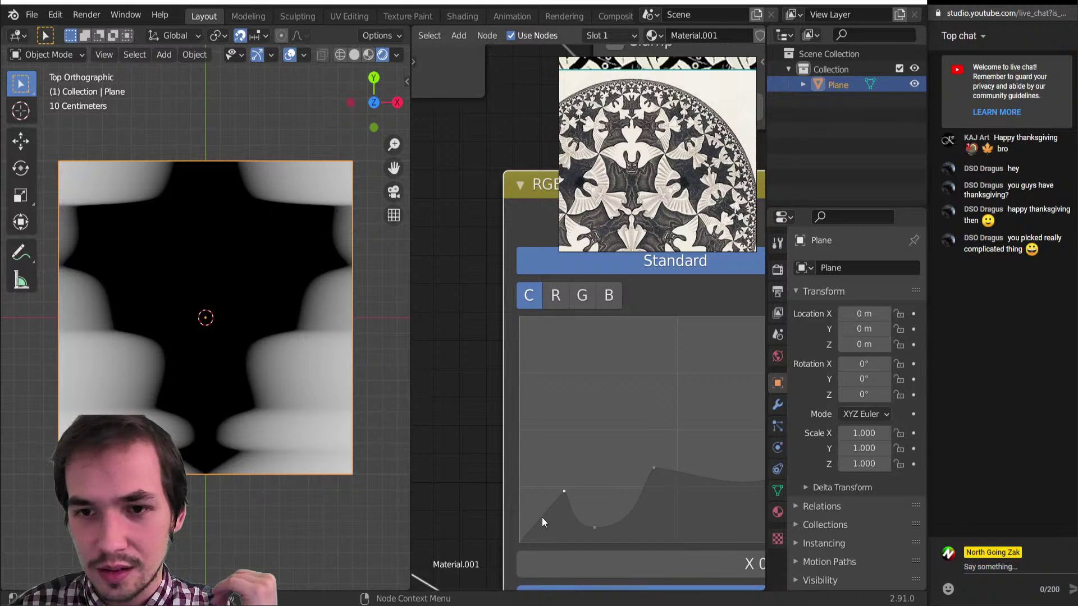
pyautogui.click(547, 498)
pyautogui.click(539, 521)
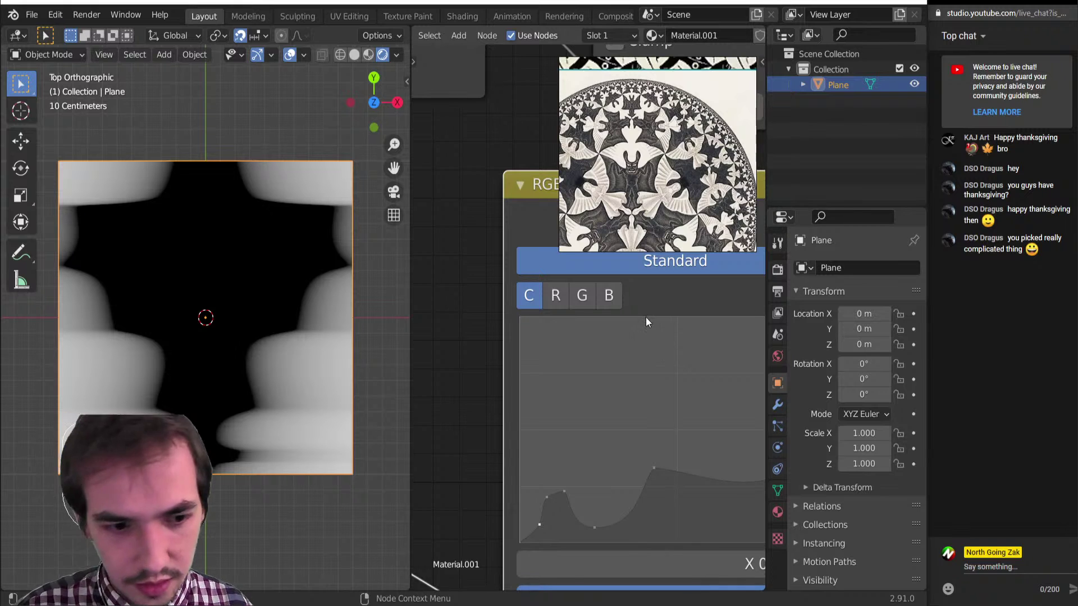
pyautogui.scroll(-4, 655, 440)
pyautogui.scroll(6, 682, 301)
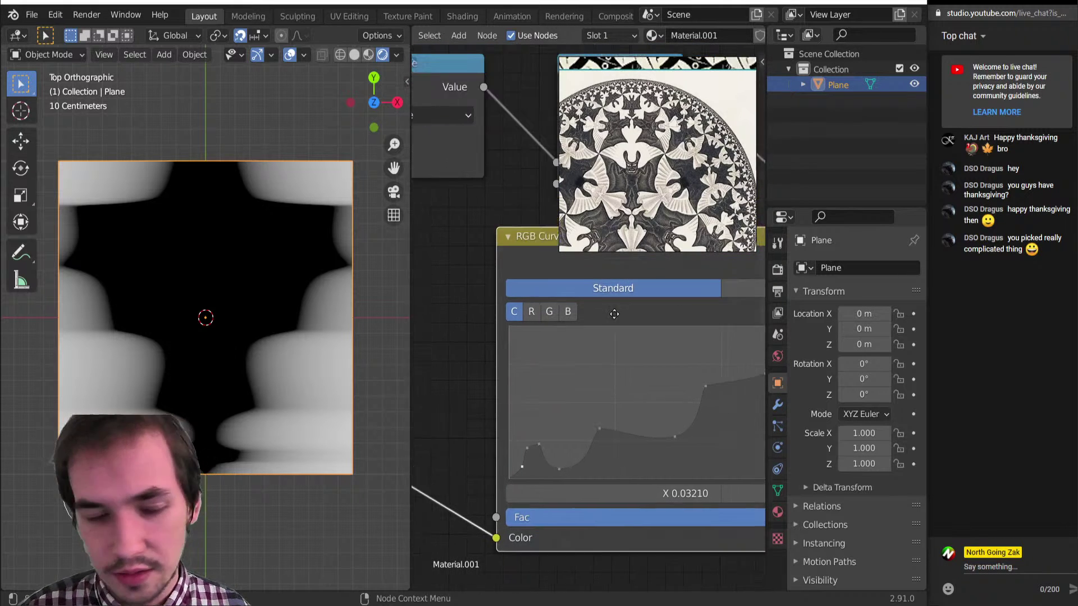
pyautogui.scroll(-2, 608, 316)
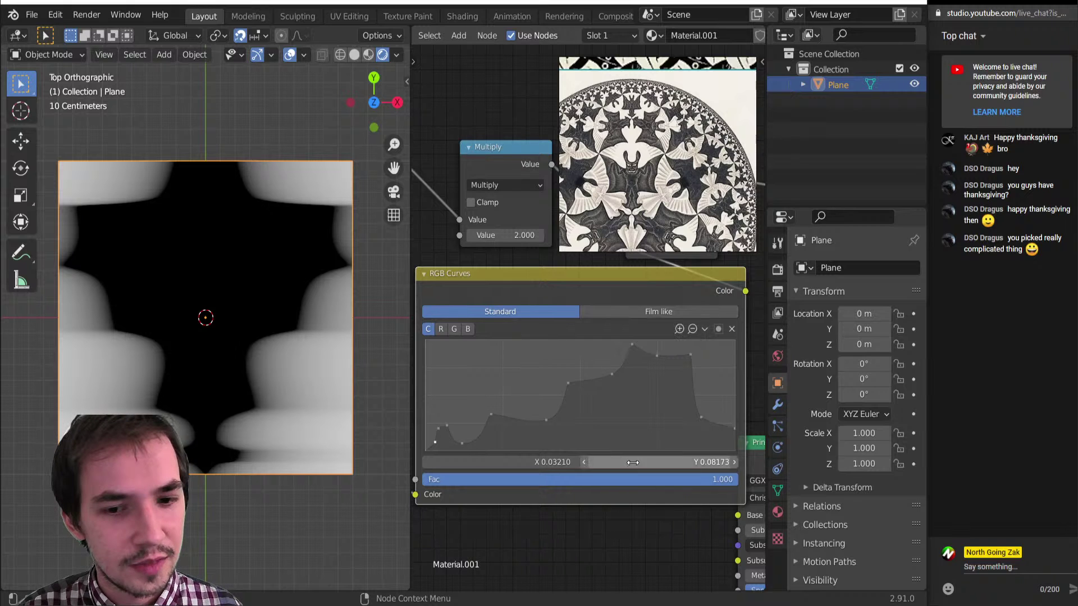
pyautogui.scroll(1, 491, 449)
pyautogui.scroll(-2, 531, 344)
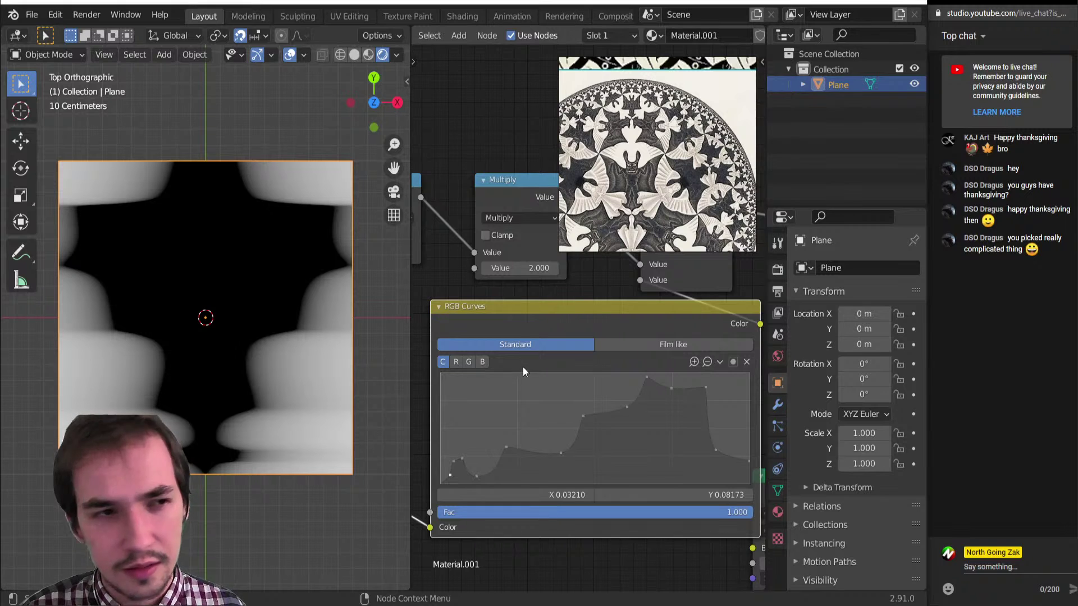
pyautogui.scroll(-4, 524, 365)
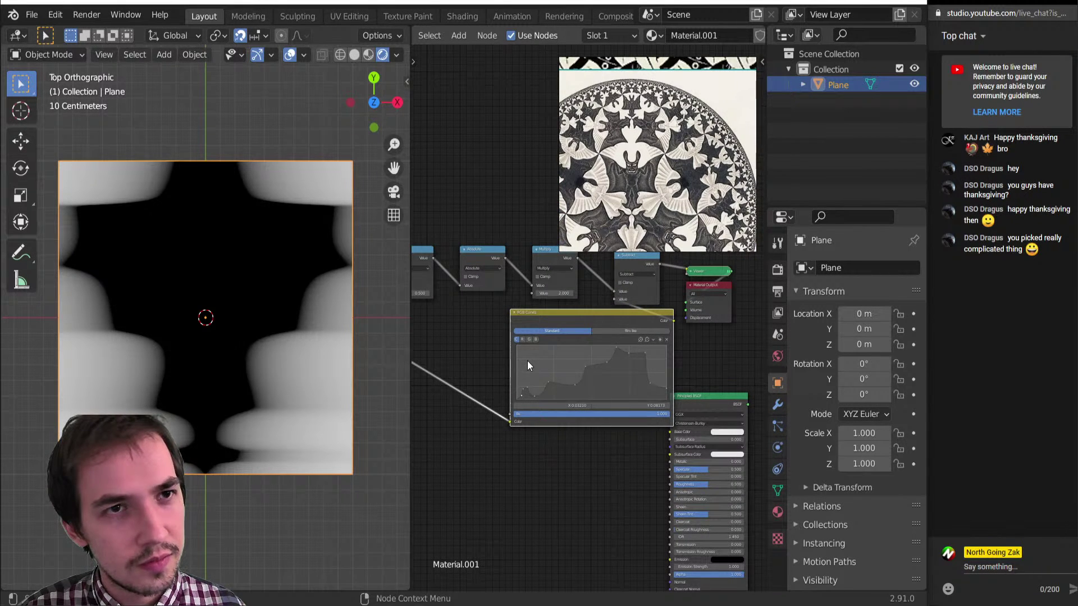
pyautogui.scroll(5, 527, 365)
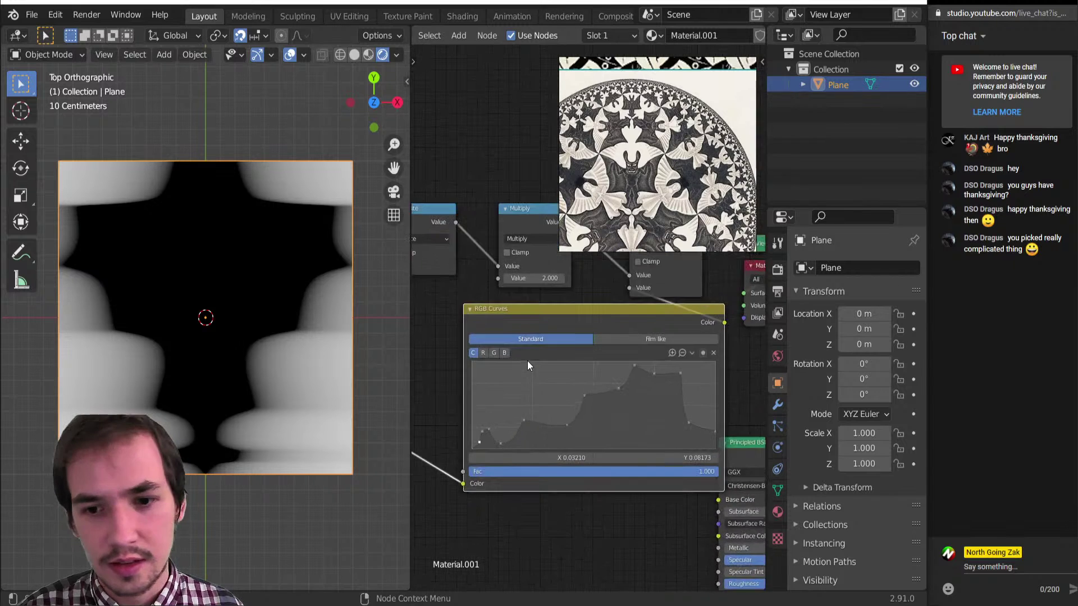
# Add two points between the foot of the drop and the curve's end, and place the end point at about Y 0.26.
pyautogui.scroll(-2, 646, 371)
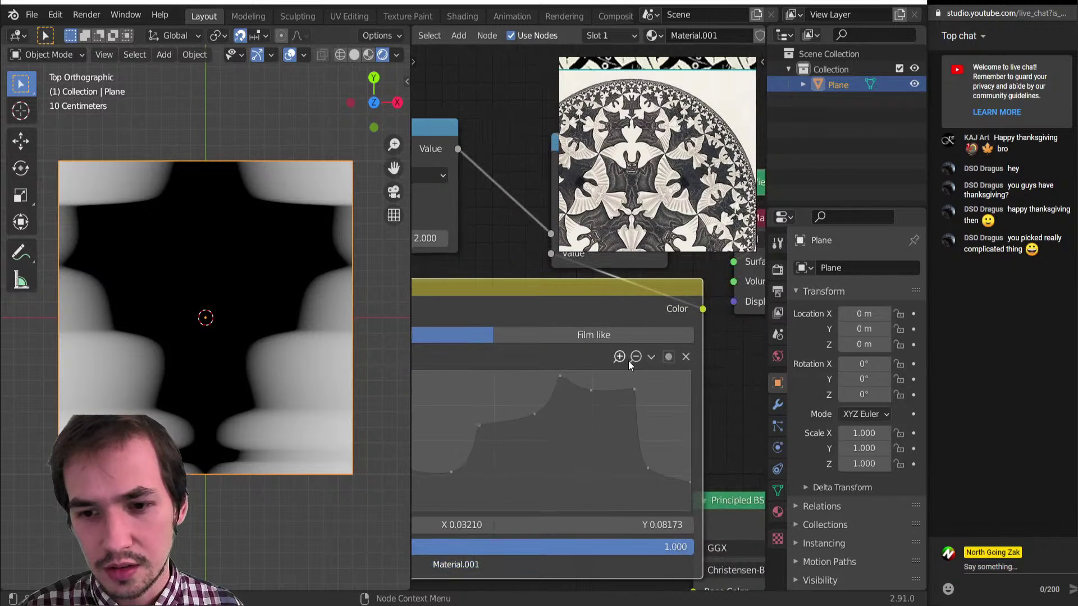
pyautogui.scroll(-1, 595, 337)
pyautogui.scroll(-2, 609, 320)
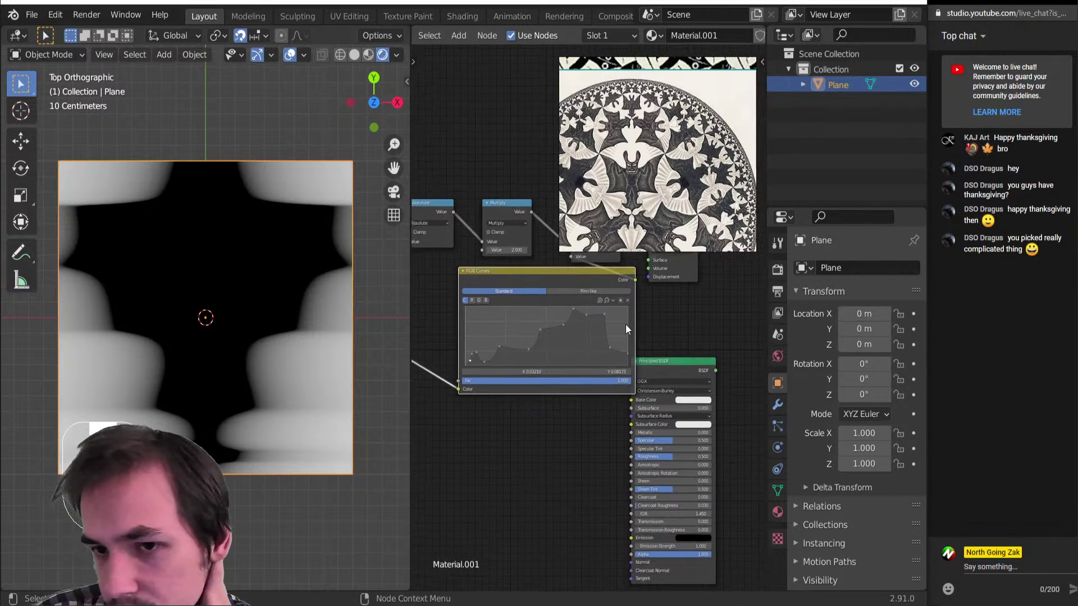
pyautogui.scroll(4, 625, 324)
pyautogui.scroll(1, 640, 374)
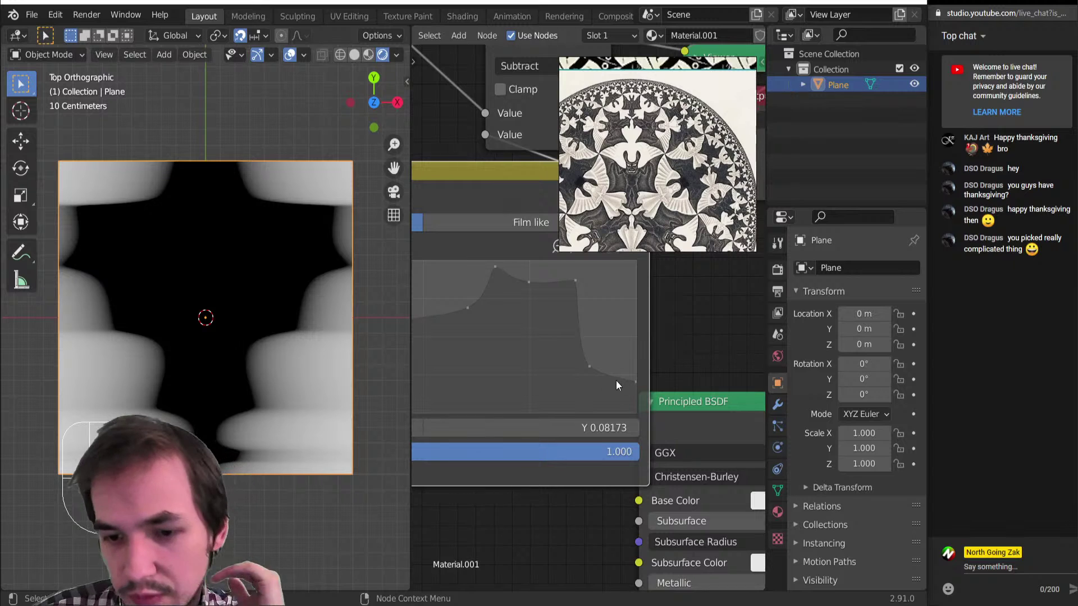
pyautogui.click(627, 368)
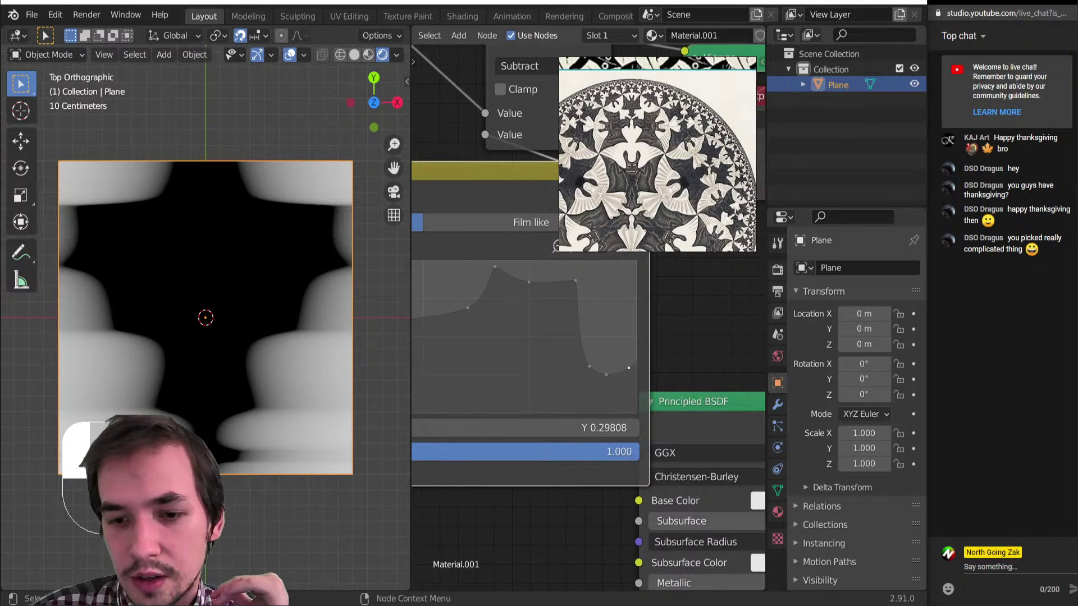
pyautogui.moveTo(635, 364); pyautogui.dragTo(605, 399)
pyautogui.scroll(2, 636, 370)
pyautogui.click(595, 364)
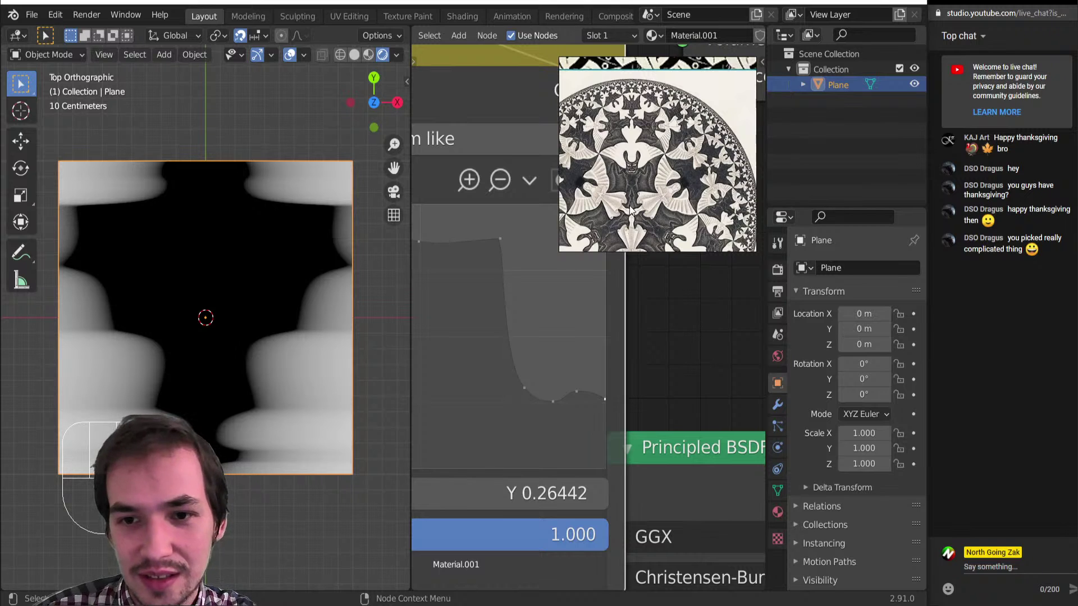
# Move the Principled BSDF node clear of the RGB Curves node.
pyautogui.scroll(-5, 206, 317)
pyautogui.scroll(5, 200, 412)
pyautogui.scroll(-3, 200, 418)
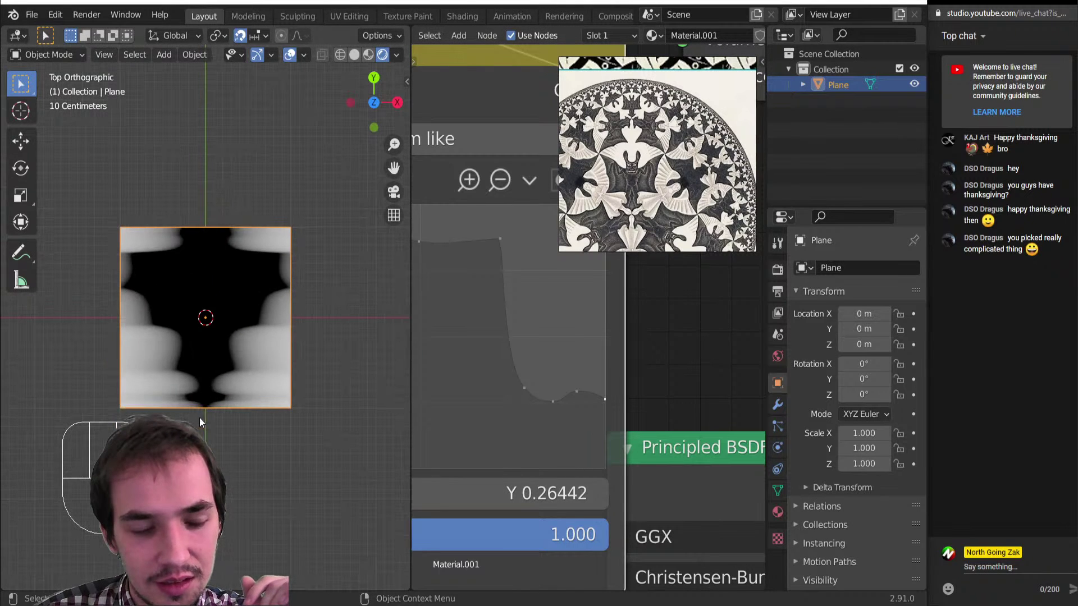
pyautogui.scroll(-10, 550, 402)
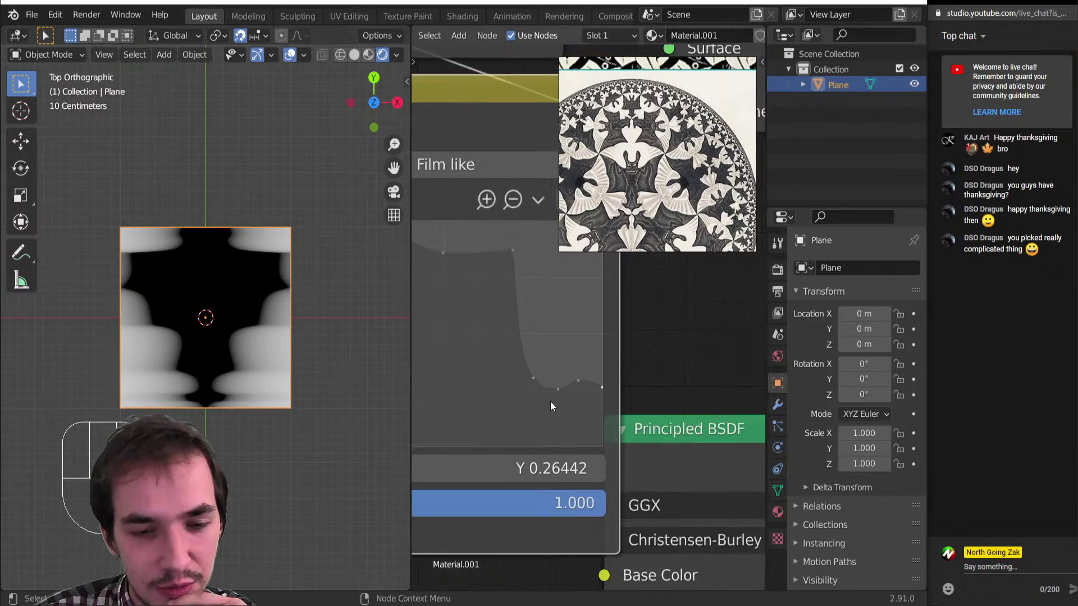
pyautogui.scroll(-2, 534, 403)
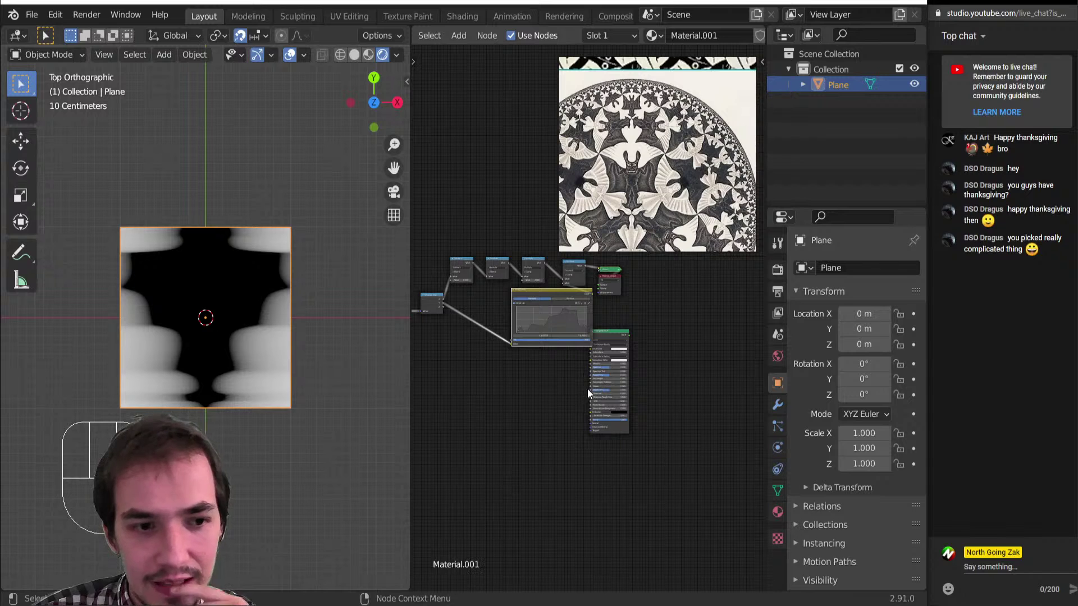
pyautogui.scroll(-1, 585, 389)
pyautogui.scroll(6, 593, 331)
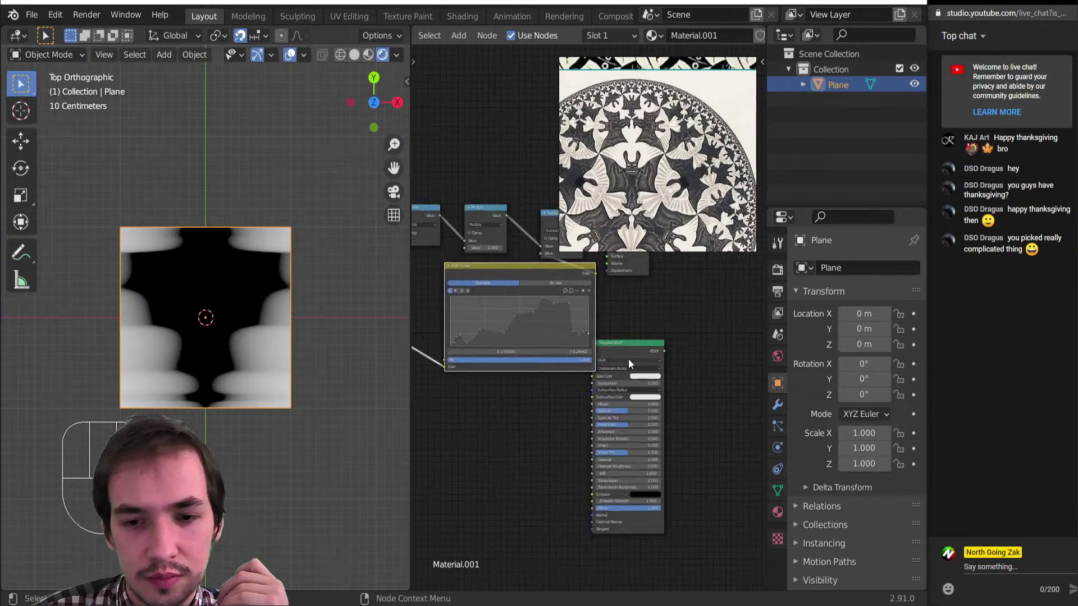
pyautogui.moveTo(629, 343); pyautogui.dragTo(708, 383)
pyautogui.moveTo(650, 317); pyautogui.dragTo(630, 400, button='middle')
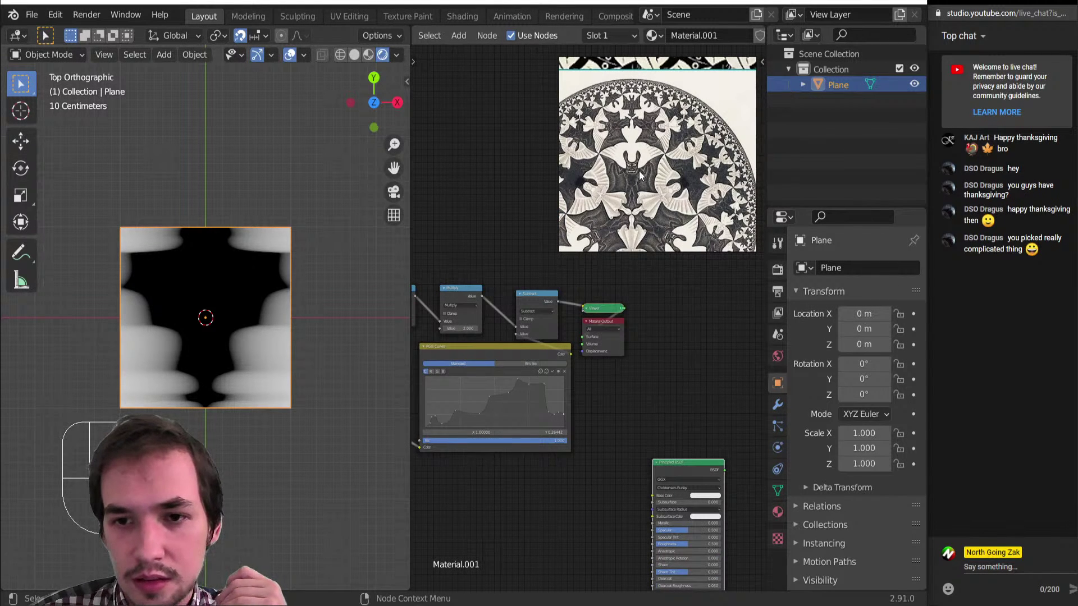
# Enlarge the devil's head in the reference image and move the RGB Curves node clear of the final Subtract node.
pyautogui.scroll(5, 642, 191)
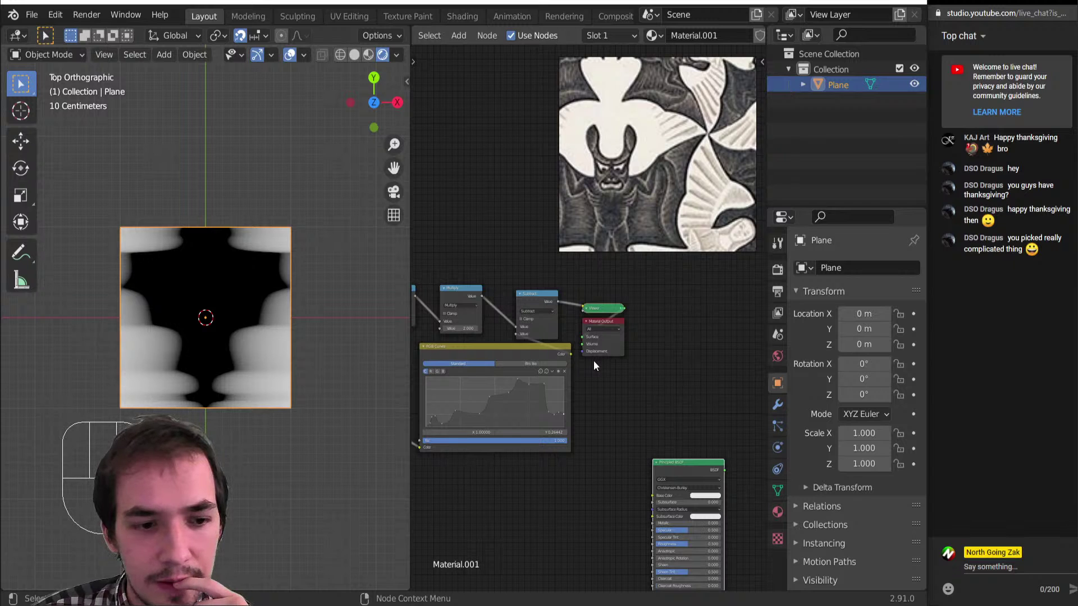
pyautogui.scroll(-4, 618, 351)
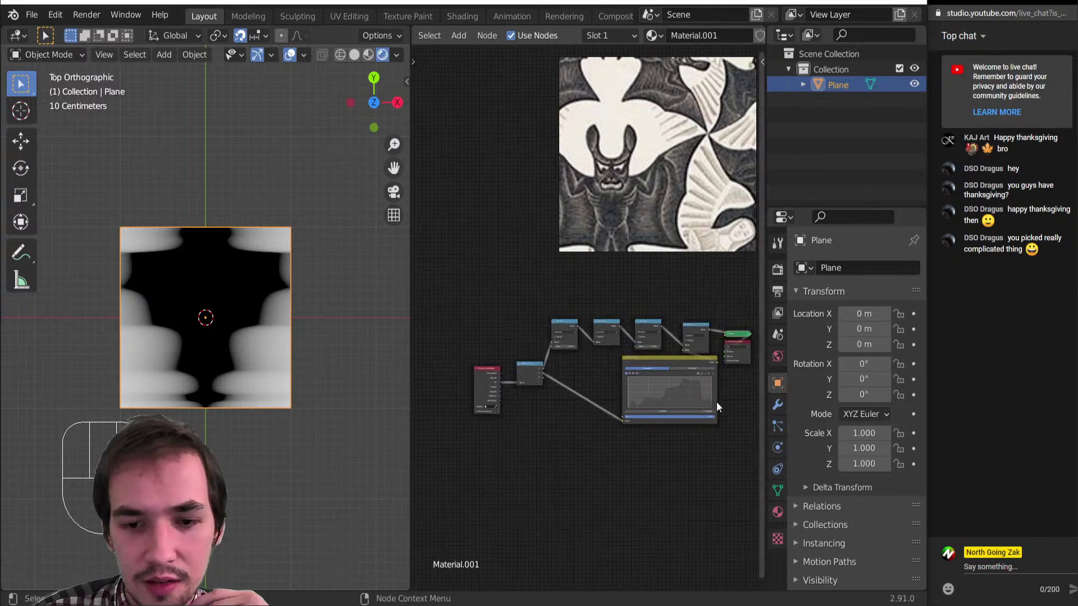
pyautogui.scroll(3, 574, 348)
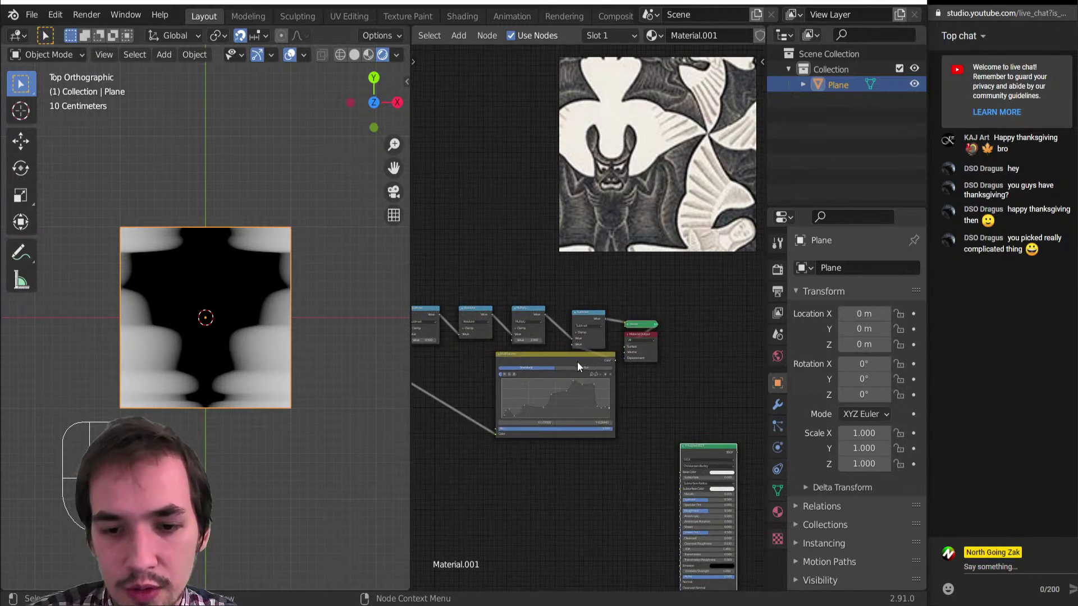
pyautogui.moveTo(577, 362)
pyautogui.mouseDown()
pyautogui.moveTo(525, 365)
pyautogui.moveTo(591, 365)
pyautogui.mouseUp()
pyautogui.scroll(-1, 591, 366)
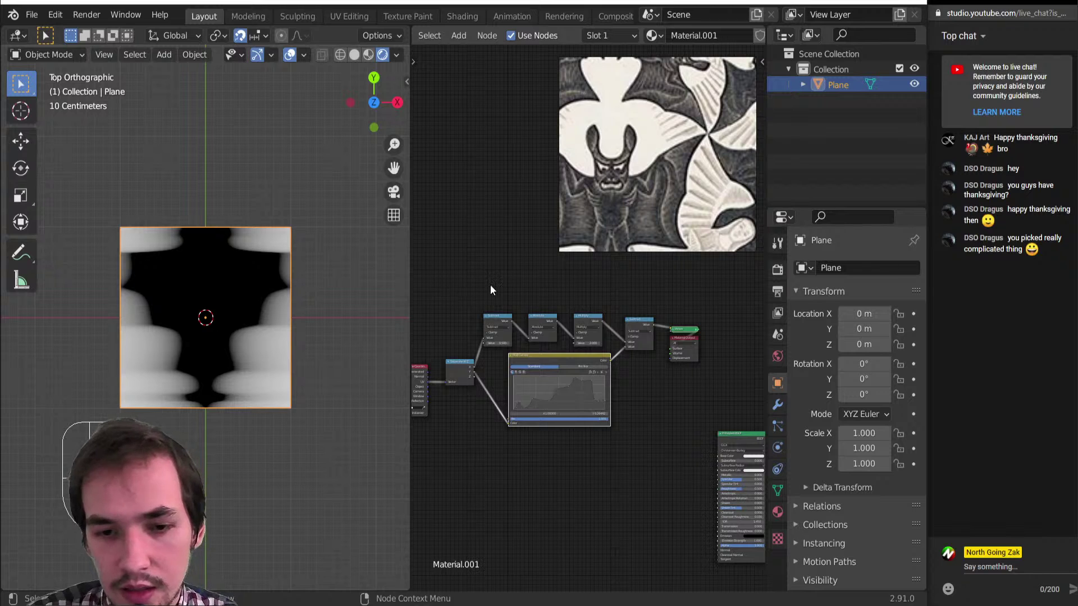
# Duplicate the Subtract, Absolute, Multiply, Subtract and RGB Curves nodes with their input links kept, placing the copies above the originals.
pyautogui.moveTo(490, 284); pyautogui.dragTo(636, 391)
pyautogui.hotkey('ctrl', 'shift', 'd')
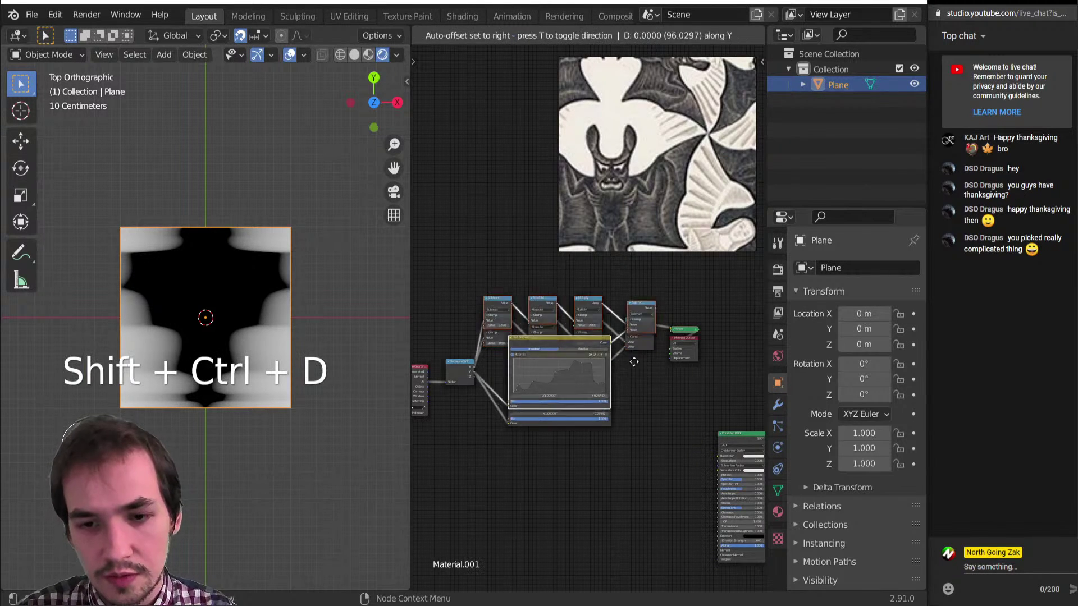
pyautogui.click(617, 284)
# Reset the curve of the duplicated RGB Curves node.
pyautogui.scroll(3, 533, 358)
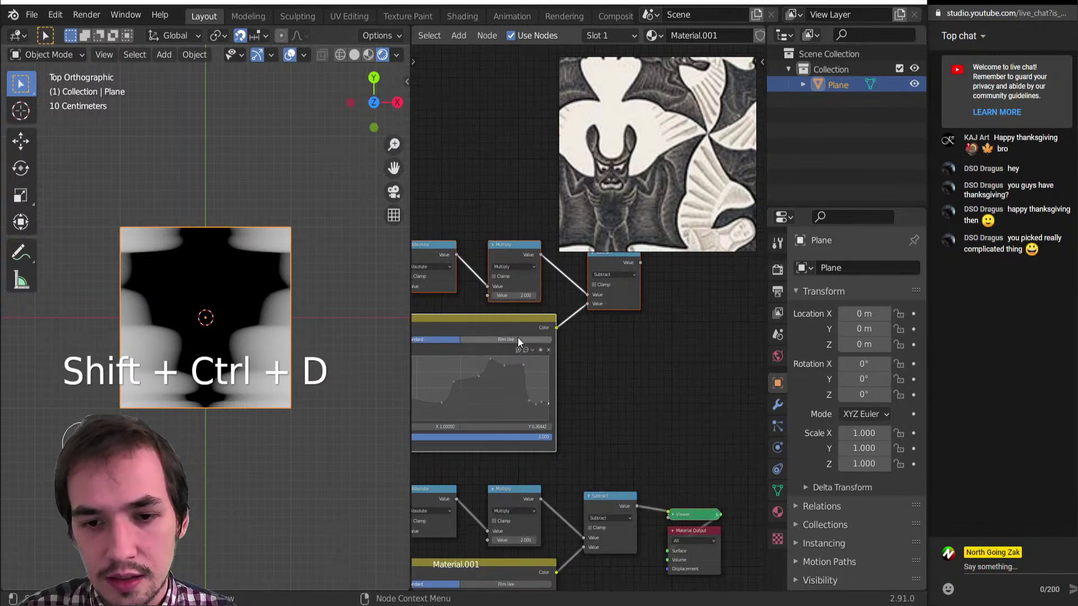
pyautogui.click(532, 349)
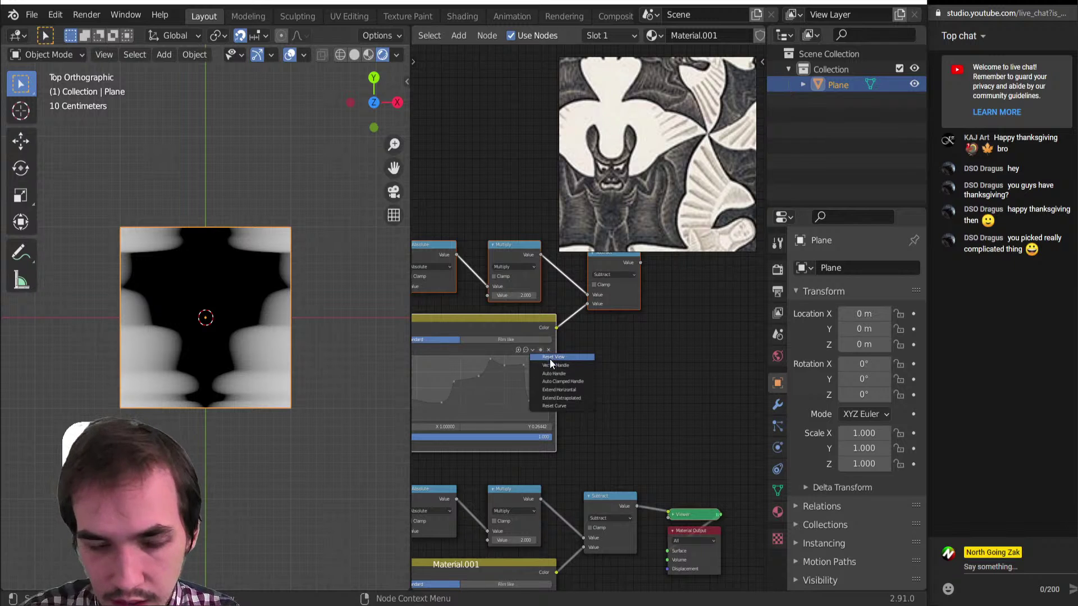
pyautogui.click(551, 405)
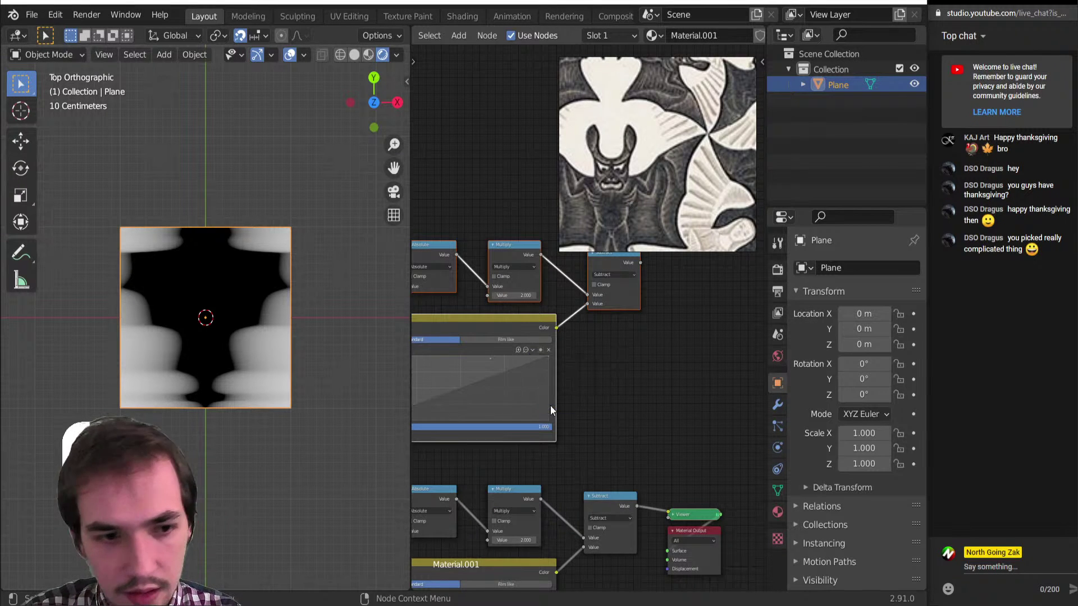
# Preview the duplicated Subtract node and add a point at X 0.77207, Y 0 to the duplicated RGB curve, with its end lowered.
pyautogui.keyDown('ctrl'); pyautogui.keyDown('shift'); pyautogui.click(602, 275); pyautogui.keyUp('shift'); pyautogui.keyUp('ctrl')
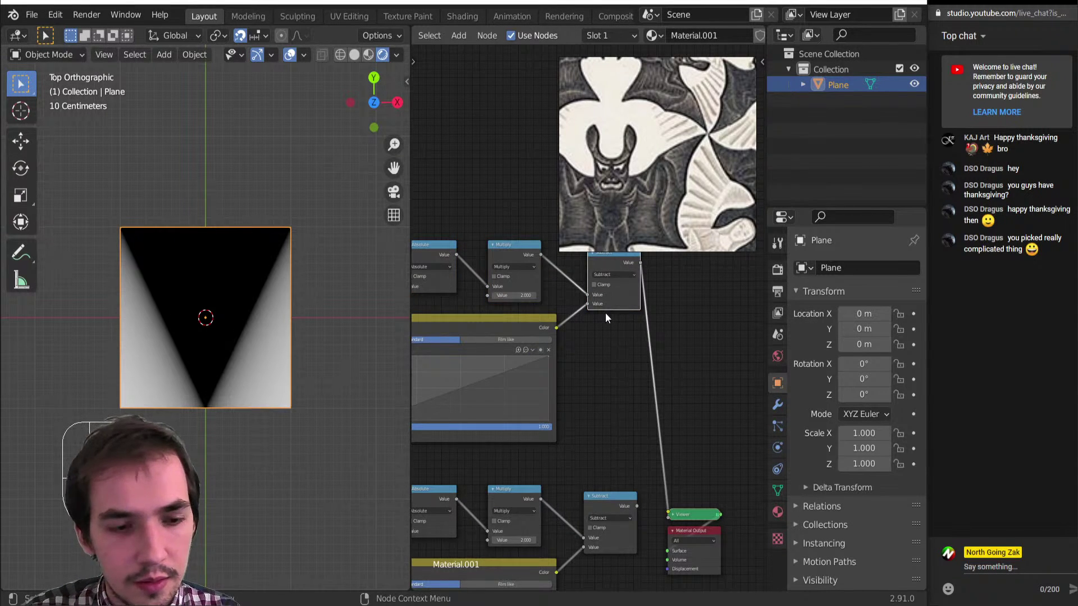
pyautogui.scroll(2, 560, 414)
pyautogui.moveTo(589, 389); pyautogui.dragTo(593, 420)
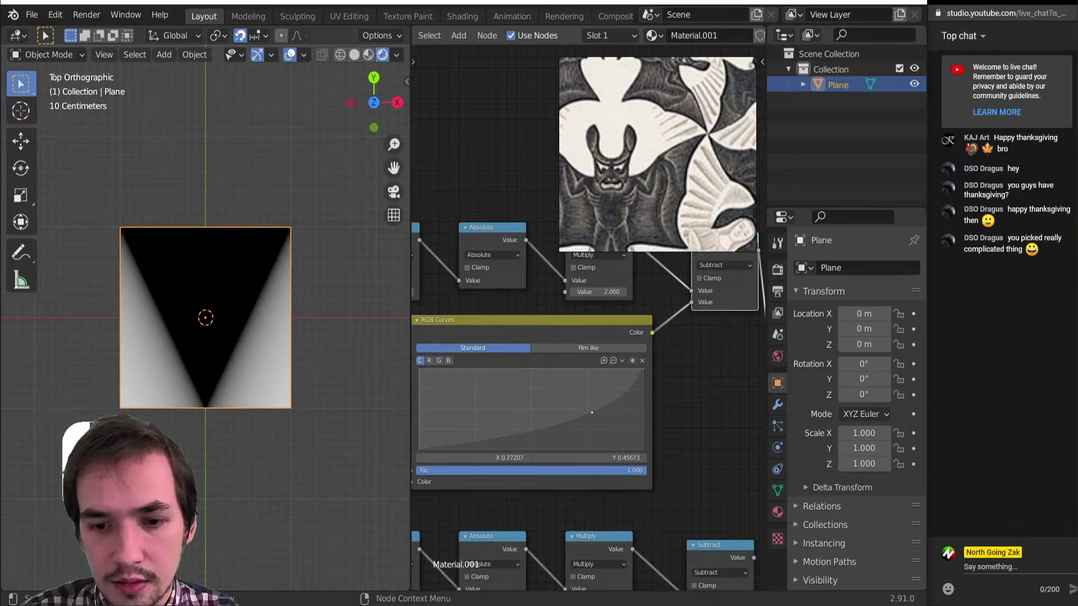
pyautogui.moveTo(647, 370); pyautogui.dragTo(592, 449)
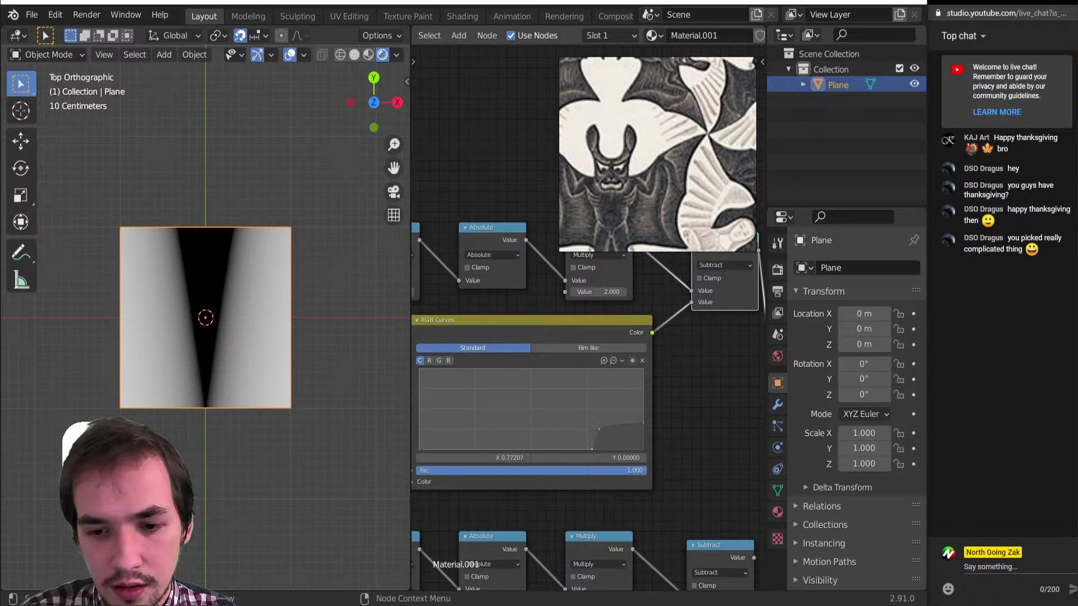
# Refine the upper RGB curve into a head profile, with its start point at X 0.74478, Y 0 and a low bump up to its end.
pyautogui.click(623, 363)
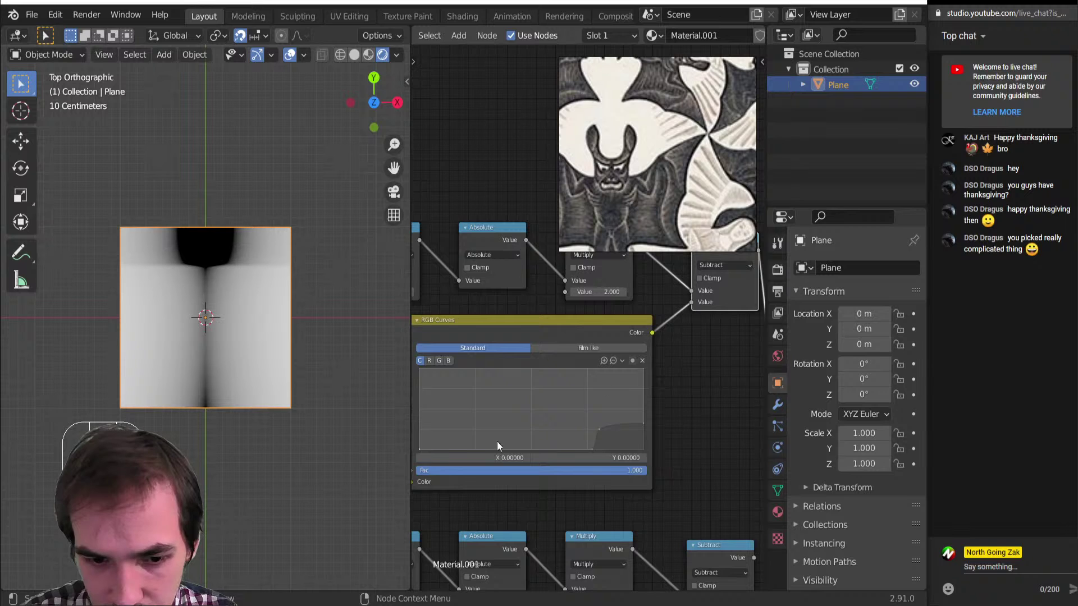
pyautogui.click(643, 361)
pyautogui.moveTo(419, 449); pyautogui.dragTo(586, 449)
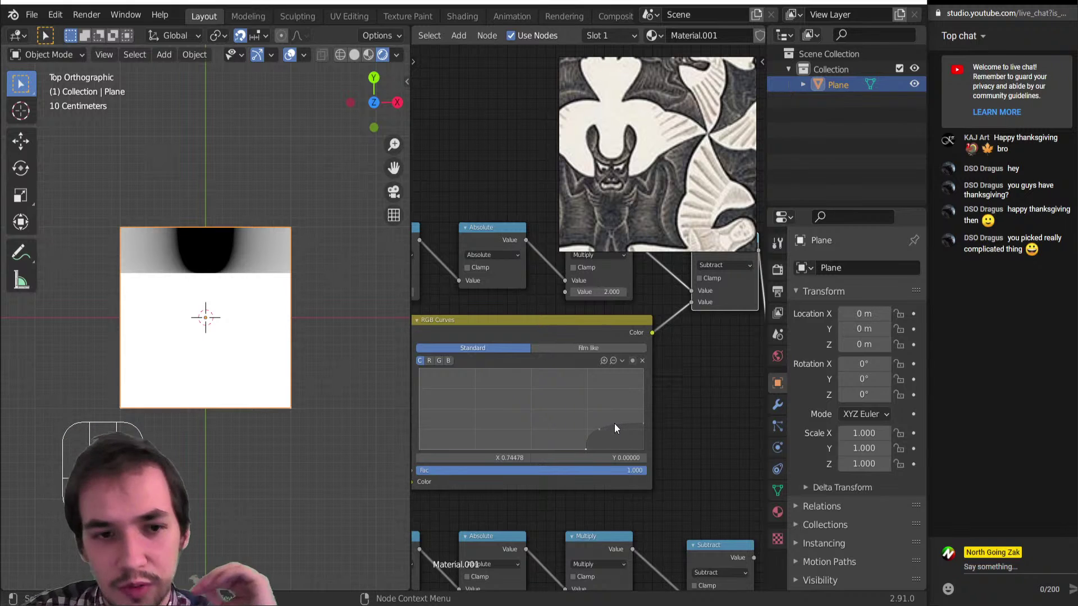
pyautogui.click(600, 434)
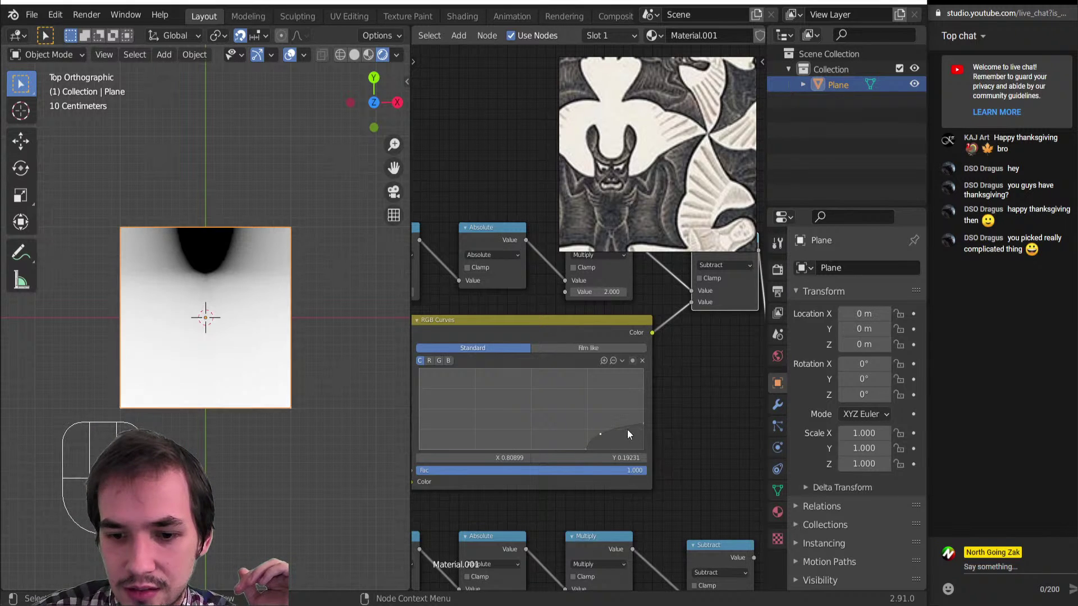
pyautogui.moveTo(628, 429)
pyautogui.mouseDown()
pyautogui.moveTo(628, 439)
pyautogui.moveTo(643, 429)
pyautogui.mouseUp()
# Preview the lower Subtract node and insert a MixRGB node between it and the Viewer node.
pyautogui.scroll(-2, 659, 439)
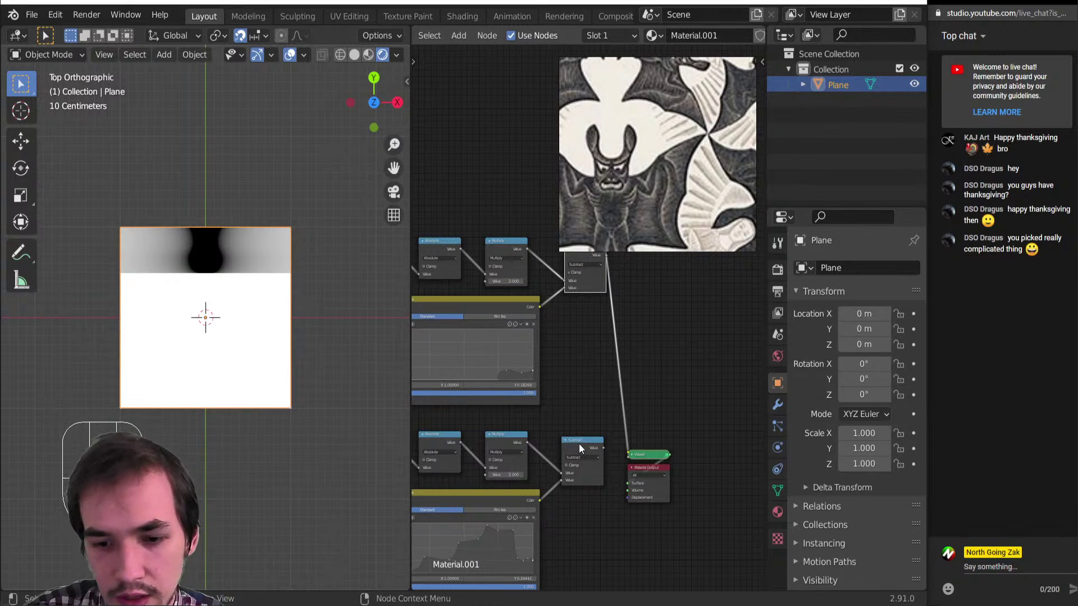
pyautogui.keyDown('ctrl'); pyautogui.keyDown('shift'); pyautogui.click(580, 448); pyautogui.keyUp('shift'); pyautogui.keyUp('ctrl')
pyautogui.moveTo(606, 469); pyautogui.dragTo(587, 461, button='middle')
pyautogui.hotkey('shift', 'a')
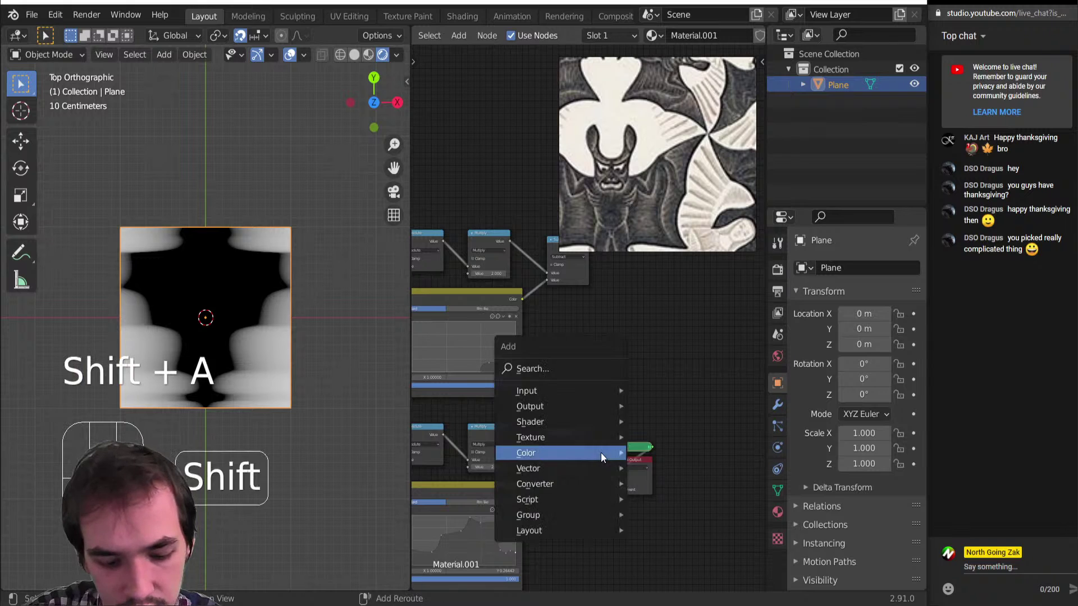
pyautogui.press('c')
pyautogui.press('m')
pyautogui.click(612, 414)
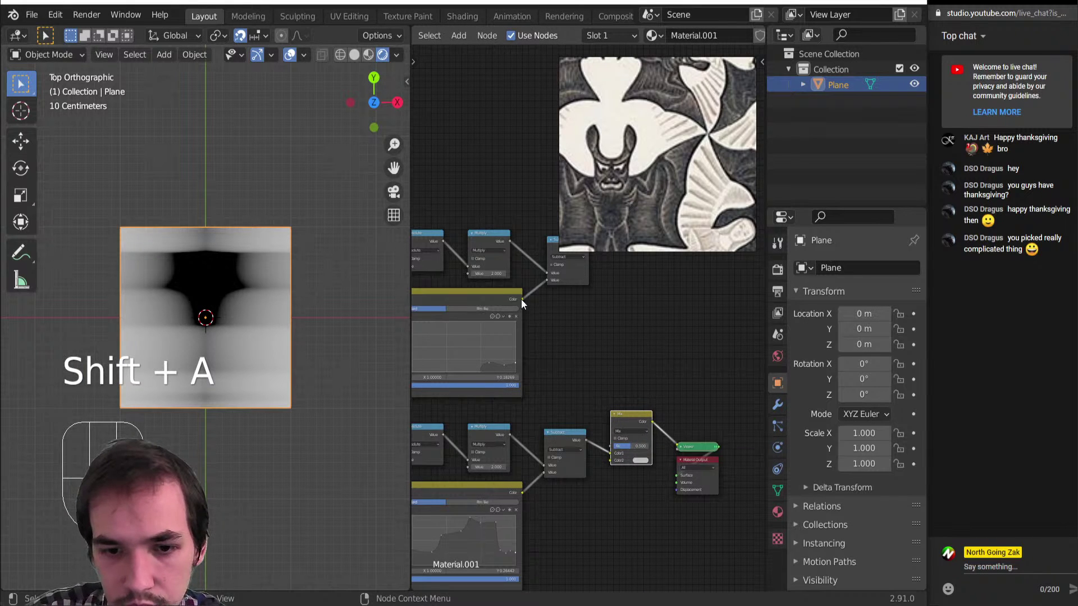
# Set the MixRGB node to Screen with a factor of 1.000 and connect the upper Subtract node's output to its Color2 input.
pyautogui.moveTo(521, 299); pyautogui.dragTo(608, 460)
pyautogui.click(629, 431)
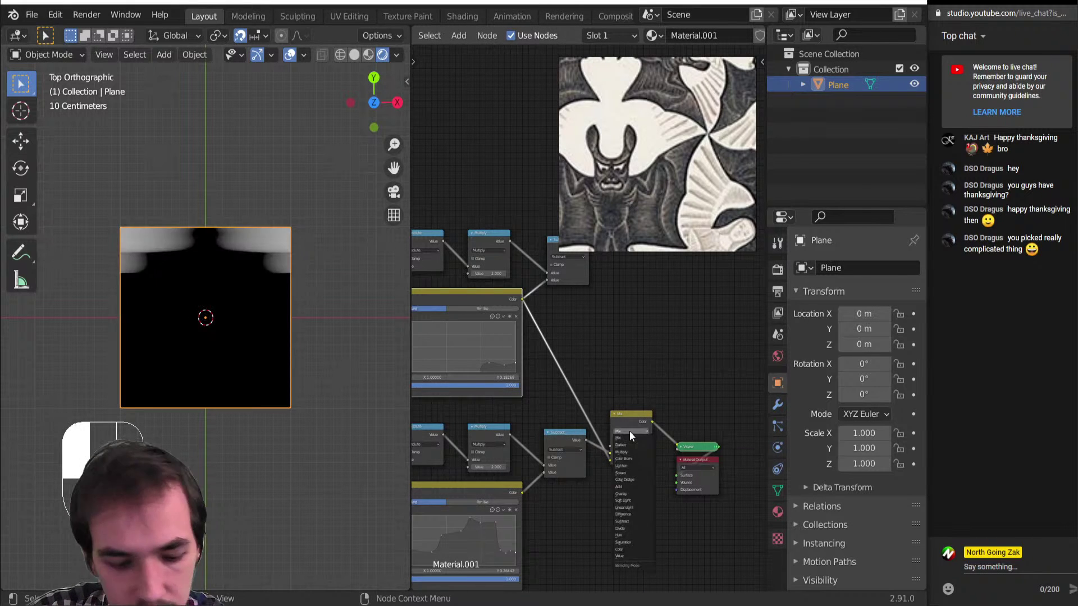
pyautogui.click(622, 473)
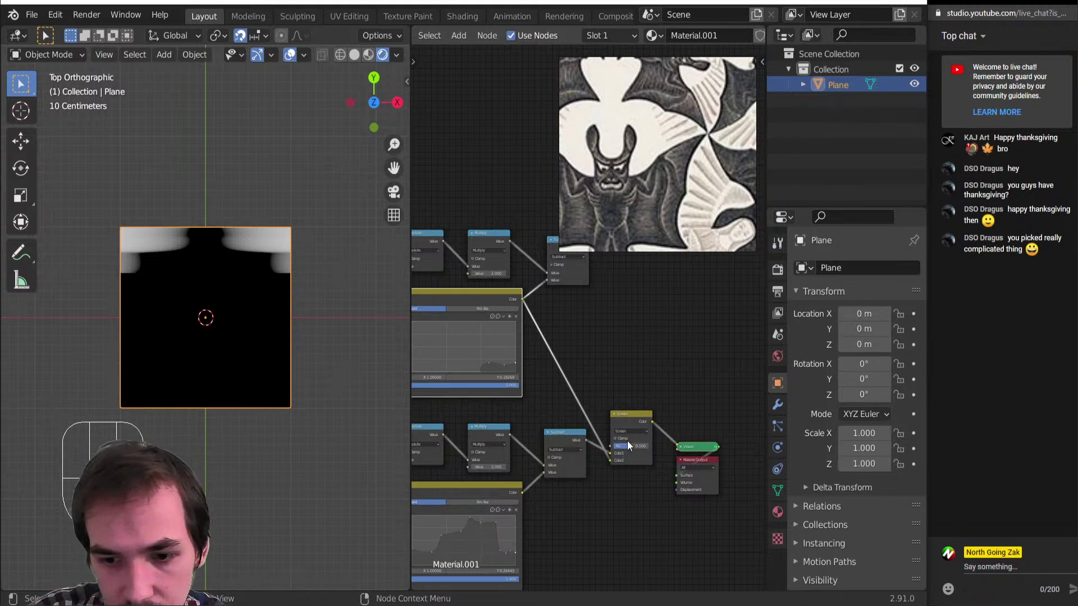
pyautogui.moveTo(630, 447)
pyautogui.mouseDown()
pyautogui.moveTo(650, 447)
pyautogui.moveTo(611, 447)
pyautogui.moveTo(652, 447)
pyautogui.mouseUp()
pyautogui.moveTo(560, 311); pyautogui.dragTo(544, 378, button='middle')
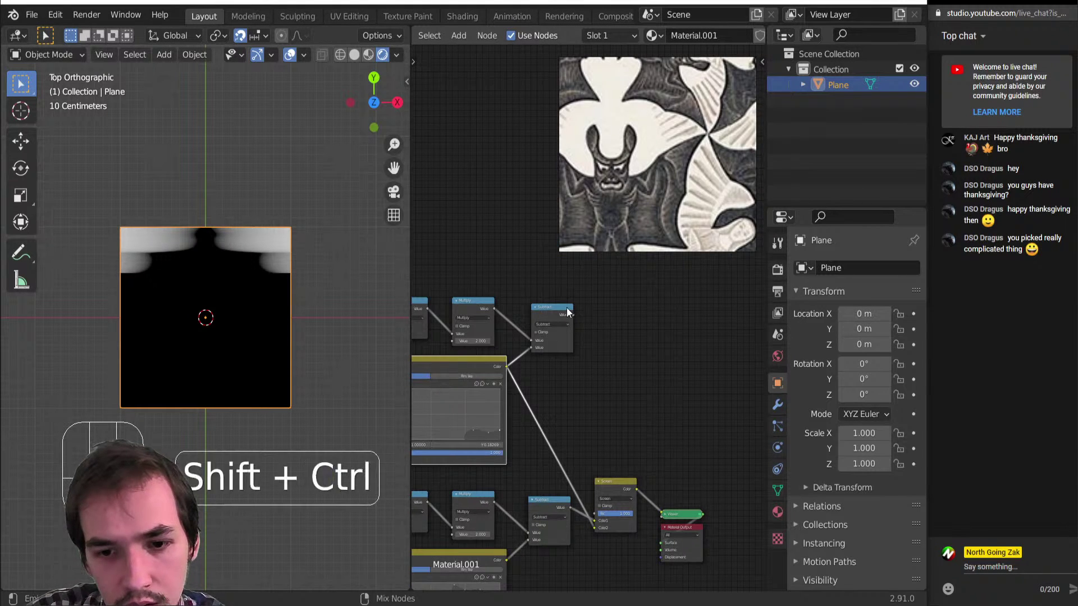
pyautogui.moveTo(572, 315); pyautogui.dragTo(635, 514)
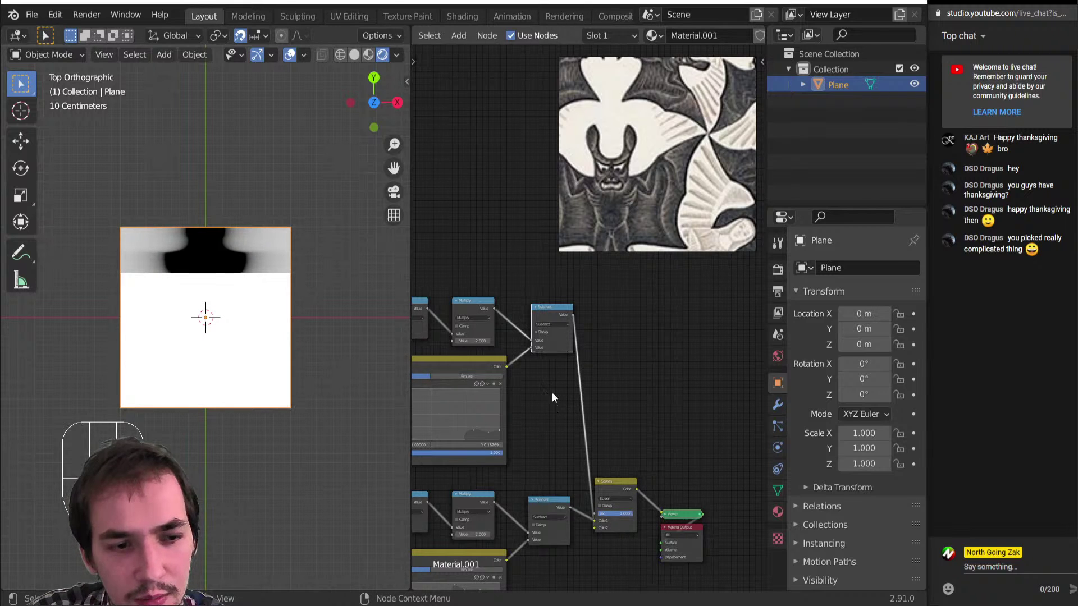
# Set Noodle Curving to 4 in the Node Editor theme preferences, and close the preferences.
pyautogui.click(211, 202)
pyautogui.hotkey('ctrl', 'alt', 'u')
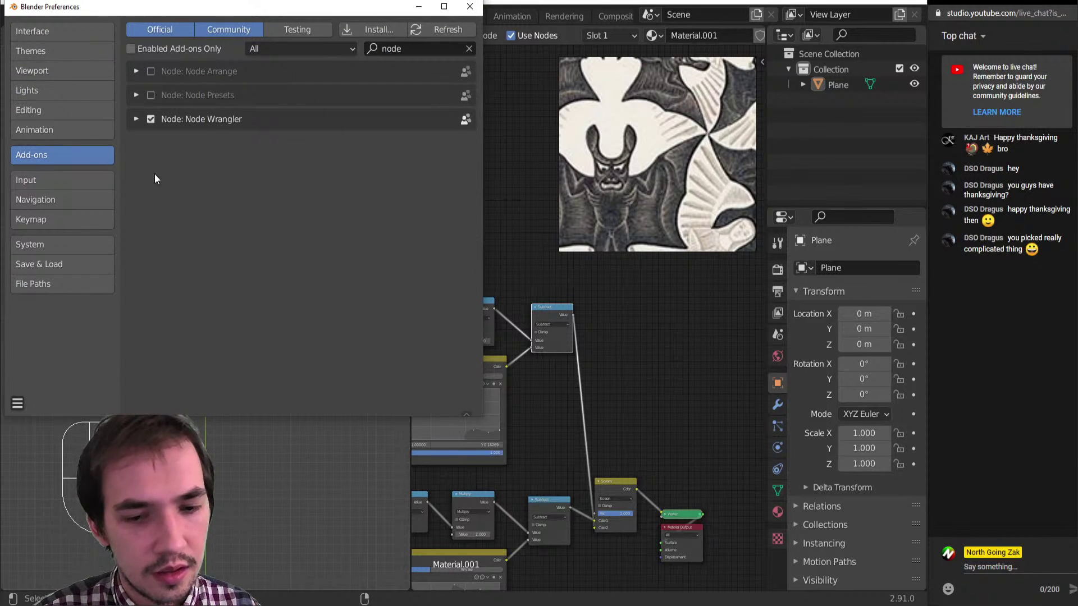
pyautogui.click(59, 32)
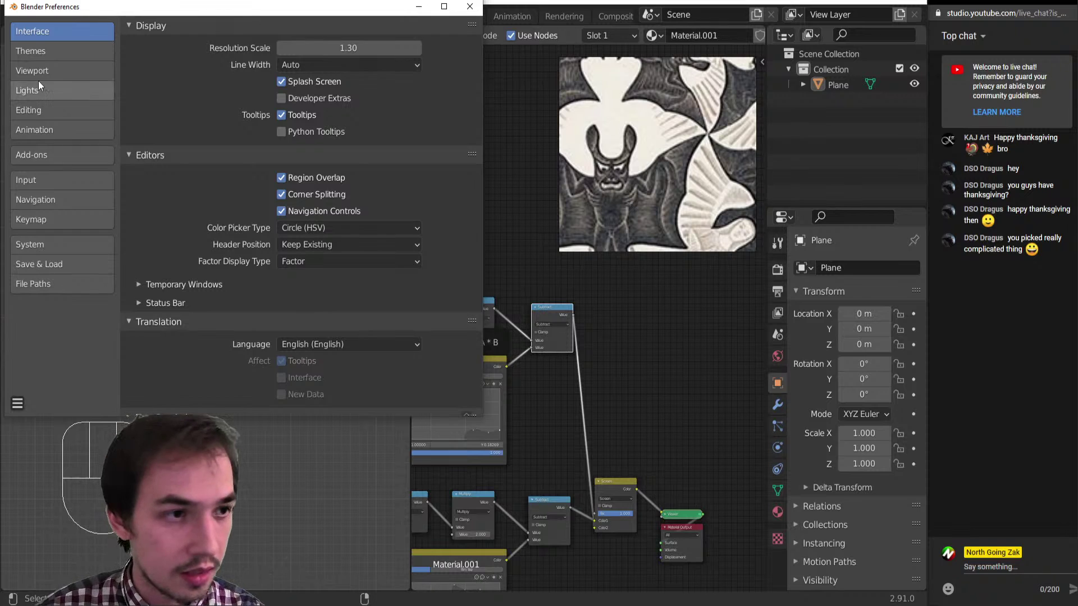
pyautogui.click(35, 50)
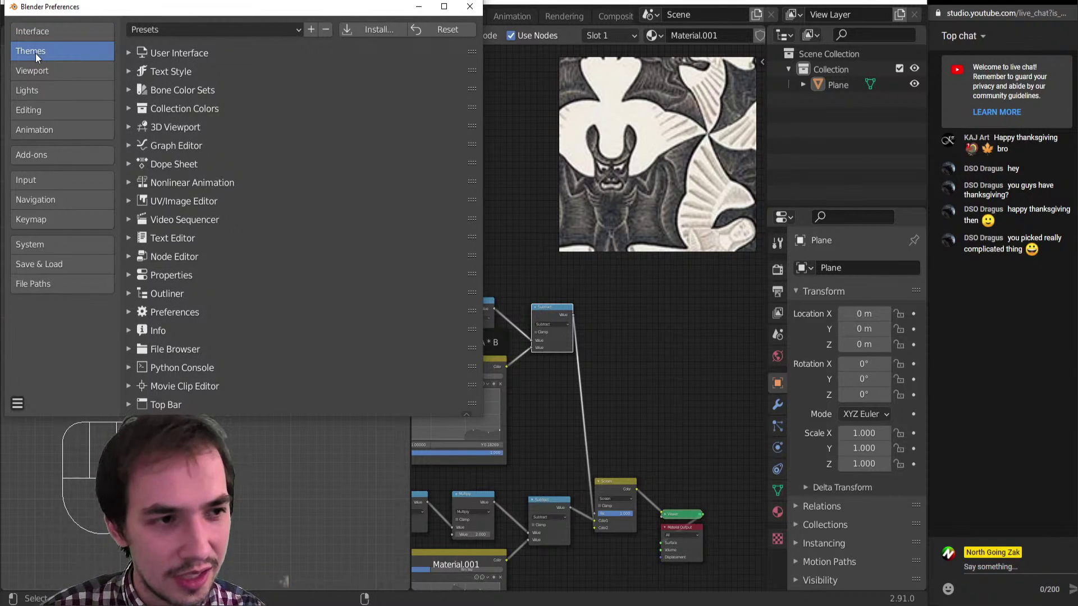
pyautogui.click(46, 66)
pyautogui.click(40, 30)
pyautogui.scroll(-1, 220, 302)
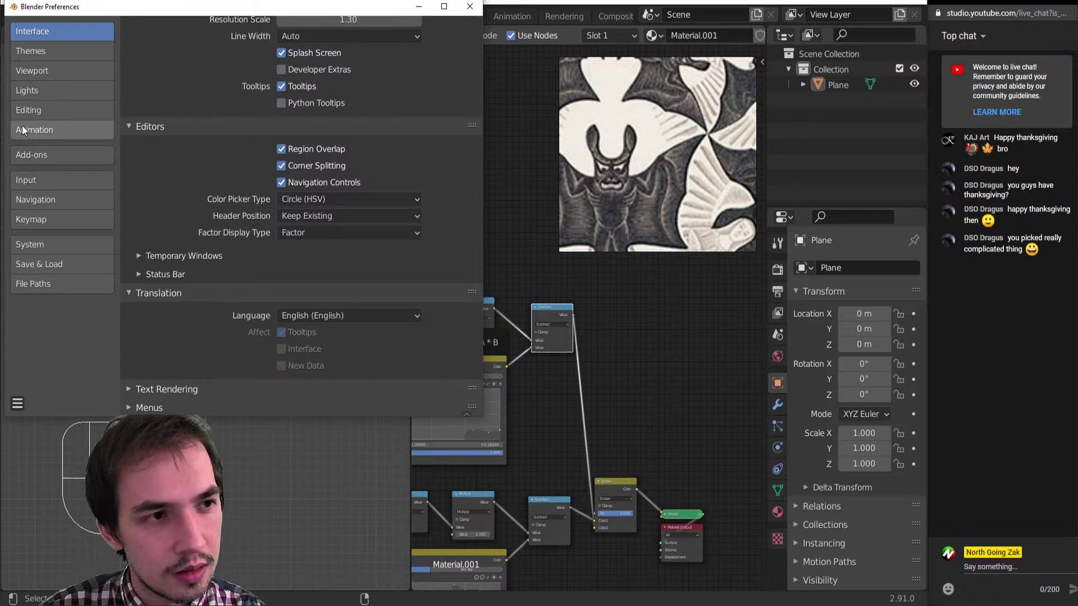
pyautogui.click(56, 51)
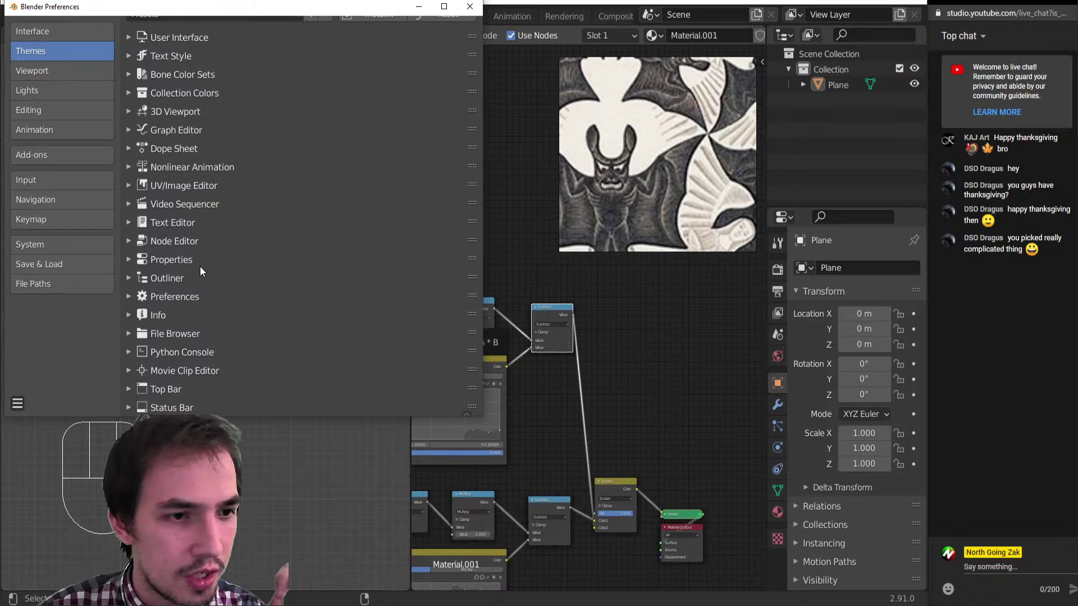
pyautogui.click(183, 240)
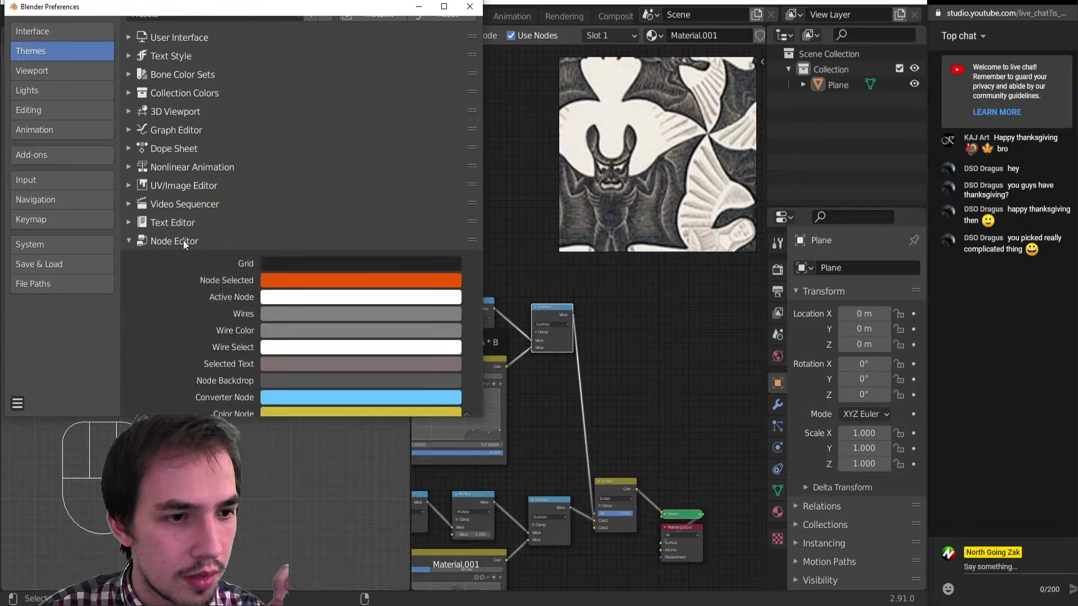
pyautogui.scroll(-15, 386, 325)
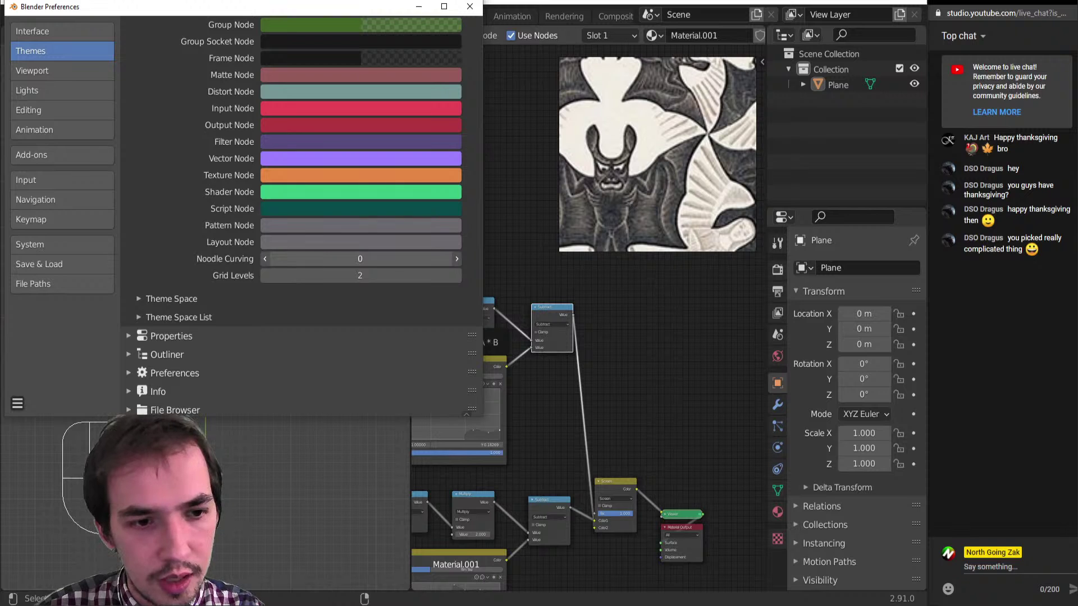
pyautogui.moveTo(360, 259)
pyautogui.mouseDown()
pyautogui.moveTo(393, 259)
pyautogui.moveTo(376, 259)
pyautogui.mouseUp()
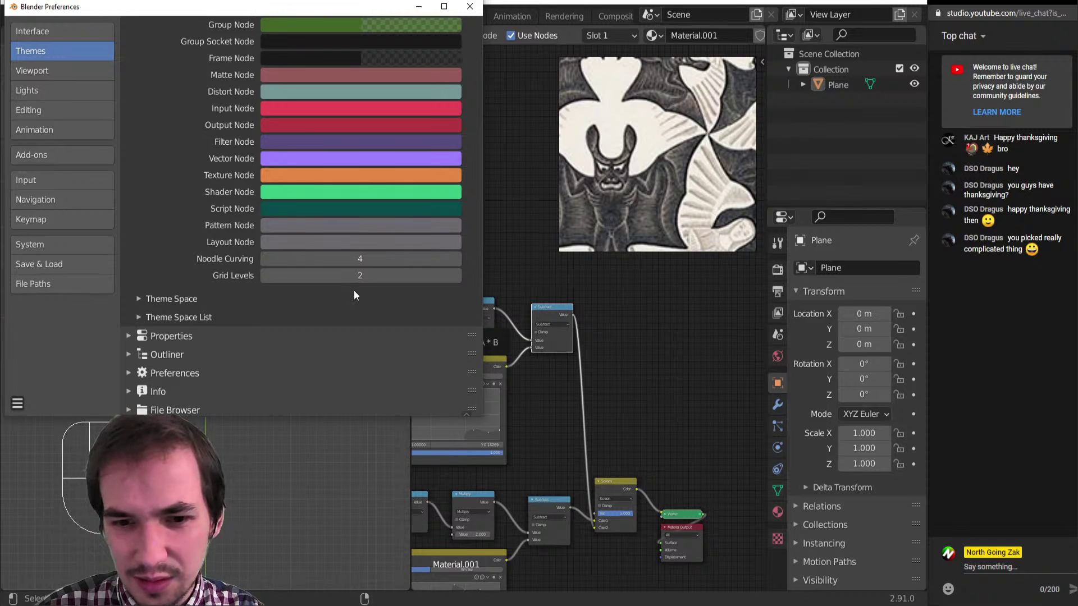
pyautogui.click(470, 7)
# Preview the upper Subtract node alone and examine the head shape on the plane.
pyautogui.scroll(-3, 538, 399)
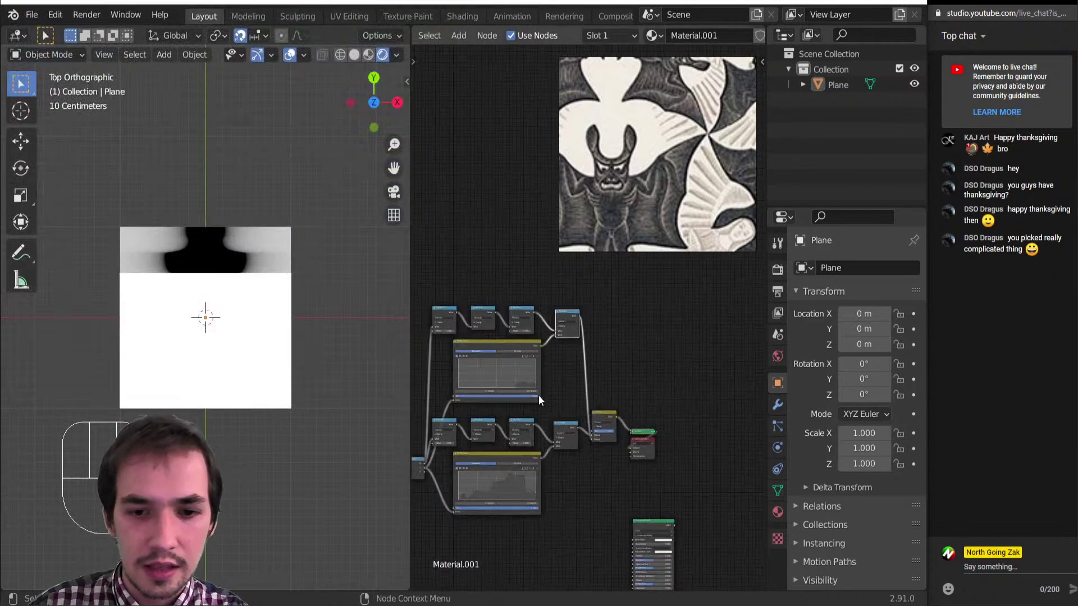
pyautogui.scroll(-2, 537, 400)
pyautogui.scroll(6, 602, 429)
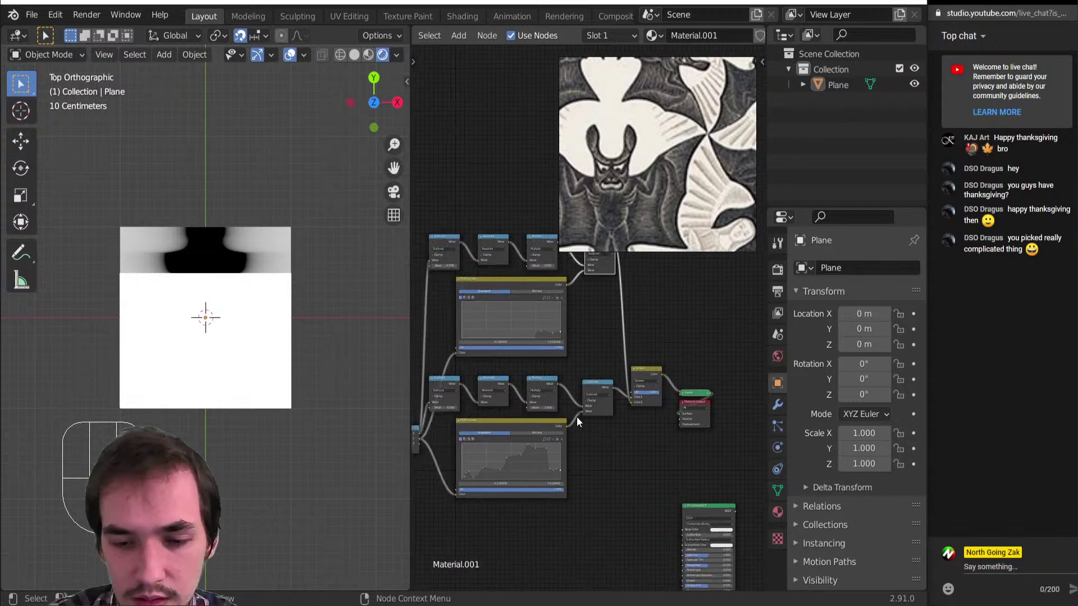
pyautogui.moveTo(714, 379); pyautogui.dragTo(613, 406, button='middle')
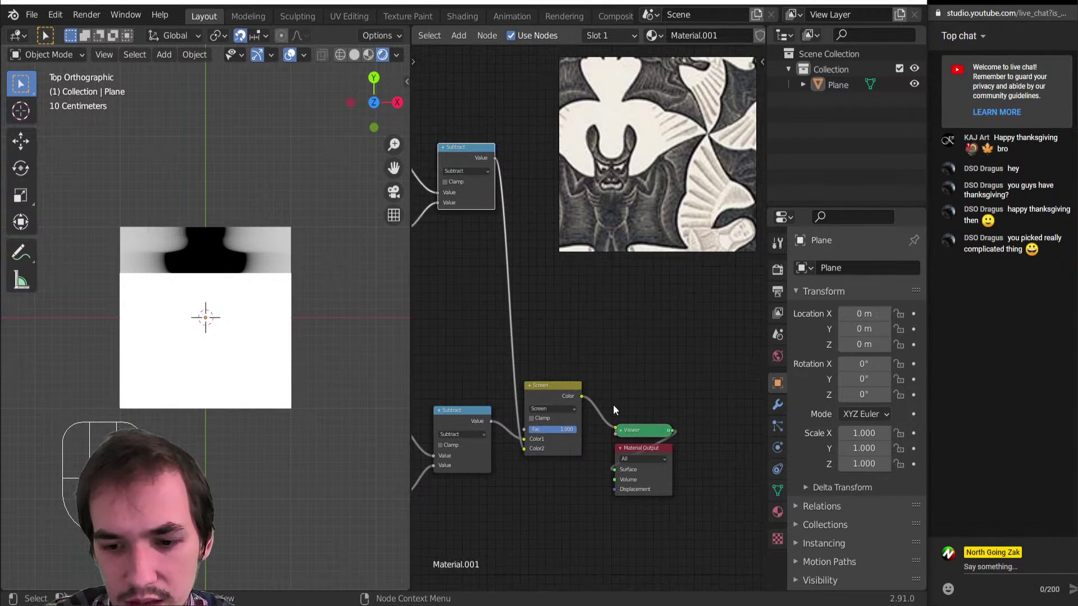
pyautogui.keyDown('ctrl'); pyautogui.keyDown('shift'); pyautogui.click(471, 163); pyautogui.keyUp('shift'); pyautogui.keyUp('ctrl')
pyautogui.scroll(1, 212, 300)
pyautogui.scroll(5, 212, 297)
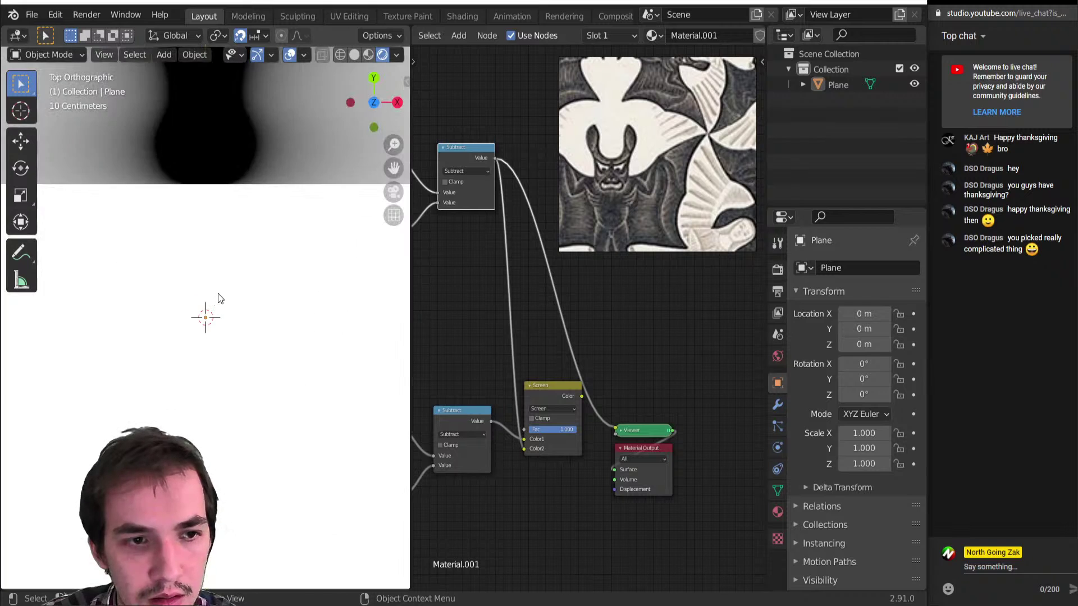
pyautogui.scroll(-5, 216, 297)
# Try to extend the upper RGB curve by moving its start point back along the baseline to X 0.
pyautogui.moveTo(445, 242); pyautogui.dragTo(460, 329, button='middle')
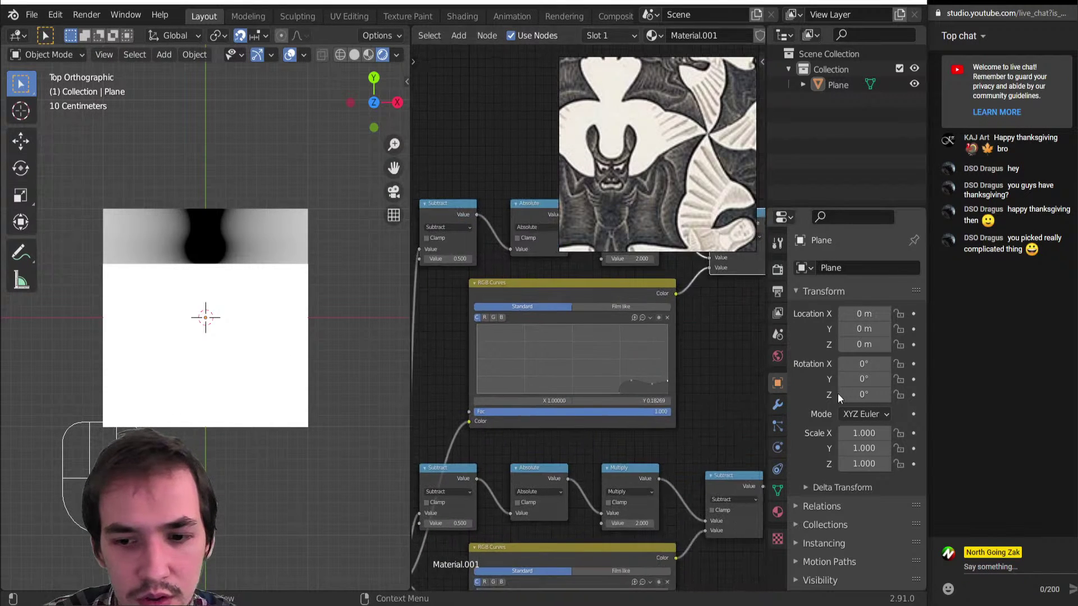
pyautogui.scroll(4, 571, 413)
pyautogui.moveTo(619, 453); pyautogui.dragTo(458, 452)
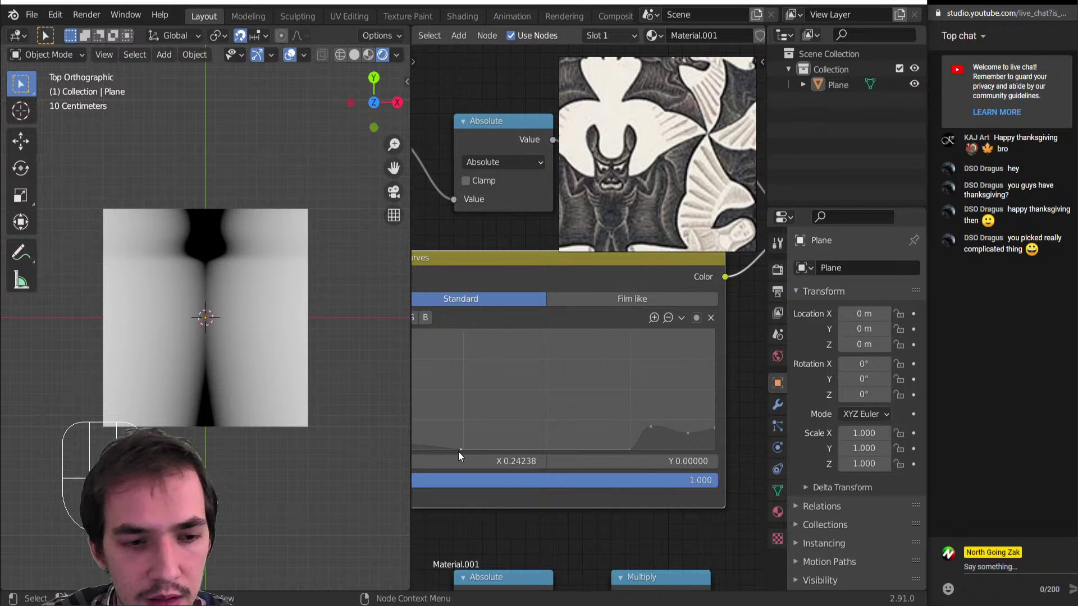
pyautogui.moveTo(459, 452); pyautogui.dragTo(596, 434, button='middle')
pyautogui.moveTo(596, 433); pyautogui.dragTo(569, 435)
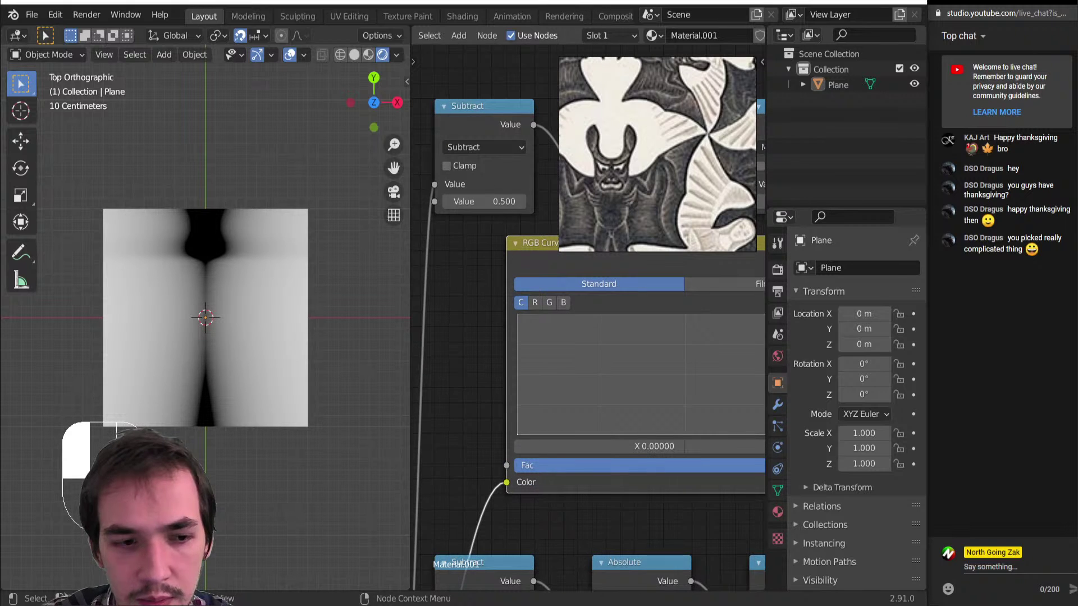
pyautogui.scroll(-4, 587, 378)
pyautogui.moveTo(586, 378); pyautogui.dragTo(471, 331, button='middle')
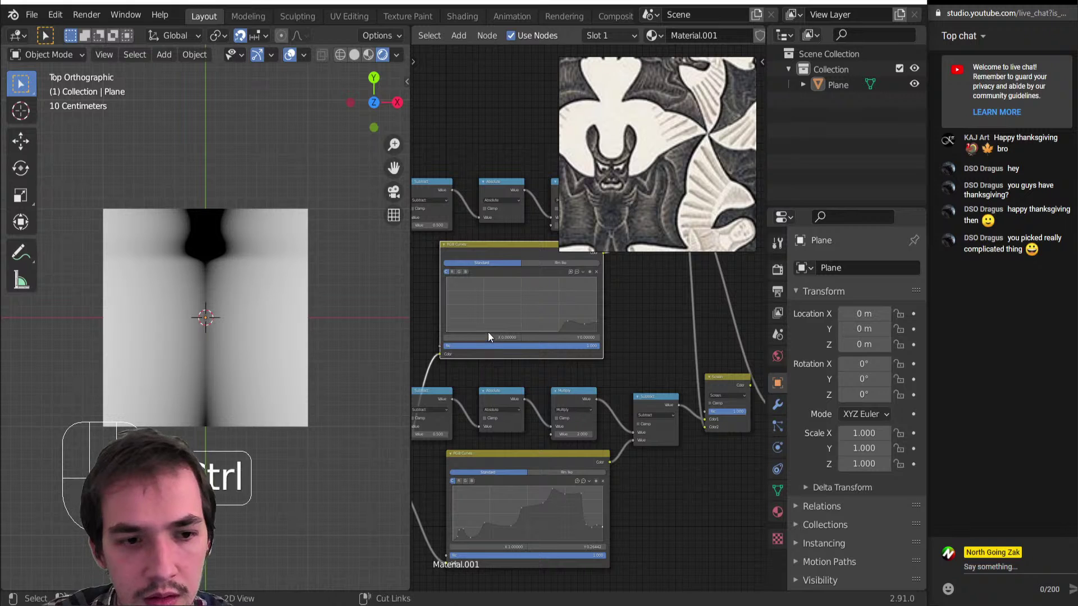
# Undo the start point changes on the upper RGB curve and the preview of the upper Subtract node.
pyautogui.hotkey('ctrl', 'z')
pyautogui.scroll(3, 575, 330)
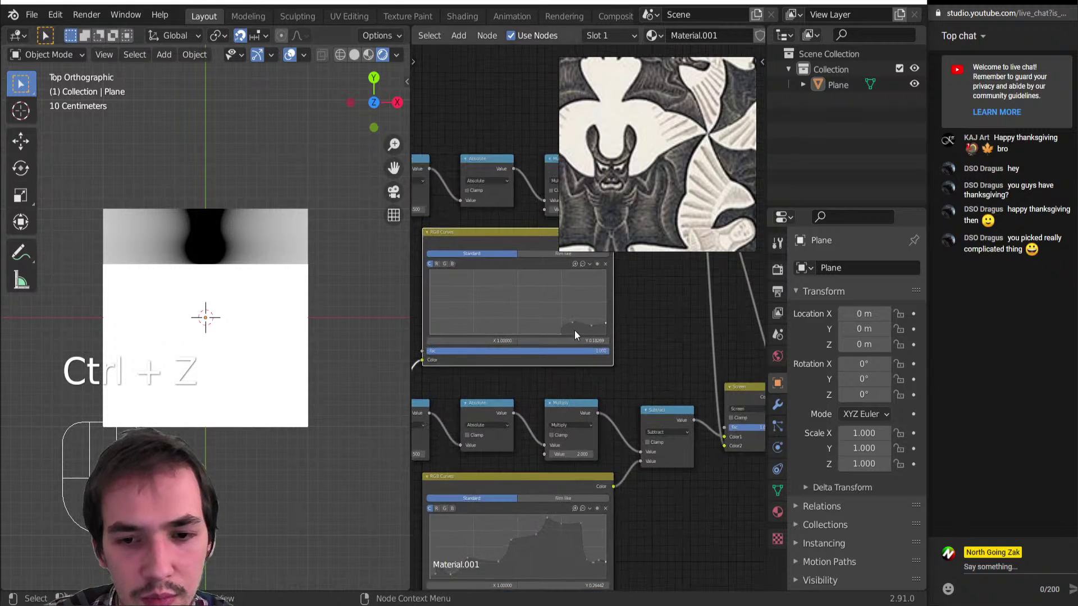
pyautogui.moveTo(574, 330); pyautogui.dragTo(413, 363, button='middle')
pyautogui.moveTo(483, 354); pyautogui.dragTo(625, 356, button='middle')
pyautogui.hotkey('ctrl', 'z')
pyautogui.hotkey('ctrl', 'z')
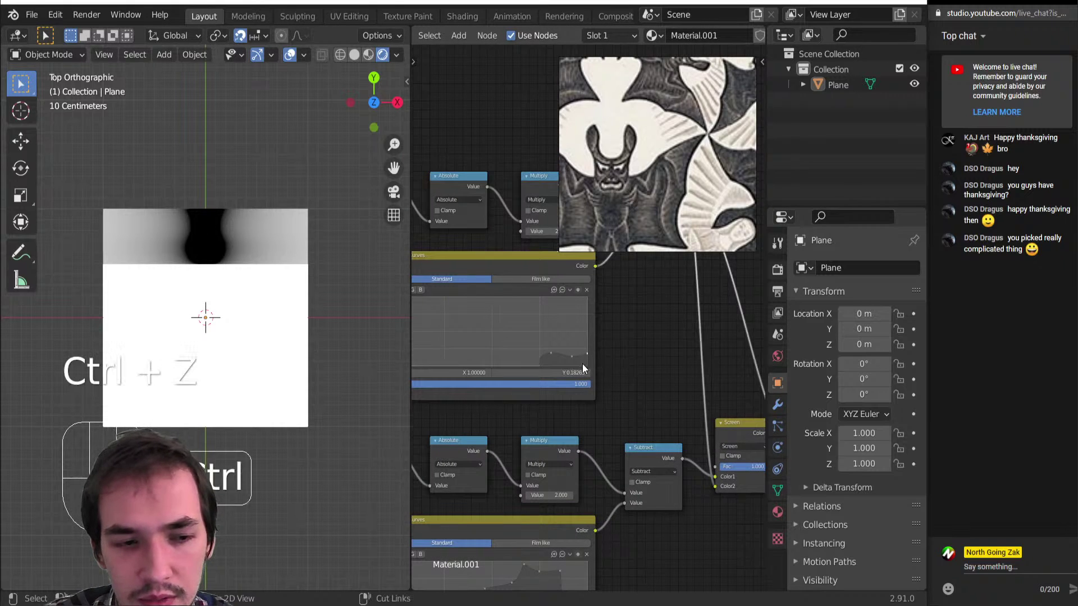
# Try inserting an Invert node between the upper Subtract node and the second color input of the Screen mix node.
pyautogui.scroll(-4, 538, 329)
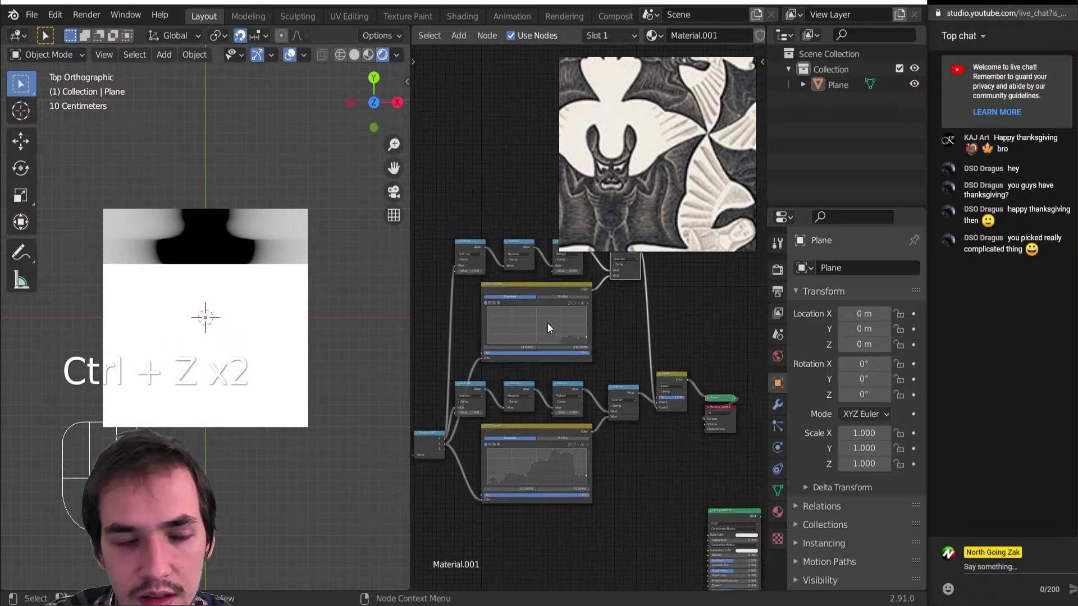
pyautogui.moveTo(583, 327); pyautogui.dragTo(526, 344, button='middle')
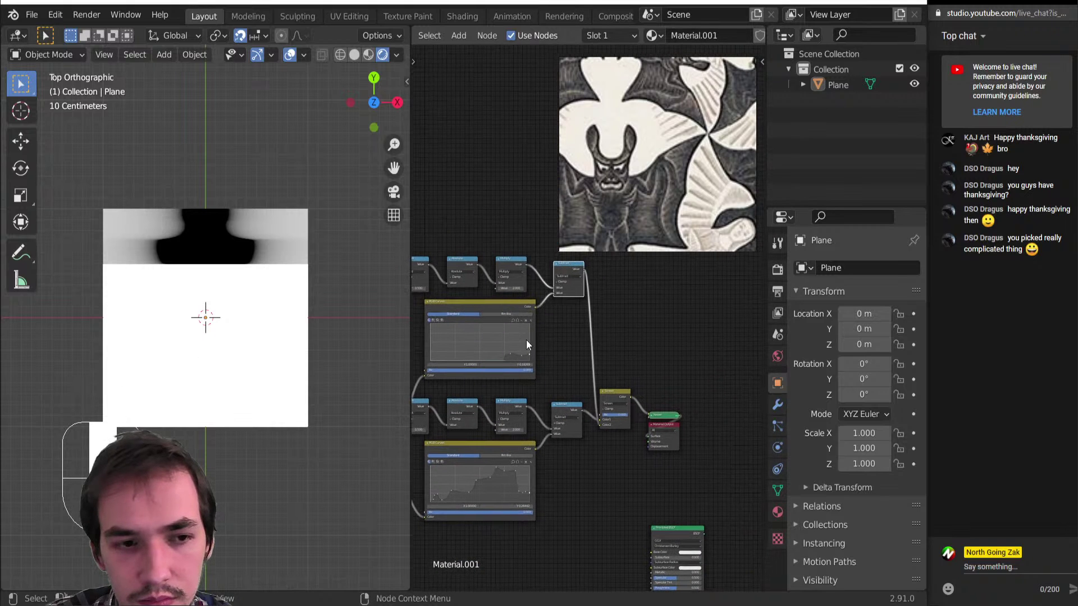
pyautogui.scroll(3, 515, 327)
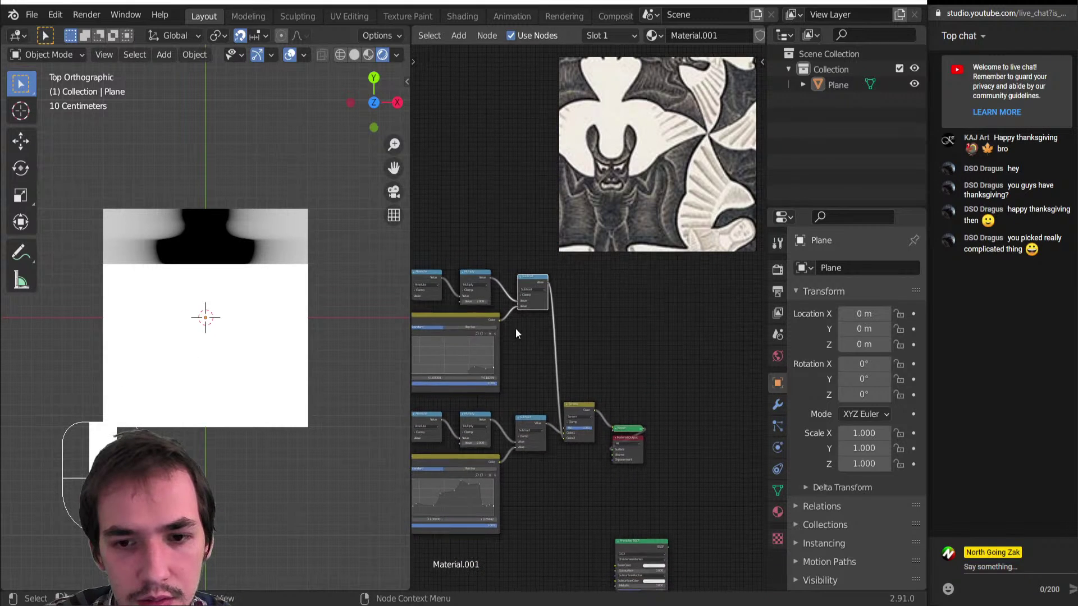
pyautogui.hotkey('shift', 'a')
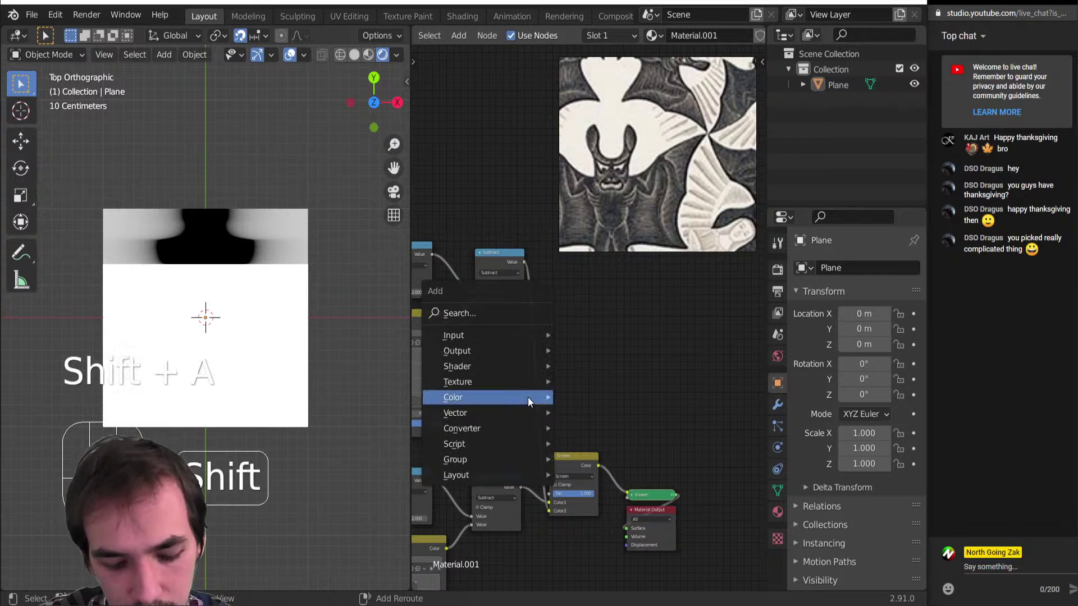
pyautogui.moveTo(453, 395)
pyautogui.click(541, 443)
pyautogui.click(567, 367)
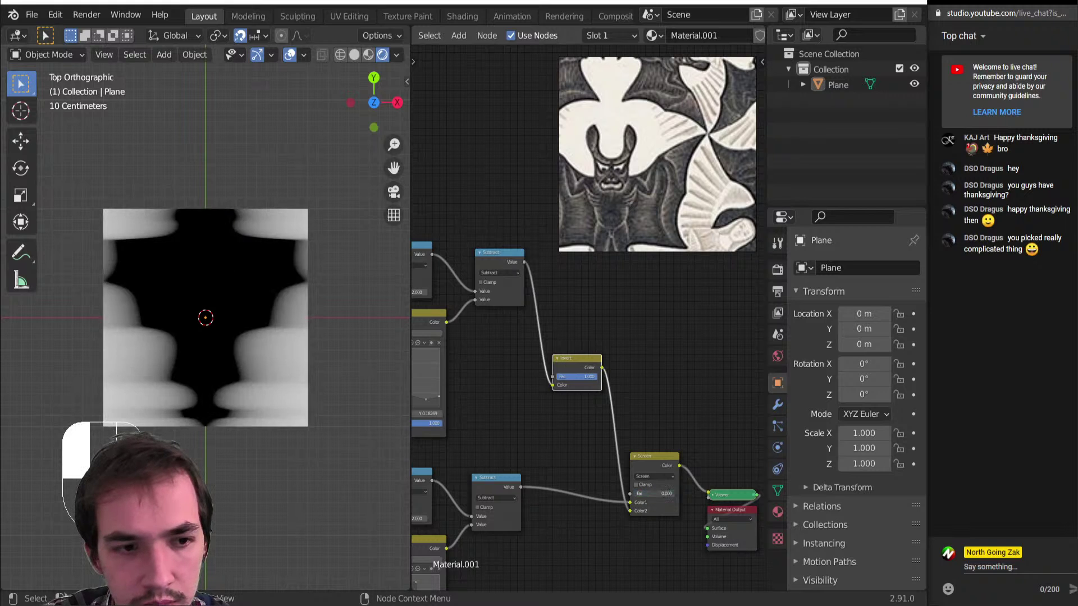
# Preview the Invert node, remove it while keeping its connection, and preview the upper Subtract node alone.
pyautogui.keyDown('ctrl'); pyautogui.keyDown('shift'); pyautogui.click(570, 364); pyautogui.keyUp('shift'); pyautogui.keyUp('ctrl')
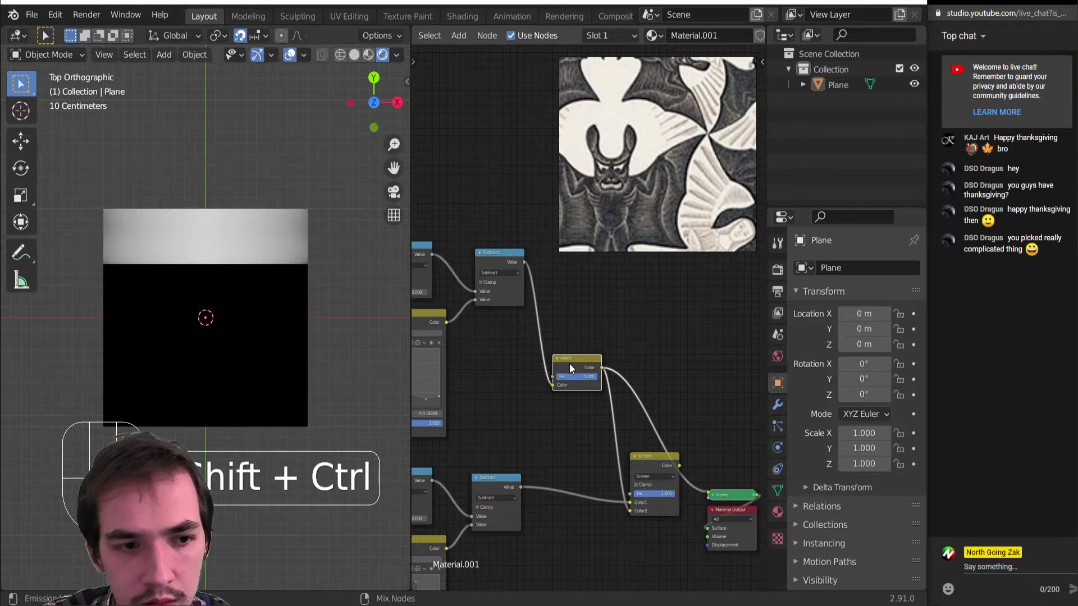
pyautogui.moveTo(590, 377)
pyautogui.mouseDown()
pyautogui.moveTo(556, 377)
pyautogui.moveTo(597, 377)
pyautogui.mouseUp()
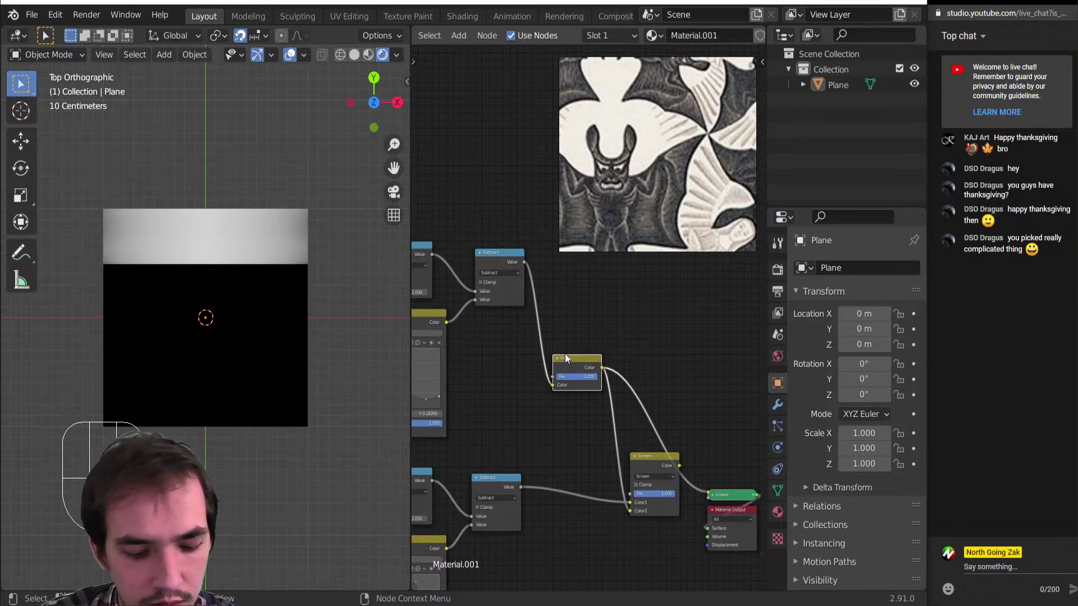
pyautogui.hotkey('ctrl', 'x')
pyautogui.keyDown('shift'); pyautogui.moveTo(623, 325); pyautogui.dragTo(602, 385, button='right'); pyautogui.keyUp('shift')
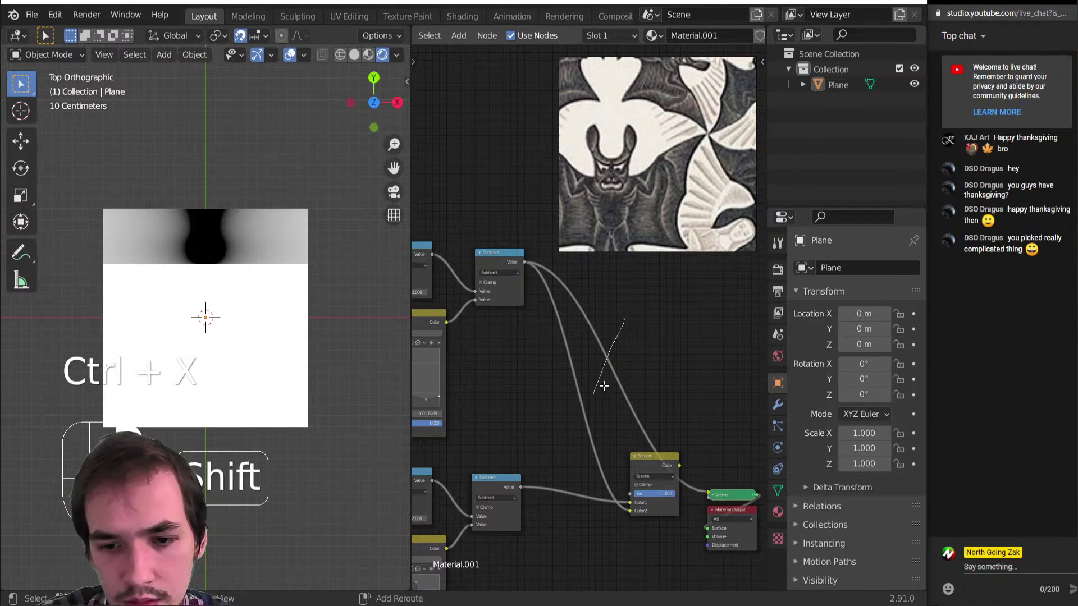
pyautogui.keyDown('ctrl'); pyautogui.moveTo(632, 338); pyautogui.dragTo(615, 375, button='right'); pyautogui.keyUp('ctrl')
pyautogui.moveTo(599, 331); pyautogui.dragTo(624, 379)
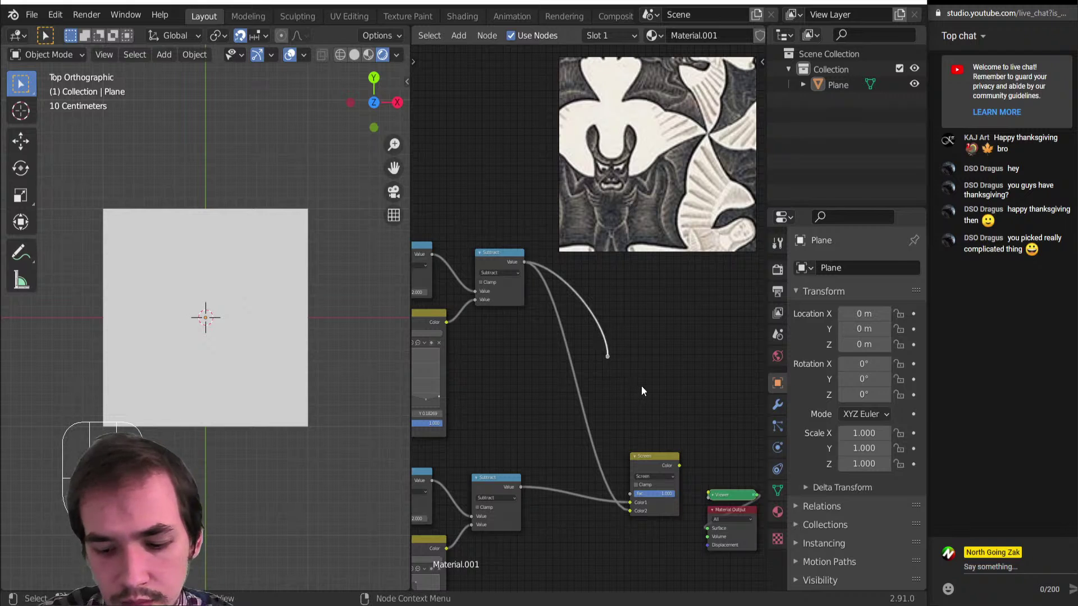
pyautogui.press('Delete')
pyautogui.keyDown('ctrl'); pyautogui.keyDown('shift'); pyautogui.click(503, 264); pyautogui.keyUp('shift'); pyautogui.keyUp('ctrl')
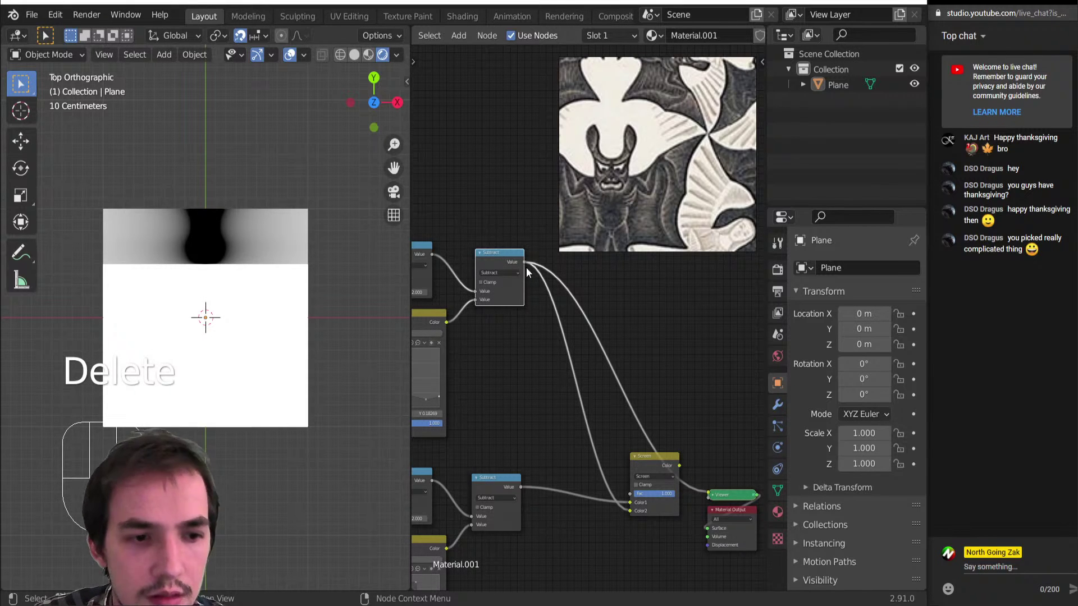
# Insert a ColorRamp node between the upper Subtract node and the Screen mix node, and flip its color ramp.
pyautogui.click(562, 318)
pyautogui.hotkey('shift', 'a')
pyautogui.press('n')
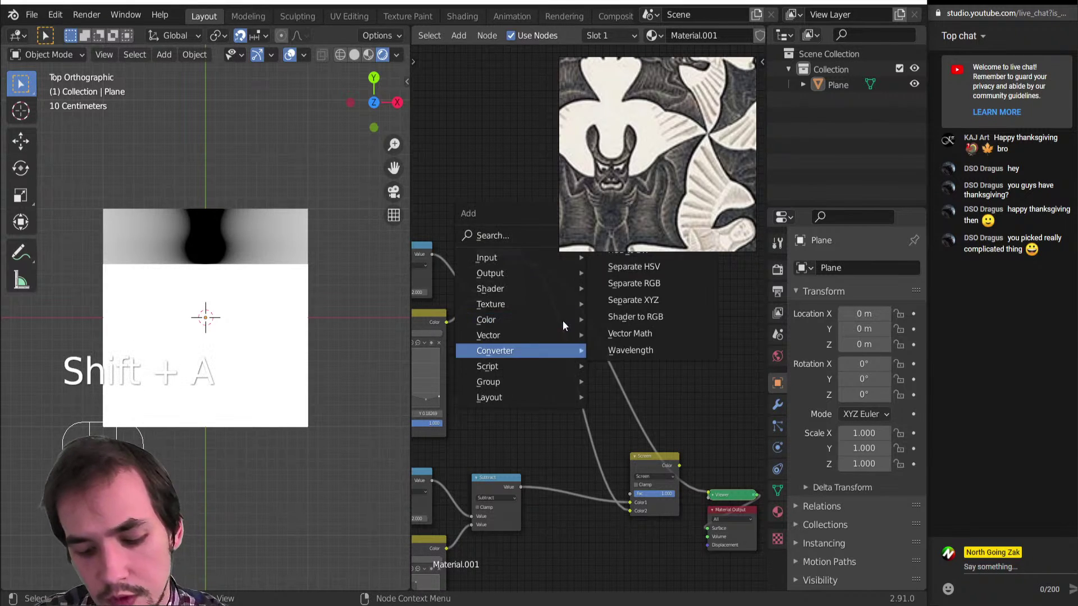
pyautogui.press('o')
pyautogui.click(548, 323)
pyautogui.click(578, 358)
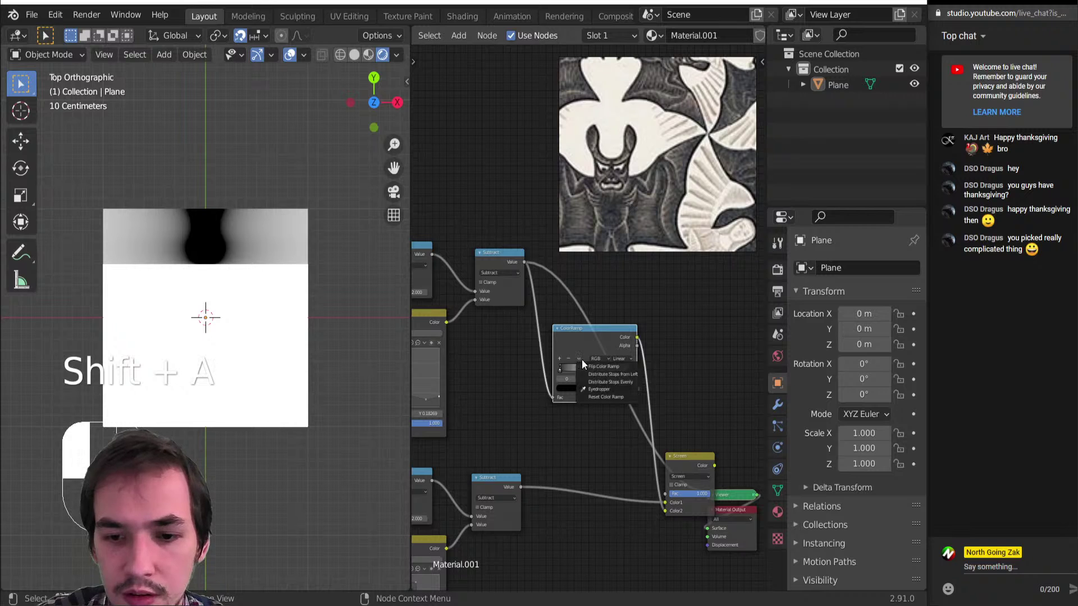
pyautogui.click(592, 366)
# Enable Clamp on the upper Subtract node and move the previewed color ramp's black stop to about position 0.077.
pyautogui.keyDown('ctrl'); pyautogui.keyDown('shift'); pyautogui.click(598, 340); pyautogui.keyUp('shift'); pyautogui.keyUp('ctrl')
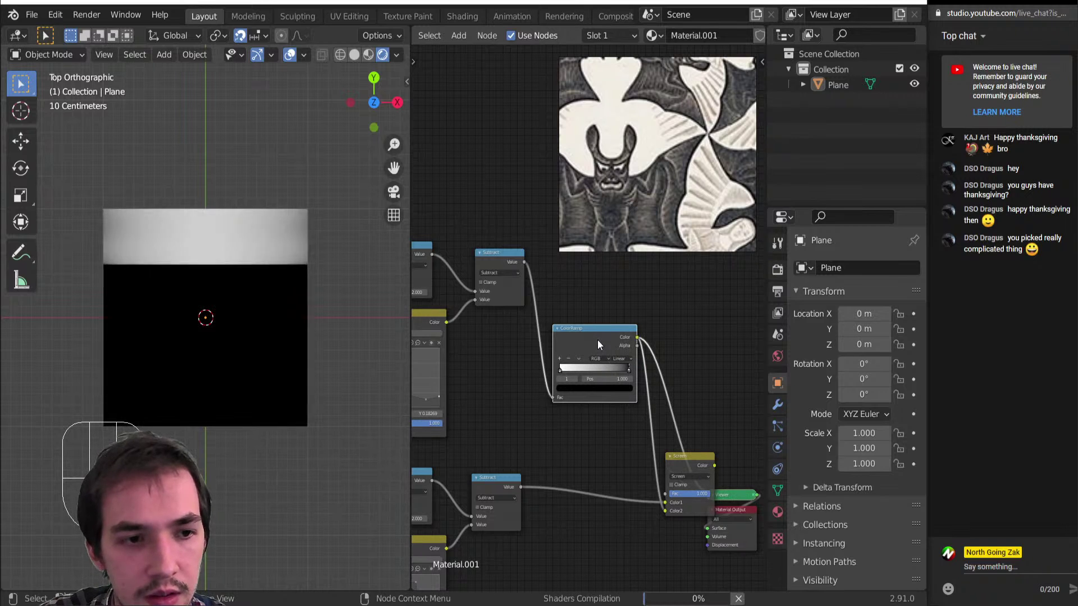
pyautogui.moveTo(629, 366); pyautogui.dragTo(552, 377)
pyautogui.moveTo(528, 383); pyautogui.dragTo(613, 380, button='middle')
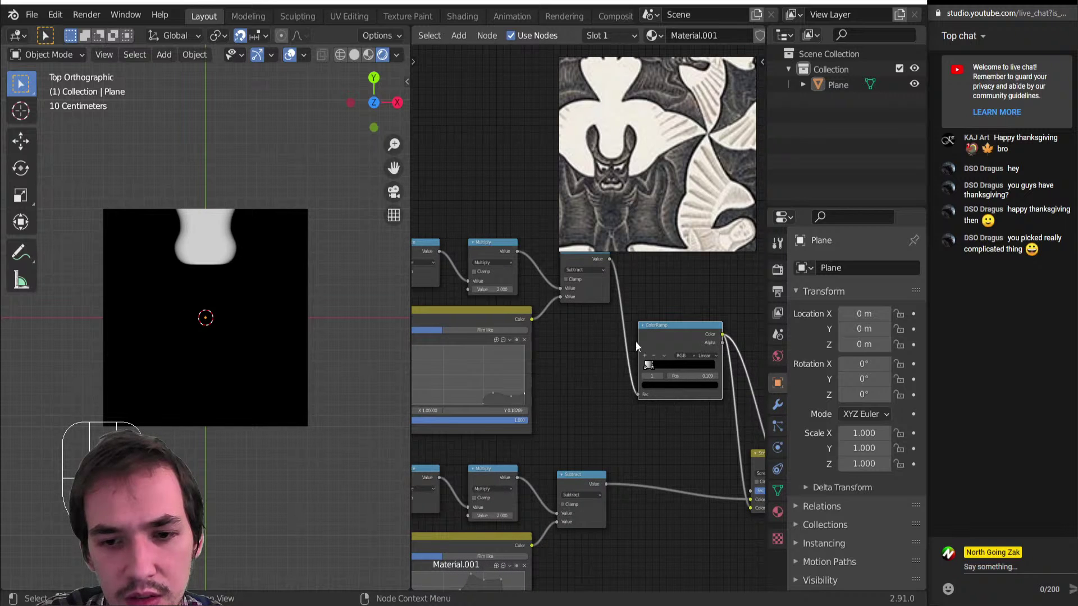
pyautogui.keyDown('ctrl'); pyautogui.keyDown('shift'); pyautogui.click(581, 261); pyautogui.keyUp('shift'); pyautogui.keyUp('ctrl')
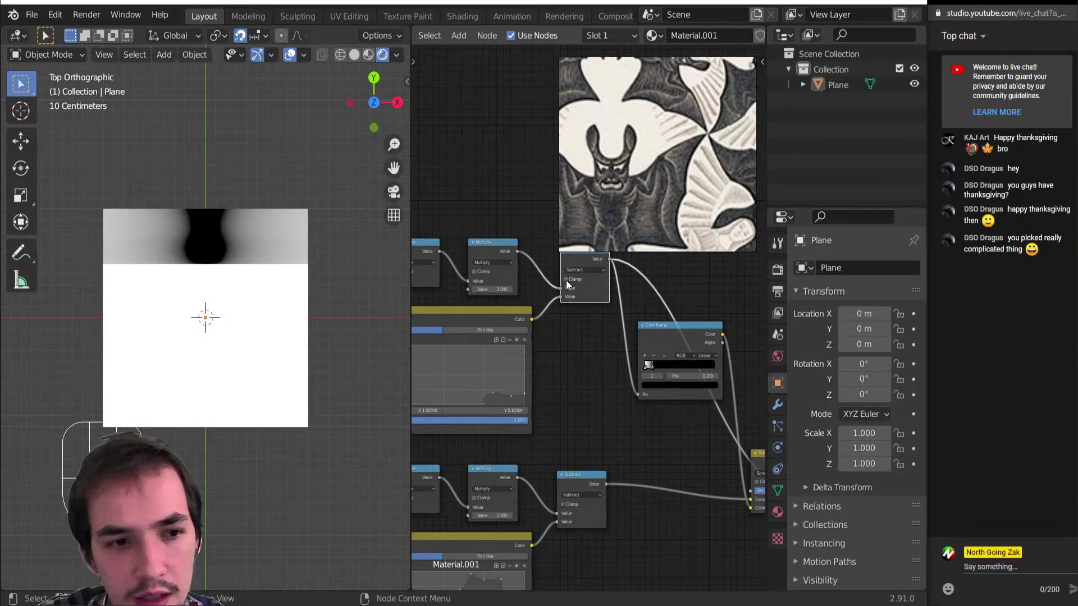
pyautogui.click(566, 279)
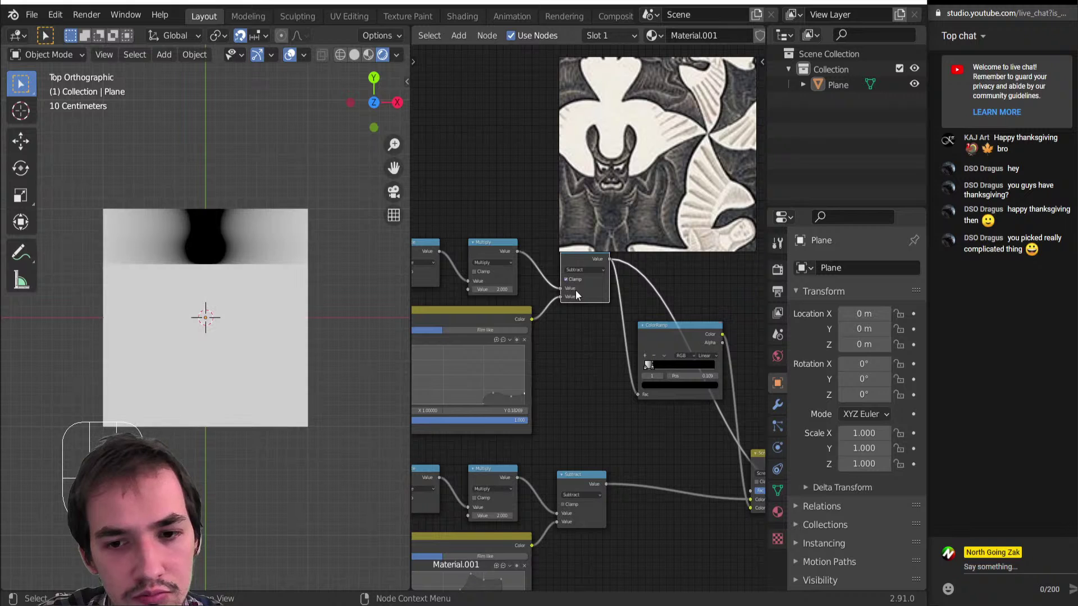
pyautogui.moveTo(674, 325); pyautogui.dragTo(661, 324)
pyautogui.moveTo(636, 366)
pyautogui.mouseDown()
pyautogui.moveTo(690, 365)
pyautogui.moveTo(631, 373)
pyautogui.mouseUp()
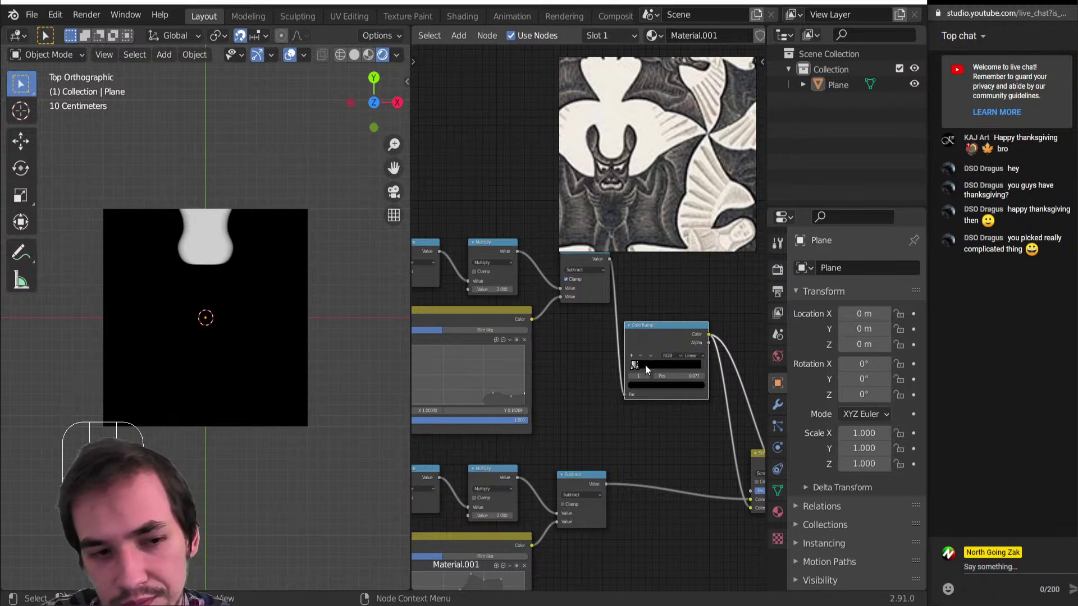
# Preview the Screen mix node's combined result and move the color ramp's black stop to about position 0.035.
pyautogui.moveTo(645, 365); pyautogui.dragTo(526, 319, button='middle')
pyautogui.moveTo(566, 294); pyautogui.dragTo(537, 328)
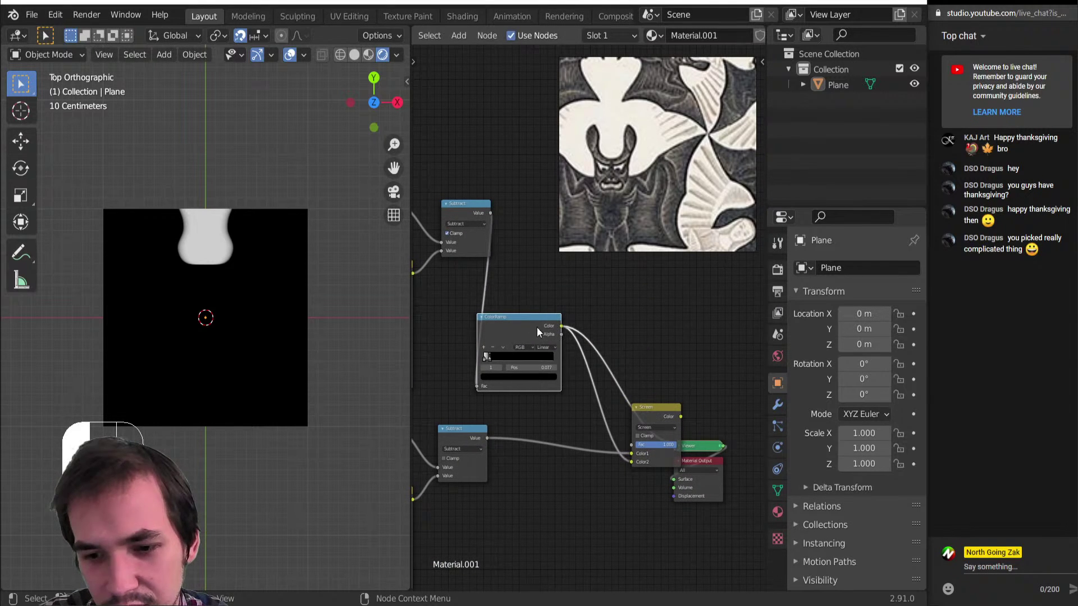
pyautogui.keyDown('ctrl'); pyautogui.keyDown('shift'); pyautogui.click(652, 414); pyautogui.keyUp('shift'); pyautogui.keyUp('ctrl')
pyautogui.scroll(3, 549, 349)
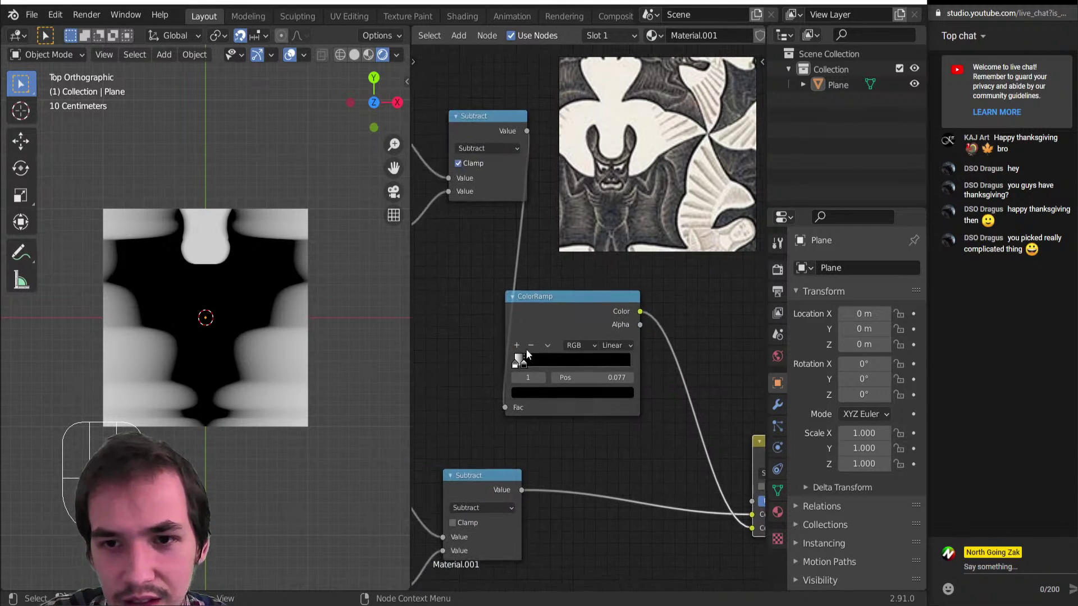
pyautogui.scroll(2, 527, 353)
pyautogui.moveTo(494, 378)
pyautogui.mouseDown()
pyautogui.moveTo(664, 388)
pyautogui.moveTo(510, 387)
pyautogui.mouseUp()
# Lower the dip point between the hump and the end of the upper RGB curve to about Y 0.058.
pyautogui.scroll(-3, 534, 325)
pyautogui.moveTo(579, 283); pyautogui.dragTo(596, 337, button='middle')
pyautogui.scroll(4, 581, 340)
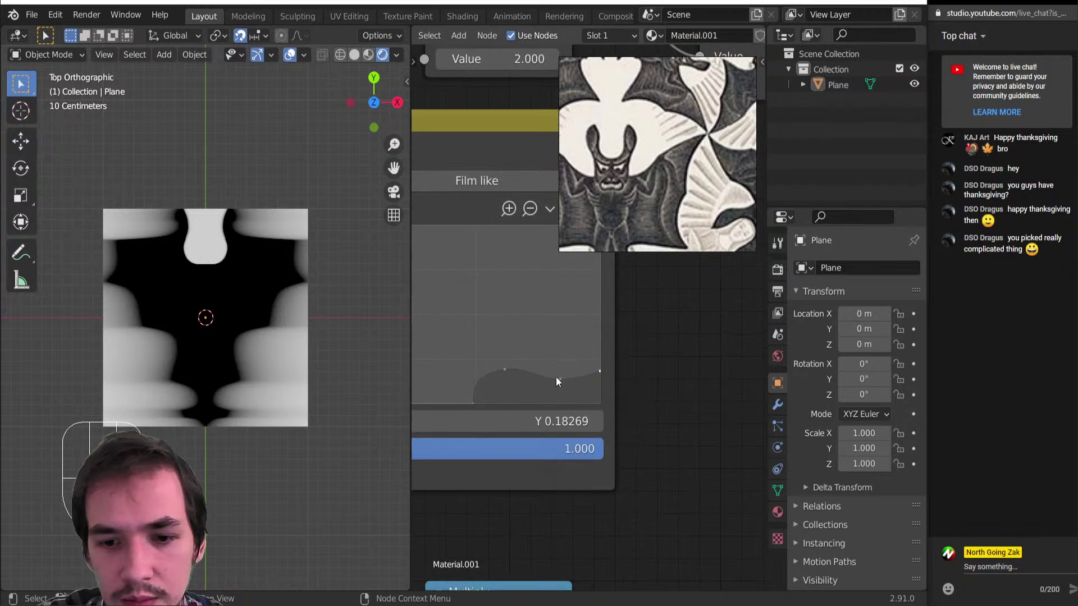
pyautogui.moveTo(556, 379); pyautogui.dragTo(557, 394)
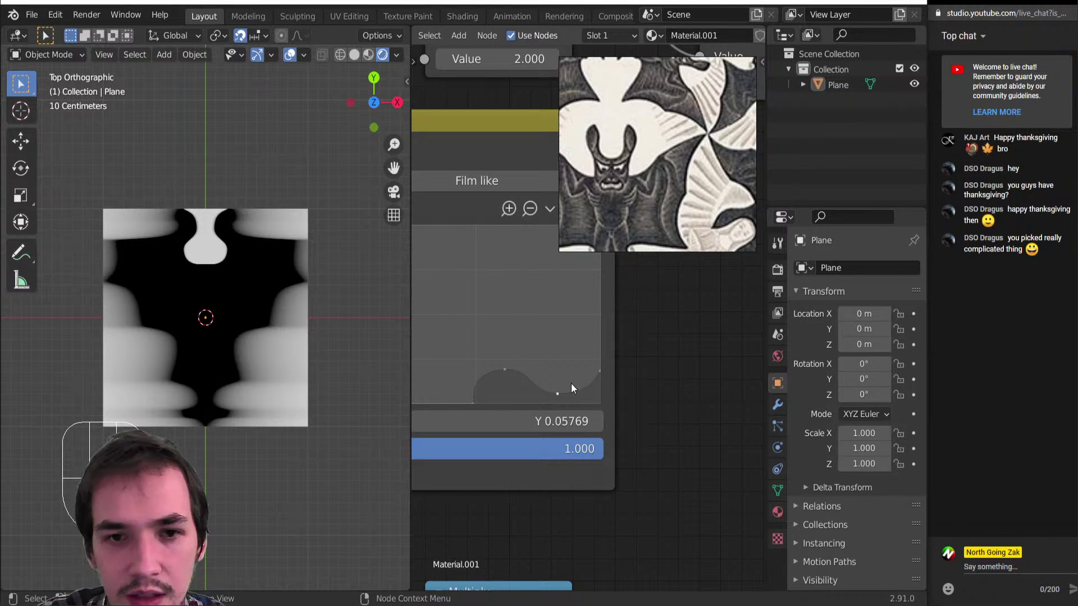
# Add a point at about Y 0.144 just after the upper RGB curve's hump, and delete the neighbouring dip point.
pyautogui.moveTo(505, 370); pyautogui.dragTo(535, 379)
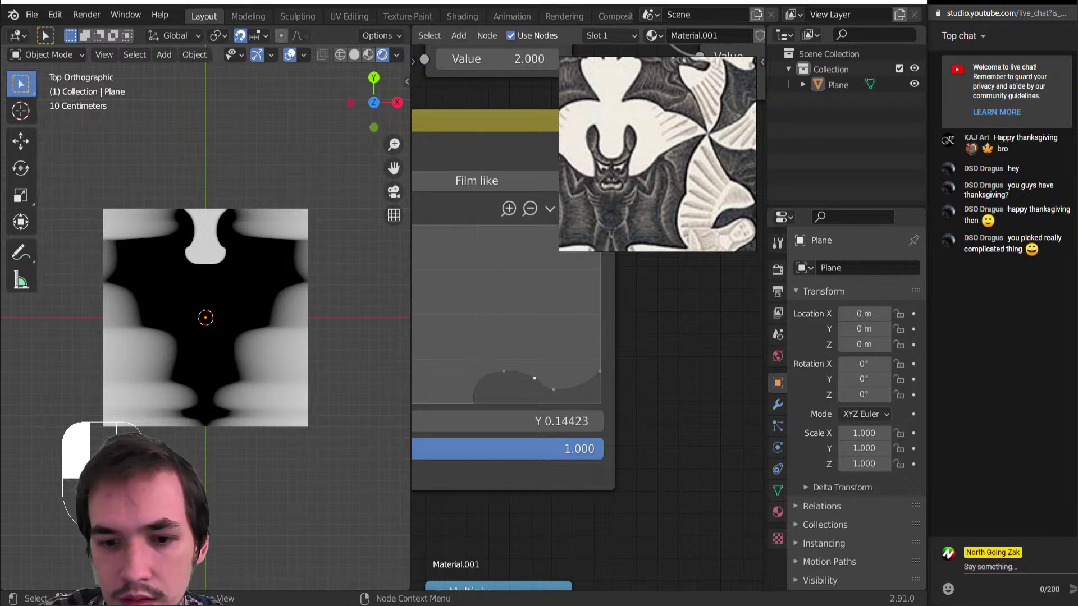
pyautogui.click(553, 390)
pyautogui.moveTo(554, 390); pyautogui.dragTo(555, 387)
pyautogui.moveTo(584, 339); pyautogui.dragTo(565, 405, button='middle')
pyautogui.click(577, 276)
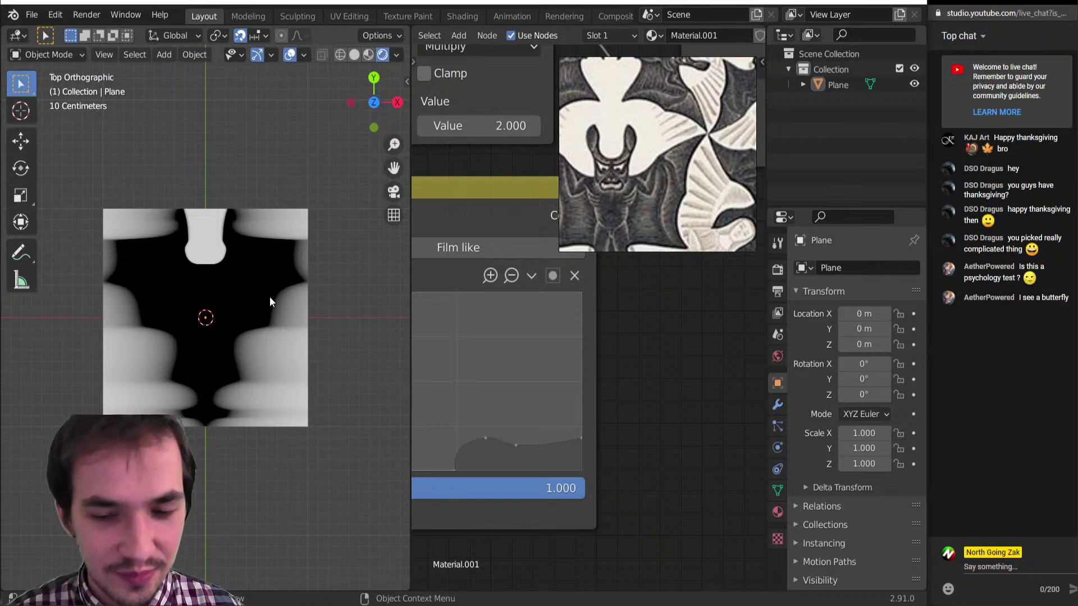
# Move the lower RGB curve's point at the foot of the steep drop to about X 0.878, Y 0.322.
pyautogui.scroll(-4, 488, 423)
pyautogui.scroll(-5, 512, 429)
pyautogui.moveTo(597, 459); pyautogui.dragTo(661, 178, button='middle')
pyautogui.scroll(8, 598, 359)
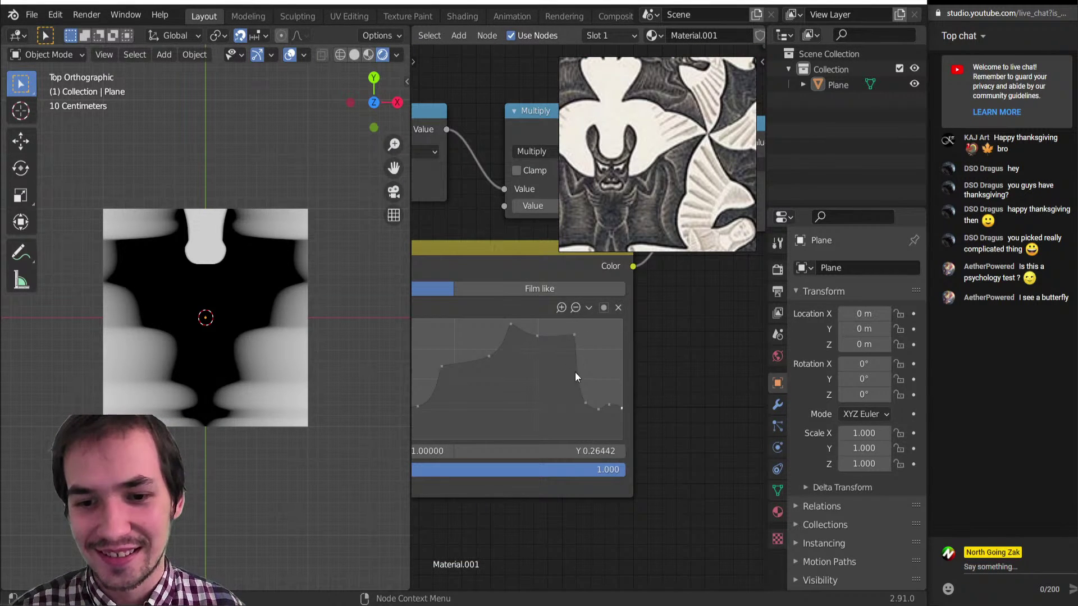
pyautogui.click(585, 402)
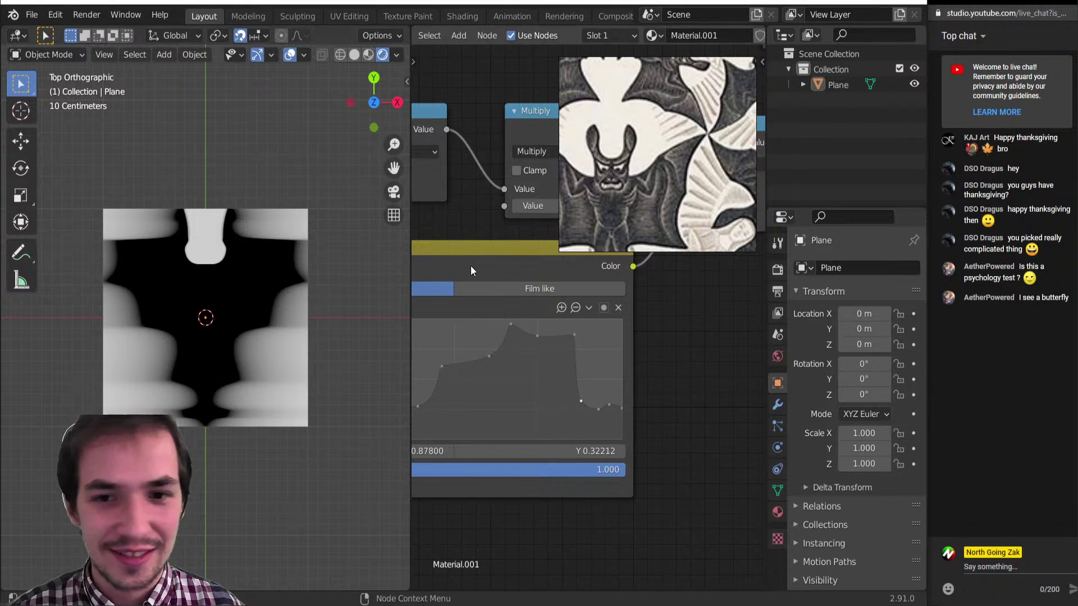
# Compare the shape with the whole circular Escher reference, and move the color ramp's black stop slightly further from the white stop.
pyautogui.scroll(-3, 497, 282)
pyautogui.moveTo(497, 282); pyautogui.dragTo(504, 427, button='middle')
pyautogui.moveTo(499, 327); pyautogui.dragTo(460, 416, button='middle')
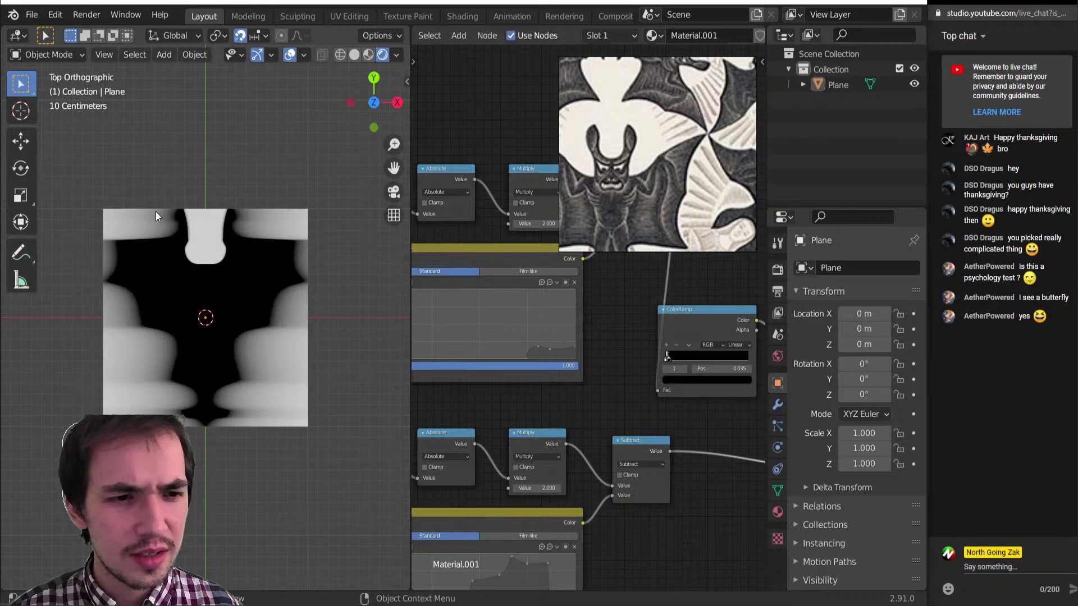
pyautogui.scroll(-8, 644, 162)
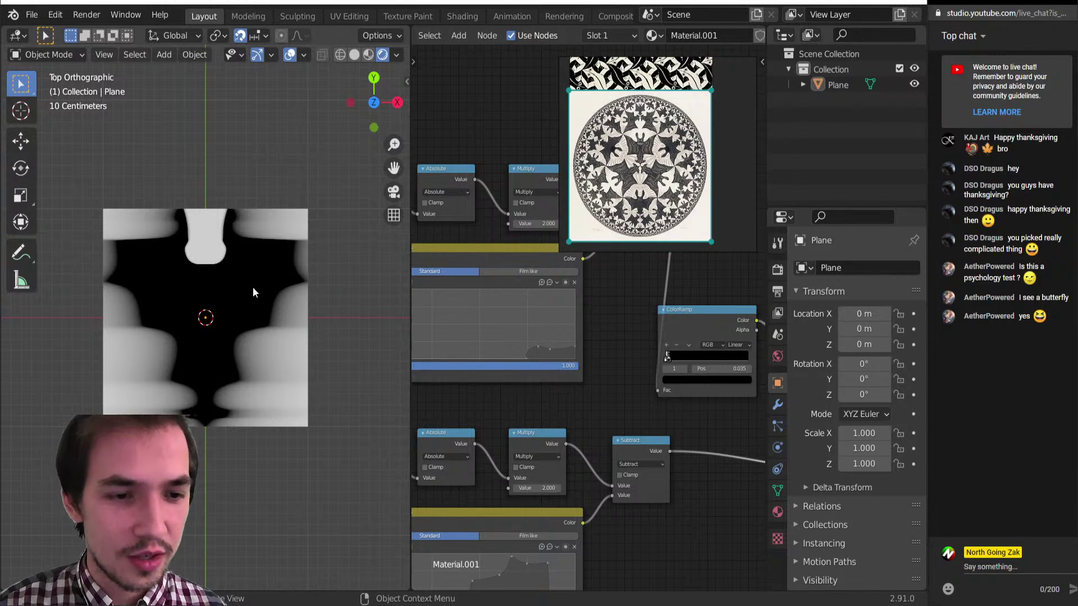
pyautogui.moveTo(585, 264); pyautogui.dragTo(582, 466, button='middle')
pyautogui.scroll(-3, 583, 466)
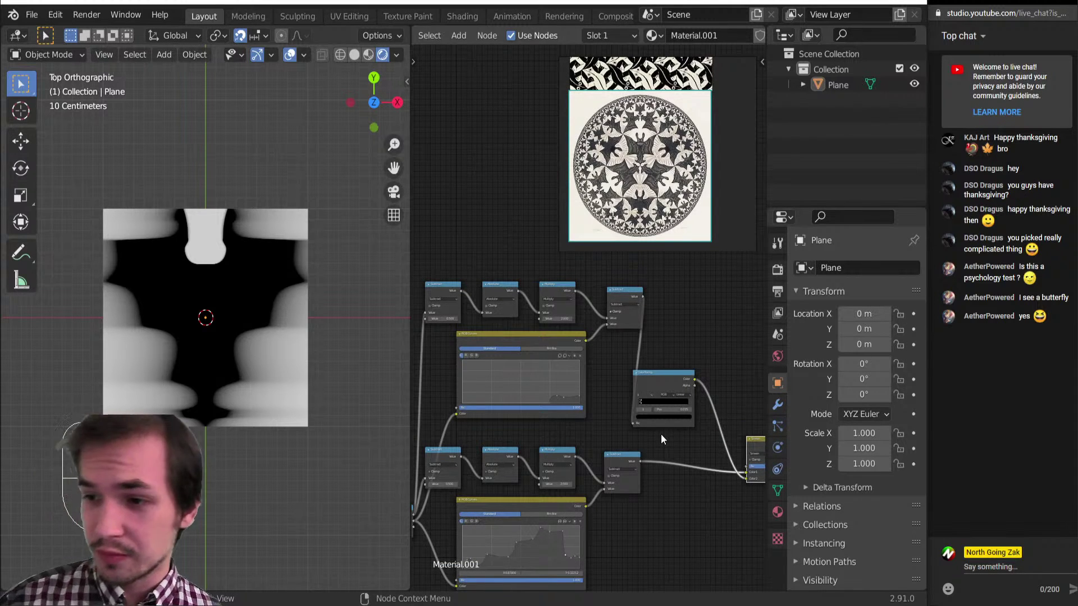
pyautogui.scroll(7, 658, 373)
pyautogui.scroll(-1, 656, 388)
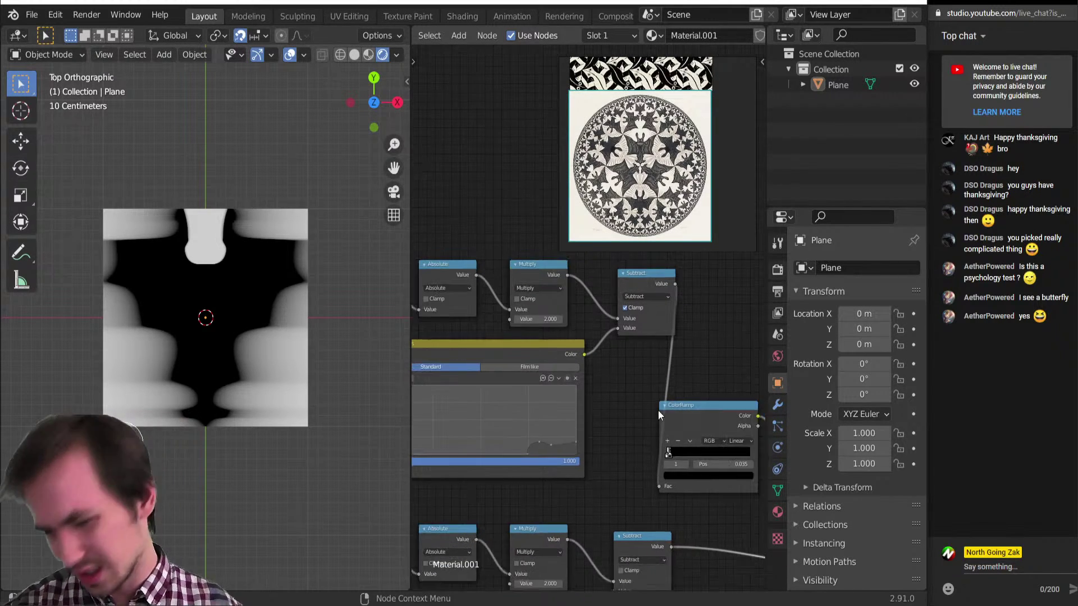
pyautogui.scroll(7, 643, 387)
pyautogui.moveTo(636, 379); pyautogui.dragTo(562, 289, button='middle')
pyautogui.scroll(6, 654, 441)
pyautogui.moveTo(639, 415); pyautogui.dragTo(609, 363, button='middle')
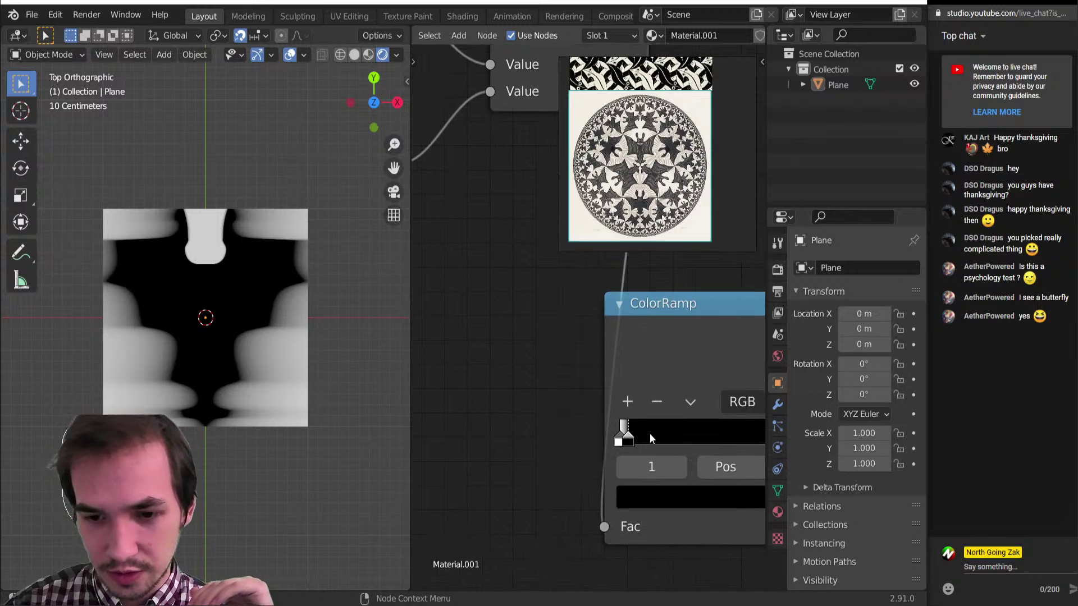
pyautogui.moveTo(636, 440)
pyautogui.mouseDown()
pyautogui.moveTo(685, 438)
pyautogui.moveTo(627, 437)
pyautogui.moveTo(636, 438)
pyautogui.mouseUp()
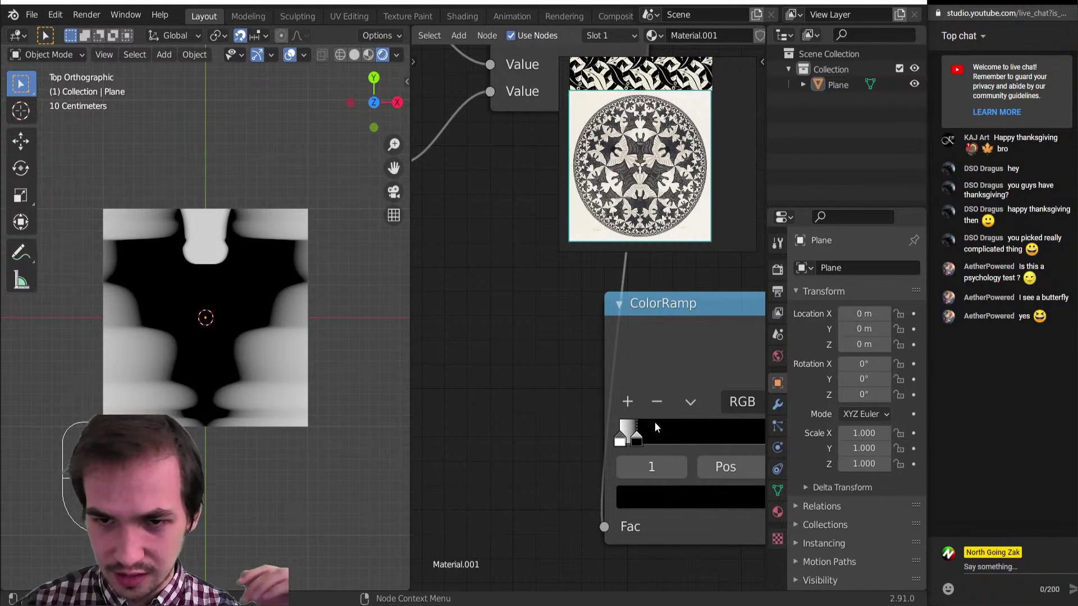
# Lower the dip point on the upper RGB curve to about Y 0.091, and enlarge the reference on the devil figure.
pyautogui.scroll(-5, 655, 423)
pyautogui.scroll(8, 585, 446)
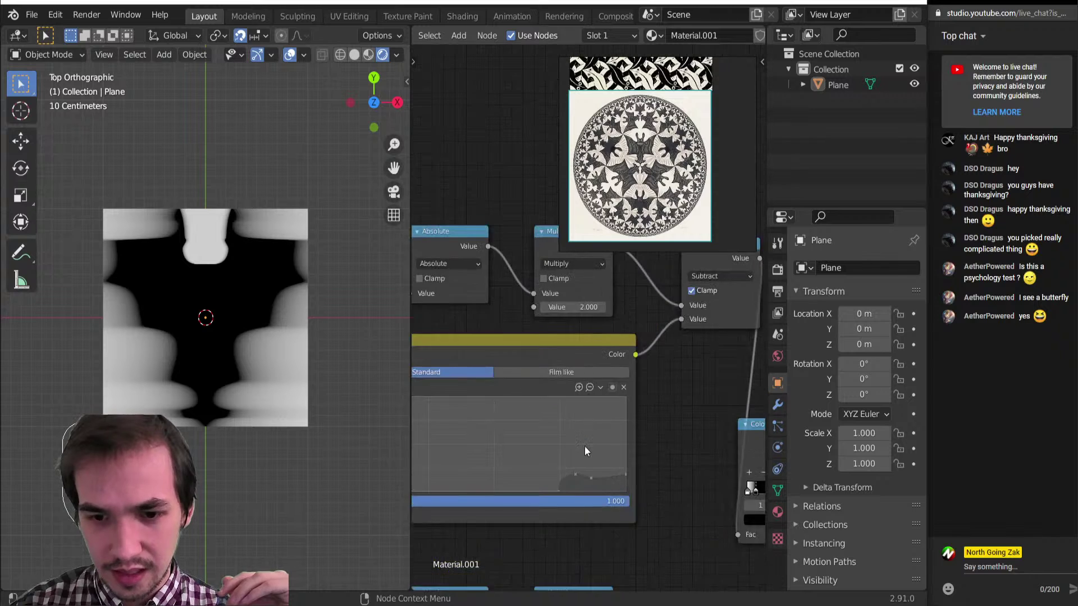
pyautogui.moveTo(565, 476); pyautogui.dragTo(564, 484)
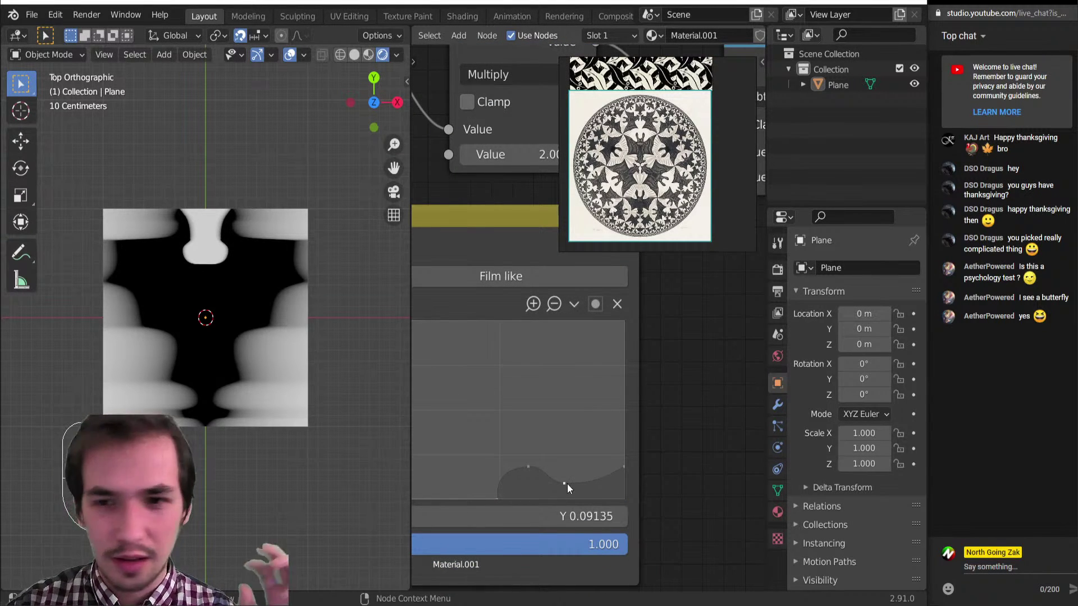
pyautogui.scroll(5, 675, 227)
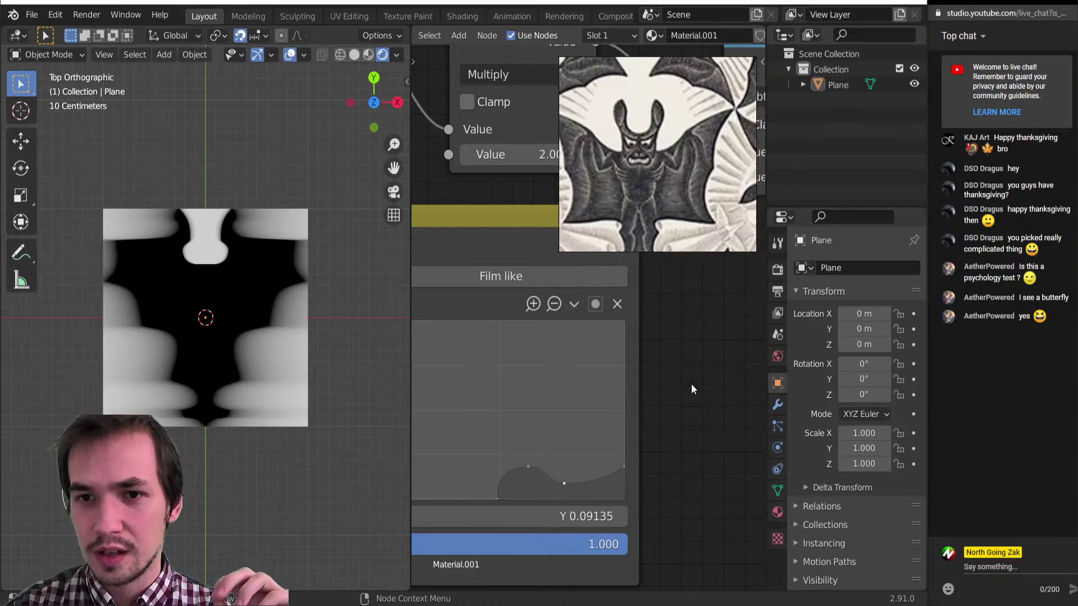
pyautogui.scroll(2, 535, 491)
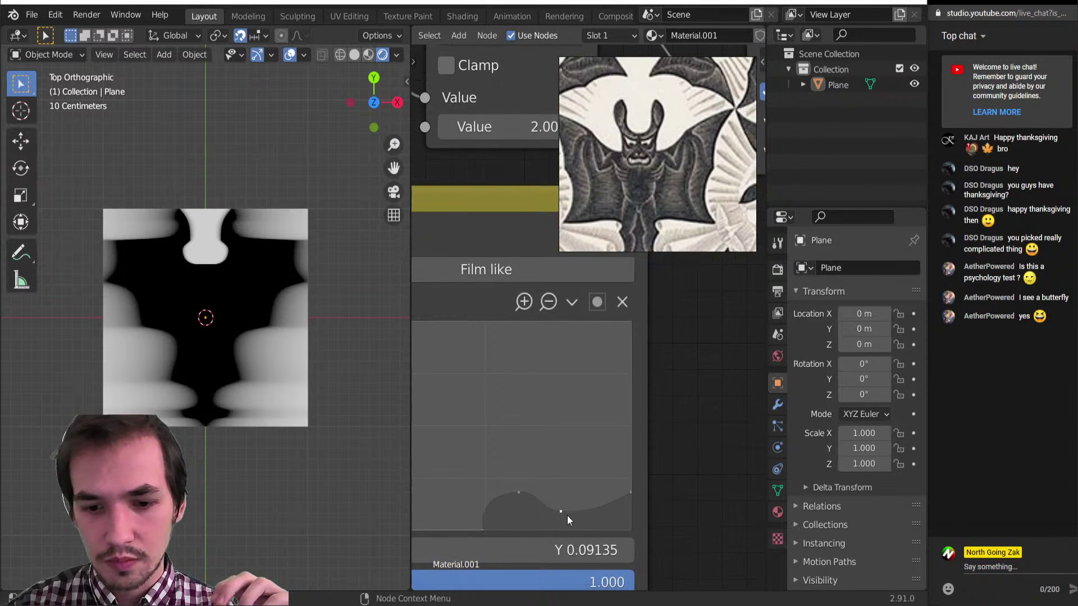
# Move the dip point on the upper RGB curve further along and down to about Y 0.067.
pyautogui.moveTo(562, 512); pyautogui.dragTo(587, 516)
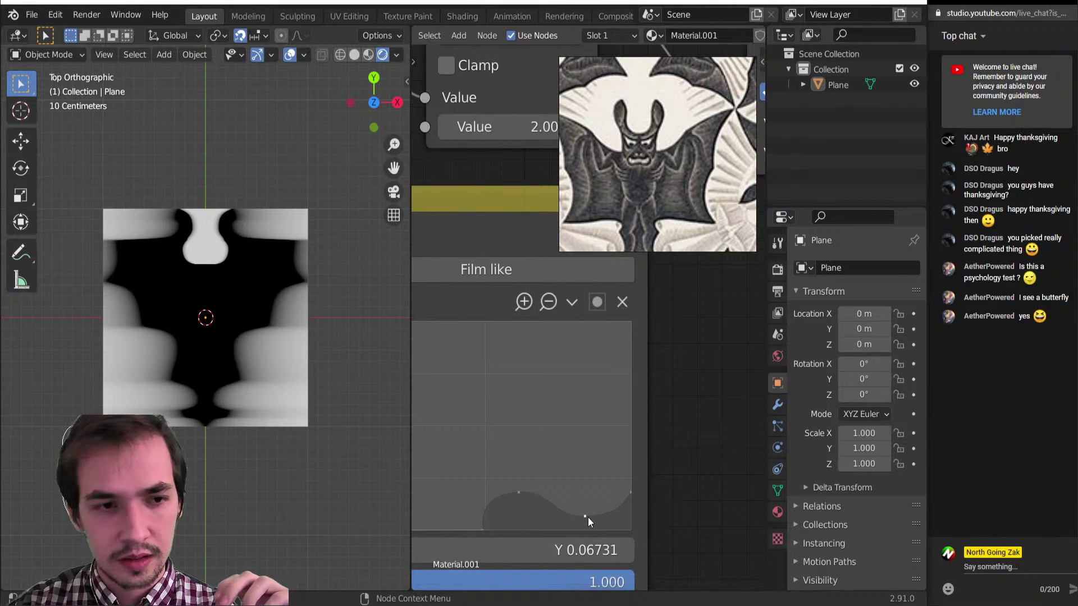
pyautogui.scroll(-6, 514, 457)
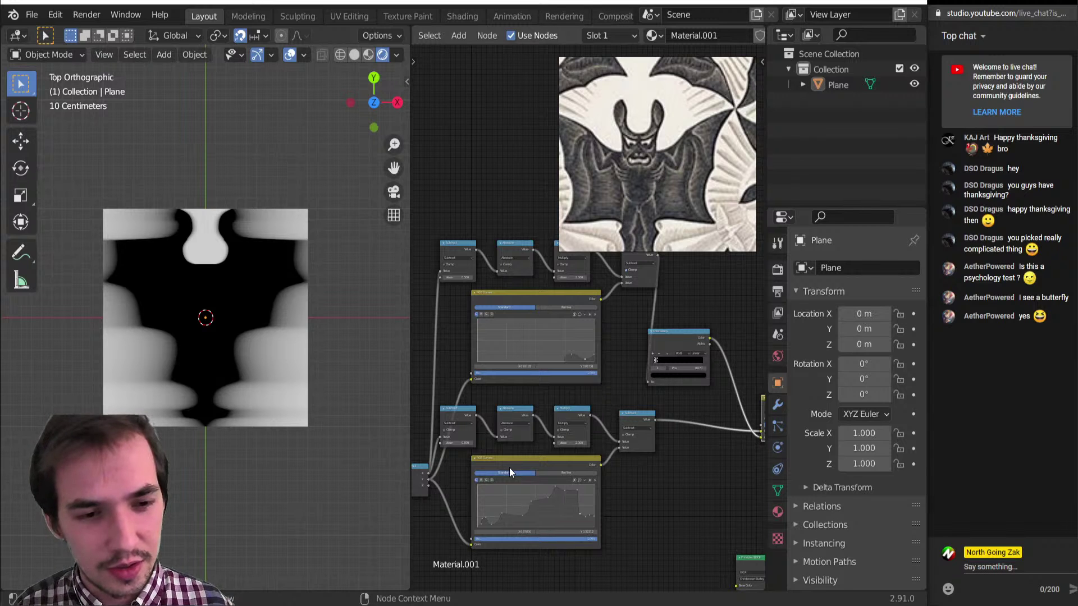
pyautogui.hotkey('alt', 'Tab')
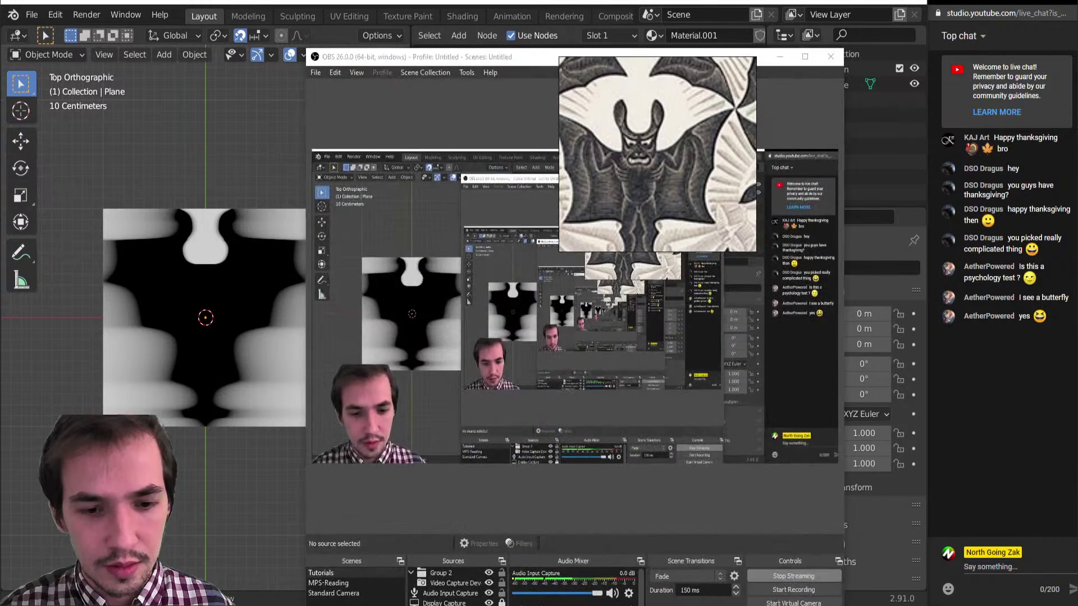
pyautogui.hotkey('alt', 'Tab')
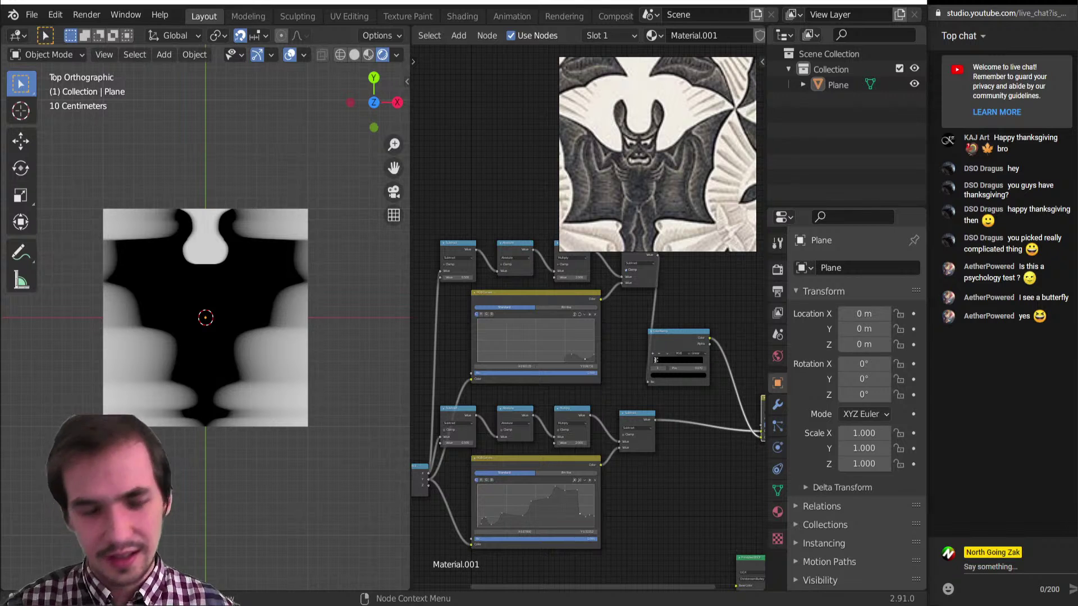
# Flatten the upper RGB curve by raising its dip point, setting its hump point to about Y 0.149 and shifting its foot point.
pyautogui.scroll(-6, 566, 377)
pyautogui.moveTo(562, 387); pyautogui.dragTo(349, 374, button='middle')
pyautogui.moveTo(561, 467); pyautogui.dragTo(522, 494, button='middle')
pyautogui.scroll(2, 547, 364)
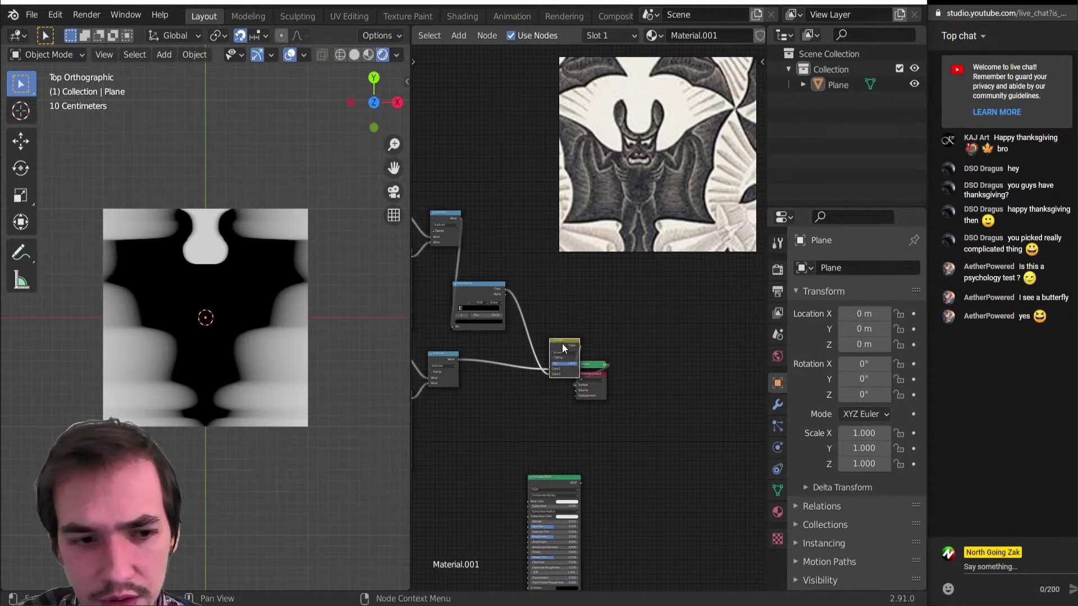
pyautogui.scroll(3, 487, 370)
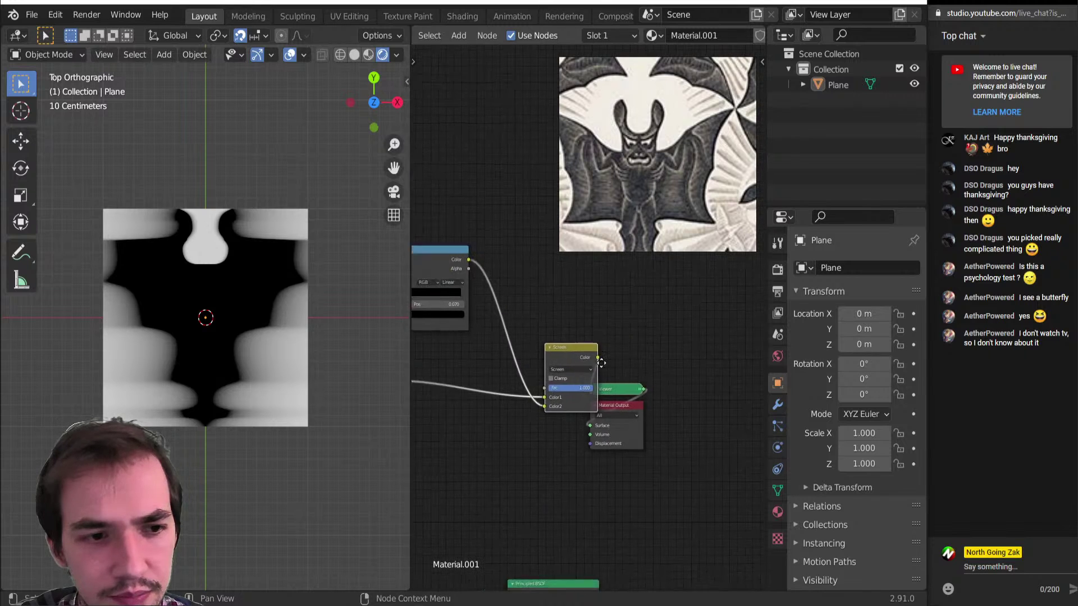
pyautogui.moveTo(476, 308); pyautogui.dragTo(618, 425, button='middle')
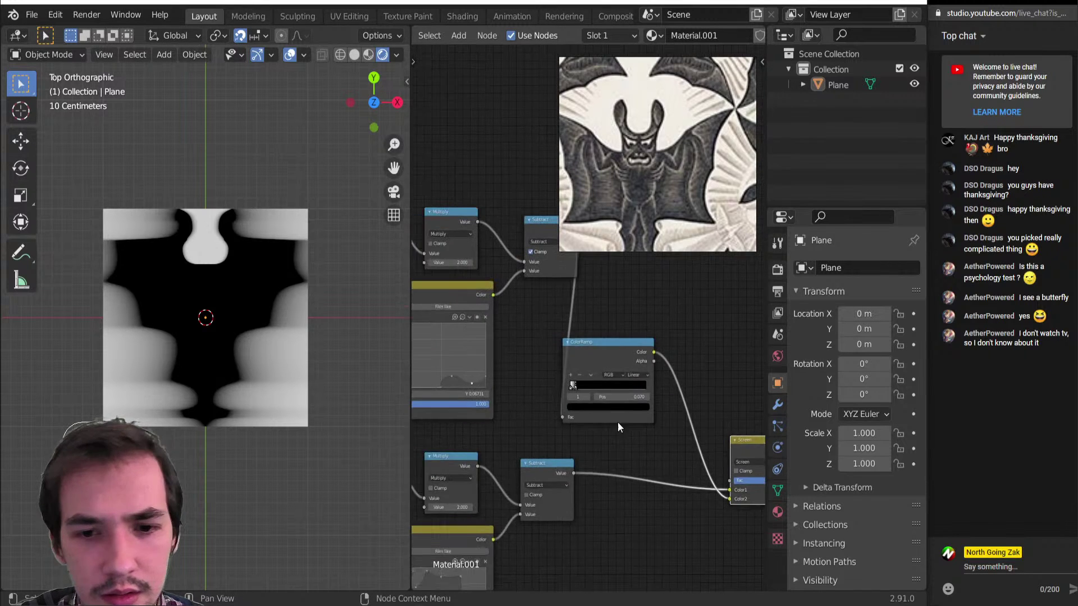
pyautogui.scroll(4, 589, 365)
pyautogui.moveTo(506, 345); pyautogui.dragTo(694, 326, button='middle')
pyautogui.scroll(3, 594, 320)
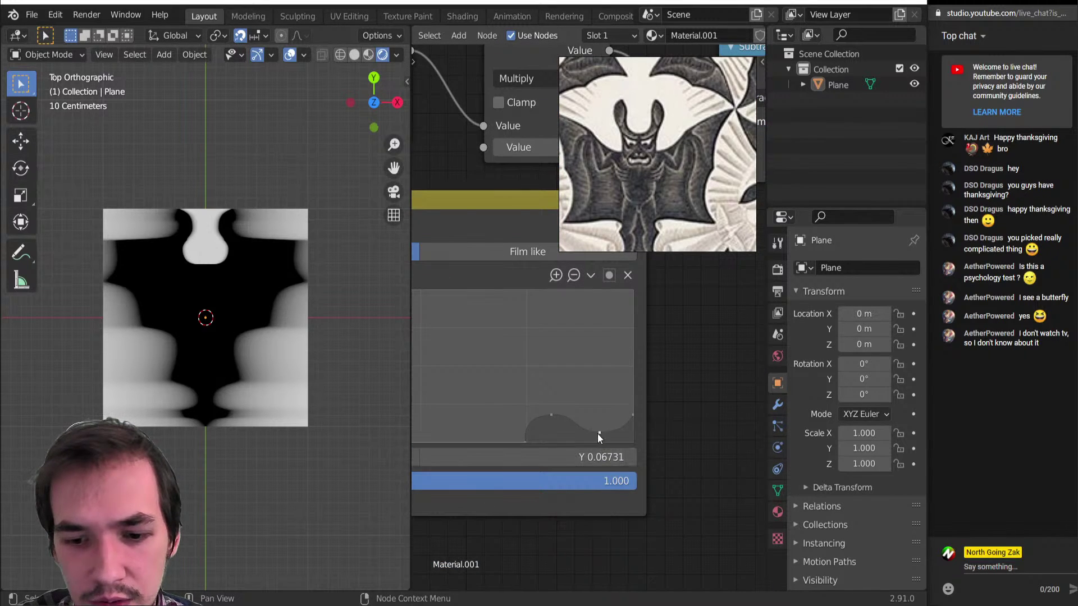
pyautogui.moveTo(599, 432); pyautogui.dragTo(550, 421)
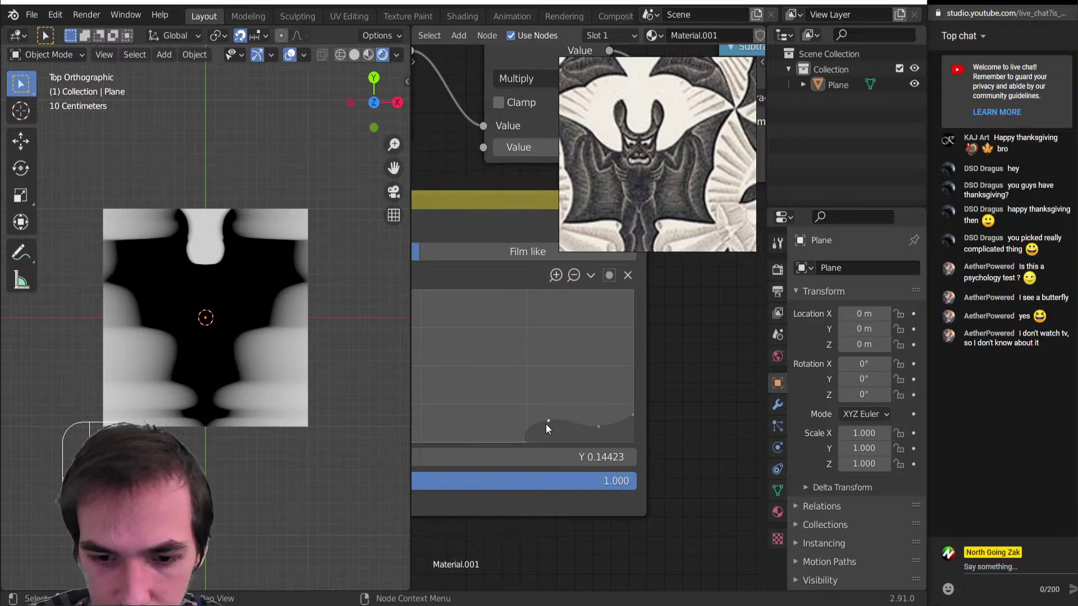
pyautogui.moveTo(527, 443); pyautogui.dragTo(587, 420)
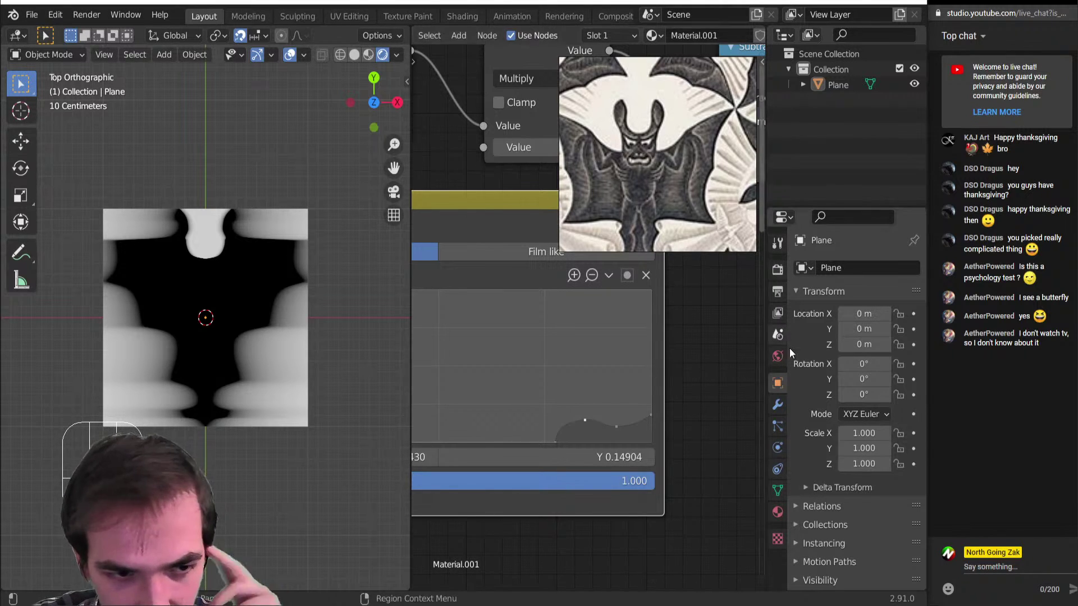
# Add points along the upper RGB curve's initial rise, and shift its foot point at Y 0 slightly earlier.
pyautogui.moveTo(618, 426); pyautogui.dragTo(548, 415)
pyautogui.scroll(2, 566, 427)
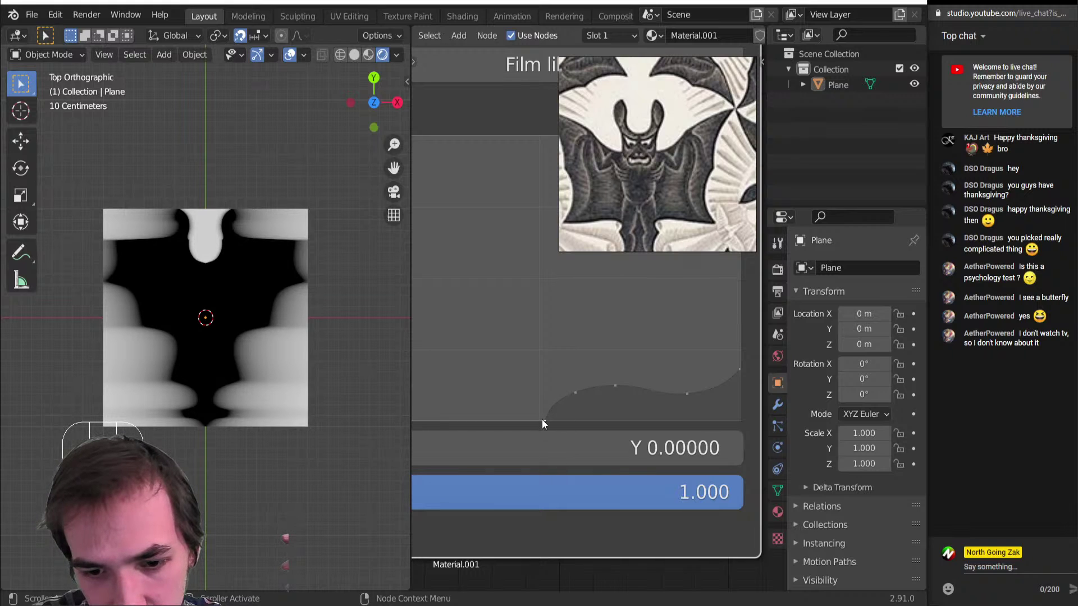
pyautogui.moveTo(541, 419); pyautogui.dragTo(456, 421)
pyautogui.moveTo(517, 405); pyautogui.dragTo(540, 420)
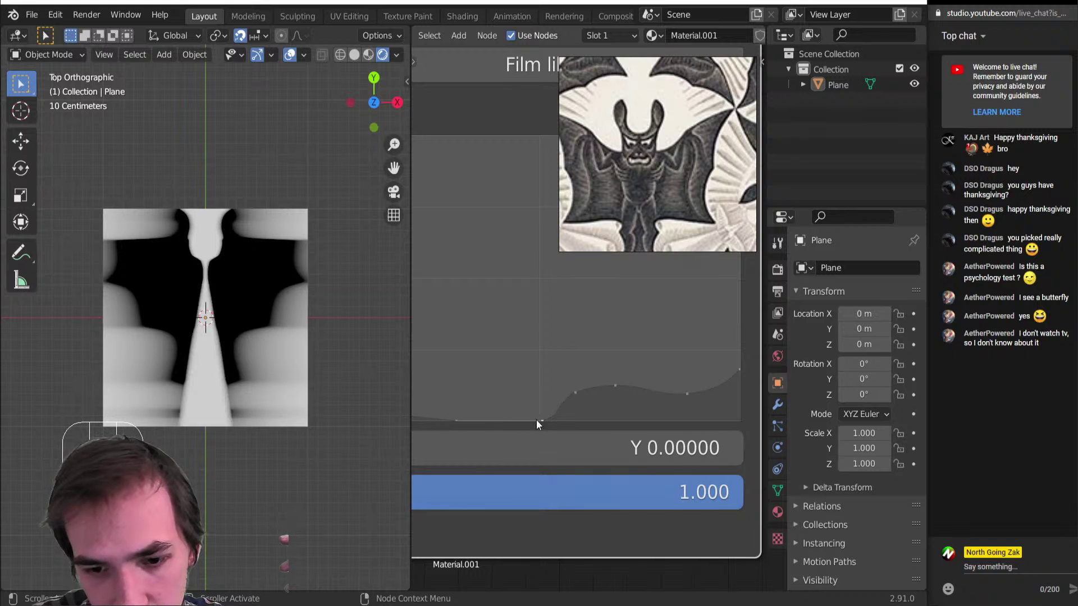
pyautogui.moveTo(457, 420); pyautogui.dragTo(535, 421)
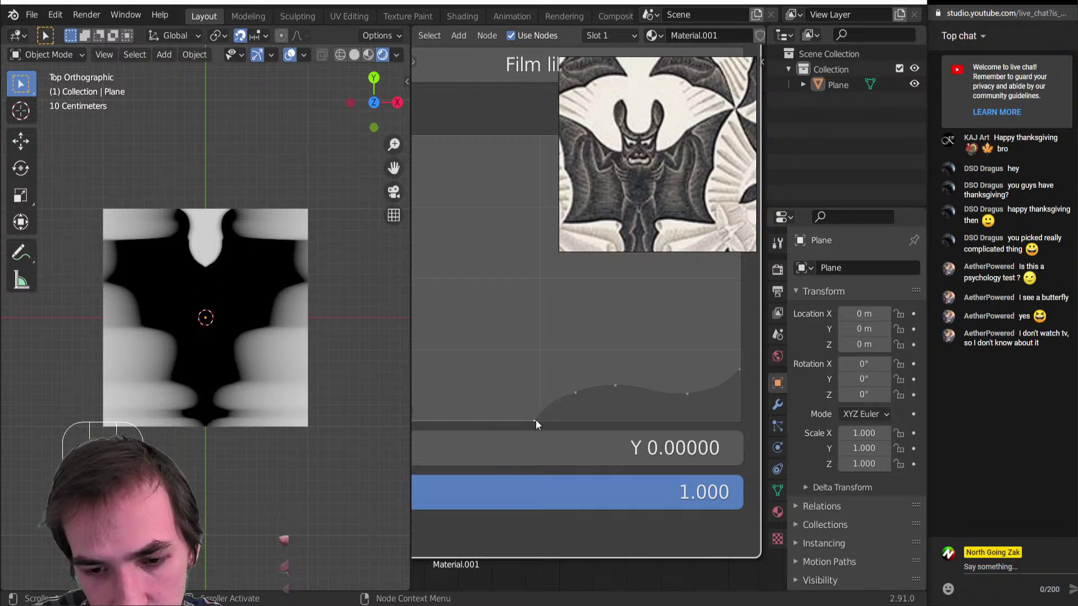
pyautogui.scroll(-3, 536, 419)
pyautogui.scroll(3, 509, 379)
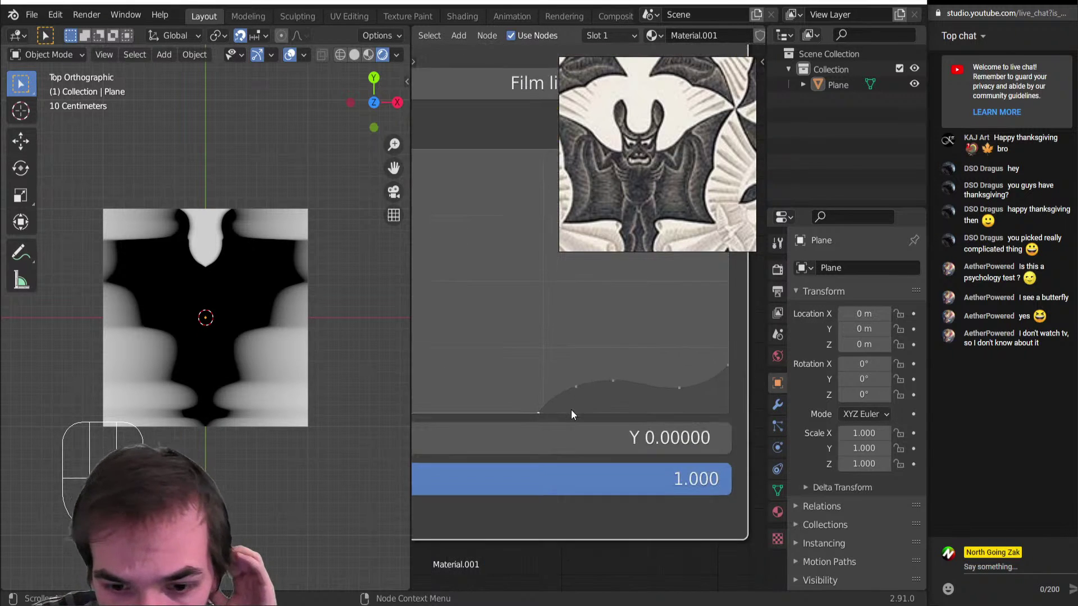
pyautogui.click(535, 417)
pyautogui.moveTo(534, 416)
pyautogui.mouseDown()
pyautogui.moveTo(541, 402)
pyautogui.moveTo(521, 420)
pyautogui.mouseUp()
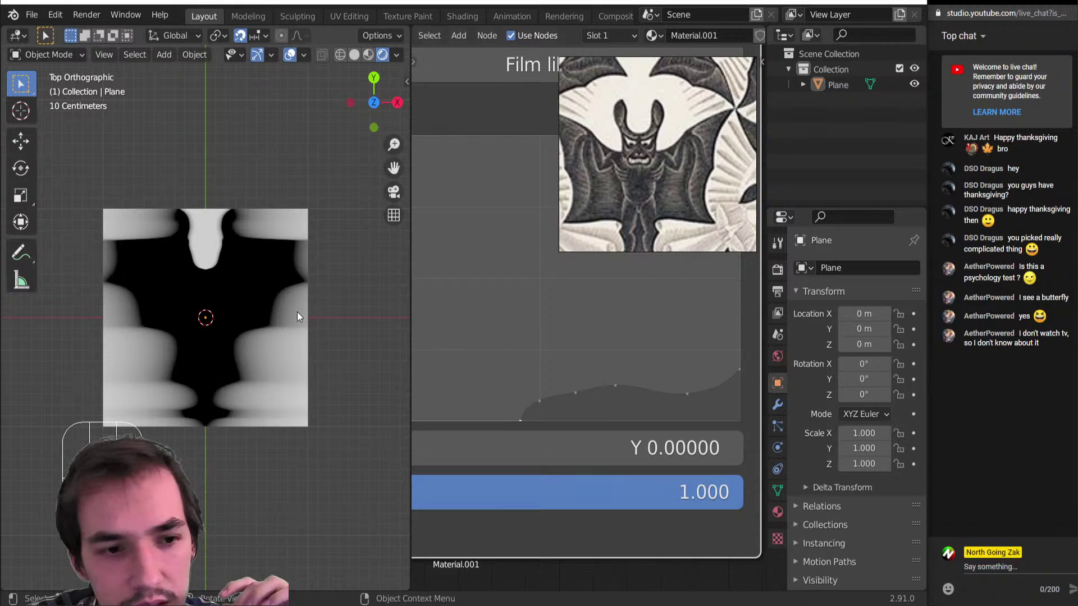
# Pull the point before the upper RGB curve's main hump down to Y 0, and delete the small bump point in front of it.
pyautogui.moveTo(576, 392); pyautogui.dragTo(576, 420)
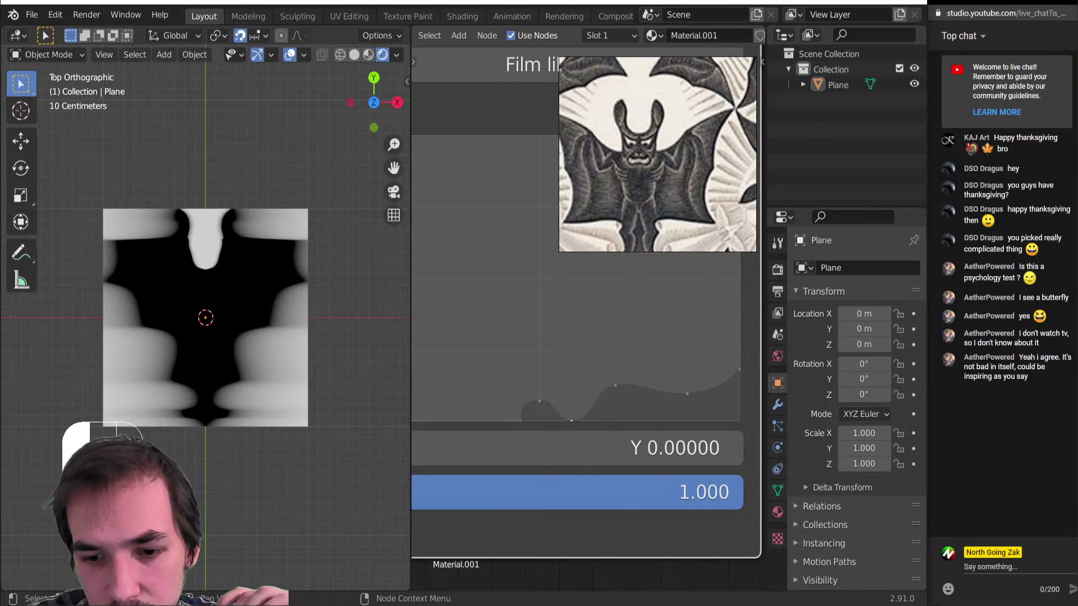
pyautogui.click(538, 401)
pyautogui.scroll(-4, 580, 316)
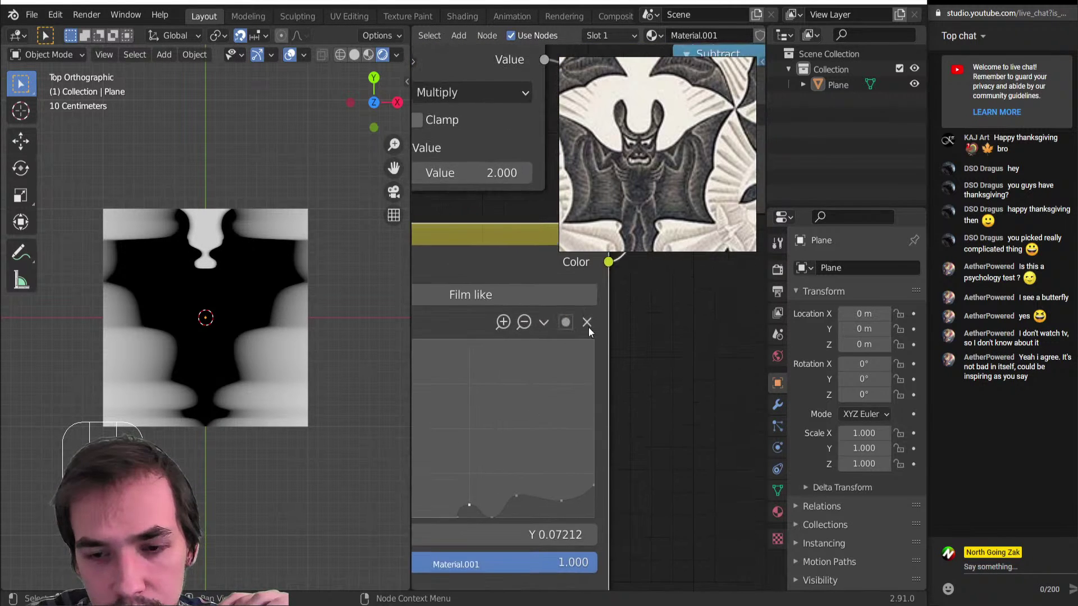
pyautogui.click(587, 323)
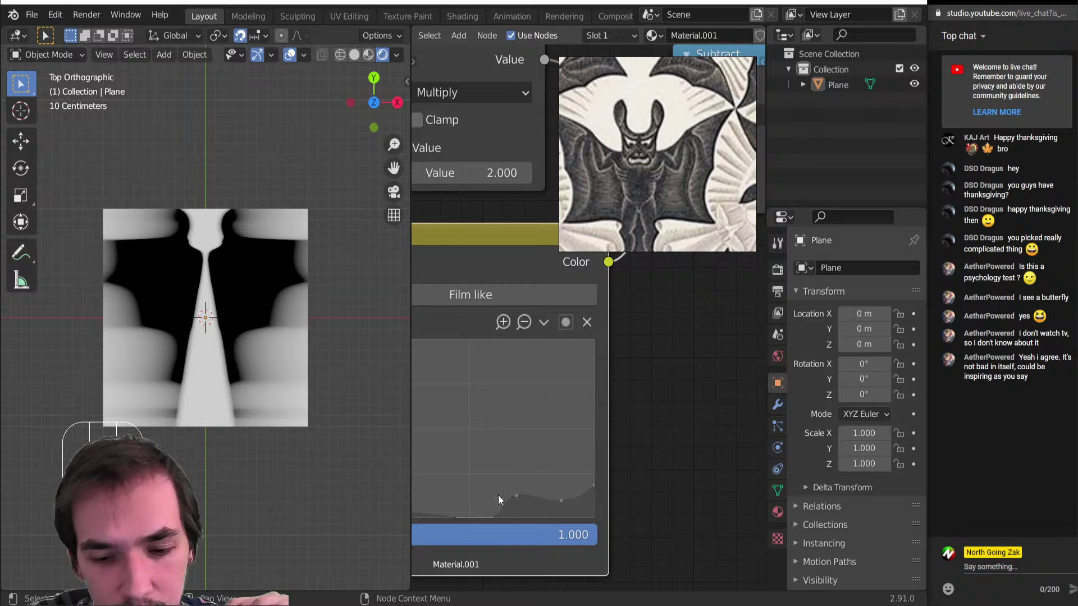
# Reshape the start of the upper RGB curve's hump, and place a point on it at about X 0.857, Y 0.106.
pyautogui.moveTo(430, 517); pyautogui.dragTo(534, 460, button='middle')
pyautogui.moveTo(558, 459); pyautogui.dragTo(559, 481)
pyautogui.rightClick(559, 481)
pyautogui.scroll(-7, 524, 410)
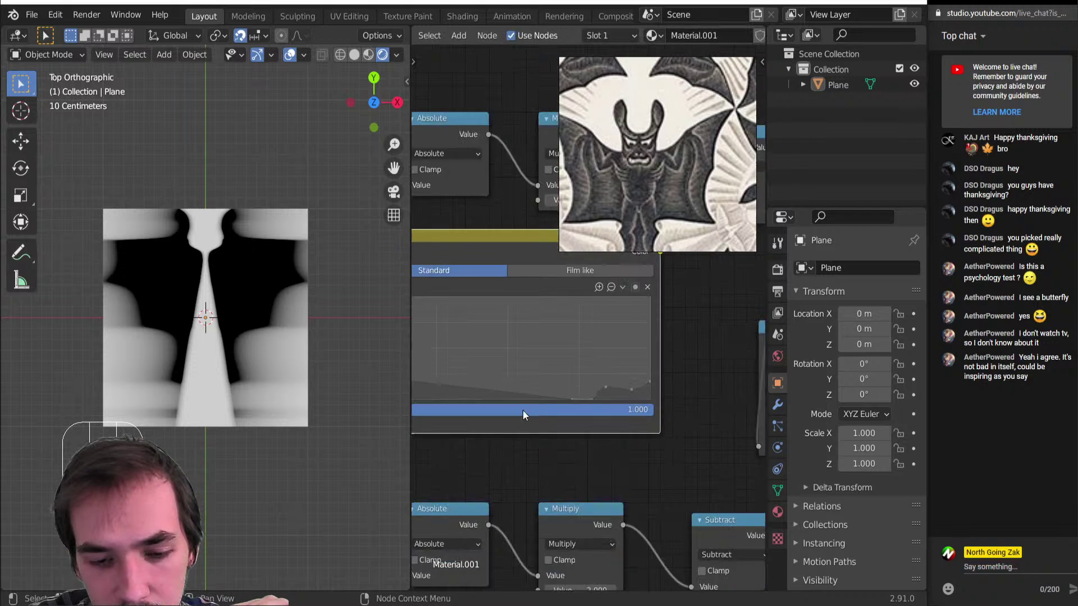
pyautogui.moveTo(524, 410); pyautogui.dragTo(611, 413, button='middle')
pyautogui.moveTo(661, 403); pyautogui.dragTo(699, 393)
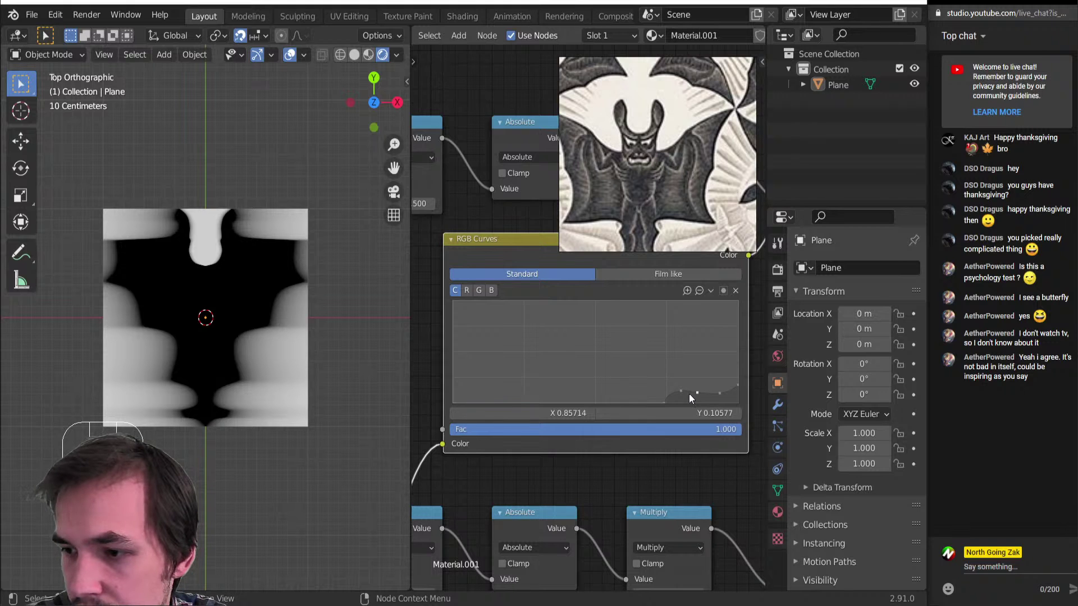
# Set the upper RGB curve's late dip point to about Y 0.101 and the point on its initial rise to about Y 0.106.
pyautogui.scroll(1, 647, 384)
pyautogui.moveTo(646, 381); pyautogui.dragTo(629, 360, button='middle')
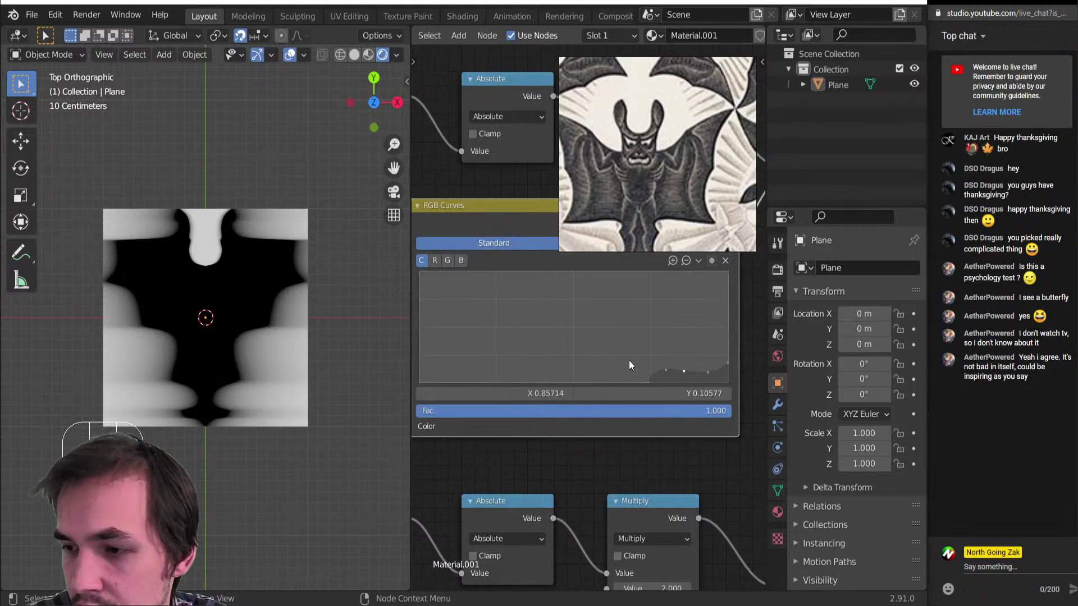
pyautogui.scroll(2, 634, 376)
pyautogui.scroll(-2, 635, 401)
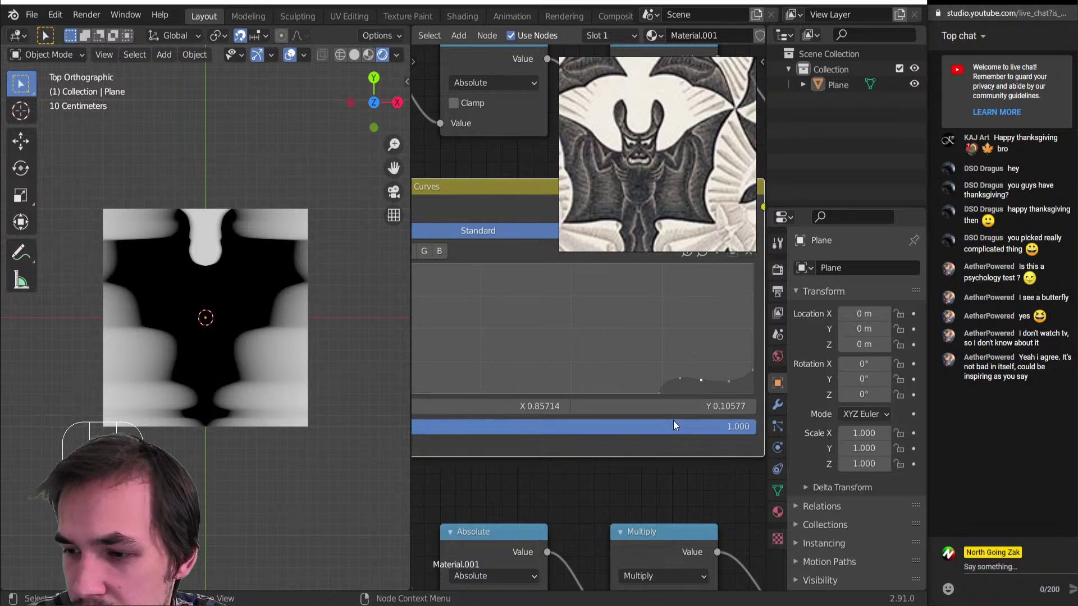
pyautogui.scroll(3, 674, 425)
pyautogui.scroll(-1, 696, 429)
pyautogui.click(604, 395)
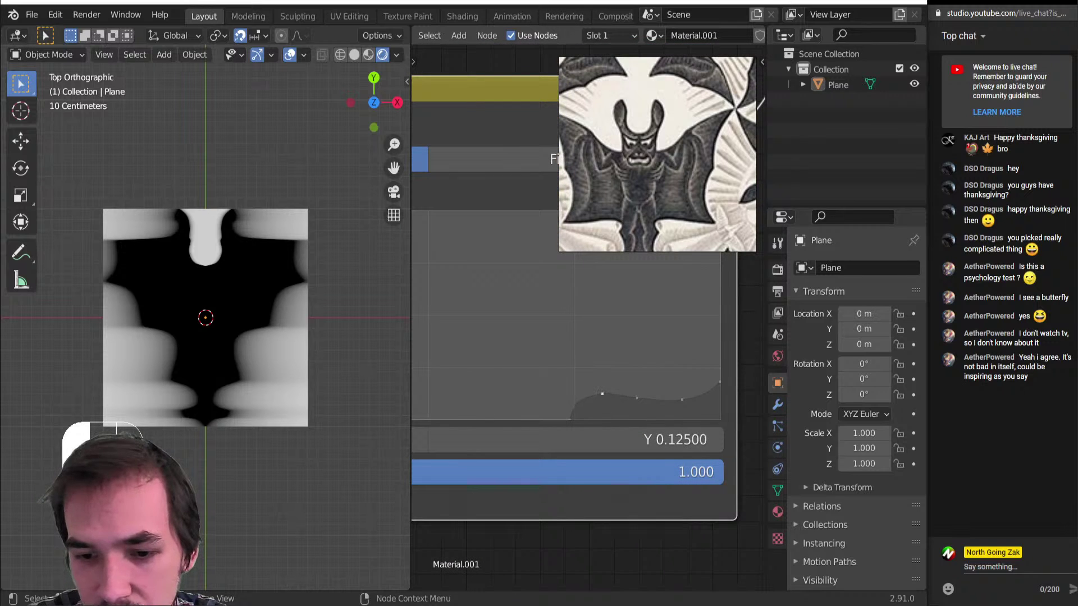
pyautogui.moveTo(646, 400); pyautogui.dragTo(692, 399)
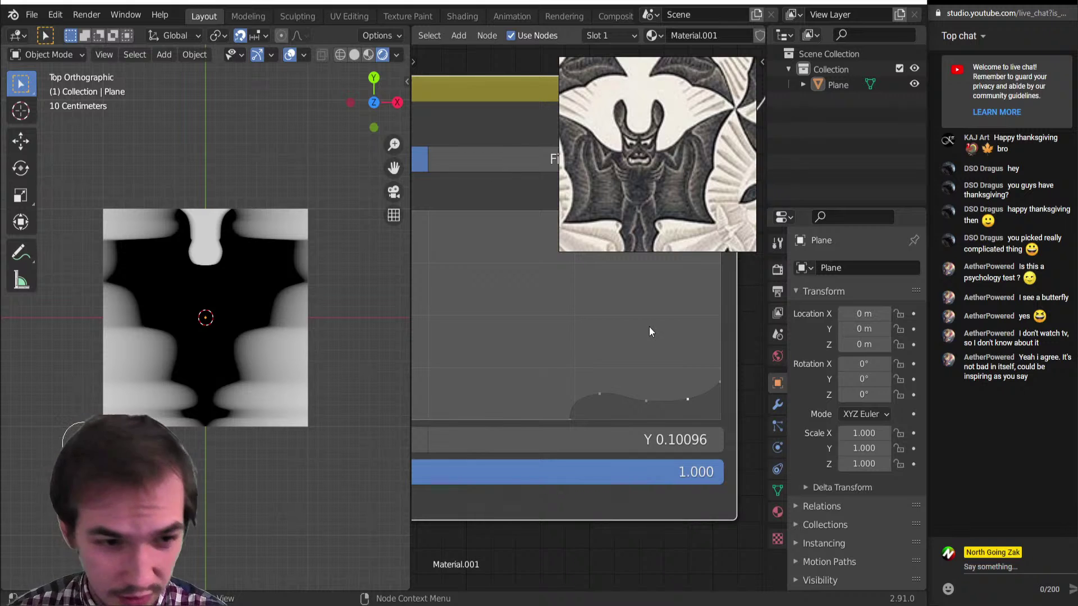
pyautogui.moveTo(650, 403); pyautogui.dragTo(599, 398)
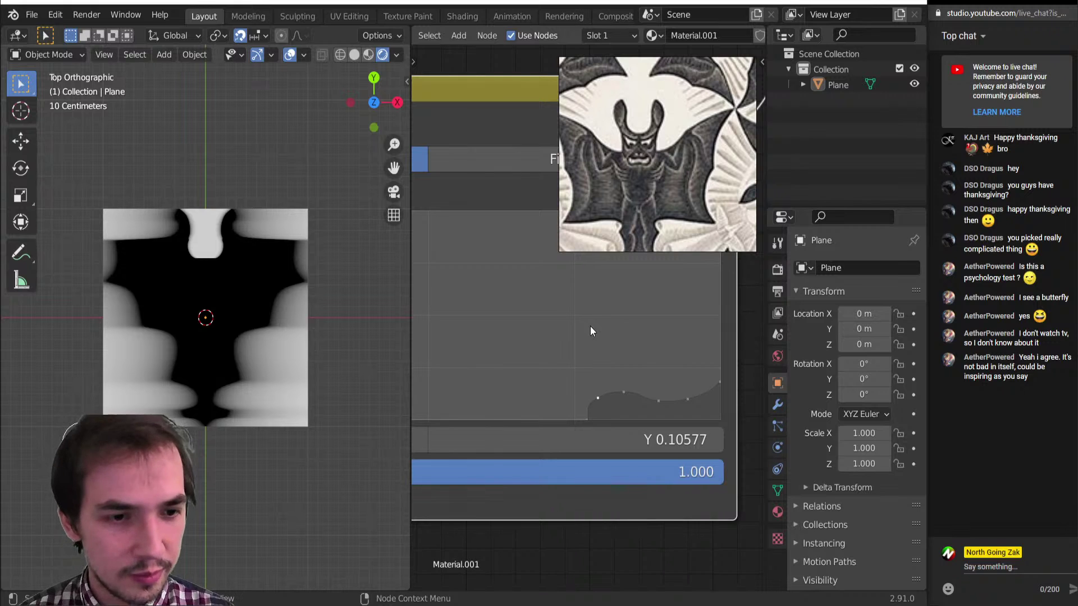
# Move the Material Output node and the collapsed node above it clear of the Screen mix node.
pyautogui.scroll(-5, 638, 331)
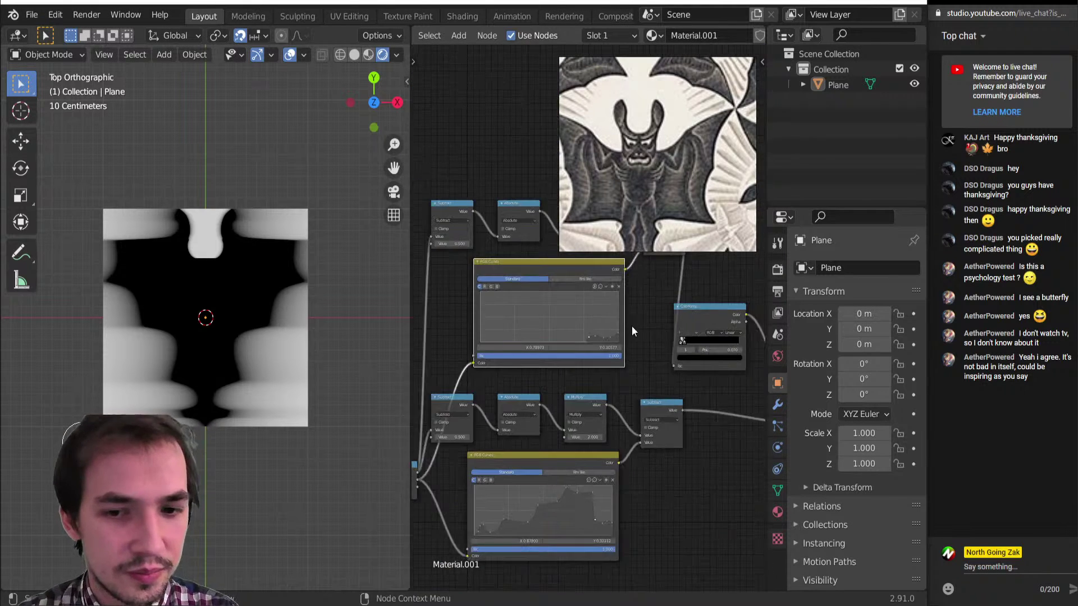
pyautogui.scroll(-4, 631, 326)
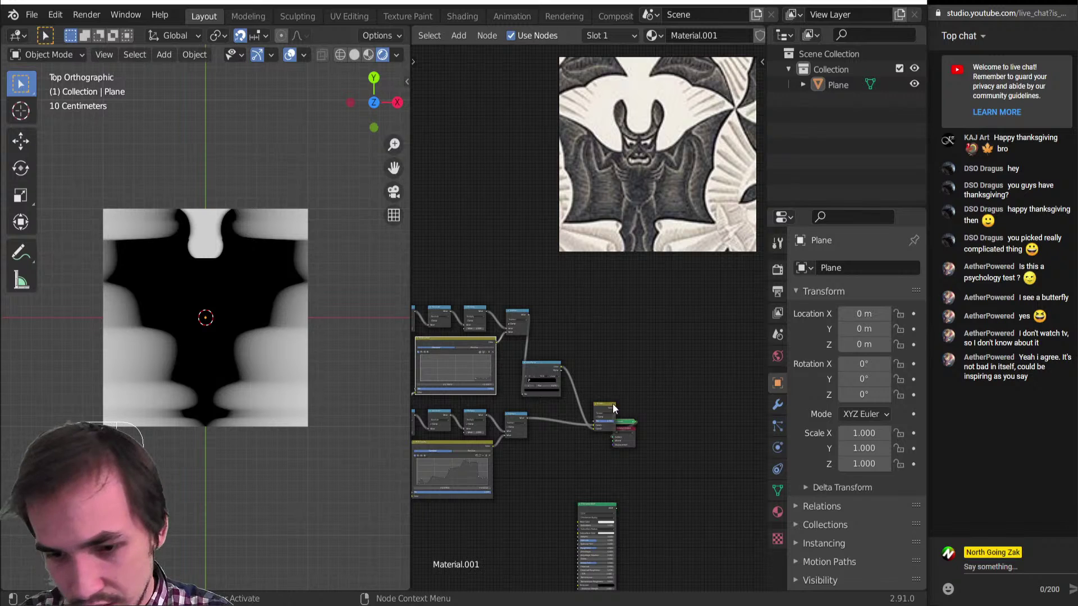
pyautogui.scroll(3, 587, 403)
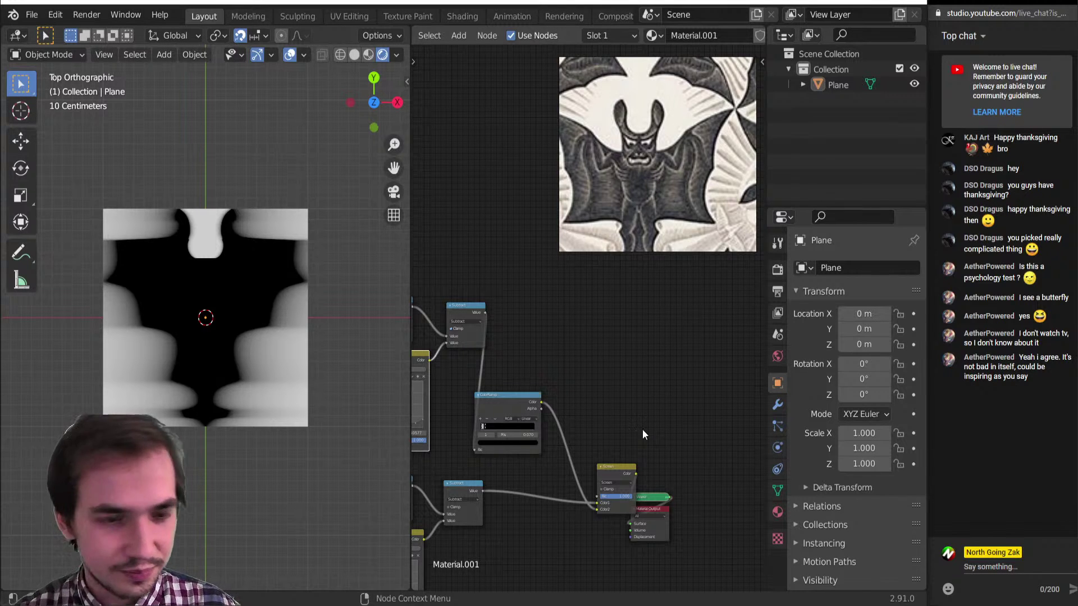
pyautogui.scroll(-4, 602, 378)
pyautogui.scroll(4, 613, 413)
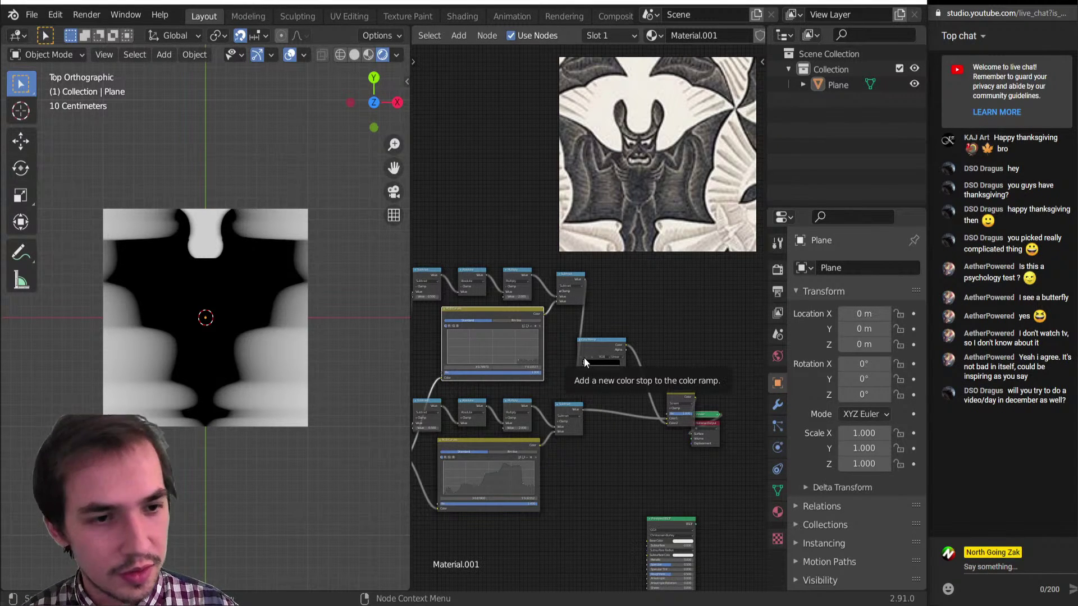
pyautogui.scroll(5, 571, 407)
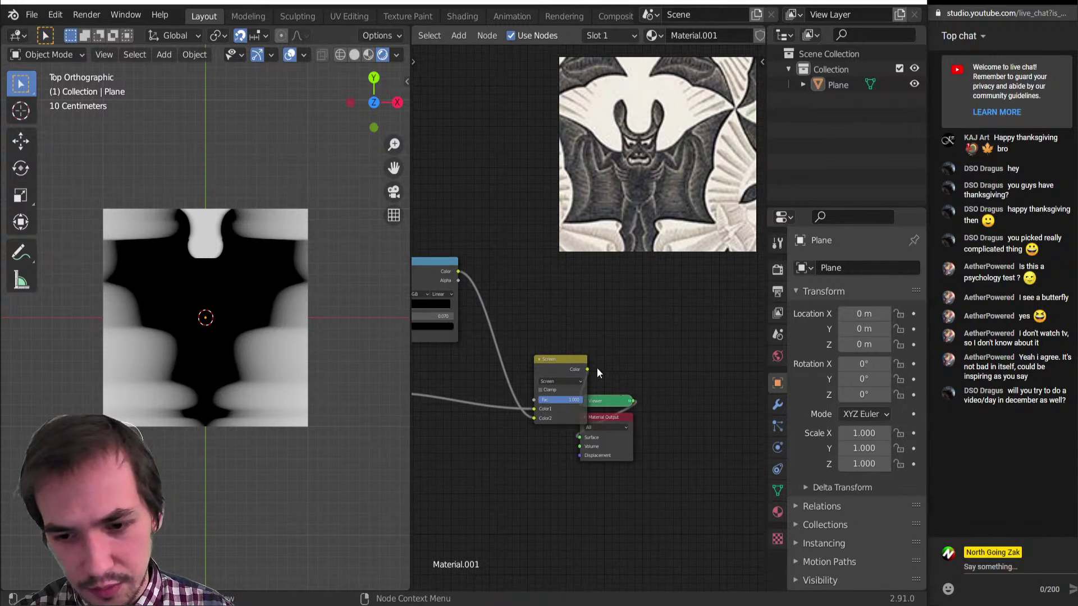
pyautogui.scroll(-2, 629, 461)
pyautogui.press('g')
pyautogui.click(666, 432)
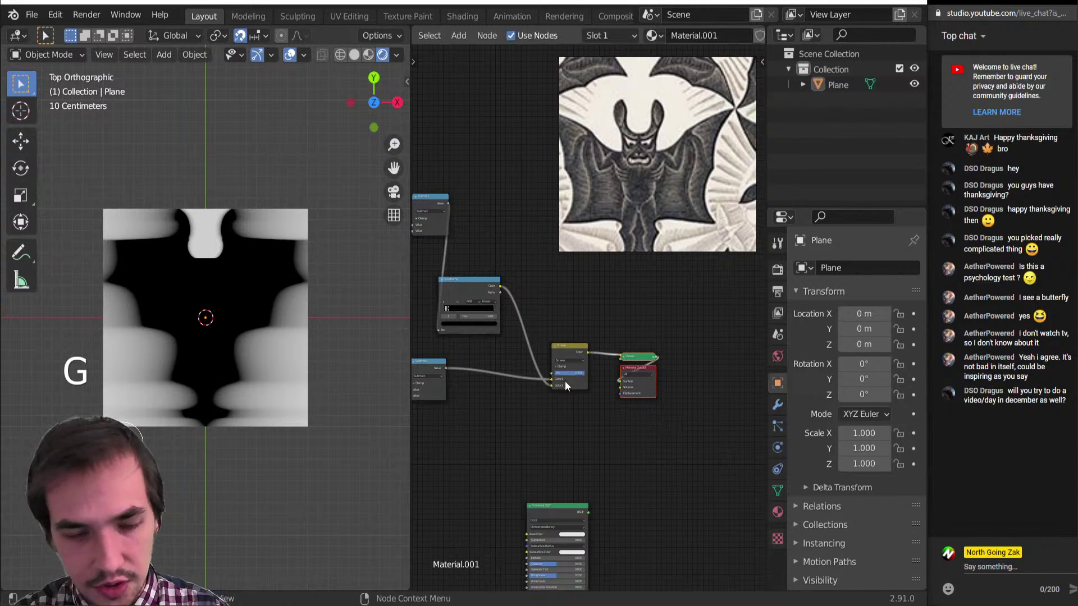
# Duplicate the upper branch's Subtract, Absolute, Multiply, Subtract and RGB Curves nodes with their input links kept, placing the copy above the original.
pyautogui.scroll(4, 487, 333)
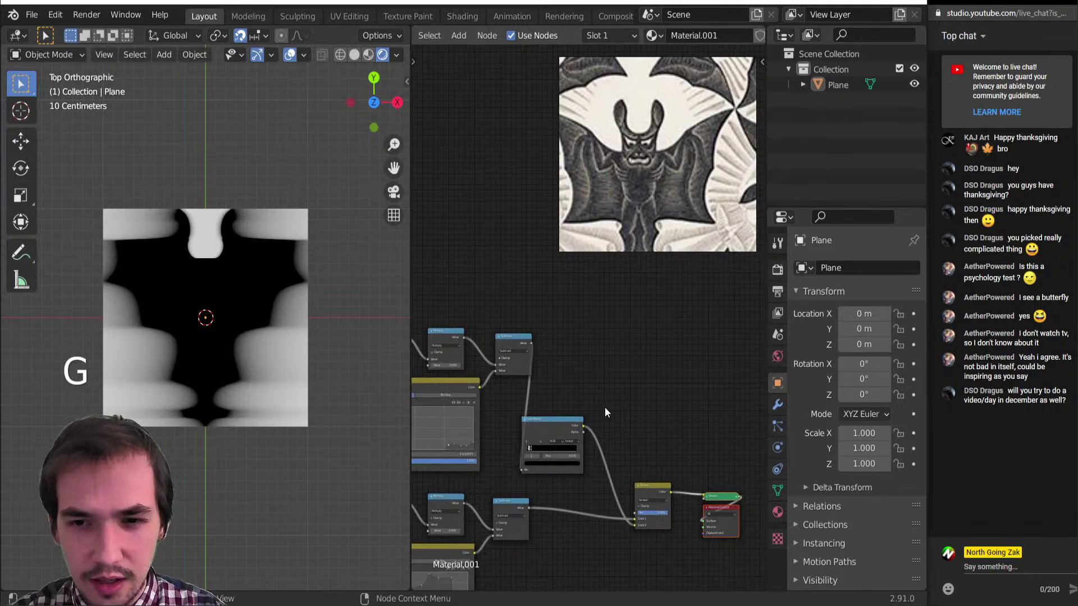
pyautogui.scroll(-3, 591, 360)
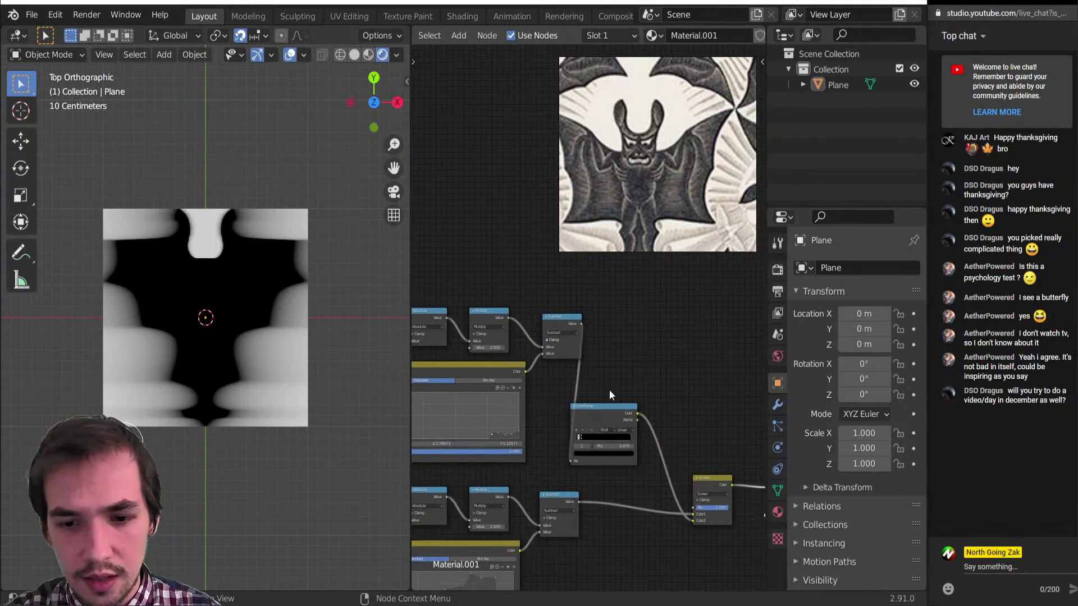
pyautogui.scroll(-3, 598, 335)
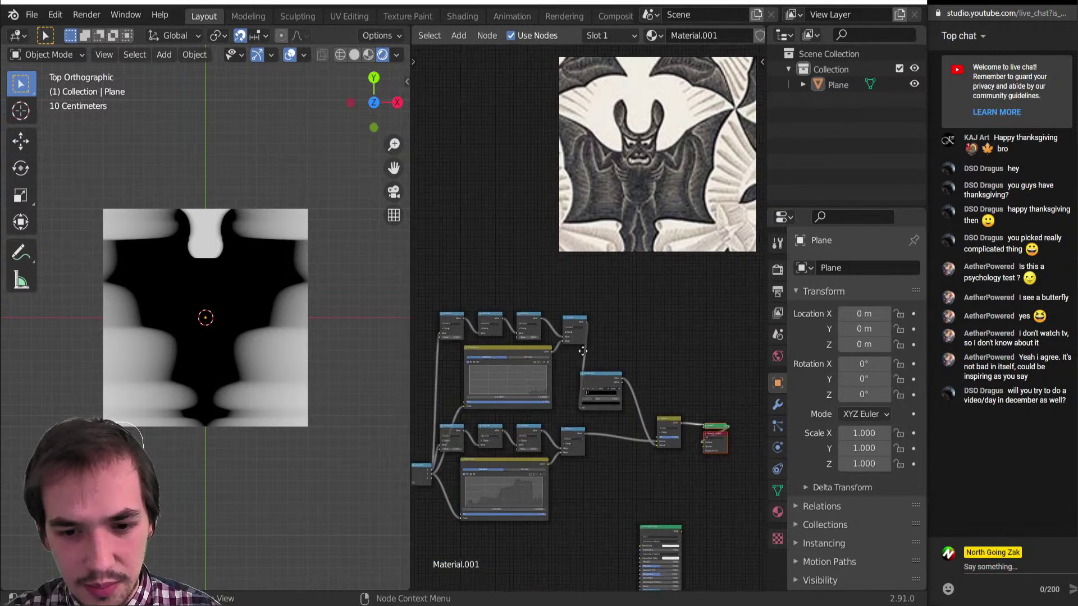
pyautogui.moveTo(549, 361); pyautogui.dragTo(626, 372, button='middle')
pyautogui.scroll(3, 625, 372)
pyautogui.moveTo(587, 340); pyautogui.dragTo(622, 392, button='middle')
pyautogui.scroll(-3, 589, 318)
pyautogui.moveTo(488, 307); pyautogui.dragTo(673, 417)
pyautogui.hotkey('shift', 'ctrl', 'd')
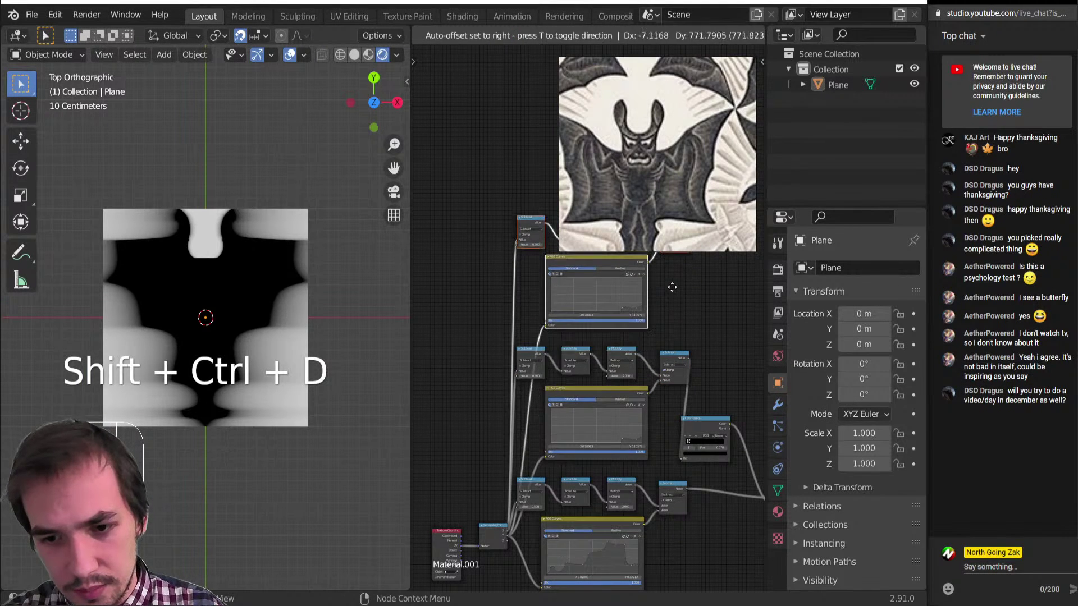
pyautogui.click(672, 285)
# Preview the clamped Subtract node at the end of the duplicated branch on the plane.
pyautogui.moveTo(668, 262); pyautogui.dragTo(605, 371, button='middle')
pyautogui.scroll(3, 606, 371)
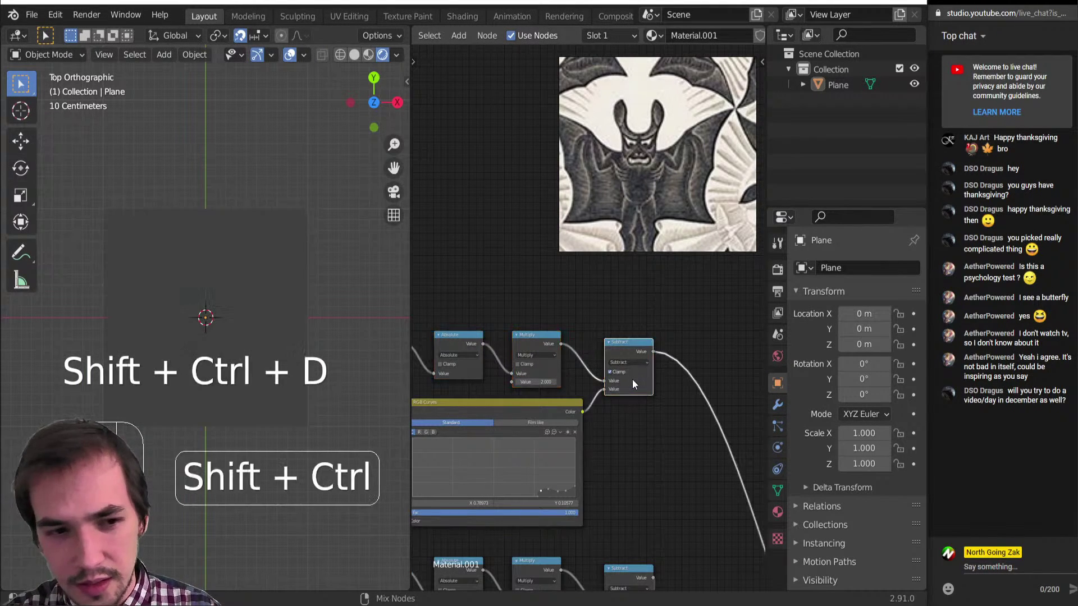
pyautogui.keyDown('ctrl'); pyautogui.keyDown('shift'); pyautogui.click(633, 380); pyautogui.keyUp('shift'); pyautogui.keyUp('ctrl')
pyautogui.scroll(2, 602, 399)
pyautogui.moveTo(516, 375); pyautogui.dragTo(671, 332, button='middle')
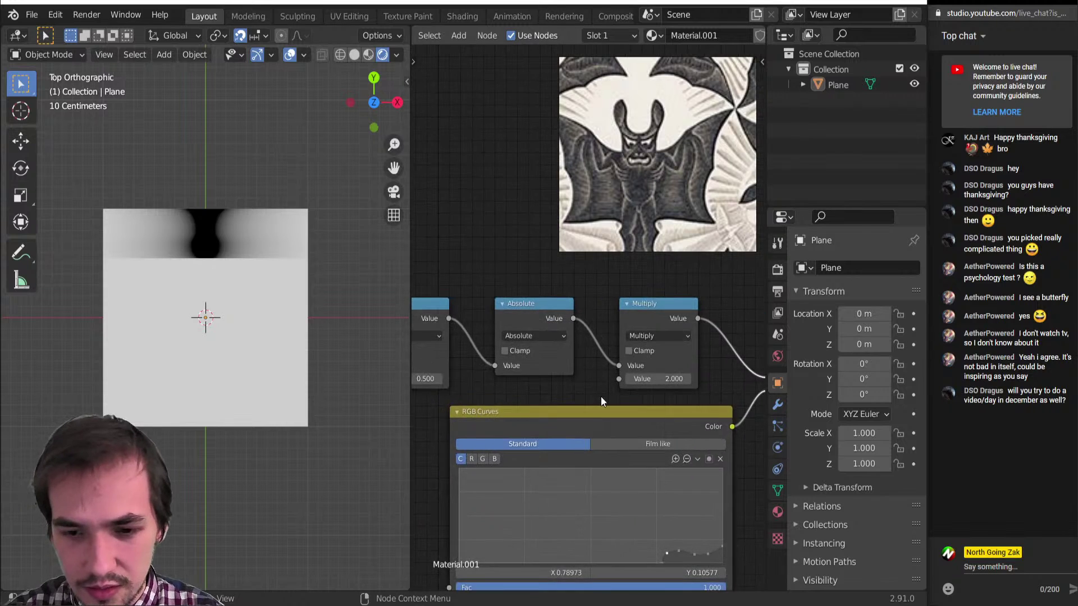
# Delete the points forming the hump and dip in the duplicated RGB curve, including any stray point added meanwhile.
pyautogui.scroll(-4, 601, 397)
pyautogui.moveTo(617, 451); pyautogui.dragTo(587, 339, button='middle')
pyautogui.scroll(6, 588, 337)
pyautogui.click(702, 327)
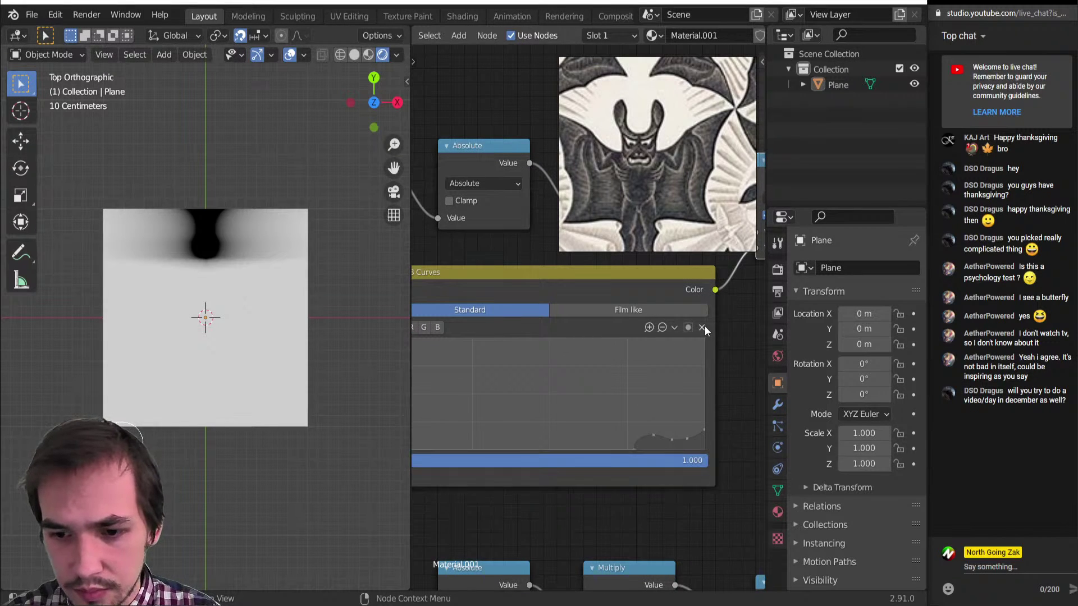
pyautogui.click(654, 435)
pyautogui.click(700, 327)
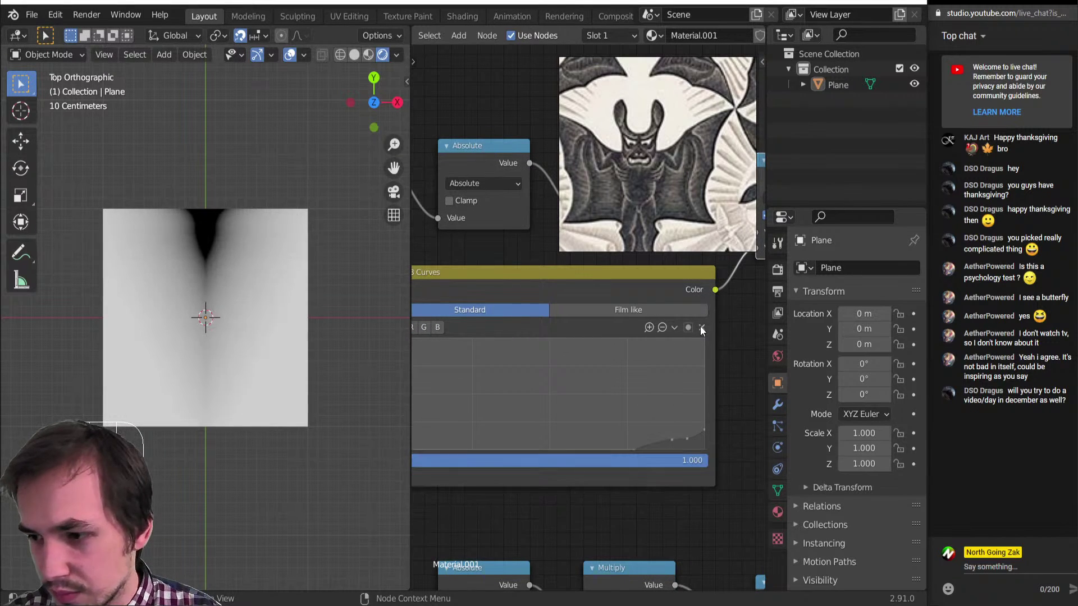
pyautogui.click(674, 438)
pyautogui.click(703, 328)
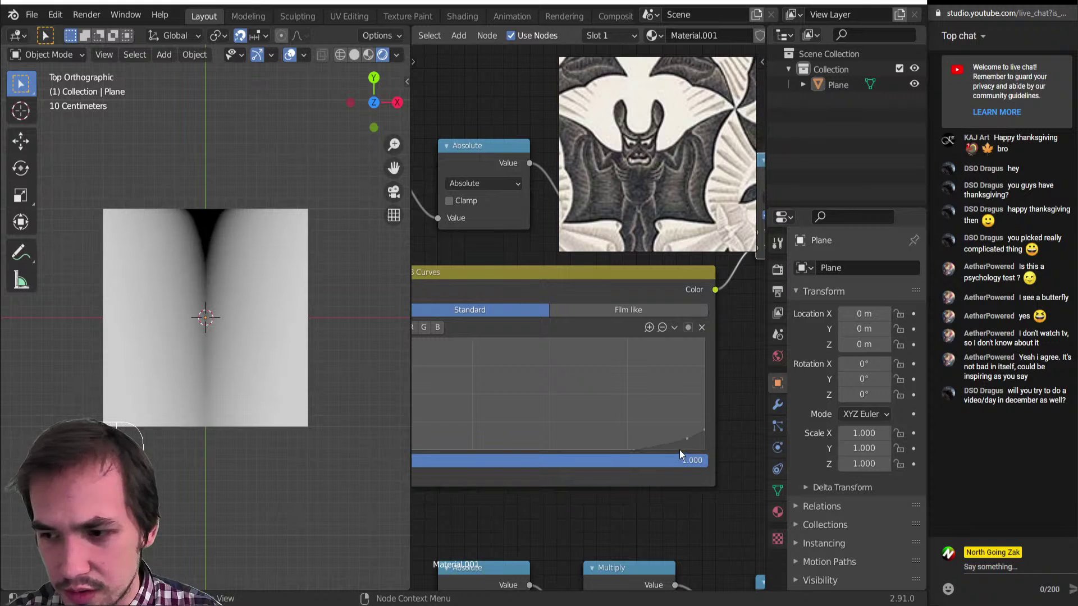
pyautogui.click(680, 448)
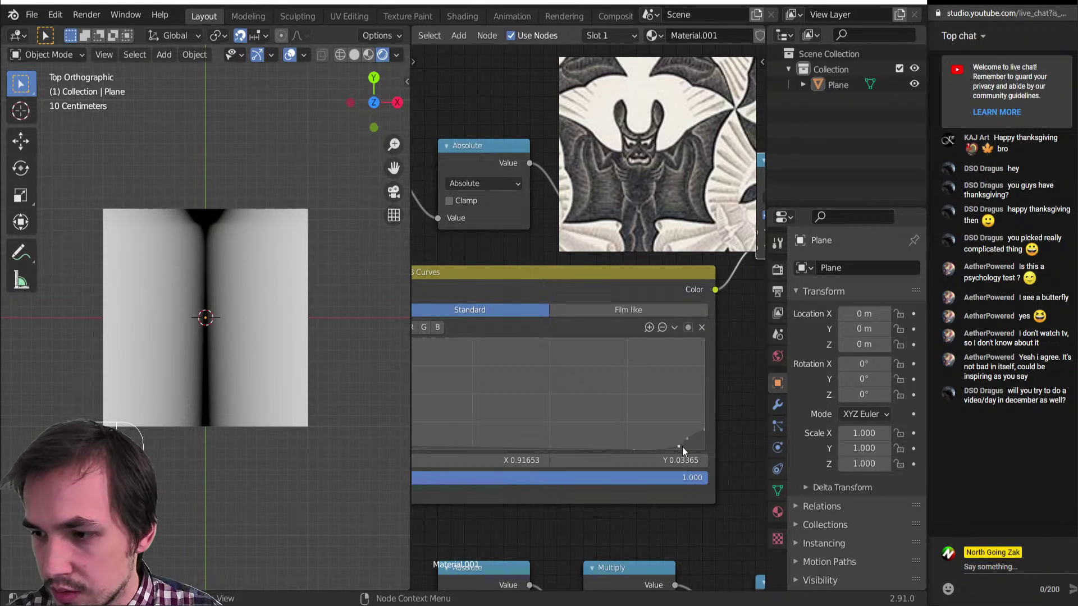
pyautogui.click(701, 328)
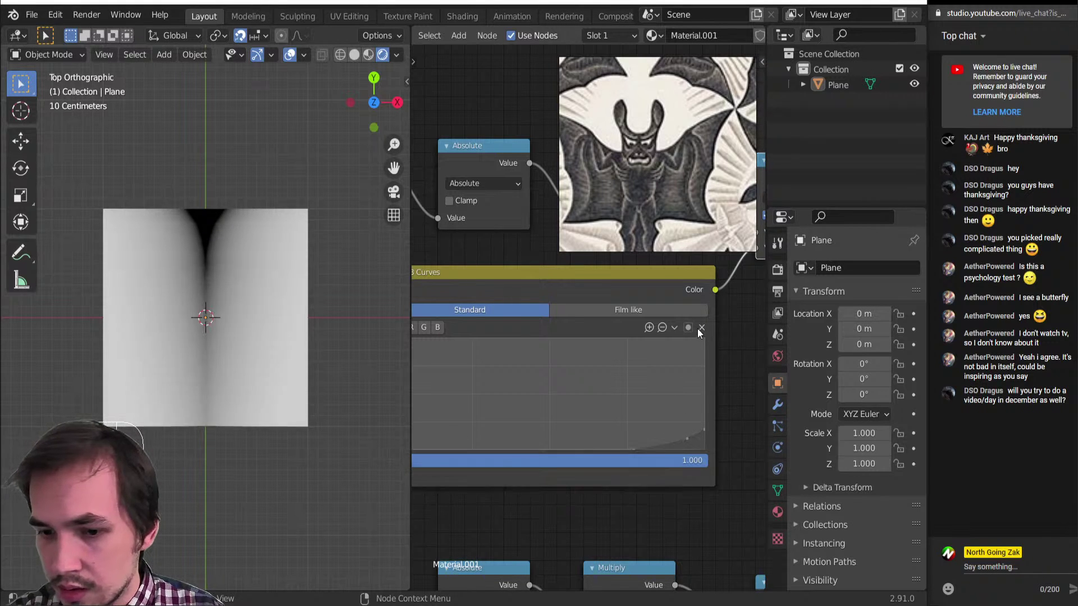
pyautogui.click(688, 440)
pyautogui.click(703, 325)
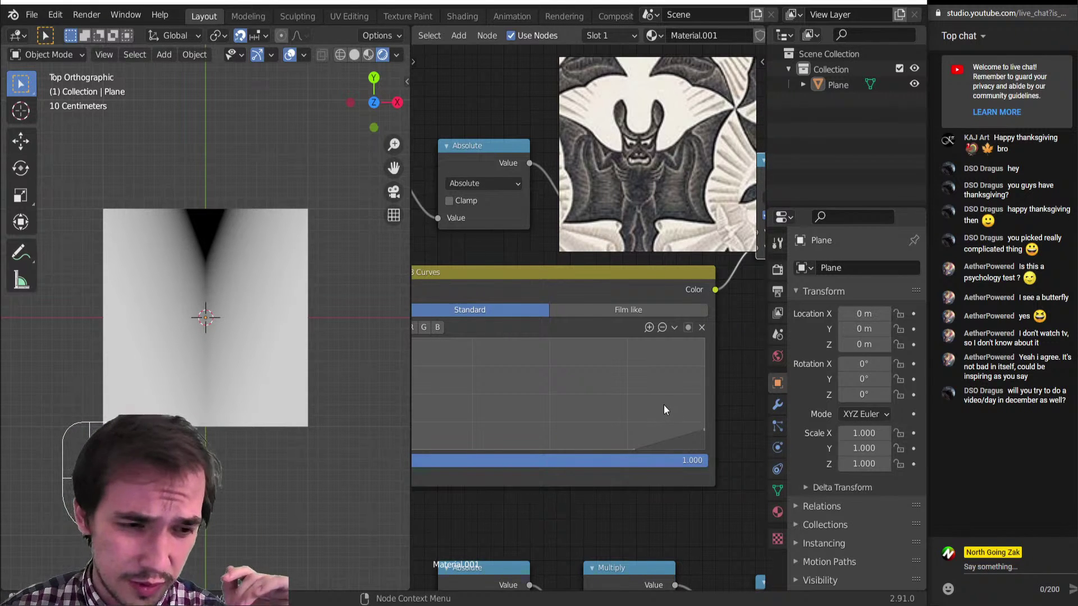
# Set the duplicated RGB curve's start to X 0, Y 0 and its end point to X 1, Y 1.
pyautogui.scroll(-2, 585, 432)
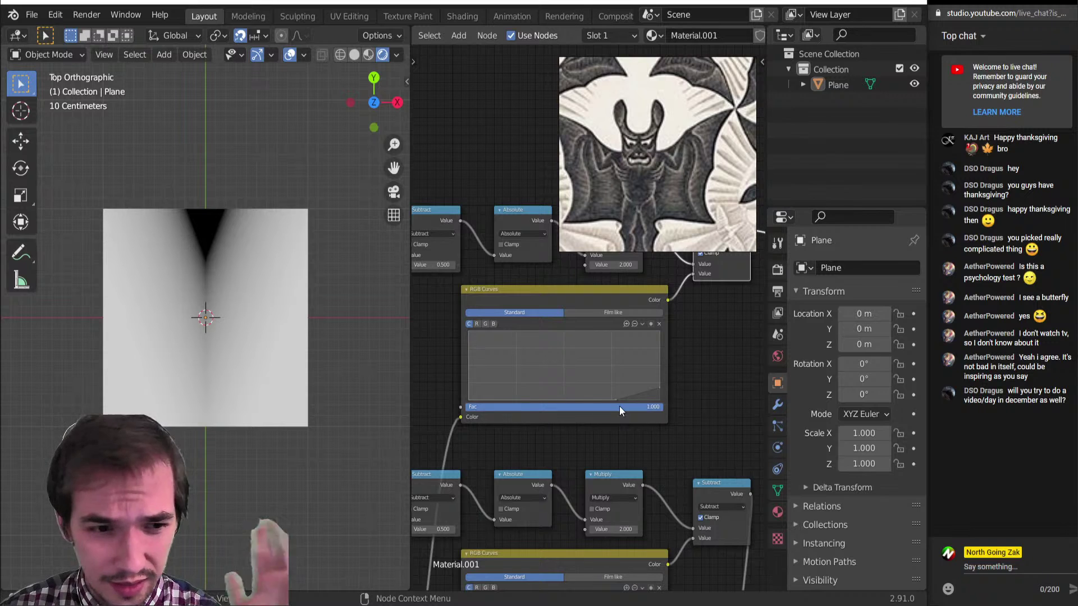
pyautogui.moveTo(615, 400); pyautogui.dragTo(465, 401)
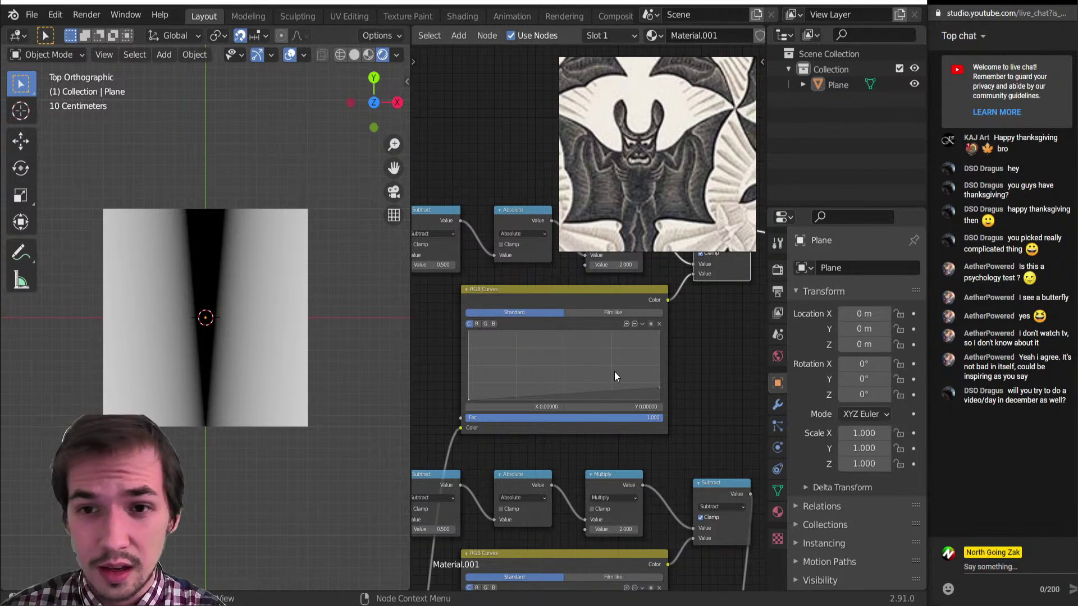
pyautogui.moveTo(658, 389); pyautogui.dragTo(663, 330)
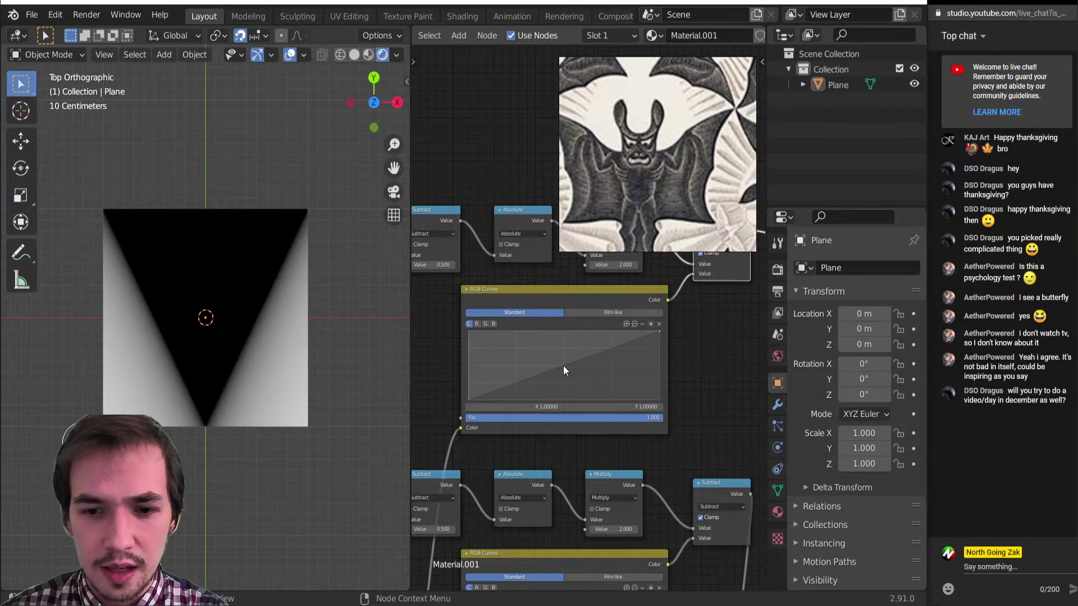
# Shape a steep rise in the duplicated curve with a lower point at about X 0.655, Y 0.149, and delete the superfluous point beside it.
pyautogui.moveTo(564, 366); pyautogui.dragTo(595, 389)
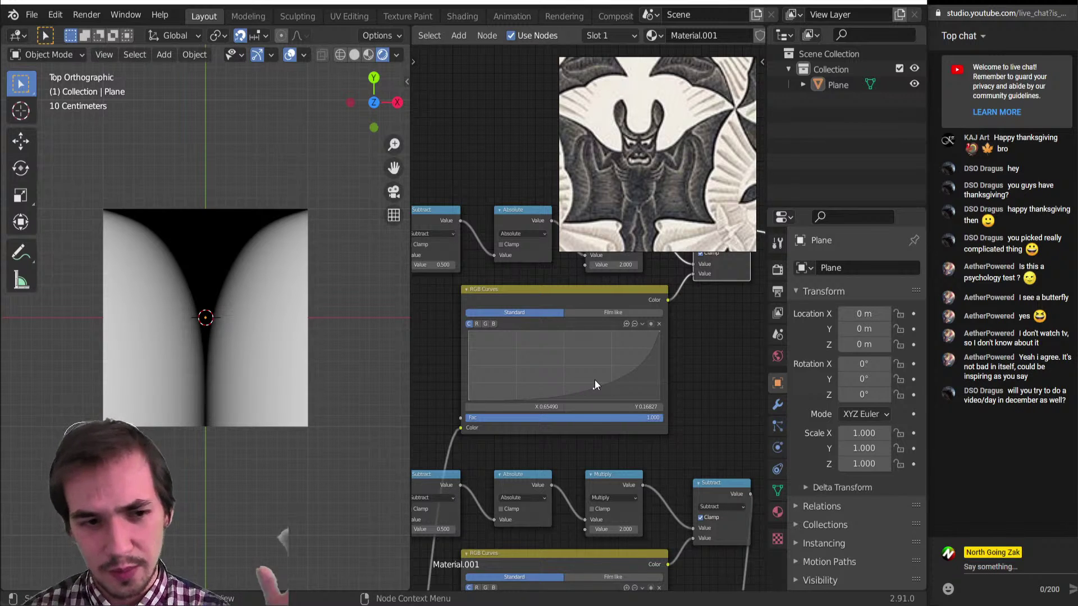
pyautogui.moveTo(579, 388)
pyautogui.mouseDown()
pyautogui.moveTo(624, 365)
pyautogui.moveTo(605, 362)
pyautogui.moveTo(594, 376)
pyautogui.mouseUp()
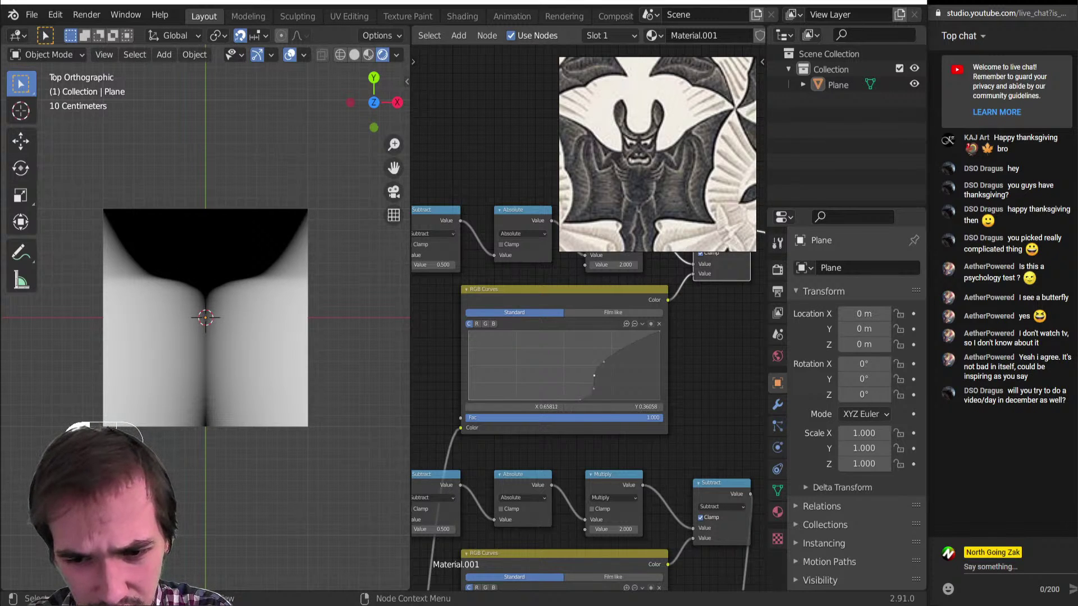
pyautogui.click(594, 389)
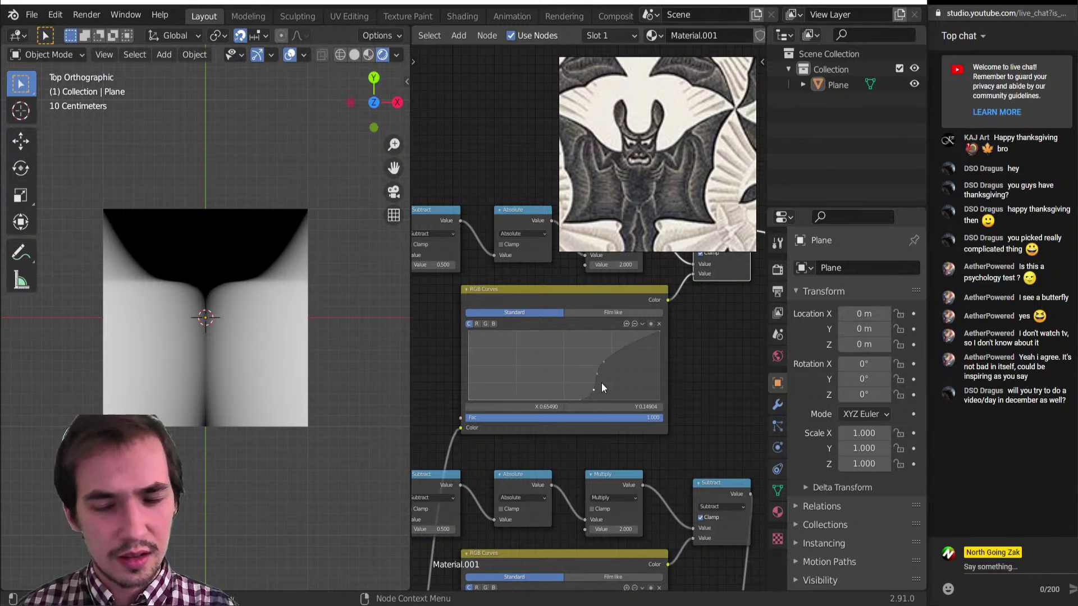
pyautogui.press('g')
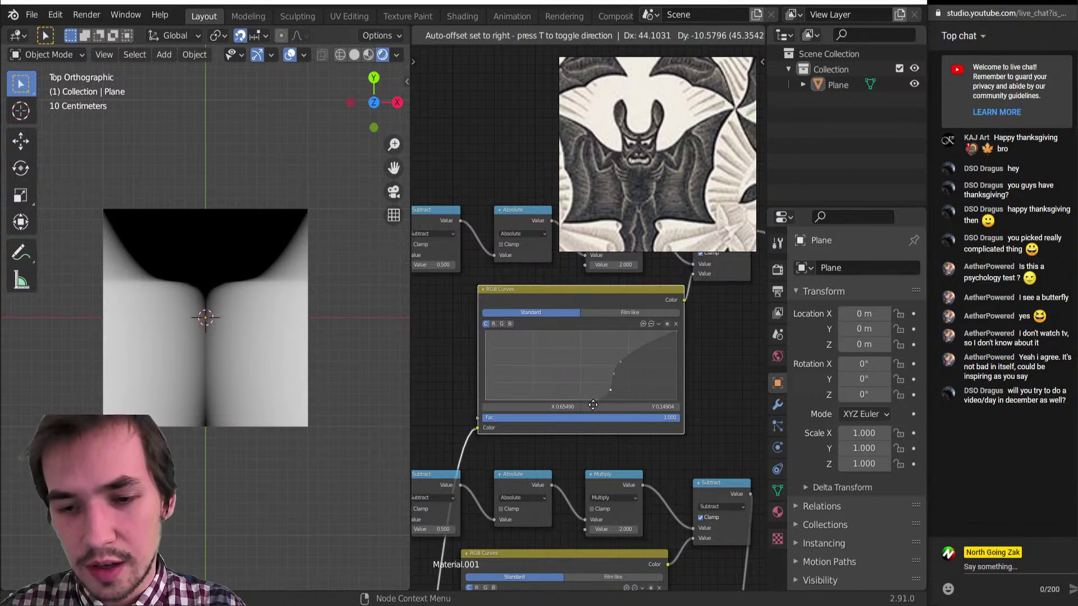
pyautogui.moveTo(593, 405); pyautogui.dragTo(594, 378)
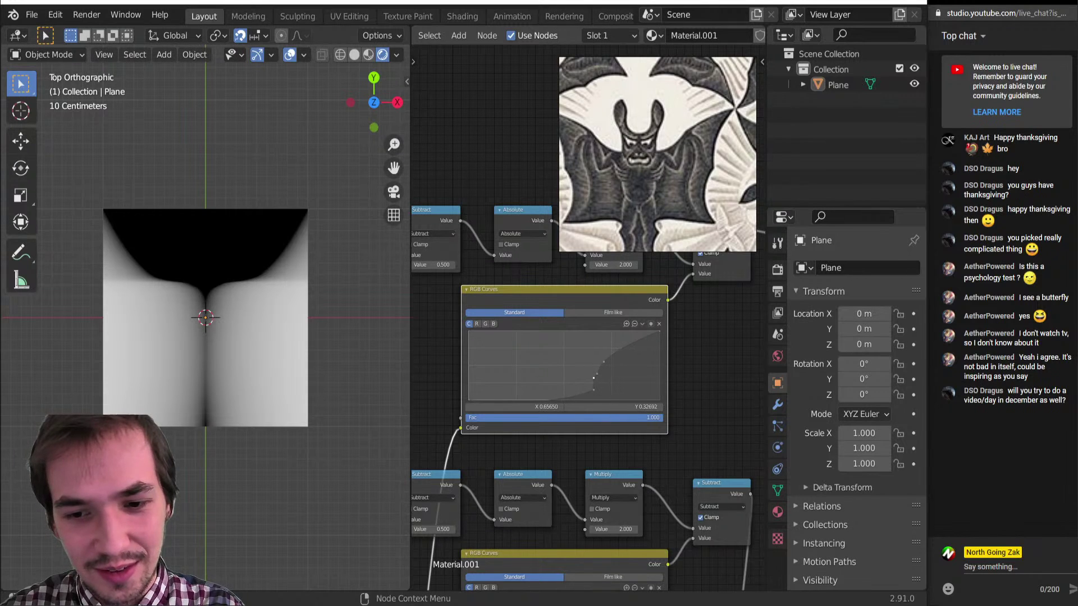
pyautogui.click(659, 324)
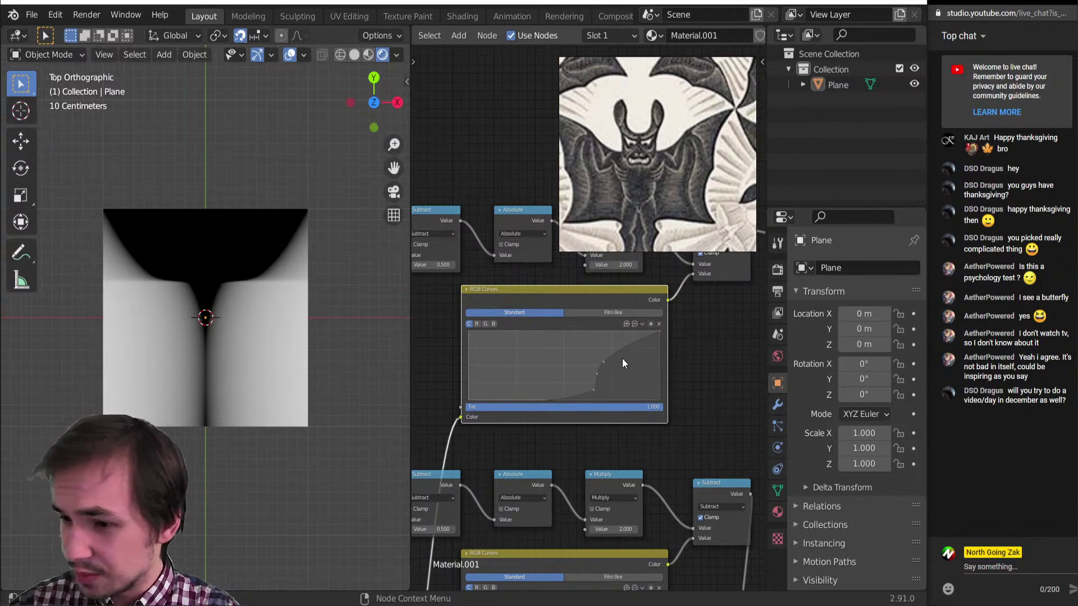
# Place a base point at about X 0.637, Y 0 on the duplicated curve and move the rise's lower point to about X 0.640, Y 0.163.
pyautogui.press('KP_Decimal')
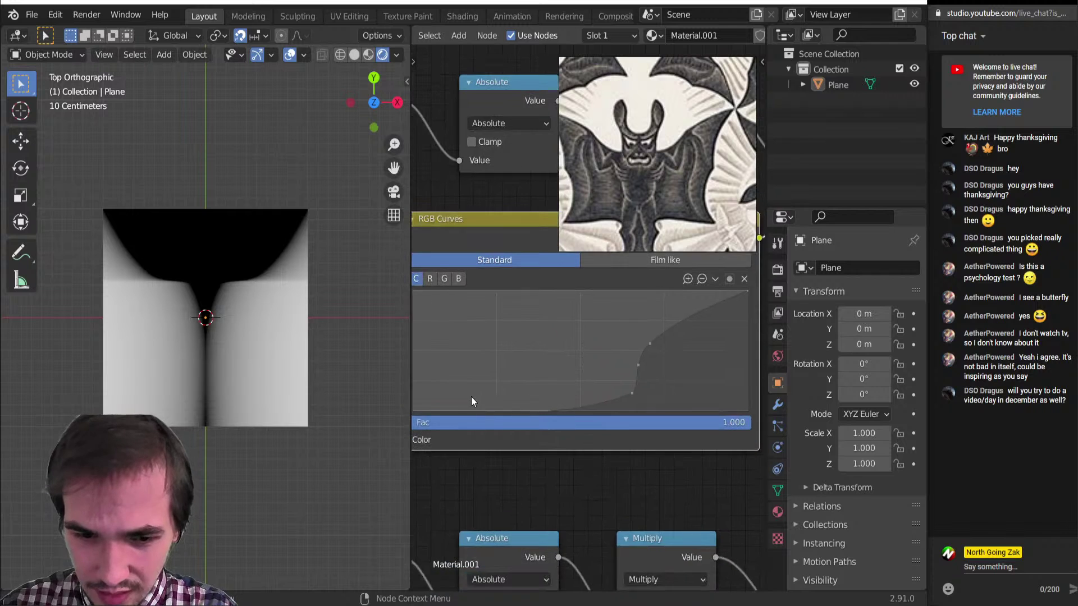
pyautogui.scroll(-2, 470, 397)
pyautogui.moveTo(461, 385); pyautogui.dragTo(616, 385)
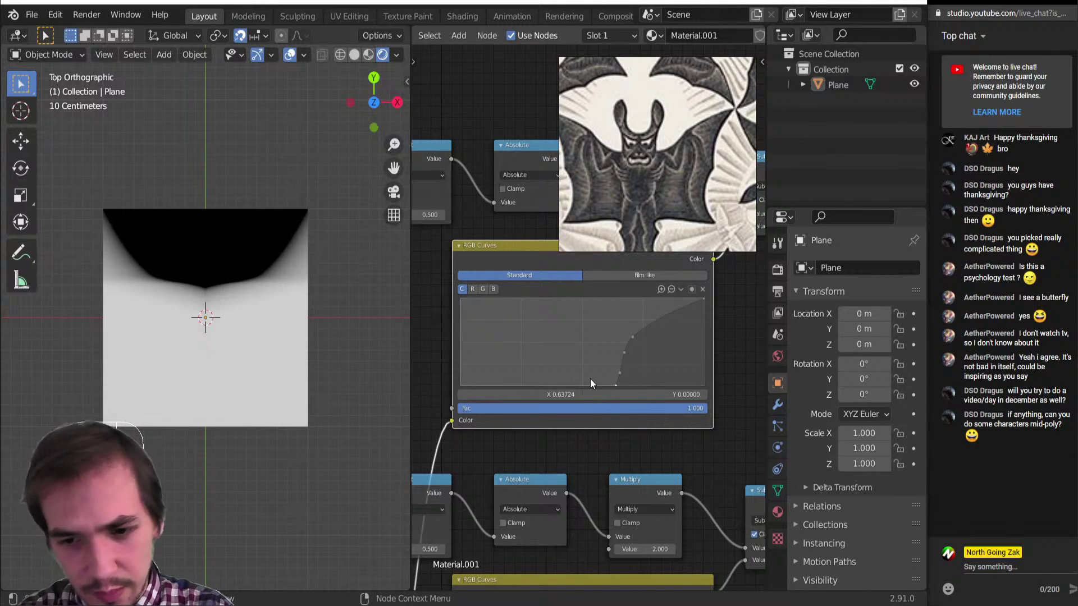
pyautogui.click(624, 352)
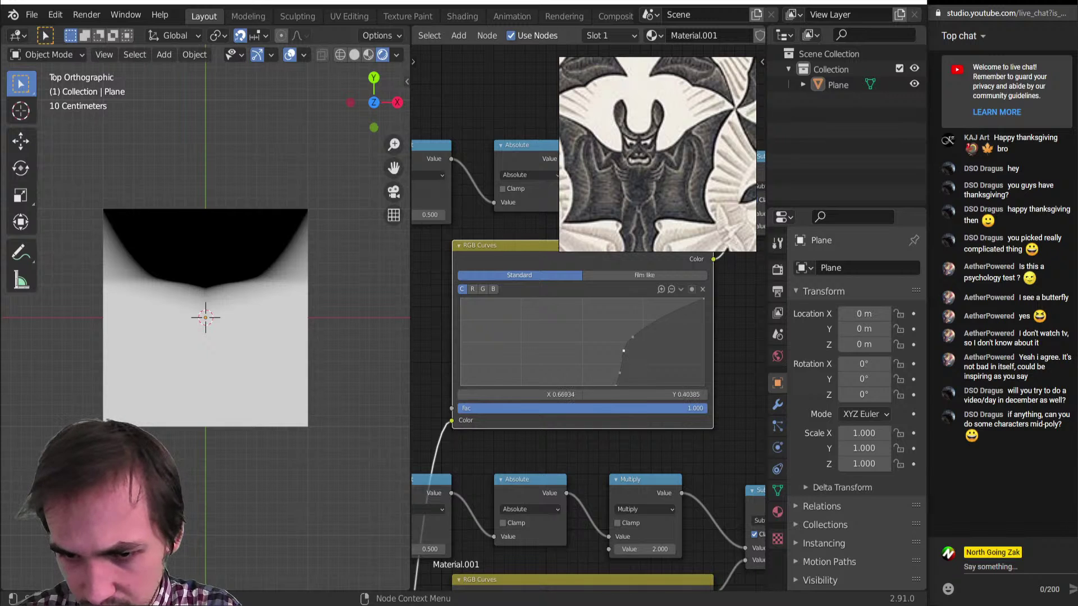
pyautogui.moveTo(622, 350); pyautogui.dragTo(618, 370)
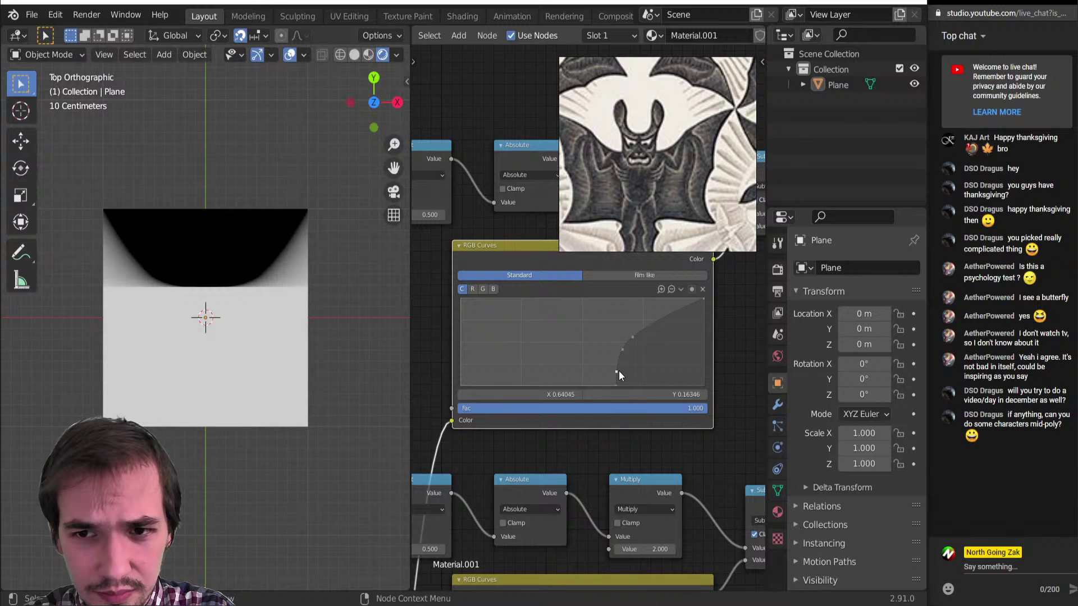
# Reshape the rise with a knee point at about X 0.679, Y 0.389, and move its base point to about X 0.657, Y 0.
pyautogui.click(633, 337)
pyautogui.scroll(2, 640, 346)
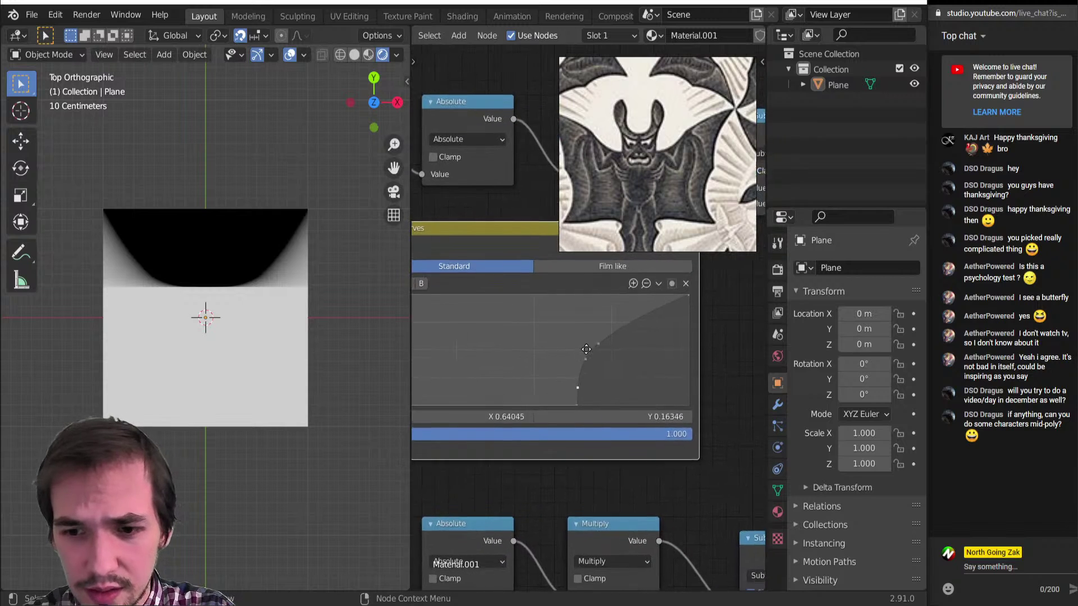
pyautogui.moveTo(592, 344)
pyautogui.mouseDown()
pyautogui.moveTo(632, 338)
pyautogui.moveTo(584, 365)
pyautogui.mouseUp()
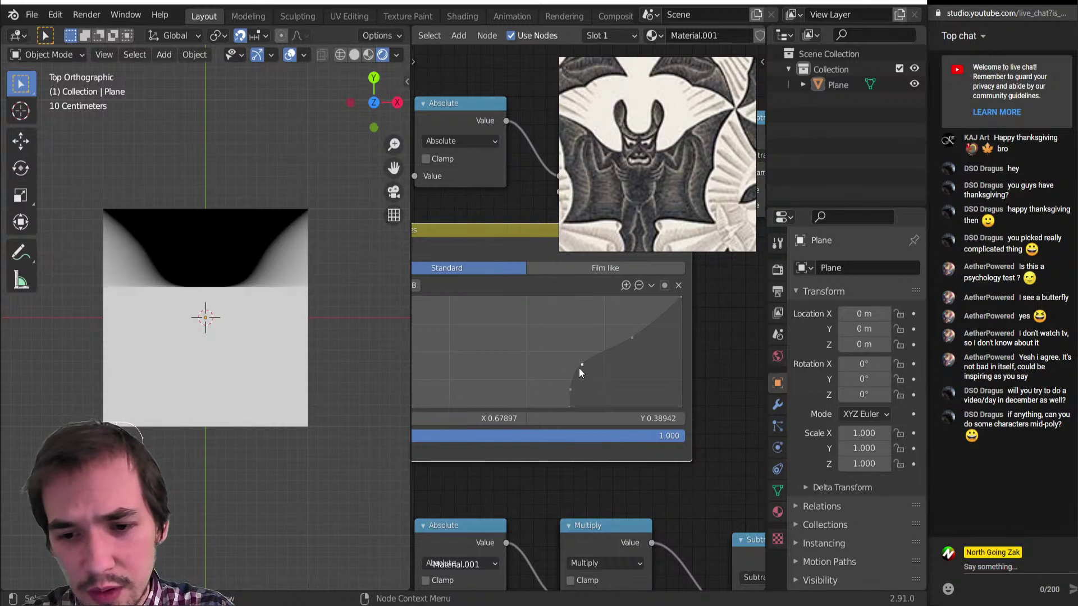
pyautogui.moveTo(568, 405)
pyautogui.mouseDown()
pyautogui.moveTo(575, 395)
pyautogui.moveTo(578, 409)
pyautogui.moveTo(563, 408)
pyautogui.mouseUp()
pyautogui.press('g')
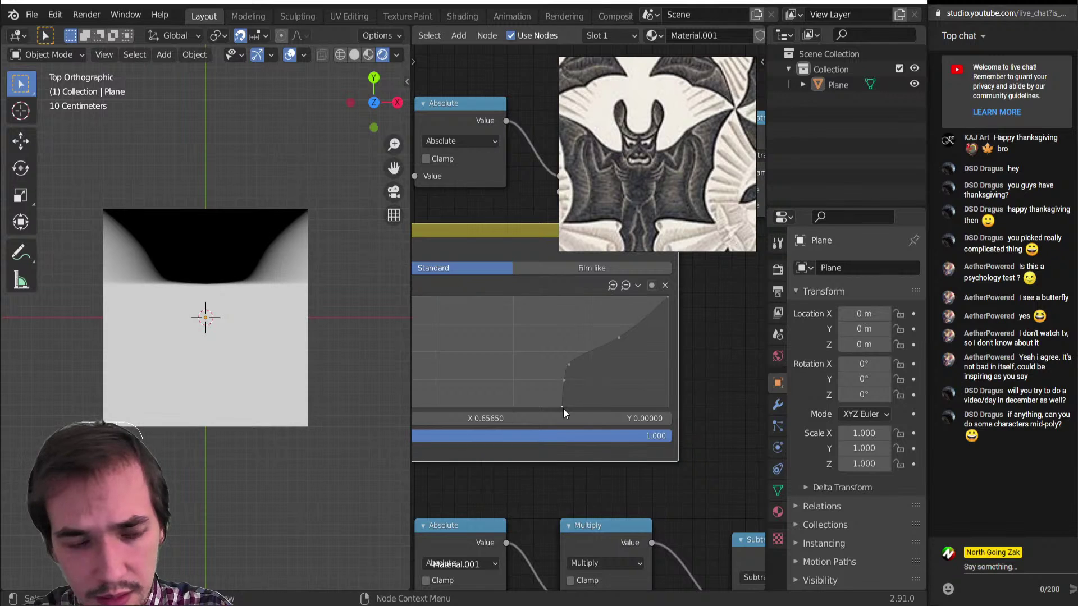
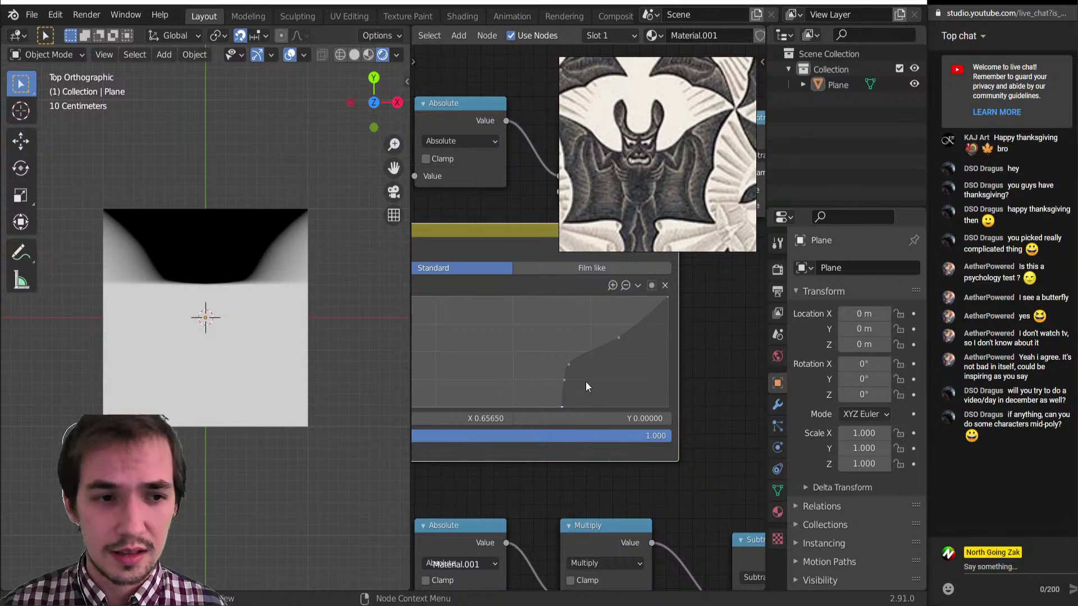
# Flatten the rise into a slope with points at about X 0.698, Y 0.154 and X 0.734, Y 0.341.
pyautogui.scroll(2, 586, 387)
pyautogui.moveTo(581, 412); pyautogui.dragTo(589, 446)
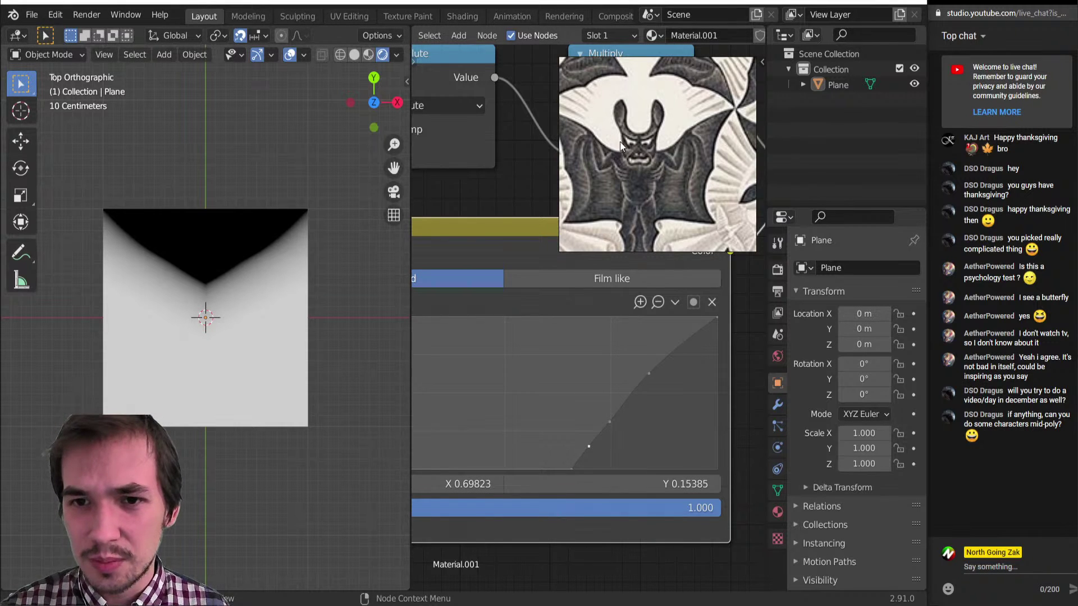
pyautogui.scroll(-3, 622, 388)
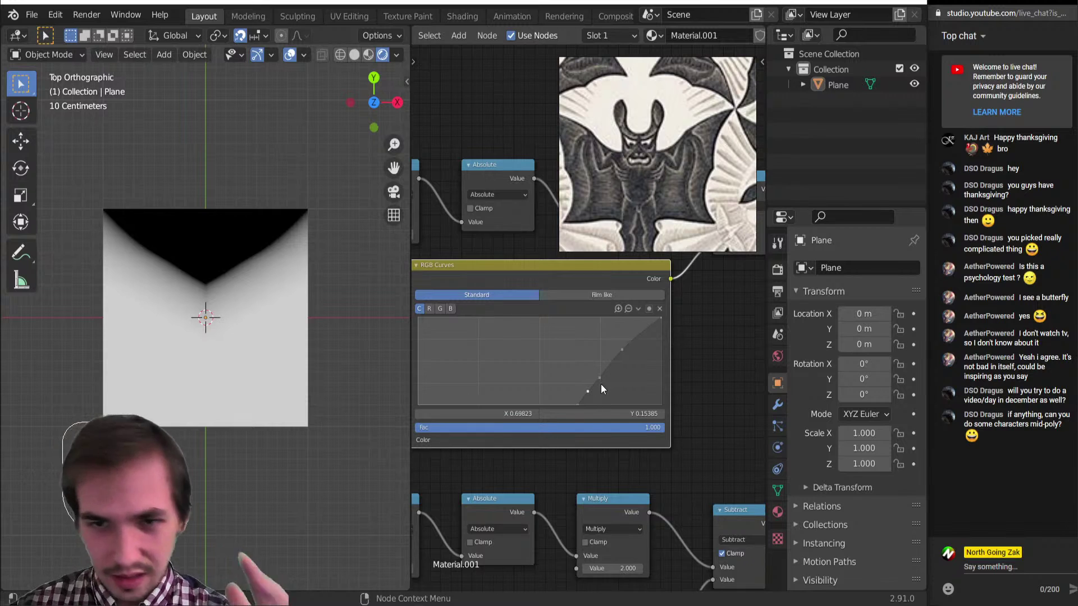
pyautogui.scroll(1, 601, 384)
pyautogui.scroll(1, 614, 379)
pyautogui.moveTo(604, 392); pyautogui.dragTo(601, 390)
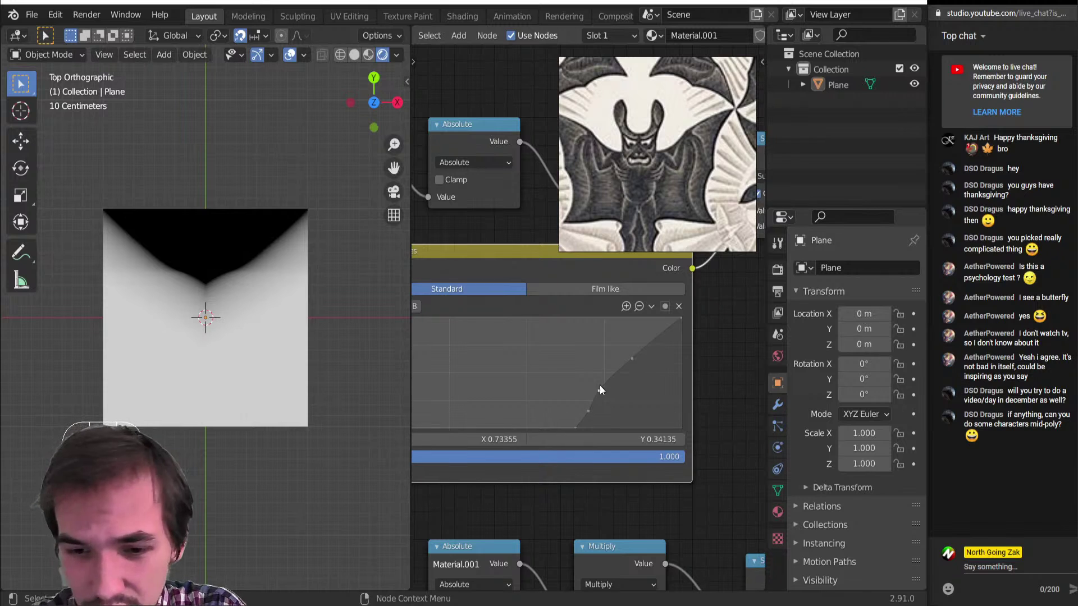
# Add a second step higher on the duplicated curve's slope, and set its outermost point to about Y 0.707.
pyautogui.moveTo(574, 430); pyautogui.dragTo(638, 348)
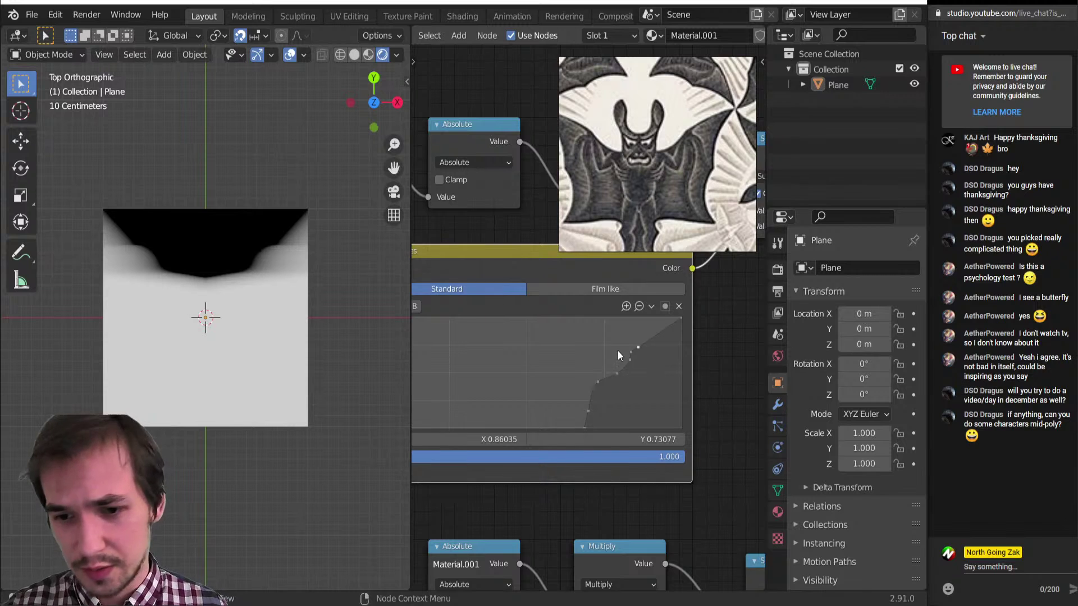
pyautogui.scroll(5, 618, 350)
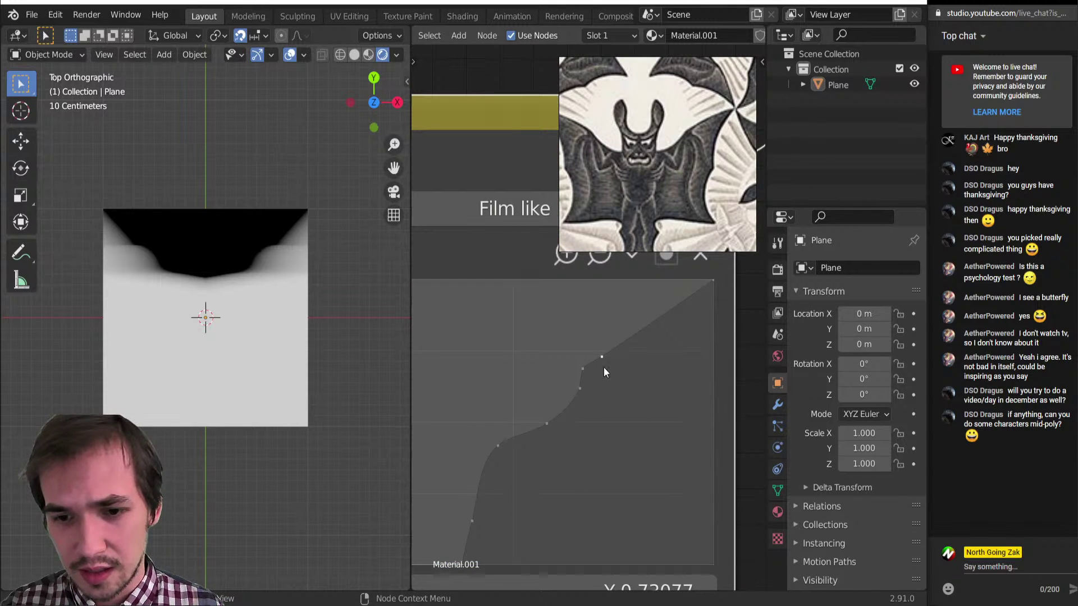
pyautogui.moveTo(604, 372); pyautogui.dragTo(594, 379)
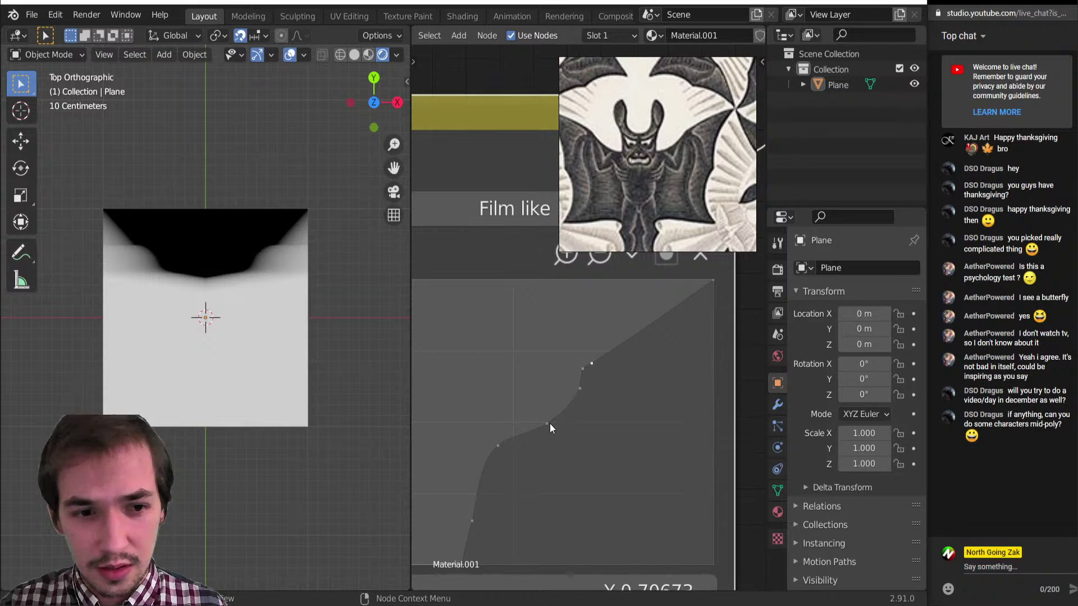
# Preview the Subtract outputs of the body mask branch and the head mask branch in turn to compare their shapes.
pyautogui.scroll(-5, 534, 422)
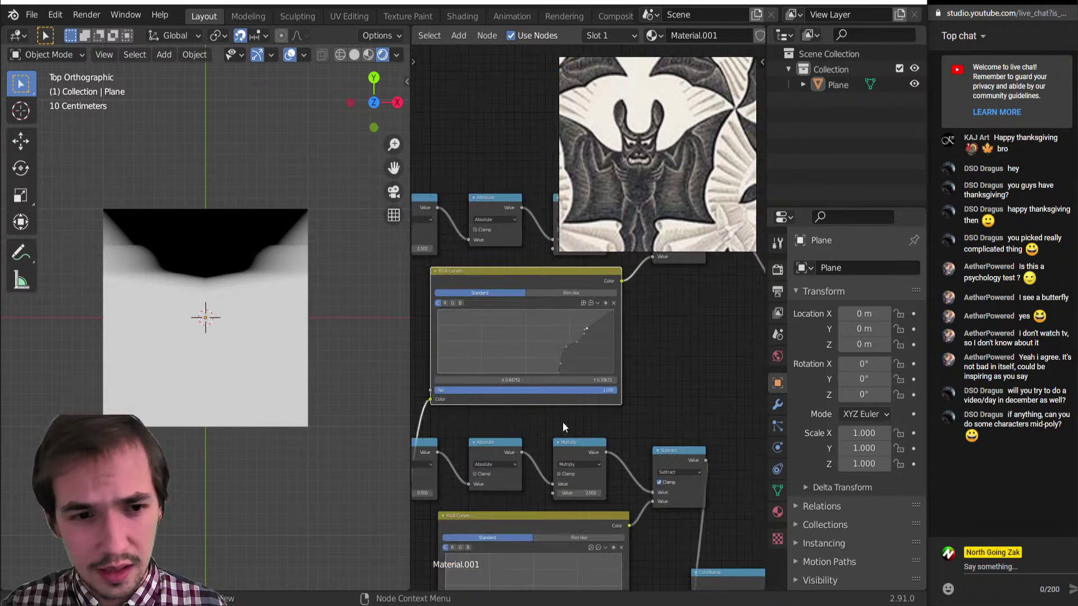
pyautogui.scroll(-5, 558, 422)
pyautogui.scroll(6, 577, 438)
pyautogui.moveTo(584, 450); pyautogui.dragTo(591, 388, button='middle')
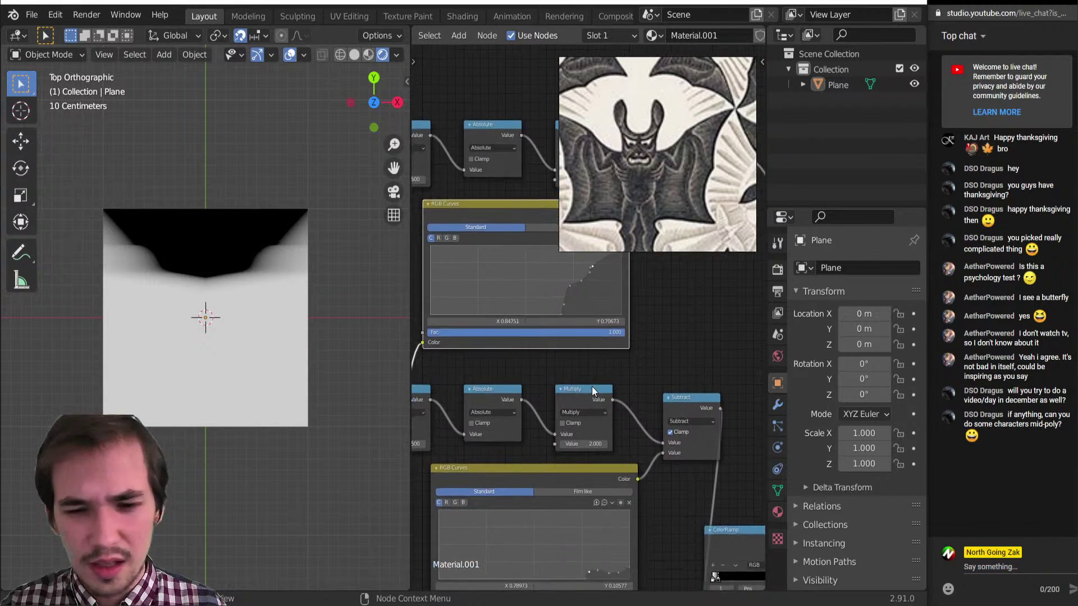
pyautogui.scroll(-7, 594, 387)
pyautogui.moveTo(625, 438); pyautogui.dragTo(590, 380, button='middle')
pyautogui.keyDown('ctrl'); pyautogui.keyDown('shift'); pyautogui.click(612, 467); pyautogui.keyUp('shift'); pyautogui.keyUp('ctrl')
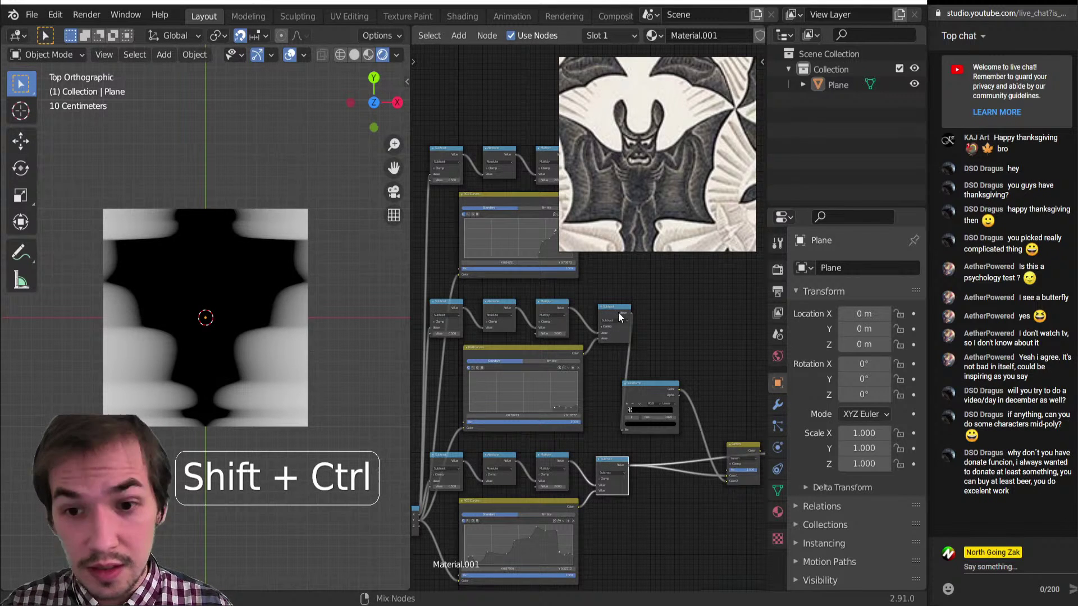
pyautogui.keyDown('ctrl'); pyautogui.keyDown('shift'); pyautogui.click(616, 311); pyautogui.keyUp('shift'); pyautogui.keyUp('ctrl')
pyautogui.moveTo(614, 318); pyautogui.dragTo(600, 366, button='middle')
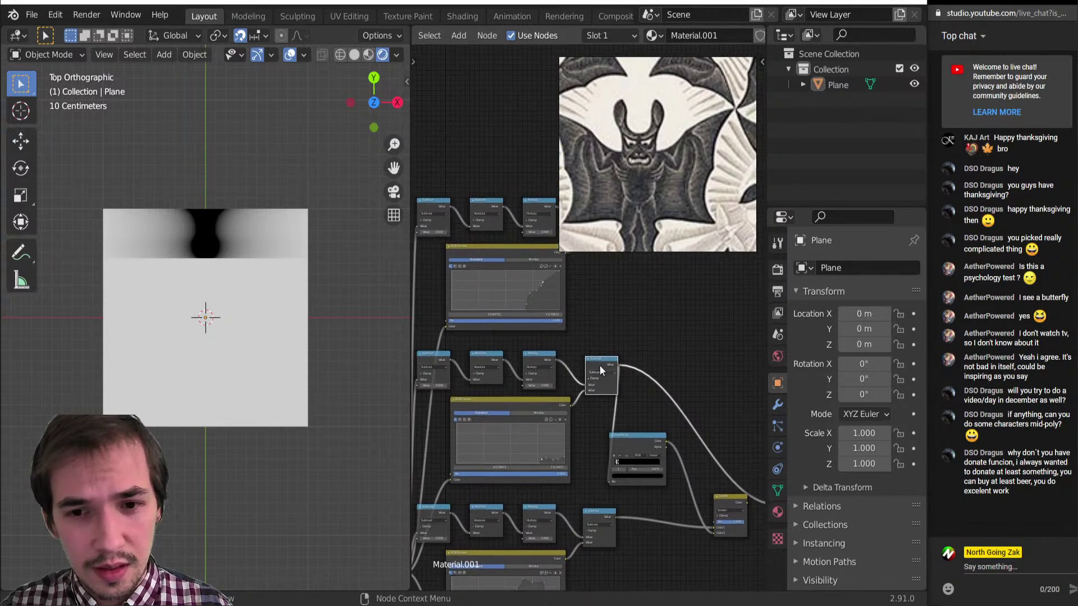
pyautogui.keyDown('ctrl'); pyautogui.keyDown('shift'); pyautogui.click(595, 517); pyautogui.keyUp('shift'); pyautogui.keyUp('ctrl')
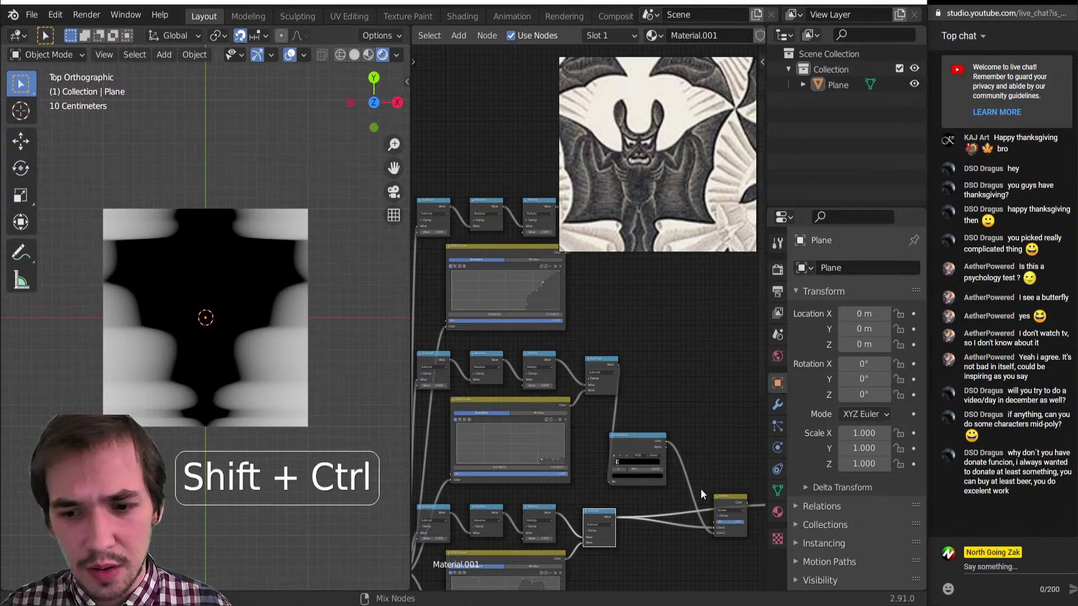
# Preview the Screen mix node's output and move the node slightly up, closer to the ColorRamp.
pyautogui.keyDown('ctrl'); pyautogui.keyDown('shift'); pyautogui.click(732, 498); pyautogui.keyUp('shift'); pyautogui.keyUp('ctrl')
pyautogui.moveTo(732, 497); pyautogui.dragTo(720, 464)
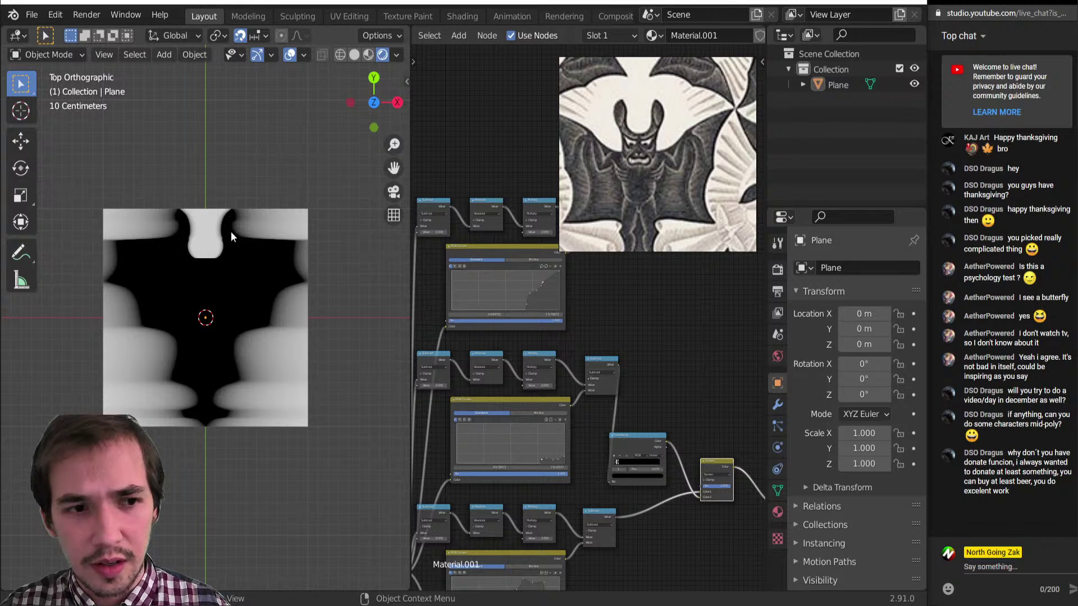
pyautogui.moveTo(564, 373); pyautogui.dragTo(544, 427, button='middle')
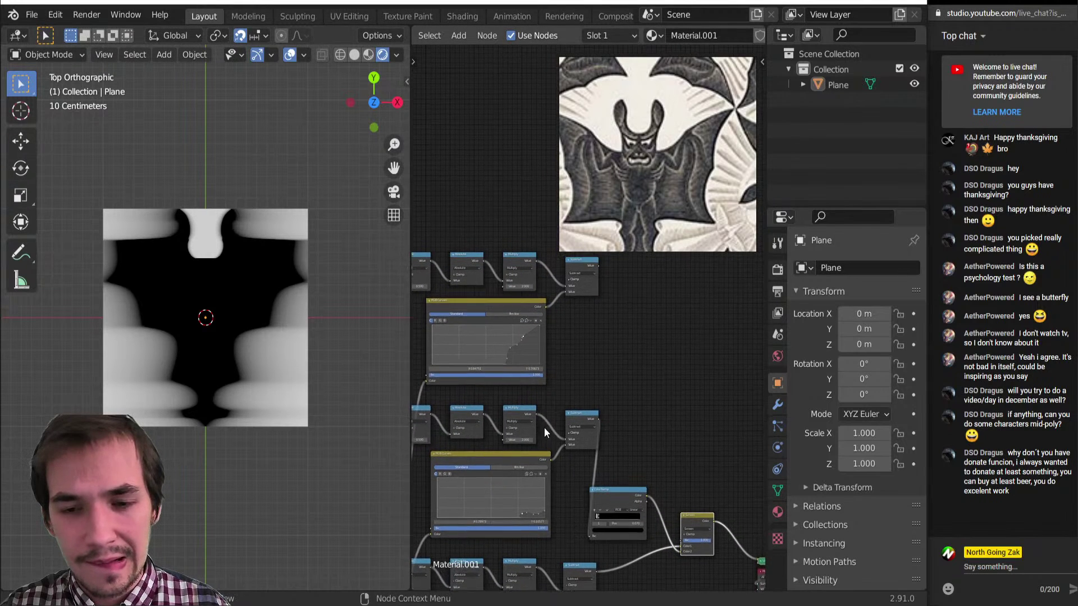
# Compare the Subtract output of the new third mask branch with the Screen mix's combined output.
pyautogui.keyDown('ctrl'); pyautogui.keyDown('shift'); pyautogui.click(592, 289); pyautogui.keyUp('shift'); pyautogui.keyUp('ctrl')
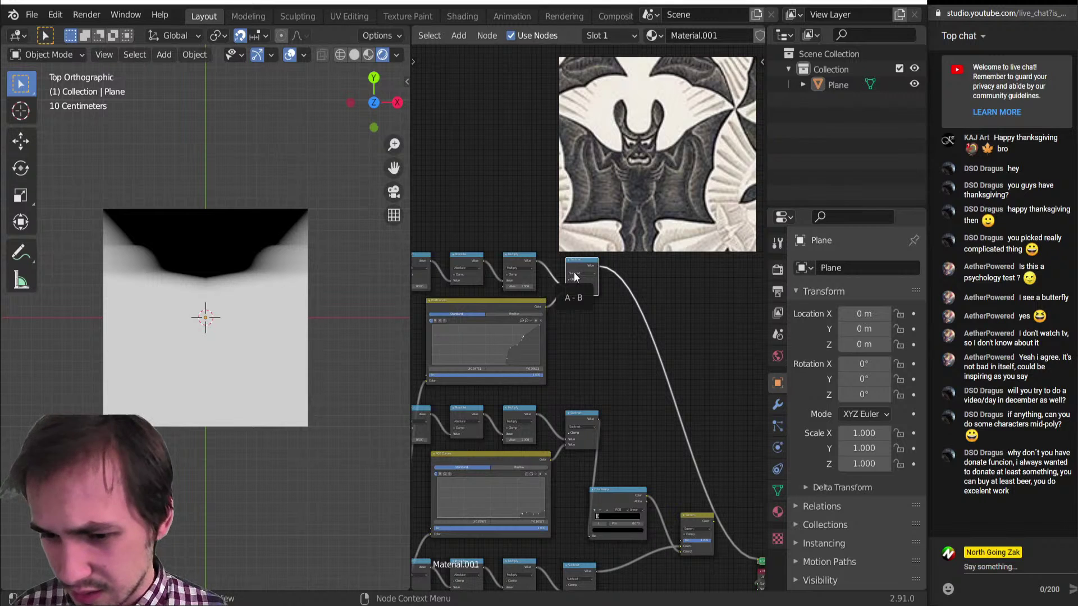
pyautogui.scroll(1, 586, 320)
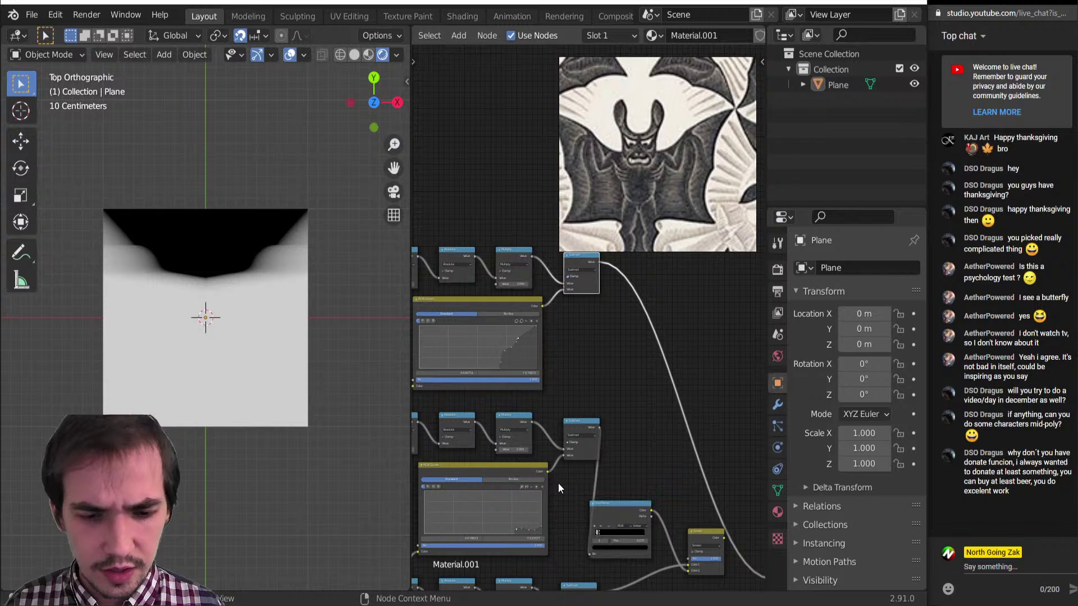
pyautogui.scroll(3, 556, 393)
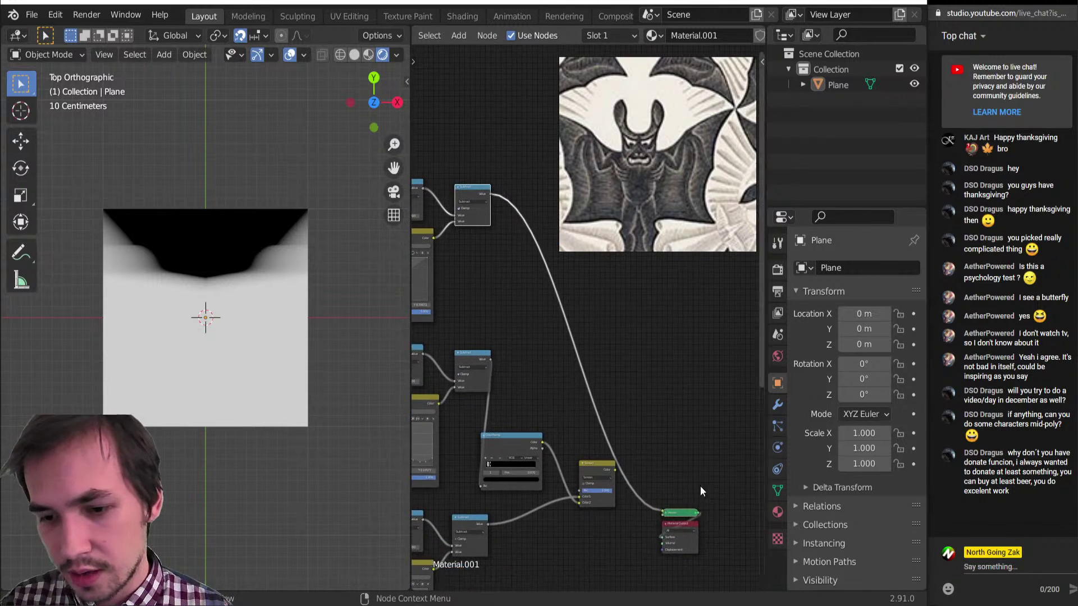
pyautogui.moveTo(699, 487); pyautogui.dragTo(614, 384, button='middle')
pyautogui.keyDown('ctrl'); pyautogui.keyDown('shift'); pyautogui.click(588, 440); pyautogui.keyUp('shift'); pyautogui.keyUp('ctrl')
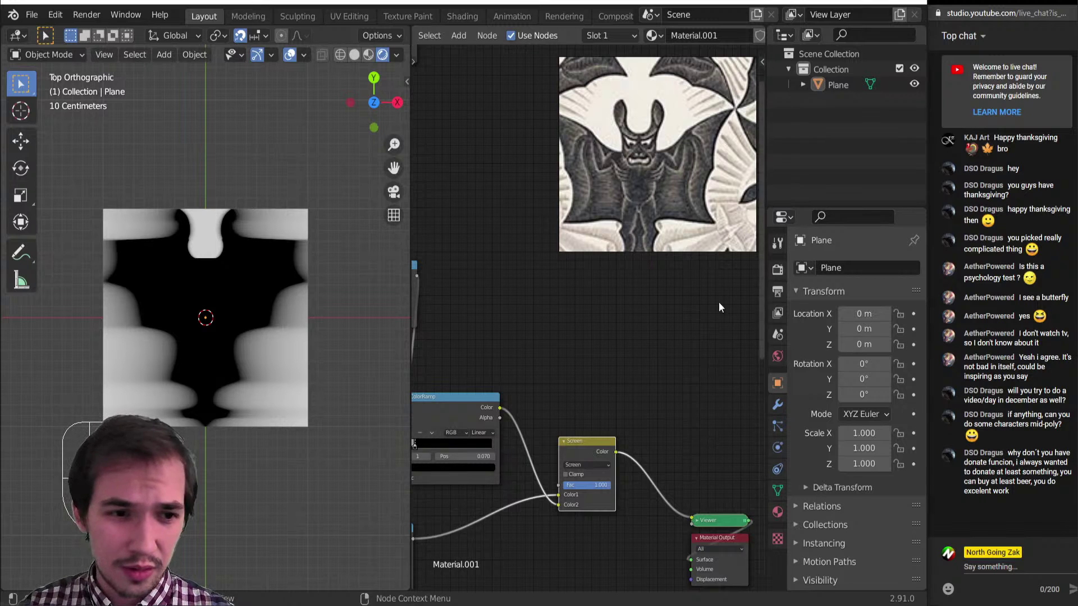
pyautogui.scroll(-7, 587, 319)
pyautogui.moveTo(460, 376); pyautogui.dragTo(565, 570, button='middle')
pyautogui.scroll(3, 557, 392)
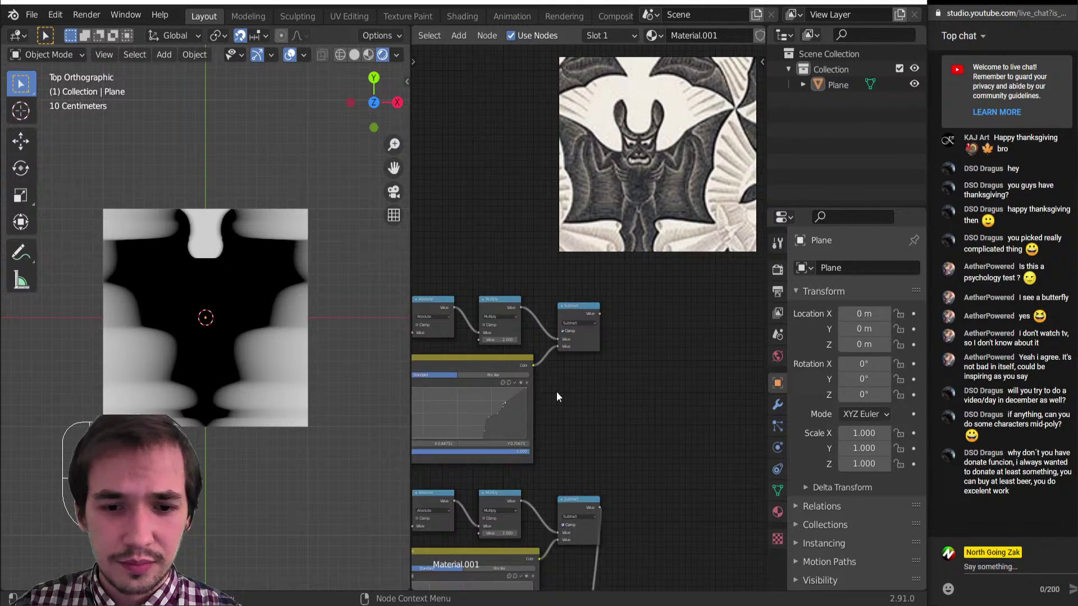
pyautogui.keyDown('ctrl'); pyautogui.keyDown('shift'); pyautogui.click(584, 345); pyautogui.keyUp('shift'); pyautogui.keyUp('ctrl')
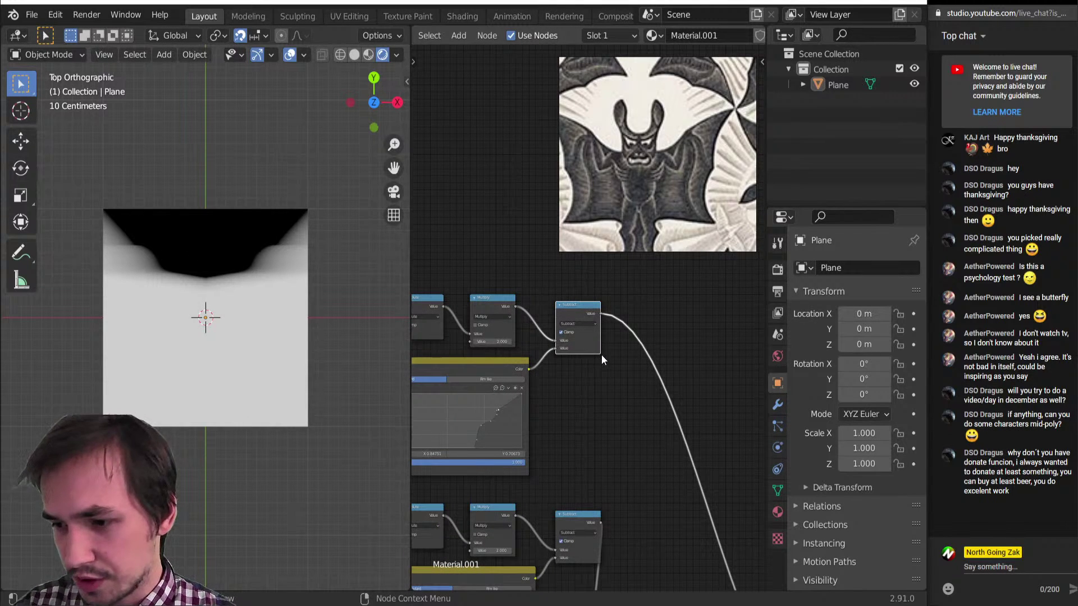
# Give the second step's upper corner point a vector handle, delete the outermost point, and add a new outer point at about Y 0.784.
pyautogui.scroll(3, 601, 359)
pyautogui.scroll(5, 588, 424)
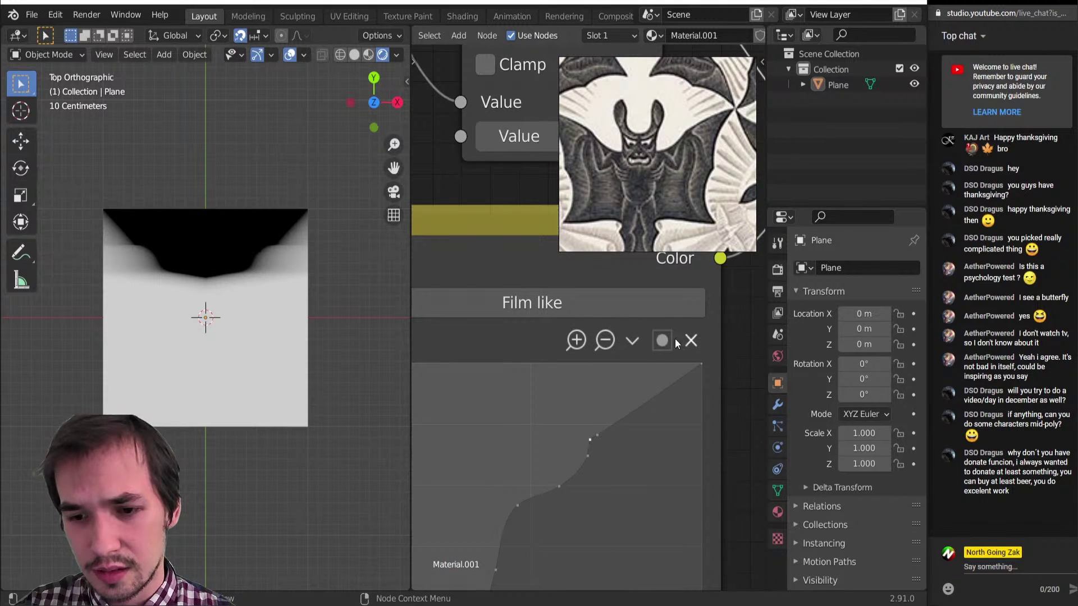
pyautogui.click(632, 341)
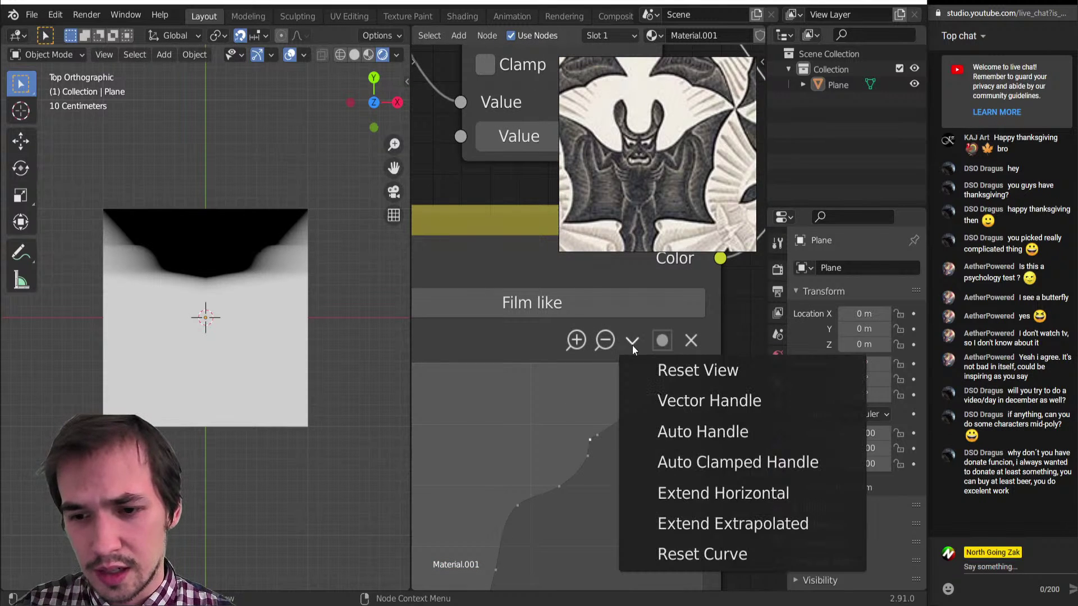
pyautogui.click(680, 400)
pyautogui.scroll(1, 615, 414)
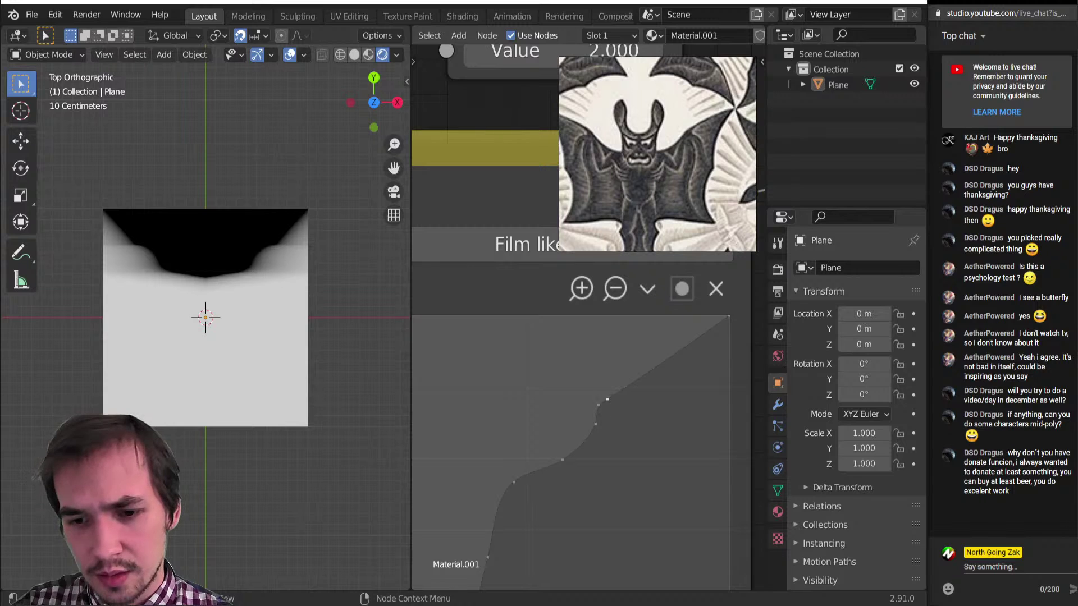
pyautogui.click(721, 292)
pyautogui.moveTo(660, 361); pyautogui.dragTo(670, 378)
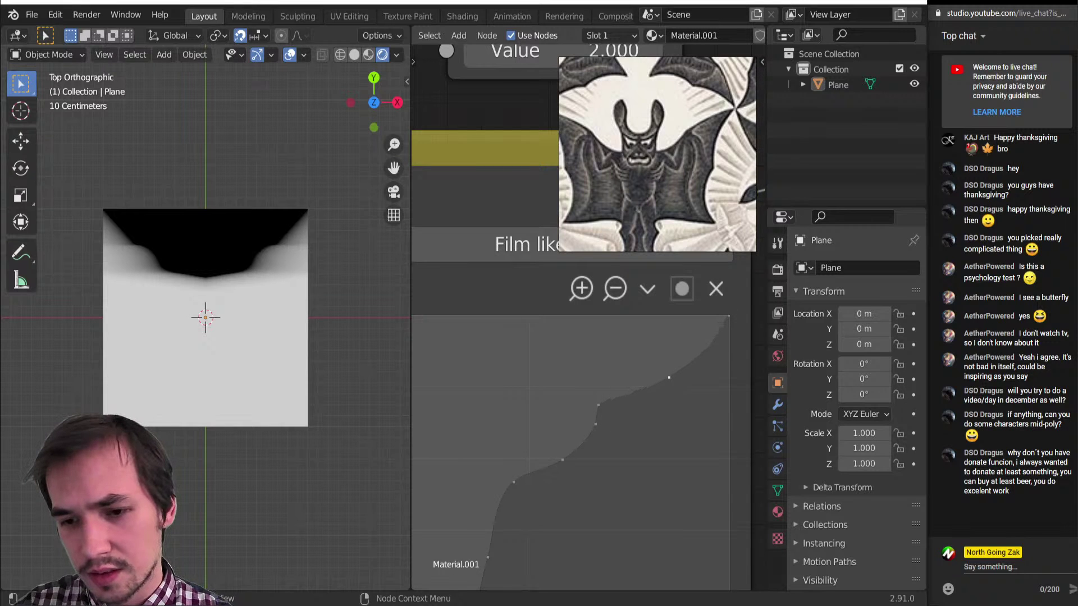
# Give the knee point at about Y 0.418 on the new branch's curve a vector handle.
pyautogui.moveTo(581, 460); pyautogui.dragTo(570, 410, button='middle')
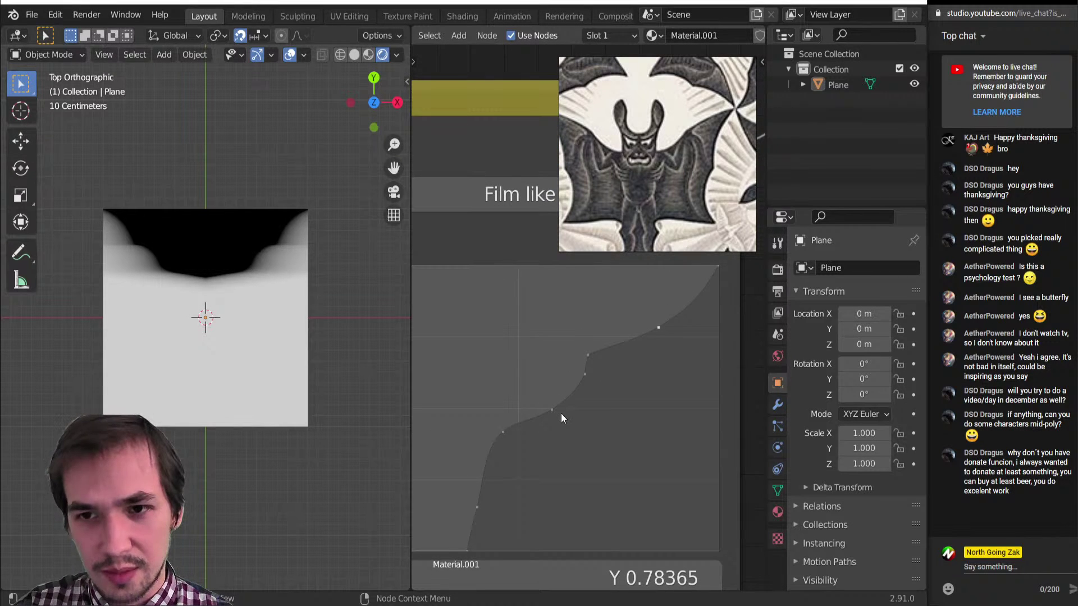
pyautogui.click(554, 410)
pyautogui.click(500, 433)
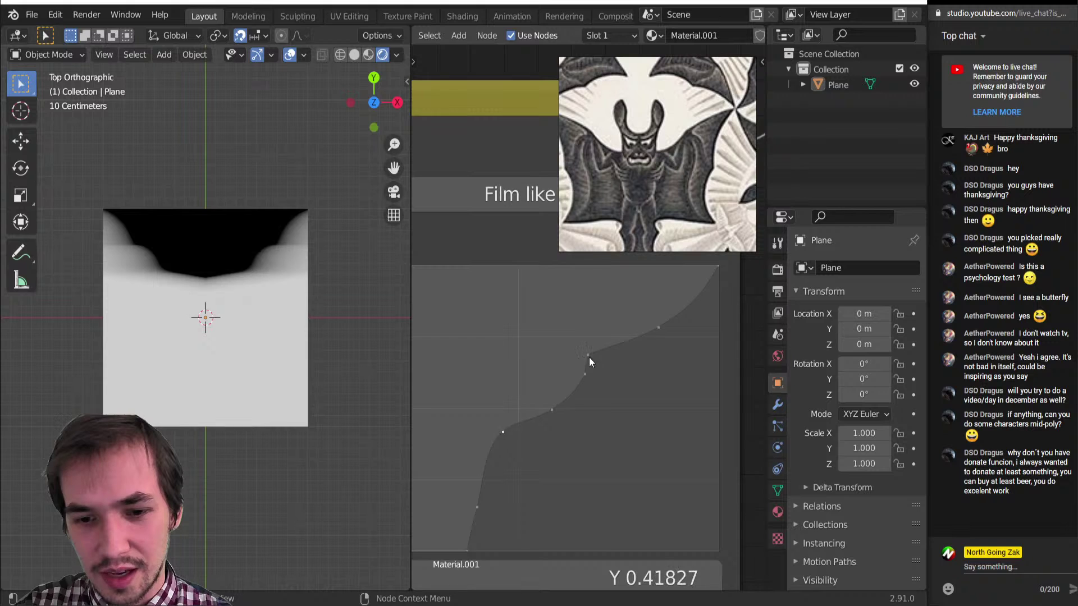
pyautogui.moveTo(589, 361); pyautogui.dragTo(558, 422, button='middle')
pyautogui.click(607, 302)
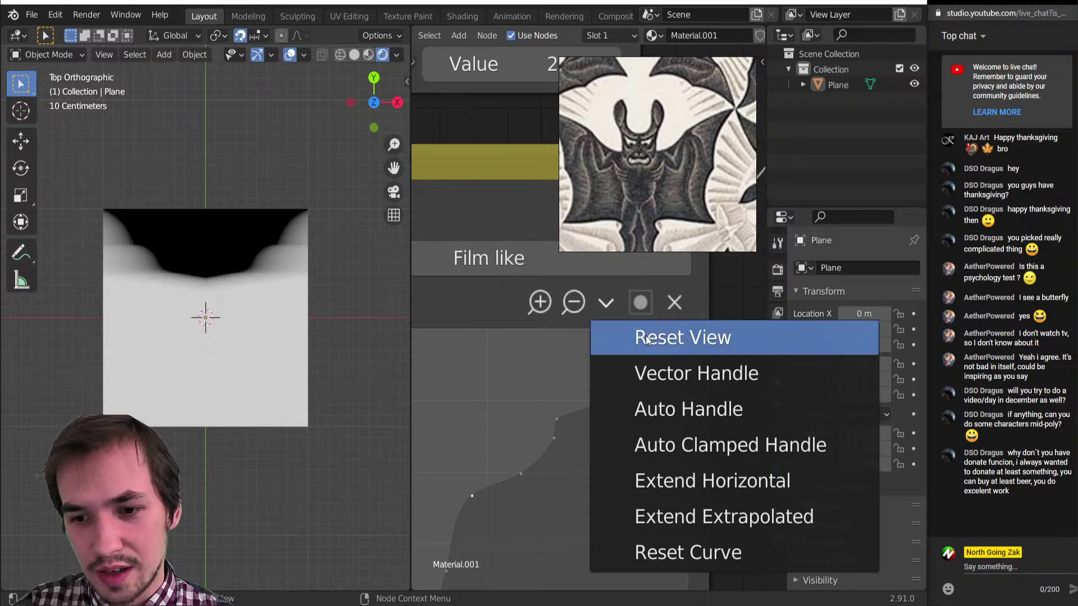
pyautogui.click(657, 369)
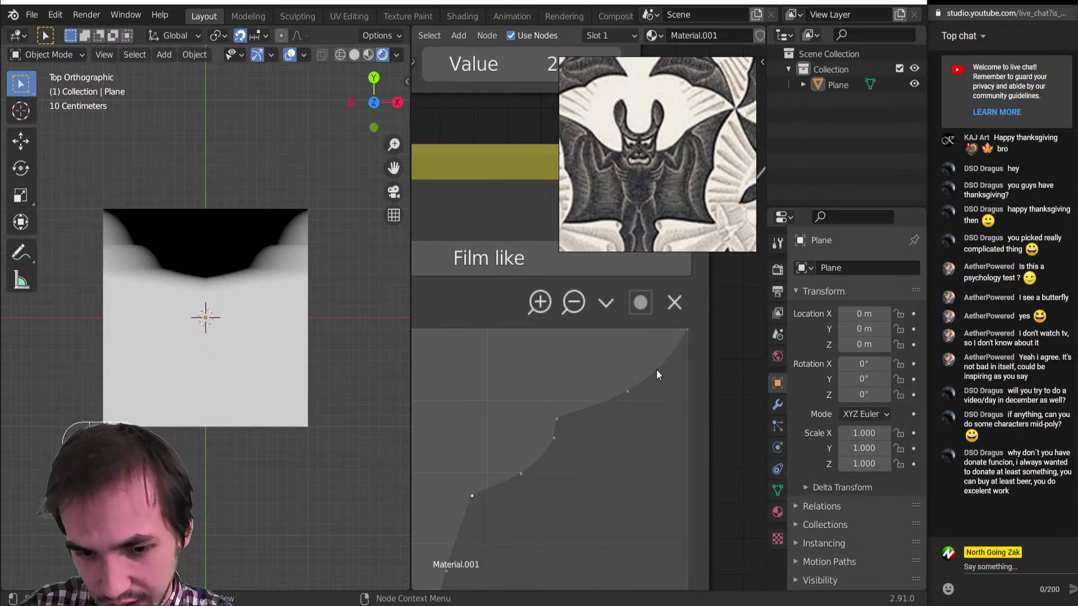
# Nudge the point just beyond the knee slightly outward and down, and delete the point below the second step's corner.
pyautogui.moveTo(521, 473); pyautogui.dragTo(525, 478)
pyautogui.click(555, 437)
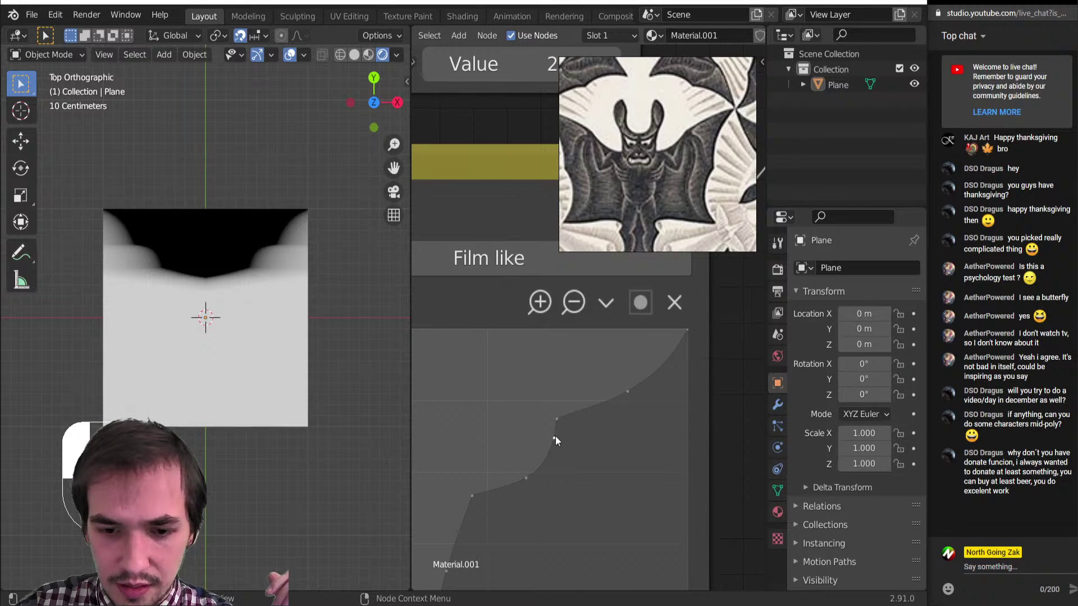
pyautogui.click(674, 304)
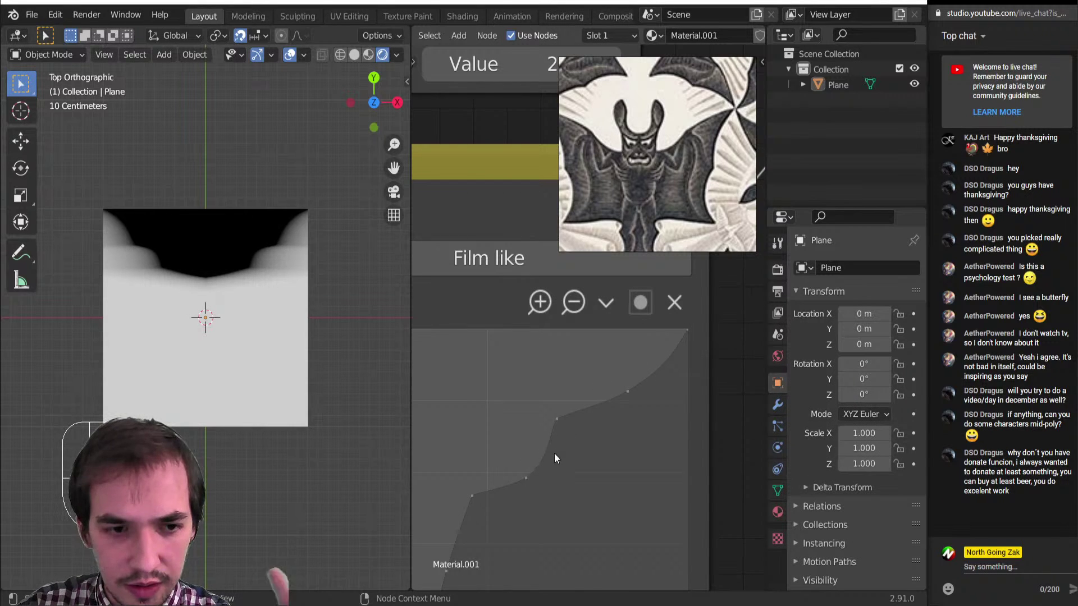
# Preview the body branch's Subtract output, followed by the Screen mix output, to examine how the head area combines with the body mask.
pyautogui.scroll(-3, 599, 421)
pyautogui.scroll(-4, 611, 429)
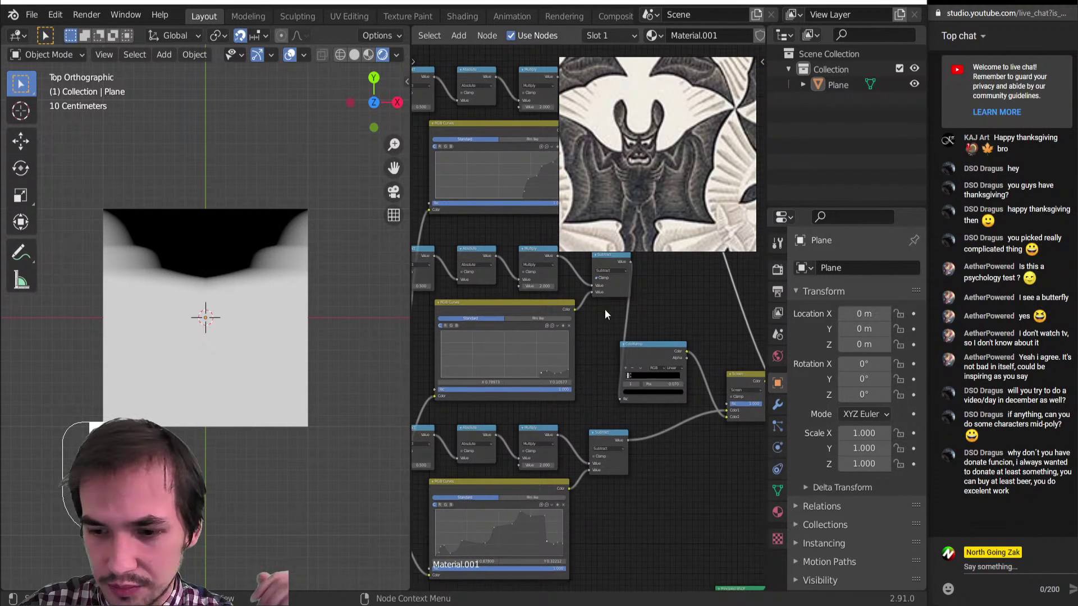
pyautogui.keyDown('ctrl'); pyautogui.keyDown('shift'); pyautogui.click(604, 439); pyautogui.keyUp('shift'); pyautogui.keyUp('ctrl')
pyautogui.moveTo(619, 349); pyautogui.dragTo(564, 451, button='middle')
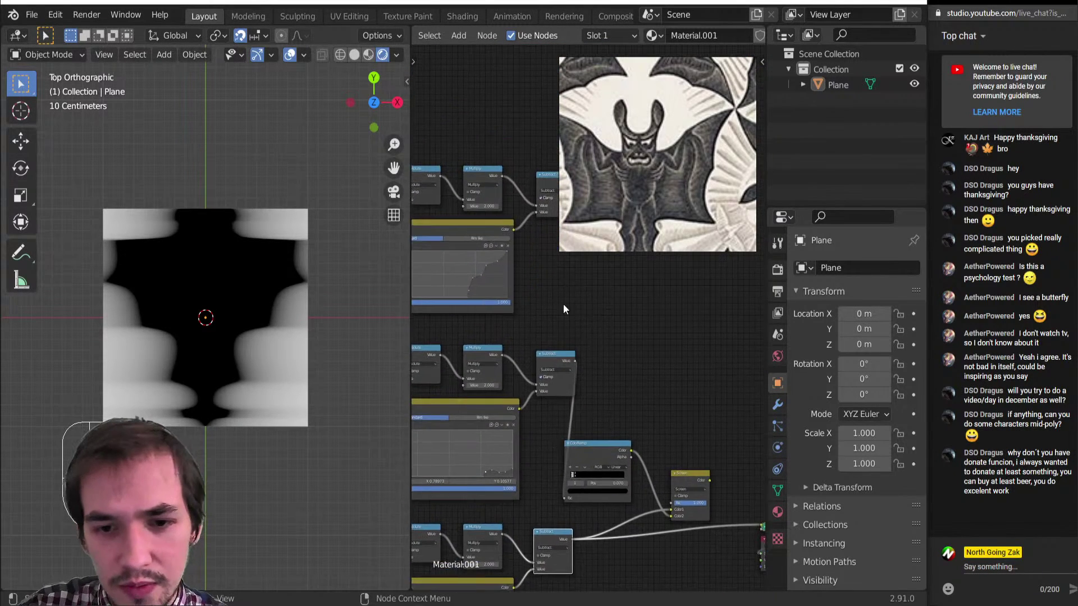
pyautogui.moveTo(564, 304); pyautogui.dragTo(600, 388, button='middle')
pyautogui.scroll(-1, 600, 432)
pyautogui.moveTo(600, 434); pyautogui.dragTo(595, 354, button='middle')
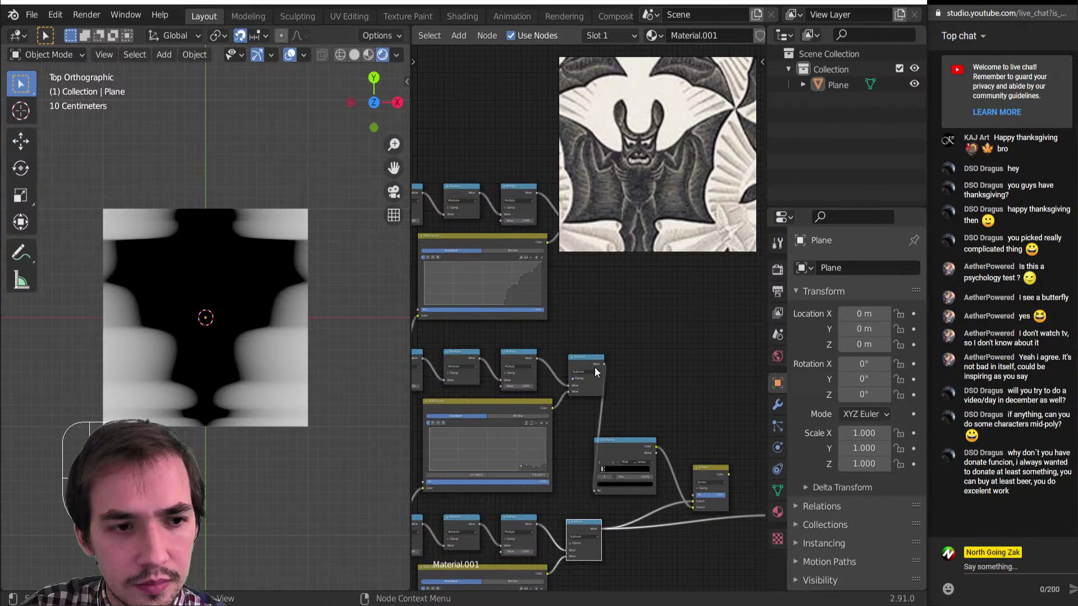
pyautogui.scroll(1, 187, 268)
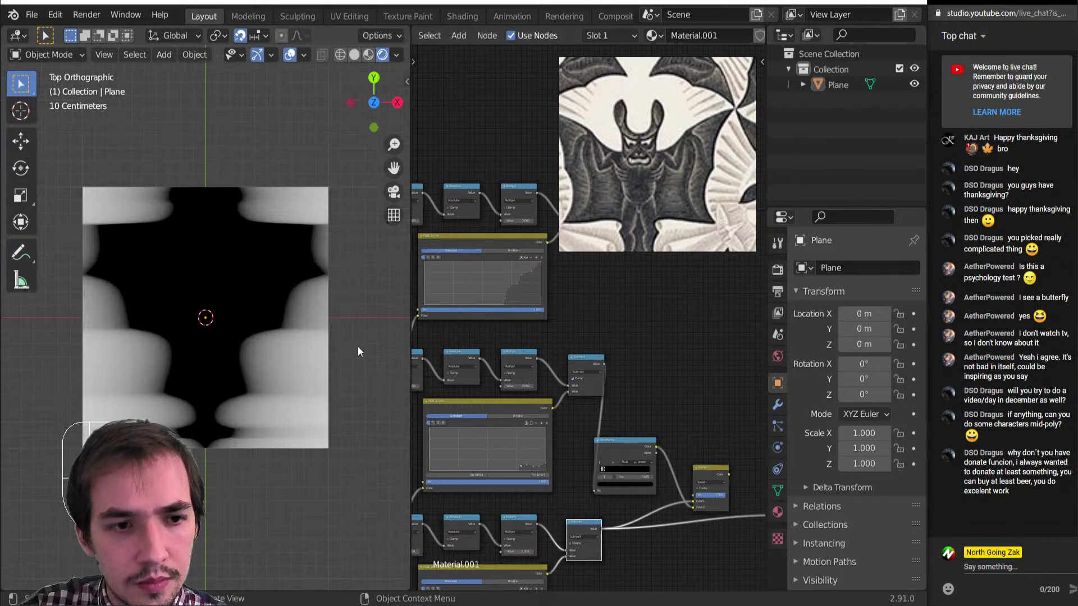
pyautogui.moveTo(642, 425); pyautogui.dragTo(568, 377, button='middle')
pyautogui.keyDown('ctrl'); pyautogui.keyDown('shift'); pyautogui.click(641, 427); pyautogui.keyUp('shift'); pyautogui.keyUp('ctrl')
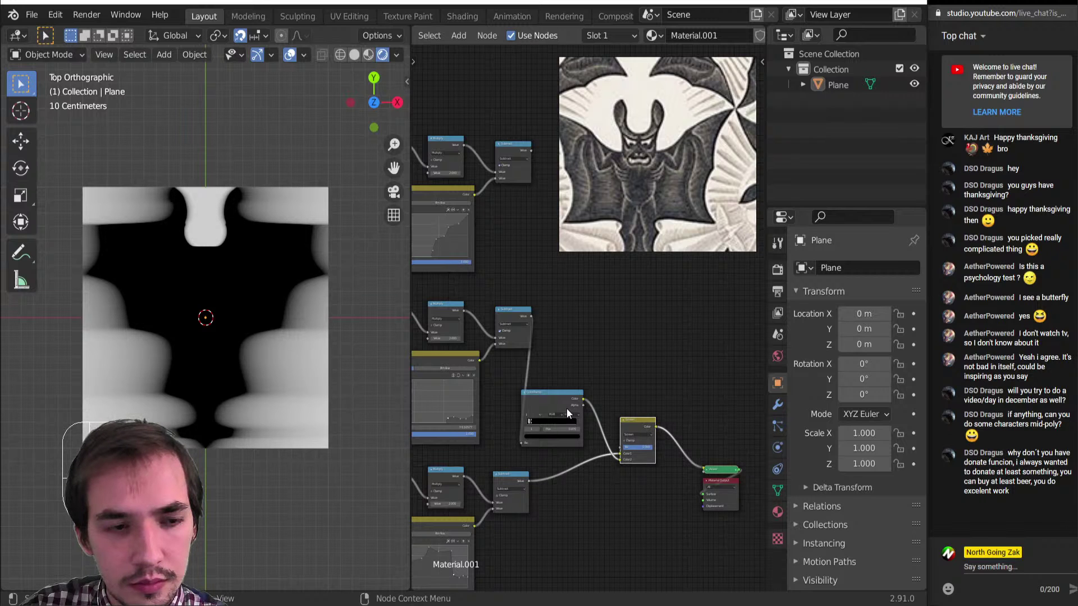
pyautogui.moveTo(585, 333); pyautogui.dragTo(560, 367, button='middle')
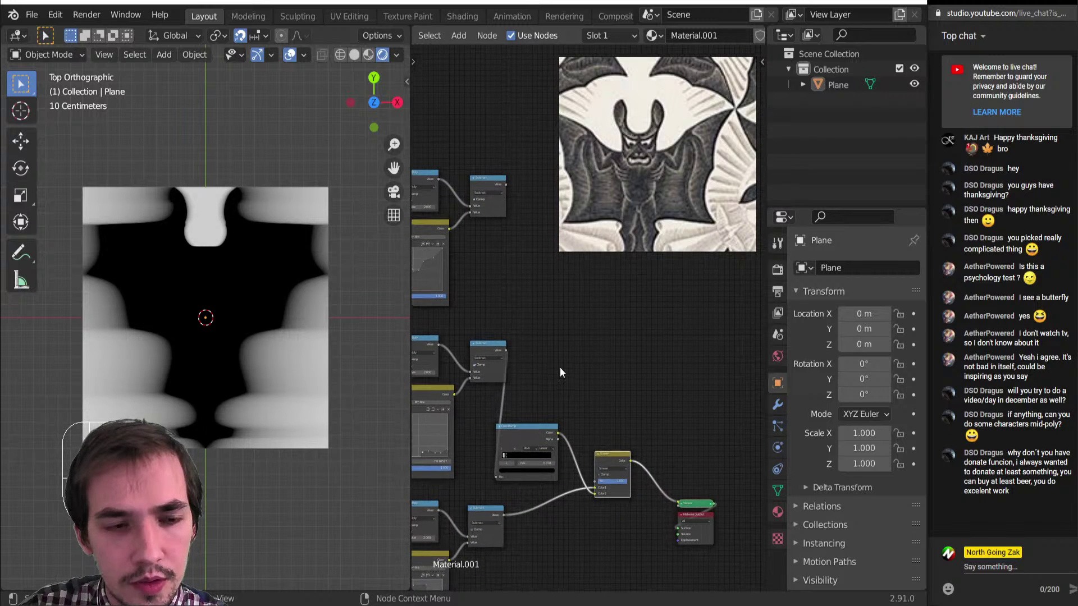
pyautogui.scroll(-1, 560, 366)
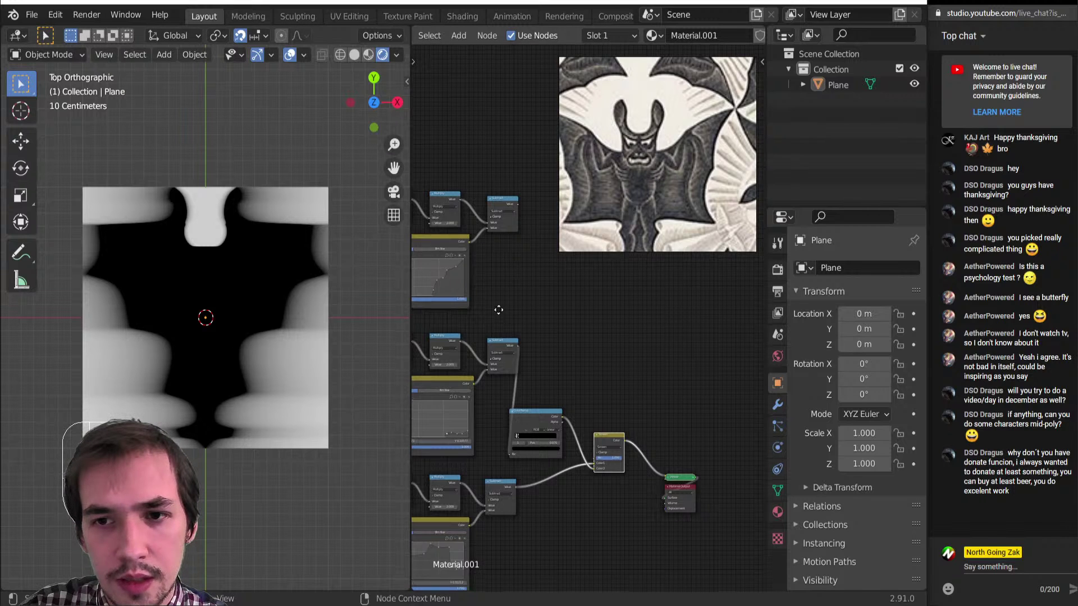
pyautogui.moveTo(498, 306); pyautogui.dragTo(574, 286, button='middle')
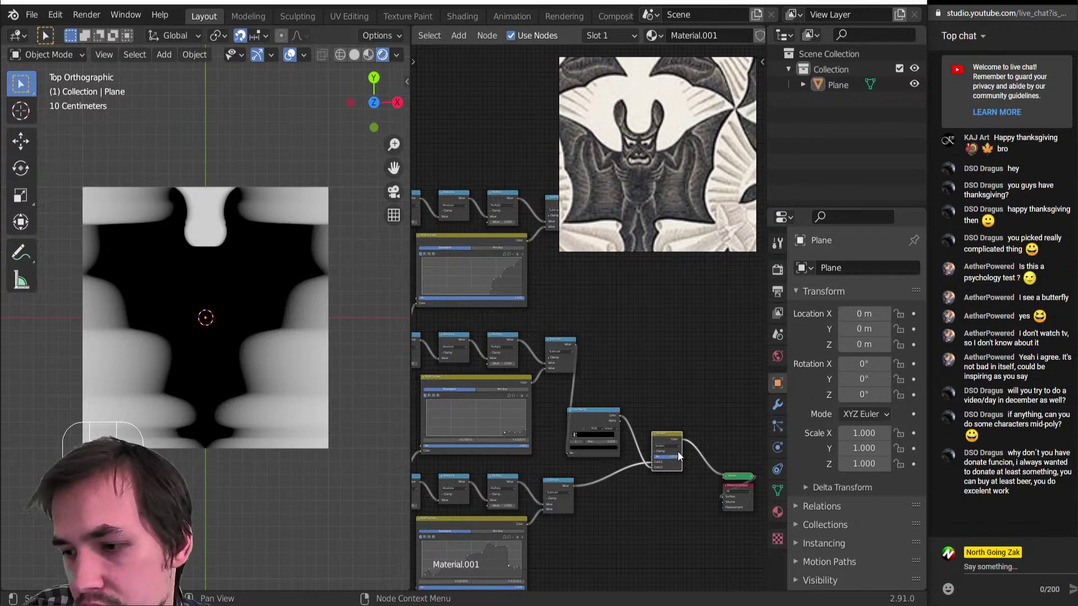
# Preview the ColorRamp, the head branch's Subtract and the body branch's Subtract one after another.
pyautogui.hotkey('shift', 'ctrl')
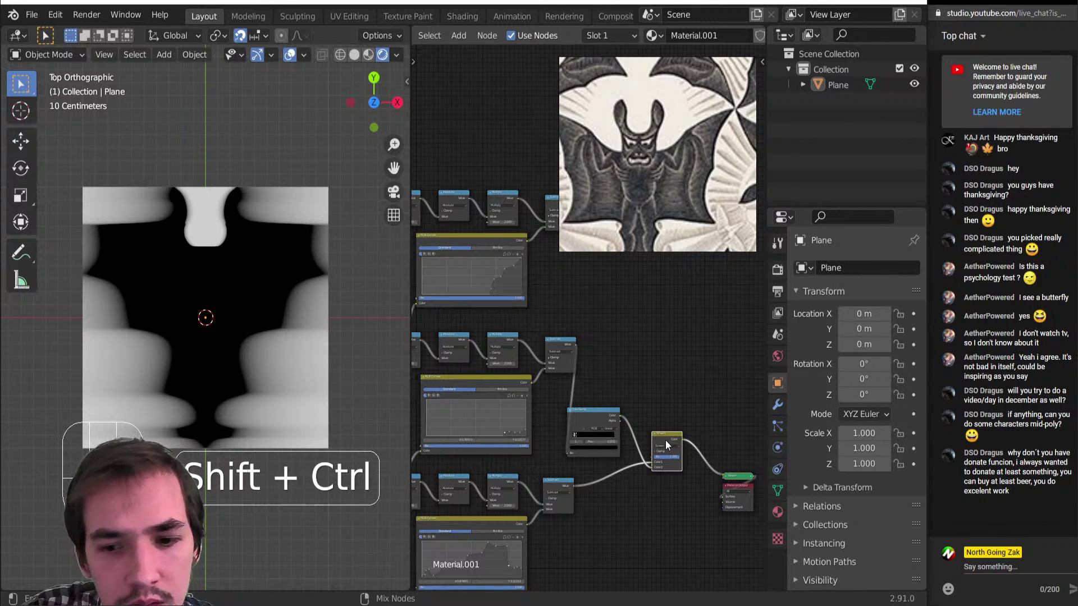
pyautogui.keyDown('ctrl'); pyautogui.keyDown('shift'); pyautogui.click(599, 416); pyautogui.keyUp('shift'); pyautogui.keyUp('ctrl')
pyautogui.keyDown('ctrl'); pyautogui.keyDown('shift'); pyautogui.click(564, 344); pyautogui.keyUp('shift'); pyautogui.keyUp('ctrl')
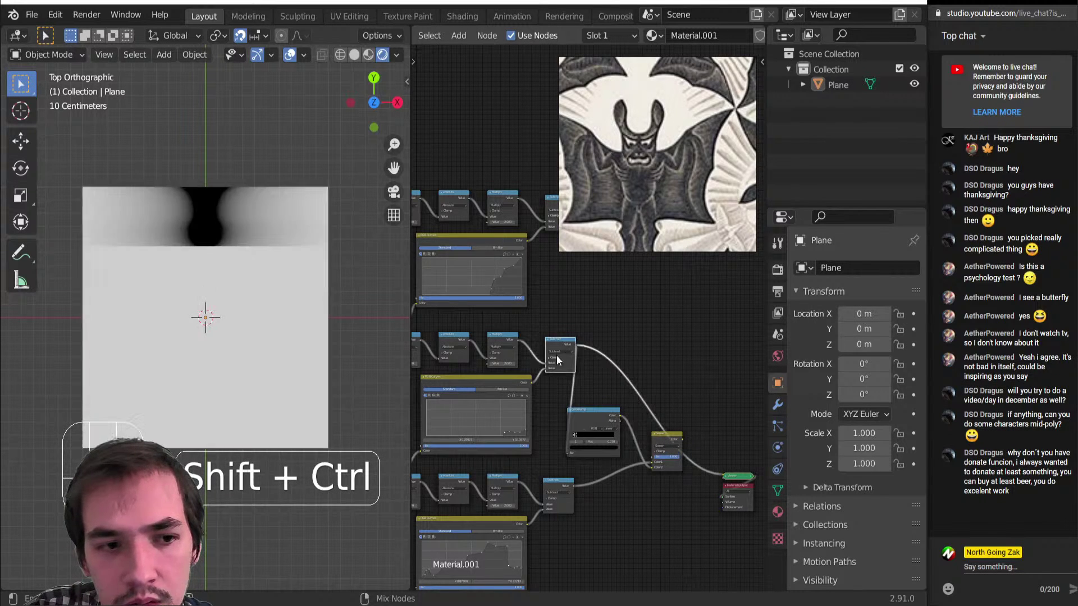
pyautogui.keyDown('ctrl'); pyautogui.keyDown('shift'); pyautogui.click(559, 485); pyautogui.keyUp('shift'); pyautogui.keyUp('ctrl')
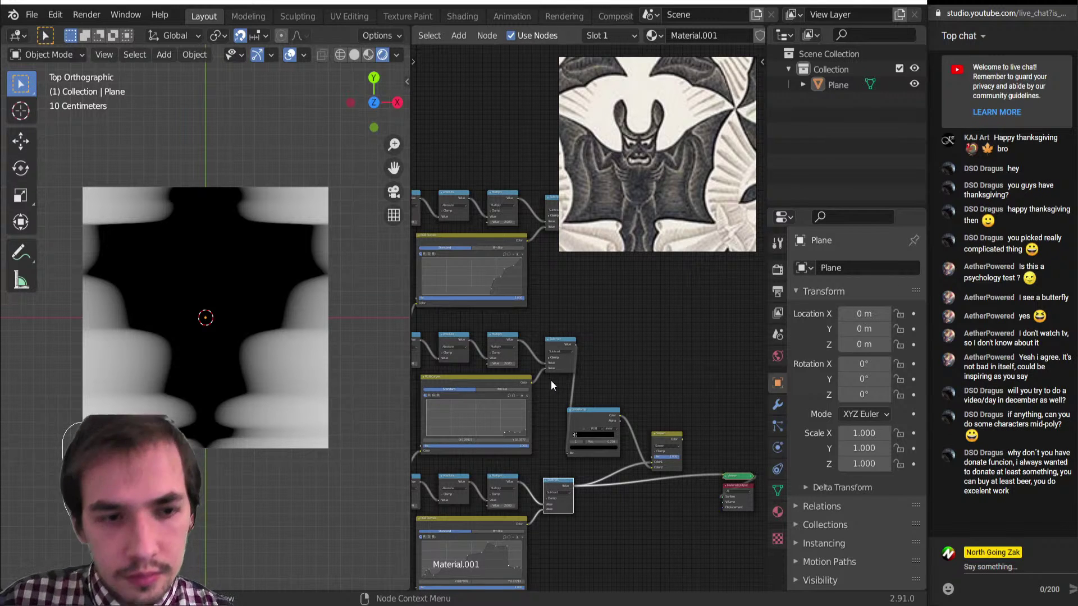
pyautogui.moveTo(517, 301); pyautogui.dragTo(495, 347, button='middle')
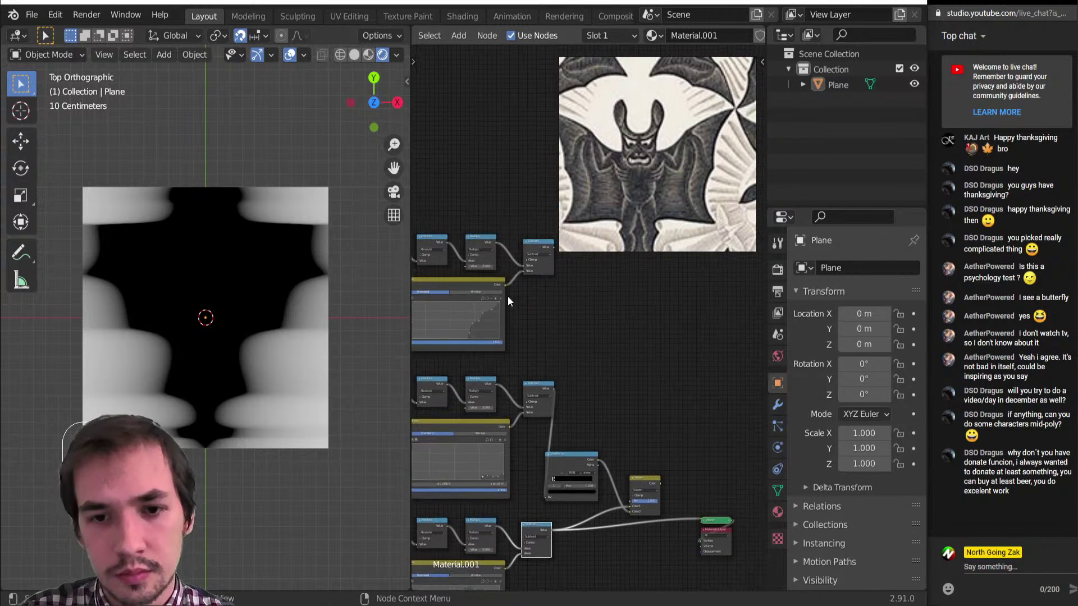
# Duplicate the Screen mix, insert the copy between the third branch's Subtract and the viewer, and feed the original Screen's output into its Fac.
pyautogui.keyDown('ctrl'); pyautogui.keyDown('shift'); pyautogui.click(548, 265); pyautogui.keyUp('shift'); pyautogui.keyUp('ctrl')
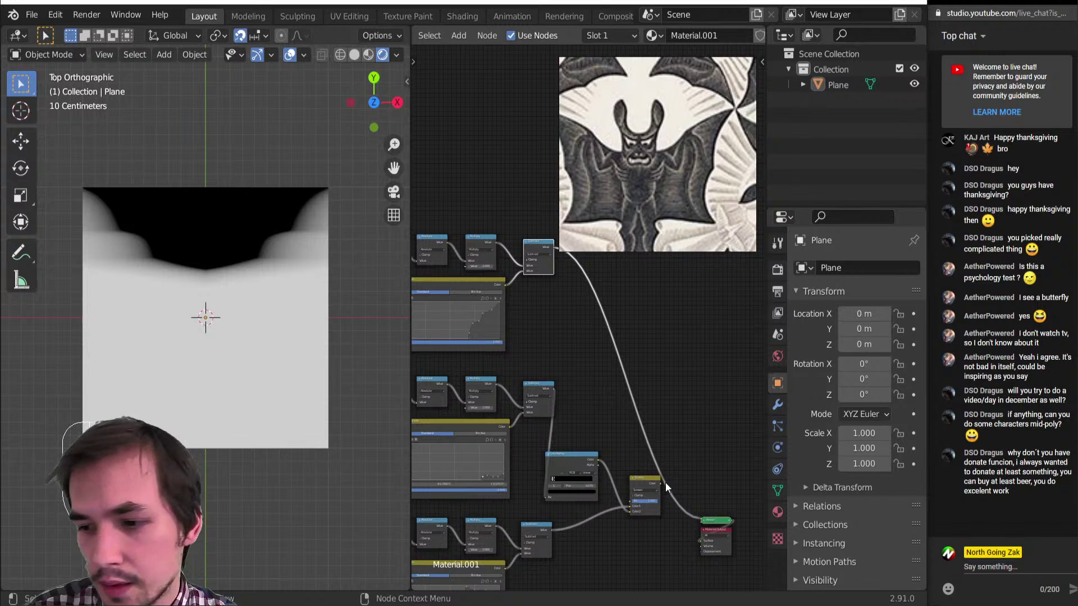
pyautogui.scroll(2, 675, 493)
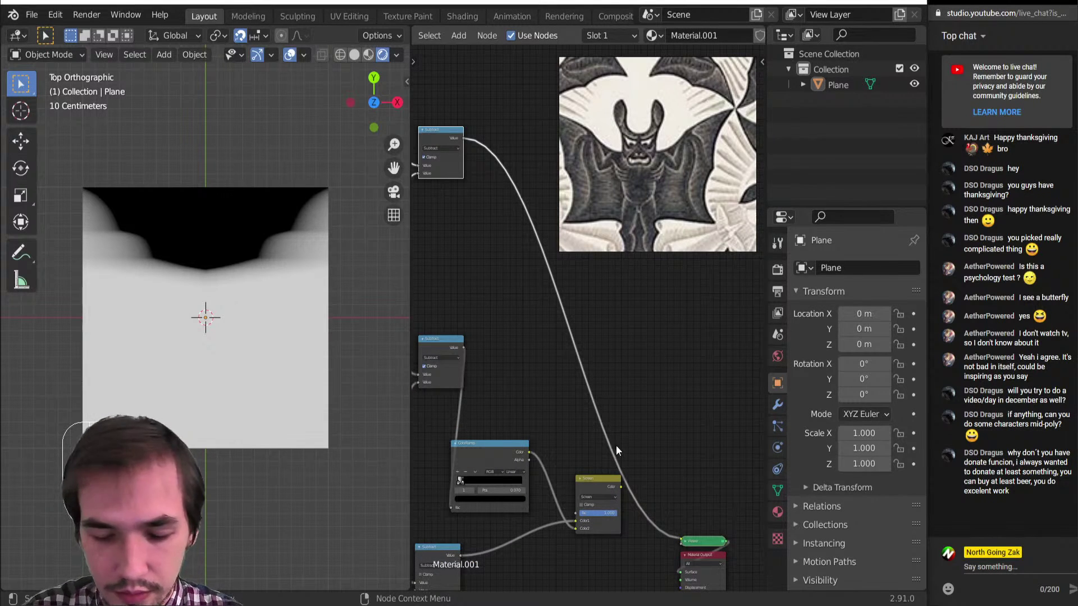
pyautogui.click(588, 484)
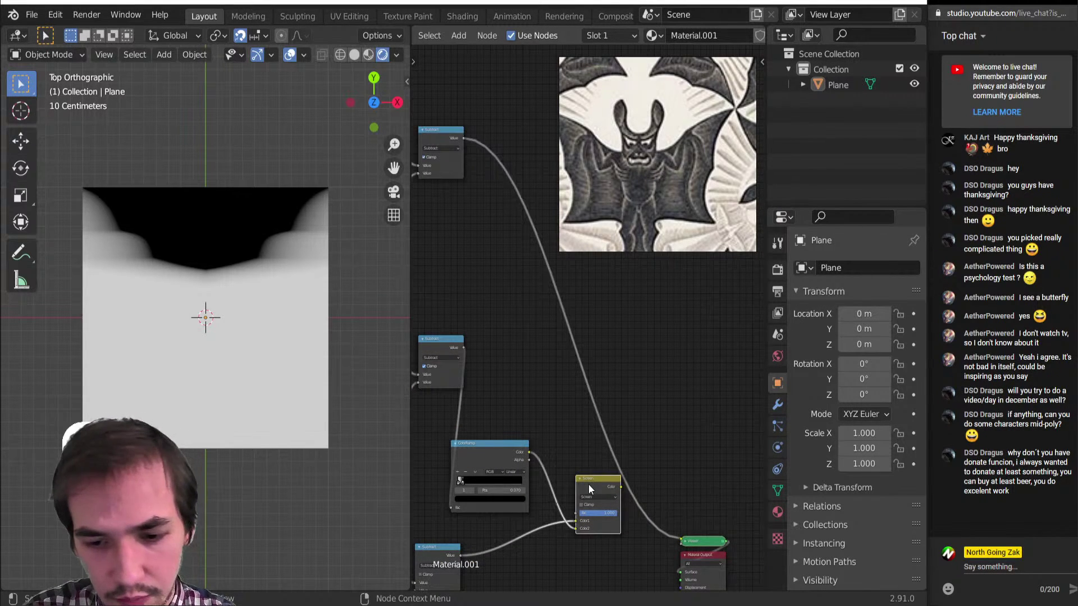
pyautogui.hotkey('shift', 'd')
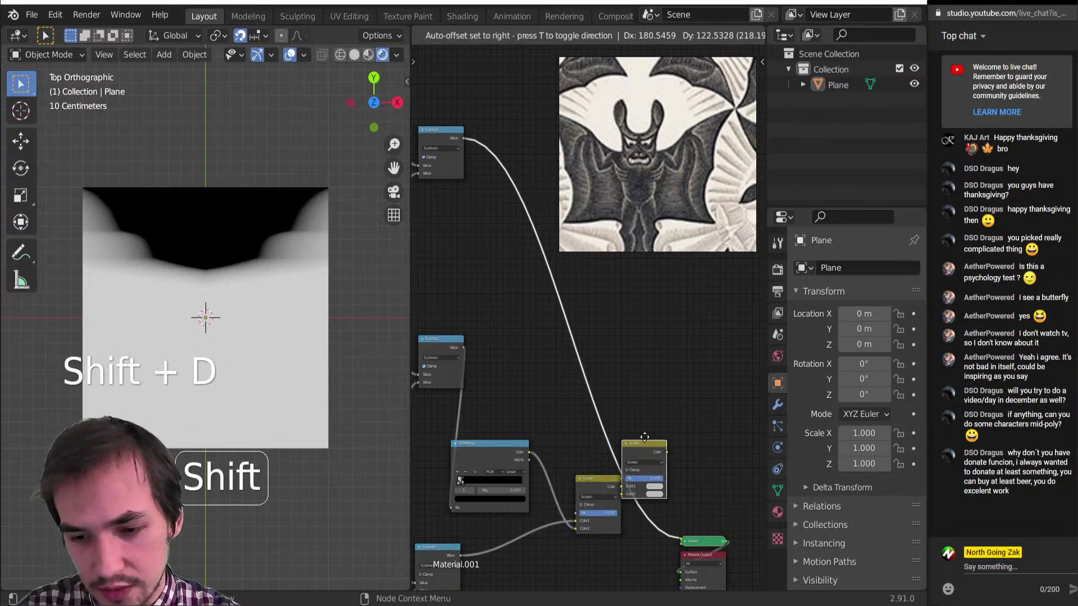
pyautogui.click(630, 446)
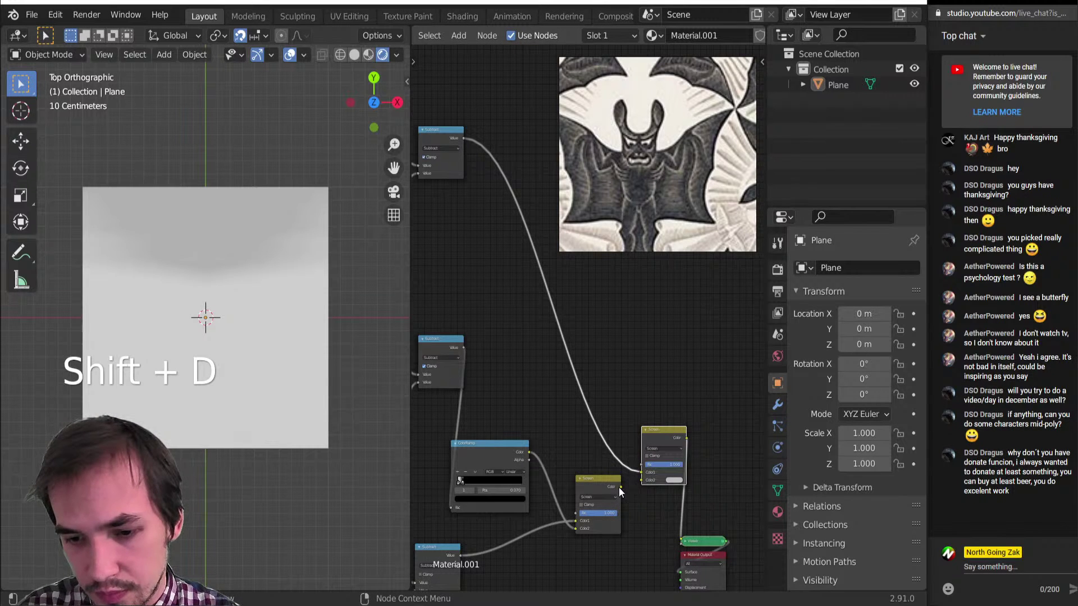
pyautogui.moveTo(620, 487); pyautogui.dragTo(642, 467)
# Rewire the duplicated Screen mix so the first Screen's output feeds Color1 and the third branch's Subtract feeds Color2.
pyautogui.scroll(-3, 643, 455)
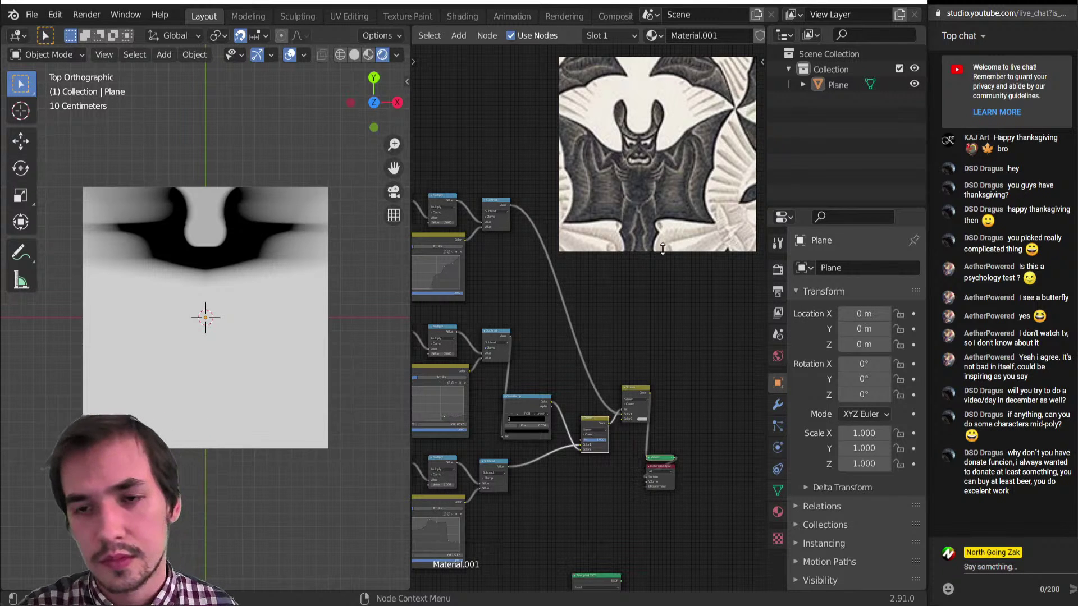
pyautogui.moveTo(540, 243); pyautogui.dragTo(531, 256, button='middle')
pyautogui.scroll(3, 621, 440)
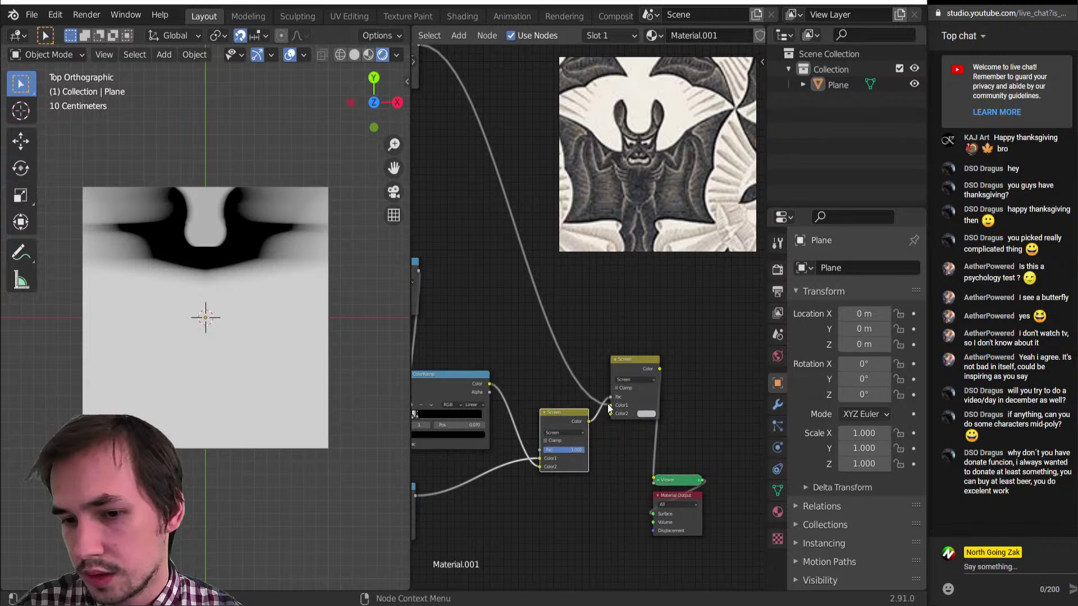
pyautogui.moveTo(609, 405); pyautogui.dragTo(611, 414)
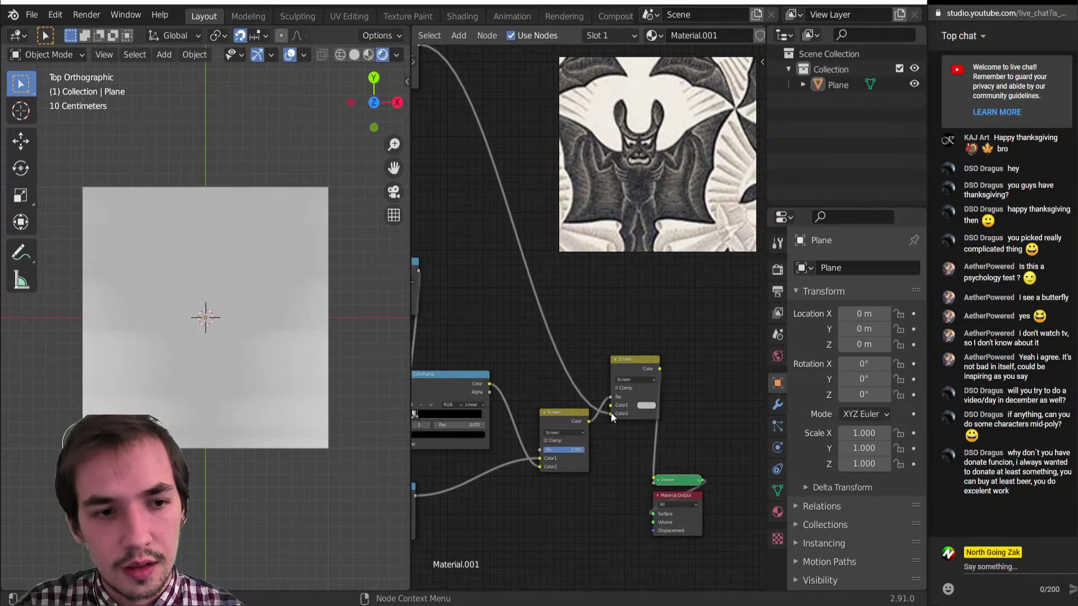
pyautogui.hotkey('ctrl', 'z')
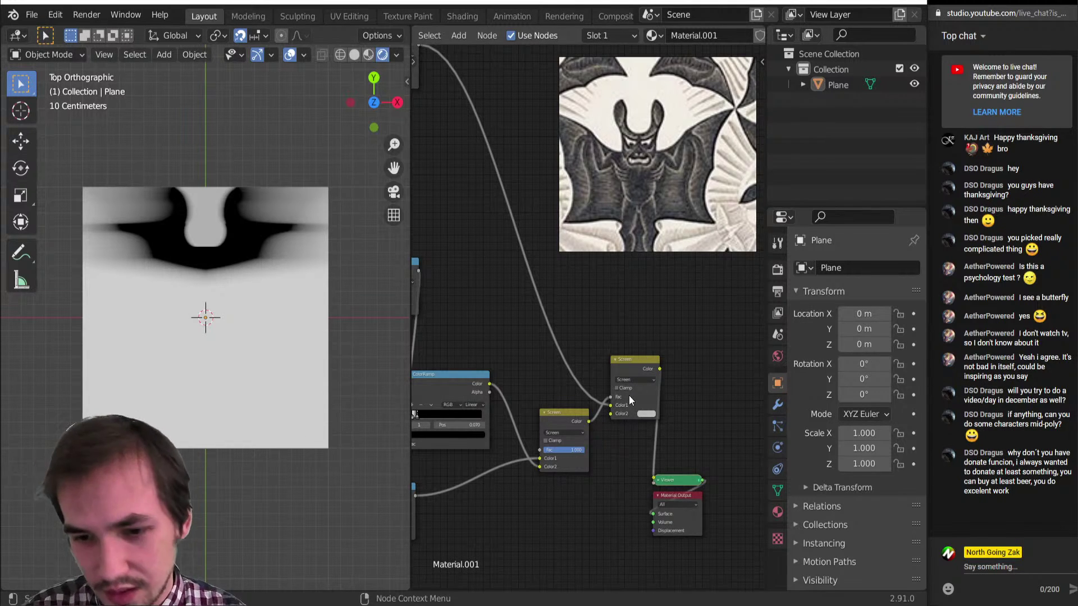
pyautogui.moveTo(612, 396); pyautogui.dragTo(610, 407)
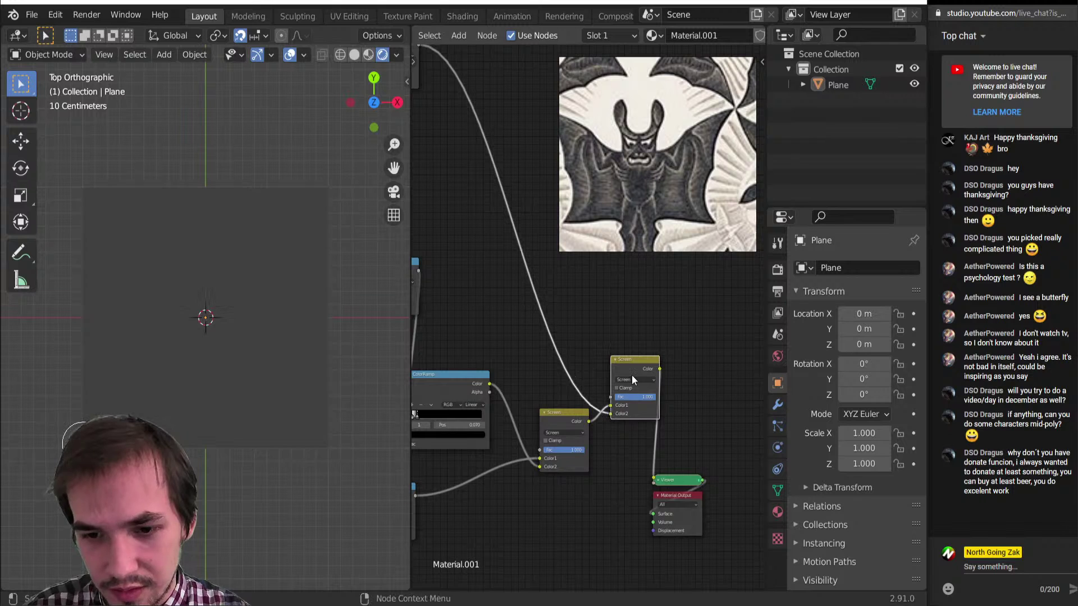
# Preview the third branch's Subtract output on the plane to examine that mask on its own.
pyautogui.scroll(-6, 474, 317)
pyautogui.moveTo(430, 247); pyautogui.dragTo(472, 497, button='middle')
pyautogui.scroll(7, 492, 361)
pyautogui.scroll(1, 492, 362)
pyautogui.scroll(5, 586, 320)
pyautogui.scroll(-3, 567, 371)
pyautogui.keyDown('ctrl'); pyautogui.keyDown('shift'); pyautogui.click(594, 322); pyautogui.keyUp('shift'); pyautogui.keyUp('ctrl')
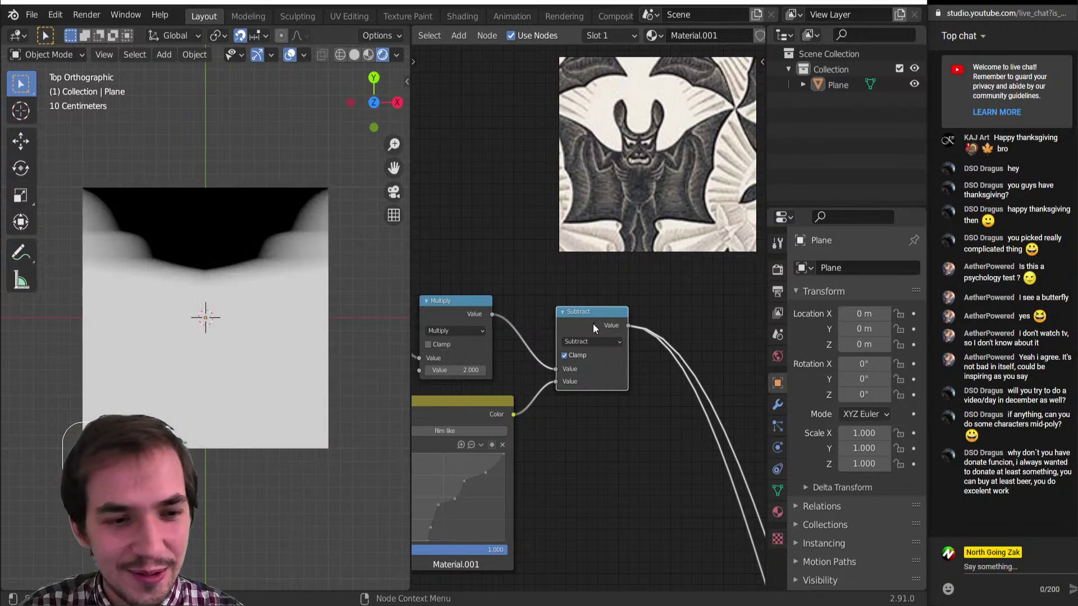
# Undo the preview of the top Subtract node and add a ColorRamp node to the material.
pyautogui.scroll(-4, 549, 291)
pyautogui.moveTo(549, 290); pyautogui.dragTo(573, 385, button='middle')
pyautogui.hotkey('ctrl', 'z')
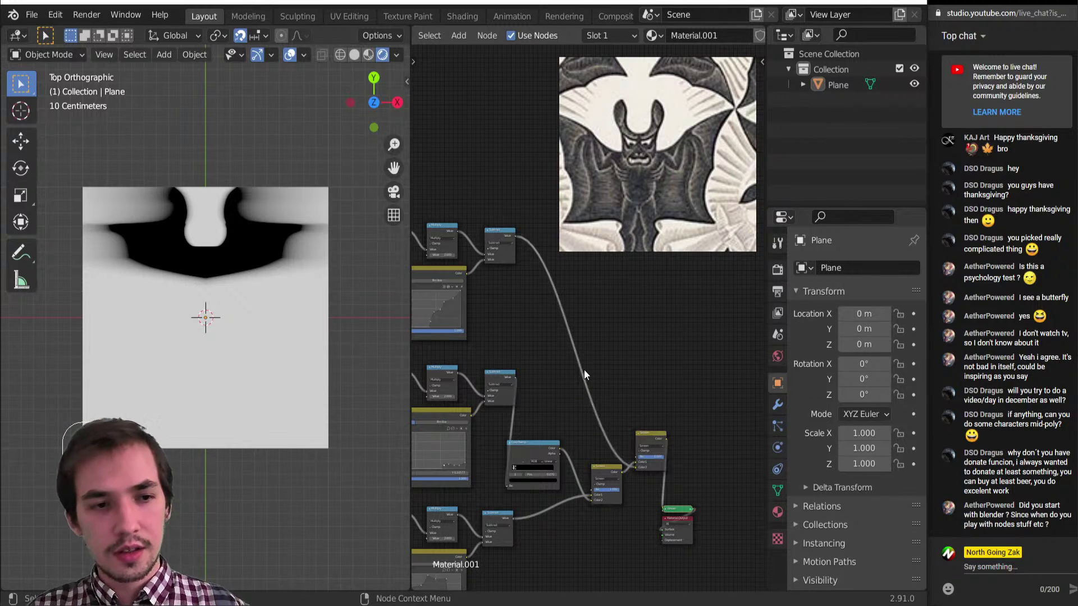
pyautogui.hotkey('shift', 'a')
pyautogui.moveTo(587, 365)
pyautogui.press('o')
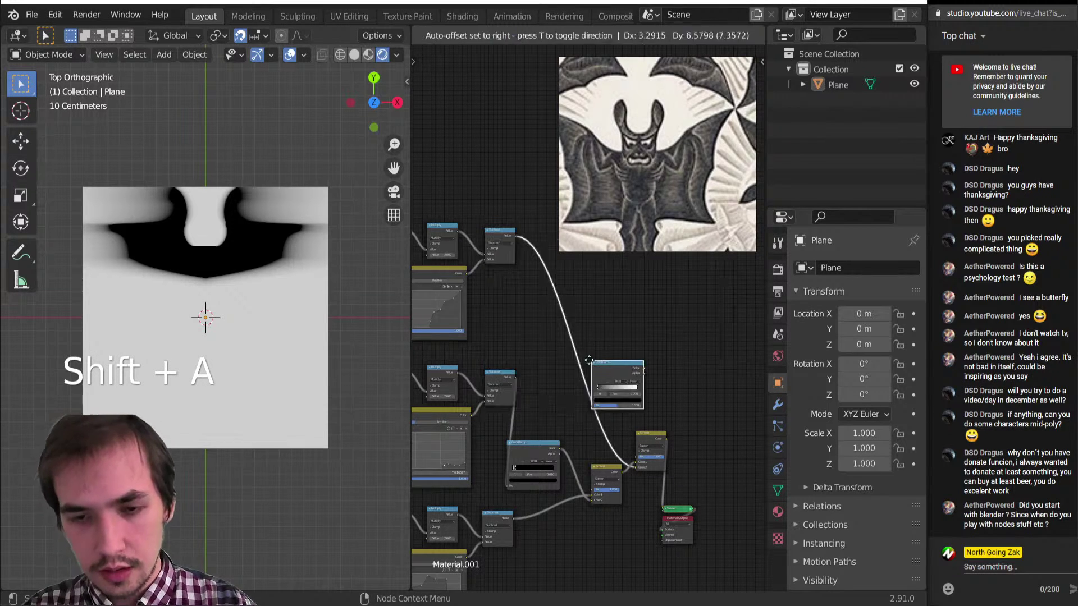
# Try to insert the ColorRamp between the top Subtract and final Screen nodes and narrow its gradient toward the black stop.
pyautogui.click(569, 313)
pyautogui.scroll(5, 598, 356)
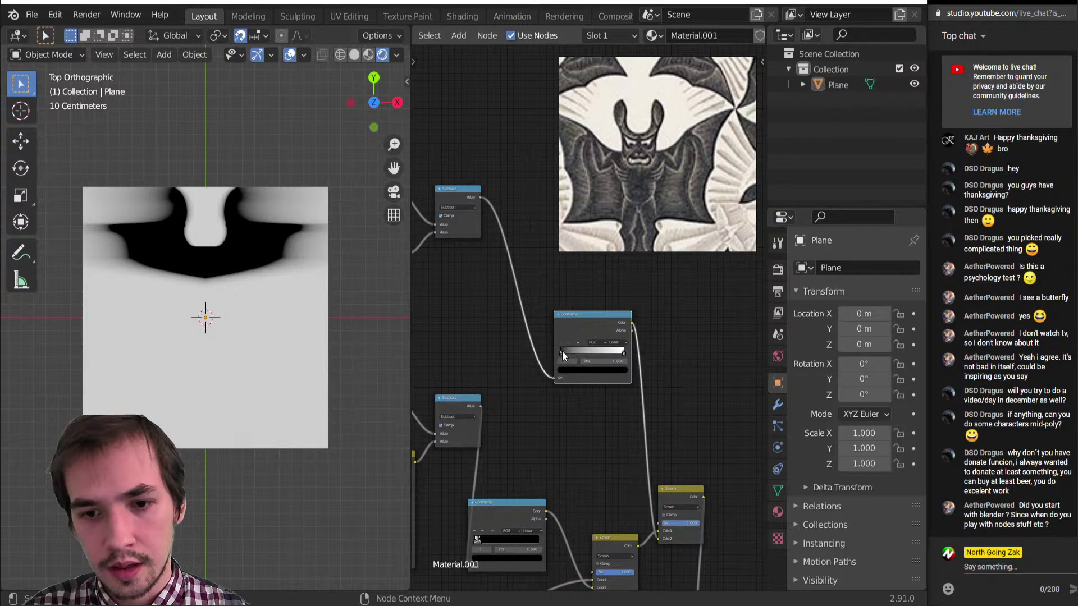
pyautogui.moveTo(561, 351)
pyautogui.mouseDown()
pyautogui.moveTo(582, 349)
pyautogui.moveTo(558, 348)
pyautogui.mouseUp()
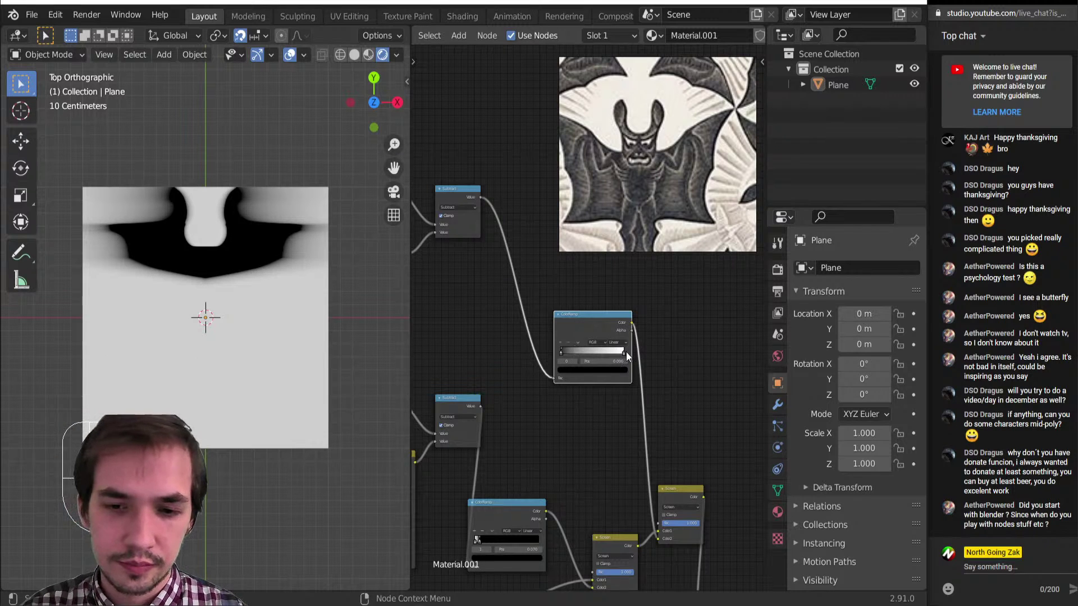
pyautogui.moveTo(624, 352); pyautogui.dragTo(571, 375)
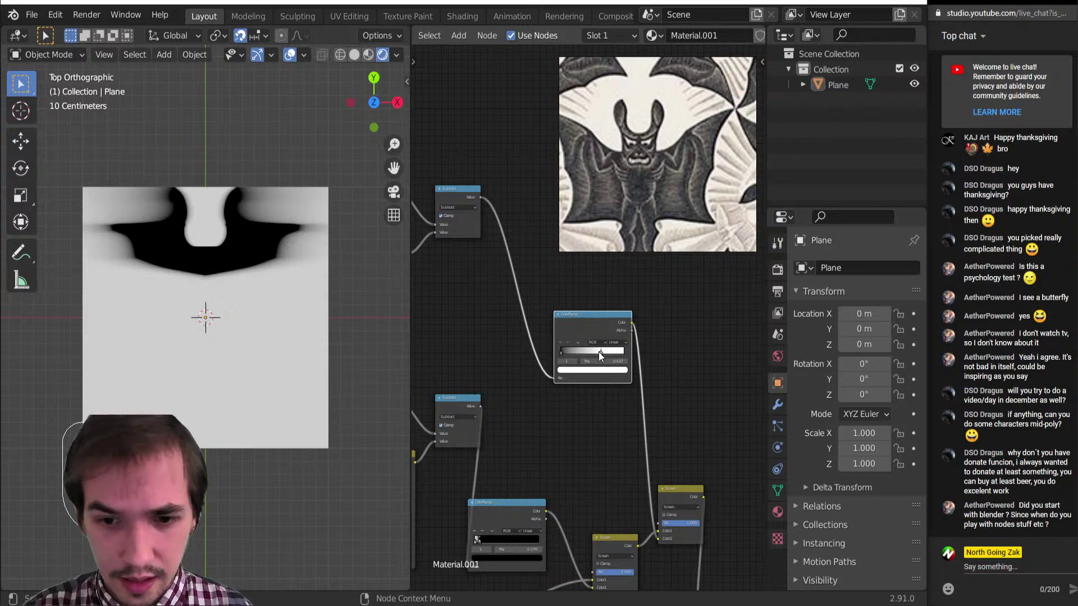
pyautogui.moveTo(599, 352); pyautogui.dragTo(564, 351)
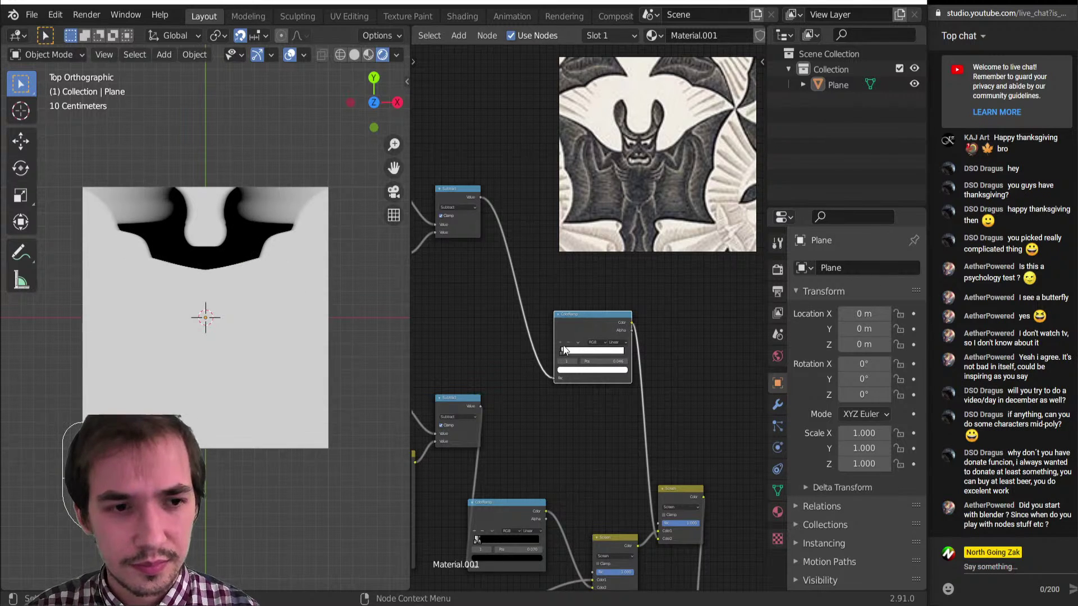
pyautogui.hotkey('ctrl', 'z')
# Move the unconnected ColorRamp node slightly higher, away from the final Screen node.
pyautogui.scroll(-3, 609, 180)
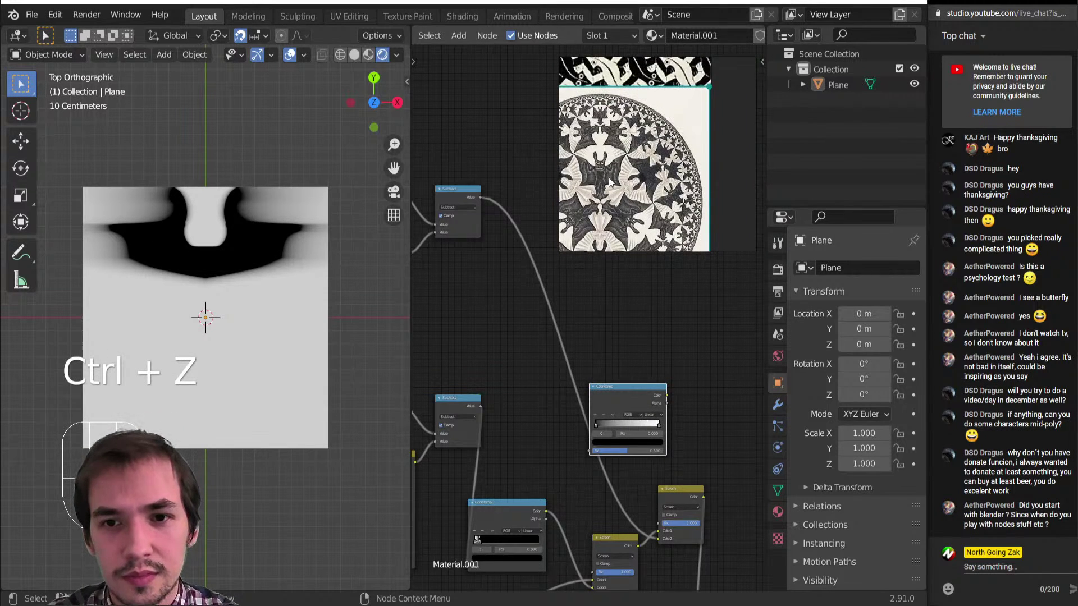
pyautogui.scroll(2, 609, 181)
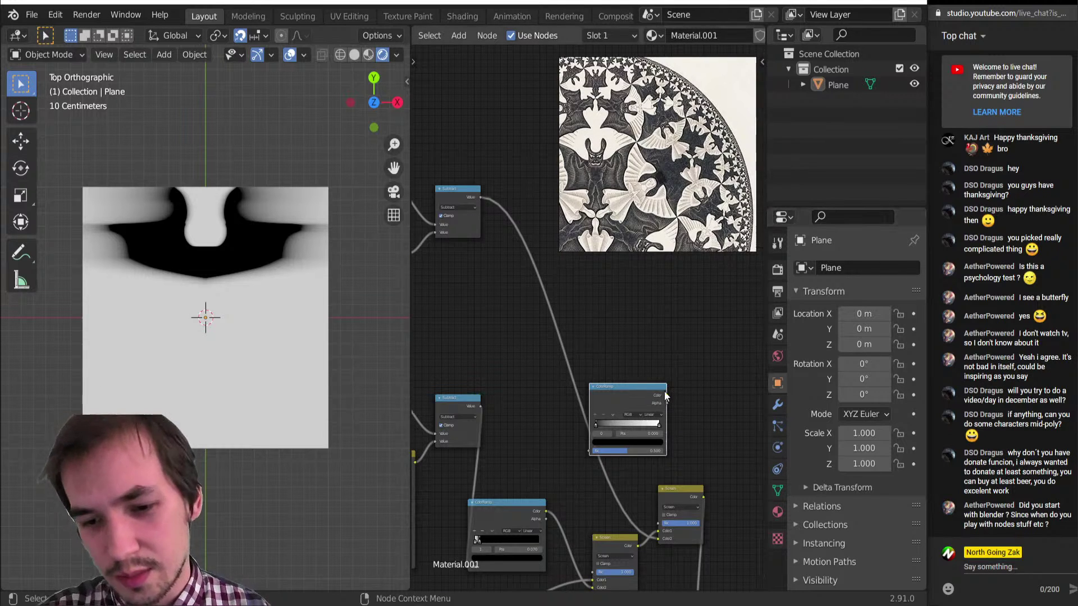
pyautogui.scroll(-1, 634, 397)
pyautogui.moveTo(606, 381); pyautogui.dragTo(607, 341)
pyautogui.moveTo(607, 341); pyautogui.dragTo(556, 400, button='middle')
pyautogui.scroll(-5, 590, 388)
pyautogui.scroll(4, 592, 386)
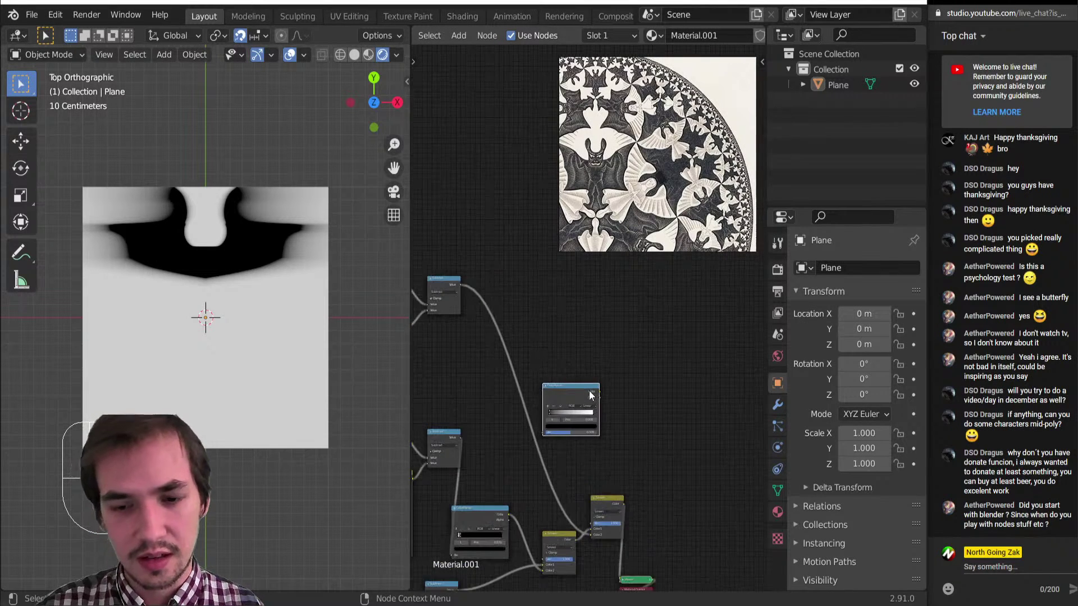
pyautogui.scroll(1, 622, 443)
pyautogui.moveTo(610, 472); pyautogui.dragTo(608, 413, button='middle')
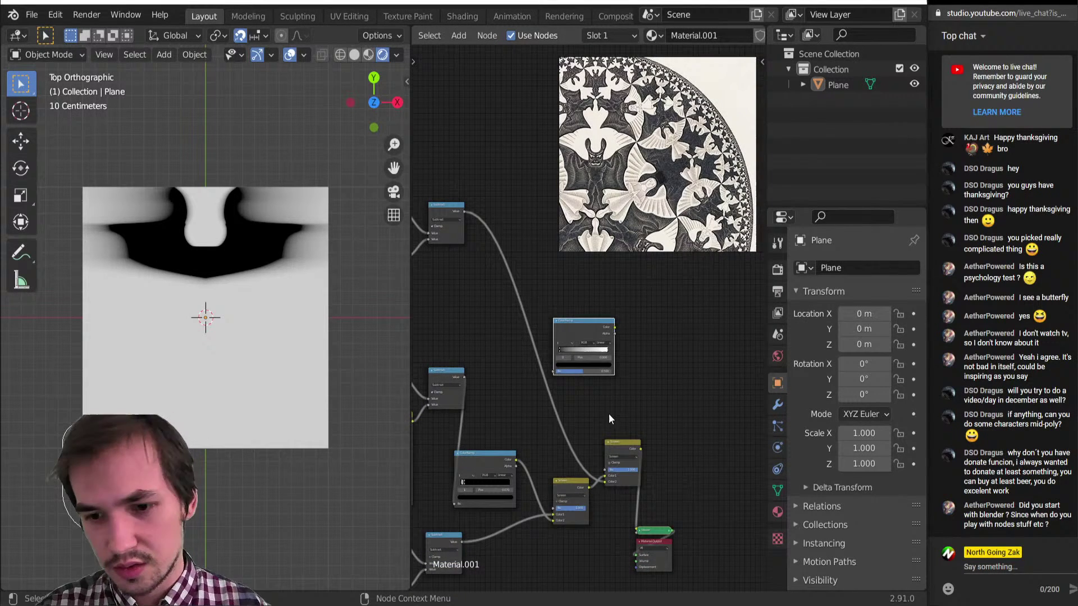
# Preview the final Screen node and move the Viewer and Material Output nodes up beside it.
pyautogui.keyDown('ctrl'); pyautogui.keyDown('shift'); pyautogui.click(628, 449); pyautogui.keyUp('shift'); pyautogui.keyUp('ctrl')
pyautogui.moveTo(645, 466); pyautogui.dragTo(696, 575)
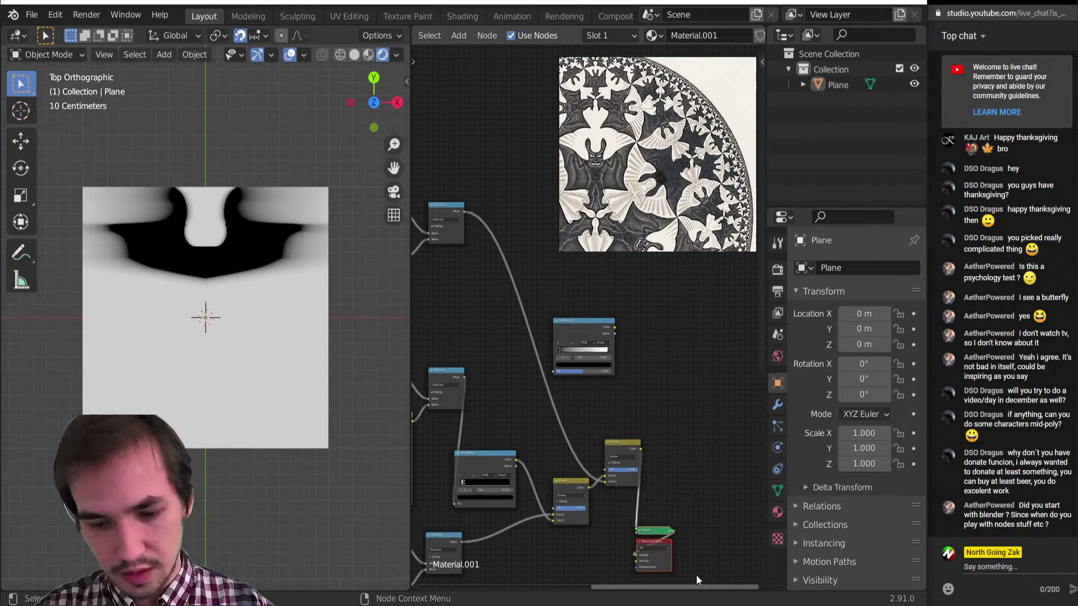
pyautogui.press('g')
pyautogui.click(740, 462)
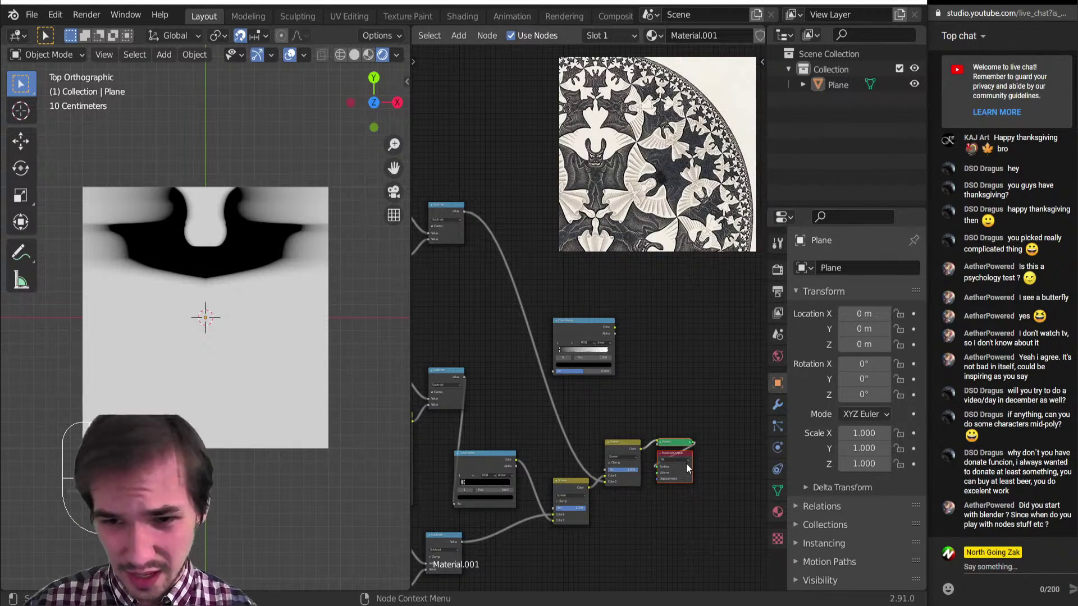
# Connect the top Subtract node's Value output to the ColorRamp's Fac input.
pyautogui.scroll(2, 562, 427)
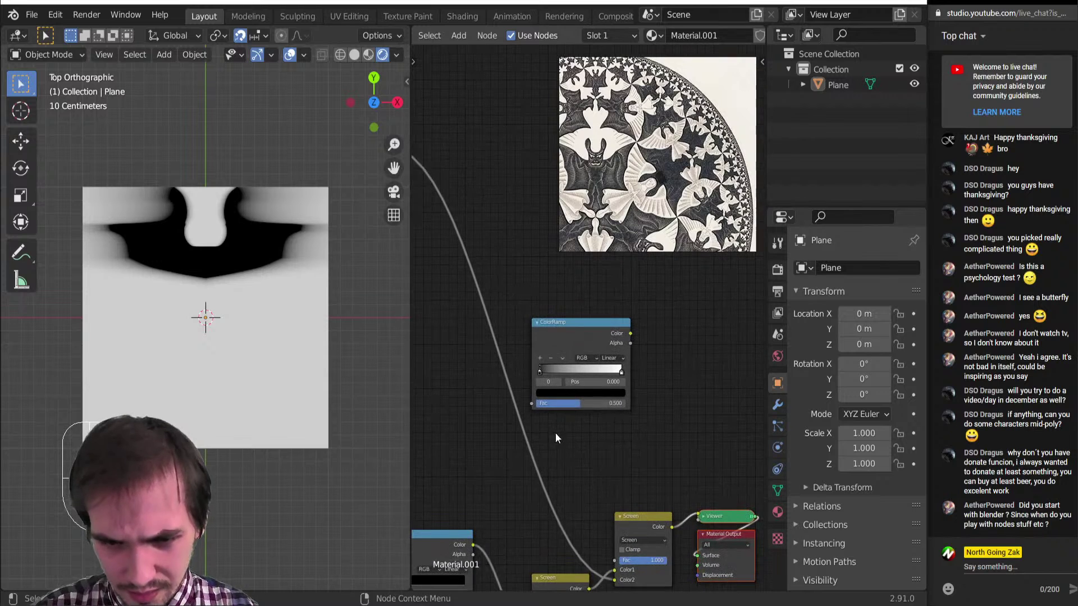
pyautogui.scroll(-3, 631, 367)
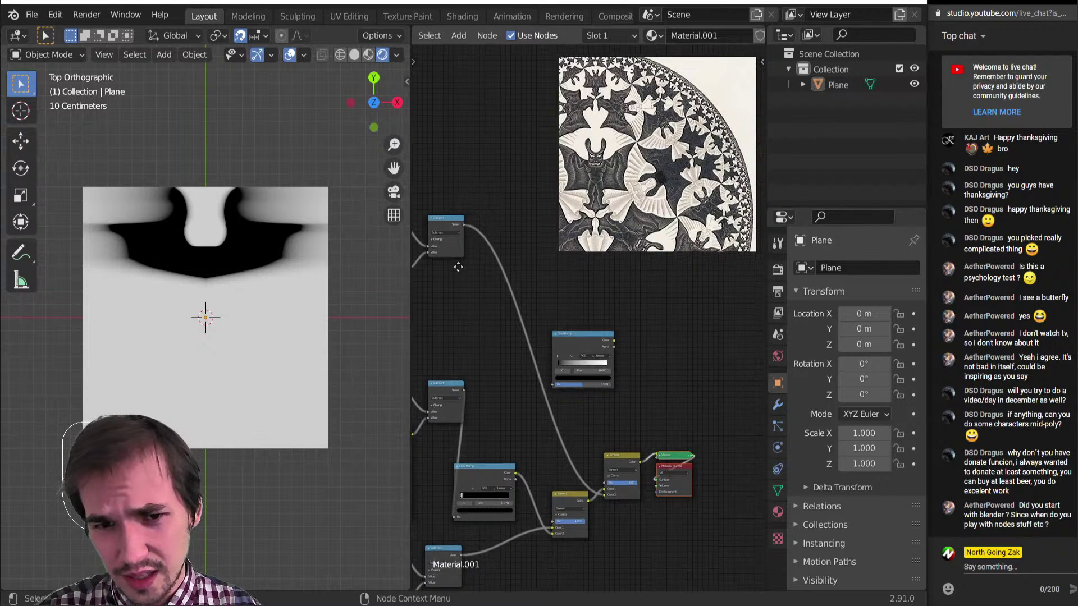
pyautogui.keyDown('shift'); pyautogui.click(456, 250); pyautogui.keyUp('shift')
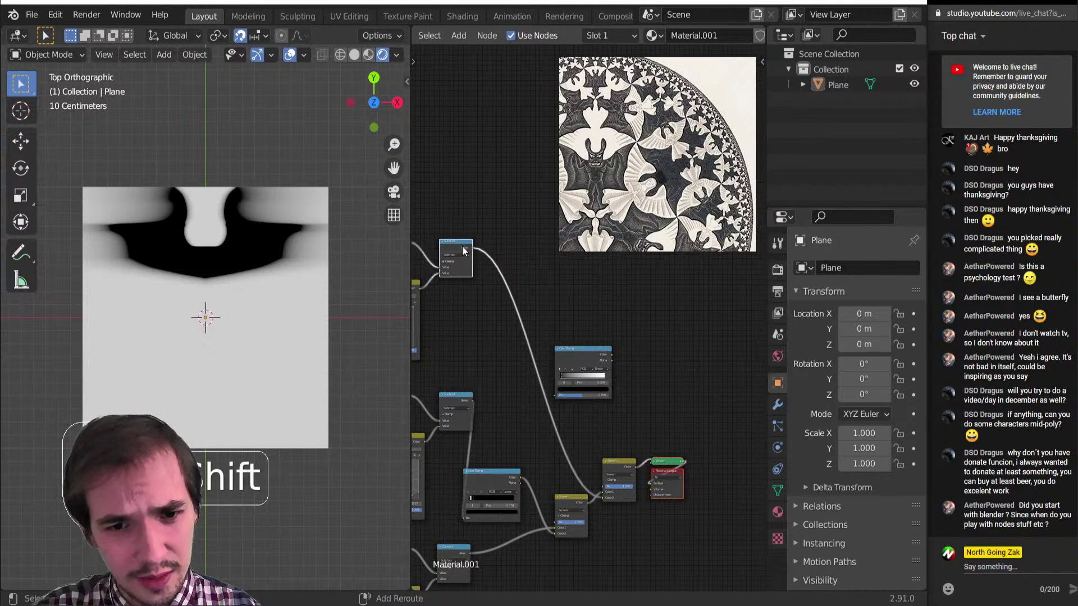
pyautogui.moveTo(462, 268); pyautogui.dragTo(496, 279, button='middle')
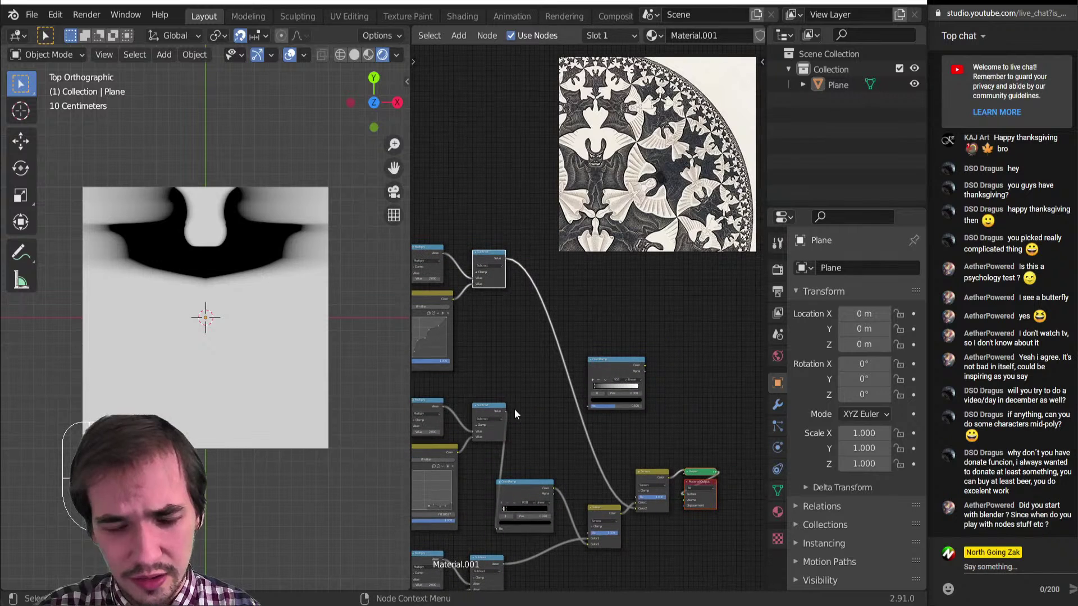
pyautogui.scroll(5, 614, 411)
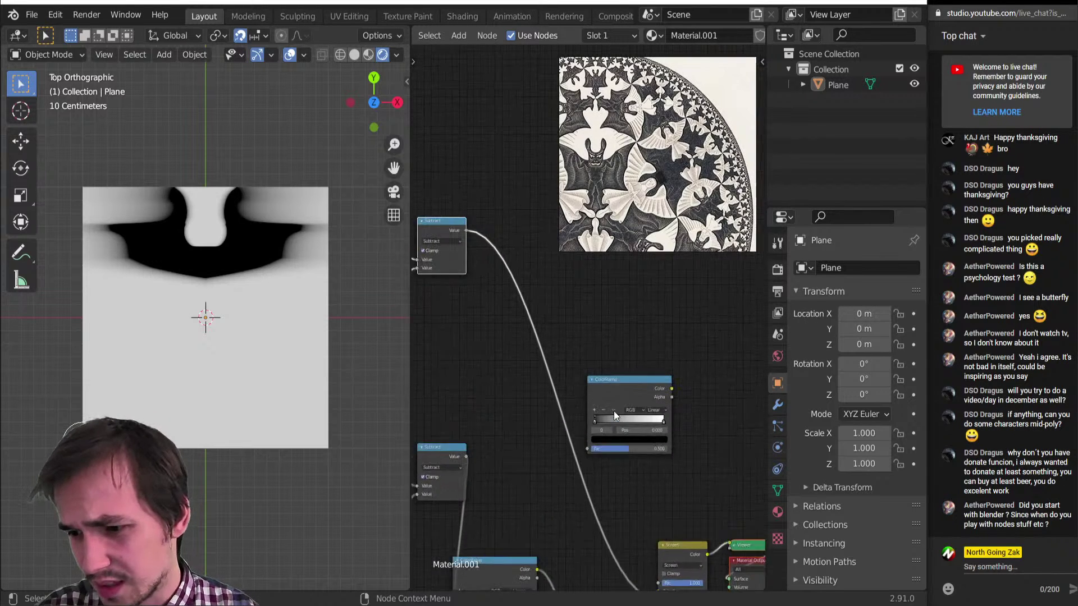
pyautogui.scroll(-5, 579, 354)
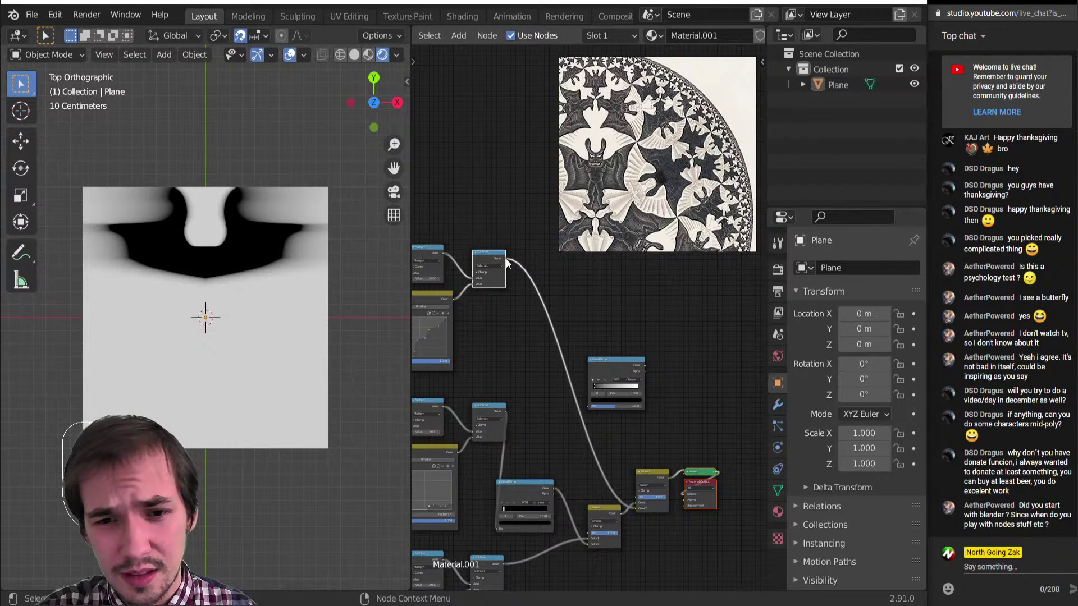
pyautogui.moveTo(505, 259); pyautogui.dragTo(588, 405)
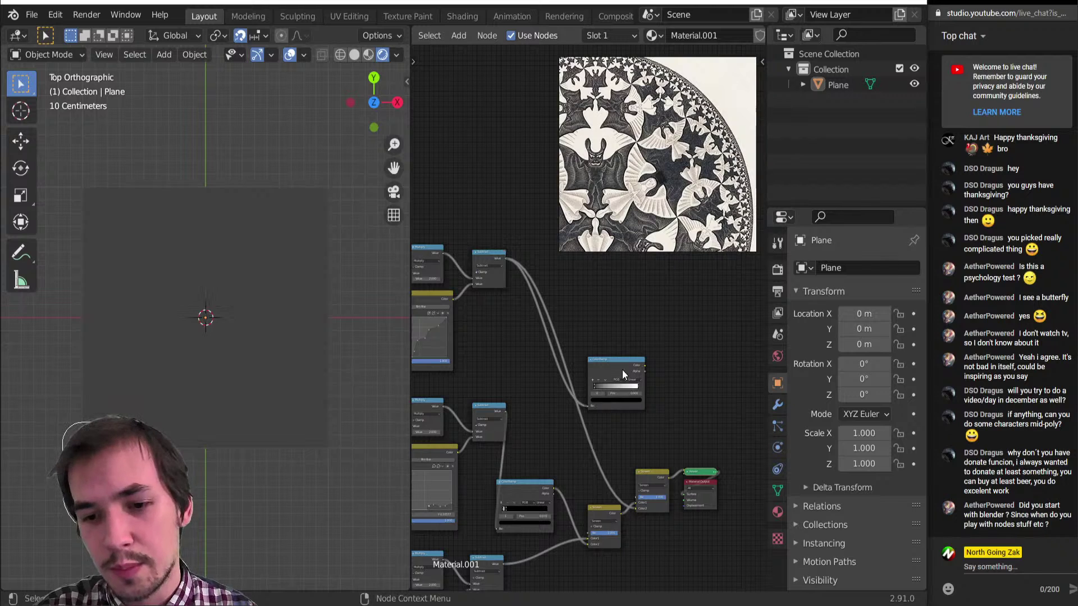
# Reverse the new ColorRamp's gradient to run from white to black and preview its output.
pyautogui.scroll(3, 618, 407)
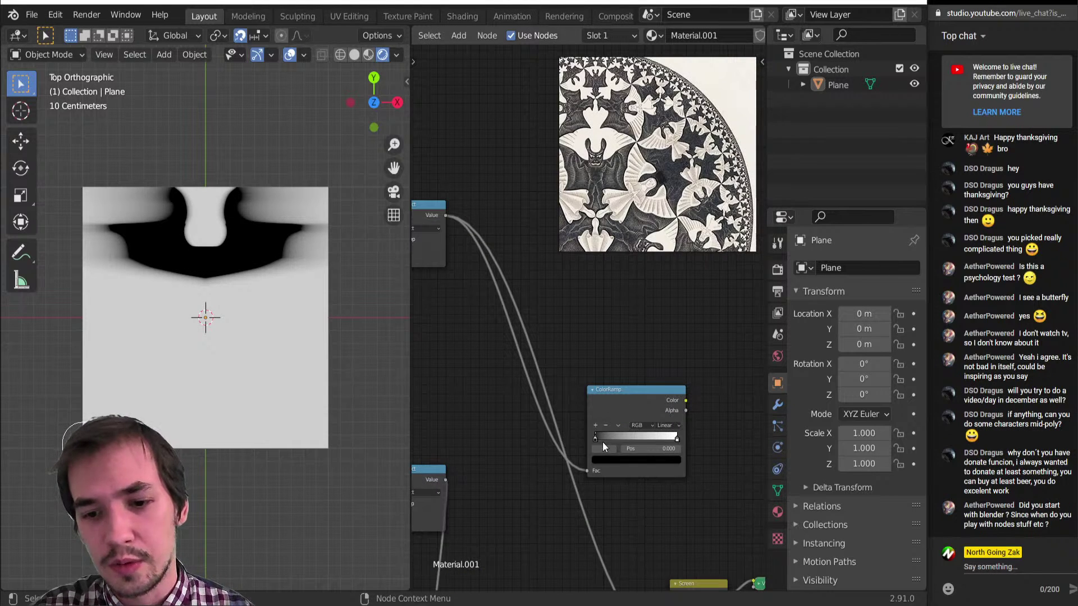
pyautogui.moveTo(629, 435); pyautogui.dragTo(710, 431)
pyautogui.keyDown('ctrl'); pyautogui.keyDown('shift'); pyautogui.click(653, 406); pyautogui.keyUp('shift'); pyautogui.keyUp('ctrl')
pyautogui.scroll(-3, 639, 429)
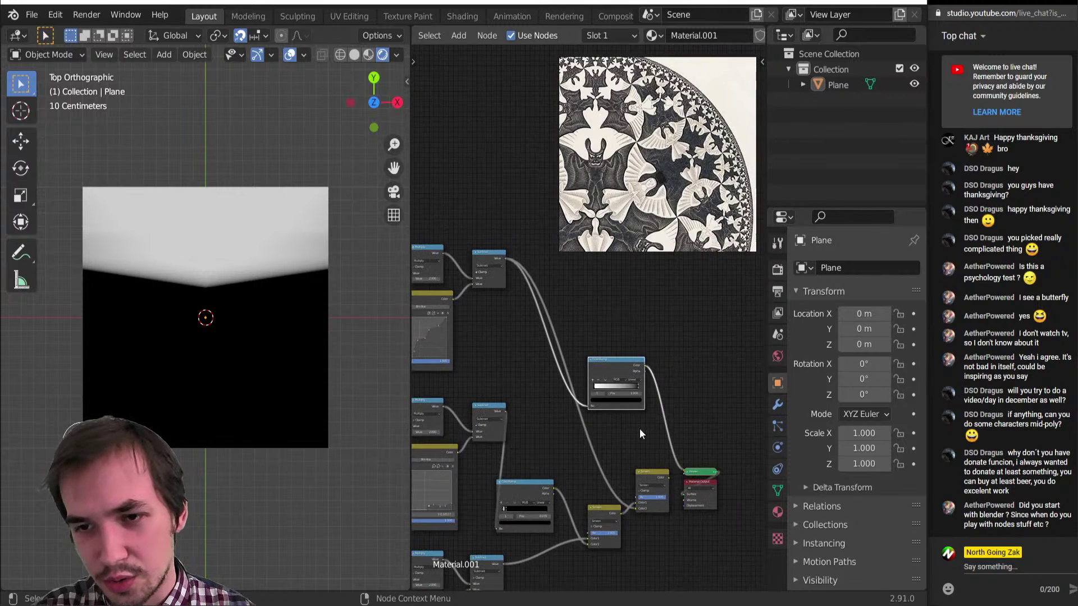
# Preview the final Screen node and move the Viewer and Material Output nodes farther away from it to make room.
pyautogui.keyDown('ctrl'); pyautogui.keyDown('shift'); pyautogui.click(658, 474); pyautogui.keyUp('shift'); pyautogui.keyUp('ctrl')
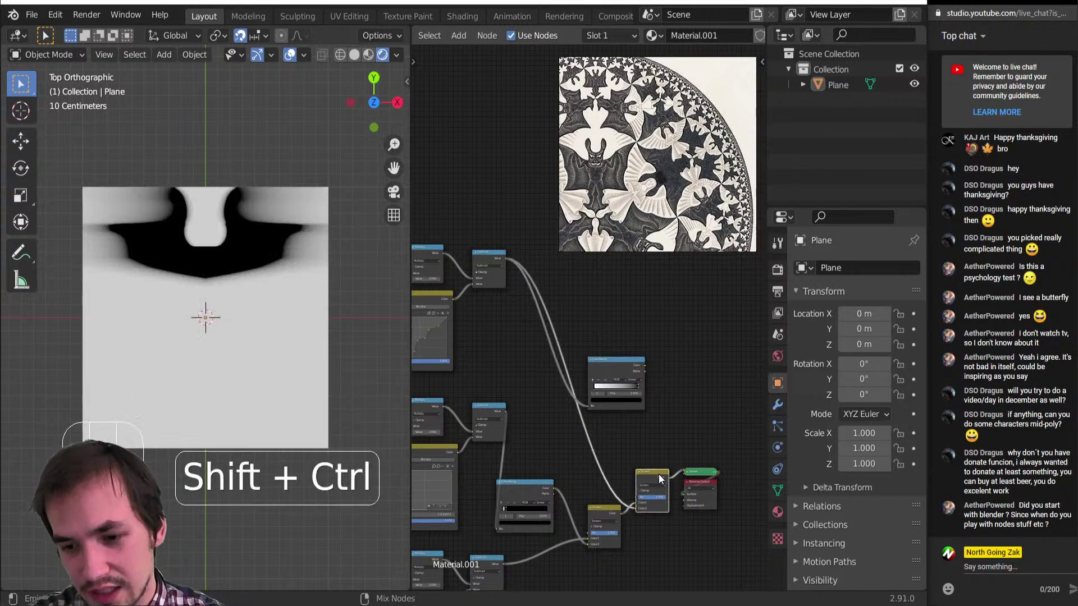
pyautogui.moveTo(688, 424); pyautogui.dragTo(726, 550)
pyautogui.moveTo(717, 500); pyautogui.dragTo(672, 484, button='middle')
pyautogui.press('g')
pyautogui.click(744, 426)
pyautogui.scroll(3, 645, 441)
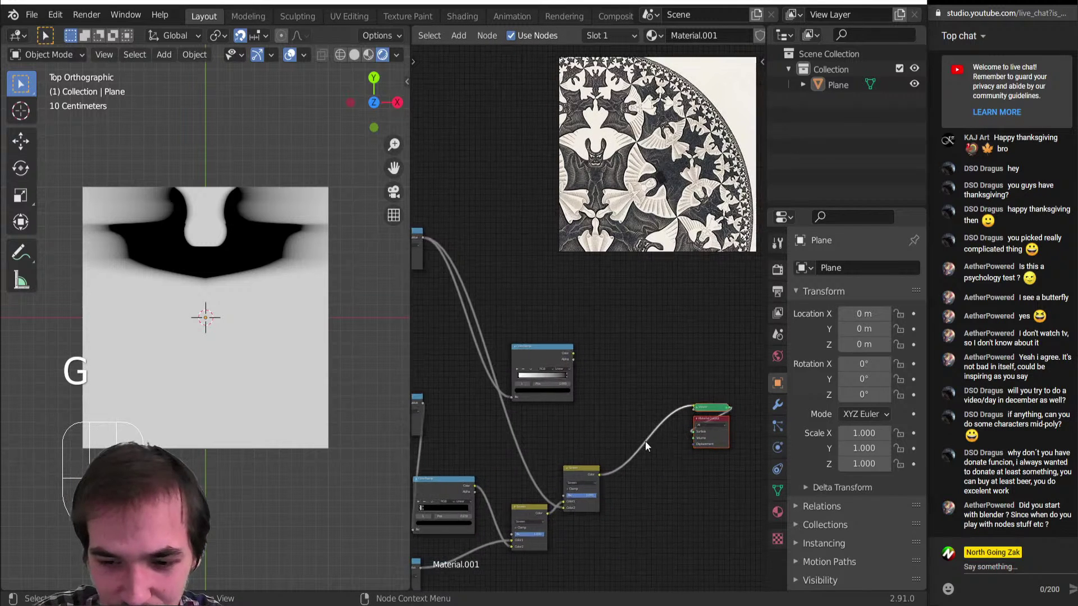
pyautogui.keyDown('ctrl'); pyautogui.keyDown('shift'); pyautogui.click(568, 544); pyautogui.keyUp('shift'); pyautogui.keyUp('ctrl')
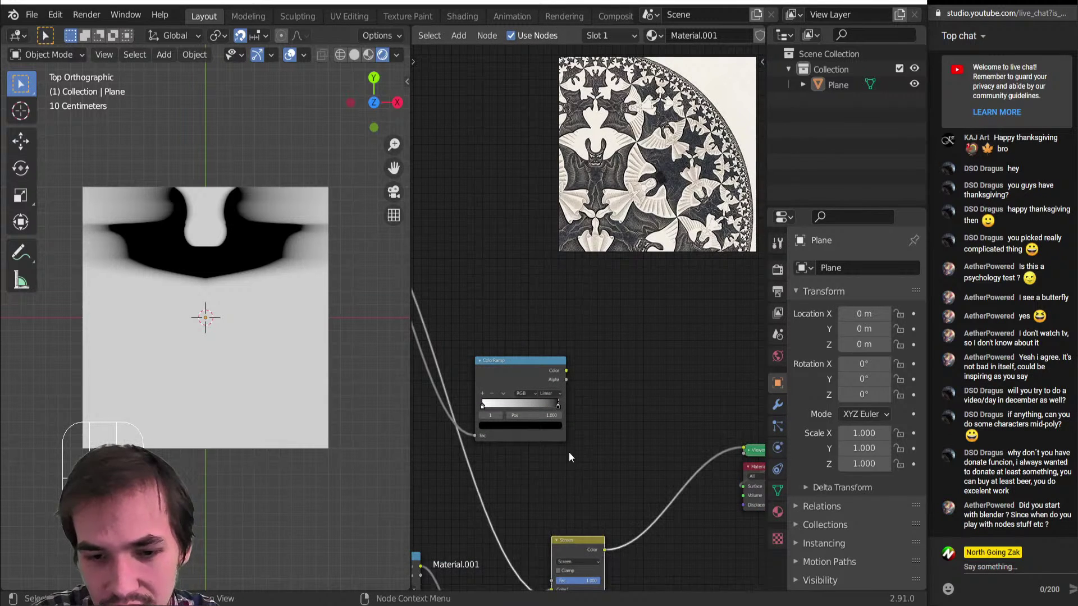
# Preview the new ColorRamp and slide its black stop almost onto the white stop for a sharp edge.
pyautogui.scroll(-5, 568, 453)
pyautogui.moveTo(564, 432); pyautogui.dragTo(582, 427, button='middle')
pyautogui.scroll(4, 584, 359)
pyautogui.keyDown('ctrl'); pyautogui.keyDown('shift'); pyautogui.click(585, 339); pyautogui.keyUp('shift'); pyautogui.keyUp('ctrl')
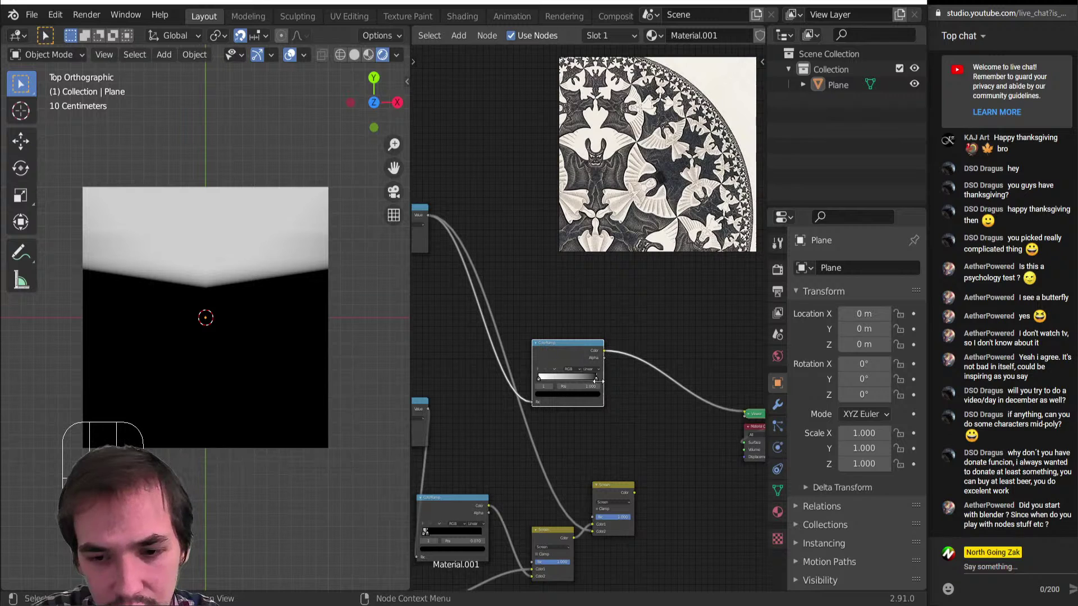
pyautogui.moveTo(596, 378); pyautogui.dragTo(497, 382)
pyautogui.scroll(-5, 490, 382)
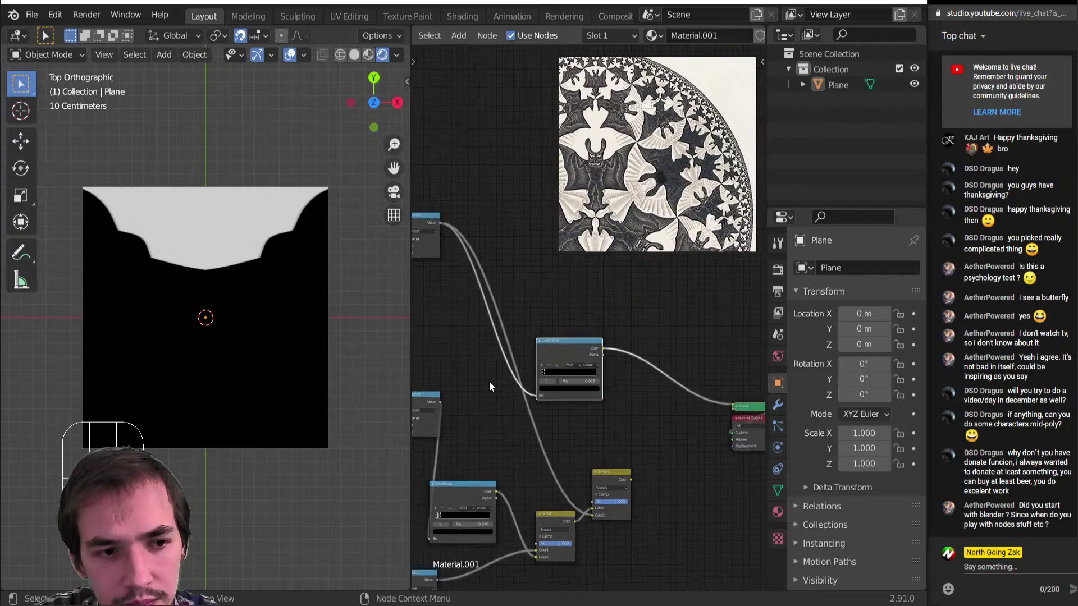
# Preview the output of the lowest Subtract node to inspect its body-shaped mask.
pyautogui.moveTo(474, 384); pyautogui.dragTo(576, 332, button='middle')
pyautogui.keyDown('ctrl'); pyautogui.keyDown('shift'); pyautogui.click(557, 463); pyautogui.keyUp('shift'); pyautogui.keyUp('ctrl')
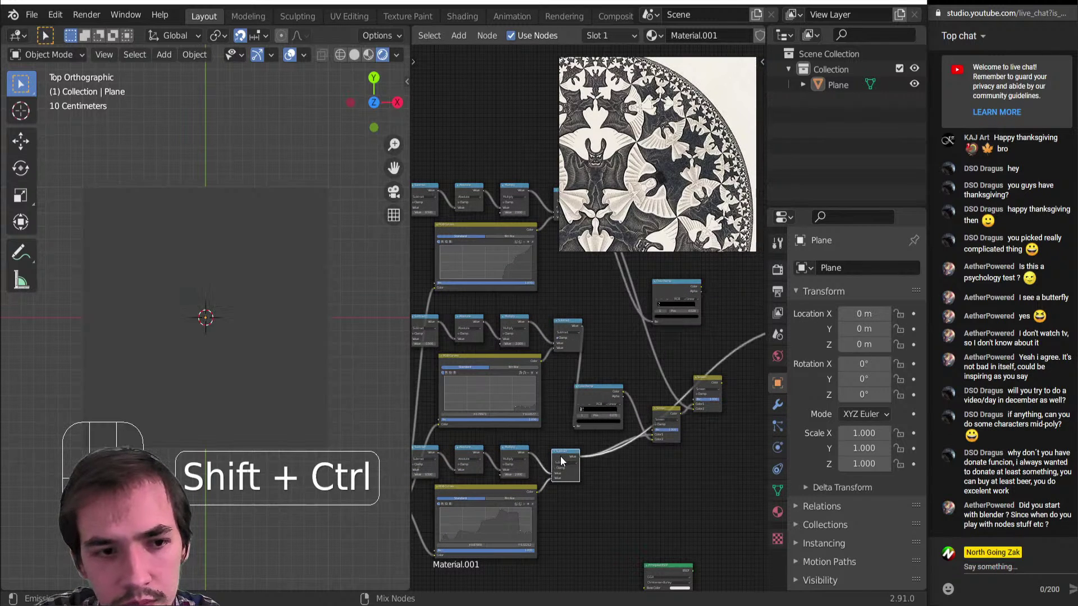
pyautogui.moveTo(561, 461); pyautogui.dragTo(513, 511, button='middle')
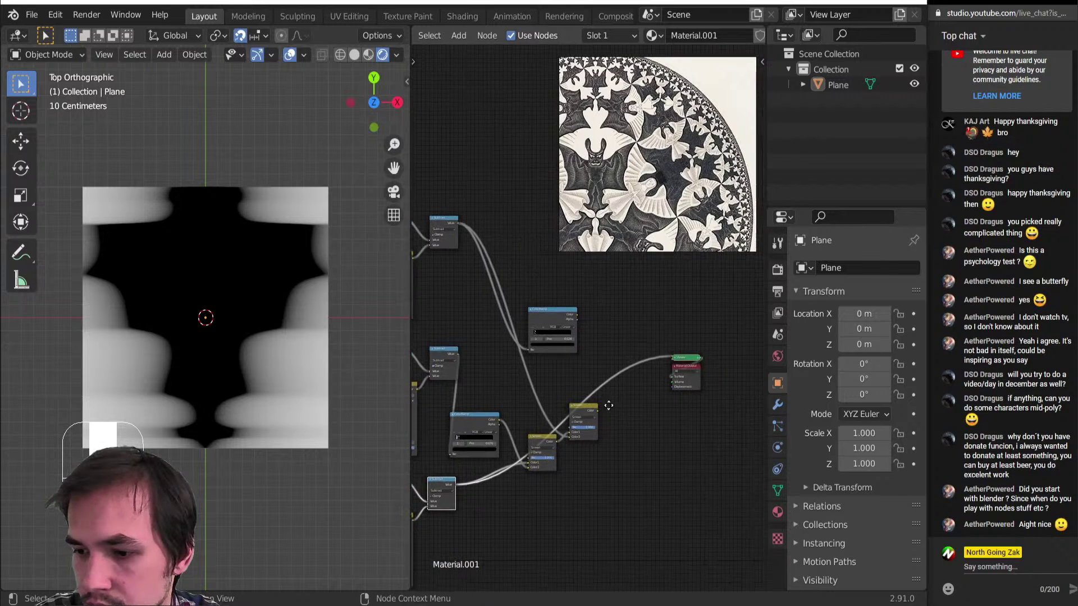
# Space out the new ColorRamp and final Screen nodes, and connect the ramp's Color output to the Screen's Color2 input with the result previewed.
pyautogui.scroll(2, 687, 426)
pyautogui.moveTo(534, 318); pyautogui.dragTo(515, 339)
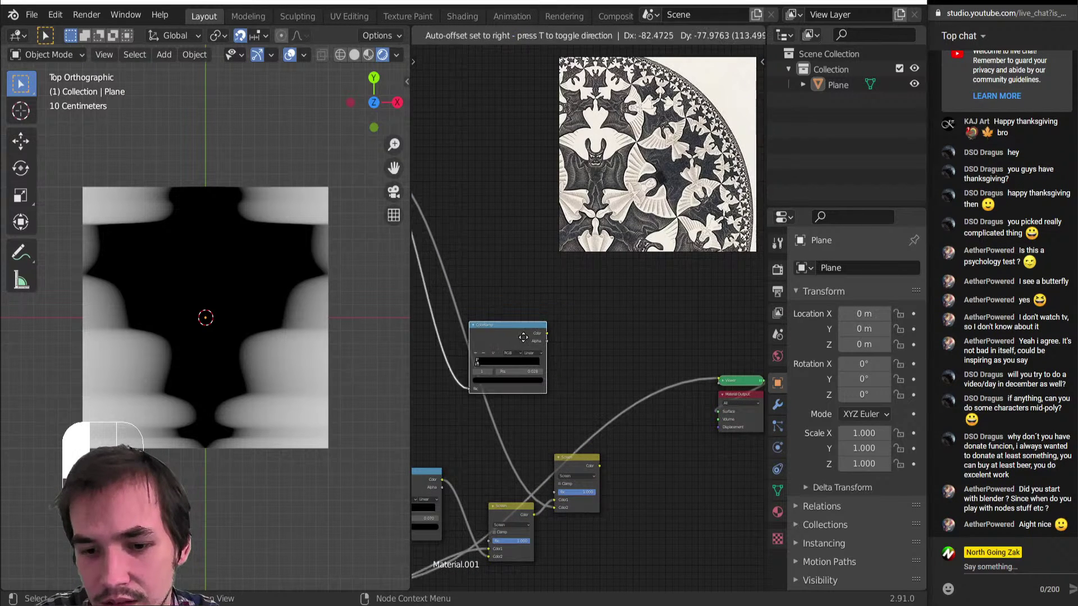
pyautogui.moveTo(608, 454); pyautogui.dragTo(620, 404, button='middle')
pyautogui.moveTo(597, 411); pyautogui.dragTo(655, 397)
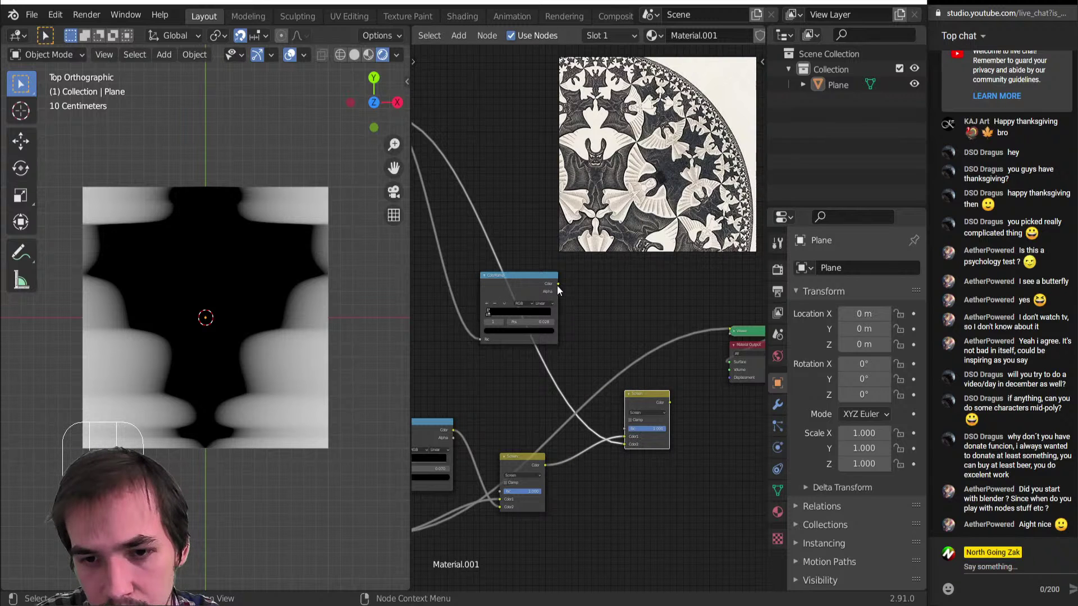
pyautogui.moveTo(557, 285); pyautogui.dragTo(632, 443)
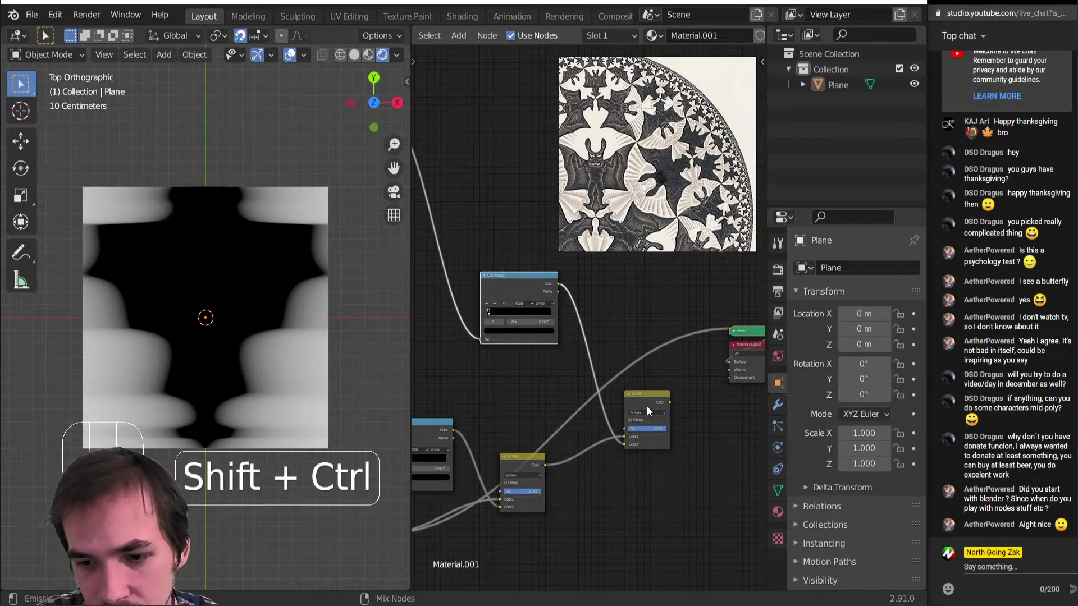
pyautogui.keyDown('ctrl'); pyautogui.keyDown('shift'); pyautogui.click(648, 403); pyautogui.keyUp('shift'); pyautogui.keyUp('ctrl')
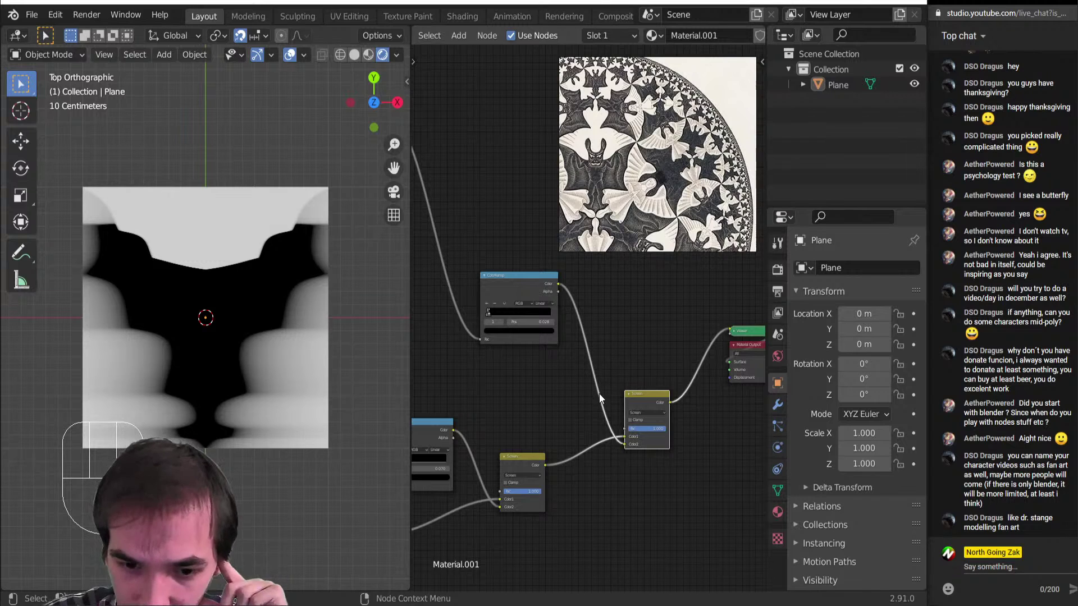
pyautogui.scroll(-2, 603, 397)
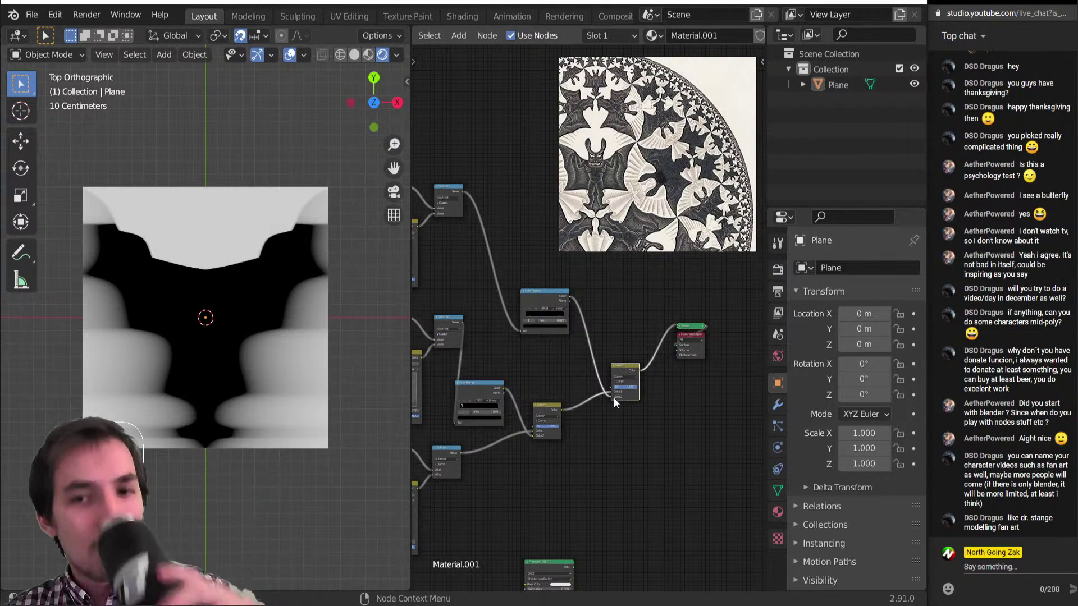
pyautogui.scroll(-3, 623, 342)
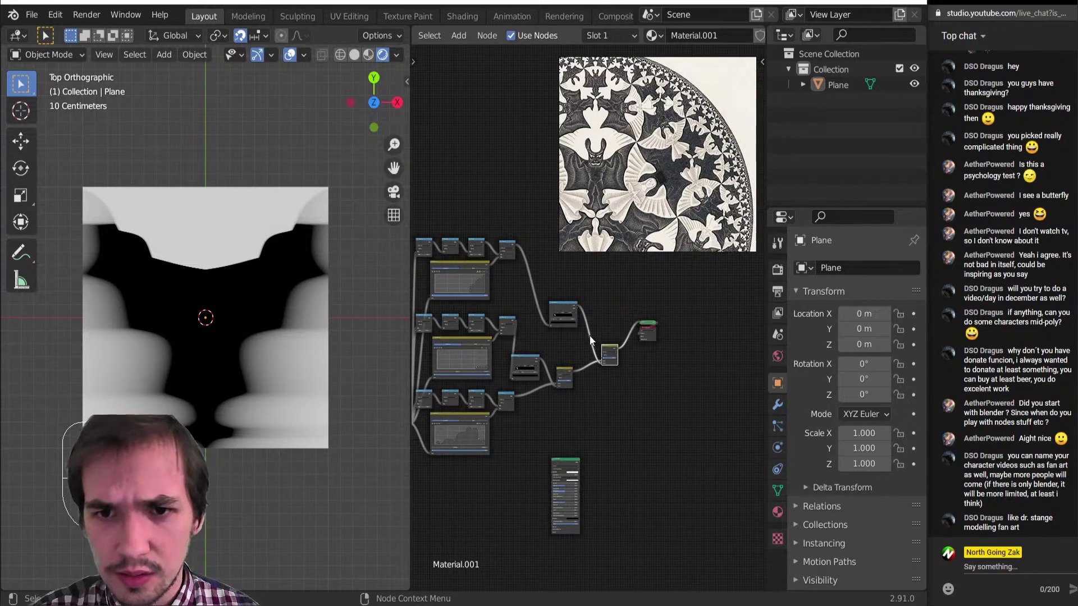
pyautogui.scroll(1, 589, 336)
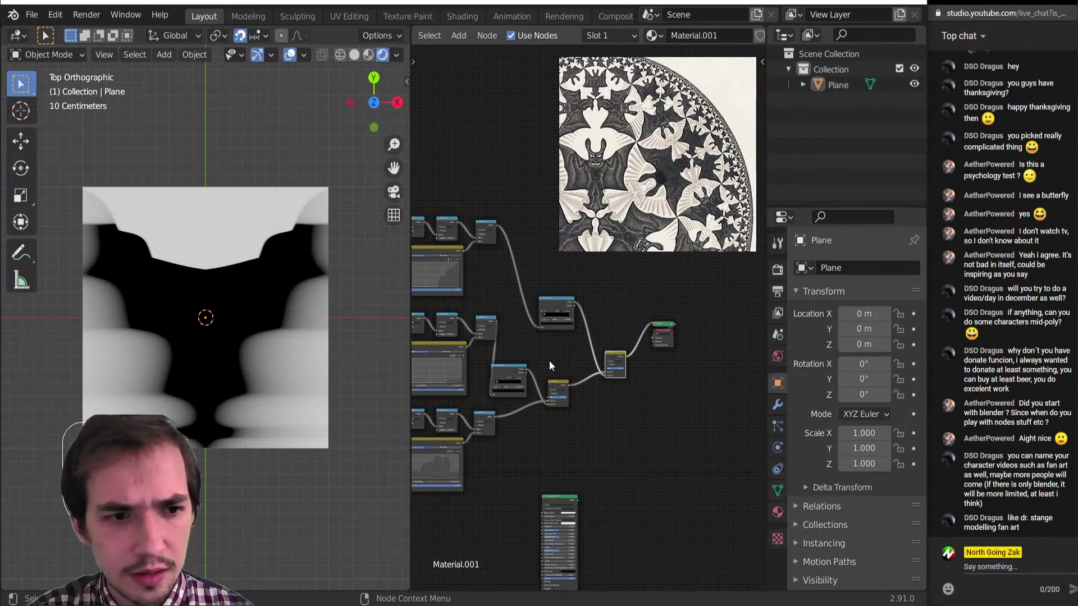
# Preview the top Subtract node, the ColorRamp feeding the first Screen and the remaining masks one after another to compare their shapes.
pyautogui.moveTo(546, 369); pyautogui.dragTo(618, 437, button='middle')
pyautogui.keyDown('ctrl'); pyautogui.keyDown('shift'); pyautogui.click(546, 290); pyautogui.keyUp('shift'); pyautogui.keyUp('ctrl')
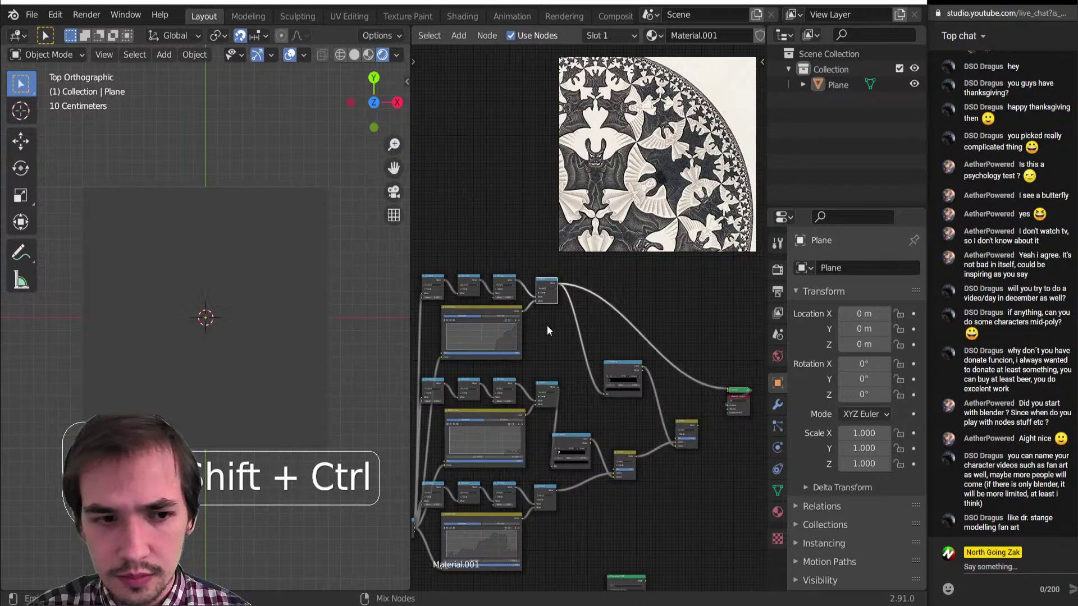
pyautogui.keyDown('ctrl'); pyautogui.keyDown('shift'); pyautogui.click(573, 440); pyautogui.keyUp('shift'); pyautogui.keyUp('ctrl')
pyautogui.moveTo(629, 467); pyautogui.dragTo(581, 364, button='middle')
pyautogui.scroll(5, 588, 331)
pyautogui.moveTo(536, 419)
pyautogui.mouseDown(button='middle')
pyautogui.moveTo(607, 315)
pyautogui.moveTo(524, 405)
pyautogui.mouseUp(button='middle')
pyautogui.keyDown('ctrl'); pyautogui.keyDown('shift'); pyautogui.click(534, 368); pyautogui.keyUp('shift'); pyautogui.keyUp('ctrl')
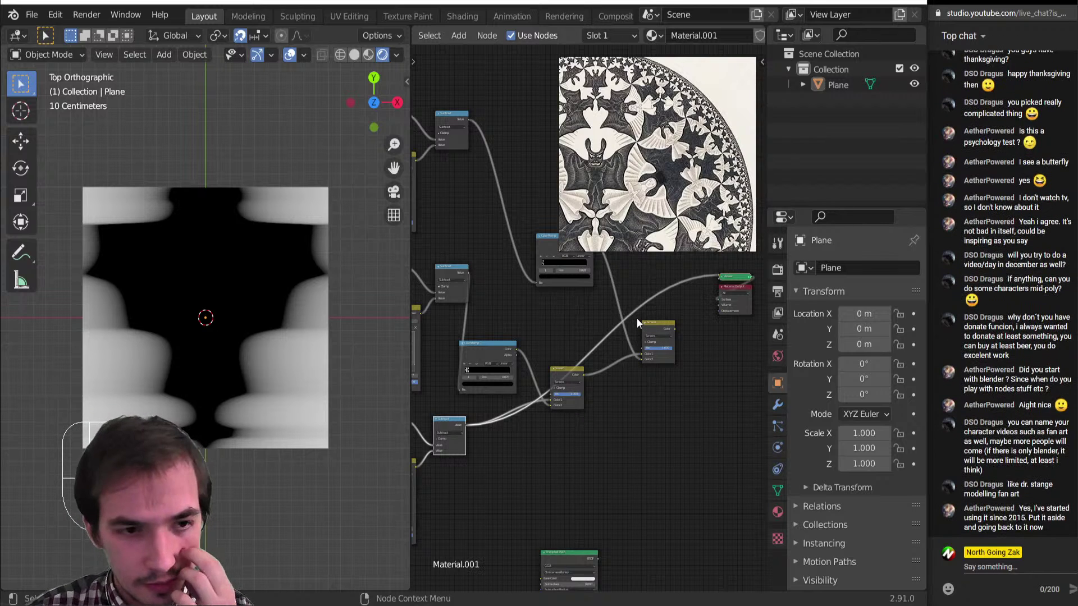
# Preview the first Screen node that combines the lowest Subtract with its ColorRamp, and delete the final Screen node after it.
pyautogui.moveTo(578, 330); pyautogui.dragTo(574, 351, button='middle')
pyautogui.keyDown('ctrl'); pyautogui.keyDown('shift'); pyautogui.click(561, 397); pyautogui.keyUp('shift'); pyautogui.keyUp('ctrl')
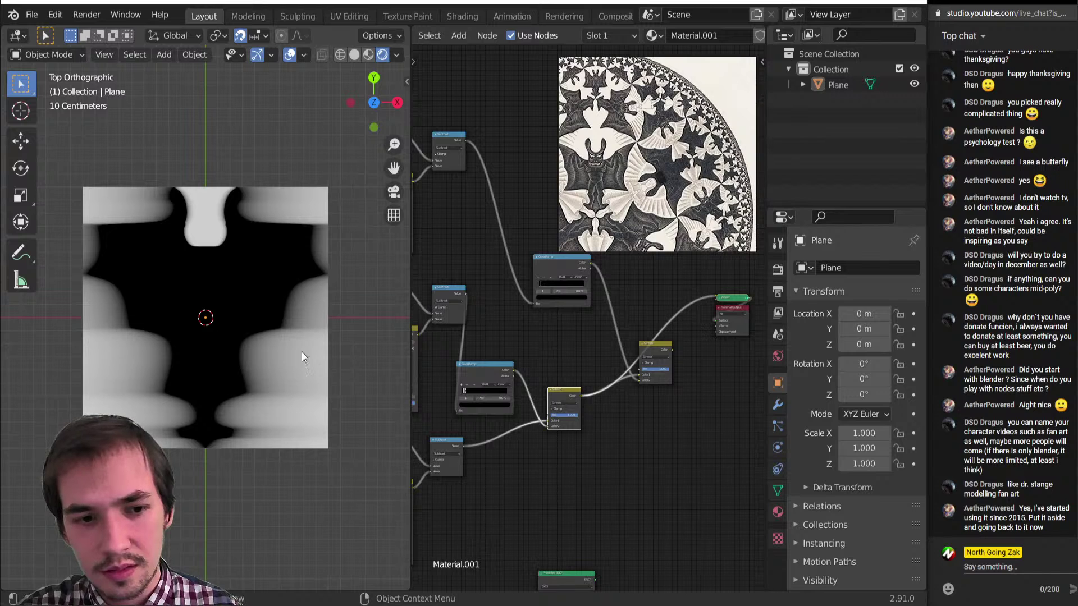
pyautogui.click(654, 350)
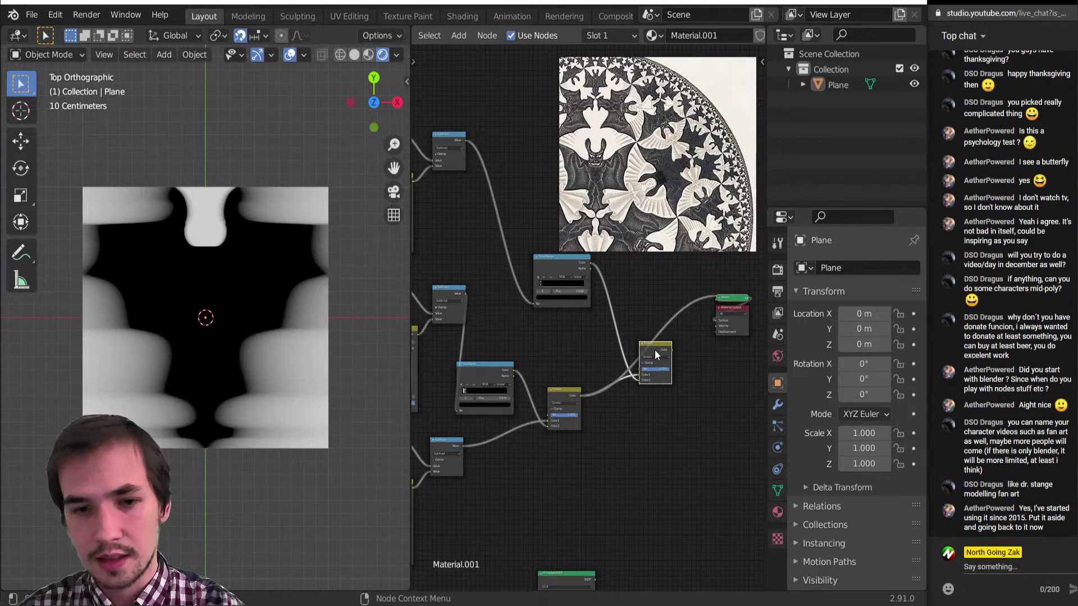
pyautogui.press('Delete')
# Move the Texture Coordinate node farther away from the Separate XYZ node at the start of the tree.
pyautogui.scroll(-7, 659, 339)
pyautogui.moveTo(456, 356); pyautogui.dragTo(615, 354, button='middle')
pyautogui.scroll(-2, 679, 365)
pyautogui.scroll(3, 562, 399)
pyautogui.moveTo(537, 419); pyautogui.dragTo(623, 351, button='middle')
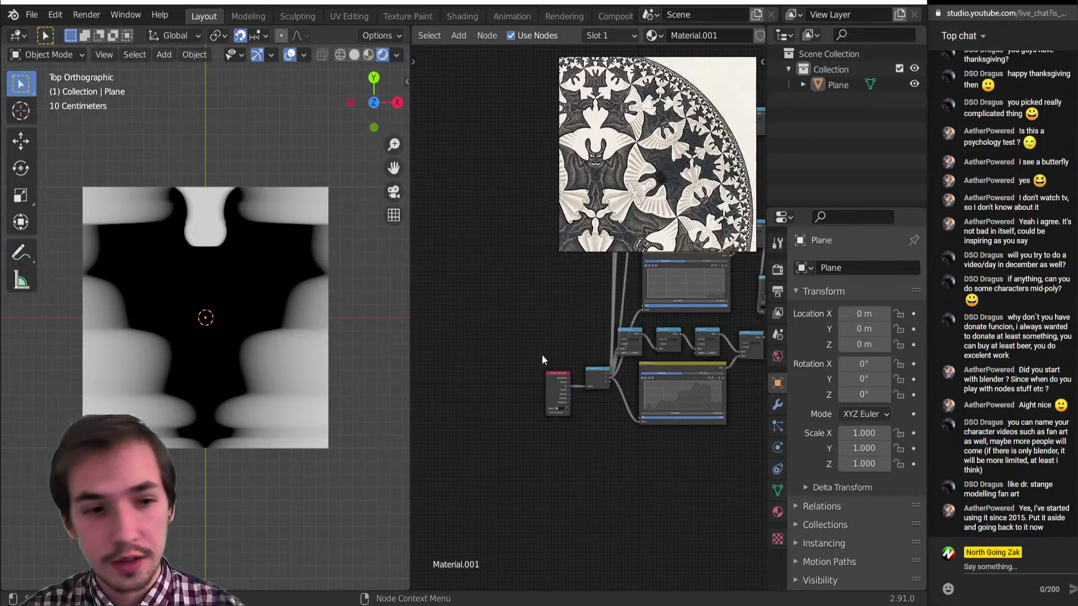
pyautogui.scroll(5, 589, 409)
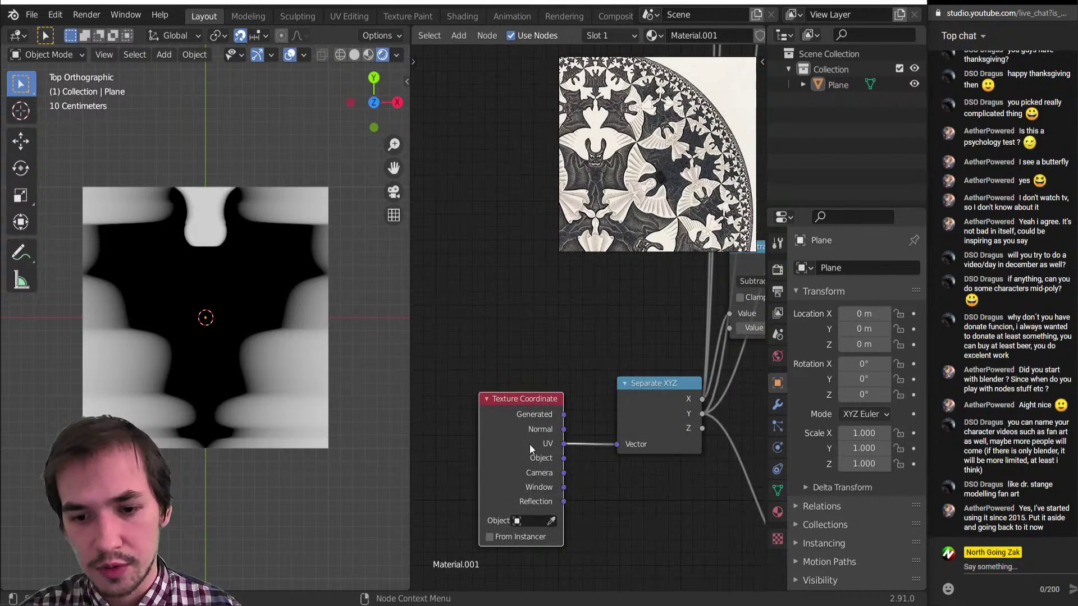
pyautogui.moveTo(531, 448); pyautogui.dragTo(462, 438)
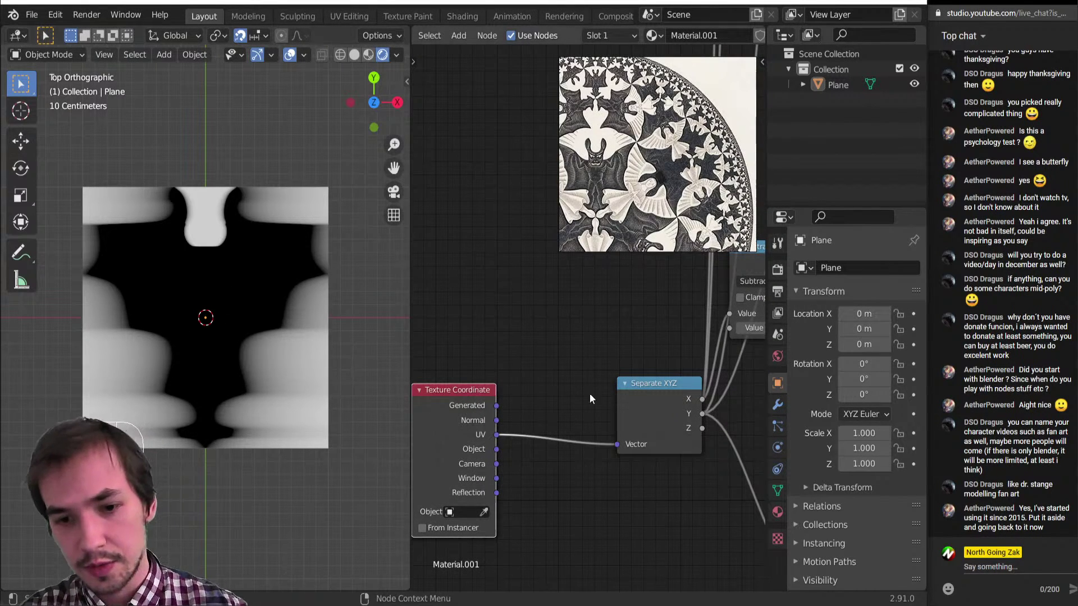
# Add a Gradient Texture node above the coordinate link and move the Texture Coordinate node even farther back to make room.
pyautogui.scroll(-3, 587, 331)
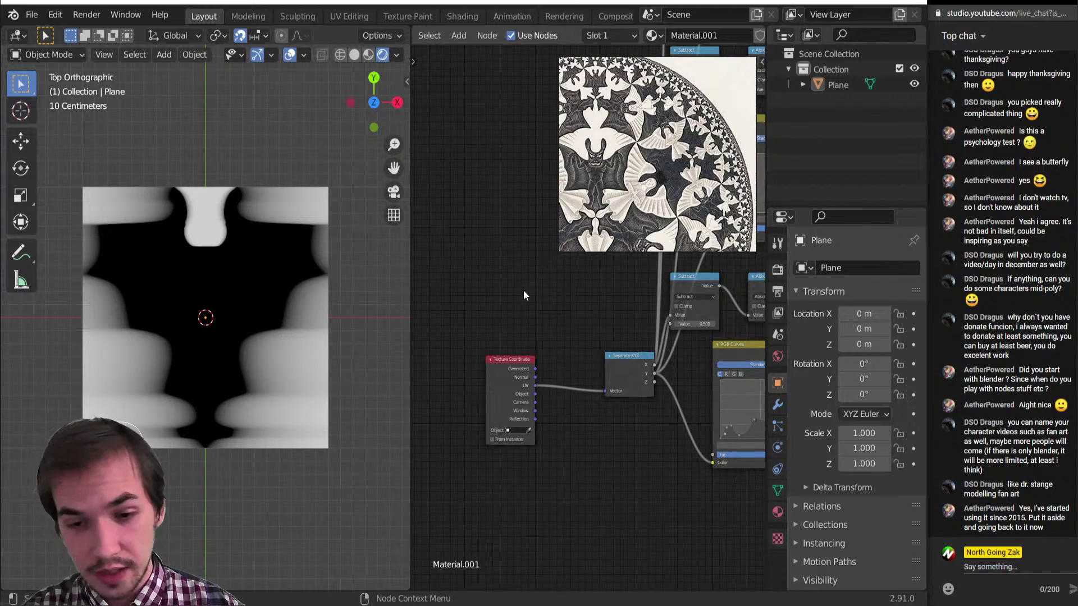
pyautogui.hotkey('shift', 'a')
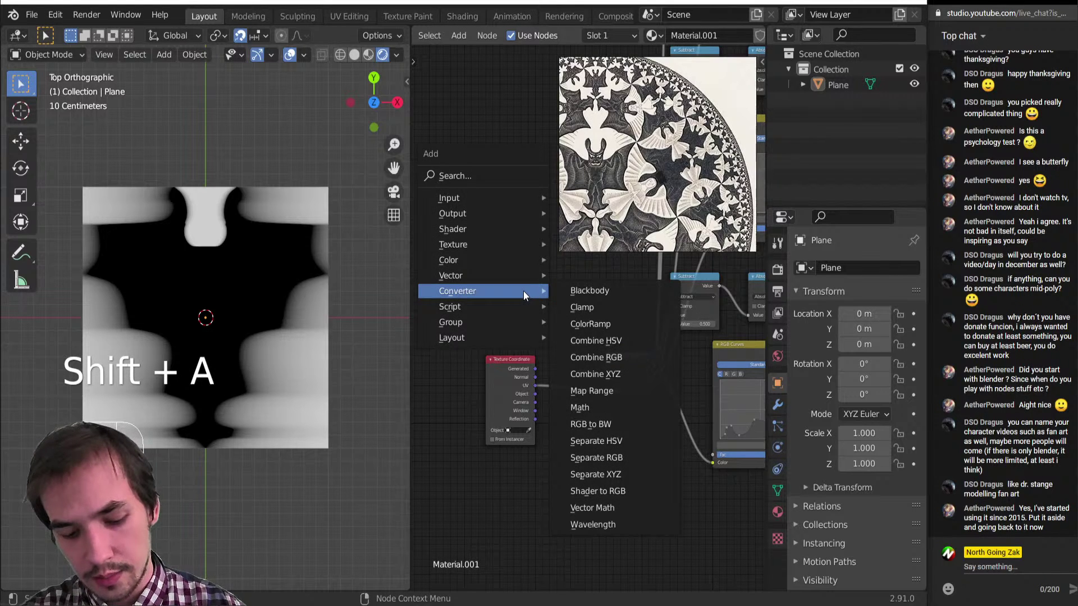
pyautogui.click(523, 291)
pyautogui.click(524, 291)
pyautogui.moveTo(506, 395); pyautogui.dragTo(616, 379)
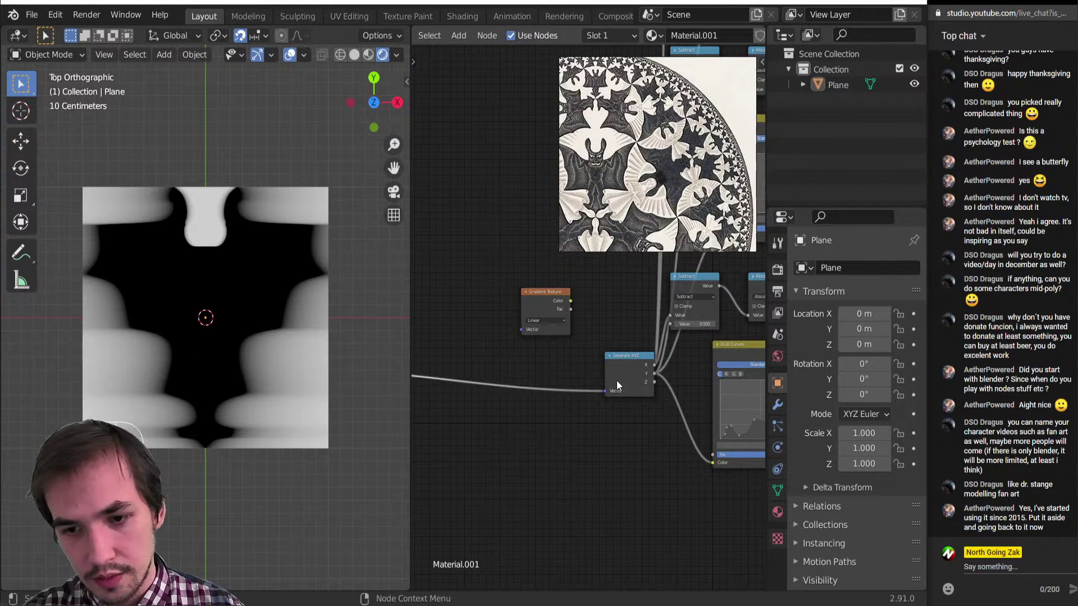
# Insert a Separate XYZ node followed by a Combine XYZ node into the link between Texture Coordinate and the existing Separate XYZ.
pyautogui.moveTo(529, 383); pyautogui.dragTo(635, 376, button='middle')
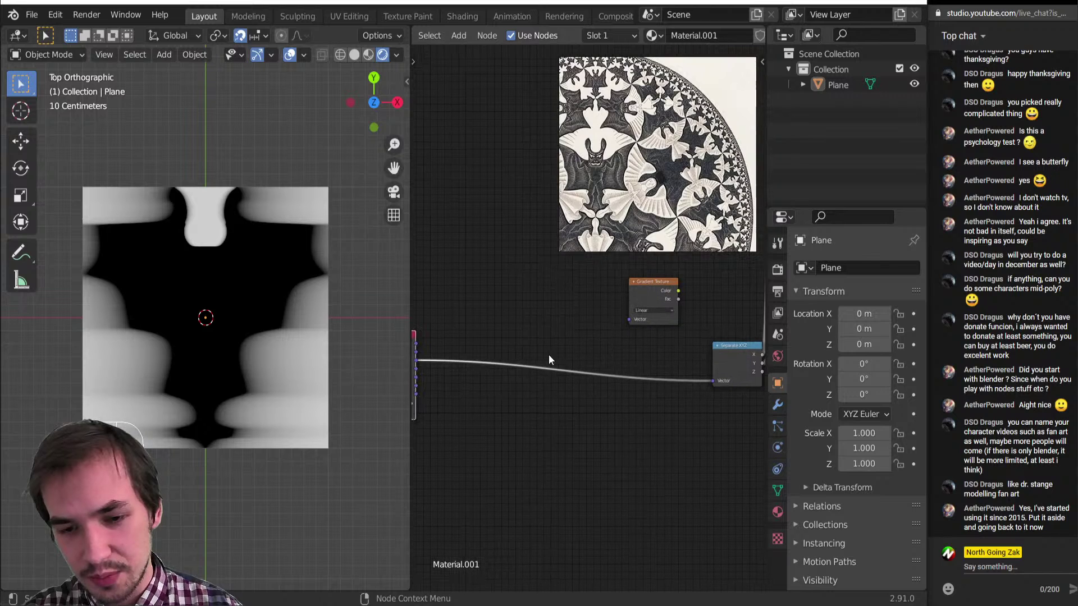
pyautogui.hotkey('shift', 'a')
pyautogui.press('n')
pyautogui.press('x')
pyautogui.click(451, 336)
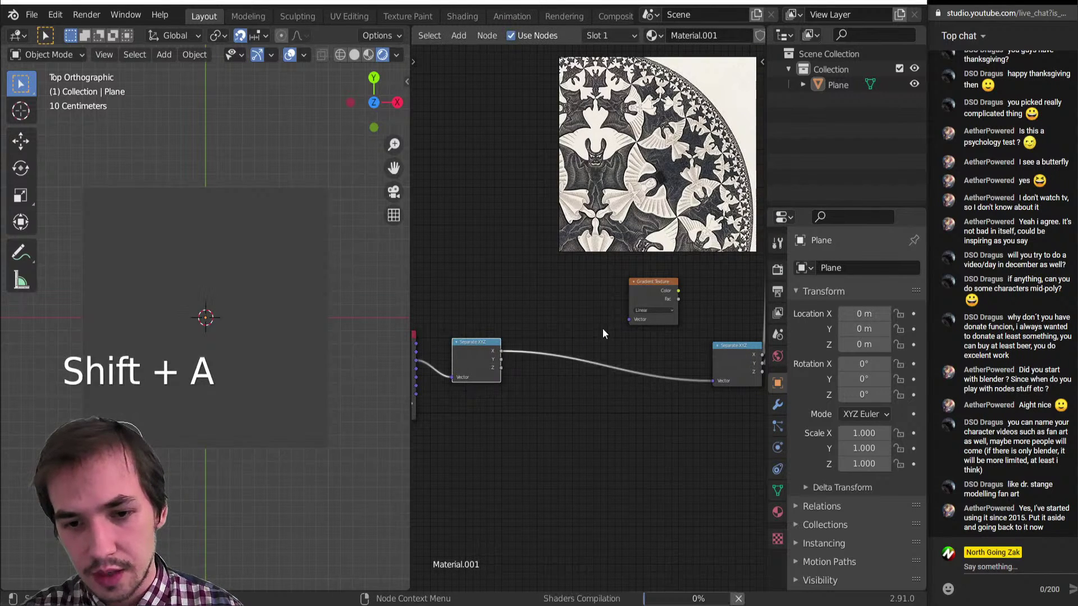
pyautogui.hotkey('shift', 'a')
pyautogui.press('n')
pyautogui.press('z')
pyautogui.click(559, 340)
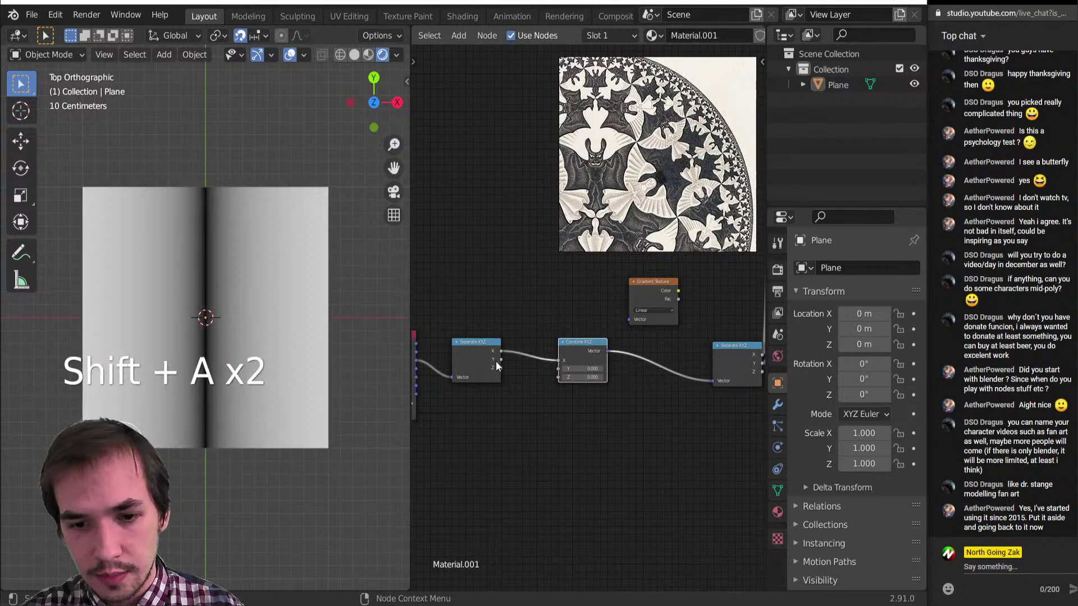
# Connect the new Separate XYZ's Y output to Combine XYZ's Y input, and hide the unused sockets on all three XYZ nodes.
pyautogui.moveTo(500, 360); pyautogui.dragTo(560, 369)
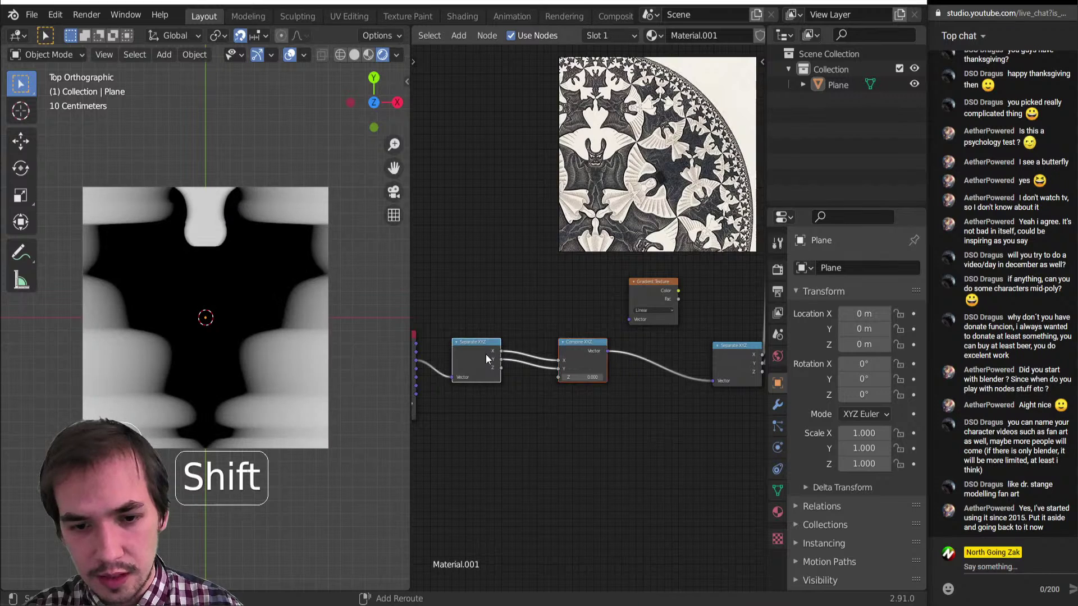
pyautogui.keyDown('shift'); pyautogui.click(736, 375); pyautogui.keyUp('shift')
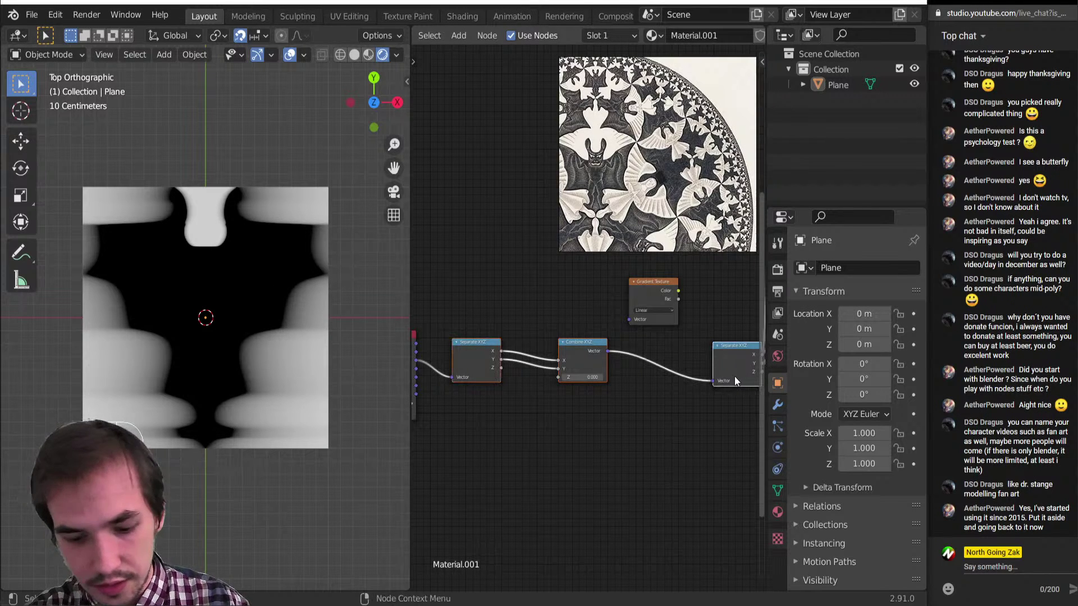
pyautogui.hotkey('ctrl', 'h')
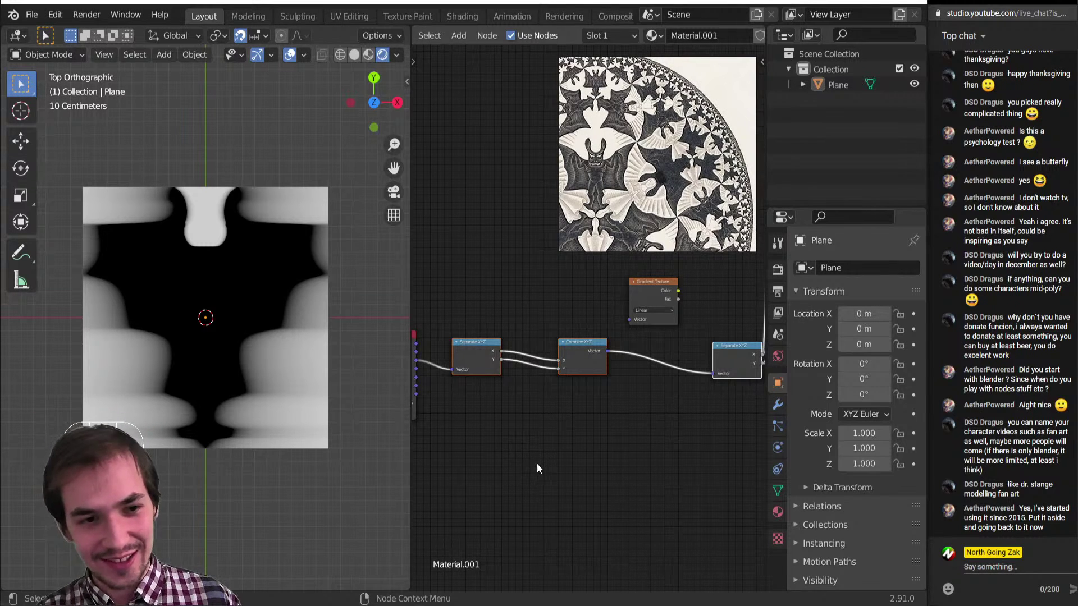
# Preview the Gradient Texture, feed it Combine XYZ's Vector output, and set its gradient type to Radial.
pyautogui.scroll(-2, 608, 346)
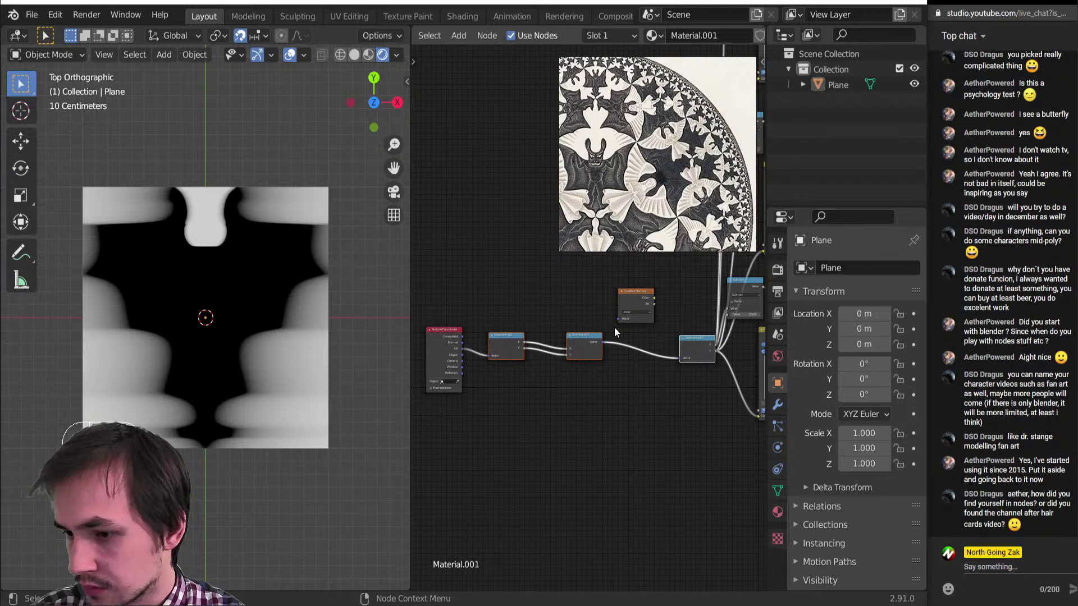
pyautogui.scroll(3, 614, 327)
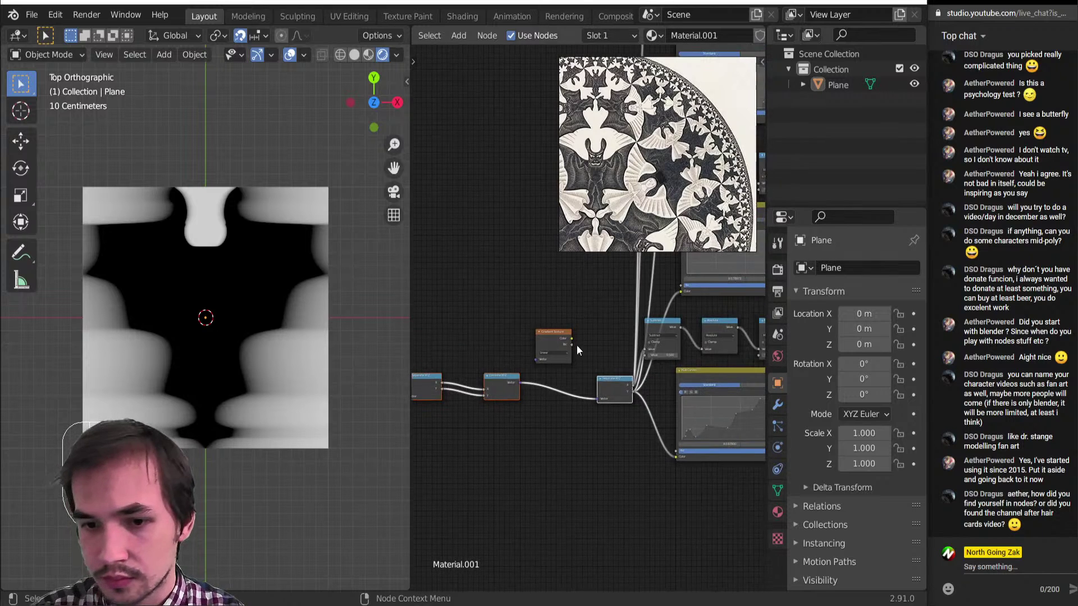
pyautogui.keyDown('ctrl'); pyautogui.keyDown('shift'); pyautogui.click(534, 349); pyautogui.keyUp('shift'); pyautogui.keyUp('ctrl')
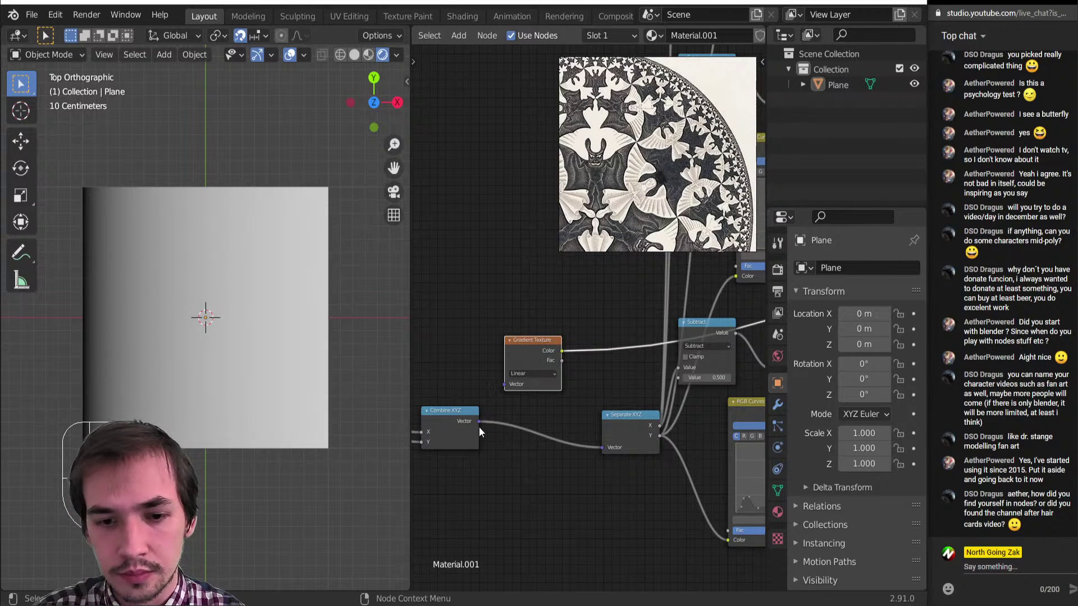
pyautogui.moveTo(479, 423); pyautogui.dragTo(504, 392)
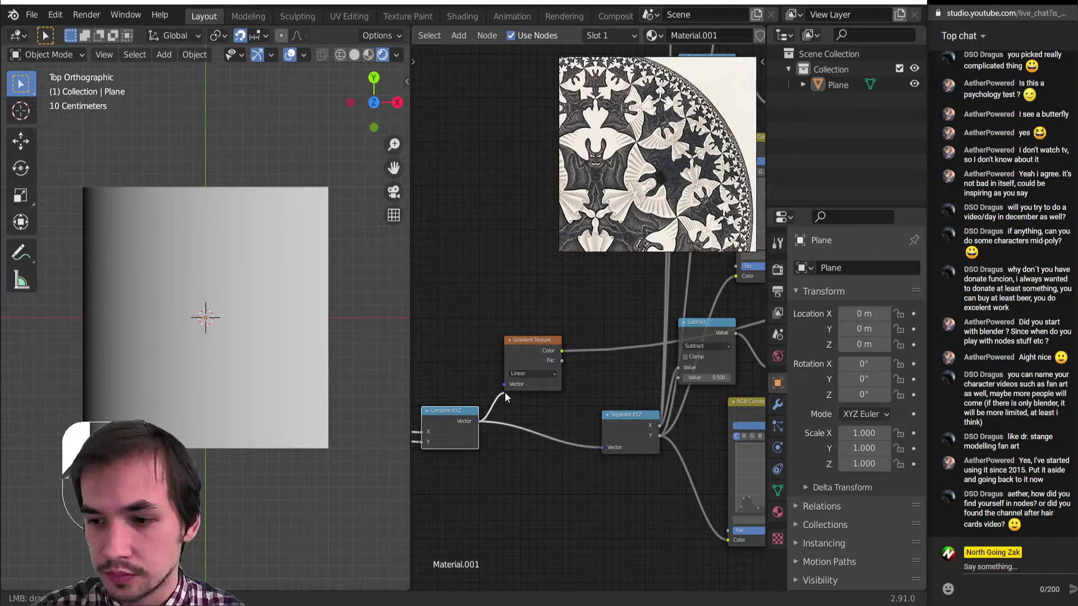
pyautogui.click(520, 374)
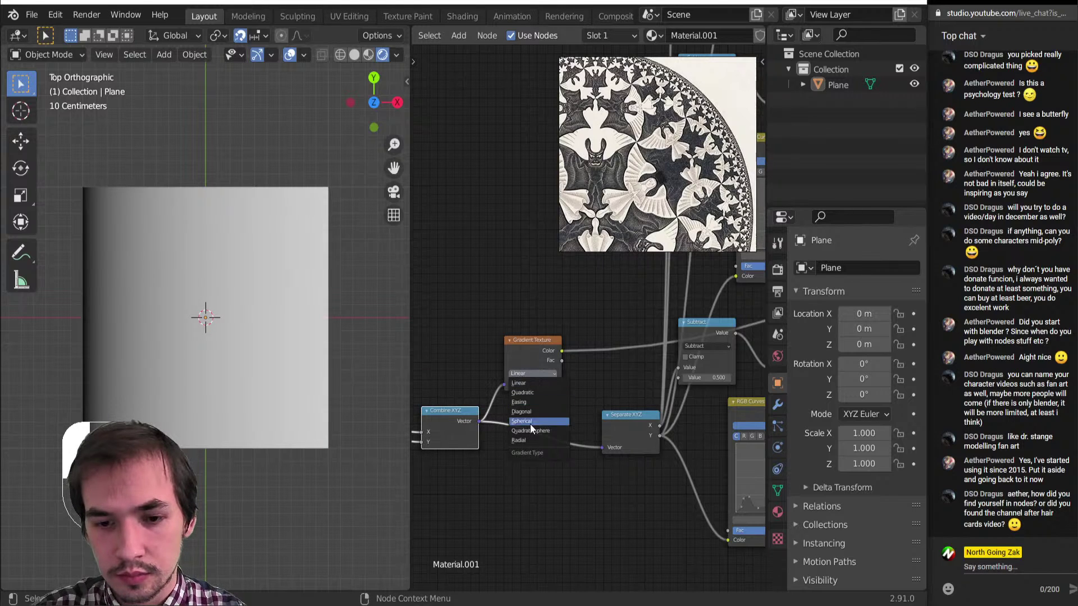
pyautogui.click(525, 441)
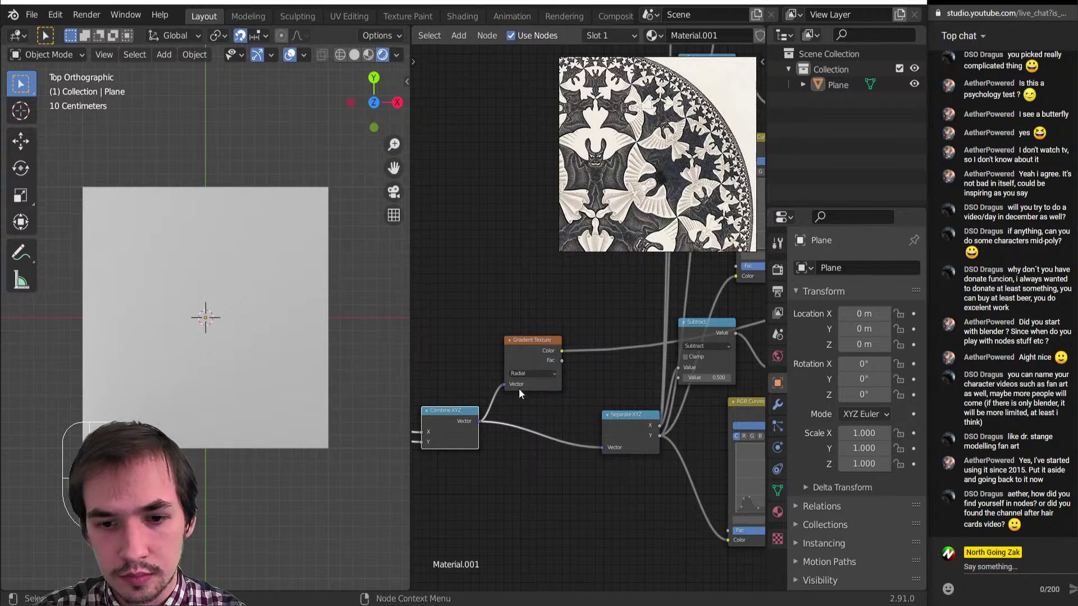
# Move the Gradient Texture node higher above the row of XYZ nodes.
pyautogui.moveTo(518, 389); pyautogui.dragTo(524, 322)
pyautogui.moveTo(460, 374); pyautogui.dragTo(605, 373, button='middle')
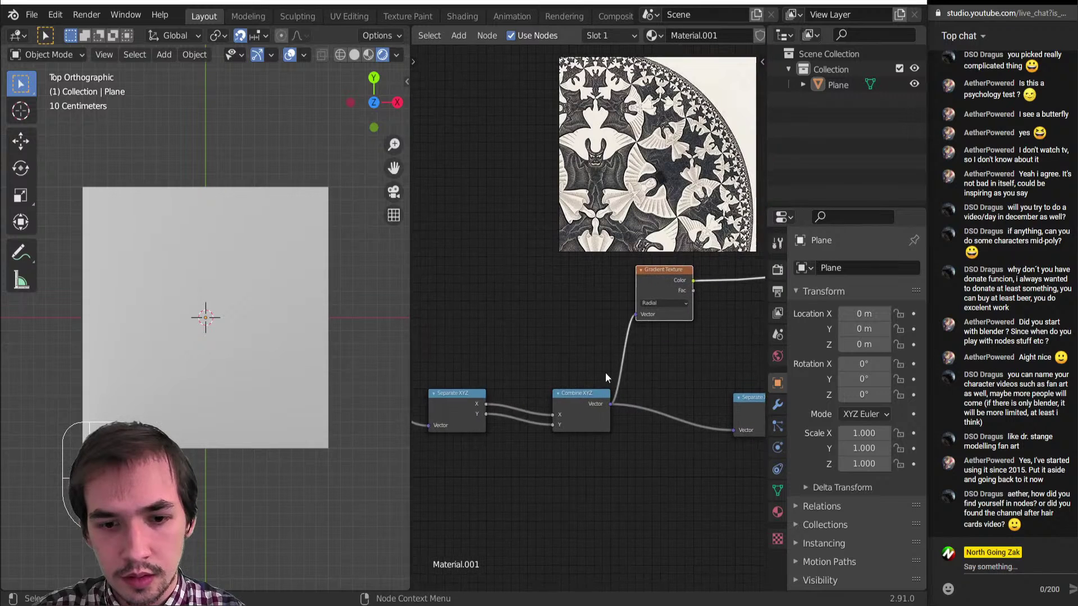
pyautogui.moveTo(662, 339); pyautogui.dragTo(630, 376, button='middle')
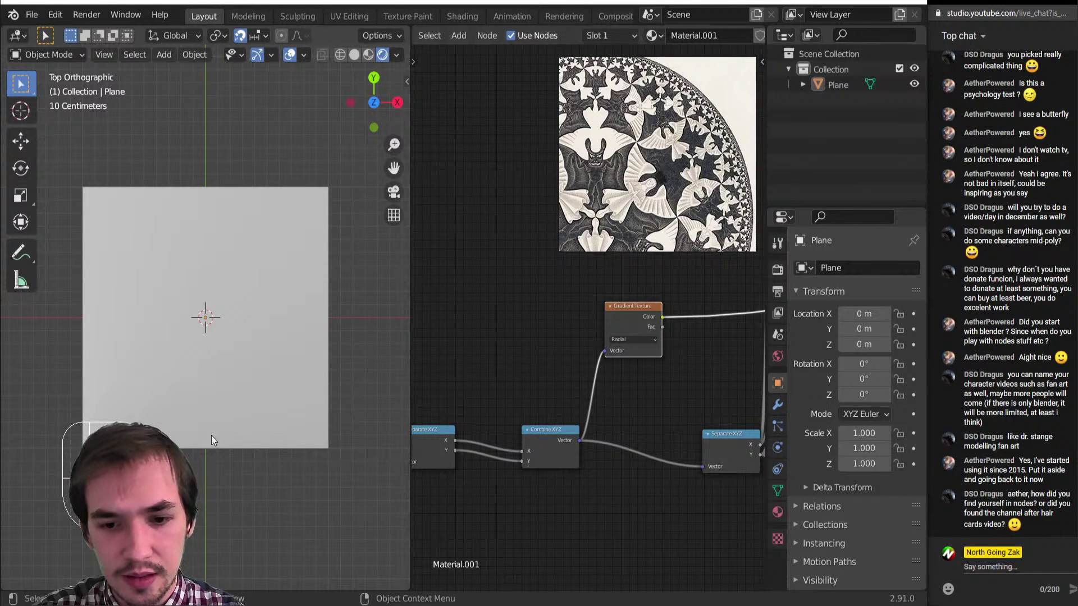
pyautogui.scroll(-3, 610, 365)
pyautogui.moveTo(618, 319); pyautogui.dragTo(627, 300)
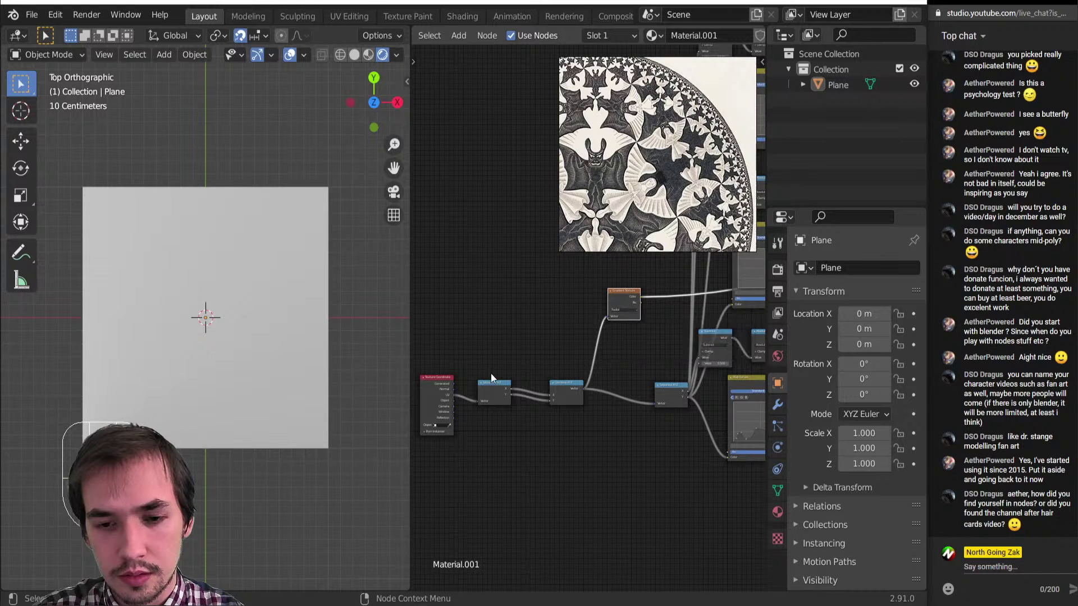
# Delete the newly added Separate XYZ and connect Texture Coordinate's UV output directly to the Gradient Texture, placed closer to it.
pyautogui.keyDown('shift'); pyautogui.click(500, 393); pyautogui.keyUp('shift')
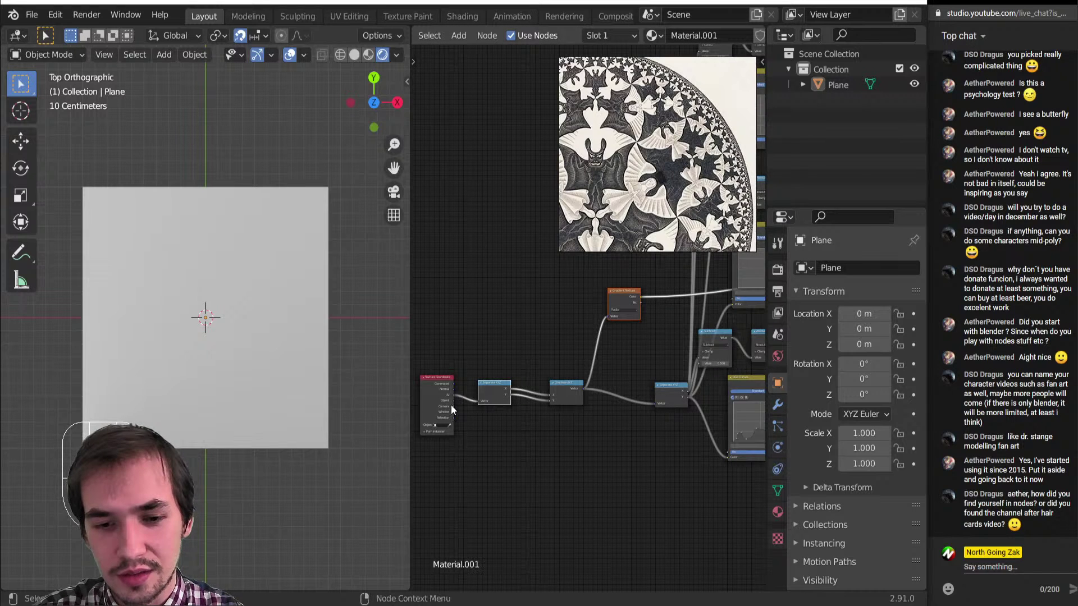
pyautogui.scroll(2, 450, 405)
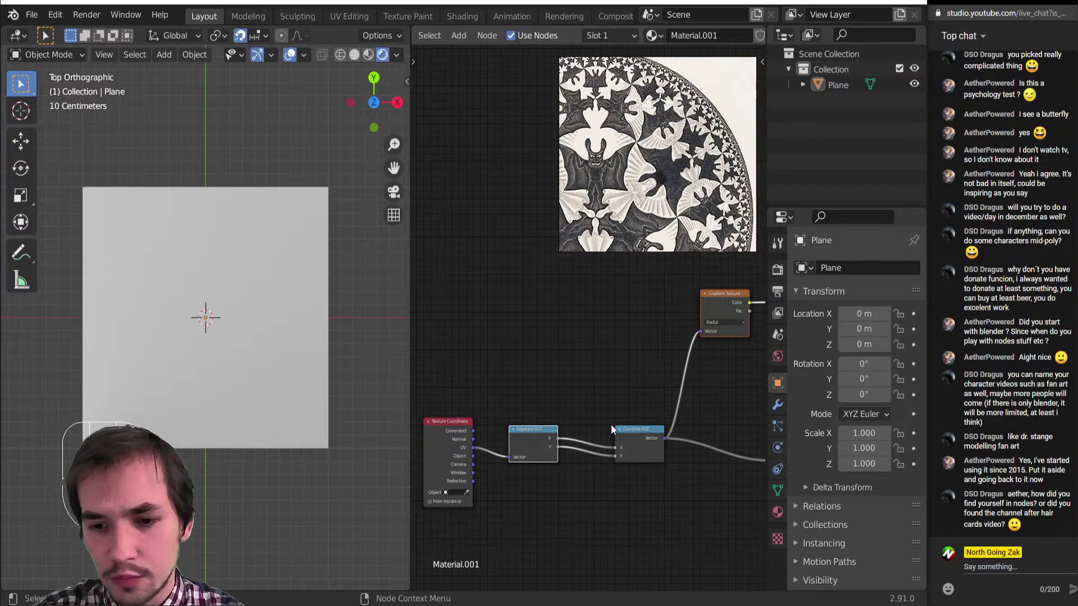
pyautogui.click(539, 443)
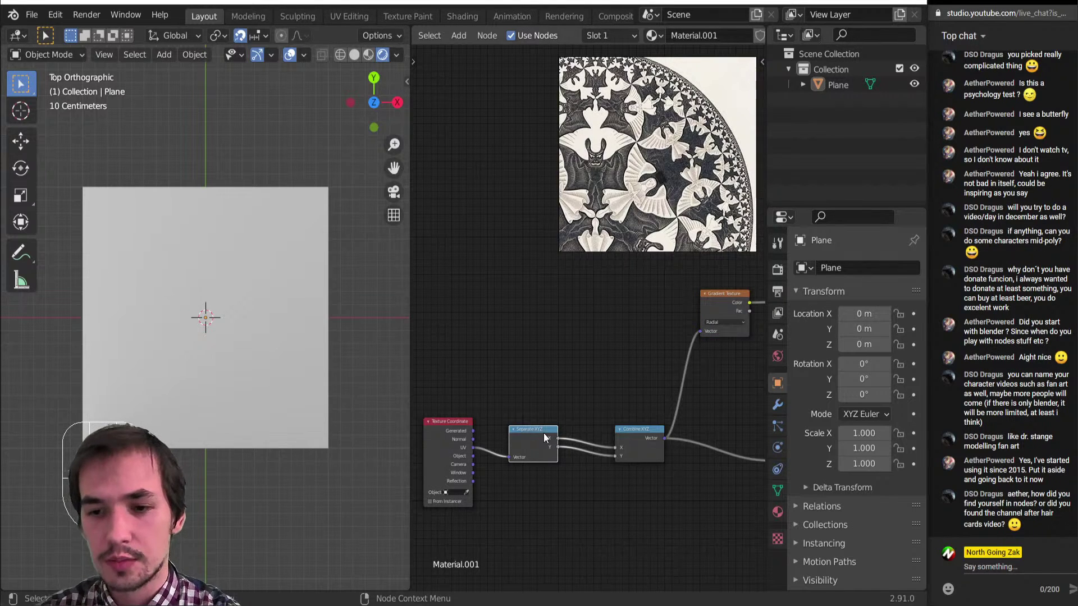
pyautogui.press('Delete')
pyautogui.moveTo(721, 322); pyautogui.dragTo(556, 351)
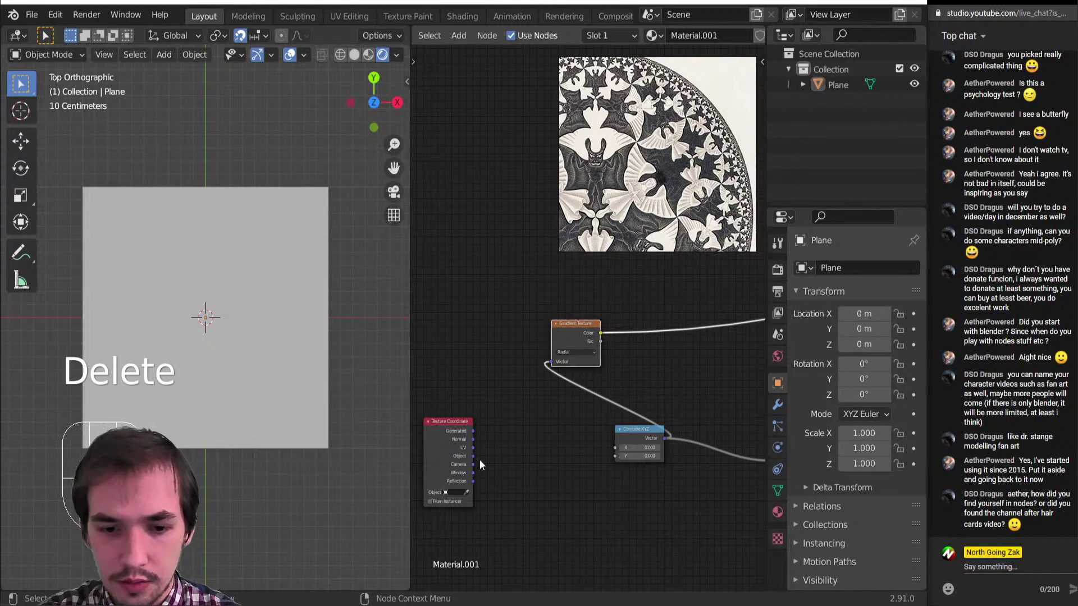
pyautogui.moveTo(473, 448); pyautogui.dragTo(551, 362)
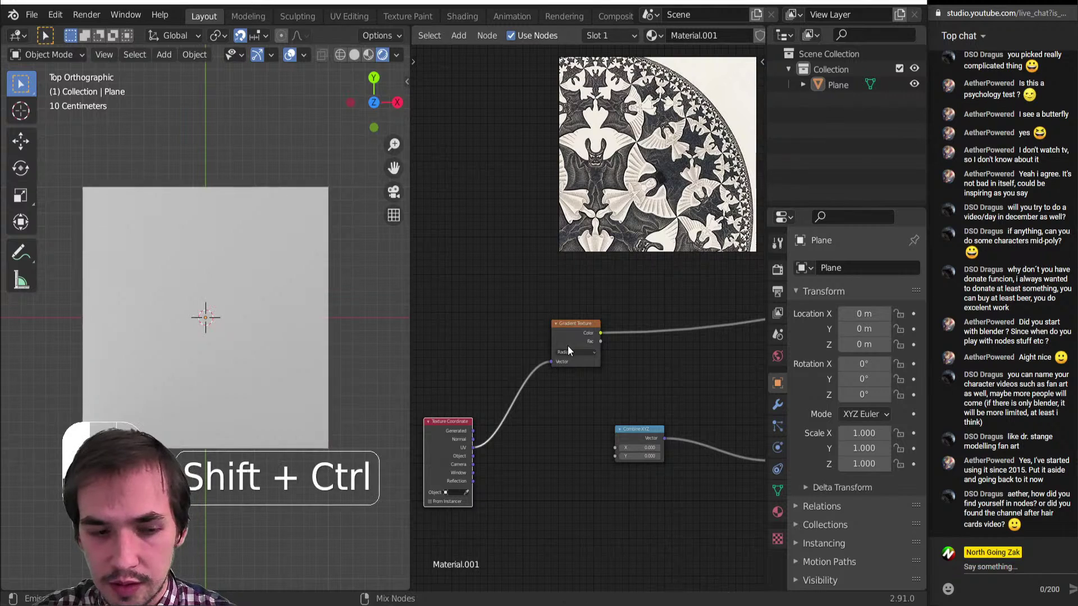
# Insert a Vector Math node with the Add operation between Texture Coordinate and the Gradient Texture.
pyautogui.hotkey('shift', 'a')
pyautogui.click(578, 428)
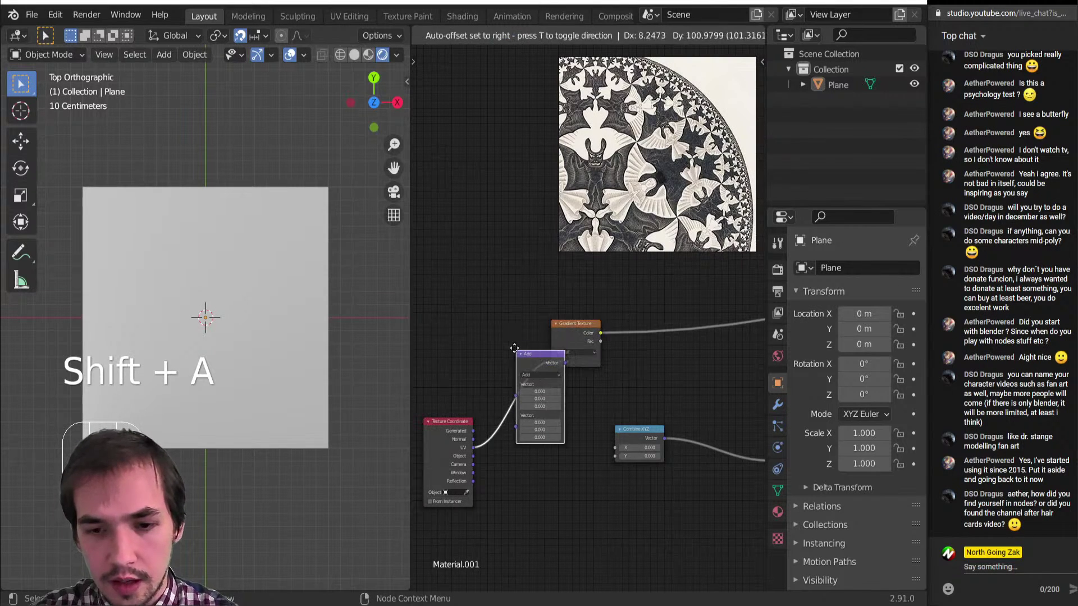
pyautogui.click(507, 349)
pyautogui.click(528, 375)
pyautogui.click(536, 384)
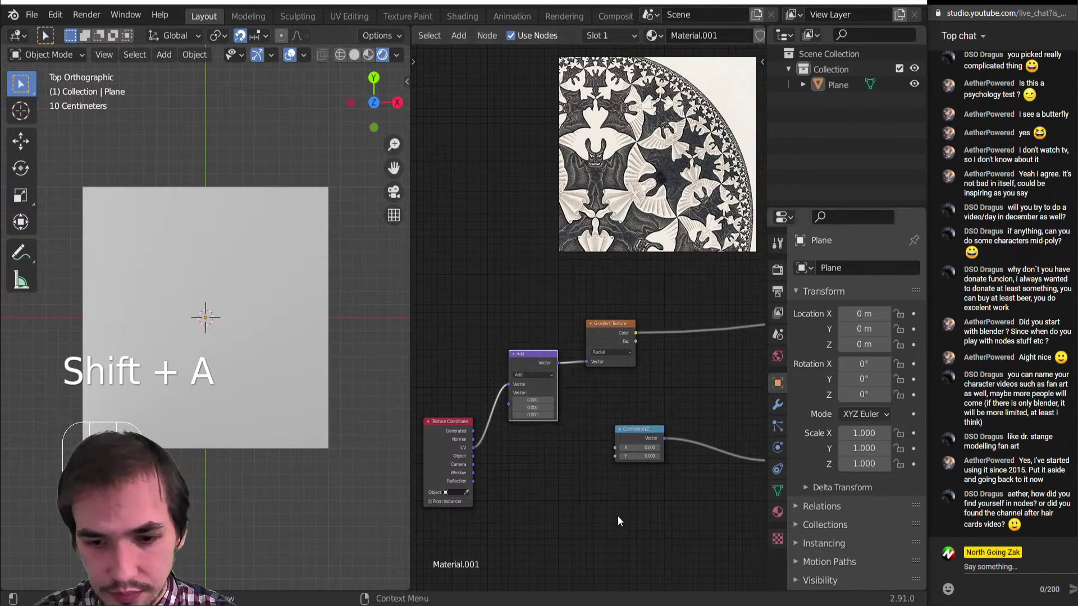
# Set the X and Y of the Add node's second vector to -0.5 to centre the radial gradient.
pyautogui.click(532, 400)
pyautogui.write('0.0')
pyautogui.press('Escape')
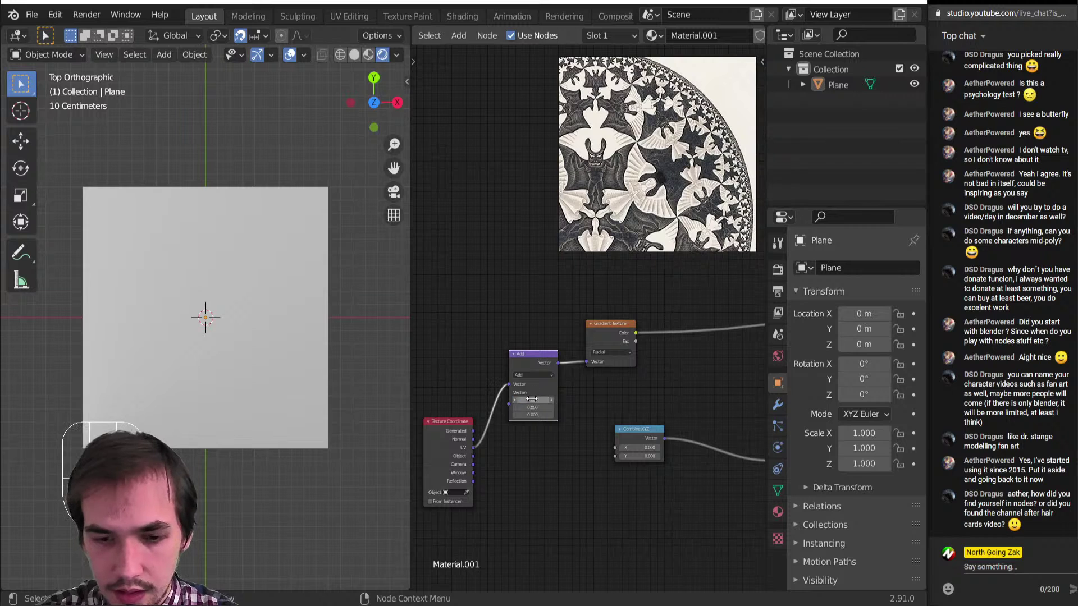
pyautogui.moveTo(536, 400); pyautogui.dragTo(536, 408)
pyautogui.write('.5')
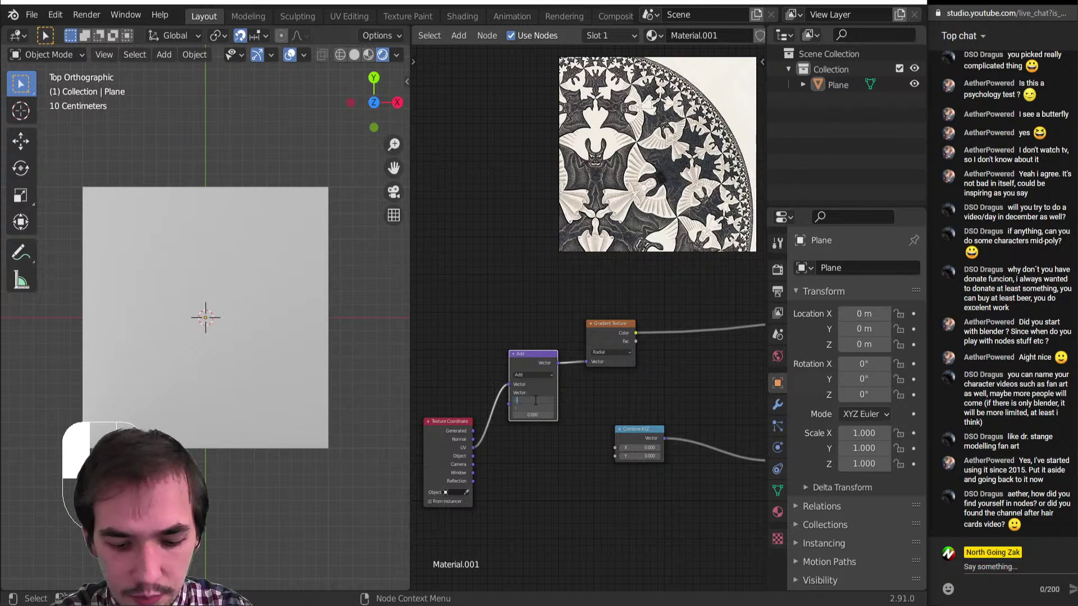
pyautogui.press('Return')
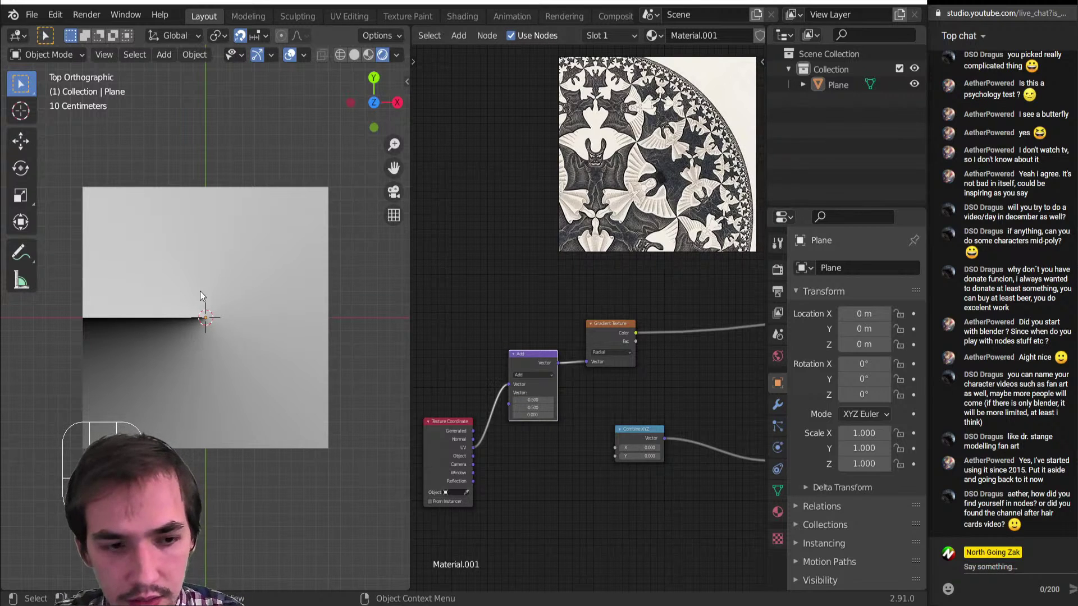
# Move the Separate XYZ node closer to the Combine XYZ node.
pyautogui.scroll(2, 675, 393)
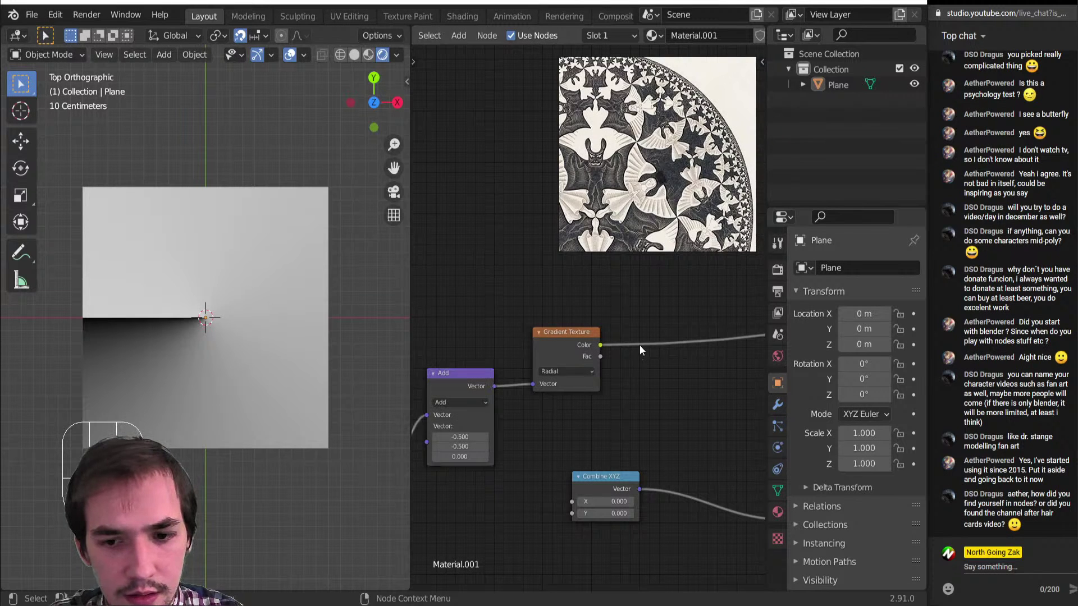
pyautogui.scroll(-3, 639, 345)
pyautogui.moveTo(639, 345); pyautogui.dragTo(476, 361, button='middle')
pyautogui.scroll(2, 480, 356)
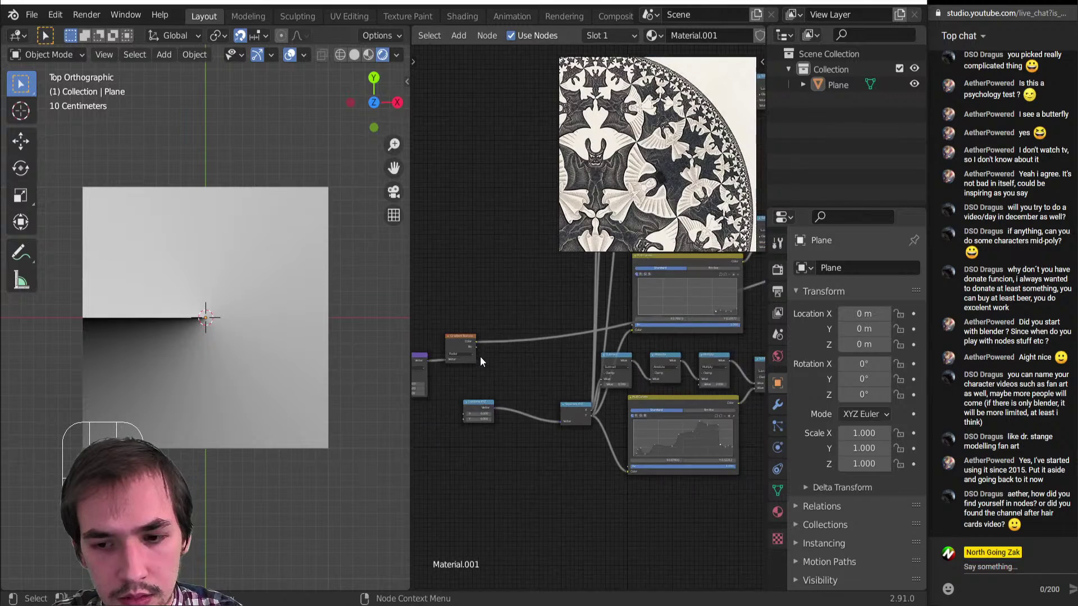
pyautogui.moveTo(578, 474); pyautogui.dragTo(522, 445)
pyautogui.scroll(-3, 497, 443)
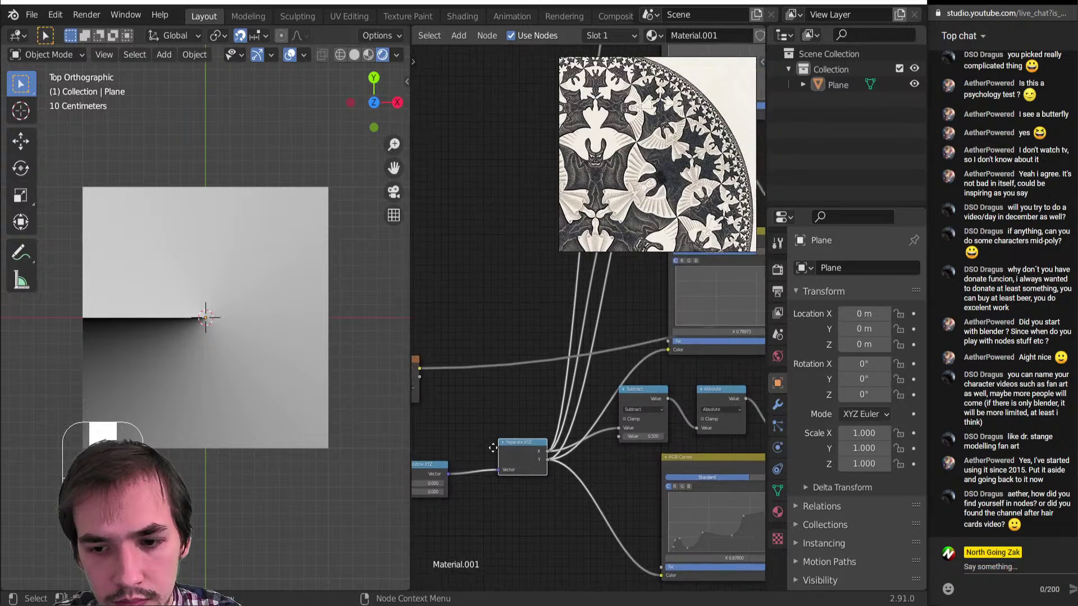
pyautogui.scroll(3, 481, 435)
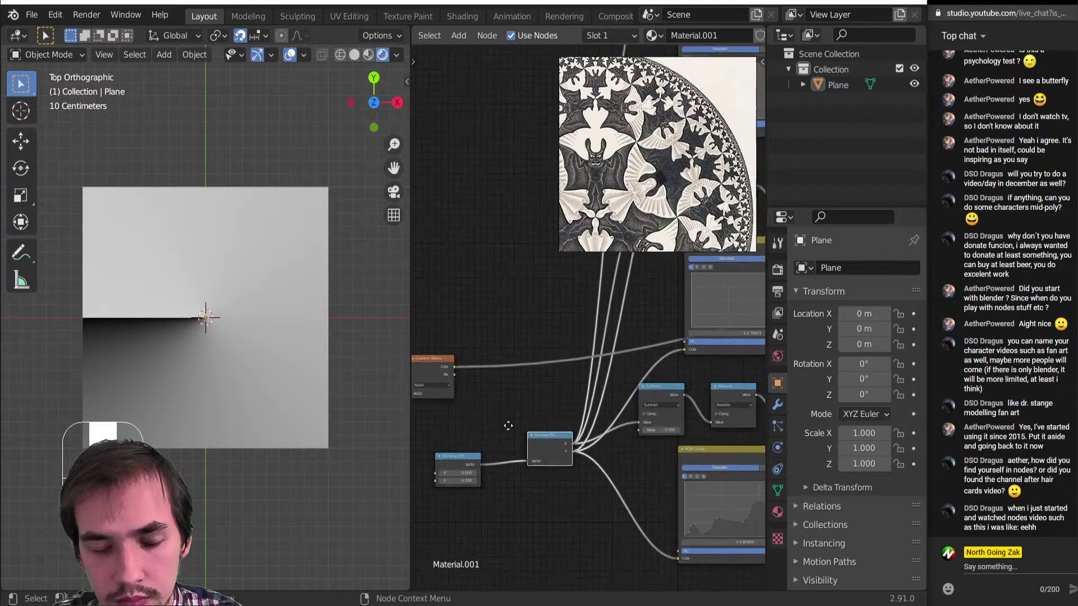
pyautogui.moveTo(510, 418); pyautogui.dragTo(581, 404, button='middle')
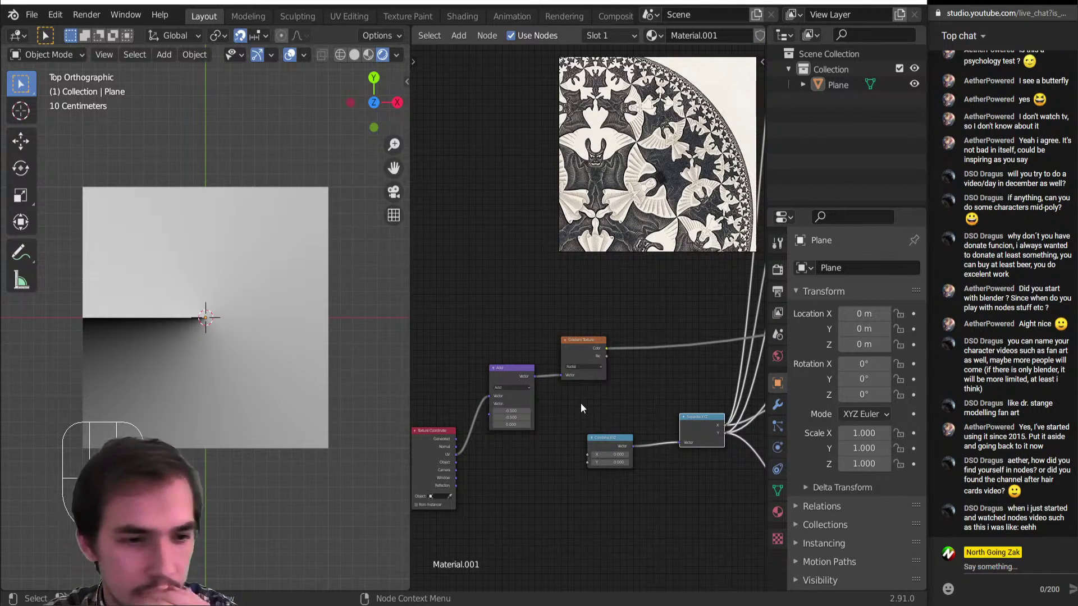
# Insert a Math node after the Gradient Texture and set its operation to Modulo.
pyautogui.hotkey('shift', 'a')
pyautogui.click(676, 310)
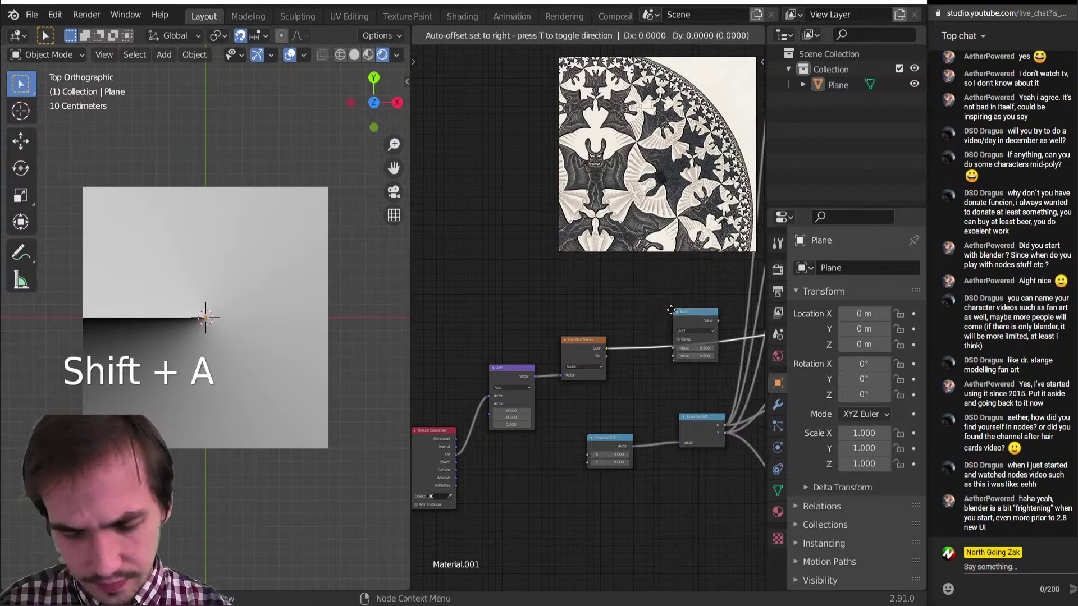
pyautogui.click(639, 321)
pyautogui.click(663, 344)
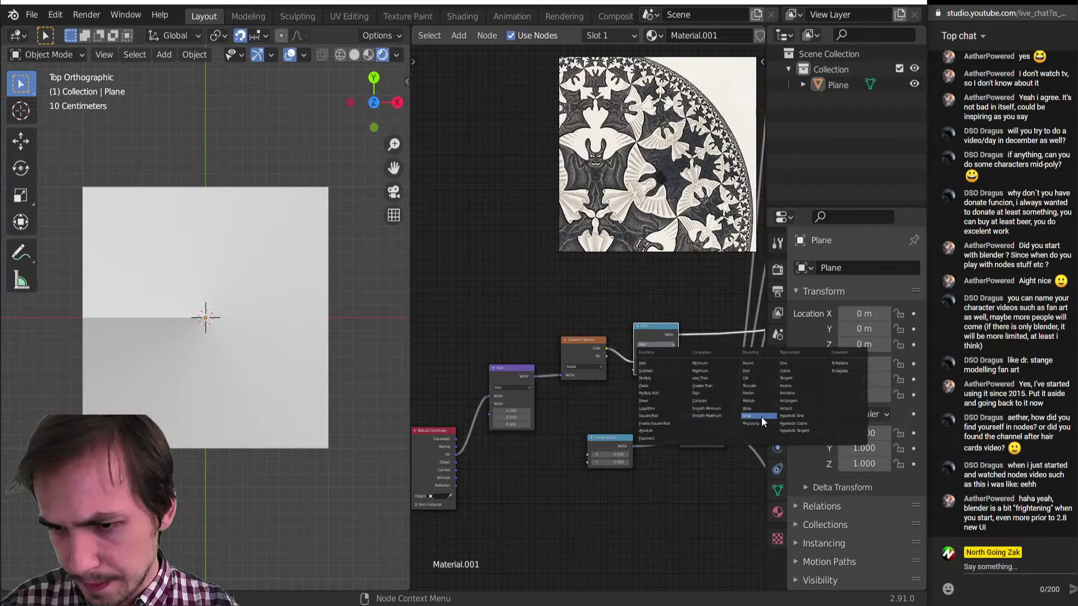
pyautogui.click(753, 402)
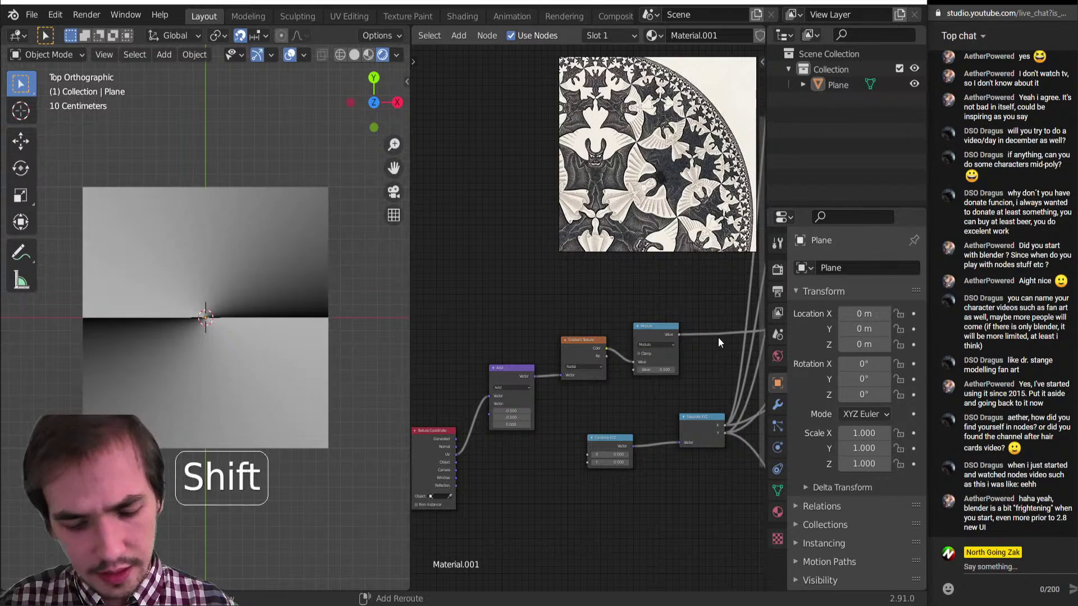
# Insert another Math node with the Add operation directly after the Modulo node.
pyautogui.hotkey('shift', 'a')
pyautogui.click(719, 338)
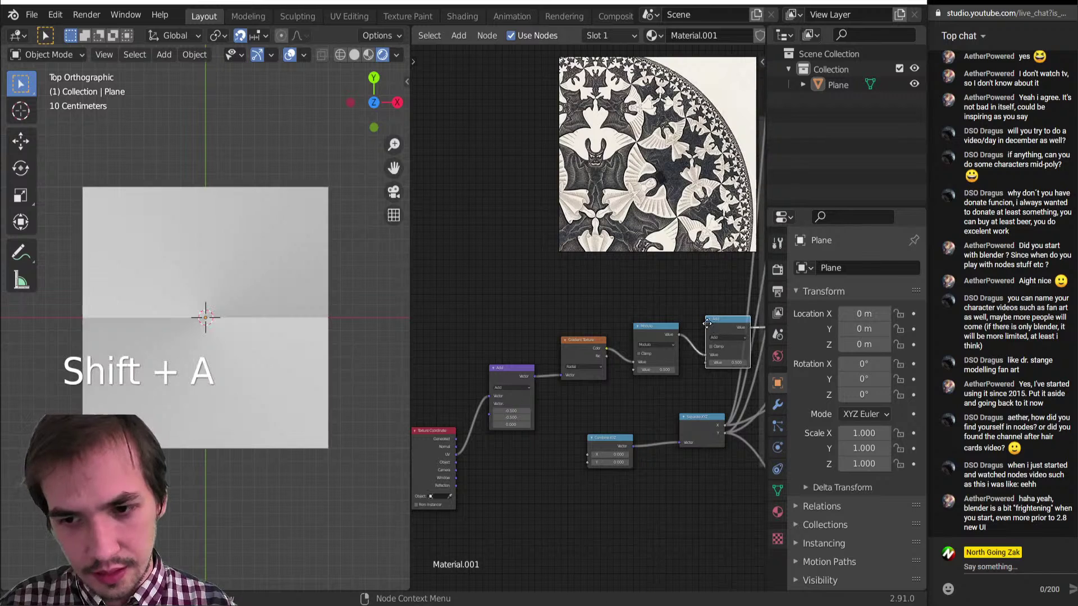
pyautogui.click(701, 330)
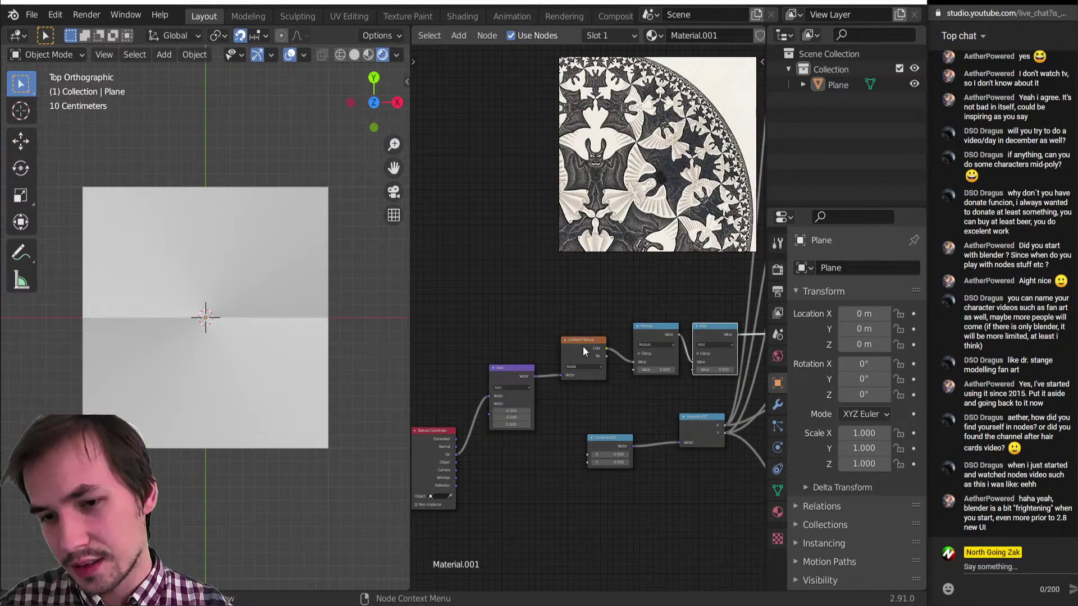
# Line up the vector Add, Gradient Texture, Modulo and math Add nodes in one compact row.
pyautogui.moveTo(583, 346); pyautogui.dragTo(597, 331)
pyautogui.moveTo(571, 296); pyautogui.dragTo(712, 379)
pyautogui.press('g')
pyautogui.click(650, 369)
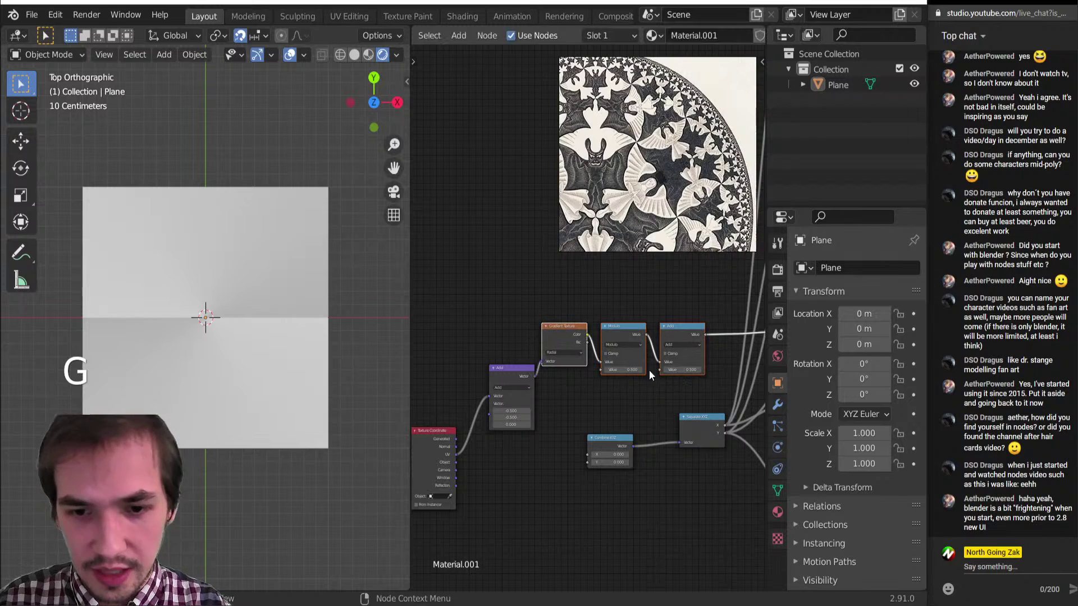
pyautogui.moveTo(518, 370); pyautogui.dragTo(512, 326)
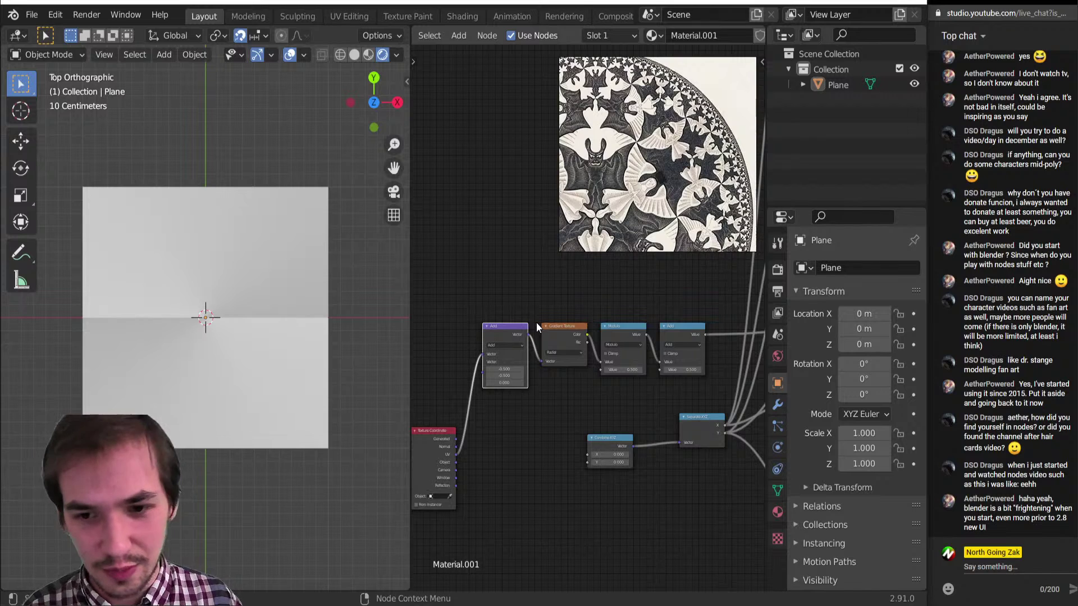
# Add a Math node below the Gradient Texture and set its operation to Divide.
pyautogui.scroll(3, 537, 322)
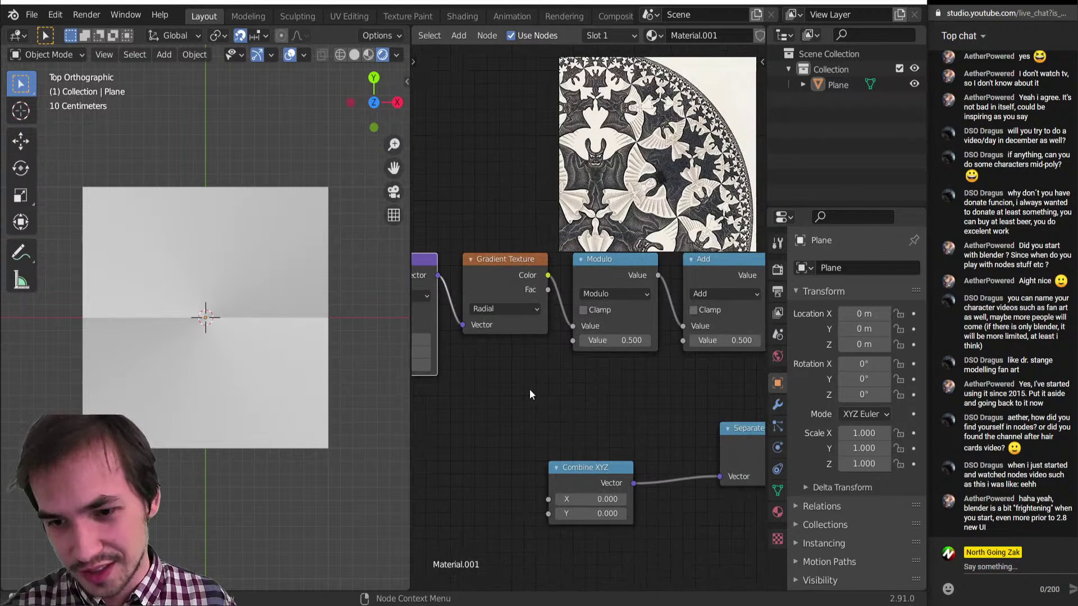
pyautogui.scroll(-3, 513, 403)
pyautogui.hotkey('shift', 'a')
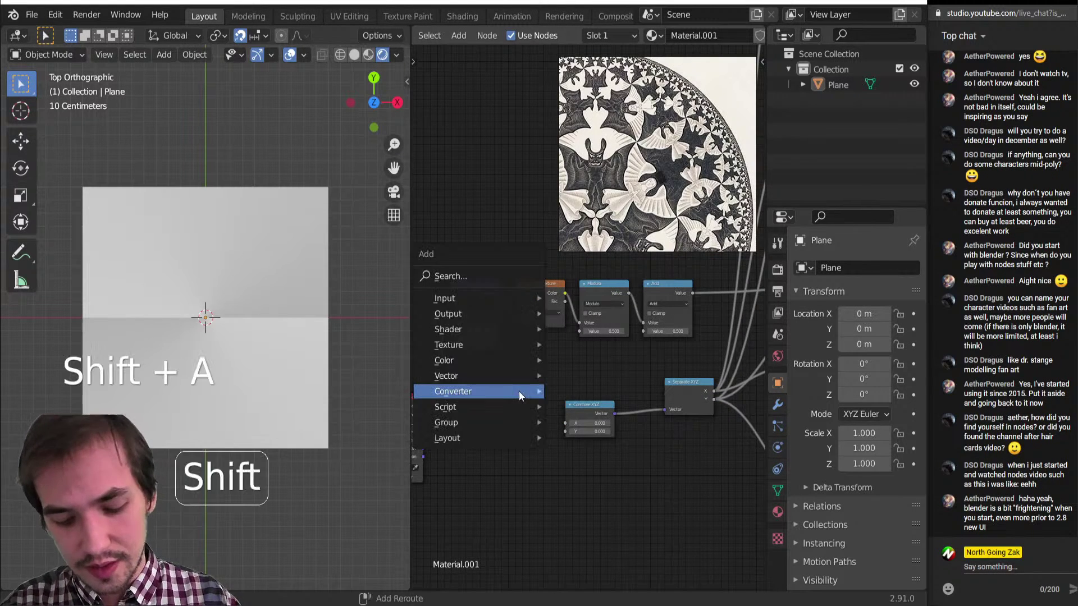
pyautogui.moveTo(519, 392)
pyautogui.click(575, 274)
pyautogui.click(534, 346)
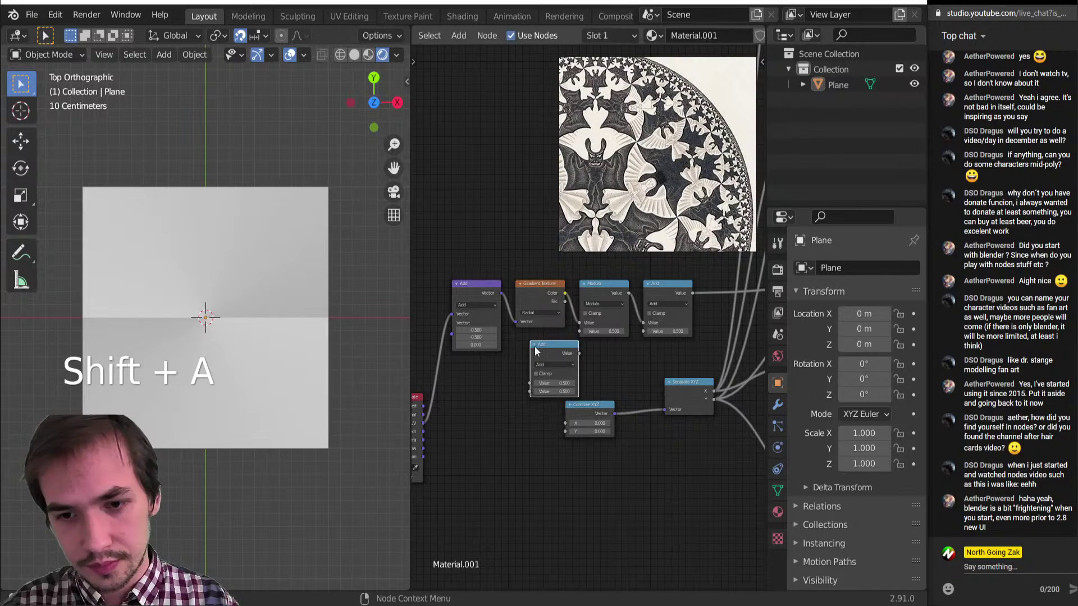
pyautogui.click(547, 365)
pyautogui.click(544, 409)
# Connect Divide's output to Modulo's second value and align the Divide node under the Gradient Texture.
pyautogui.scroll(3, 567, 376)
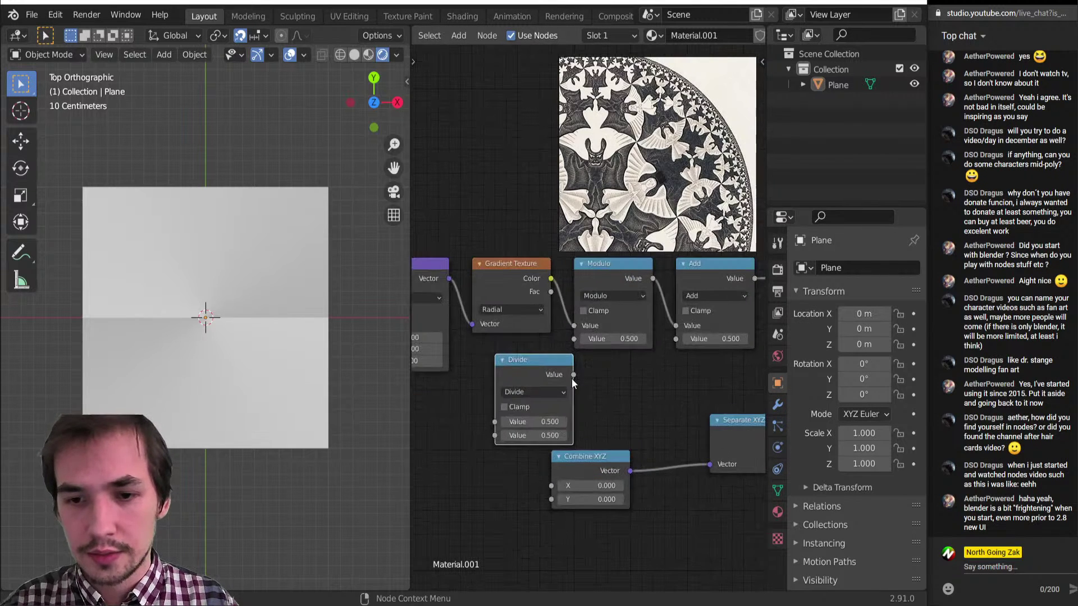
pyautogui.moveTo(575, 342); pyautogui.dragTo(574, 339)
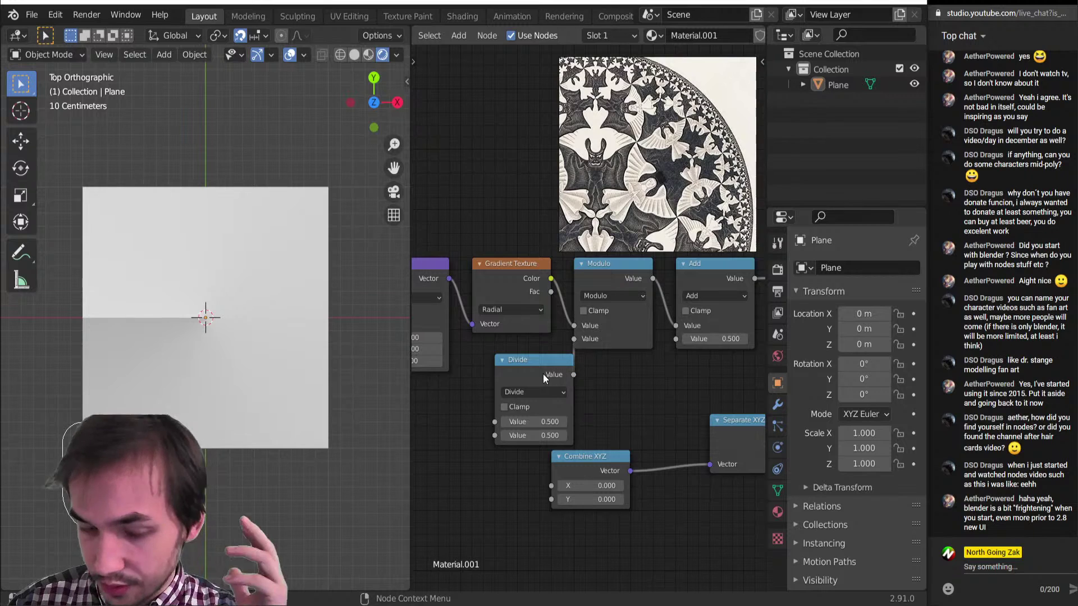
pyautogui.moveTo(543, 373); pyautogui.dragTo(519, 369)
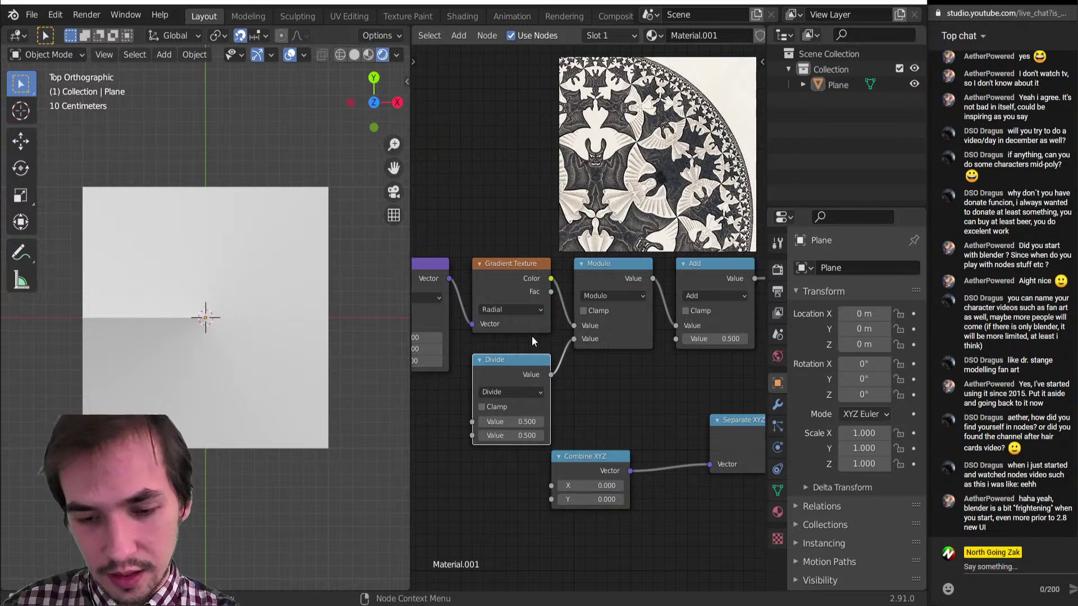
# Set the Divide node's first value to 1.
pyautogui.scroll(-2, 562, 389)
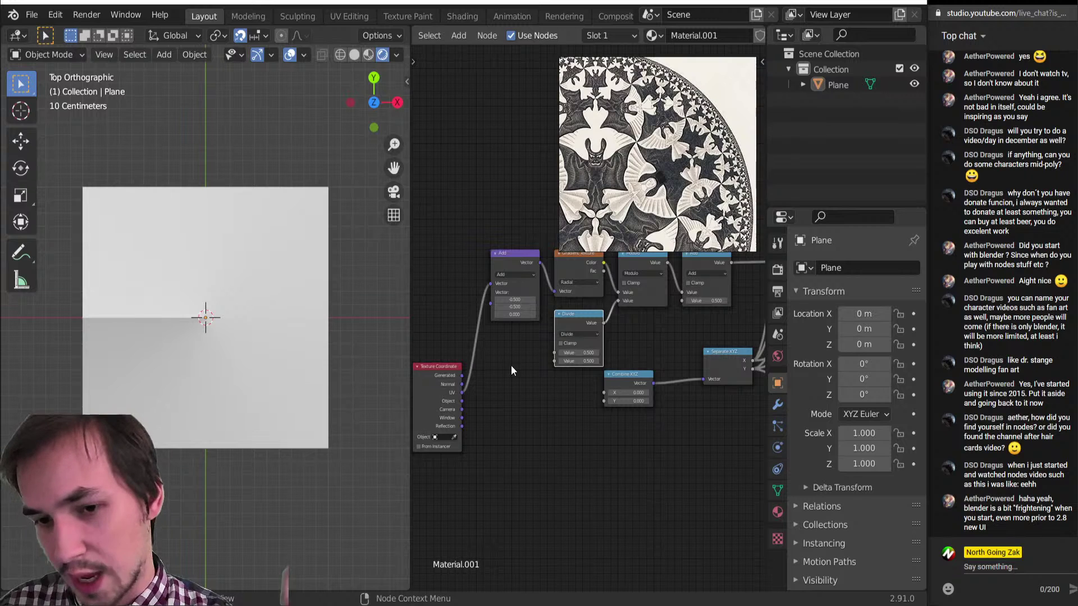
pyautogui.scroll(2, 511, 370)
pyautogui.click(573, 373)
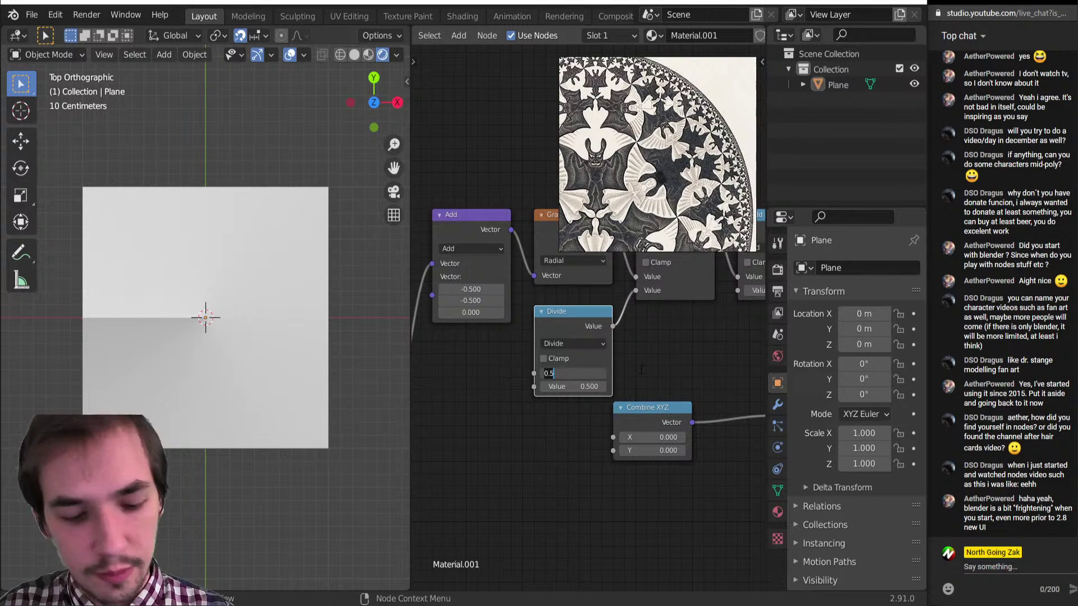
pyautogui.write('1')
pyautogui.press('Return')
pyautogui.scroll(-3, 645, 356)
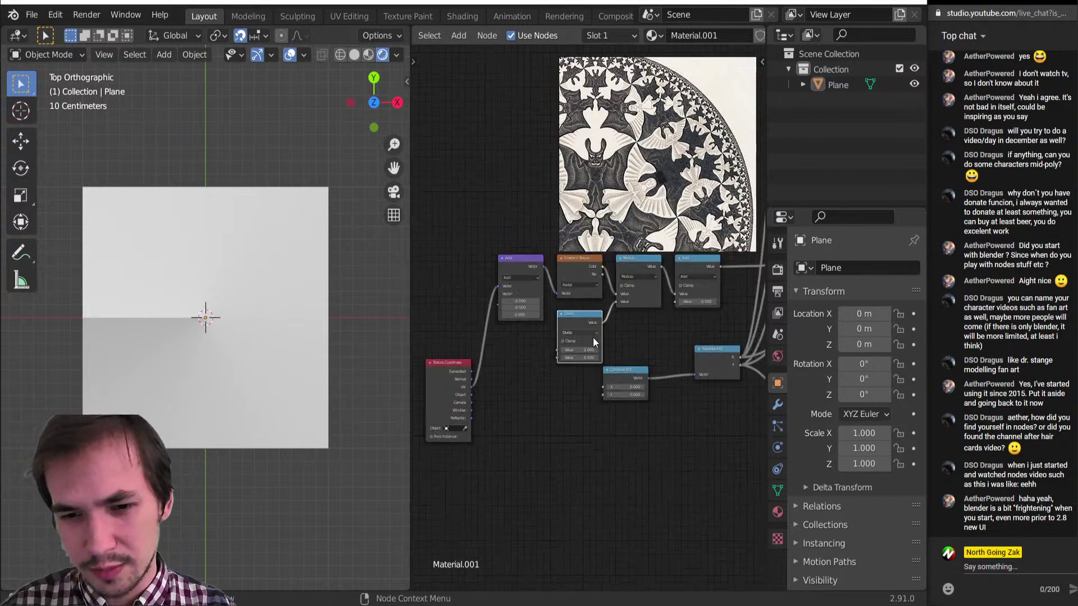
# Add a Value input node to the lower left of the Divide node.
pyautogui.scroll(2, 457, 402)
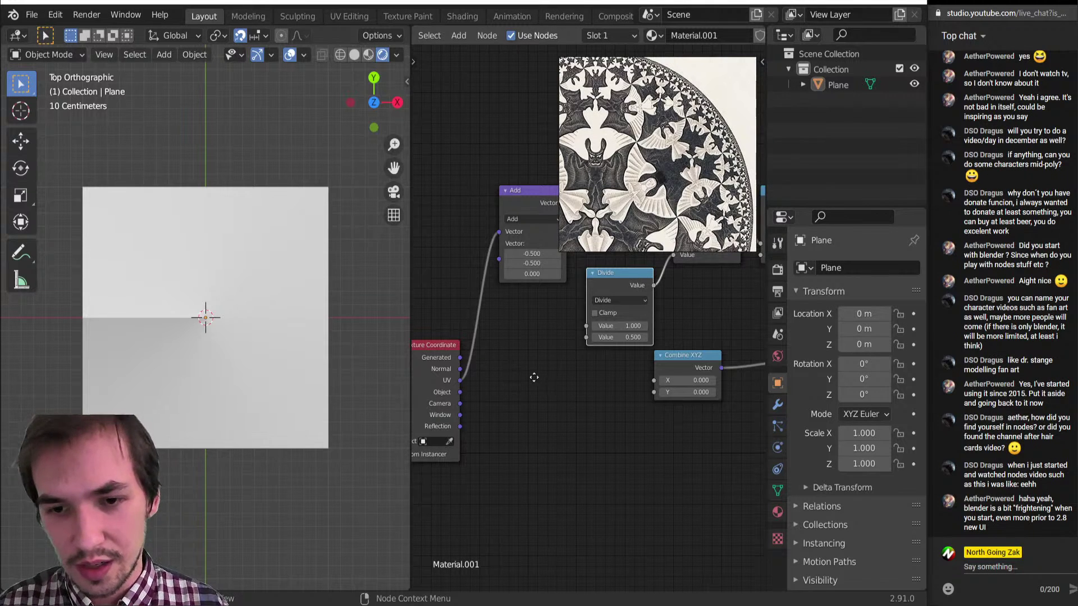
pyautogui.moveTo(534, 378); pyautogui.dragTo(529, 397, button='middle')
pyautogui.hotkey('shift', 'a')
pyautogui.moveTo(530, 396)
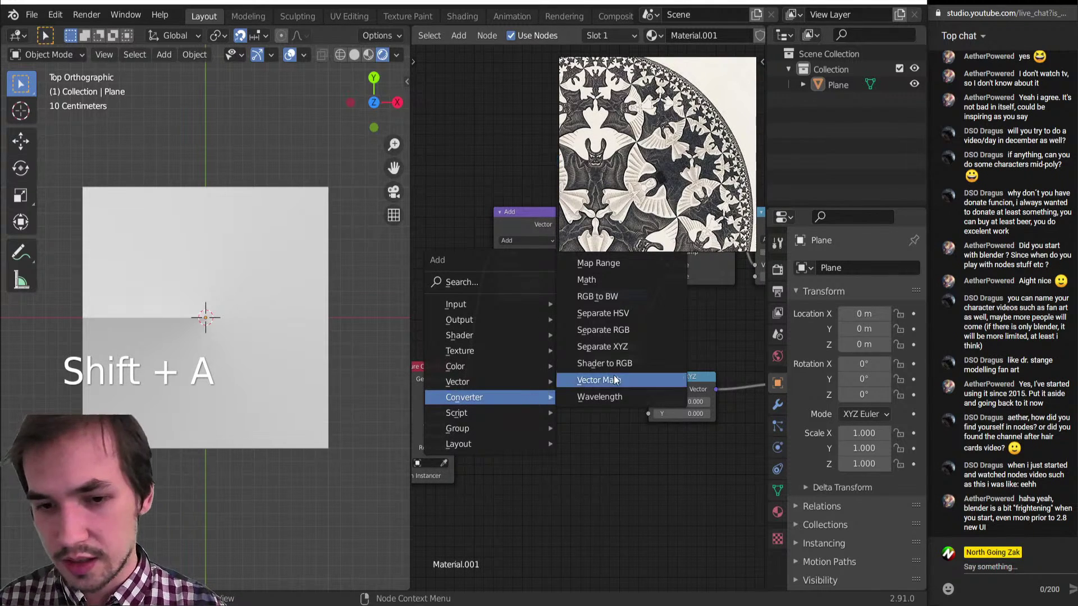
pyautogui.hotkey('shift', 'a')
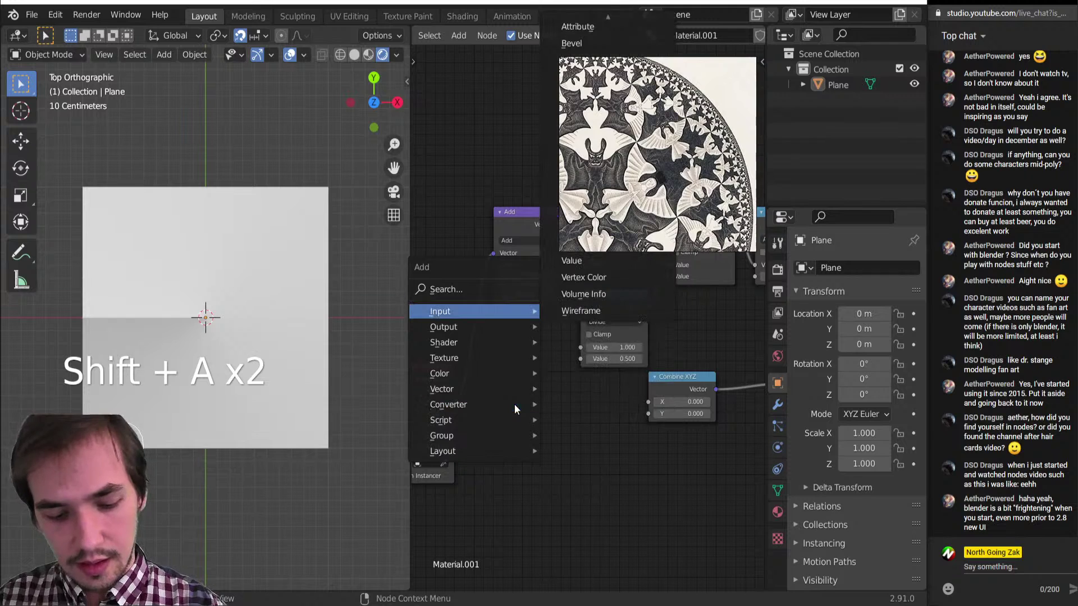
pyautogui.click(580, 265)
pyautogui.click(485, 397)
pyautogui.moveTo(514, 398); pyautogui.dragTo(482, 440, button='middle')
pyautogui.scroll(-5, 494, 437)
pyautogui.scroll(5, 584, 360)
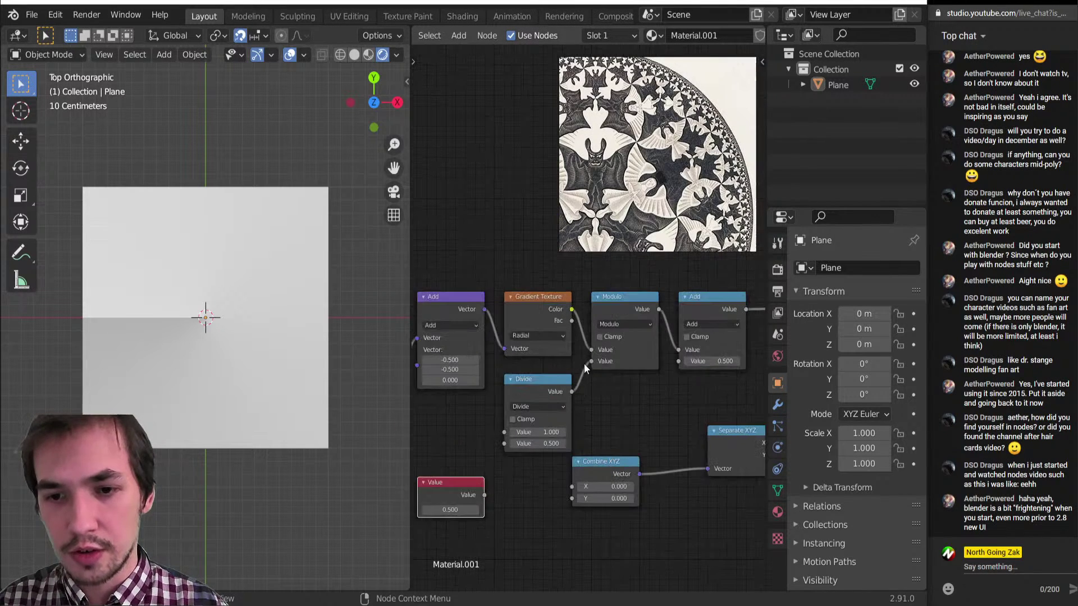
# Preview the Modulo output on the plane, try a different second value in Divide and undo that change.
pyautogui.moveTo(584, 362); pyautogui.dragTo(592, 361)
pyautogui.keyDown('ctrl'); pyautogui.keyDown('shift'); pyautogui.click(627, 308); pyautogui.keyUp('shift'); pyautogui.keyUp('ctrl')
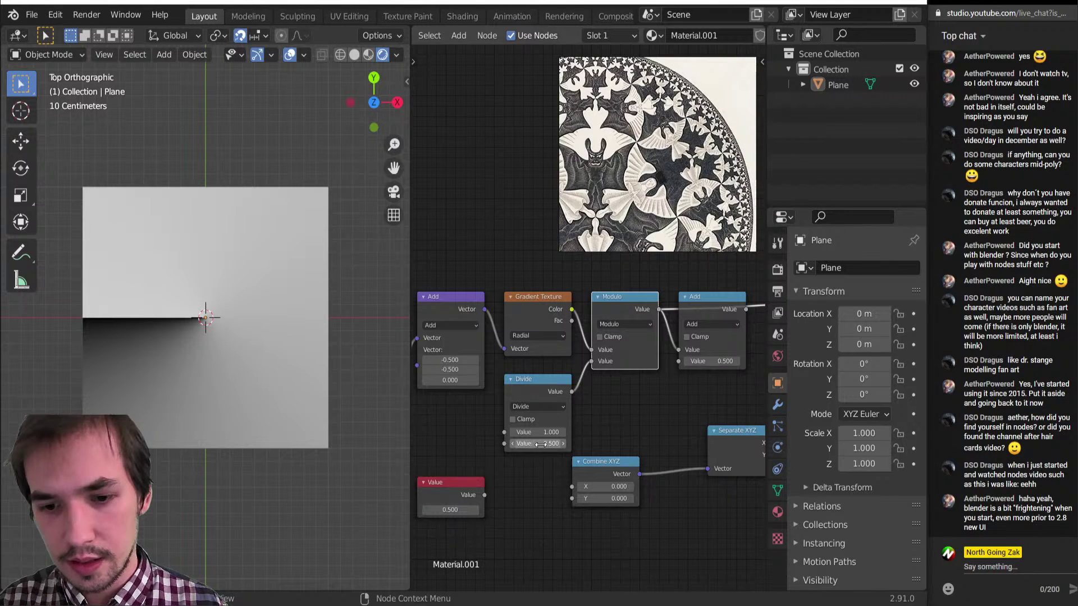
pyautogui.moveTo(541, 444)
pyautogui.mouseDown()
pyautogui.moveTo(587, 445)
pyautogui.moveTo(556, 444)
pyautogui.mouseUp()
pyautogui.hotkey('ctrl', 'z')
pyautogui.moveTo(681, 376); pyautogui.dragTo(640, 392, button='middle')
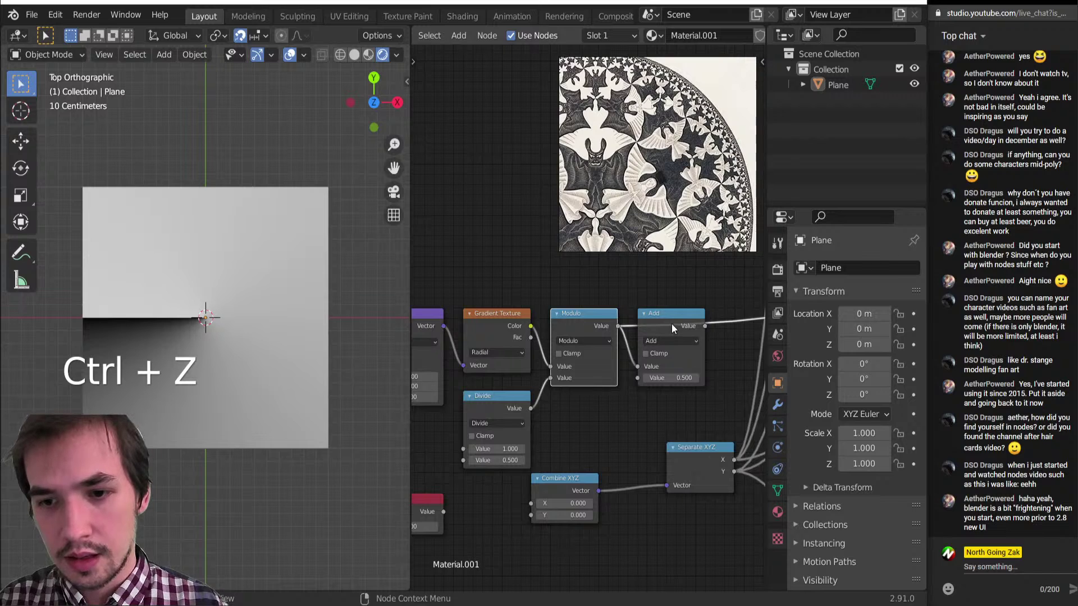
# Lower the math Add node after Modulo slightly and change its operation to Multiply.
pyautogui.moveTo(672, 324)
pyautogui.mouseDown()
pyautogui.moveTo(683, 336)
pyautogui.moveTo(672, 334)
pyautogui.mouseUp()
pyautogui.click(672, 349)
pyautogui.press('m')
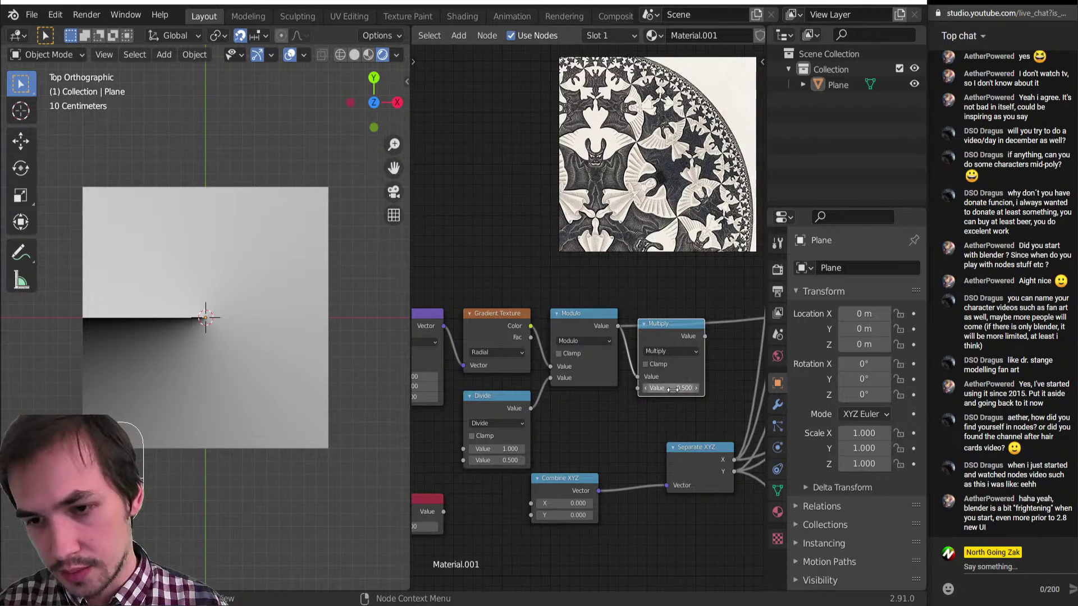
# Move the Value node up beside Divide, set it to 3 and connect it to Divide's second value.
pyautogui.moveTo(539, 418); pyautogui.dragTo(563, 401, button='middle')
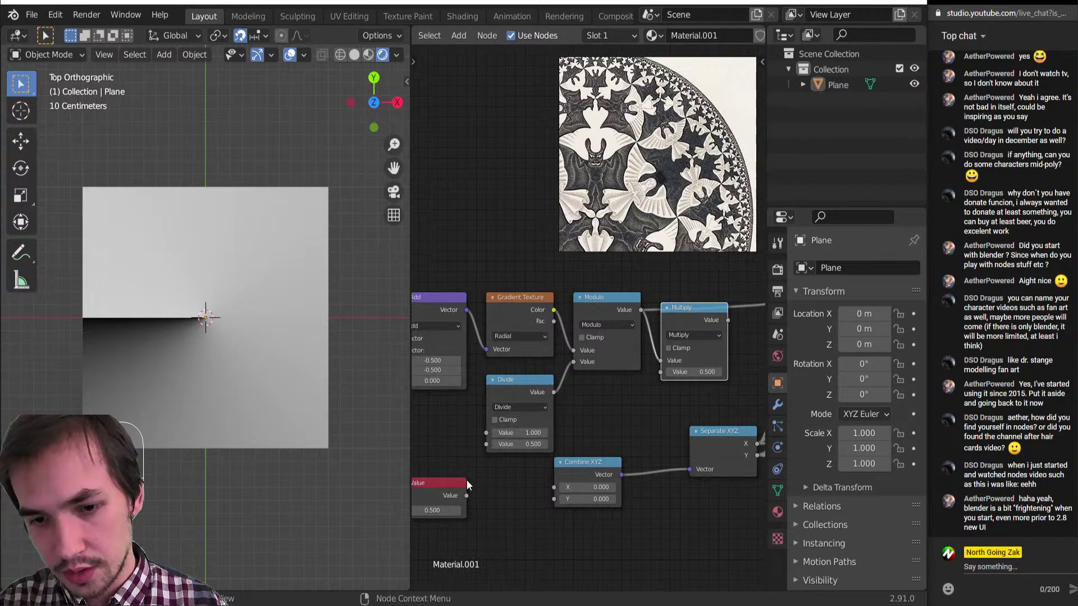
pyautogui.moveTo(449, 482); pyautogui.dragTo(431, 440)
pyautogui.moveTo(469, 442); pyautogui.dragTo(486, 464, button='middle')
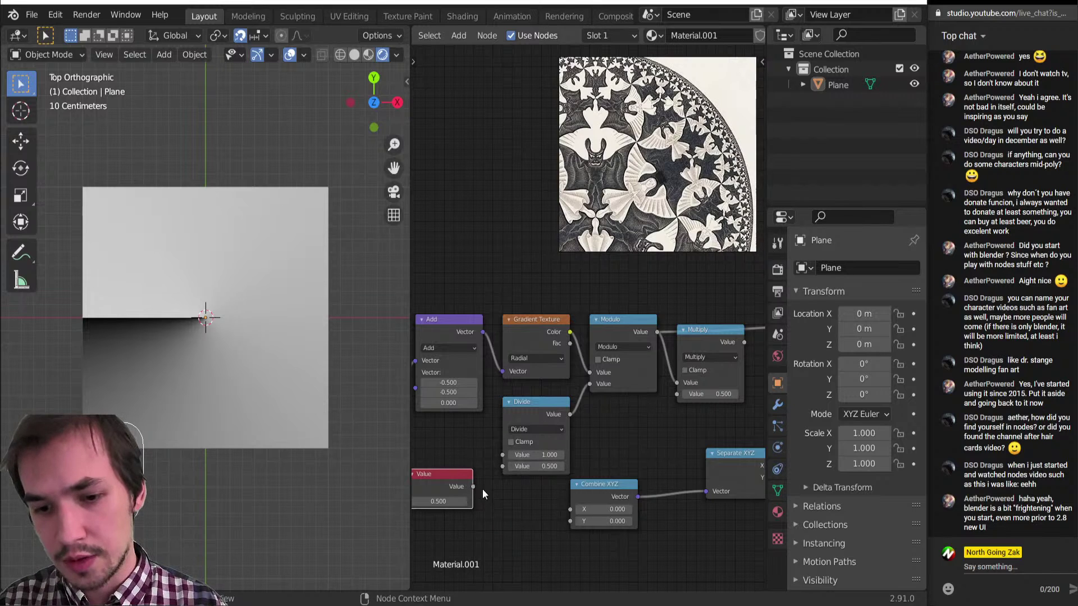
pyautogui.click(434, 502)
pyautogui.write('3')
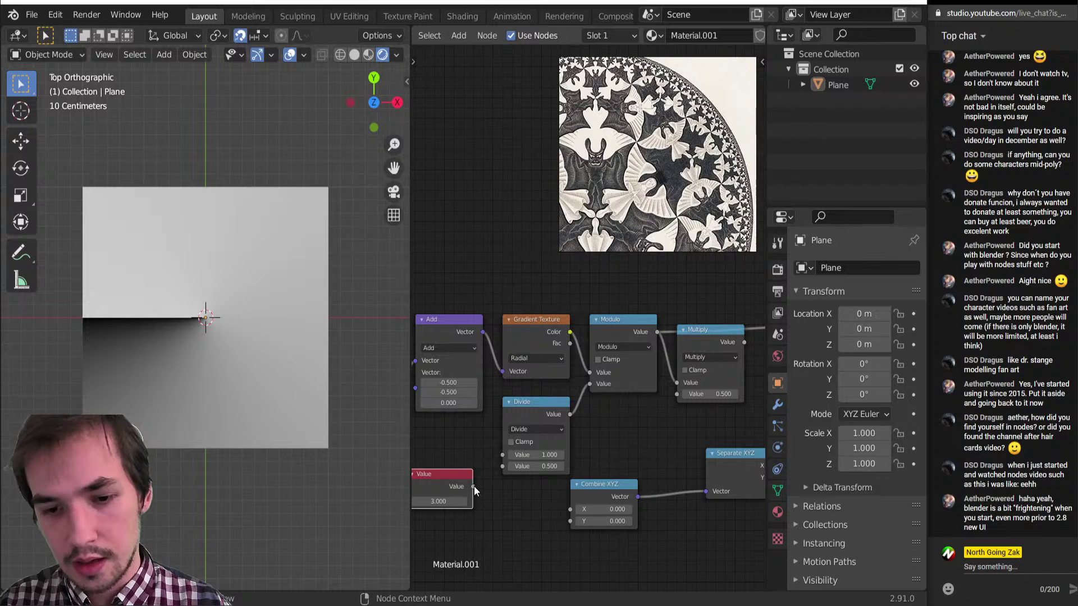
pyautogui.click(475, 488)
pyautogui.moveTo(475, 486); pyautogui.dragTo(504, 465)
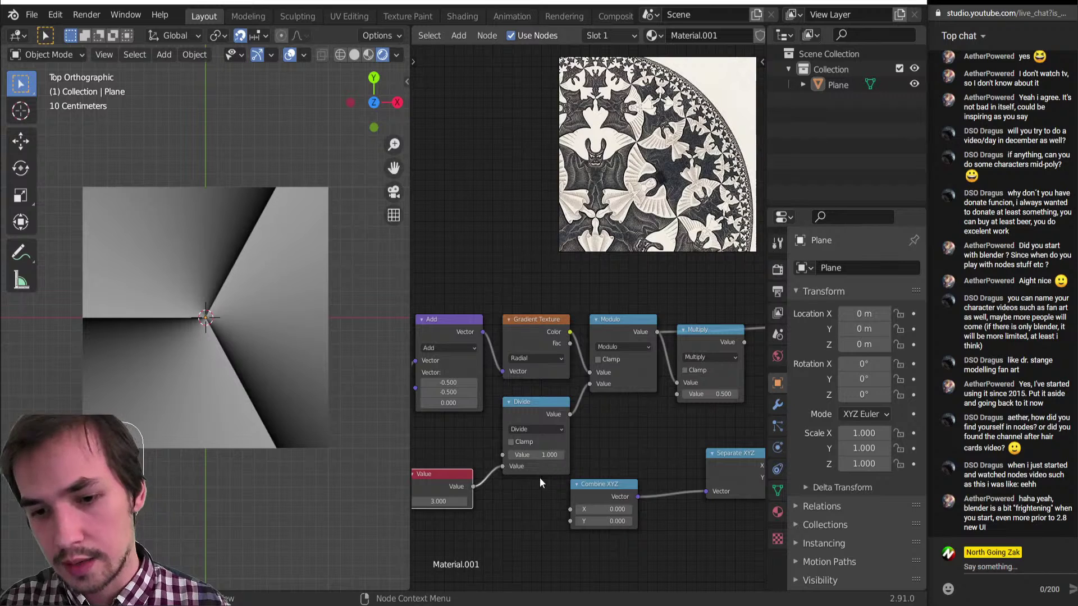
# Set the Value node to 4 to split the radial gradient into four segments.
pyautogui.click(428, 502)
pyautogui.write('4')
pyautogui.press('Return')
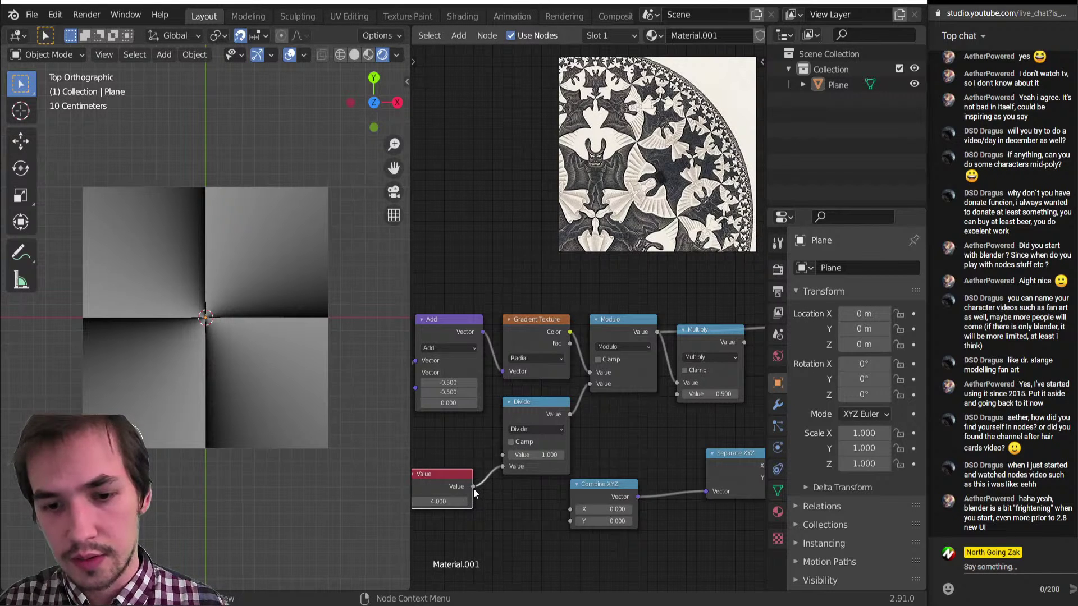
# Connect the Value node to Multiply's second value and preview the Multiply output on the plane.
pyautogui.moveTo(473, 487); pyautogui.dragTo(679, 397)
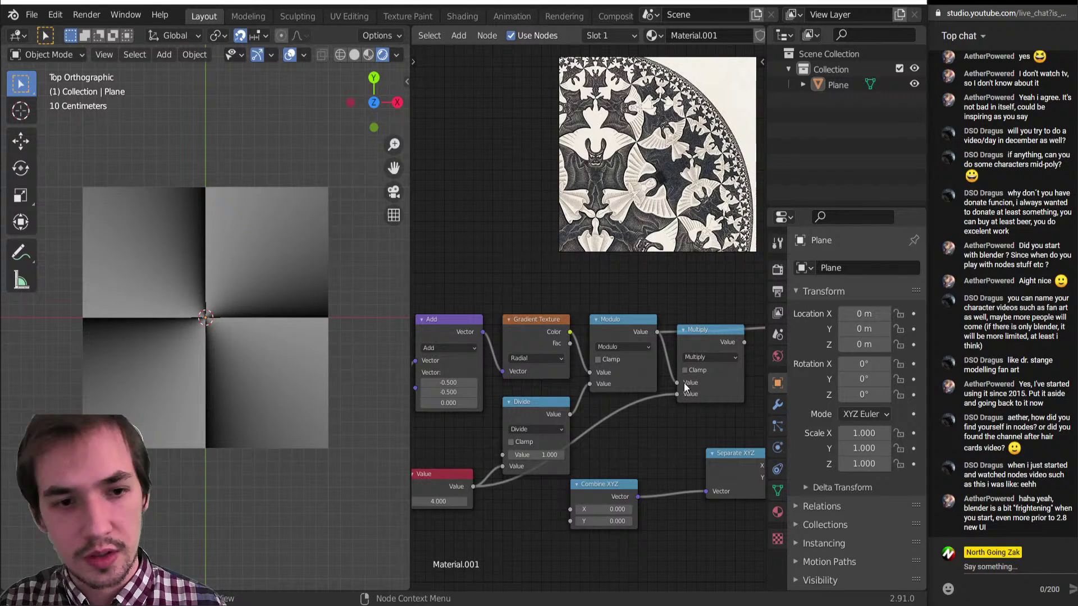
pyautogui.keyDown('ctrl'); pyautogui.keyDown('shift'); pyautogui.click(716, 346); pyautogui.keyUp('shift'); pyautogui.keyUp('ctrl')
pyautogui.moveTo(691, 369); pyautogui.dragTo(647, 312, button='middle')
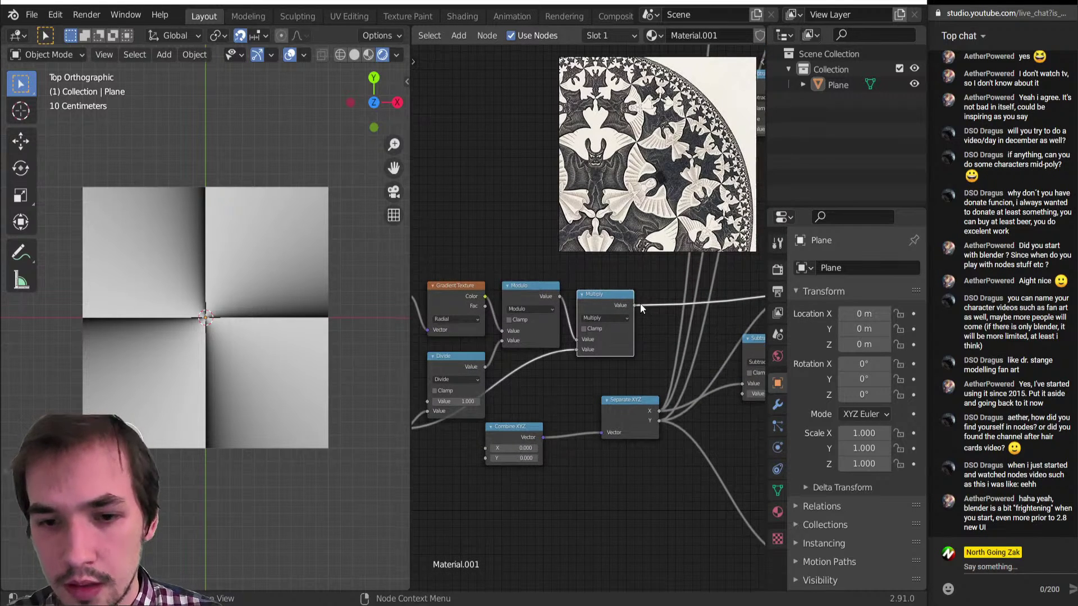
# Set the Value node to 3 to split the radial gradient into three segments.
pyautogui.moveTo(463, 400); pyautogui.dragTo(542, 371, button='middle')
pyautogui.scroll(1, 543, 371)
pyautogui.scroll(1, 542, 371)
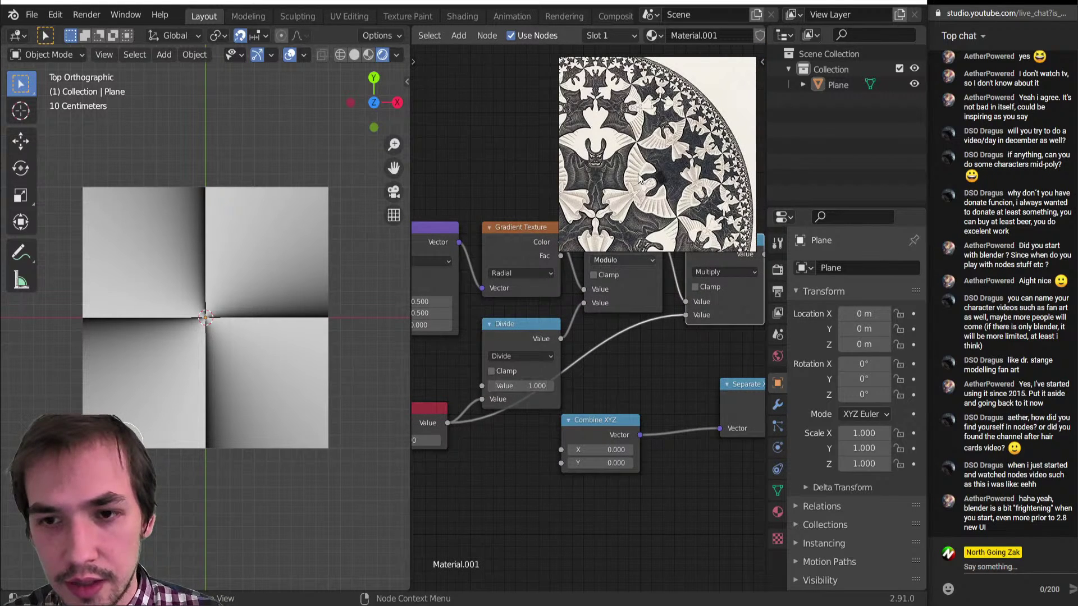
pyautogui.scroll(2, 642, 205)
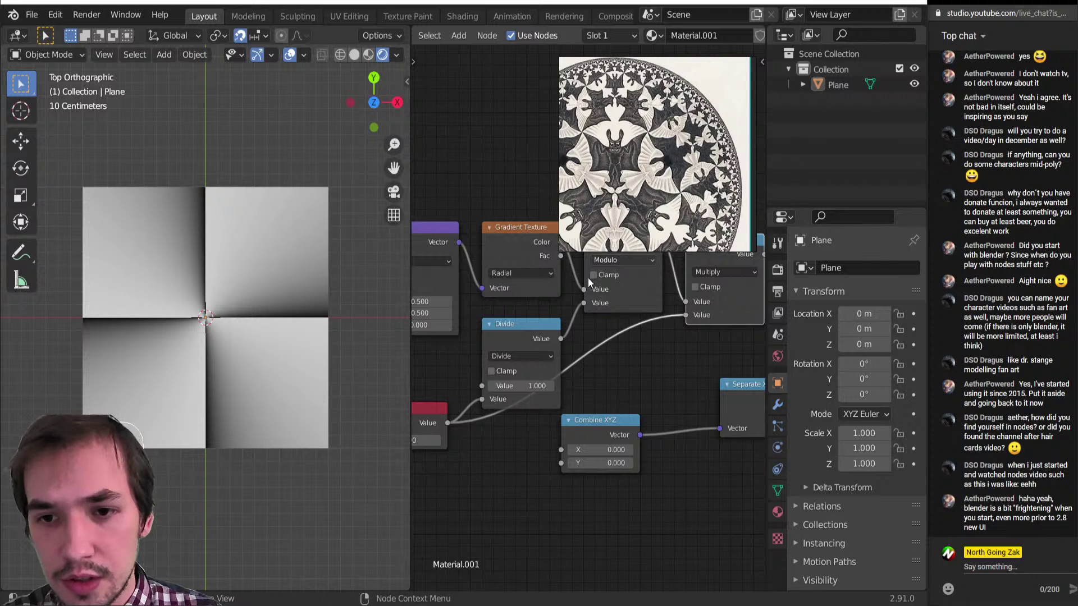
pyautogui.moveTo(588, 281); pyautogui.dragTo(656, 261, button='middle')
pyautogui.scroll(-2, 540, 379)
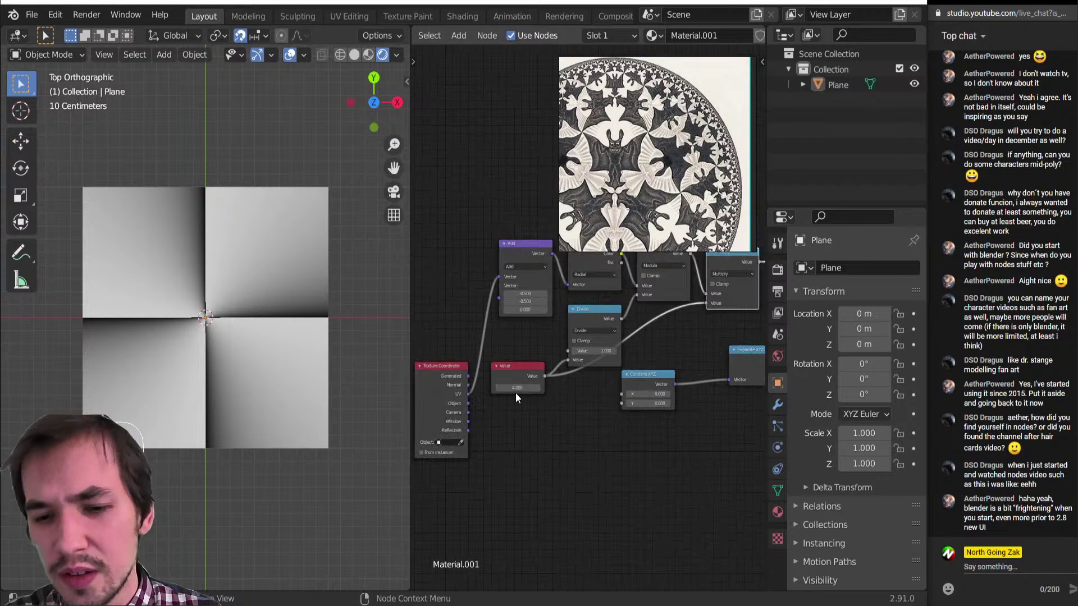
pyautogui.click(517, 386)
pyautogui.write('3')
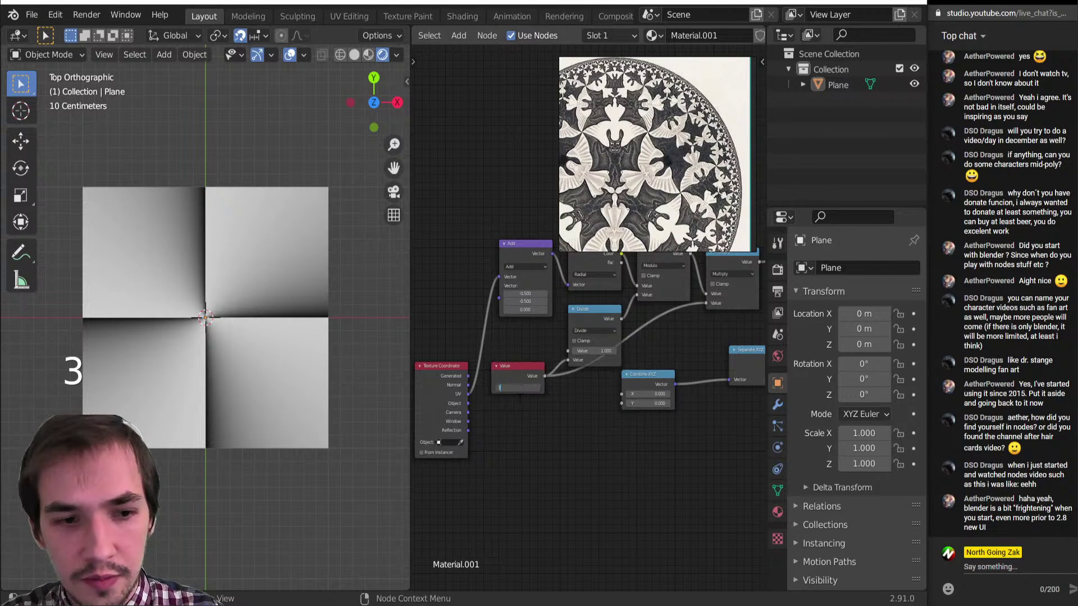
pyautogui.press('Return')
# Connect the Multiply output directly to Separate XYZ's vector input and delete the unused Combine XYZ node.
pyautogui.moveTo(635, 329); pyautogui.dragTo(551, 383, button='middle')
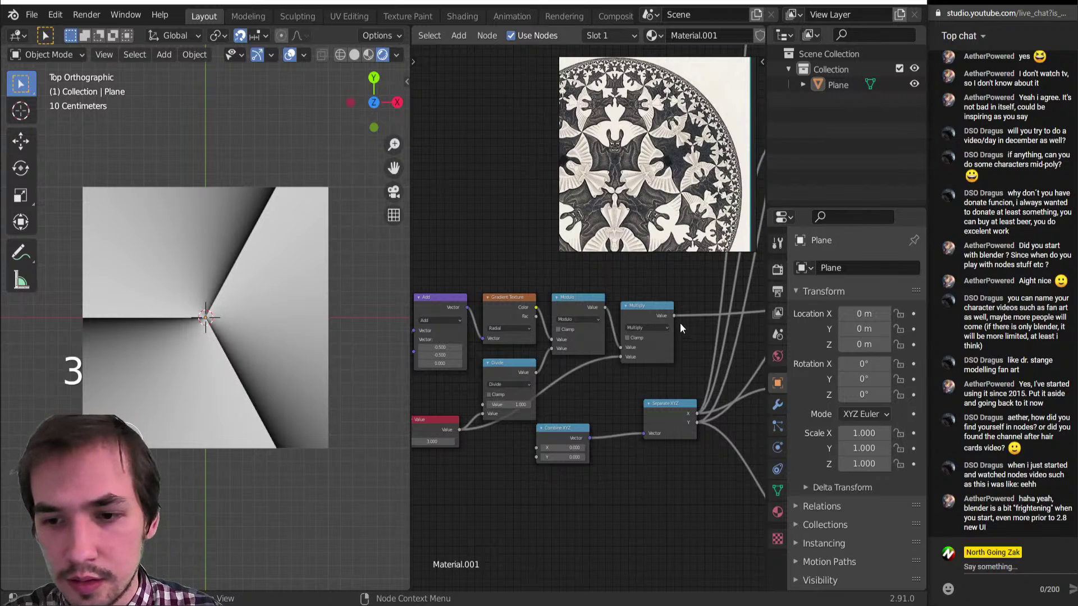
pyautogui.click(667, 331)
pyautogui.moveTo(635, 392); pyautogui.dragTo(644, 434)
pyautogui.scroll(-4, 668, 400)
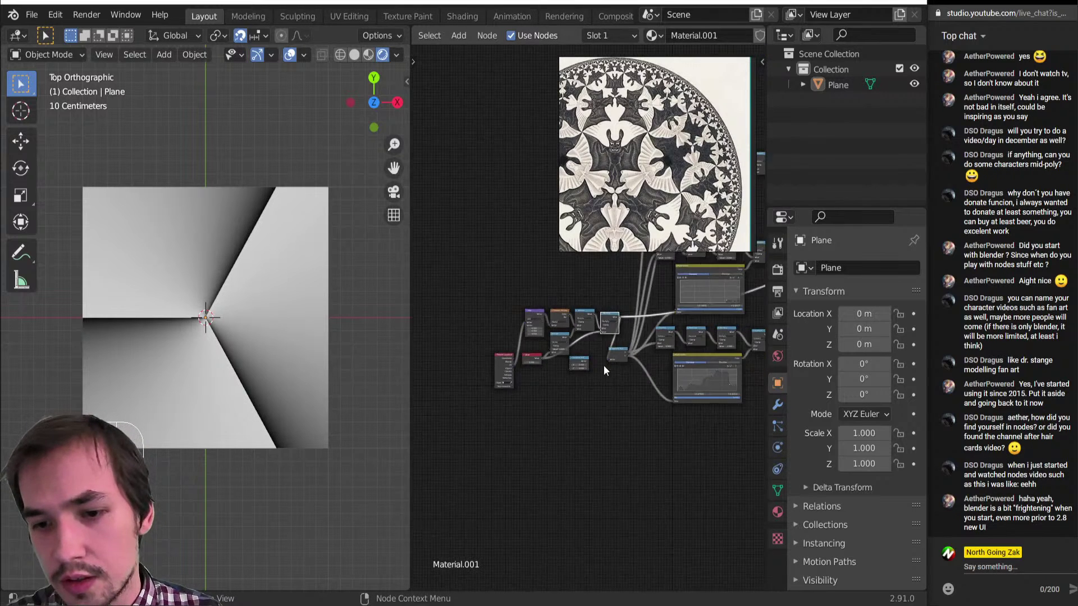
pyautogui.click(584, 387)
pyautogui.press('Delete')
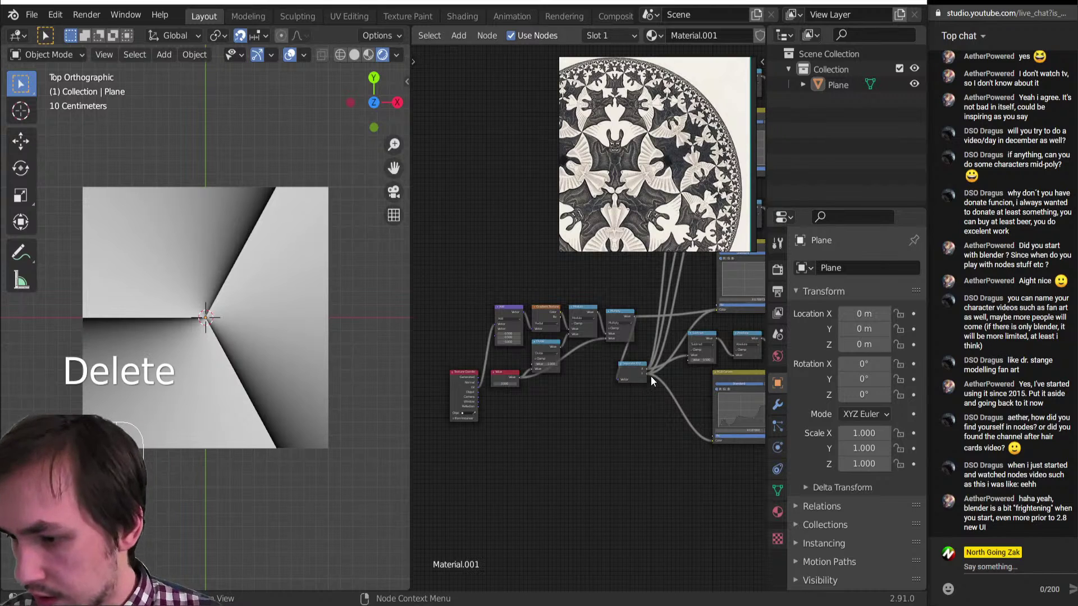
# Examine closely the point at the plane's center where the gradient segments meet.
pyautogui.scroll(-5, 651, 376)
pyautogui.moveTo(651, 376); pyautogui.dragTo(714, 414, button='middle')
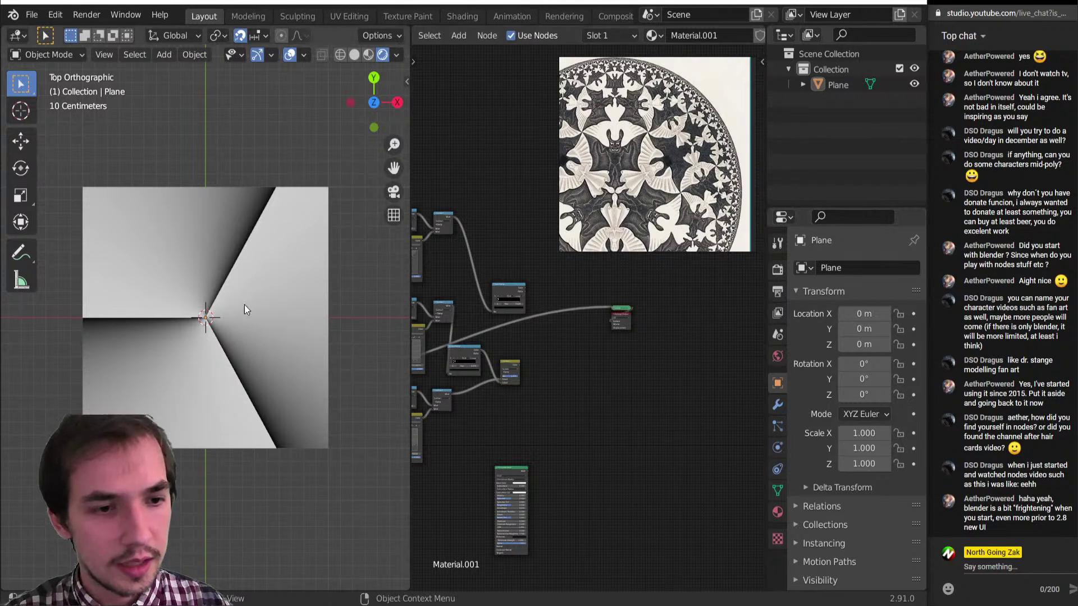
pyautogui.scroll(5, 245, 305)
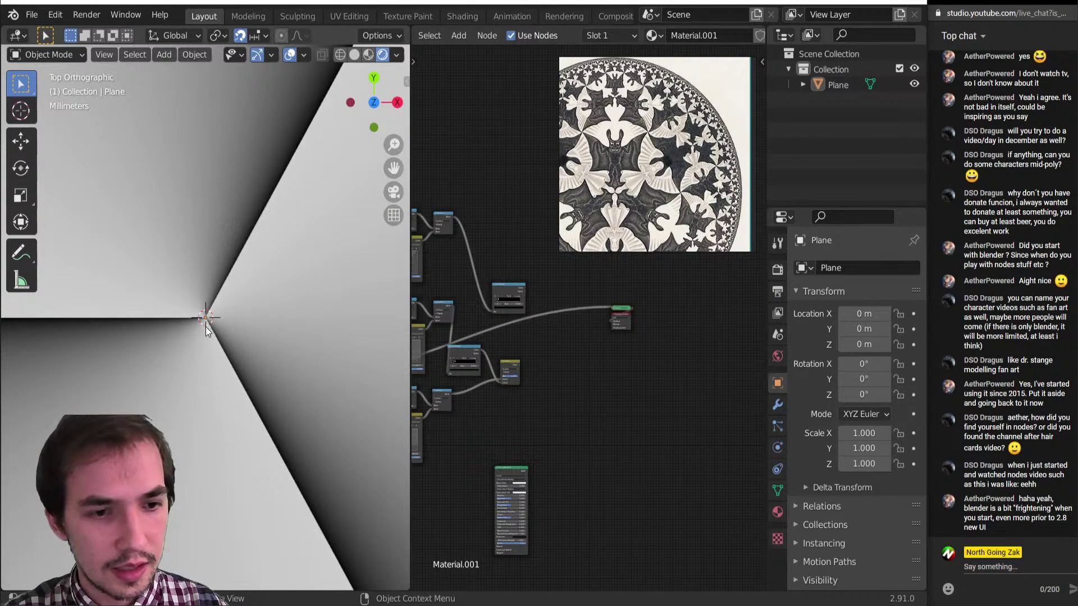
pyautogui.scroll(-3, 216, 334)
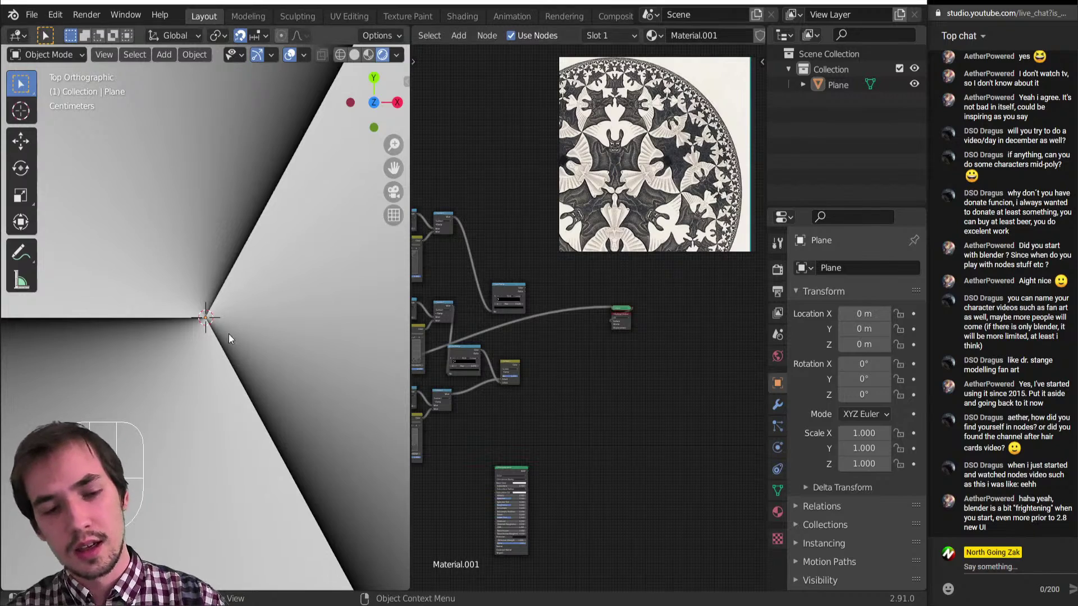
pyautogui.moveTo(228, 335); pyautogui.dragTo(204, 392, button='middle')
pyautogui.scroll(-3, 234, 320)
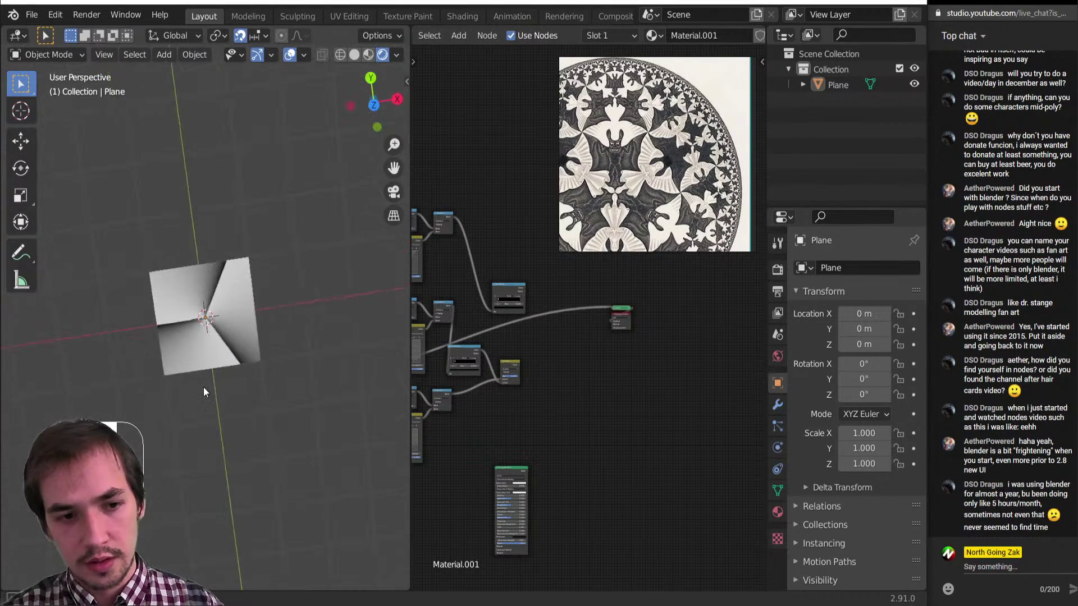
pyautogui.scroll(6, 208, 378)
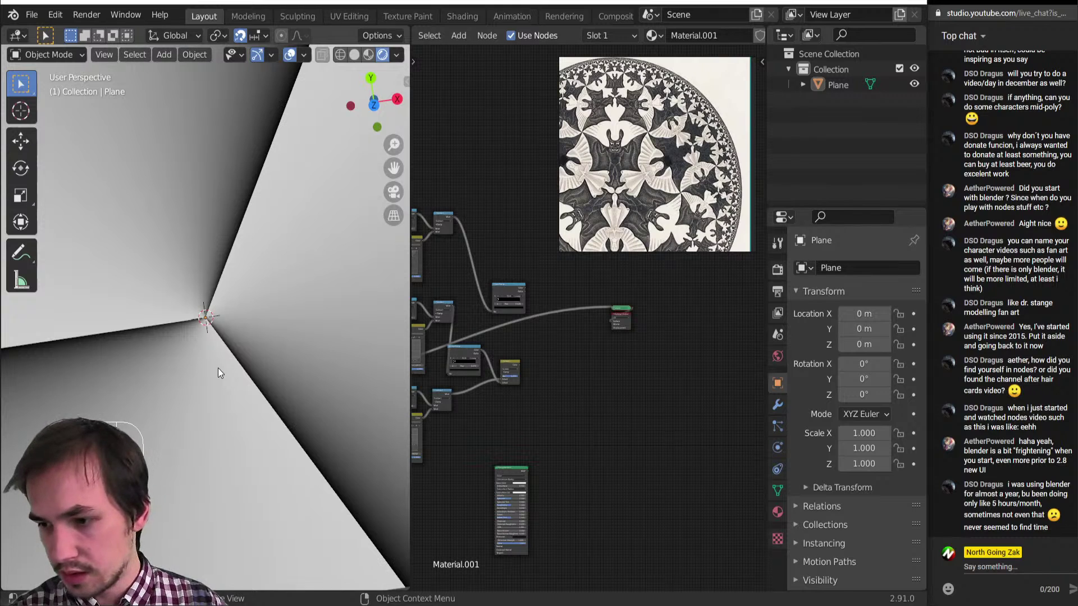
# Preview the upper ColorRamp and the Screen mix outputs on the plane, and view the plane from above.
pyautogui.moveTo(654, 367); pyautogui.dragTo(804, 396, button='middle')
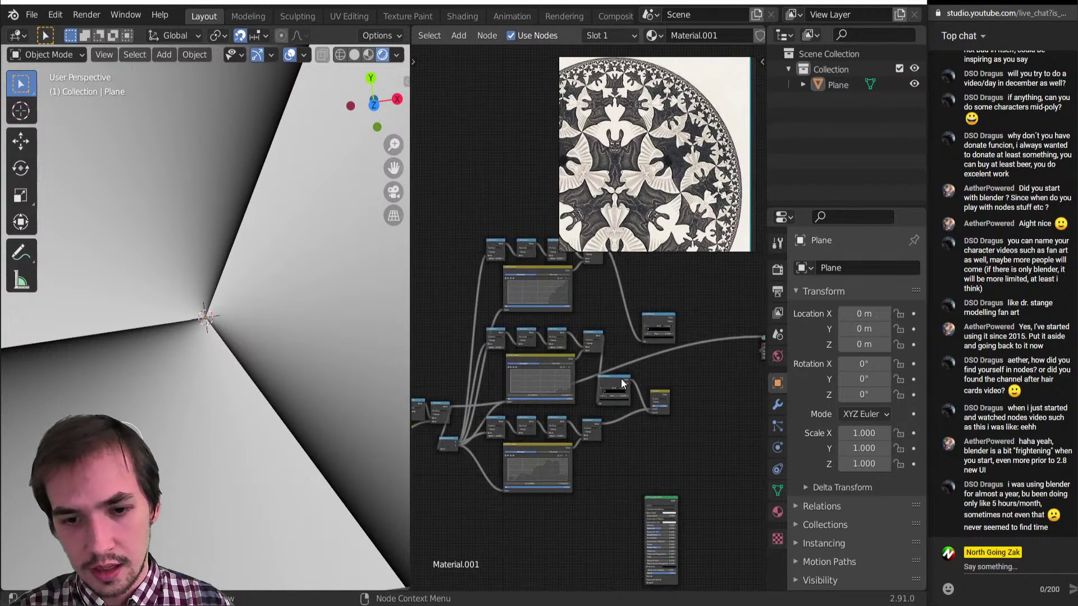
pyautogui.scroll(5, 621, 379)
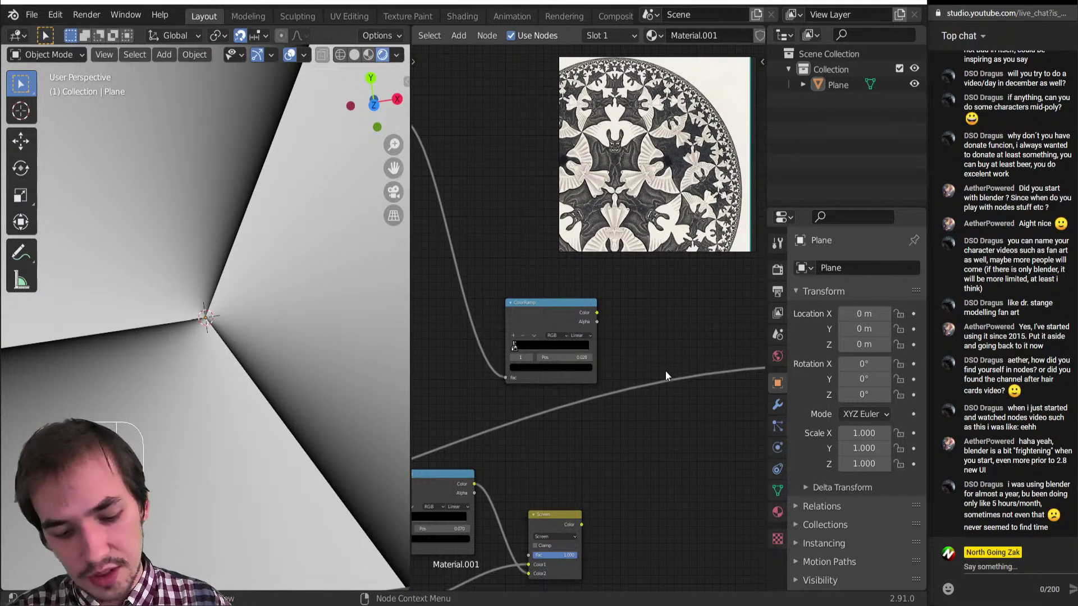
pyautogui.hotkey('shift', 'a')
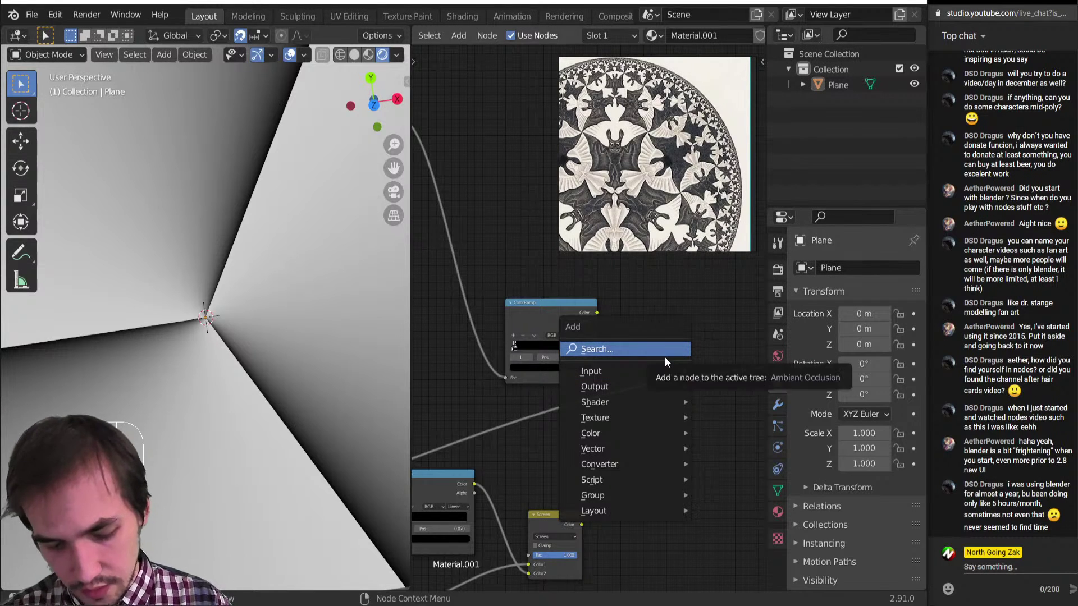
pyautogui.scroll(-5, 551, 388)
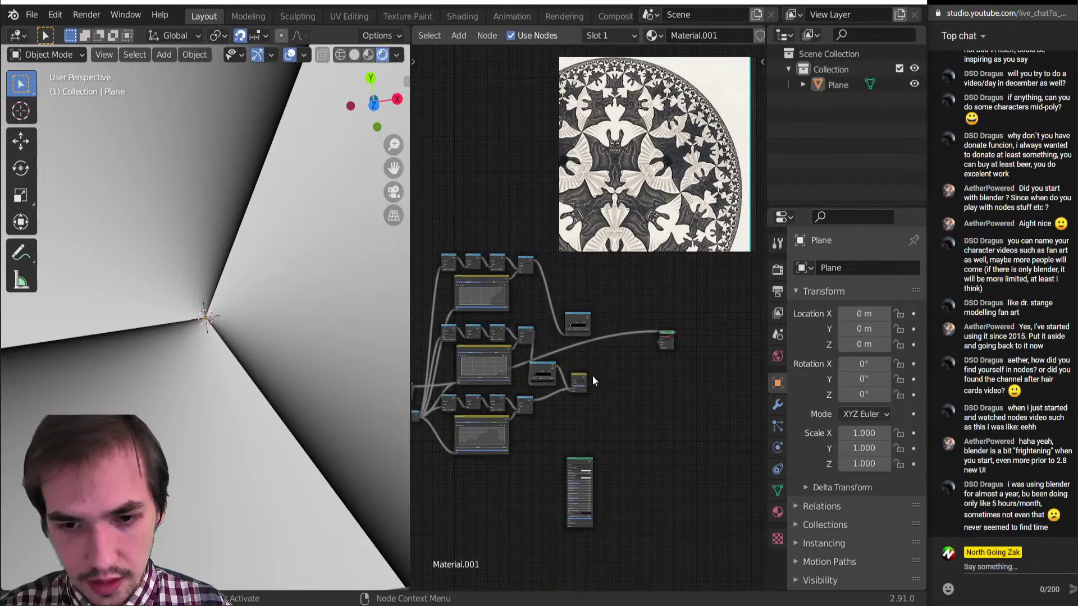
pyautogui.scroll(4, 592, 375)
pyautogui.scroll(1, 575, 321)
pyautogui.keyDown('ctrl'); pyautogui.keyDown('shift'); pyautogui.click(575, 321); pyautogui.keyUp('shift'); pyautogui.keyUp('ctrl')
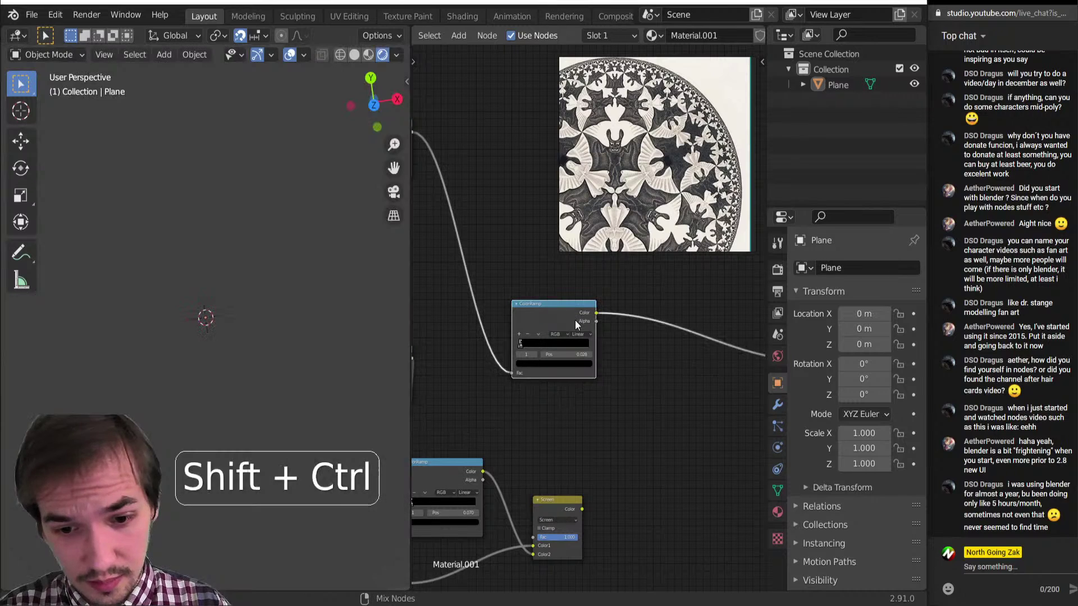
pyautogui.keyDown('ctrl'); pyautogui.keyDown('shift'); pyautogui.click(566, 506); pyautogui.keyUp('shift'); pyautogui.keyUp('ctrl')
pyautogui.scroll(-3, 573, 380)
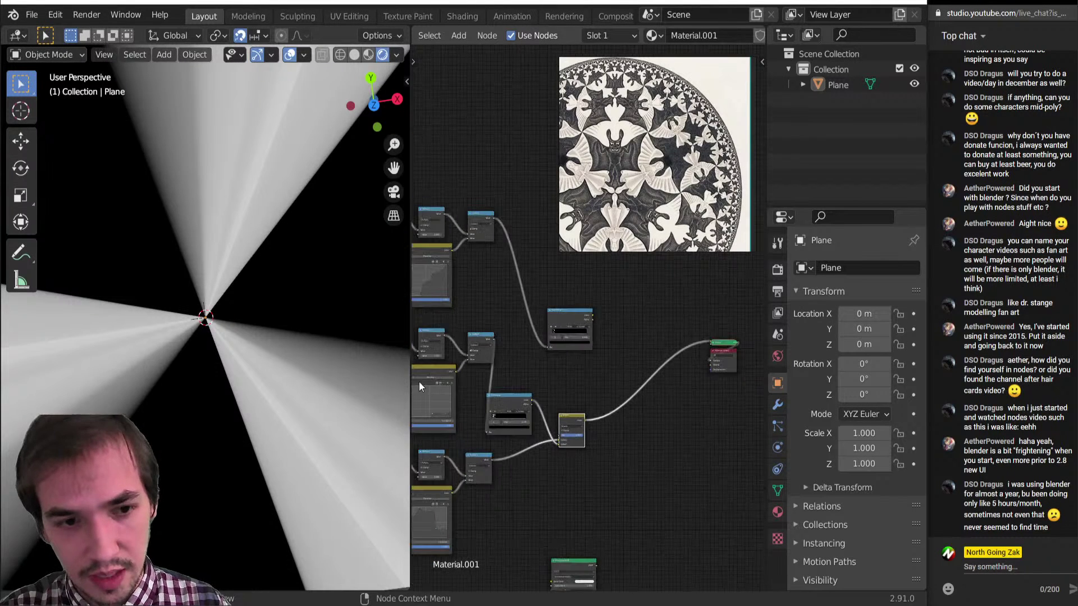
pyautogui.scroll(-3, 266, 388)
pyautogui.press('KP_7')
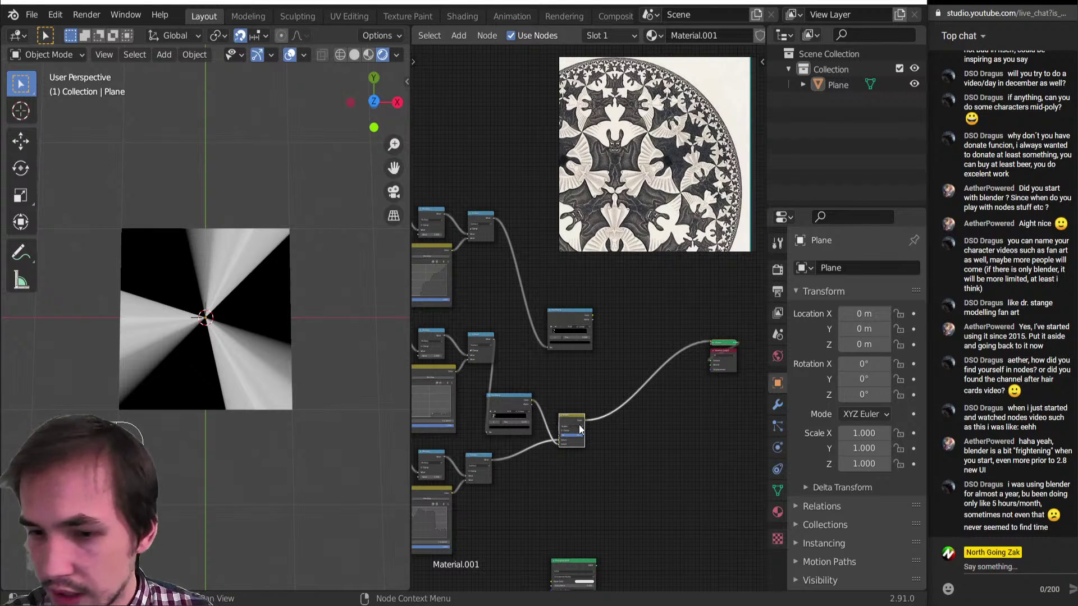
# Preview the output of the last math node in the uppermost RGB Curves chain.
pyautogui.moveTo(578, 402); pyautogui.dragTo(713, 371, button='middle')
pyautogui.scroll(-2, 660, 388)
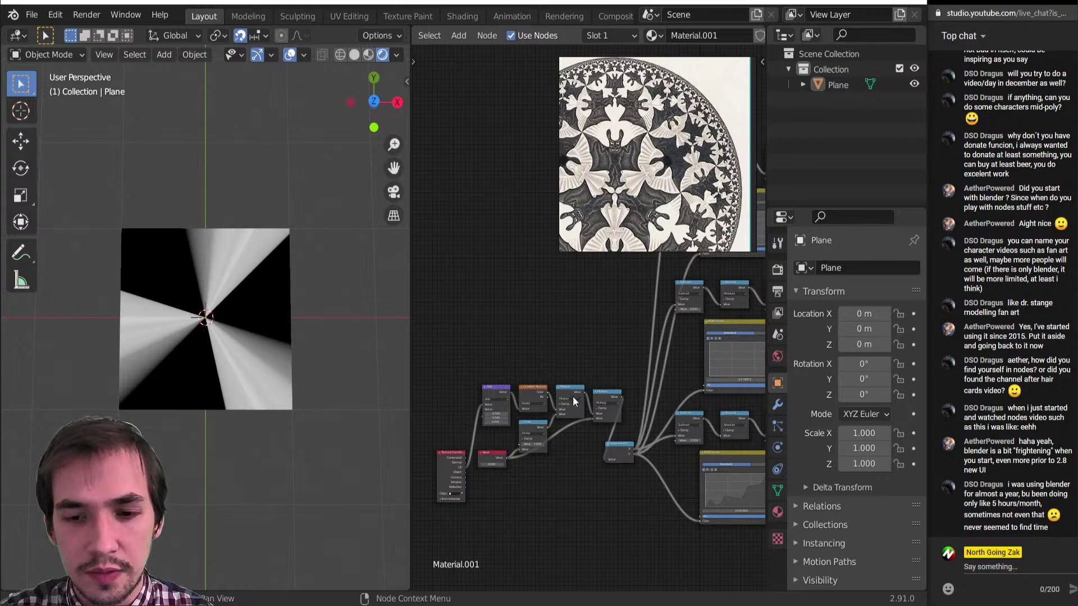
pyautogui.moveTo(598, 368); pyautogui.dragTo(466, 497, button='middle')
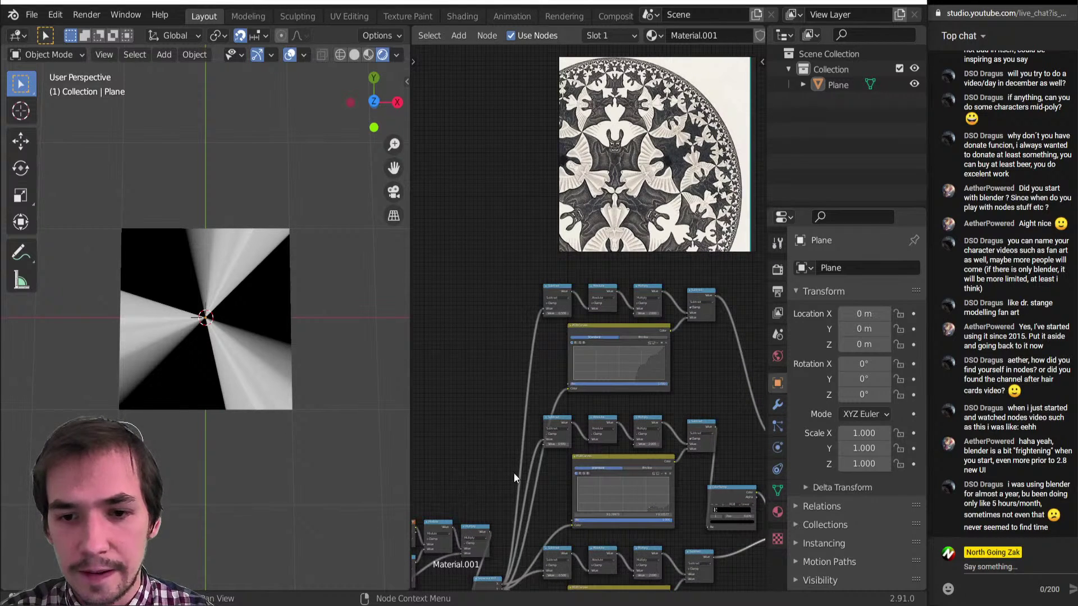
pyautogui.keyDown('ctrl'); pyautogui.keyDown('shift'); pyautogui.click(702, 292); pyautogui.keyUp('shift'); pyautogui.keyUp('ctrl')
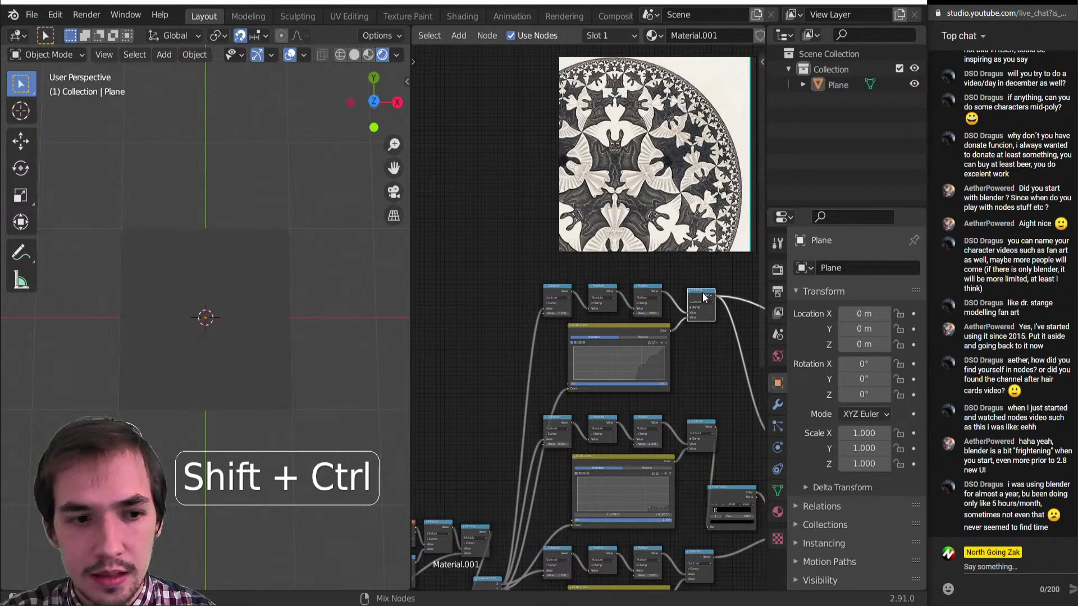
pyautogui.scroll(3, 640, 337)
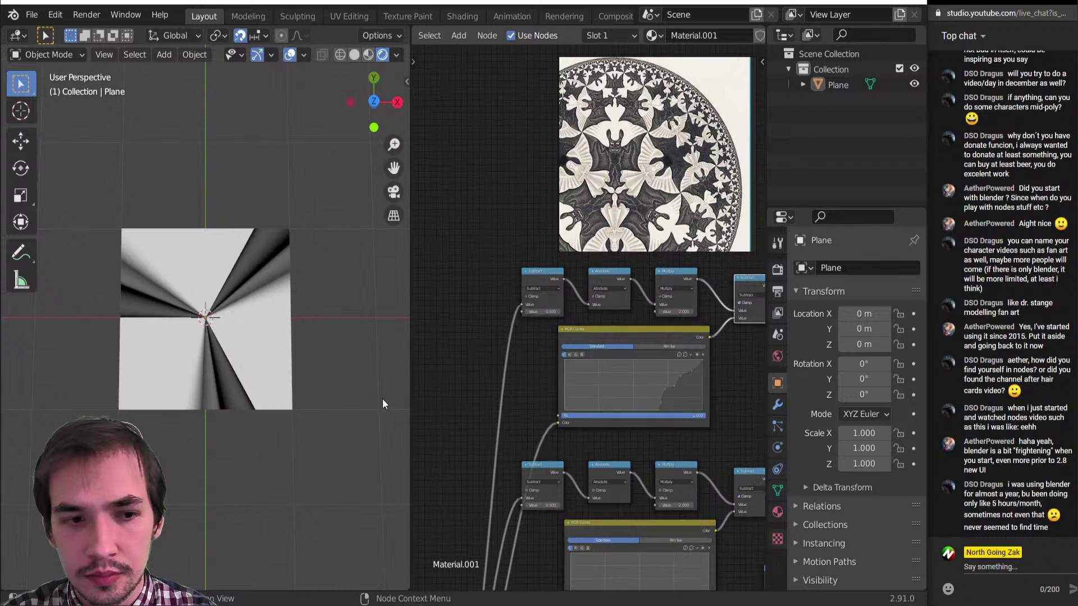
# Preview the segmented gradient's Multiply output on the plane for comparison.
pyautogui.scroll(-1, 383, 398)
pyautogui.moveTo(511, 447); pyautogui.dragTo(588, 359, button='middle')
pyautogui.keyDown('ctrl'); pyautogui.keyDown('shift'); pyautogui.click(585, 349); pyautogui.keyUp('shift'); pyautogui.keyUp('ctrl')
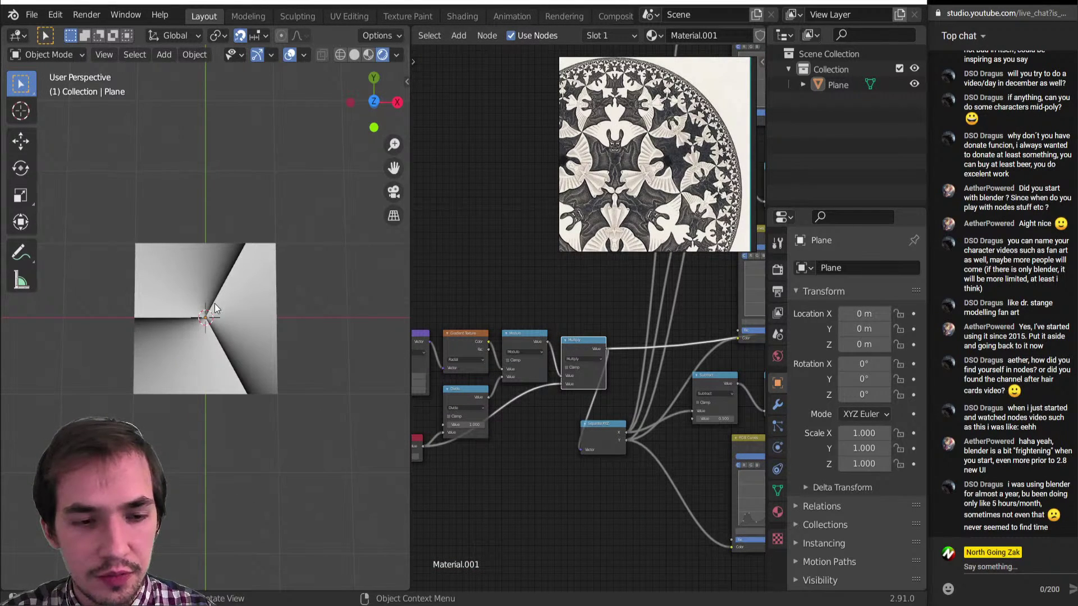
pyautogui.scroll(3, 247, 386)
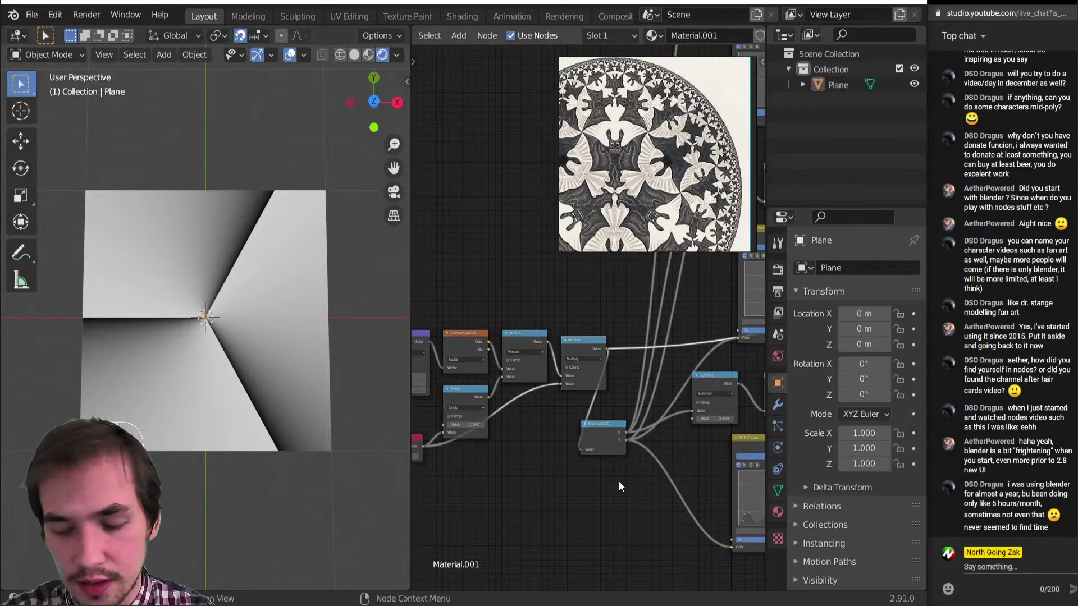
pyautogui.scroll(1, 619, 481)
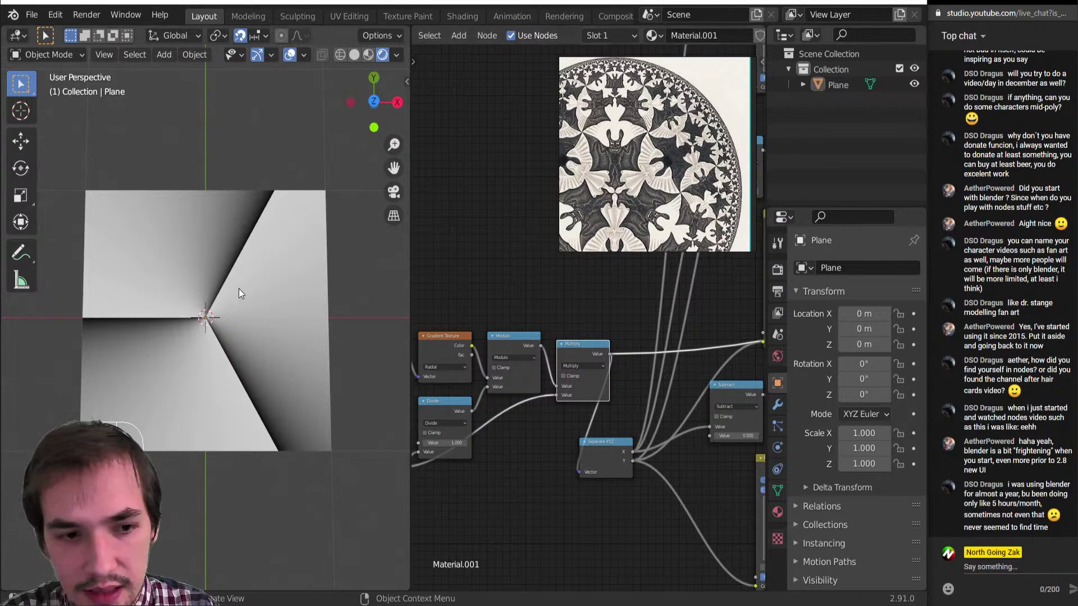
# Insert a Combine XYZ node into the link between Multiply and Separate XYZ, feeding Multiply into X.
pyautogui.click(589, 426)
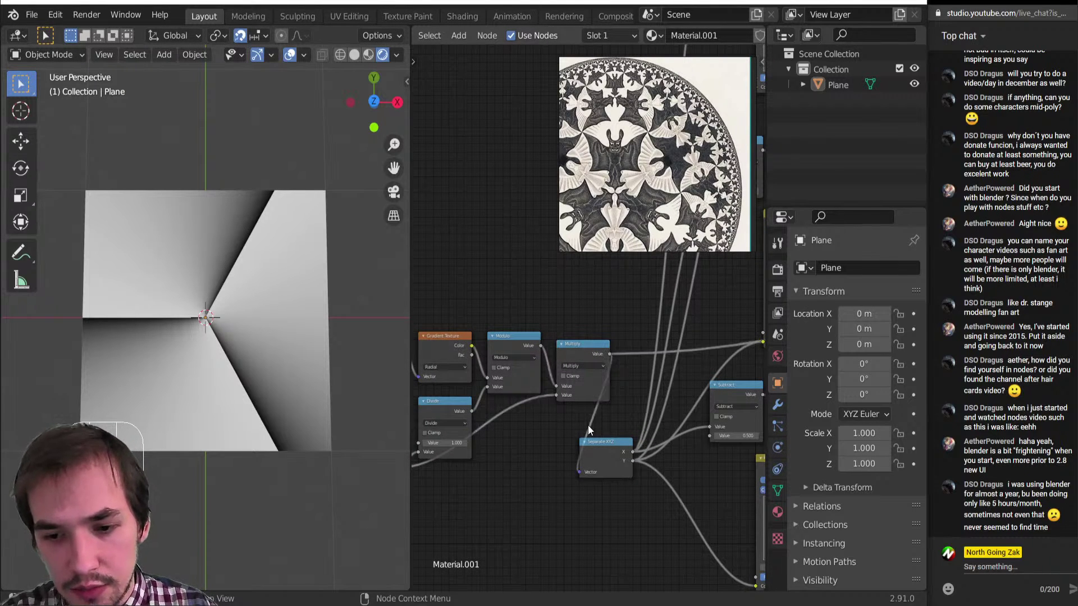
pyautogui.hotkey('shift', 'a')
pyautogui.press('n')
pyautogui.press('n')
pyautogui.click(577, 410)
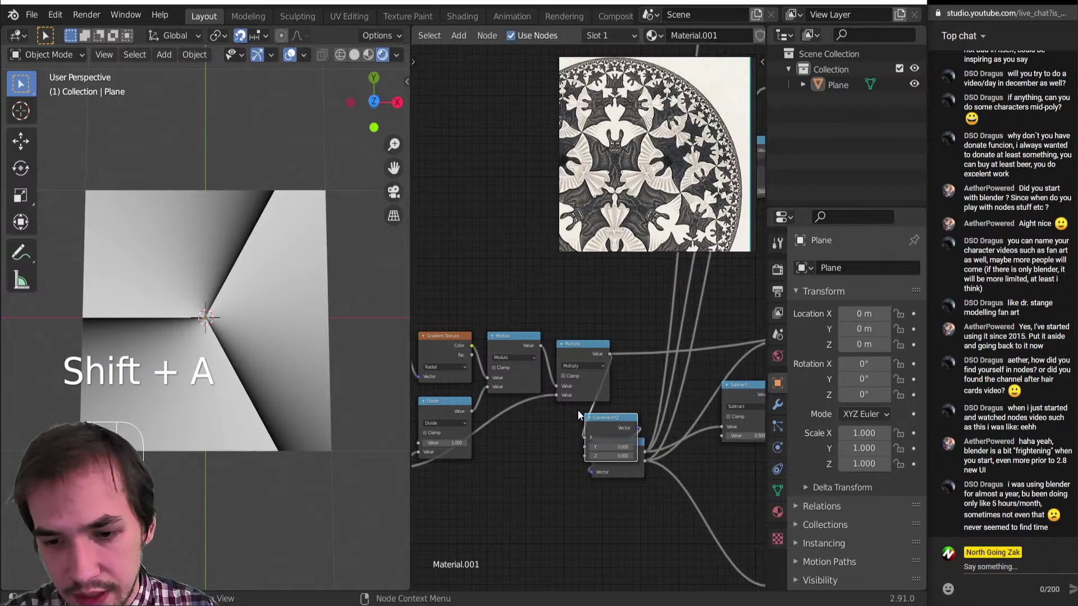
# Add a Gradient Texture node below Multiply, set it to Spherical and connect its Color output to Combine XYZ's Y.
pyautogui.scroll(-6, 652, 436)
pyautogui.moveTo(557, 459); pyautogui.dragTo(598, 399, button='middle')
pyautogui.scroll(4, 598, 399)
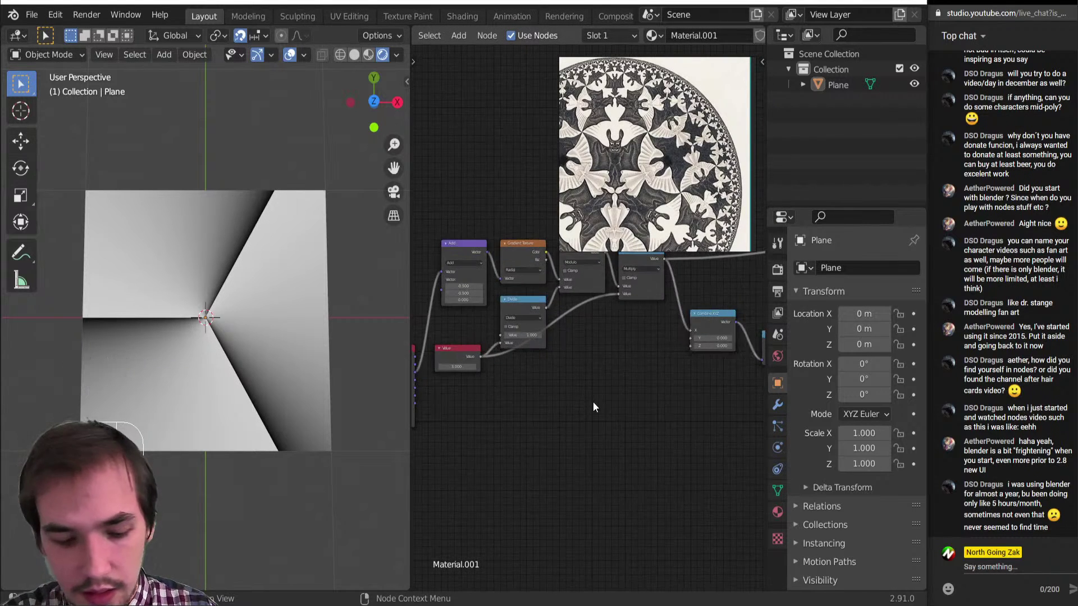
pyautogui.hotkey('shift', 'a')
pyautogui.moveTo(593, 402)
pyautogui.press('t')
pyautogui.press('g')
pyautogui.click(586, 371)
pyautogui.click(599, 409)
pyautogui.press('s')
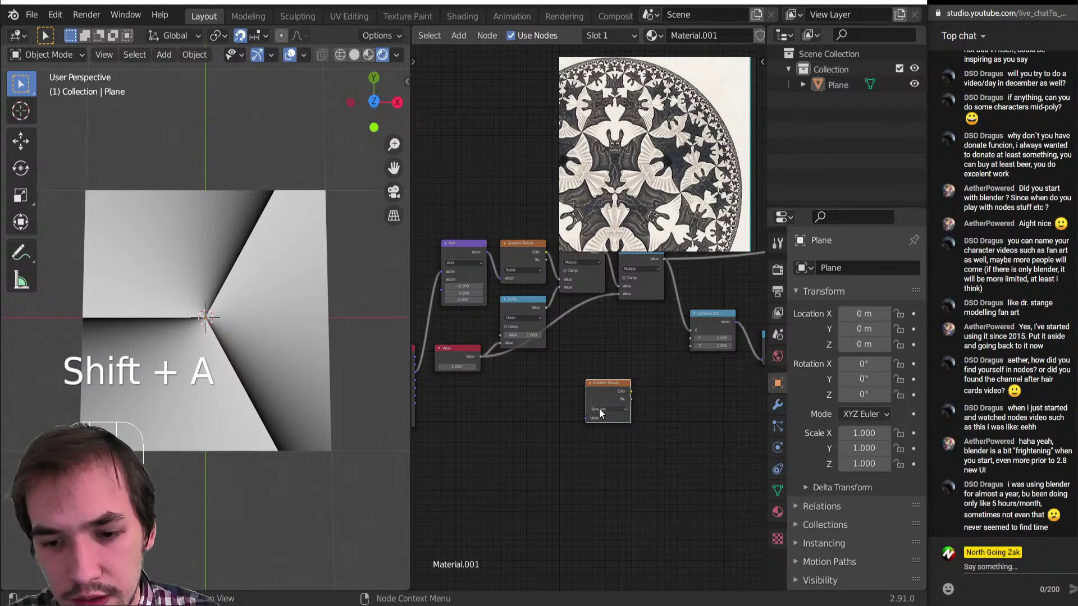
pyautogui.moveTo(631, 391); pyautogui.dragTo(691, 339)
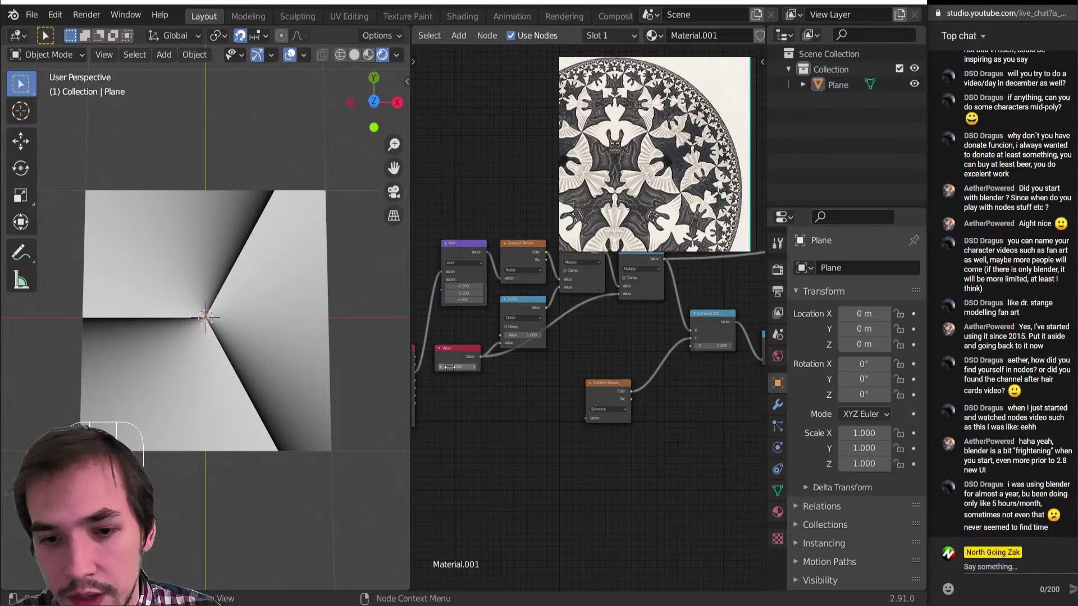
# Connect Texture Coordinate's UV output to the spherical Gradient Texture's vector and preview the Combine XYZ output on the plane.
pyautogui.moveTo(411, 370); pyautogui.dragTo(449, 378, button='middle')
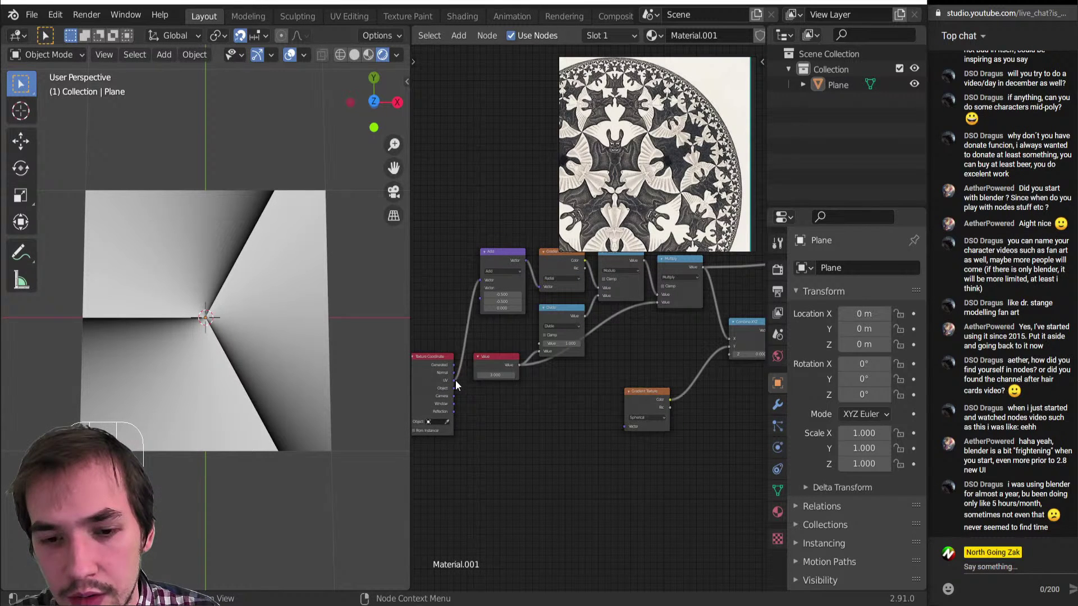
pyautogui.moveTo(454, 381); pyautogui.dragTo(625, 427)
pyautogui.moveTo(625, 427); pyautogui.dragTo(458, 444, button='middle')
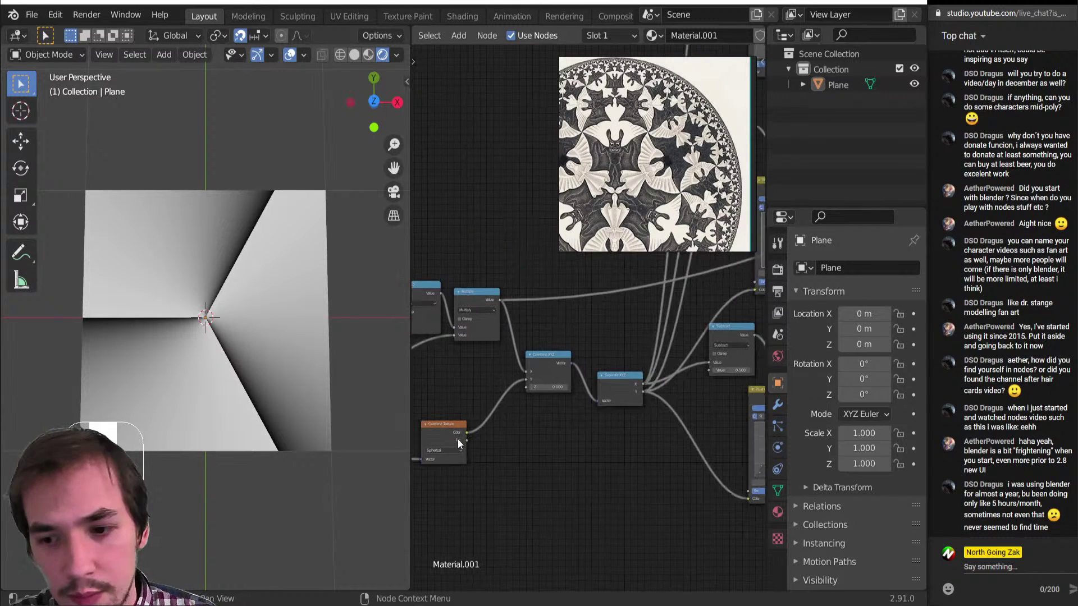
pyautogui.keyDown('ctrl'); pyautogui.keyDown('shift'); pyautogui.click(560, 366); pyautogui.keyUp('shift'); pyautogui.keyUp('ctrl')
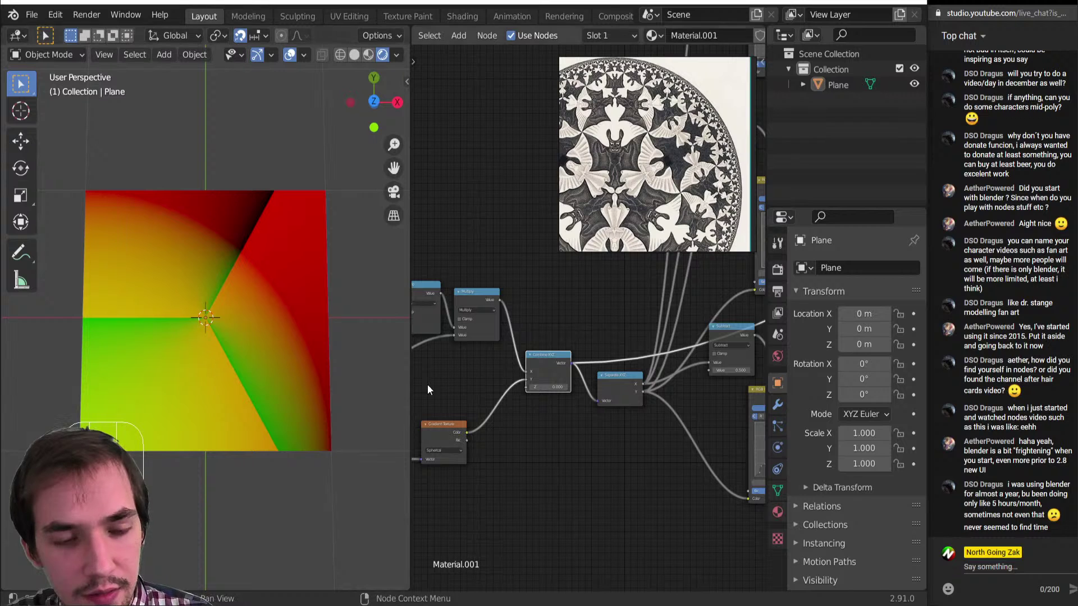
pyautogui.scroll(4, 208, 354)
pyautogui.scroll(-3, 561, 396)
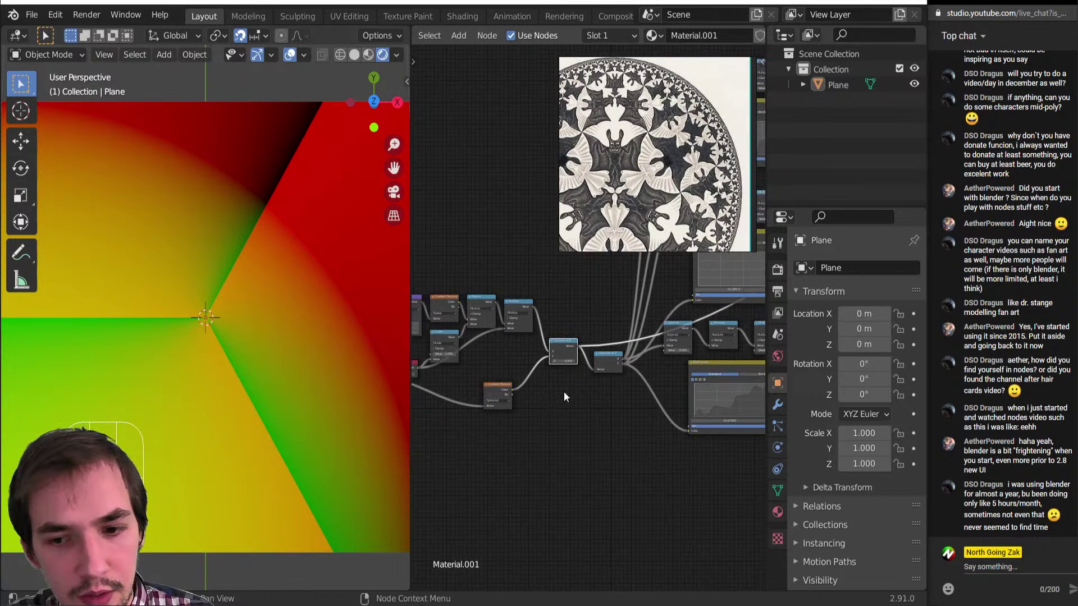
# Preview the upper branch's final Subtract output and its ColorRamp output on the plane.
pyautogui.scroll(-4, 232, 373)
pyautogui.moveTo(730, 421); pyautogui.dragTo(483, 407, button='middle')
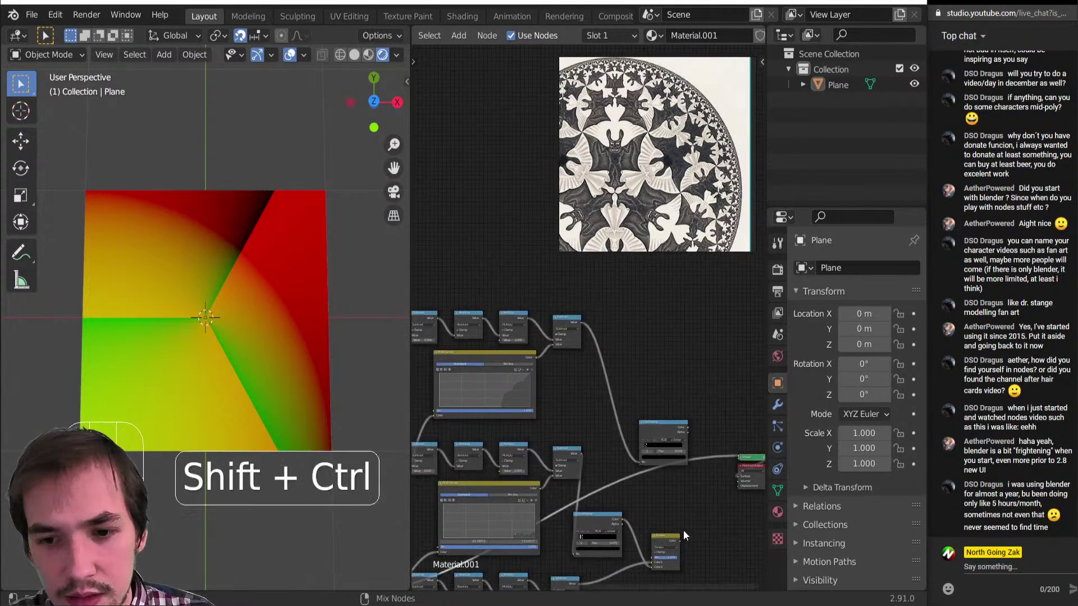
pyautogui.keyDown('ctrl'); pyautogui.keyDown('shift'); pyautogui.click(571, 324); pyautogui.keyUp('shift'); pyautogui.keyUp('ctrl')
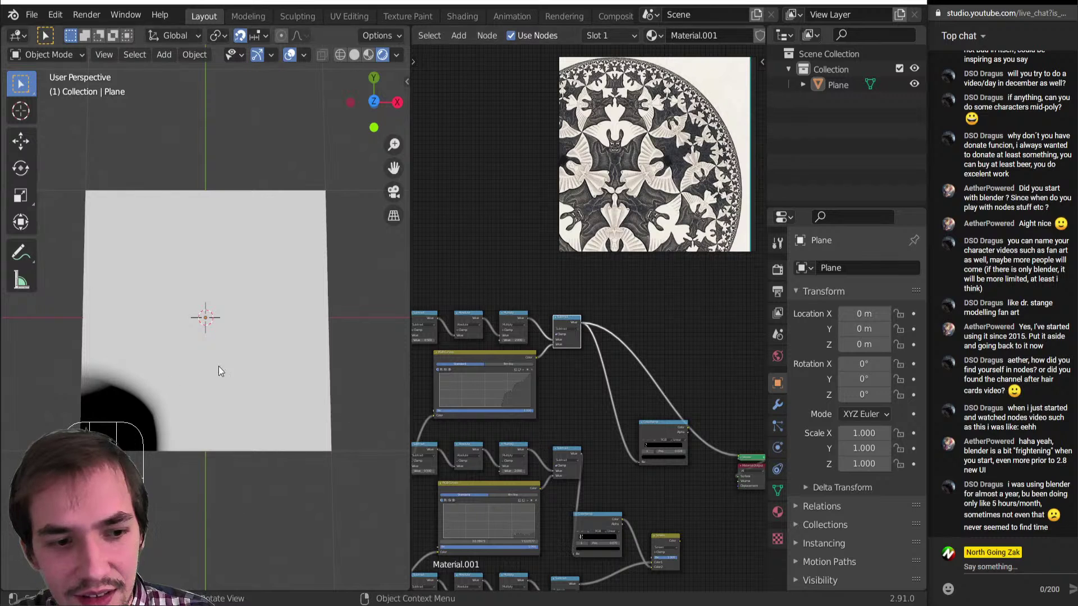
pyautogui.keyDown('ctrl'); pyautogui.keyDown('shift'); pyautogui.click(659, 430); pyautogui.keyUp('shift'); pyautogui.keyUp('ctrl')
pyautogui.moveTo(659, 429); pyautogui.dragTo(595, 393, button='middle')
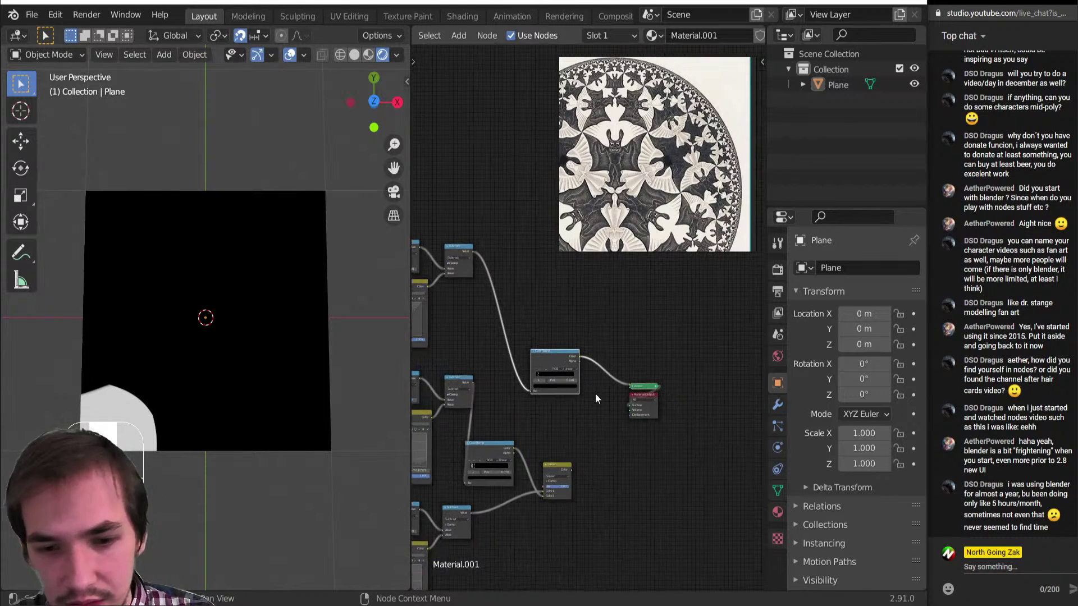
# Preview the middle branch's Subtract, its ColorRamp and the final Mix node output on the plane.
pyautogui.keyDown('ctrl'); pyautogui.keyDown('shift'); pyautogui.click(456, 382); pyautogui.keyUp('shift'); pyautogui.keyUp('ctrl')
pyautogui.moveTo(456, 381); pyautogui.dragTo(522, 355, button='middle')
pyautogui.keyDown('ctrl'); pyautogui.keyDown('shift'); pyautogui.click(573, 427); pyautogui.keyUp('shift'); pyautogui.keyUp('ctrl')
pyautogui.keyDown('ctrl'); pyautogui.keyDown('shift'); pyautogui.click(628, 447); pyautogui.keyUp('shift'); pyautogui.keyUp('ctrl')
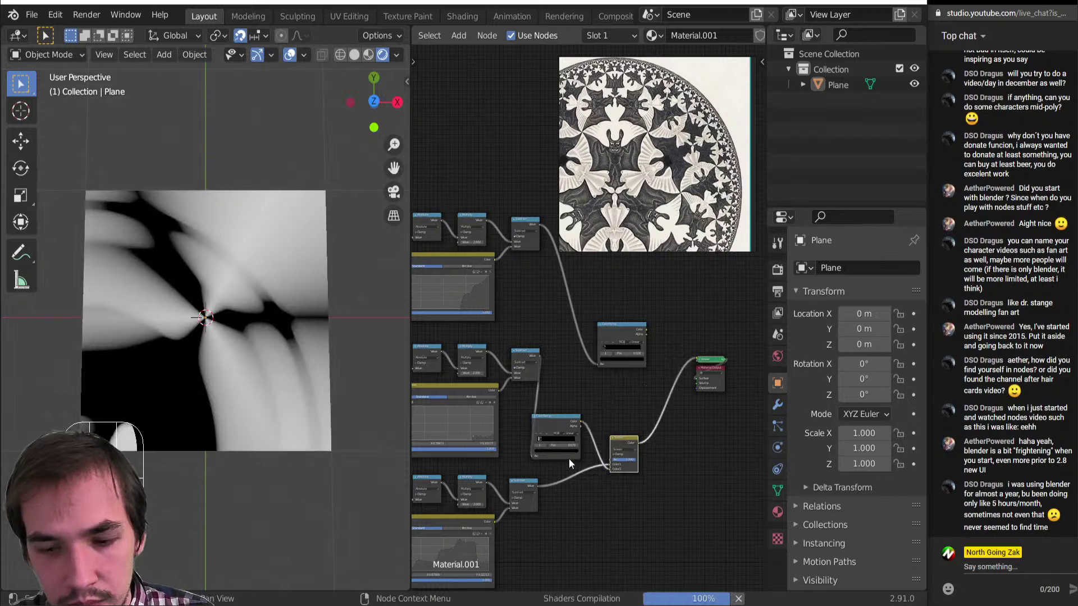
pyautogui.moveTo(568, 459); pyautogui.dragTo(672, 401, button='middle')
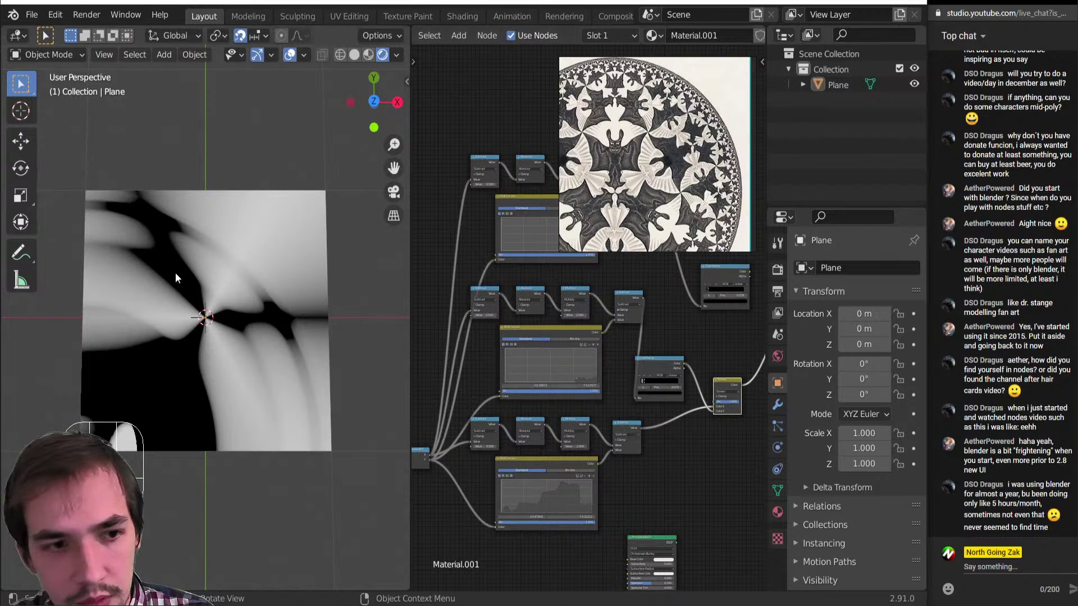
pyautogui.scroll(1, 274, 335)
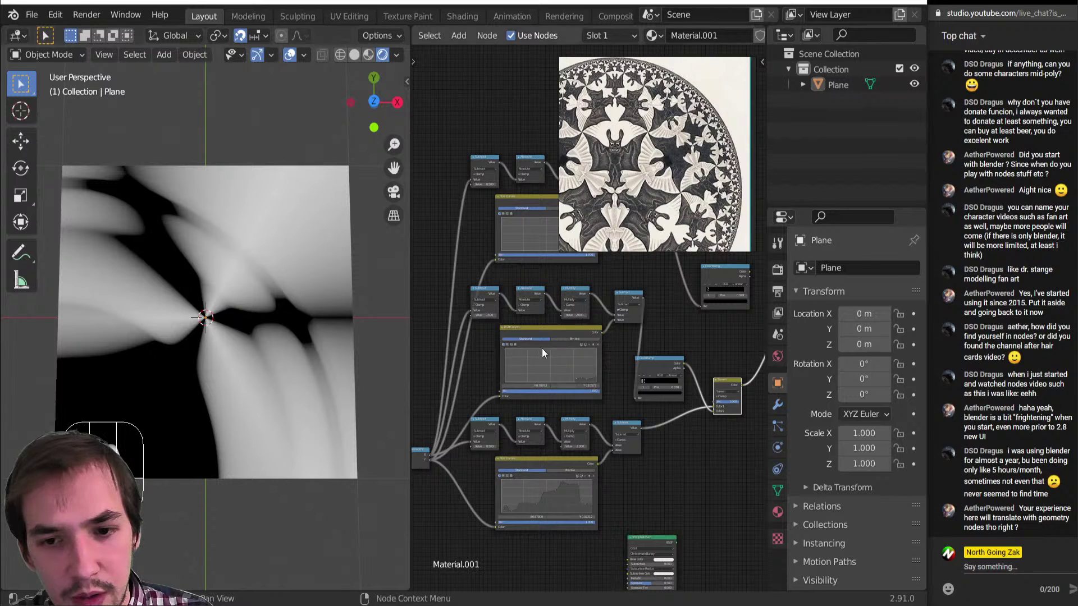
pyautogui.scroll(-2, 545, 346)
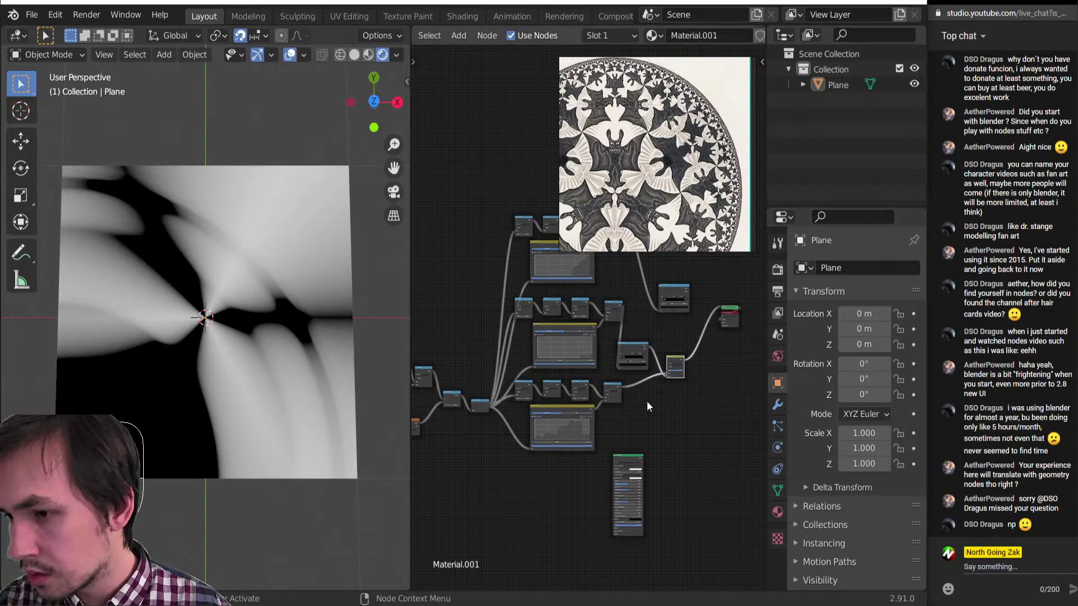
# Insert a Vector Math node set to Scale between Texture Coordinate's UV output and the spherical Gradient Texture.
pyautogui.scroll(-4, 571, 397)
pyautogui.moveTo(570, 396); pyautogui.dragTo(660, 377, button='middle')
pyautogui.scroll(3, 620, 384)
pyautogui.scroll(4, 619, 383)
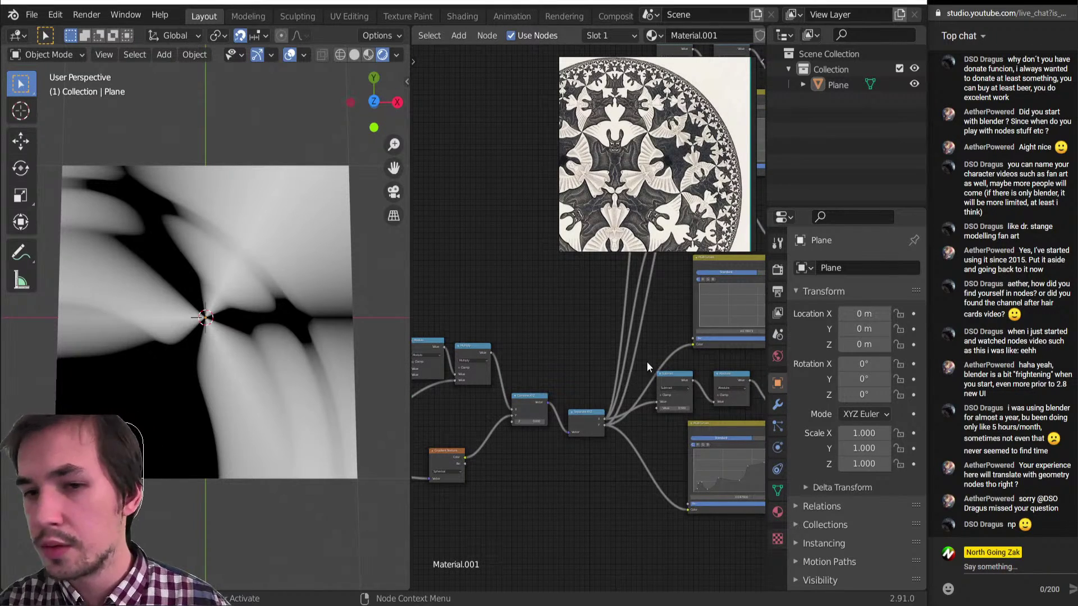
pyautogui.scroll(-3, 621, 376)
pyautogui.scroll(3, 621, 376)
pyautogui.moveTo(495, 372); pyautogui.dragTo(672, 309, button='middle')
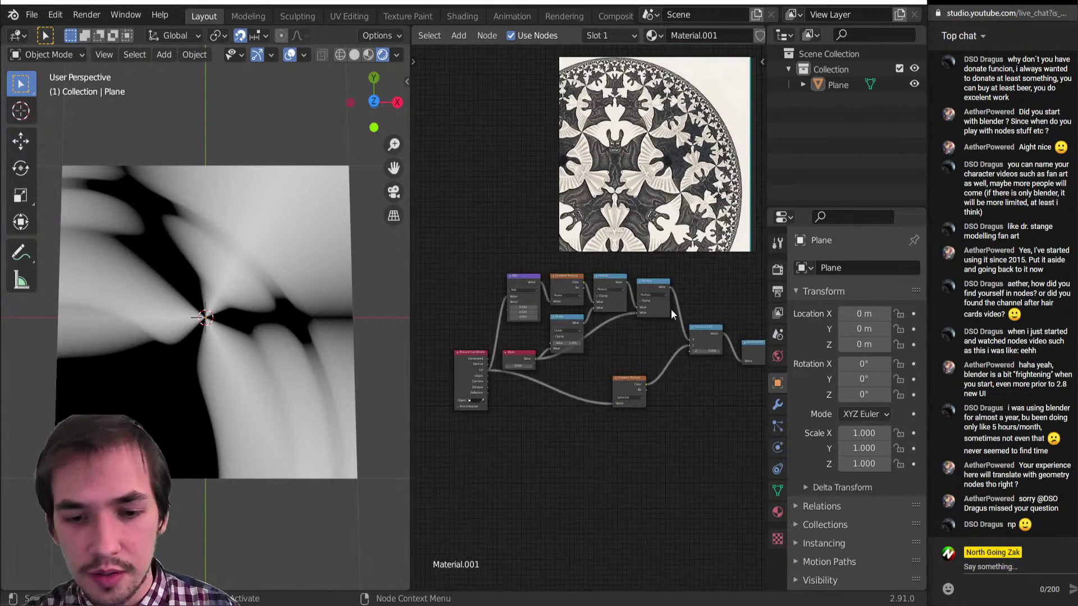
pyautogui.scroll(3, 547, 394)
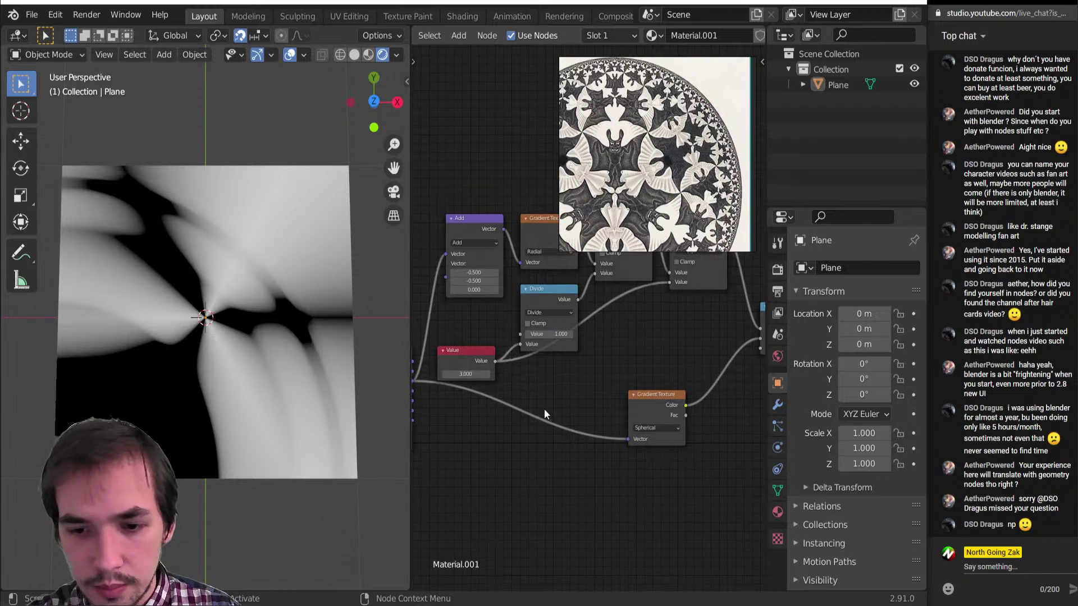
pyautogui.moveTo(594, 404); pyautogui.dragTo(543, 409, button='middle')
pyautogui.hotkey('shift', 'a')
pyautogui.moveTo(481, 500)
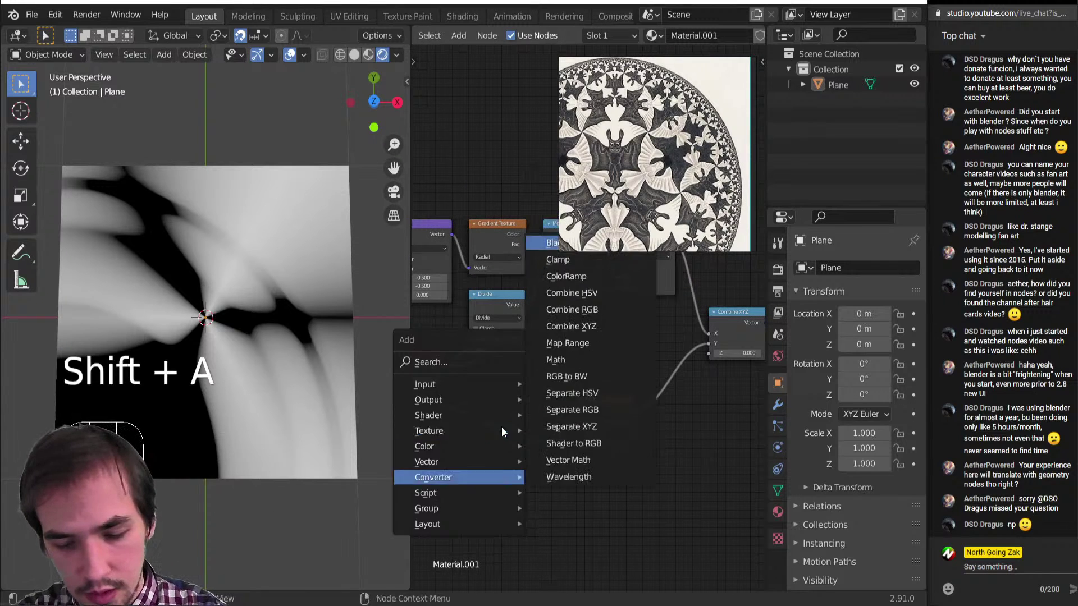
pyautogui.click(578, 498)
pyautogui.click(518, 422)
pyautogui.click(513, 423)
pyautogui.click(501, 530)
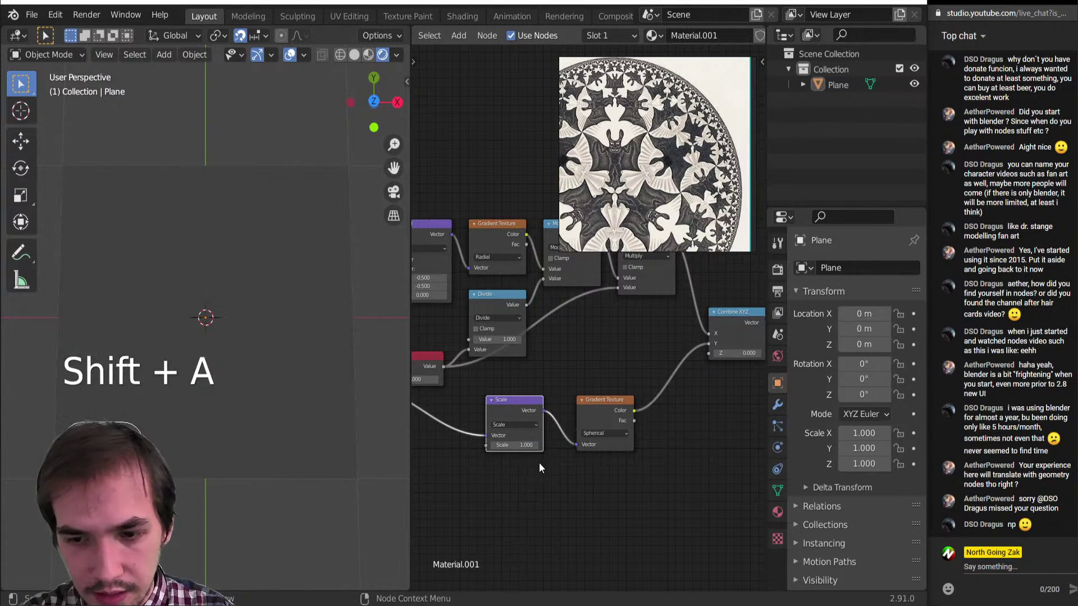
# Try different values for the Scale node and the Add node's vector offset, and undo the changes.
pyautogui.moveTo(518, 450); pyautogui.dragTo(509, 451)
pyautogui.moveTo(509, 447); pyautogui.dragTo(466, 446)
pyautogui.hotkey('ctrl', 'z')
pyautogui.hotkey('ctrl', 'z')
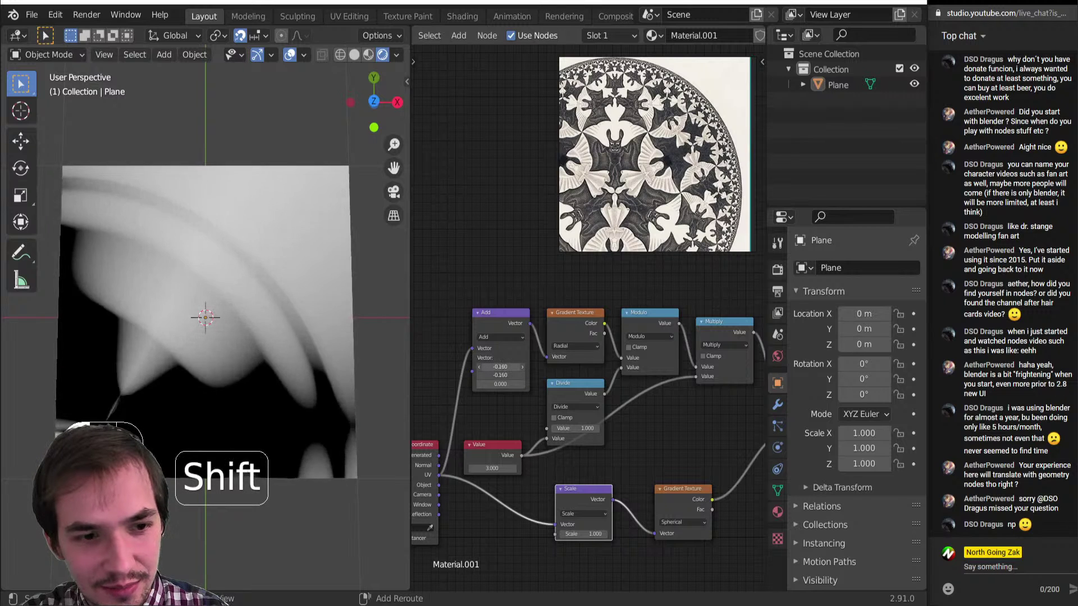
pyautogui.hotkey('ctrl', 'z')
pyautogui.hotkey('ctrl', 'z')
# Duplicate the Add node below the Value node and preview the Combine XYZ output on the plane.
pyautogui.click(504, 271)
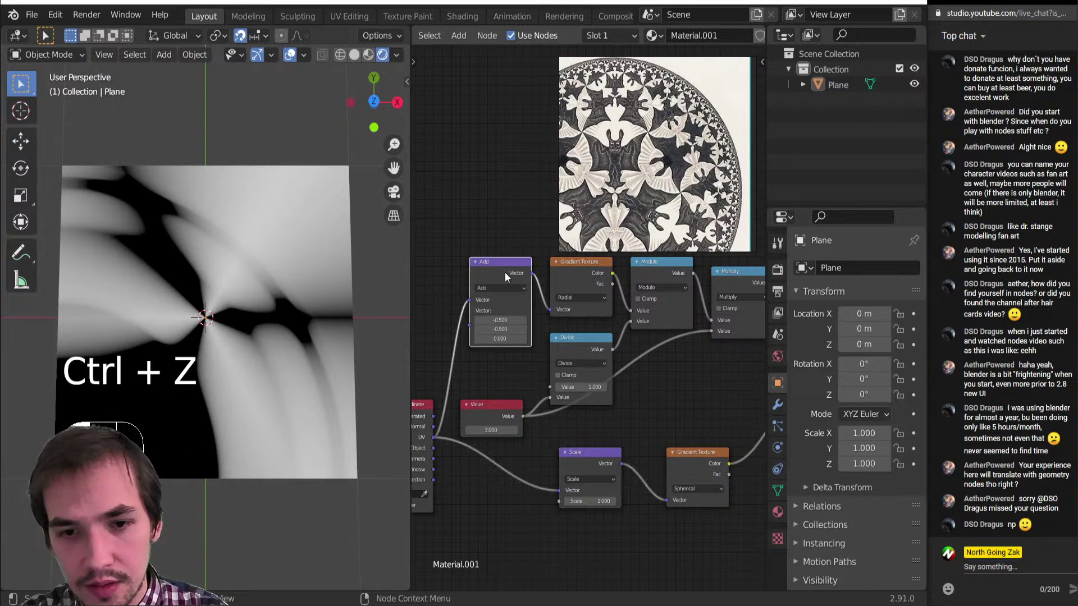
pyautogui.hotkey('shift', 'd')
pyautogui.click(501, 476)
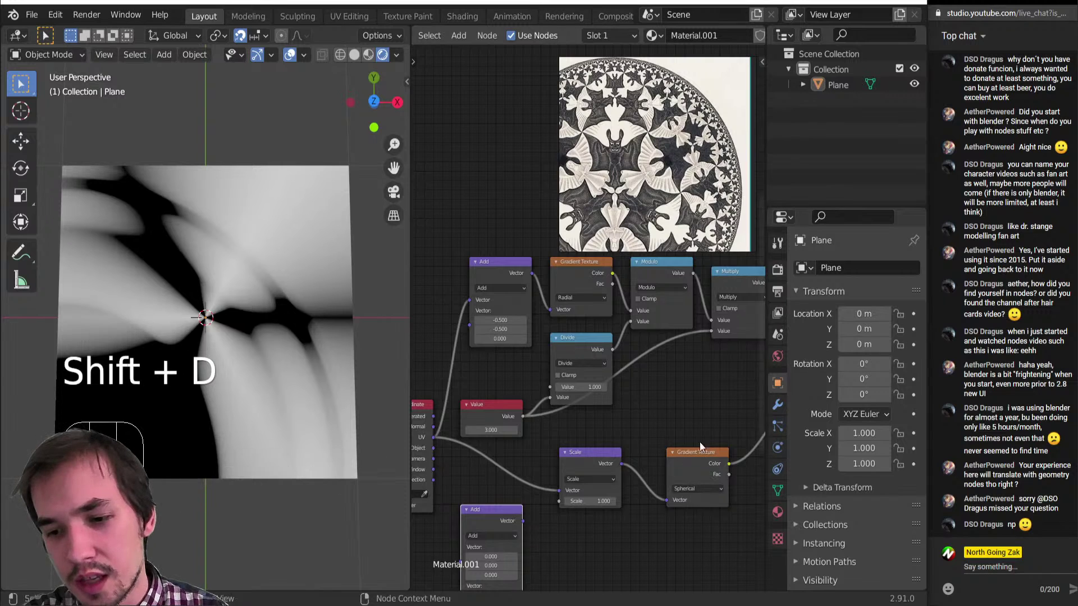
pyautogui.moveTo(759, 384); pyautogui.dragTo(555, 423, button='middle')
pyautogui.keyDown('ctrl'); pyautogui.keyDown('shift'); pyautogui.click(642, 403); pyautogui.keyUp('shift'); pyautogui.keyUp('ctrl')
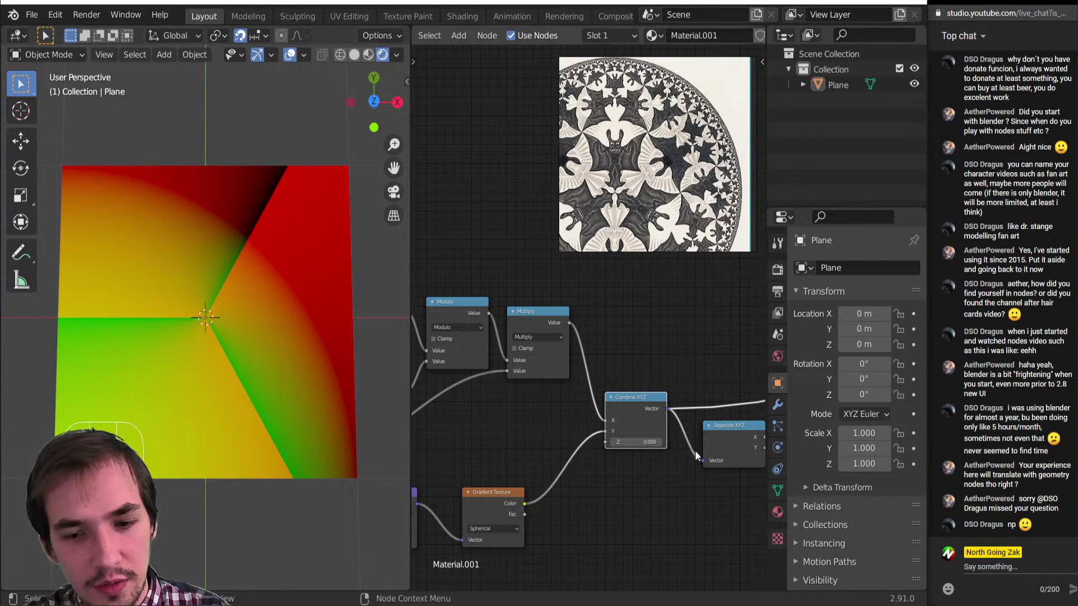
# Duplicate the Add node again and insert the copy between Texture Coordinate's UV output and the Scale node.
pyautogui.moveTo(698, 457); pyautogui.dragTo(871, 377, button='middle')
pyautogui.moveTo(464, 396); pyautogui.dragTo(510, 406, button='middle')
pyautogui.hotkey('shift', 'd')
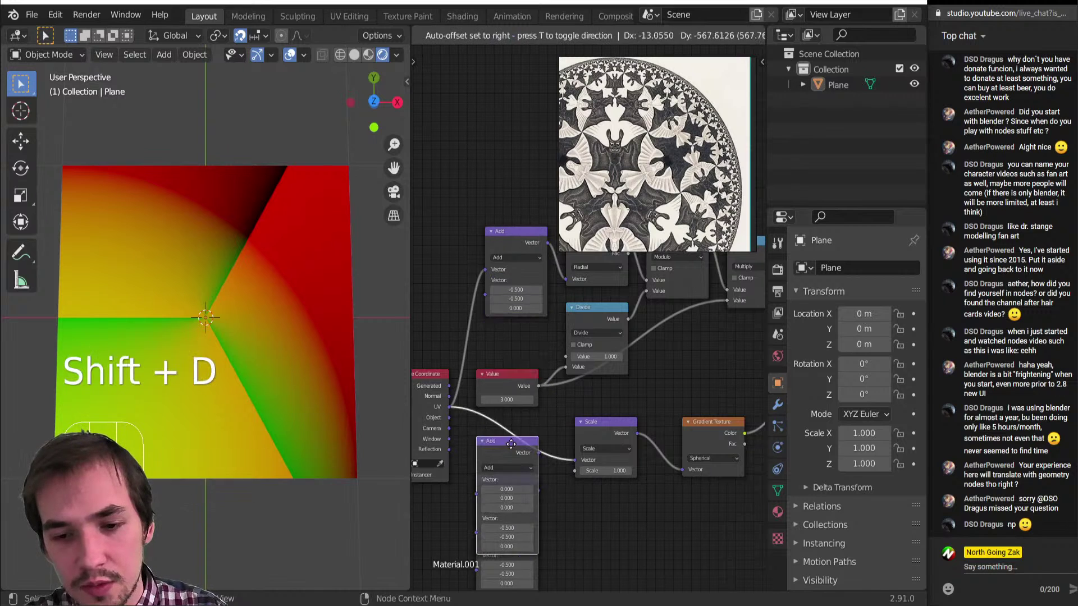
pyautogui.click(526, 421)
# Preview the final Mix node's output on the plane.
pyautogui.scroll(-7, 618, 452)
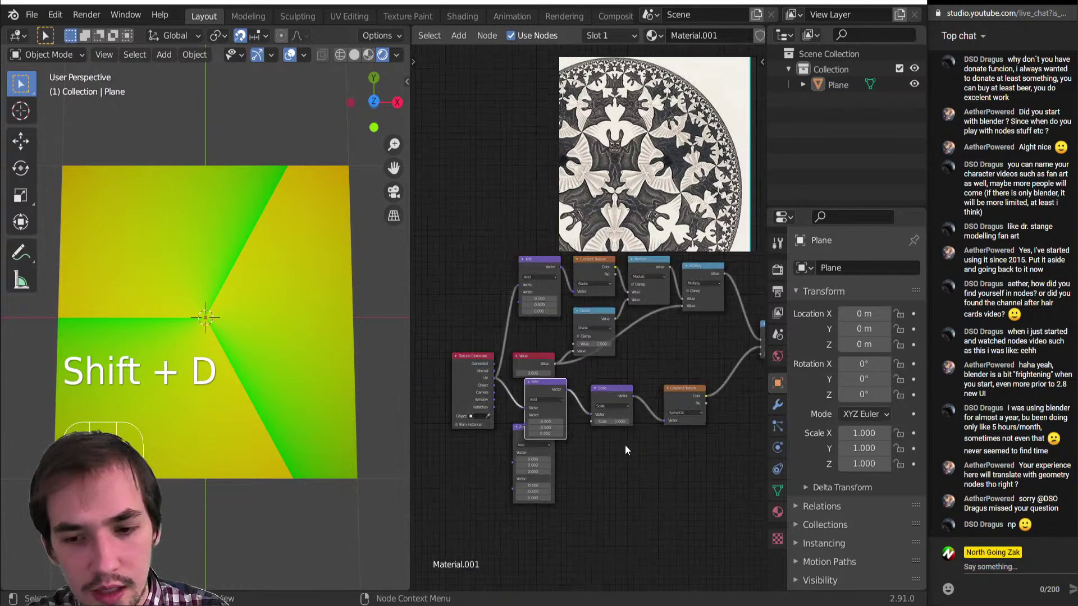
pyautogui.moveTo(625, 450); pyautogui.dragTo(604, 544, button='middle')
pyautogui.moveTo(540, 318); pyautogui.dragTo(633, 417, button='middle')
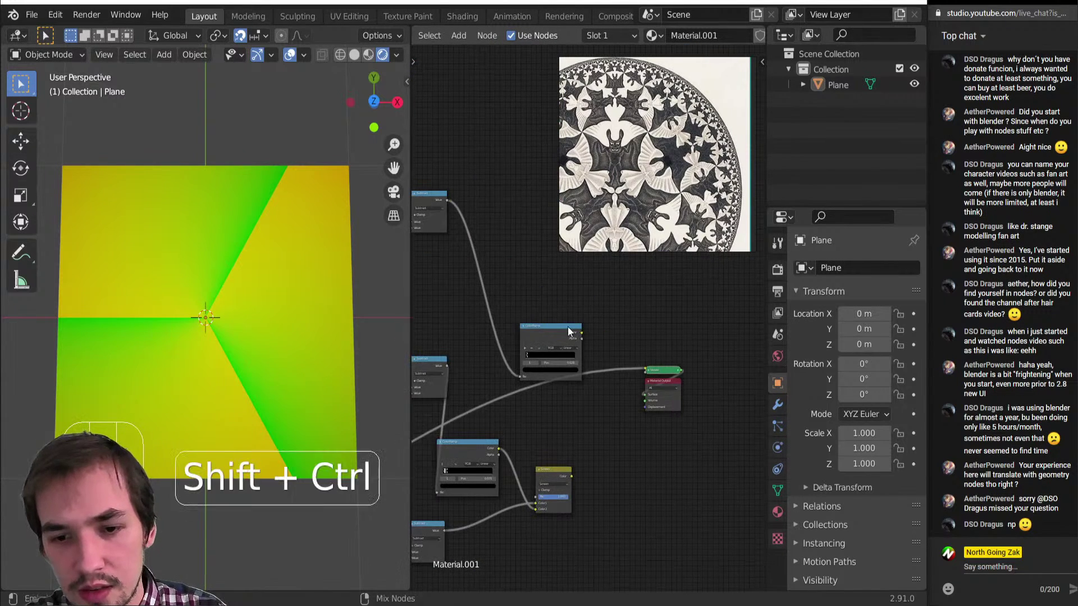
pyautogui.keyDown('ctrl'); pyautogui.keyDown('shift'); pyautogui.click(559, 473); pyautogui.keyUp('shift'); pyautogui.keyUp('ctrl')
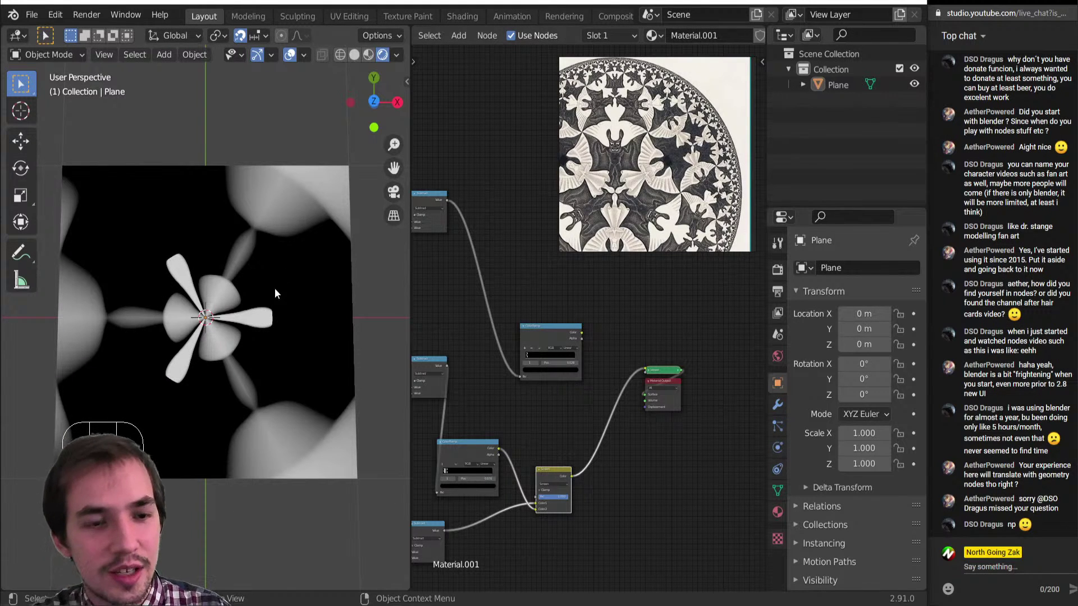
# Set the Scale node's value to 2.4 and preview the spherical Gradient Texture on the plane.
pyautogui.scroll(-5, 537, 407)
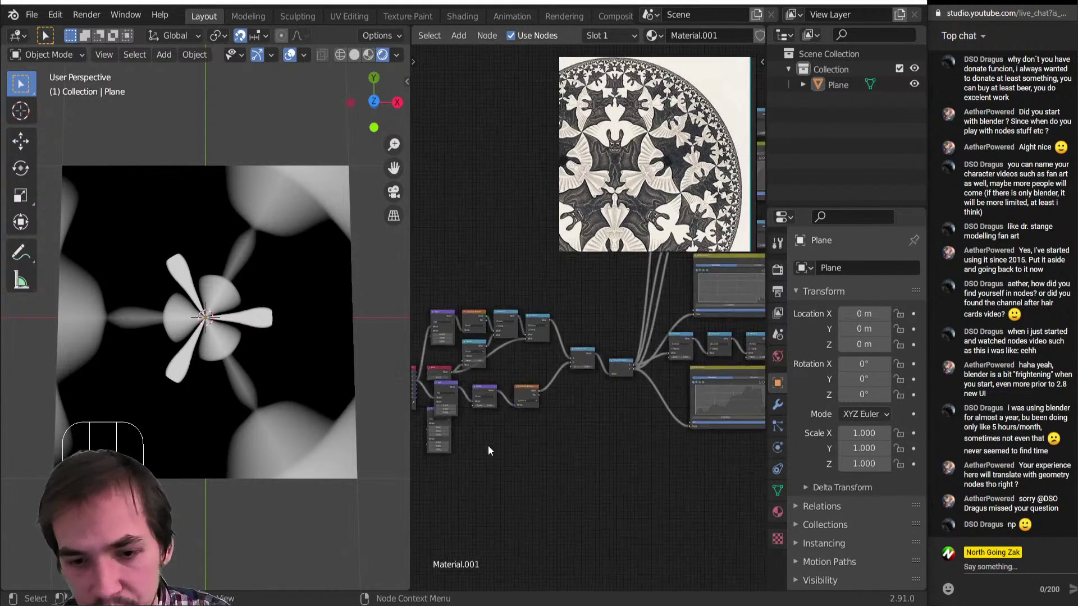
pyautogui.scroll(7, 489, 405)
pyautogui.moveTo(544, 359); pyautogui.dragTo(656, 379, button='middle')
pyautogui.scroll(3, 645, 388)
pyautogui.moveTo(596, 450)
pyautogui.mouseDown()
pyautogui.moveTo(624, 450)
pyautogui.moveTo(611, 449)
pyautogui.mouseUp()
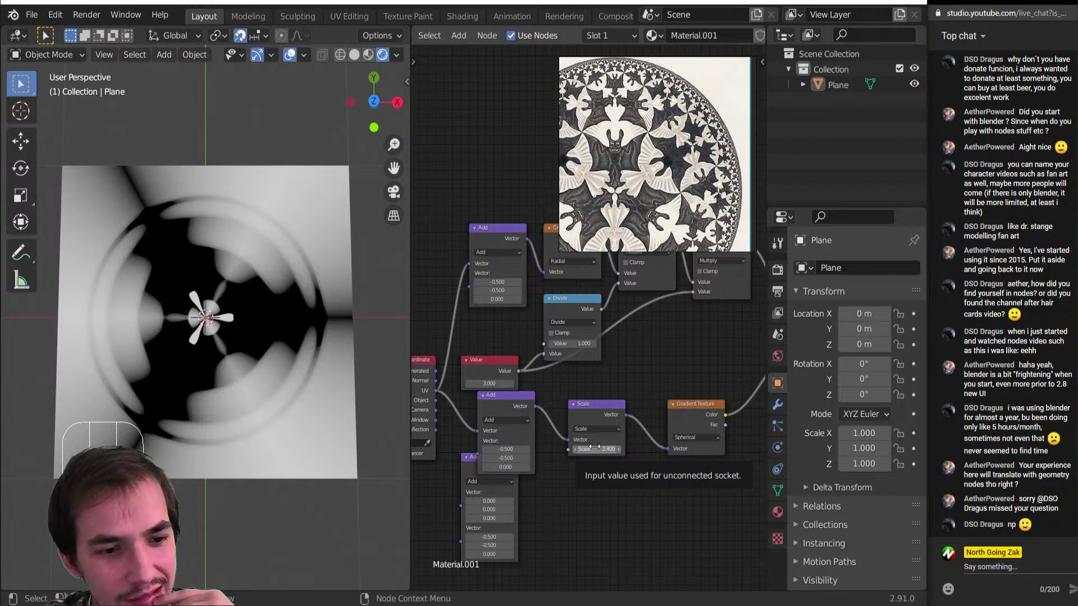
pyautogui.keyDown('ctrl'); pyautogui.keyDown('shift'); pyautogui.click(679, 419); pyautogui.keyUp('shift'); pyautogui.keyUp('ctrl')
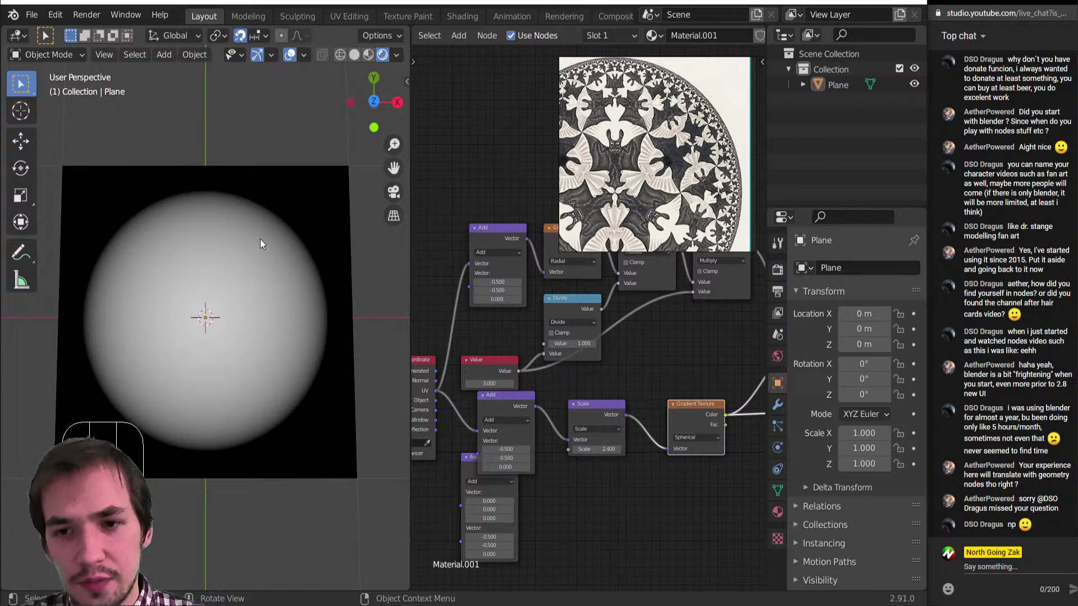
# Add a Separate XYZ node below the spherical Gradient Texture.
pyautogui.scroll(-8, 601, 400)
pyautogui.moveTo(601, 400); pyautogui.dragTo(606, 434, button='middle')
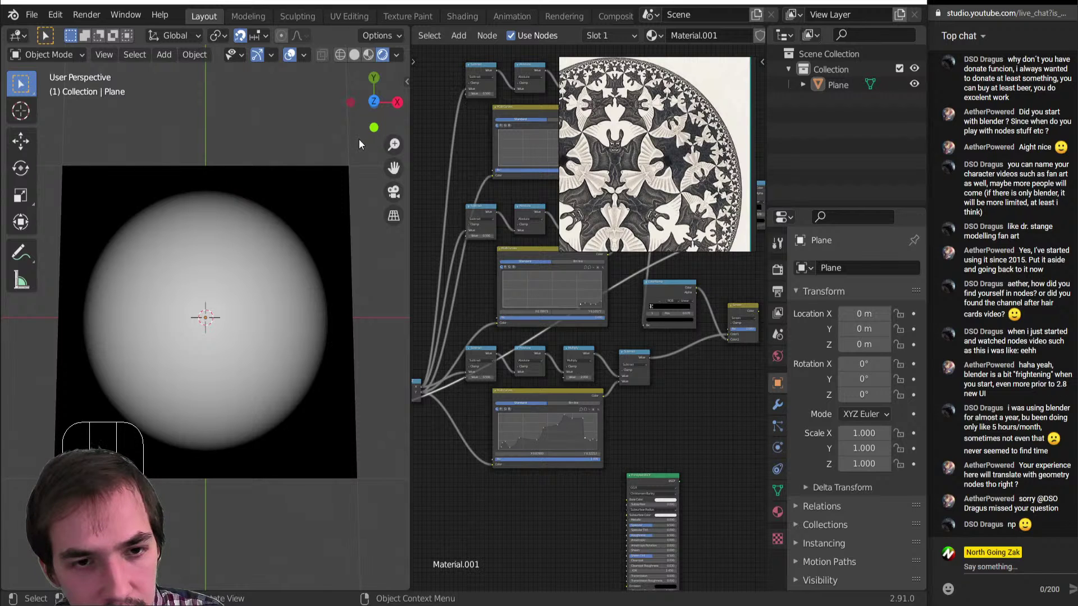
pyautogui.scroll(-4, 557, 411)
pyautogui.moveTo(558, 411); pyautogui.dragTo(668, 385, button='middle')
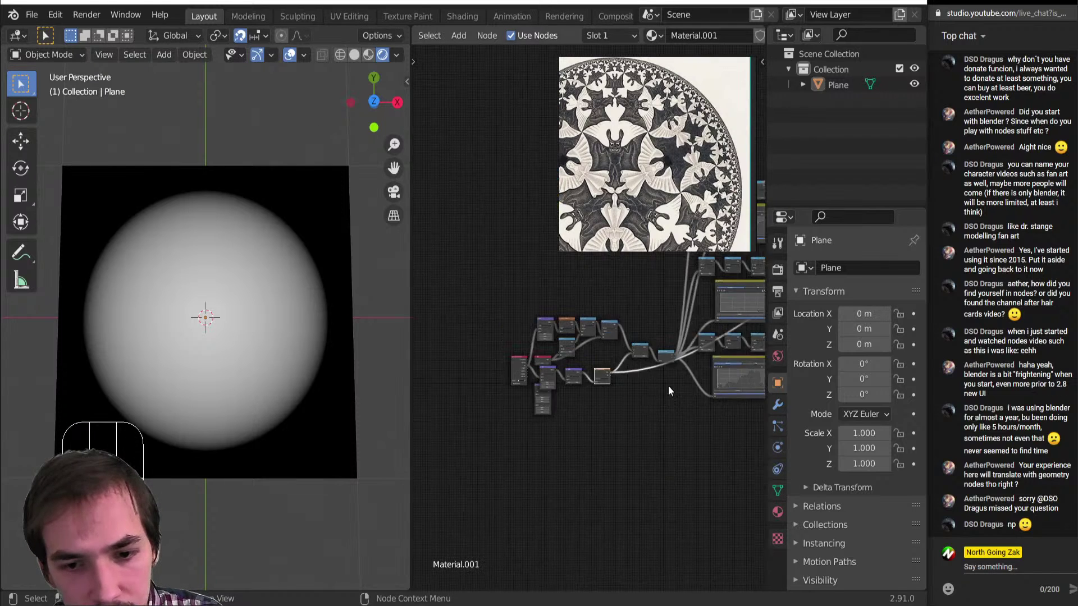
pyautogui.scroll(10, 668, 387)
pyautogui.moveTo(498, 476); pyautogui.dragTo(526, 391, button='middle')
pyautogui.click(539, 537)
pyautogui.press('n')
pyautogui.press('p')
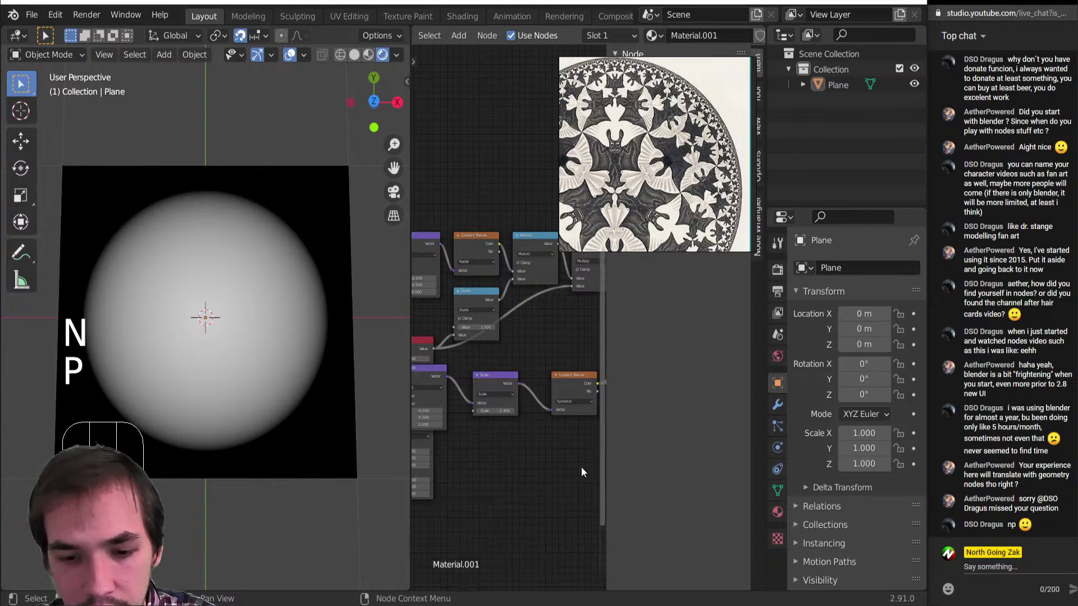
pyautogui.hotkey('shift', 'a')
pyautogui.press('n')
pyautogui.press('p')
pyautogui.click(496, 455)
# Try feeding Texture Coordinate's UV output into the new Separate XYZ node, preview it, and delete the node.
pyautogui.moveTo(435, 441); pyautogui.dragTo(527, 426, button='middle')
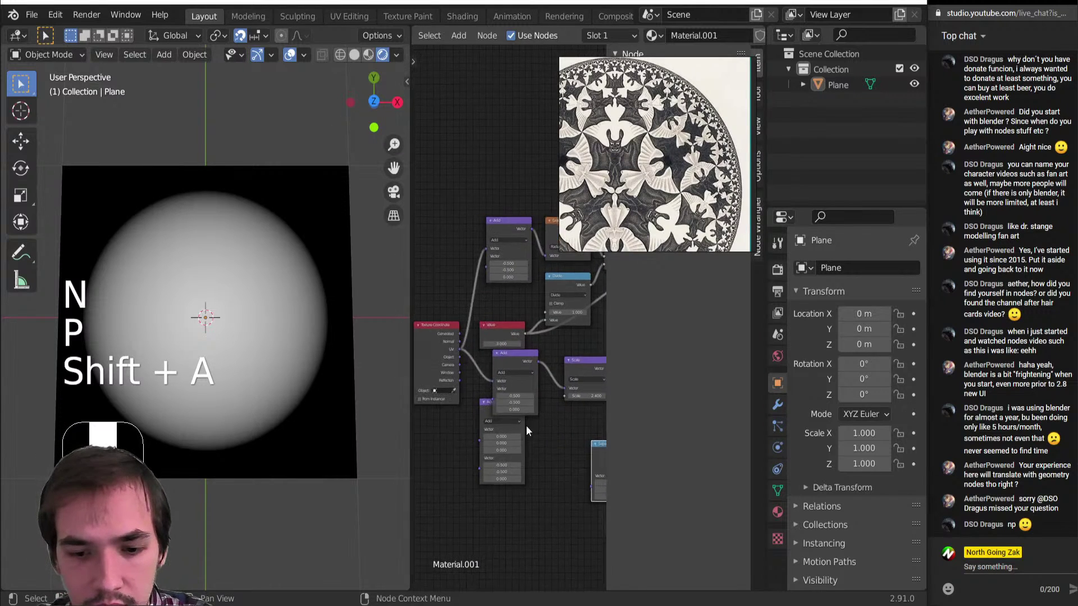
pyautogui.scroll(-4, 527, 425)
pyautogui.moveTo(426, 332); pyautogui.dragTo(516, 419)
pyautogui.keyDown('ctrl'); pyautogui.keyDown('shift'); pyautogui.click(528, 407); pyautogui.keyUp('shift'); pyautogui.keyUp('ctrl')
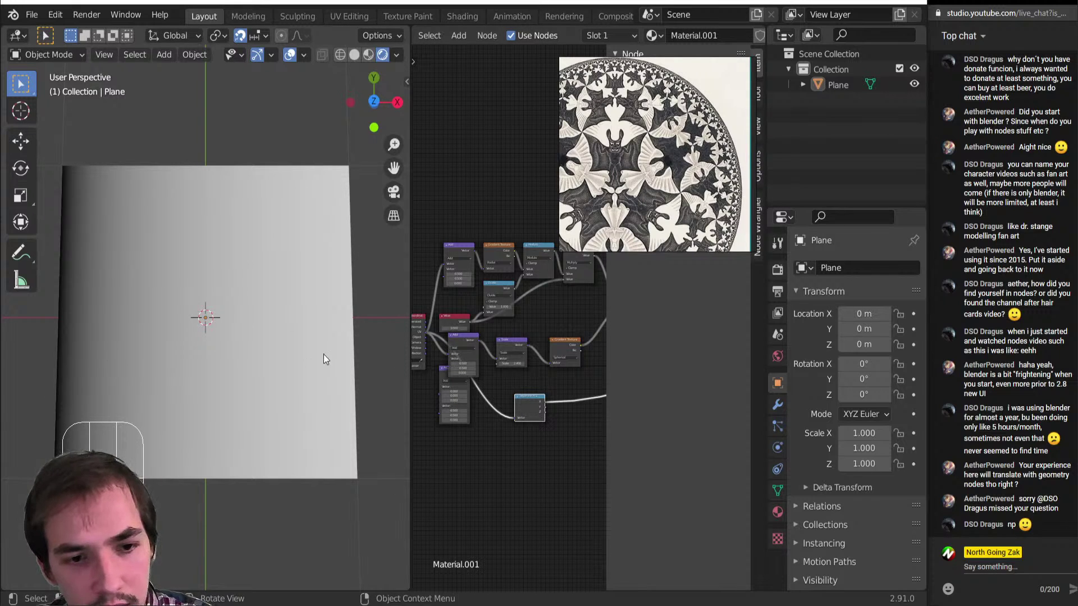
pyautogui.press('Delete')
# Preview the segmented gradient's Multiply output and the spherical Gradient Texture on the plane.
pyautogui.scroll(-3, 516, 369)
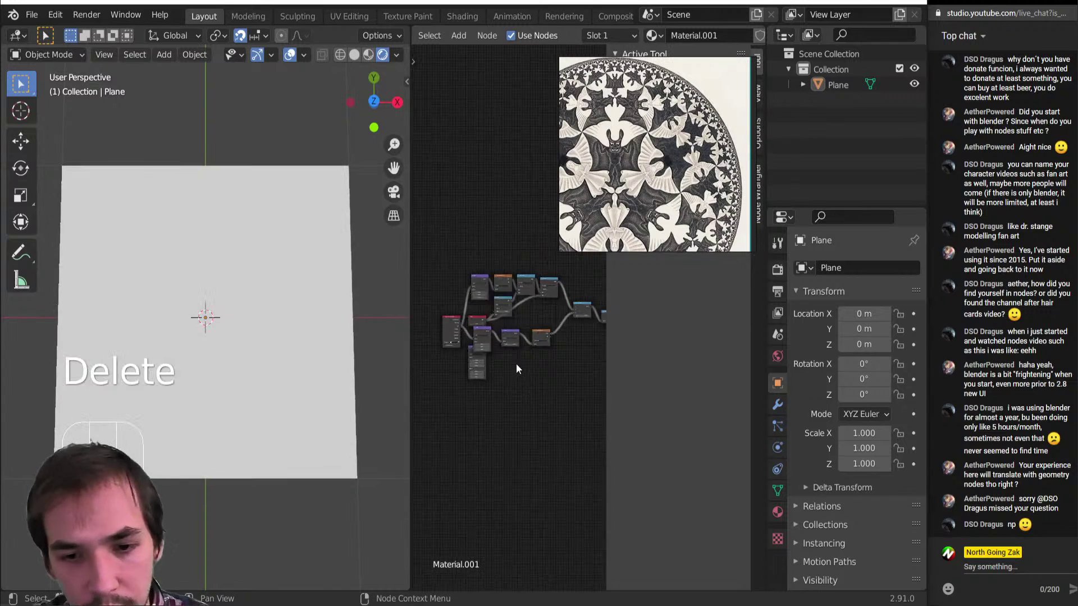
pyautogui.moveTo(560, 326); pyautogui.dragTo(541, 388, button='middle')
pyautogui.scroll(6, 490, 339)
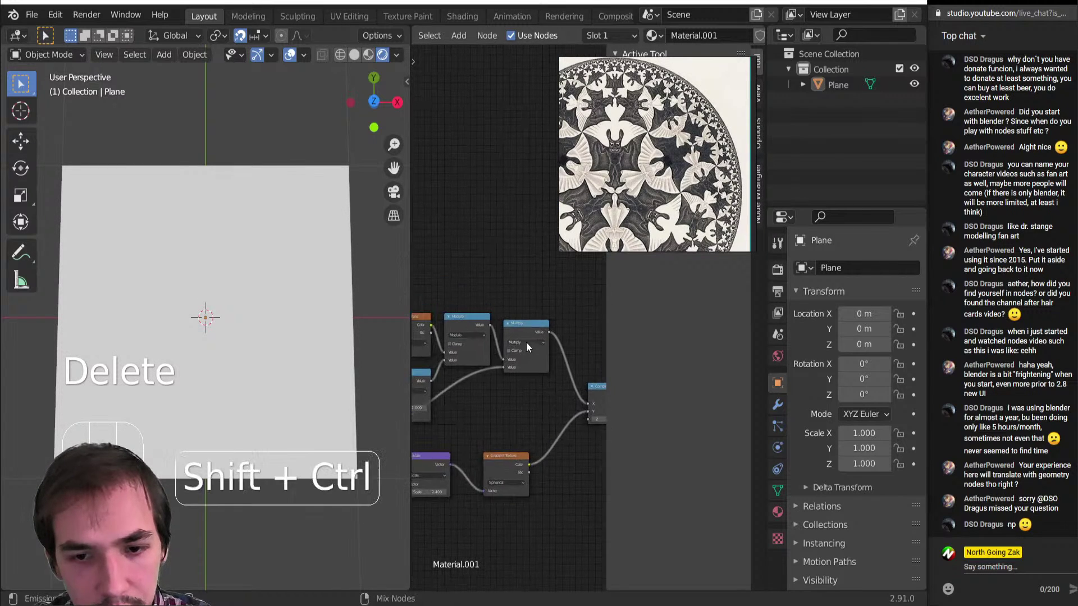
pyautogui.keyDown('ctrl'); pyautogui.keyDown('shift'); pyautogui.click(535, 340); pyautogui.keyUp('shift'); pyautogui.keyUp('ctrl')
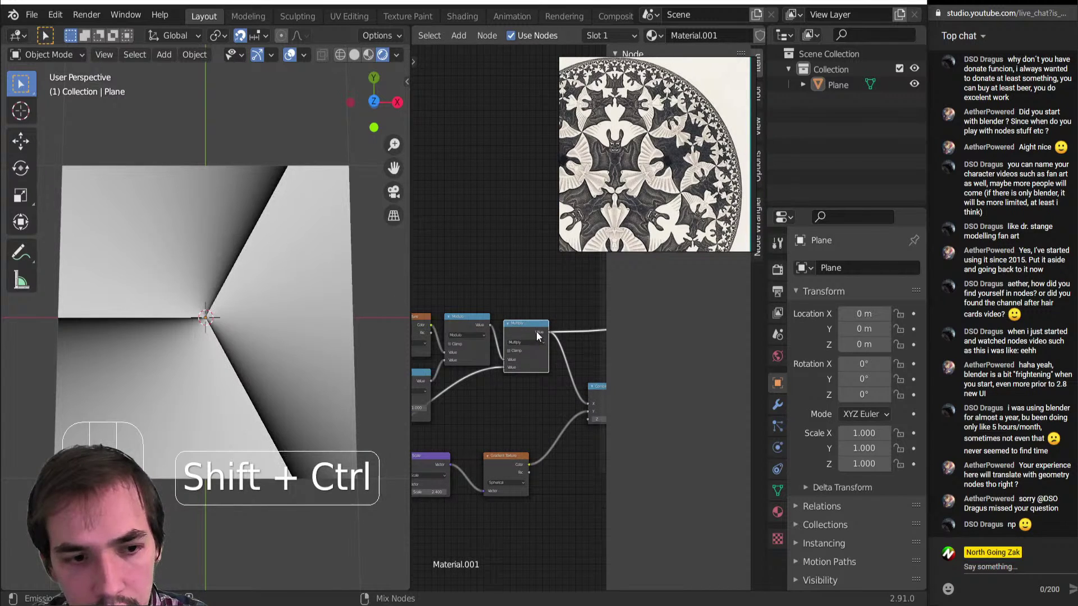
pyautogui.keyDown('ctrl'); pyautogui.keyDown('shift'); pyautogui.click(511, 463); pyautogui.keyUp('shift'); pyautogui.keyUp('ctrl')
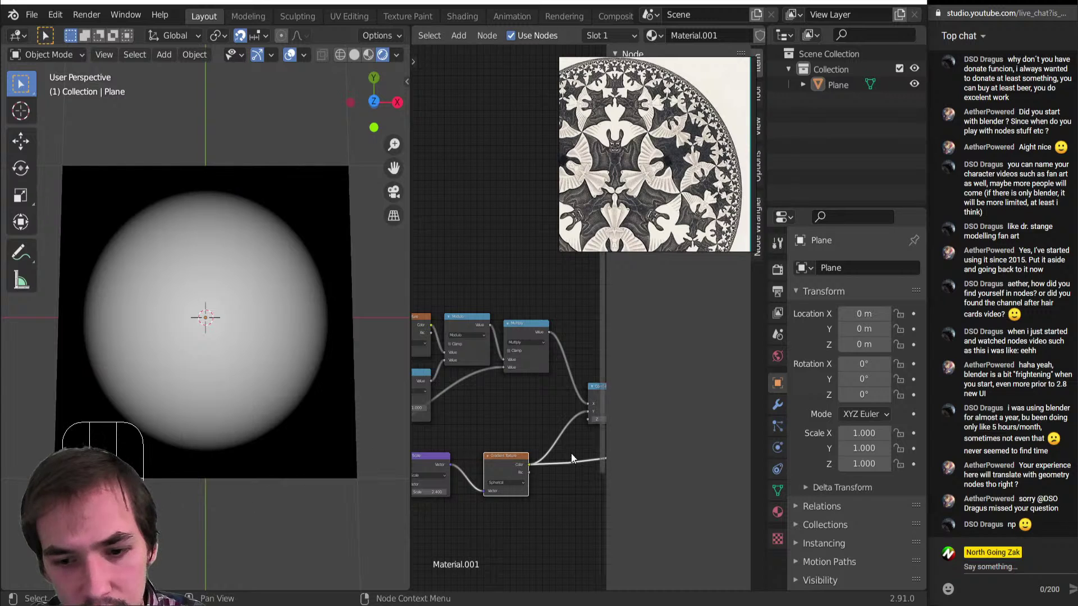
# Insert a Math node set to Add between the spherical Gradient Texture and Combine XYZ's Y input.
pyautogui.click(555, 443)
pyautogui.hotkey('shift', 'a')
pyautogui.moveTo(556, 443)
pyautogui.press('a')
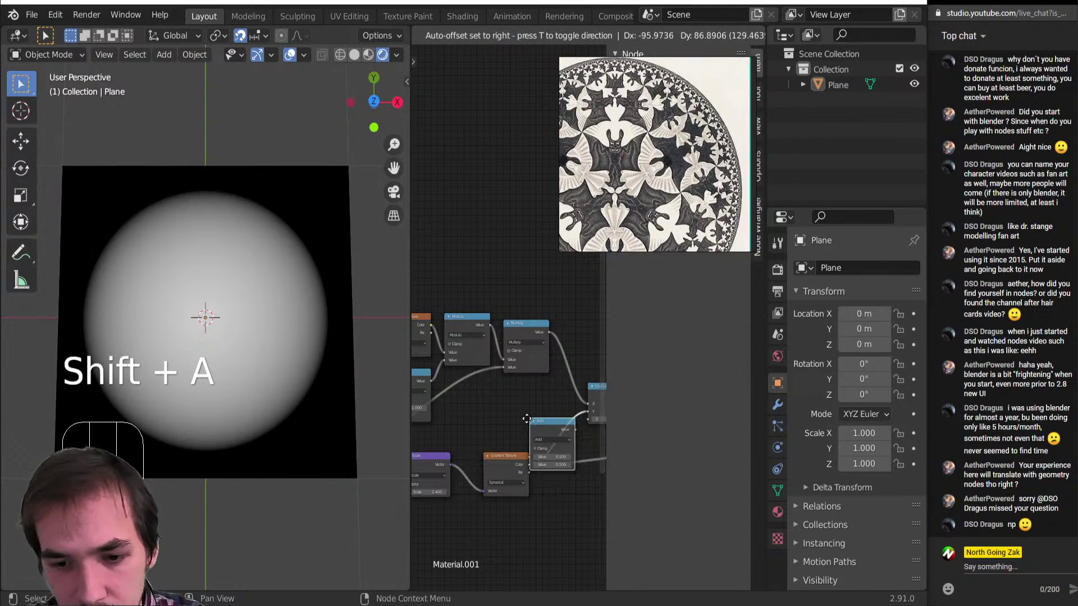
pyautogui.click(520, 490)
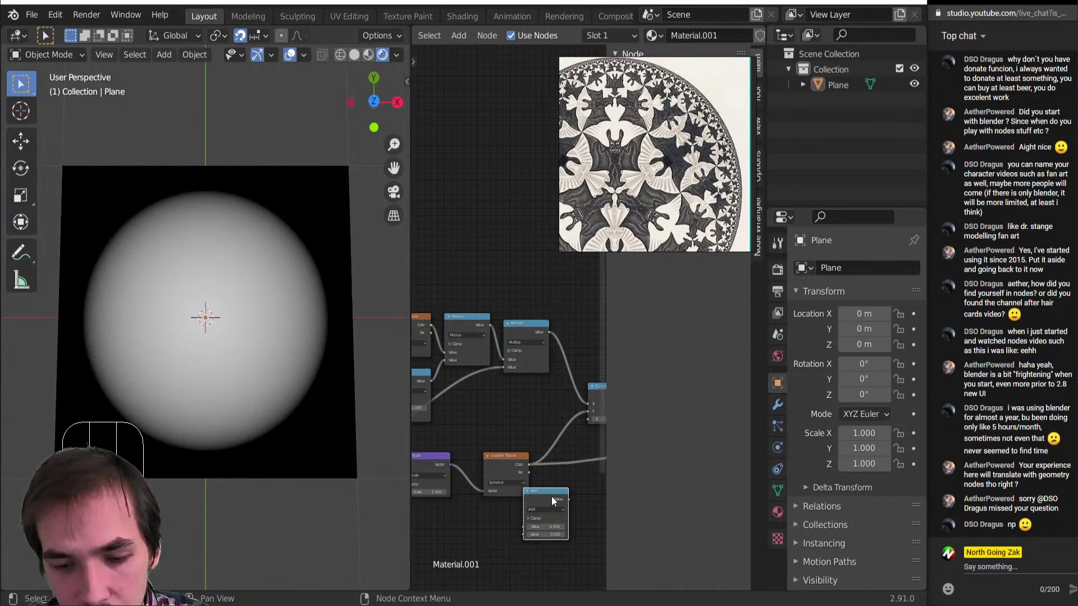
pyautogui.moveTo(552, 497); pyautogui.dragTo(582, 428)
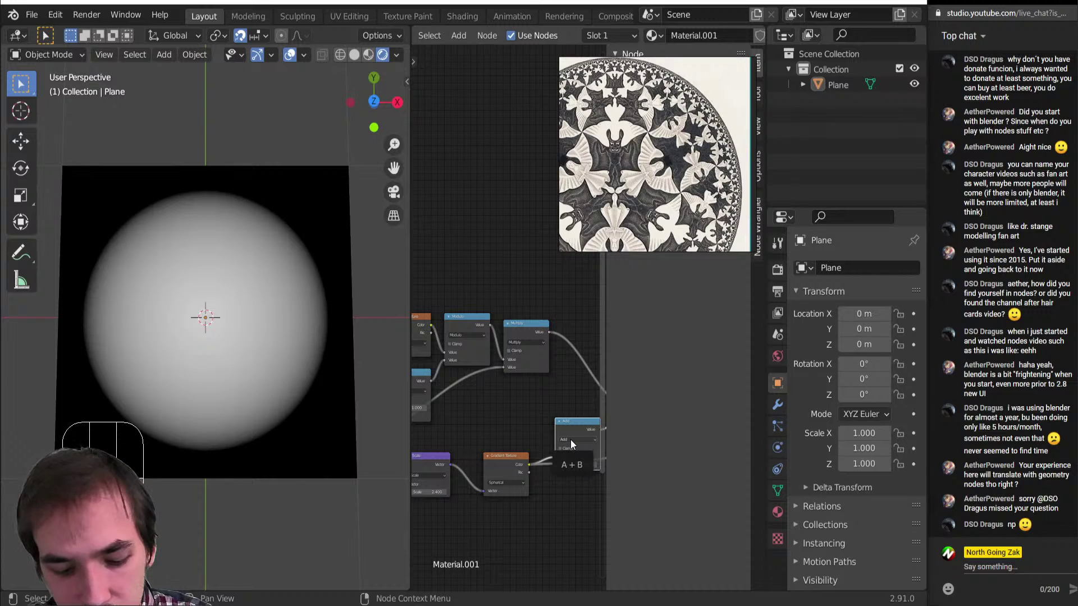
# Change the Math node after the spherical gradient to Subtract, subtracting the gradient from a first value of 1.
pyautogui.scroll(1, 570, 440)
pyautogui.moveTo(571, 439); pyautogui.dragTo(494, 424, button='middle')
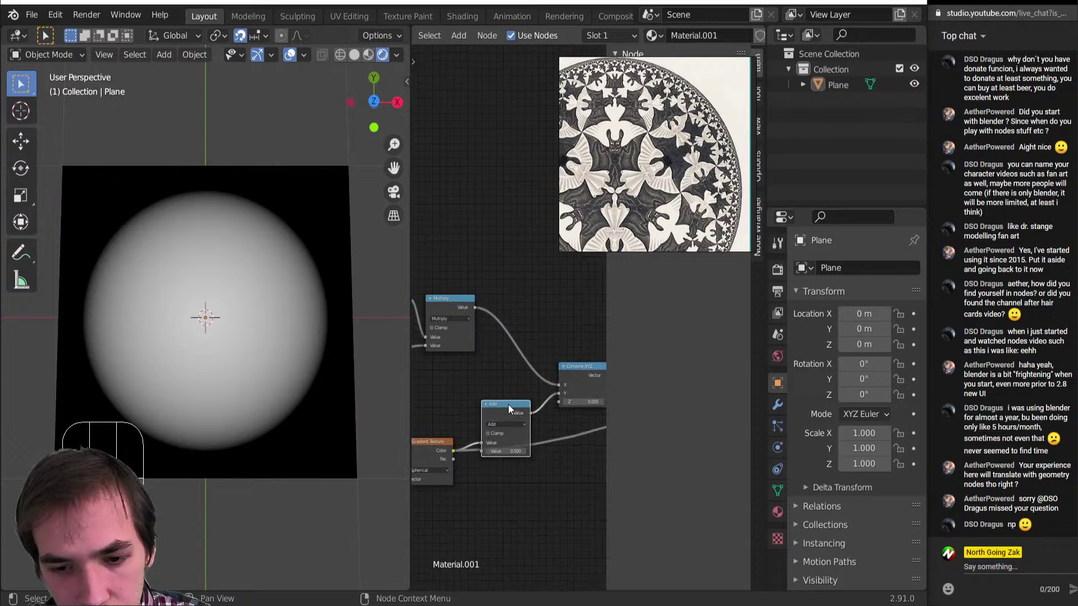
pyautogui.click(506, 425)
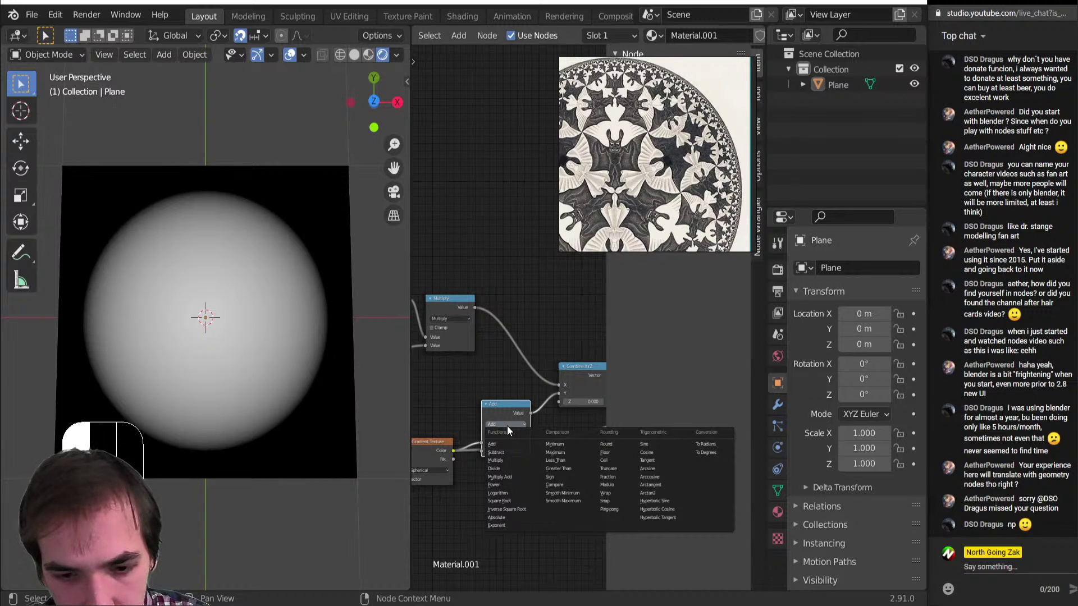
pyautogui.click(495, 452)
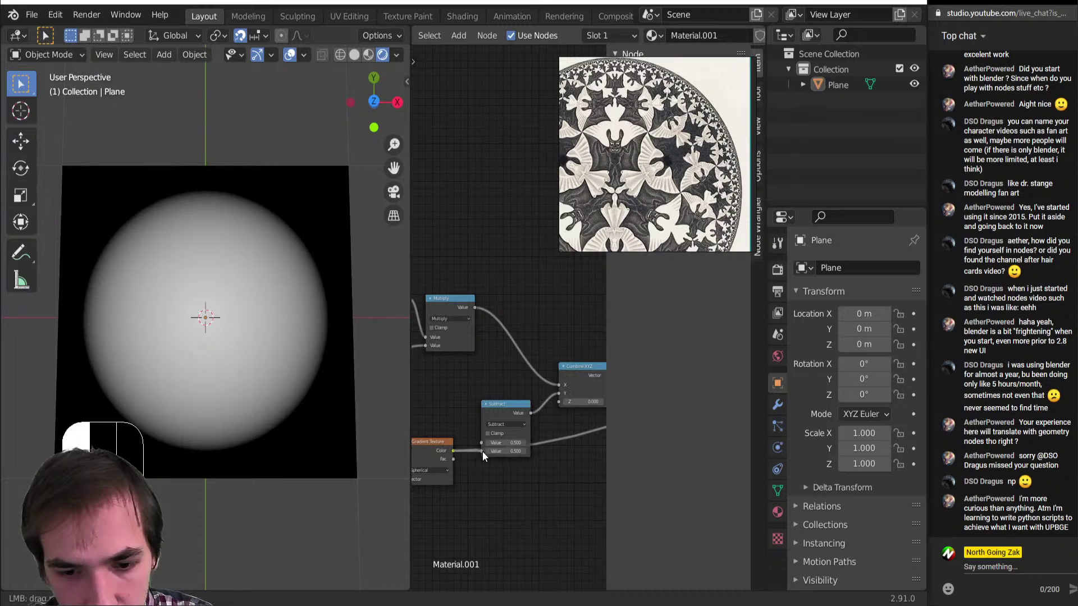
pyautogui.click(503, 443)
pyautogui.write('1')
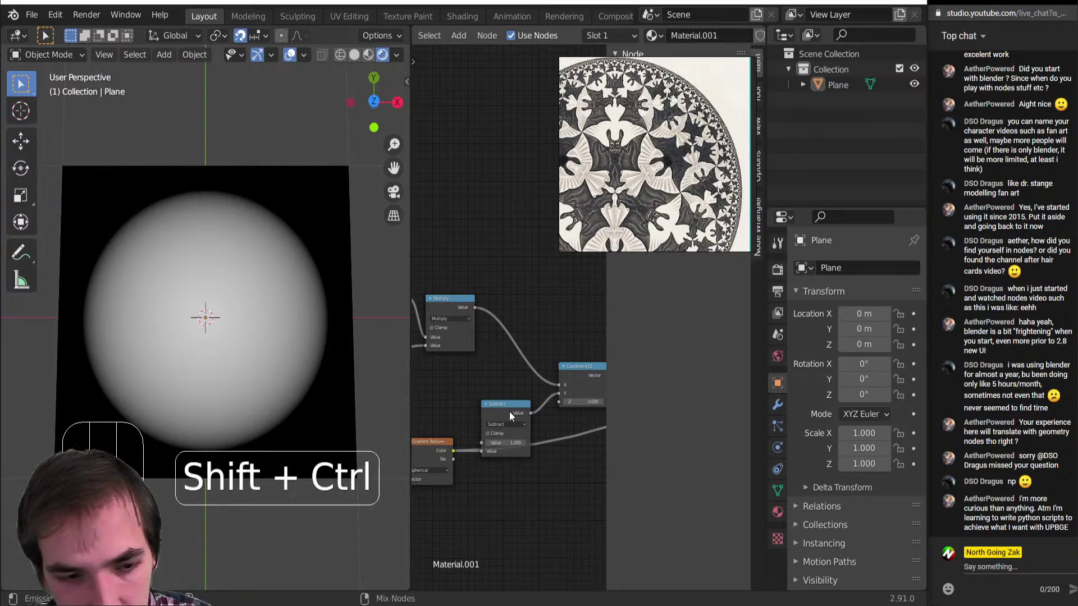
# Preview the Subtract node's output on the plane, followed by the bat figure's final mix node.
pyautogui.keyDown('ctrl'); pyautogui.keyDown('shift'); pyautogui.click(510, 412); pyautogui.keyUp('shift'); pyautogui.keyUp('ctrl')
pyautogui.scroll(-5, 504, 421)
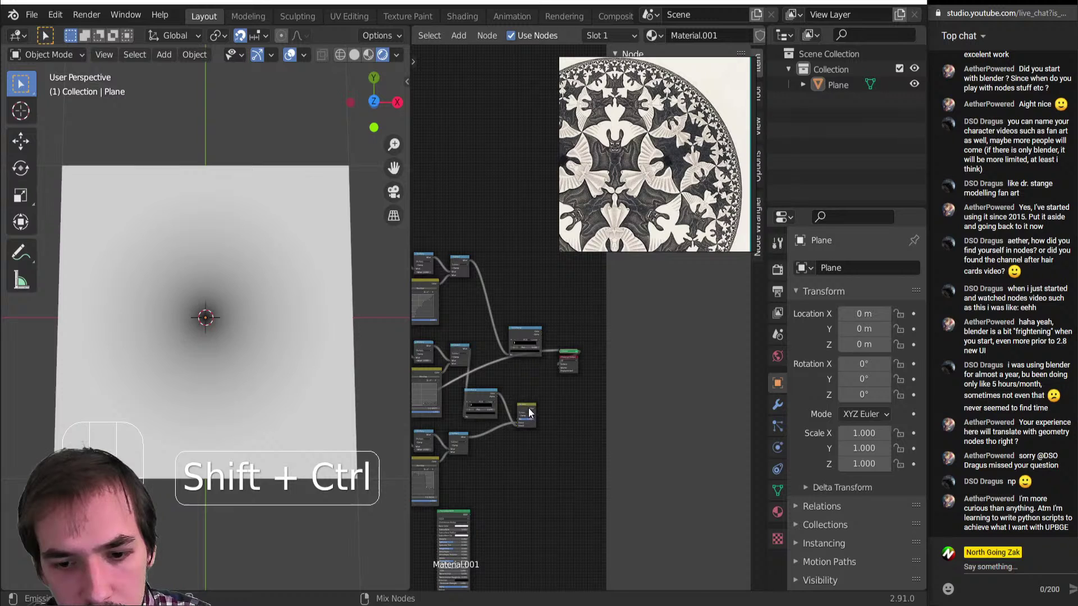
pyautogui.keyDown('ctrl'); pyautogui.keyDown('shift'); pyautogui.click(529, 412); pyautogui.keyUp('shift'); pyautogui.keyUp('ctrl')
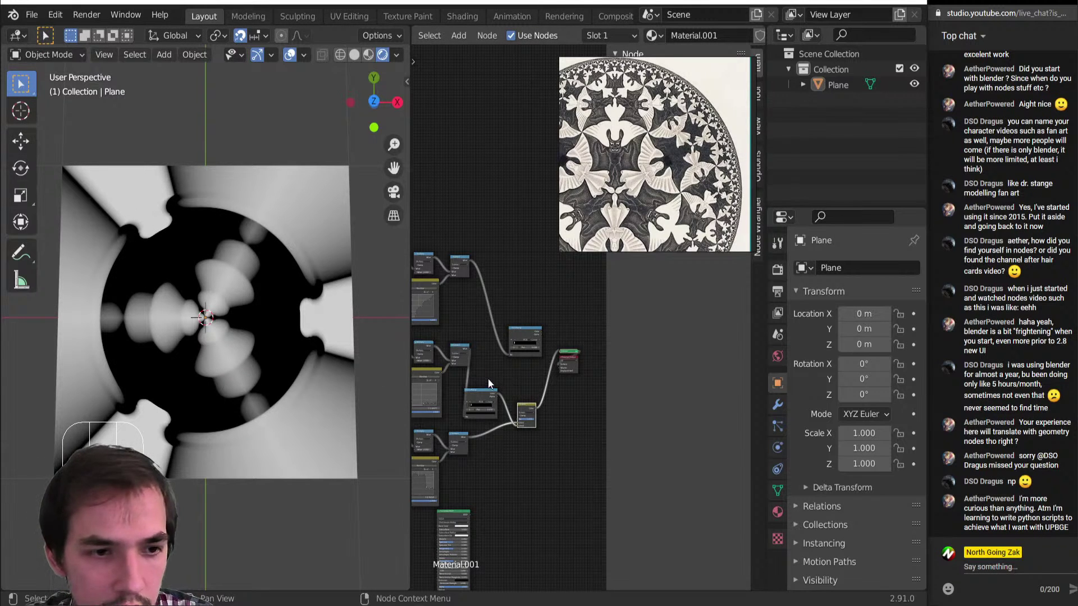
# Duplicate the radial segmentation's Divide, Modulo and Multiply nodes and place the copies below the spherical Gradient Texture.
pyautogui.scroll(-6, 473, 383)
pyautogui.moveTo(471, 381); pyautogui.dragTo(612, 334, button='middle')
pyautogui.scroll(7, 487, 406)
pyautogui.moveTo(486, 406); pyautogui.dragTo(514, 363, button='middle')
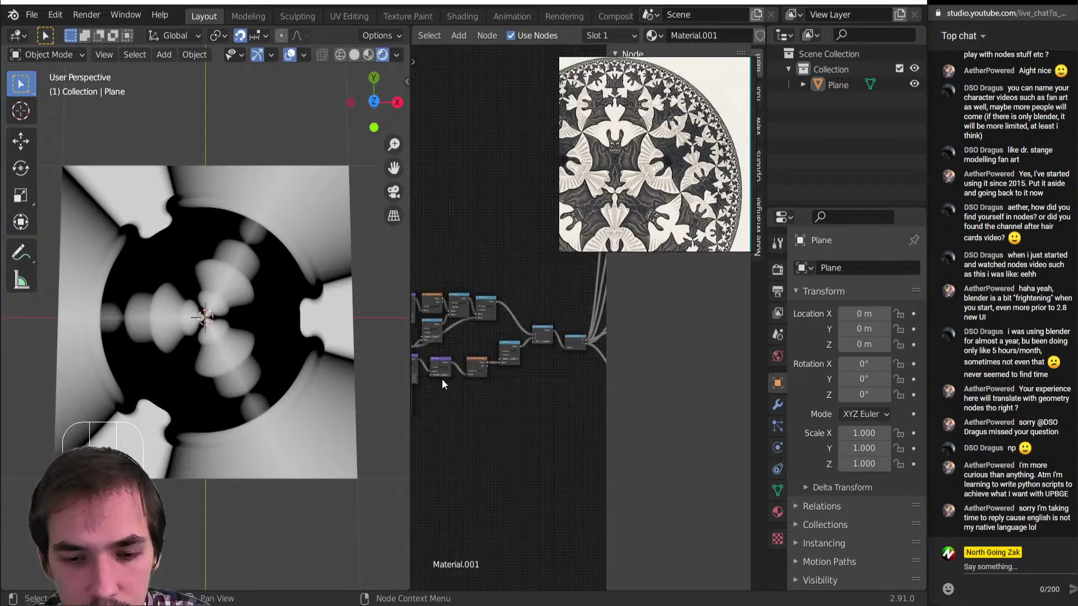
pyautogui.scroll(3, 442, 380)
pyautogui.moveTo(519, 373); pyautogui.dragTo(503, 405)
pyautogui.click(443, 298)
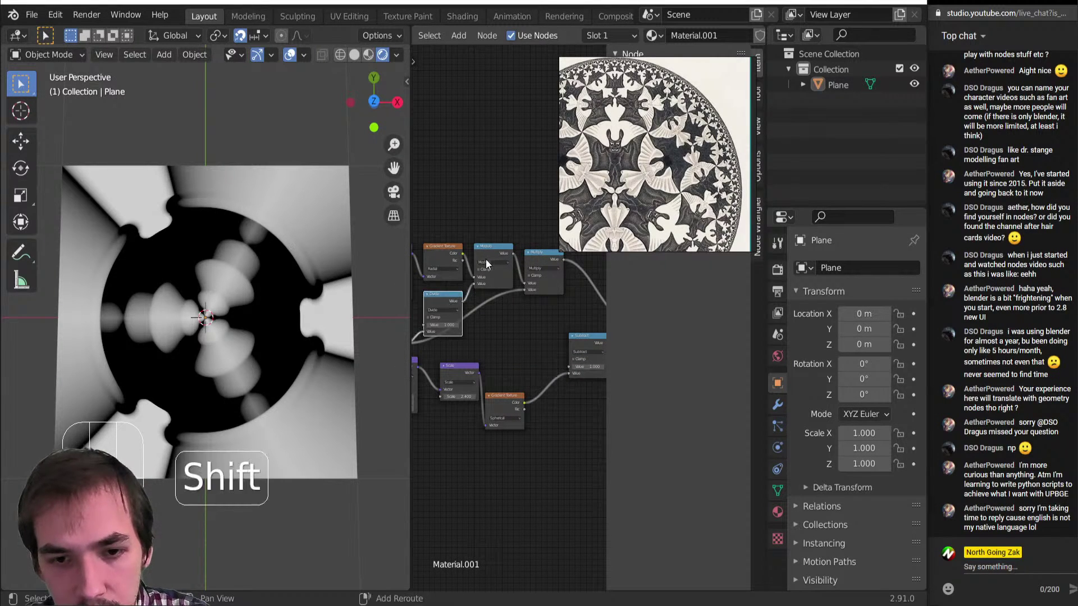
pyautogui.keyDown('shift'); pyautogui.click(486, 258); pyautogui.keyUp('shift')
pyautogui.keyDown('shift'); pyautogui.click(540, 261); pyautogui.keyUp('shift')
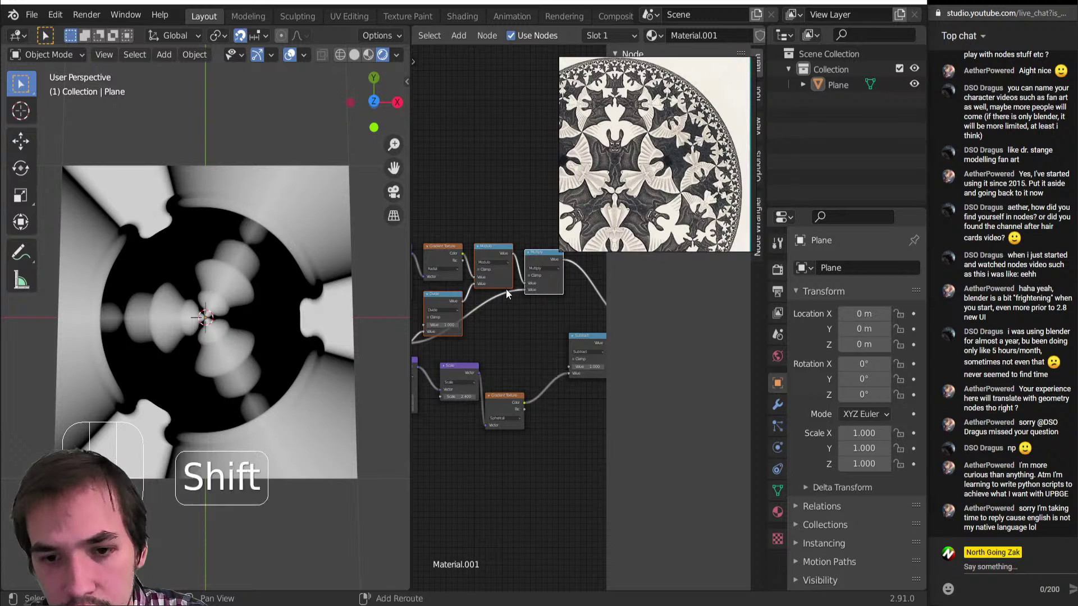
pyautogui.hotkey('shift', 'd')
pyautogui.click(556, 452)
pyautogui.scroll(2, 556, 451)
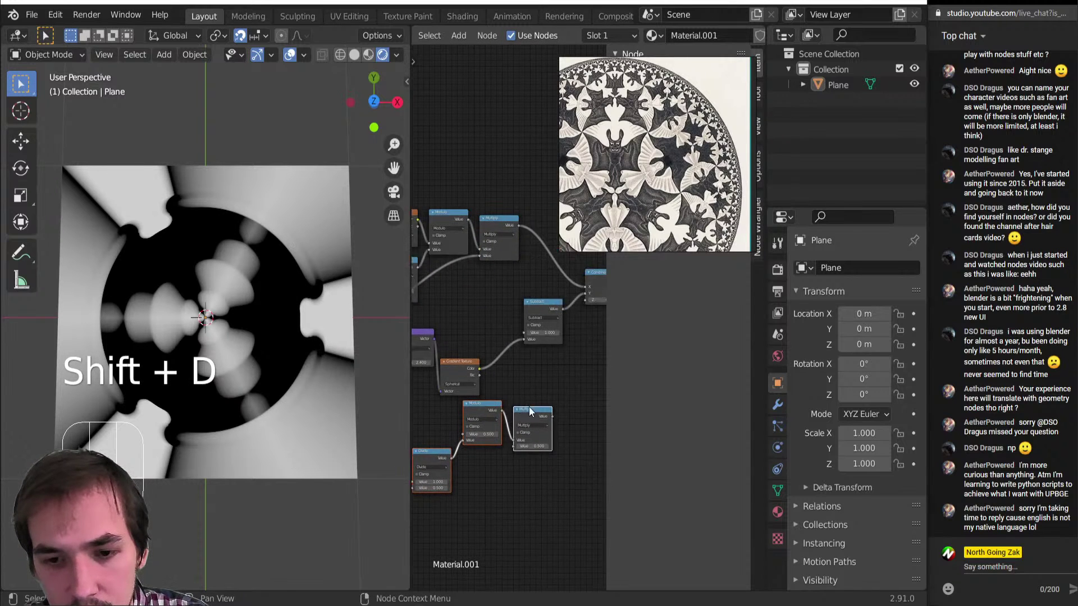
pyautogui.scroll(-3, 486, 399)
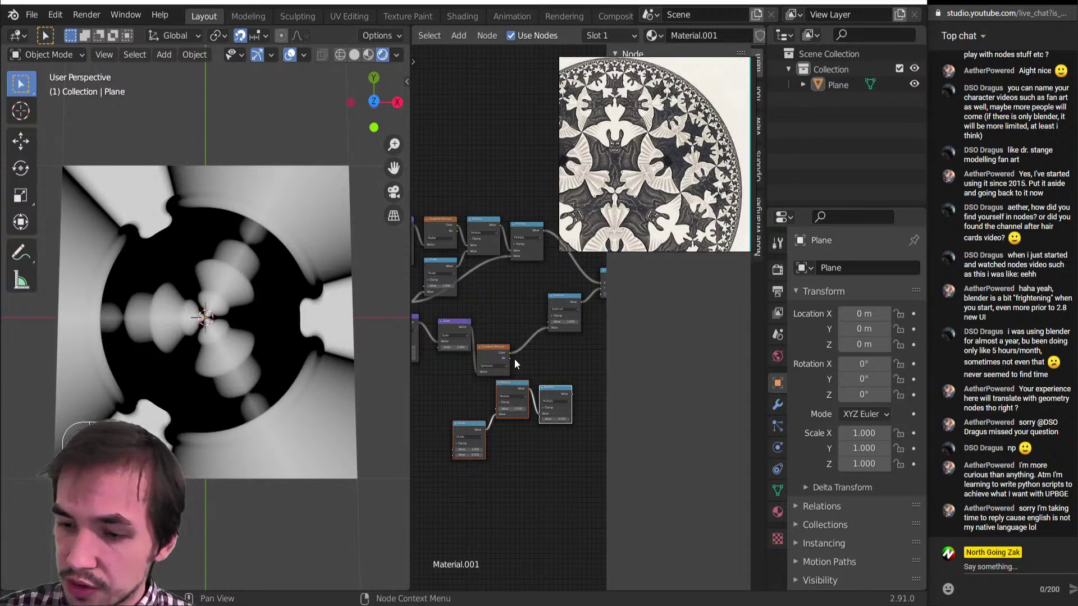
# Try feeding the spherical Gradient Texture into the duplicated Divide node's first value, and disconnect it.
pyautogui.scroll(2, 514, 363)
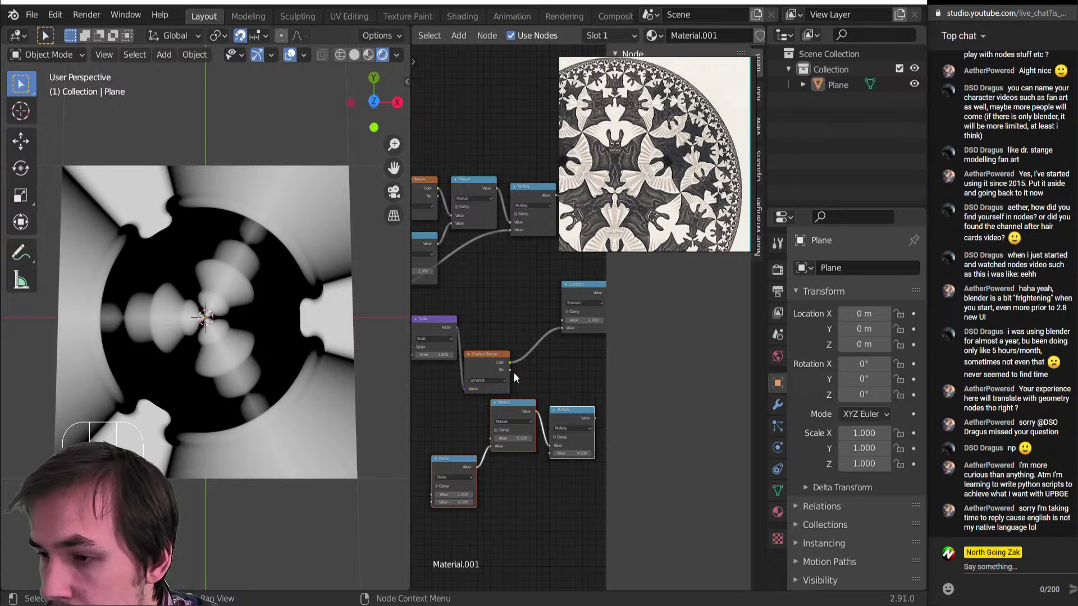
pyautogui.scroll(3, 514, 372)
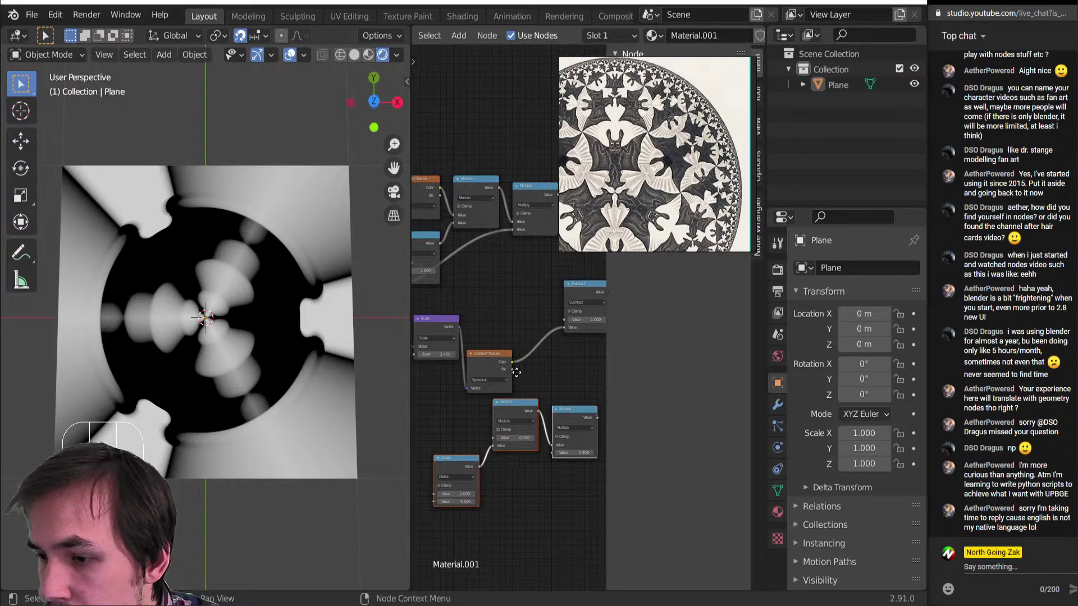
pyautogui.moveTo(543, 347); pyautogui.dragTo(452, 500)
pyautogui.scroll(-2, 478, 473)
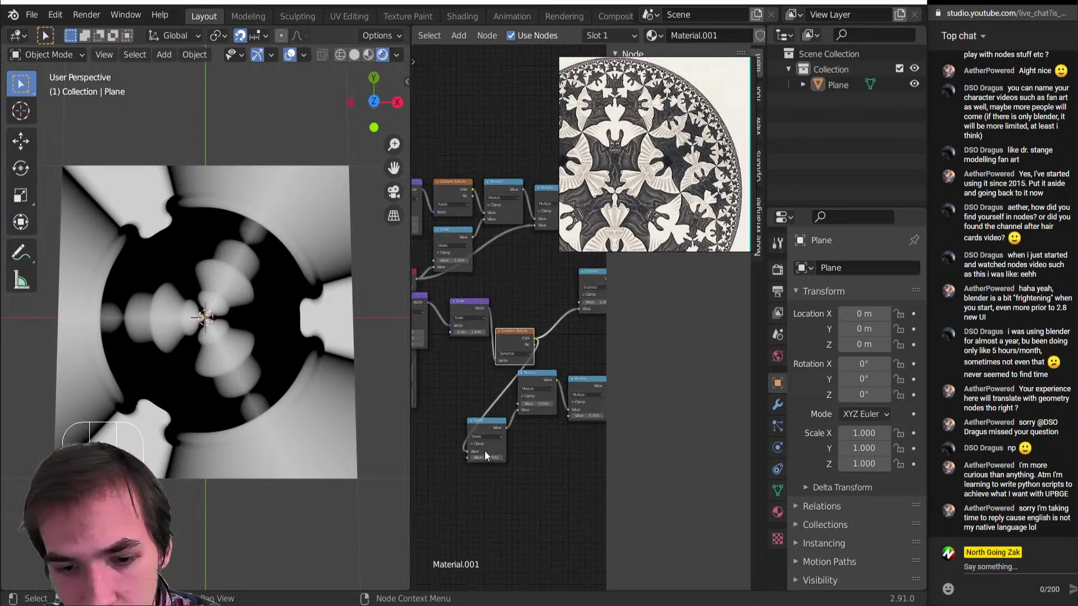
pyautogui.moveTo(469, 452); pyautogui.dragTo(456, 448)
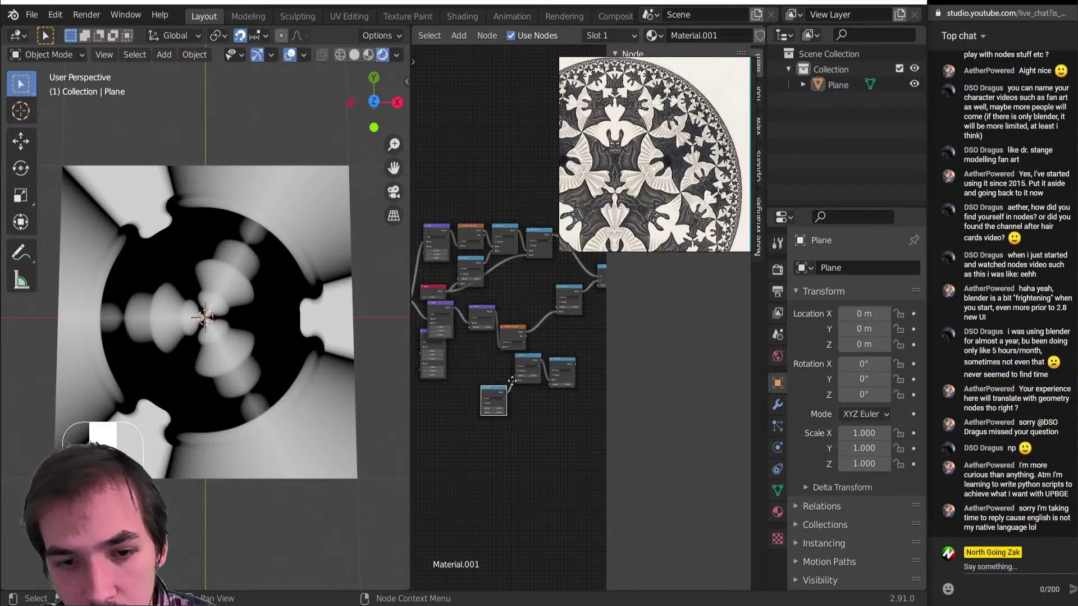
# Duplicate the segment-count Value node and connect the copy to the duplicated Divide node's second value.
pyautogui.hotkey('shift', 'd')
pyautogui.click(466, 452)
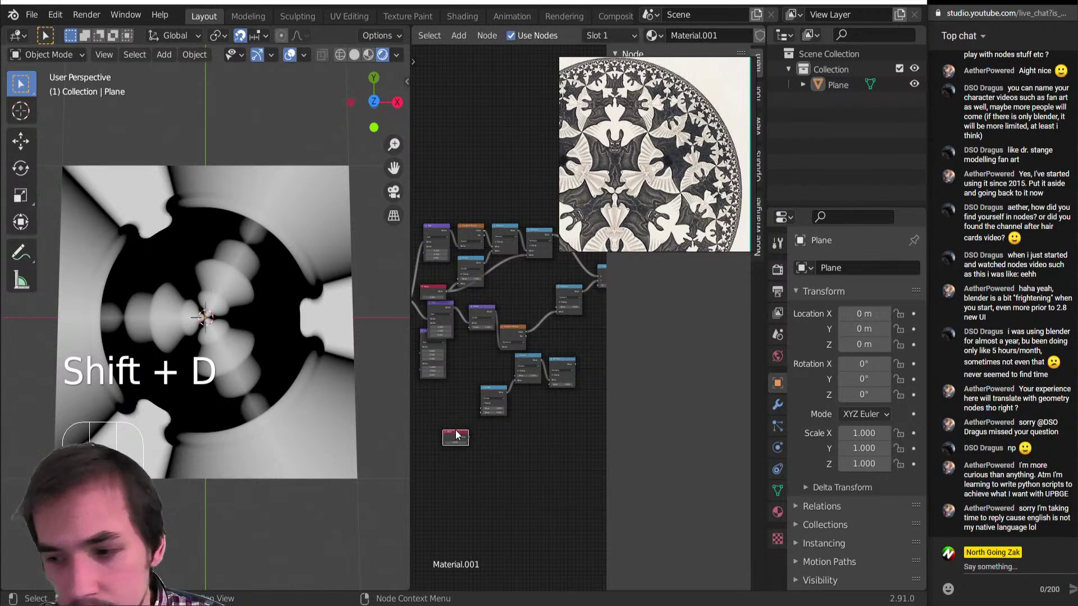
pyautogui.scroll(3, 466, 453)
pyautogui.moveTo(466, 453); pyautogui.dragTo(469, 383, button='middle')
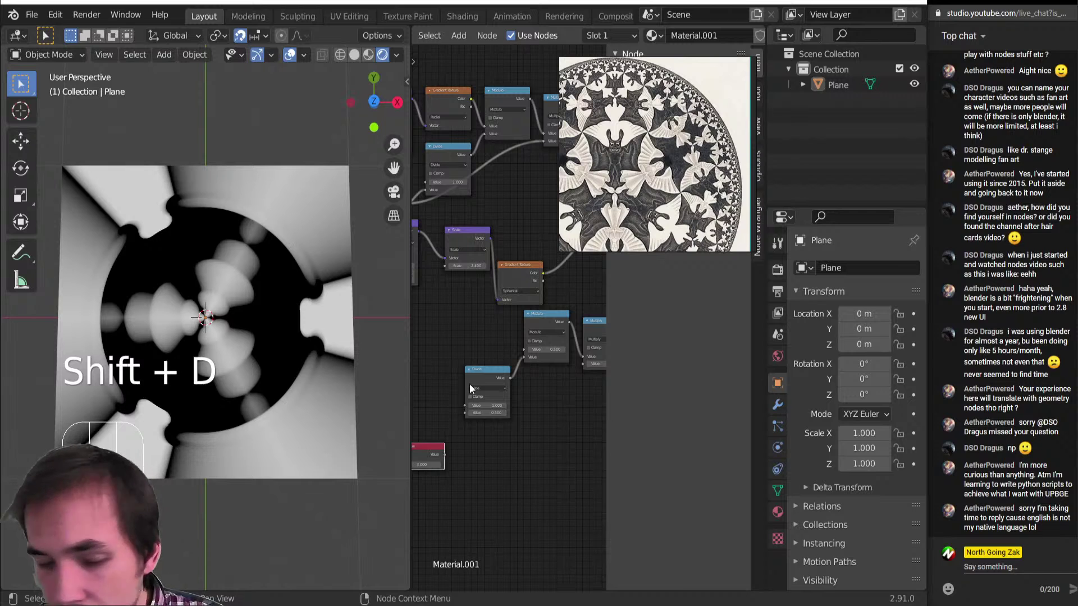
pyautogui.scroll(3, 470, 384)
pyautogui.moveTo(443, 460); pyautogui.dragTo(482, 416, button='middle')
pyautogui.moveTo(467, 446); pyautogui.dragTo(493, 392)
# Preview the duplicated Multiply node's output on the plane.
pyautogui.scroll(-7, 512, 468)
pyautogui.moveTo(512, 468); pyautogui.dragTo(464, 460, button='middle')
pyautogui.scroll(6, 531, 424)
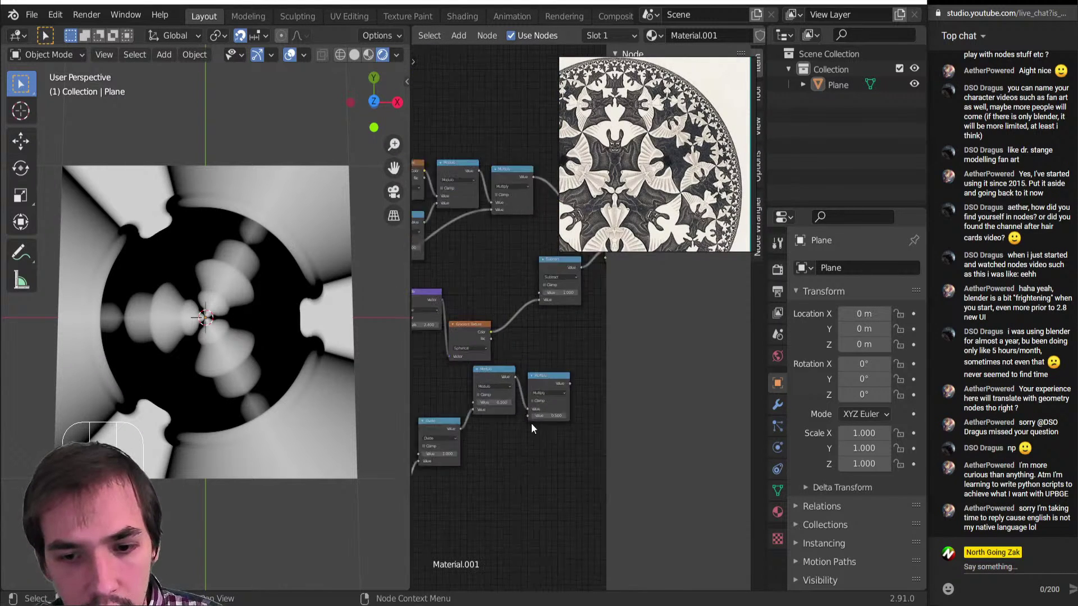
pyautogui.keyDown('ctrl'); pyautogui.keyDown('shift'); pyautogui.click(552, 402); pyautogui.keyUp('shift'); pyautogui.keyUp('ctrl')
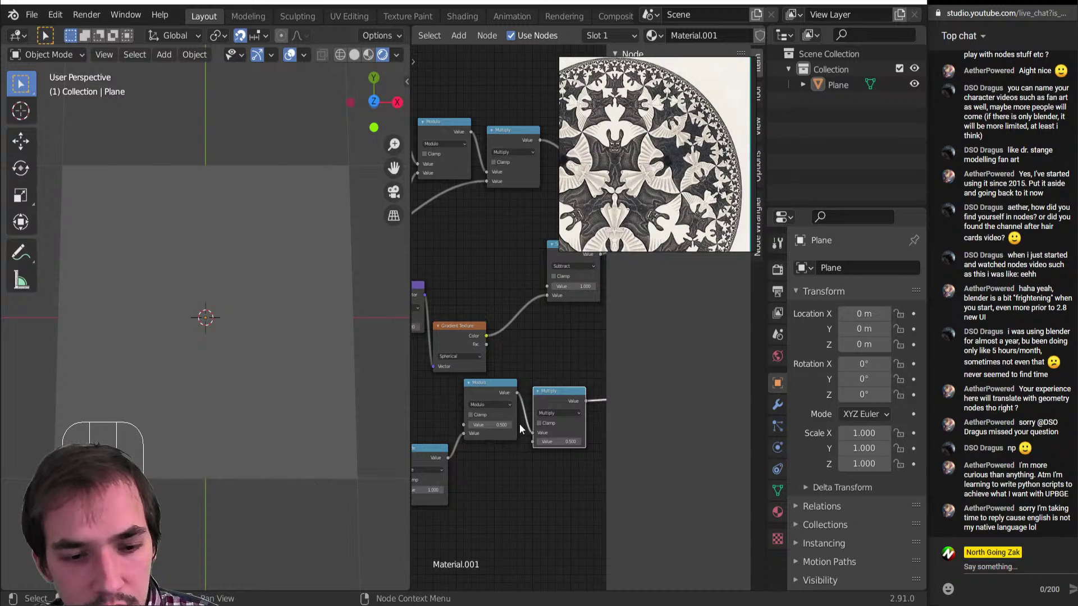
# Move the duplicated Divide, Modulo and Multiply nodes further down from the spherical Gradient Texture.
pyautogui.moveTo(581, 410); pyautogui.dragTo(542, 464, button='middle')
pyautogui.scroll(-4, 542, 464)
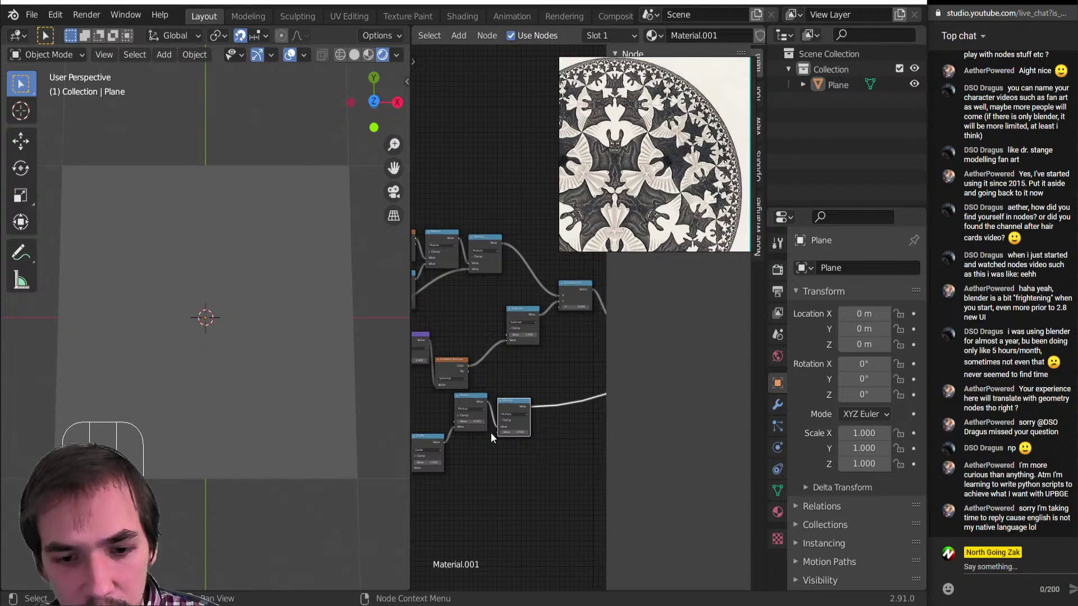
pyautogui.scroll(3, 491, 435)
pyautogui.scroll(-2, 473, 437)
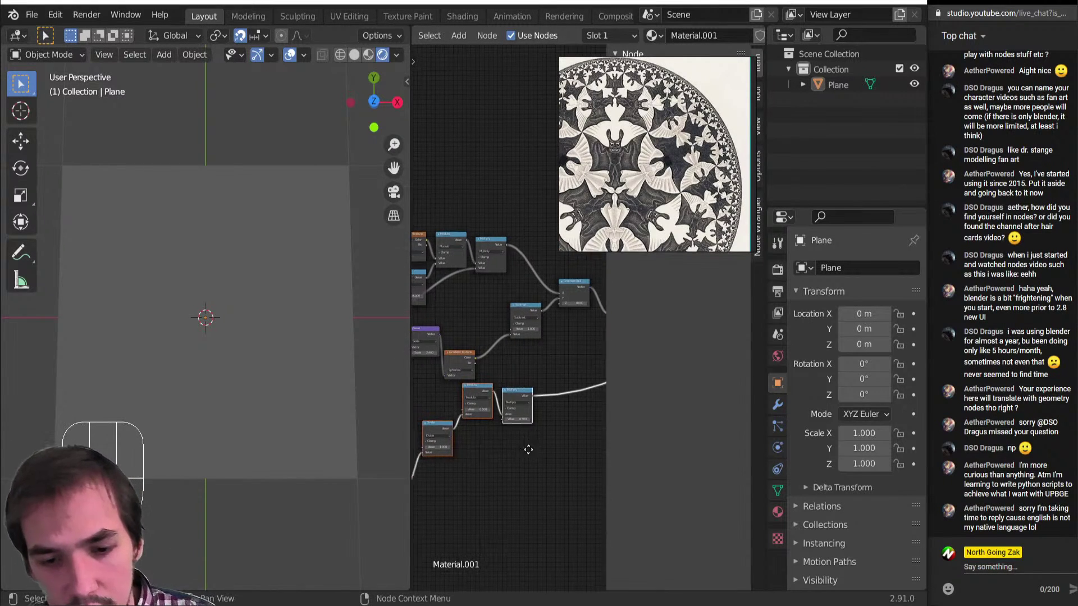
pyautogui.moveTo(527, 449); pyautogui.dragTo(572, 443, button='middle')
pyautogui.press('g')
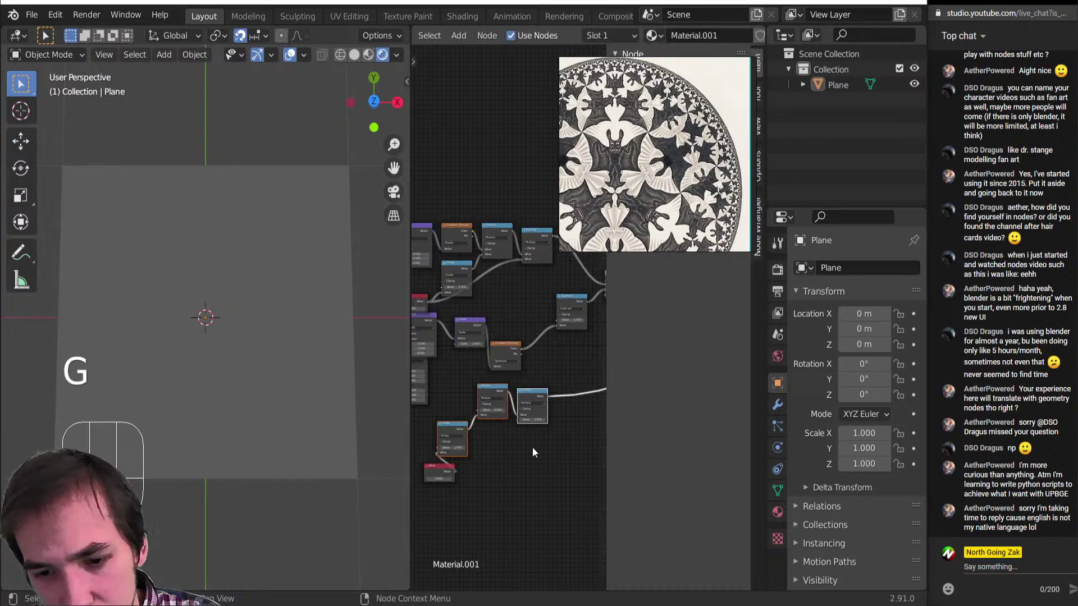
pyautogui.scroll(2, 450, 456)
pyautogui.moveTo(450, 457); pyautogui.dragTo(518, 440, button='middle')
pyautogui.scroll(1, 477, 470)
pyautogui.scroll(-6, 547, 440)
pyautogui.scroll(5, 546, 405)
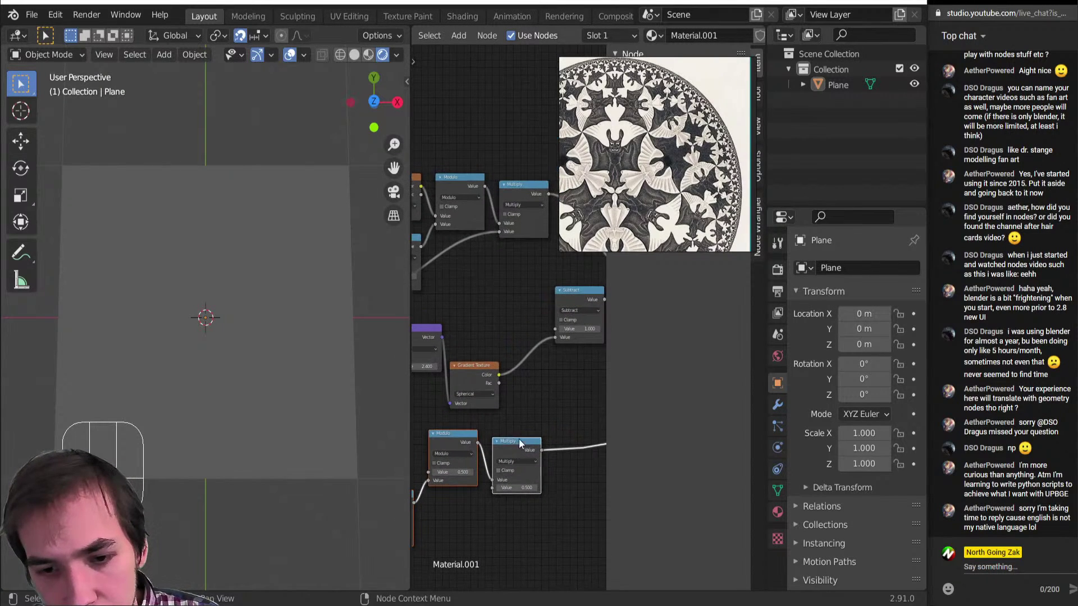
# Feed the spherical gradient's Color into the duplicated Modulo's first value and the duplicated Multiply's output into Subtract's second value.
pyautogui.moveTo(499, 375); pyautogui.dragTo(428, 472)
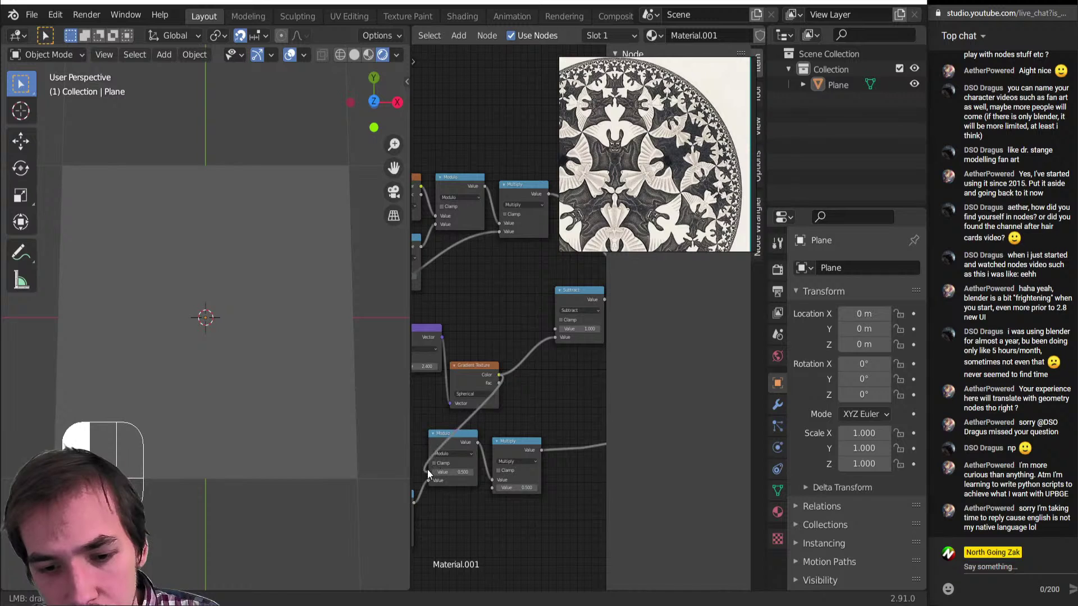
pyautogui.moveTo(542, 444); pyautogui.dragTo(498, 472, button='middle')
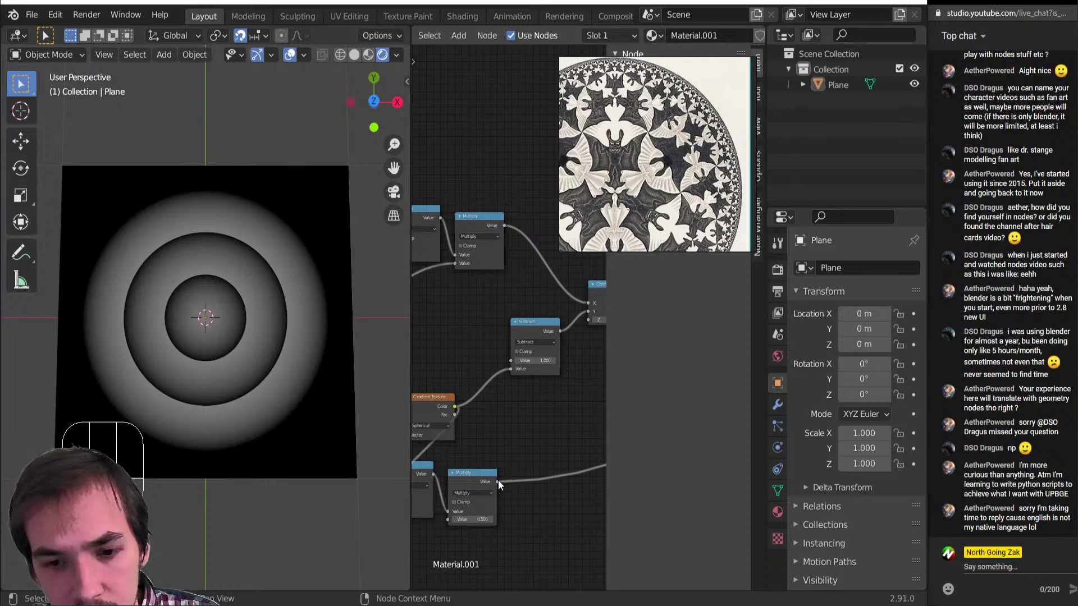
pyautogui.moveTo(498, 483); pyautogui.dragTo(510, 369)
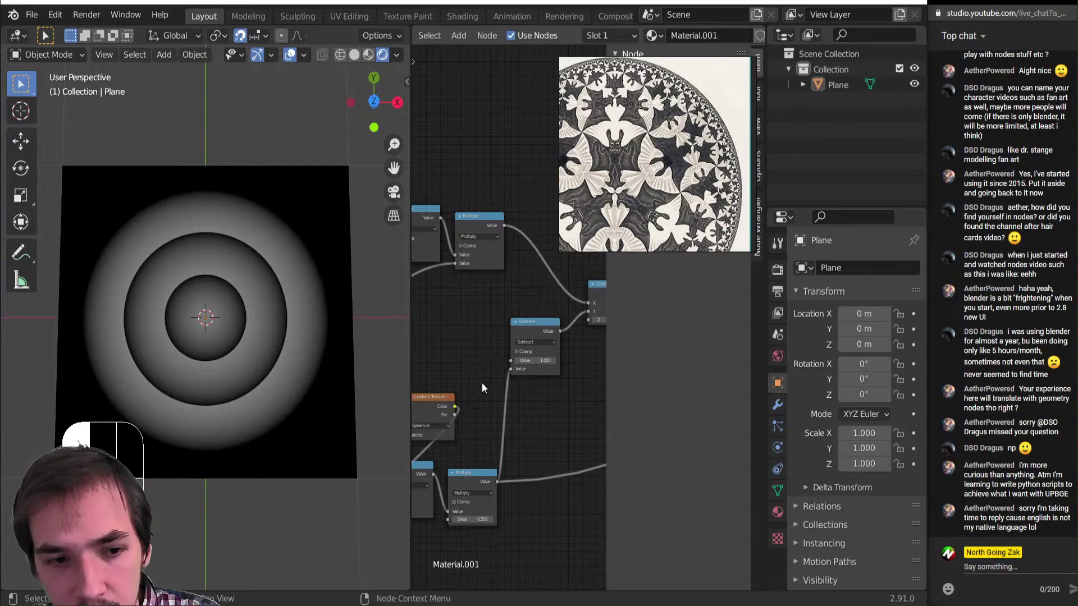
# Hide the node editor's sidebar and connect the duplicated Value node to the duplicated Multiply node's second value.
pyautogui.scroll(-3, 457, 425)
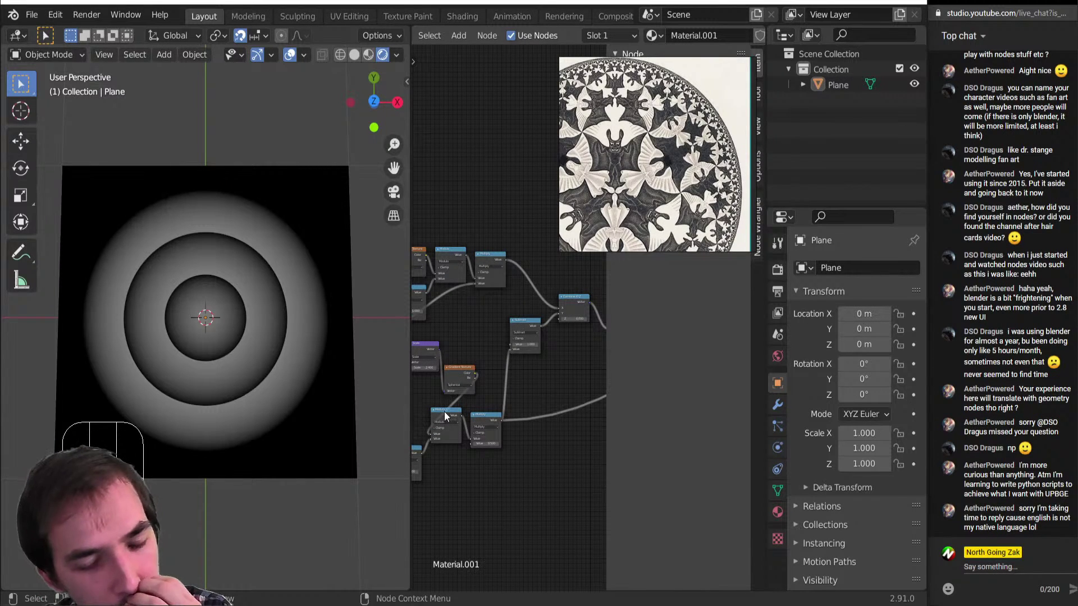
pyautogui.scroll(4, 204, 362)
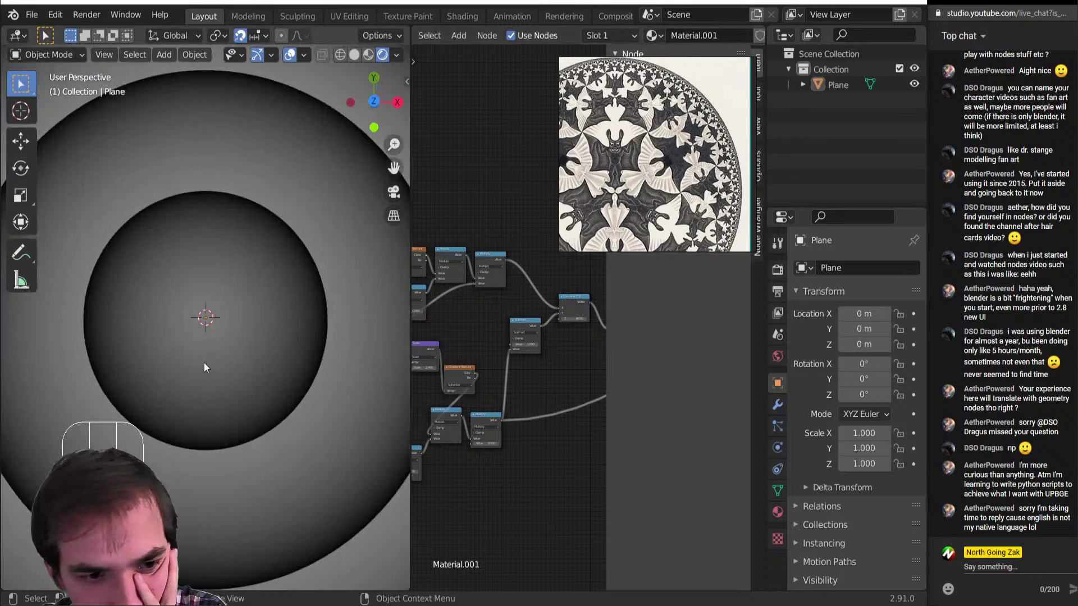
pyautogui.scroll(-4, 204, 363)
pyautogui.moveTo(250, 444); pyautogui.dragTo(186, 365, button='middle')
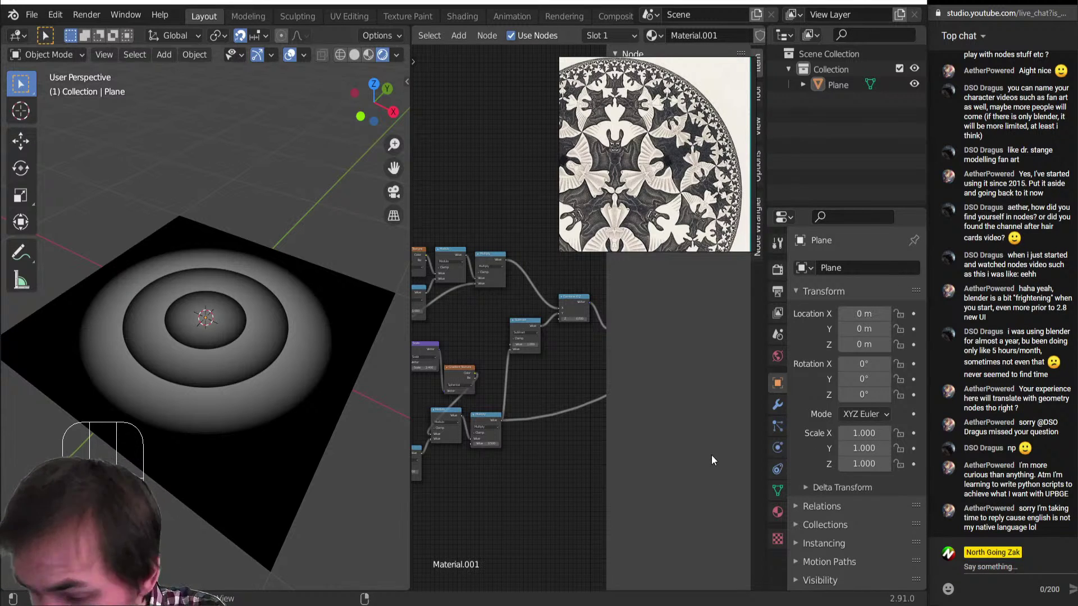
pyautogui.press('n')
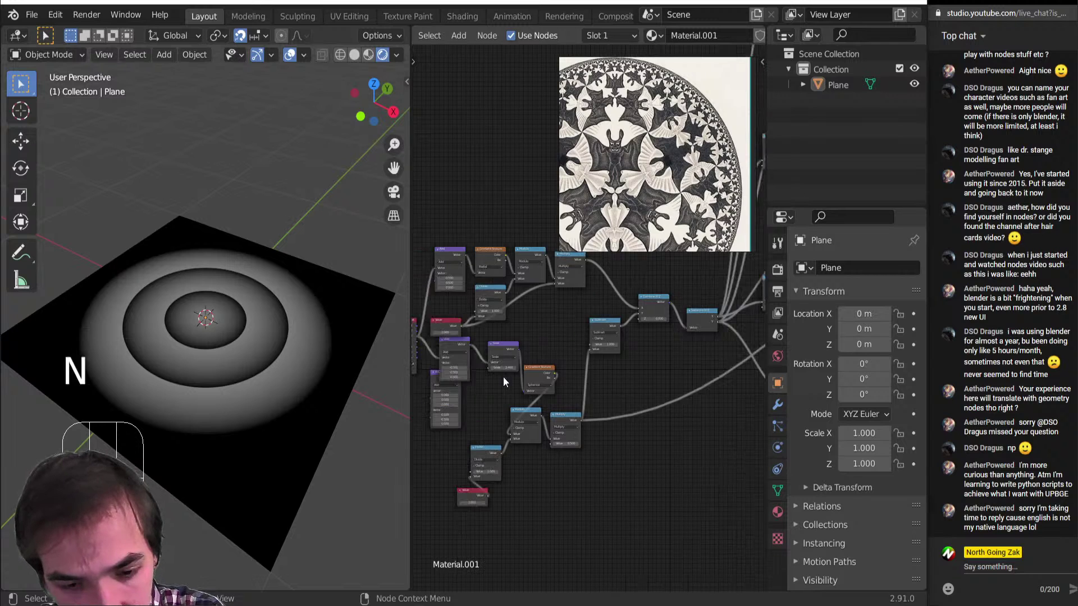
pyautogui.scroll(3, 503, 376)
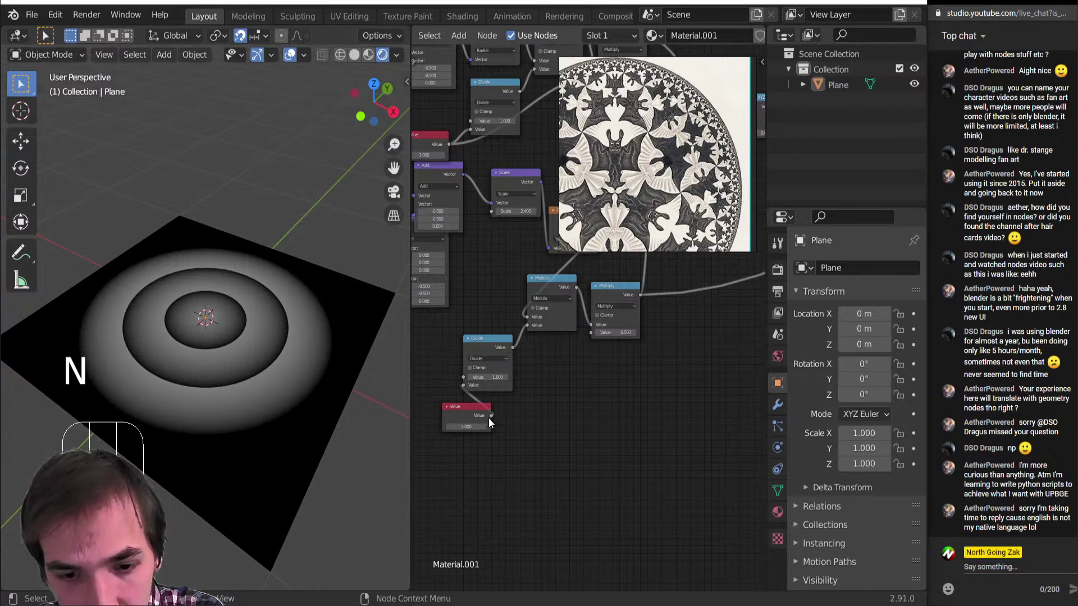
pyautogui.moveTo(491, 415); pyautogui.dragTo(592, 333)
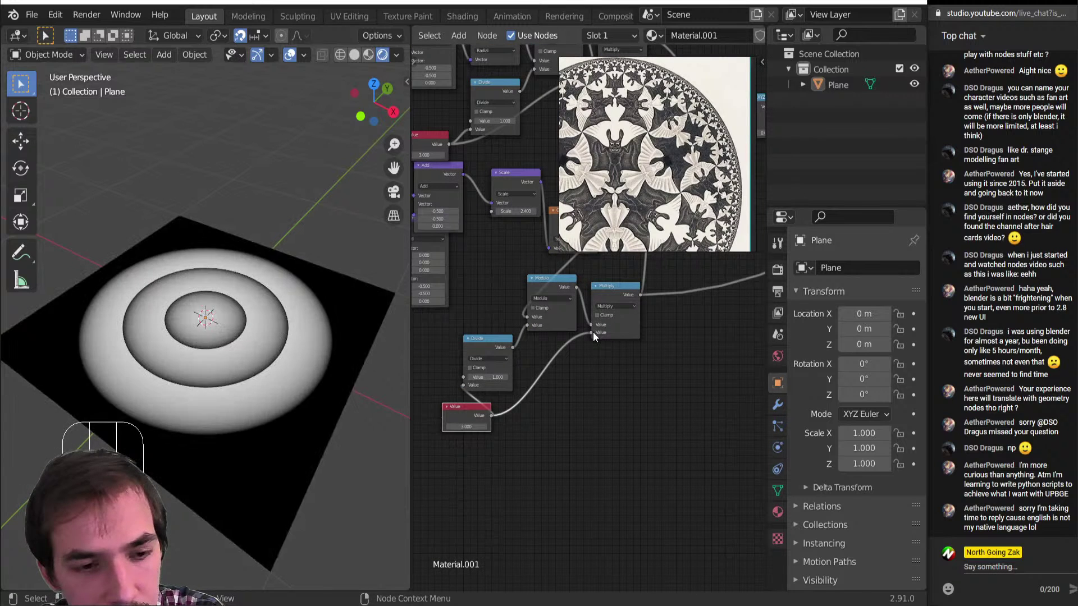
# Raise the duplicated Value node's number to add more concentric rings, and move the spherical Gradient Texture up beside the Scale node.
pyautogui.moveTo(258, 350); pyautogui.dragTo(224, 309, button='middle')
pyautogui.scroll(-7, 634, 317)
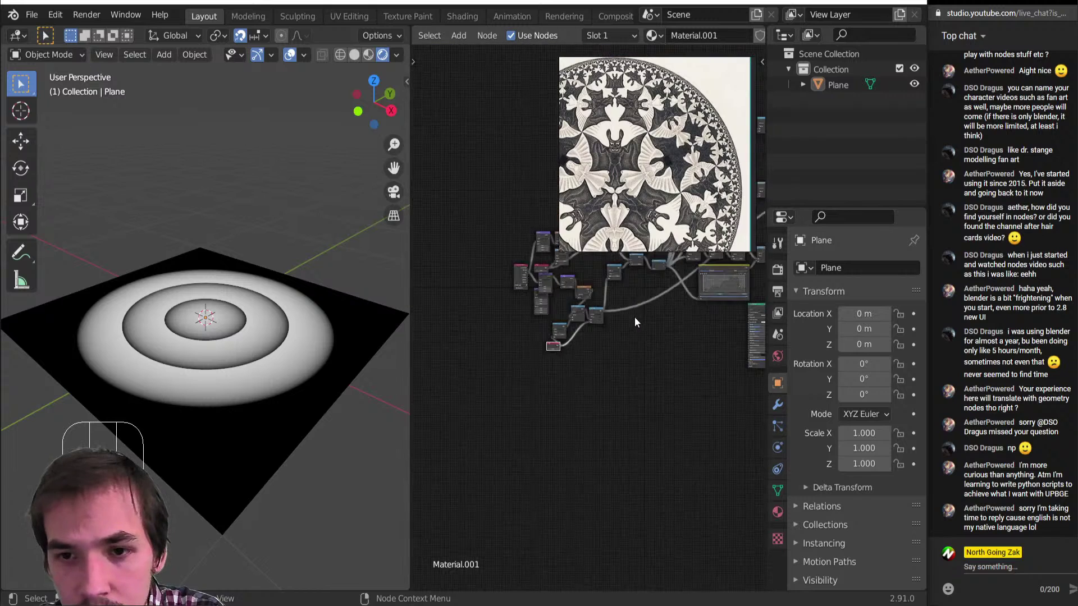
pyautogui.moveTo(635, 317); pyautogui.dragTo(590, 396, button='middle')
pyautogui.scroll(4, 534, 438)
pyautogui.scroll(4, 566, 412)
pyautogui.moveTo(542, 499); pyautogui.dragTo(565, 500)
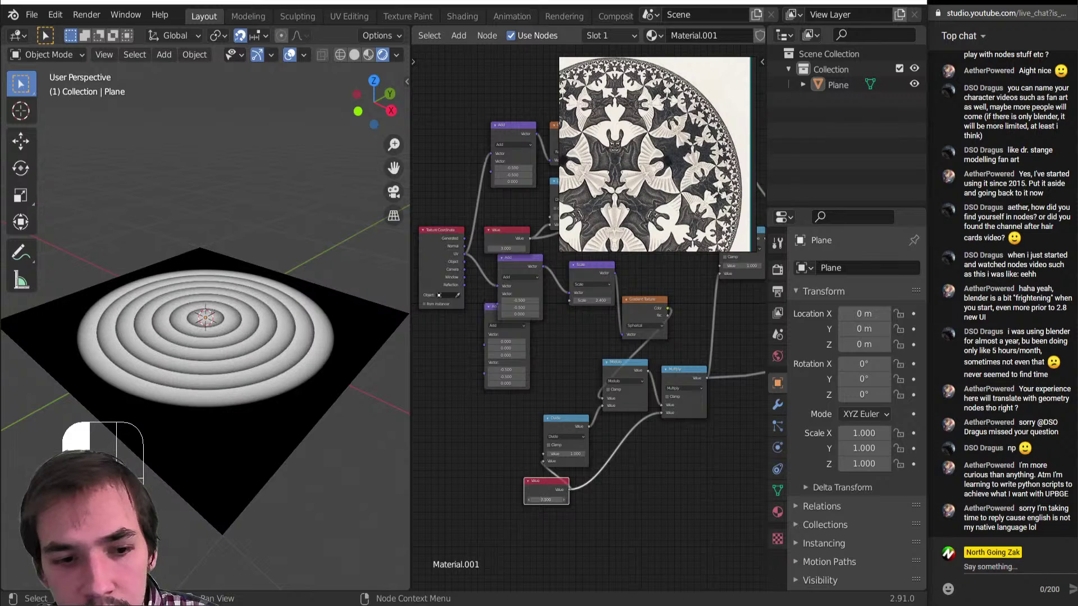
pyautogui.moveTo(640, 308); pyautogui.dragTo(641, 282)
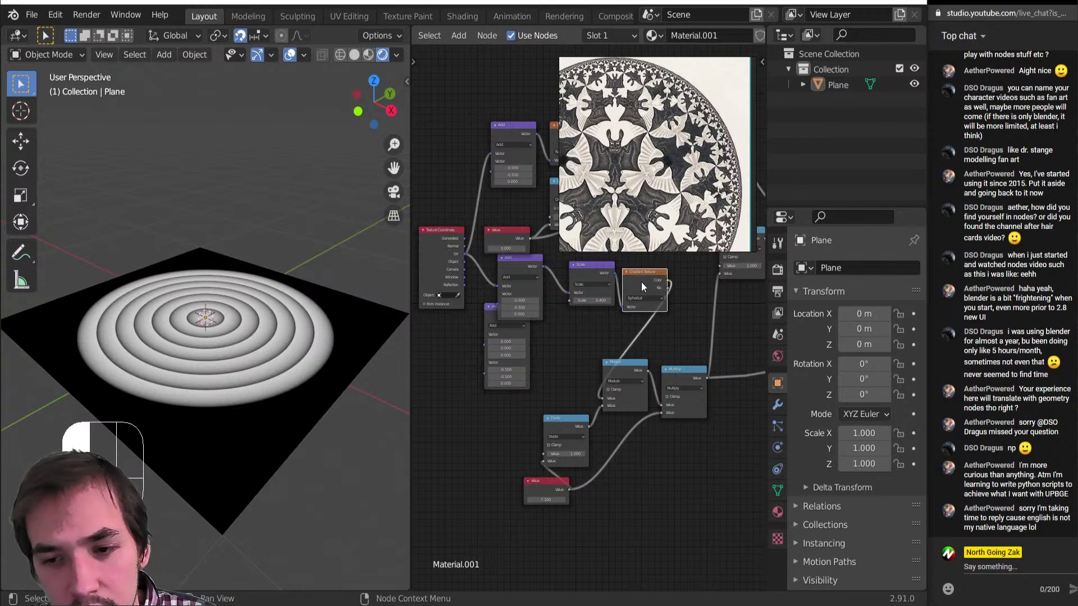
# Insert an RGB Curves node between the spherical Gradient Texture and the duplicated Modulo, and bend its curve upward to vary the ring spacing.
pyautogui.scroll(-3, 663, 314)
pyautogui.moveTo(291, 422); pyautogui.dragTo(186, 336, button='middle')
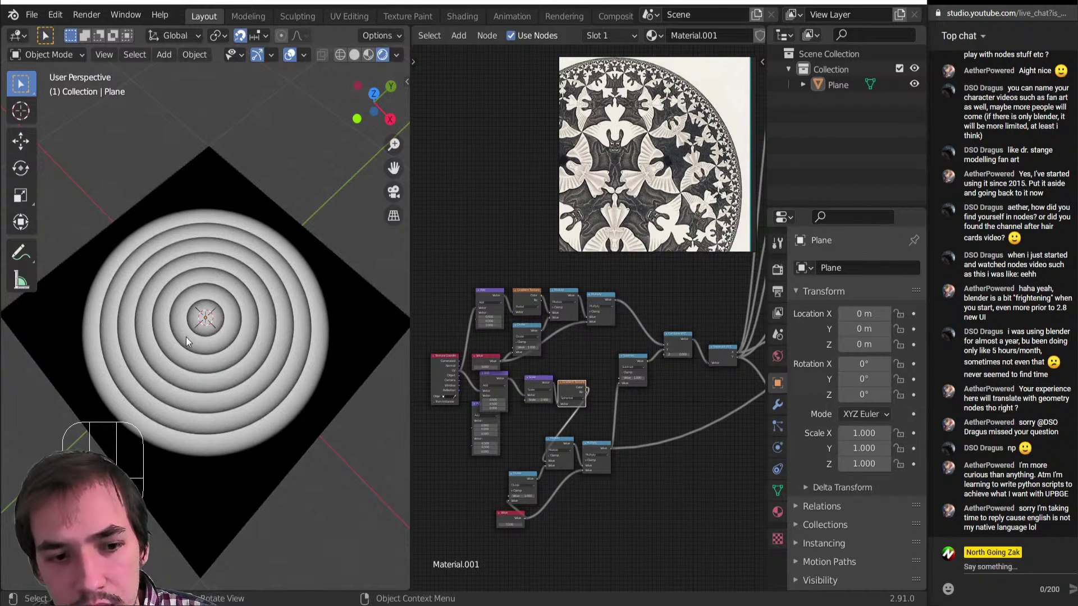
pyautogui.scroll(4, 561, 487)
pyautogui.hotkey('shift', 'a')
pyautogui.moveTo(551, 492)
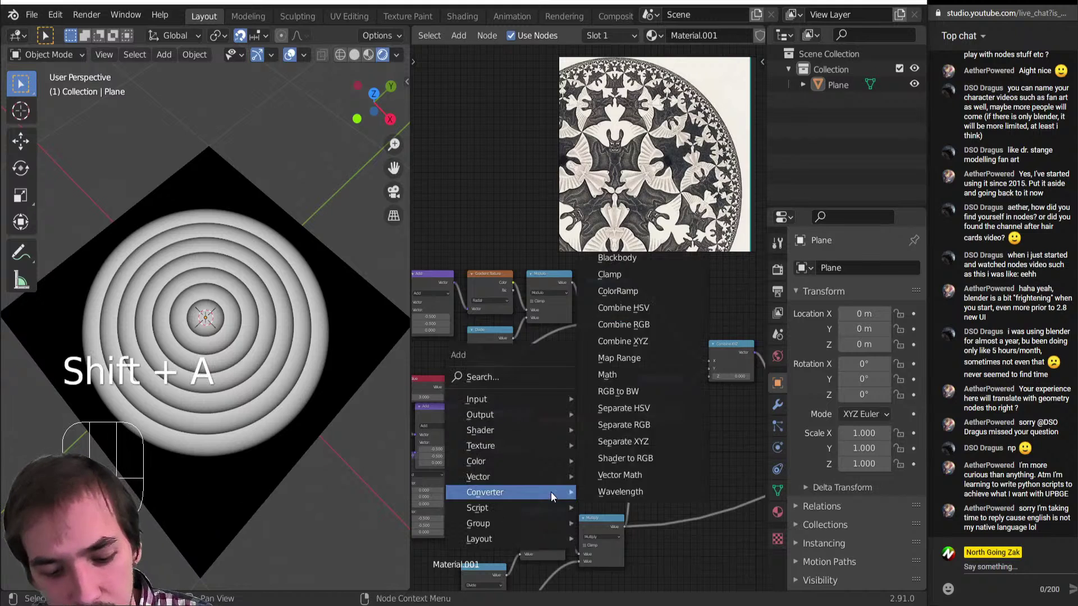
pyautogui.press('c')
pyautogui.press('r')
pyautogui.click(553, 462)
pyautogui.moveTo(645, 531); pyautogui.dragTo(631, 518)
pyautogui.scroll(-6, 631, 518)
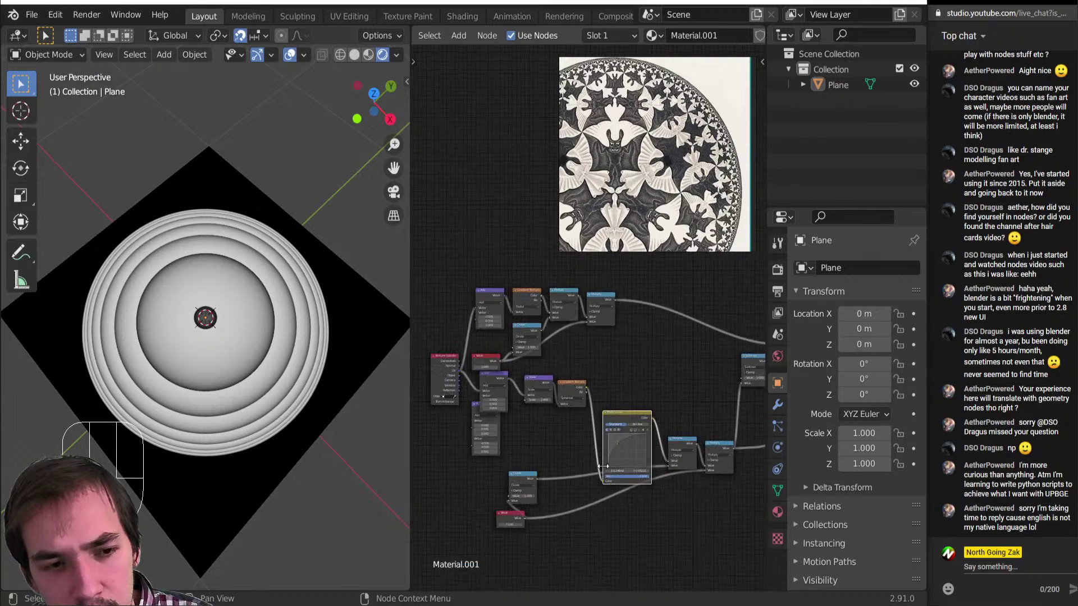
# Move the RGB Curves node up and closer to the spherical Gradient Texture.
pyautogui.moveTo(612, 480); pyautogui.dragTo(601, 444, button='middle')
pyautogui.scroll(4, 614, 445)
pyautogui.moveTo(616, 401); pyautogui.dragTo(605, 382)
pyautogui.moveTo(724, 417); pyautogui.dragTo(599, 423, button='middle')
pyautogui.click(646, 416)
pyautogui.hotkey('shift', 'a')
pyautogui.press('n')
pyautogui.press('a')
pyautogui.click(635, 396)
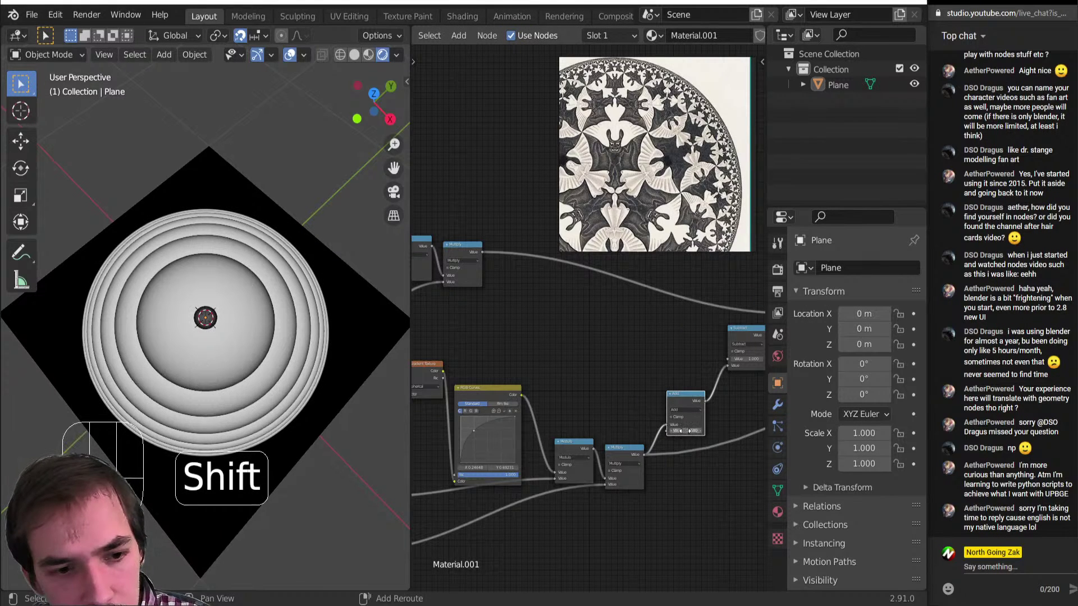
pyautogui.hotkey('ctrl', 'z')
pyautogui.hotkey('ctrl', 'x')
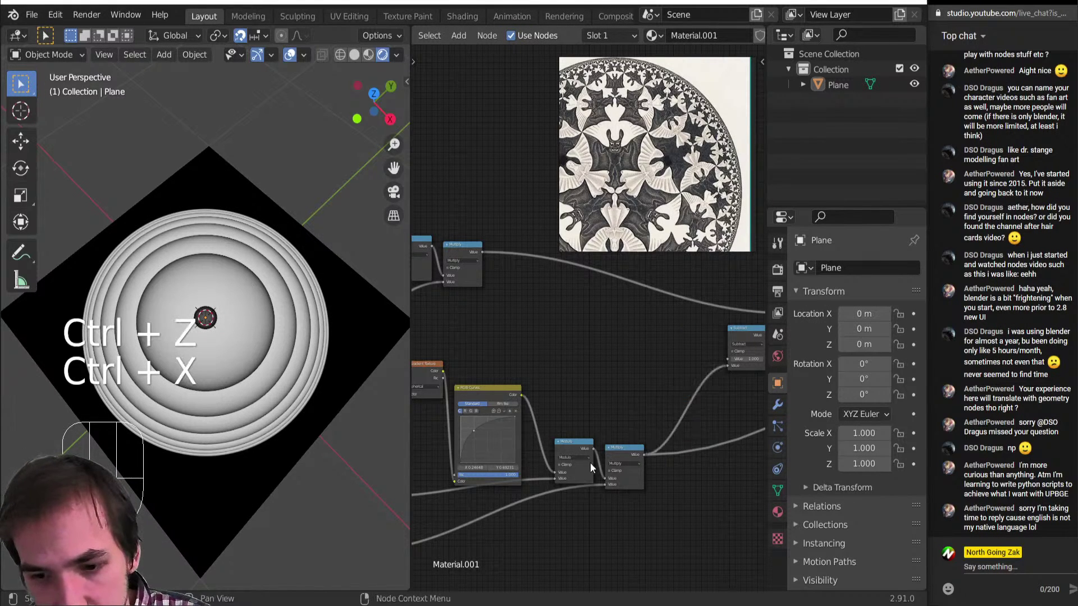
# Raise the RGB Curves node and insert a Math Add node between the duplicated Divide and Modulo, giving it a small second value.
pyautogui.moveTo(591, 463); pyautogui.dragTo(594, 399, button='middle')
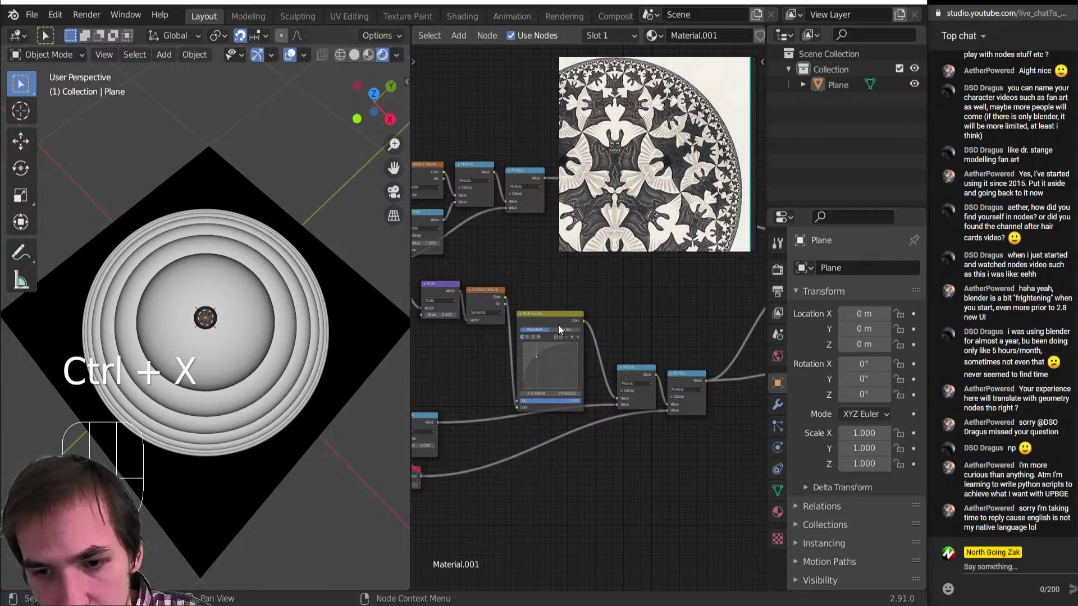
pyautogui.moveTo(558, 325); pyautogui.dragTo(564, 301)
pyautogui.moveTo(549, 407); pyautogui.dragTo(575, 410, button='middle')
pyautogui.click(564, 414)
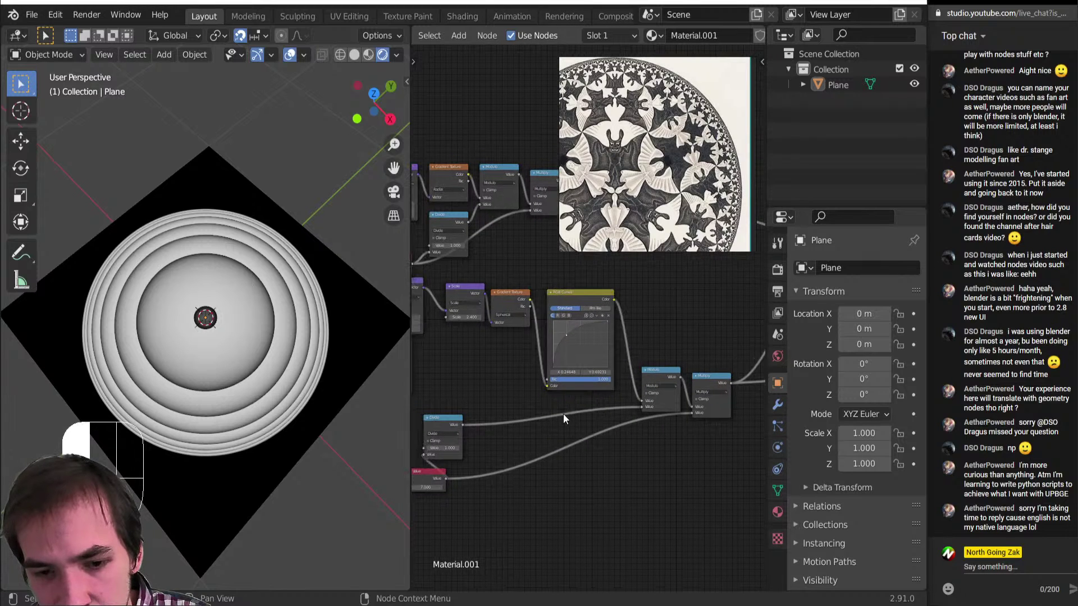
pyautogui.hotkey('shift', 'a')
pyautogui.click(567, 297)
pyautogui.click(555, 411)
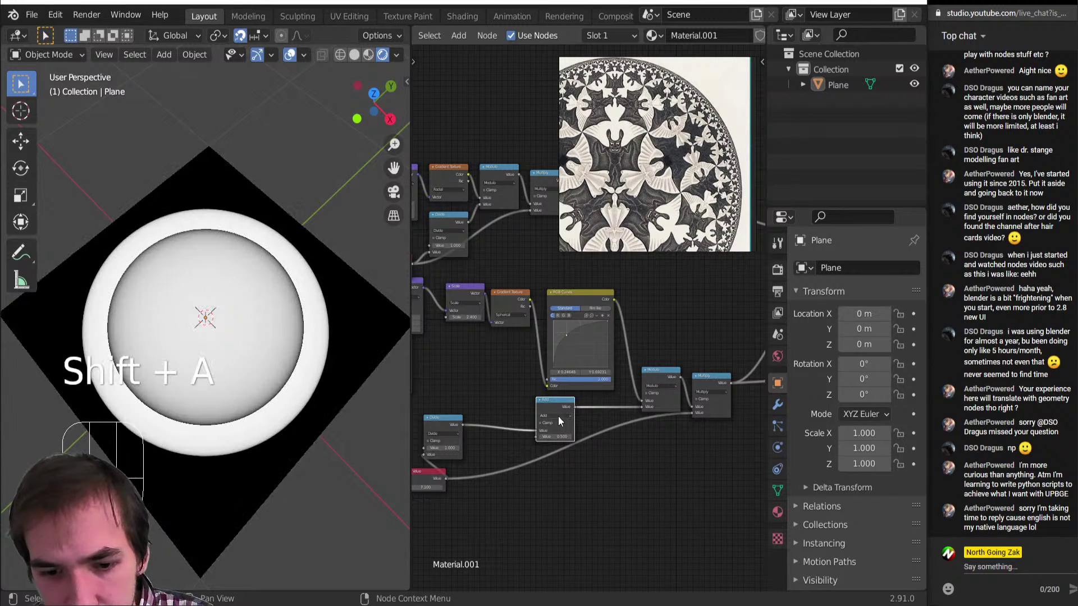
pyautogui.moveTo(556, 437)
pyautogui.mouseDown()
pyautogui.moveTo(589, 437)
pyautogui.moveTo(559, 437)
pyautogui.mouseUp()
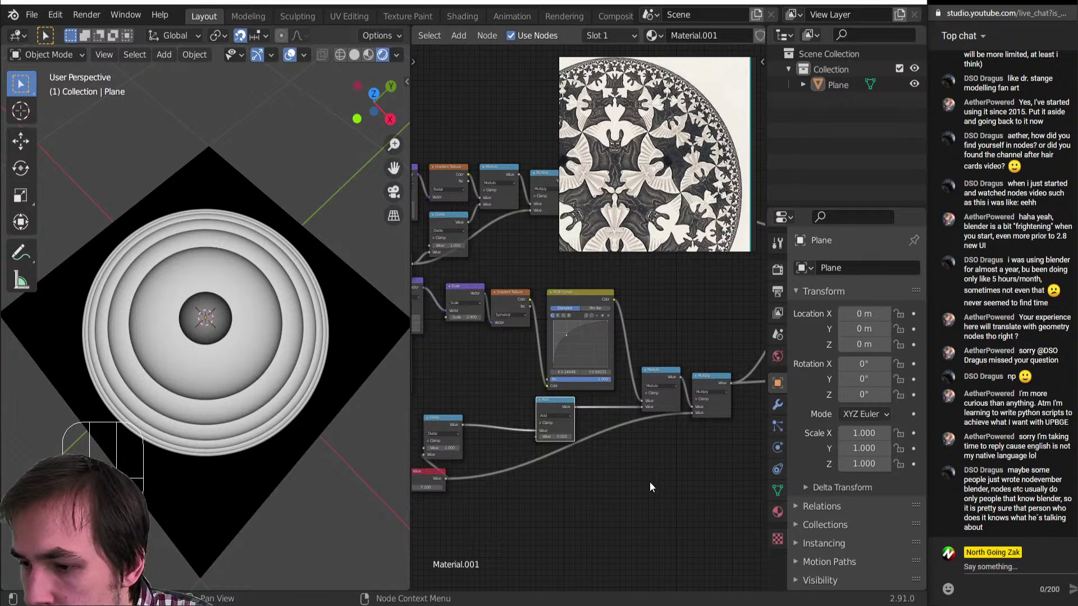
# Lower the Add node's second value to about -0.03 to adjust the ring spacing.
pyautogui.scroll(-5, 649, 480)
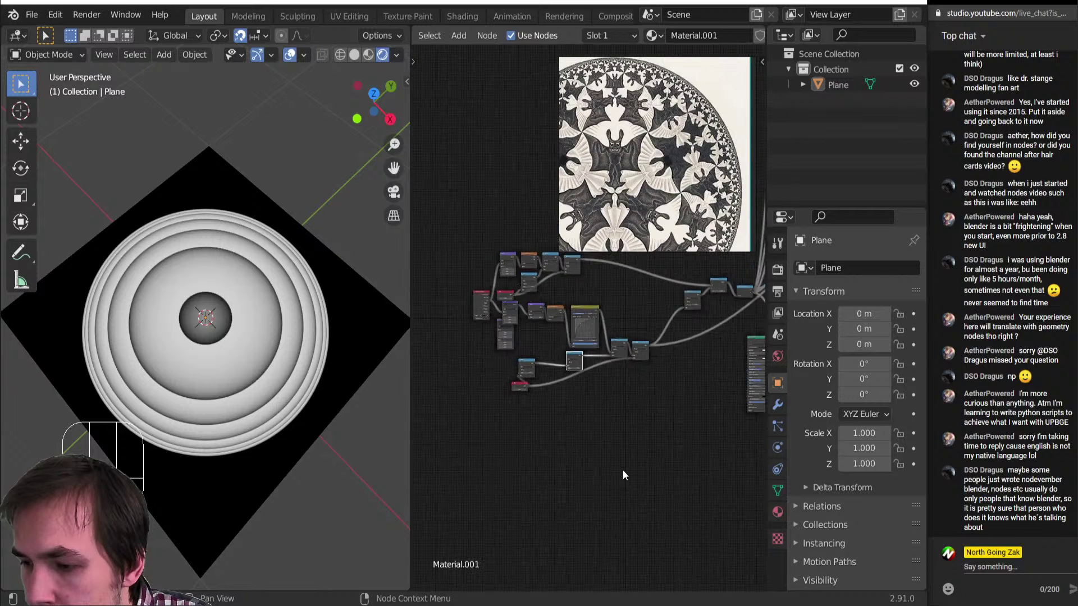
pyautogui.moveTo(630, 437); pyautogui.dragTo(561, 451, button='middle')
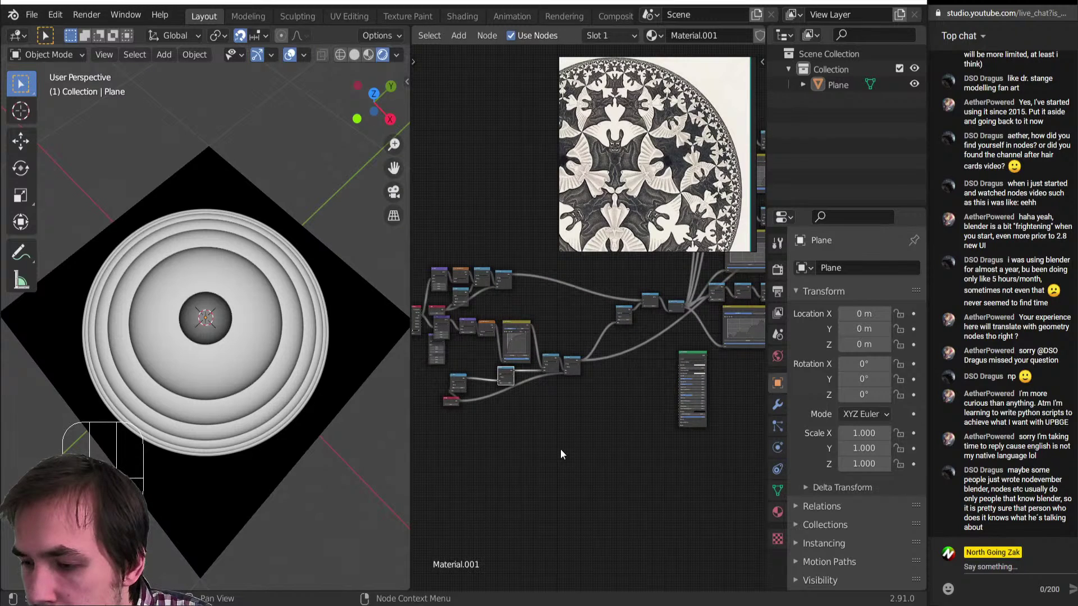
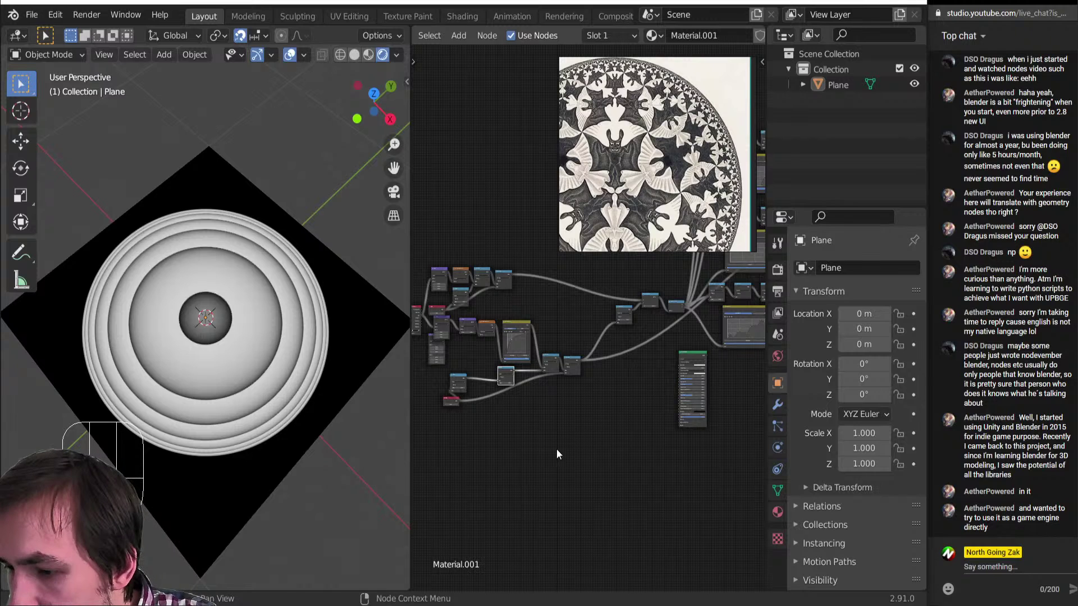
pyautogui.scroll(5, 611, 429)
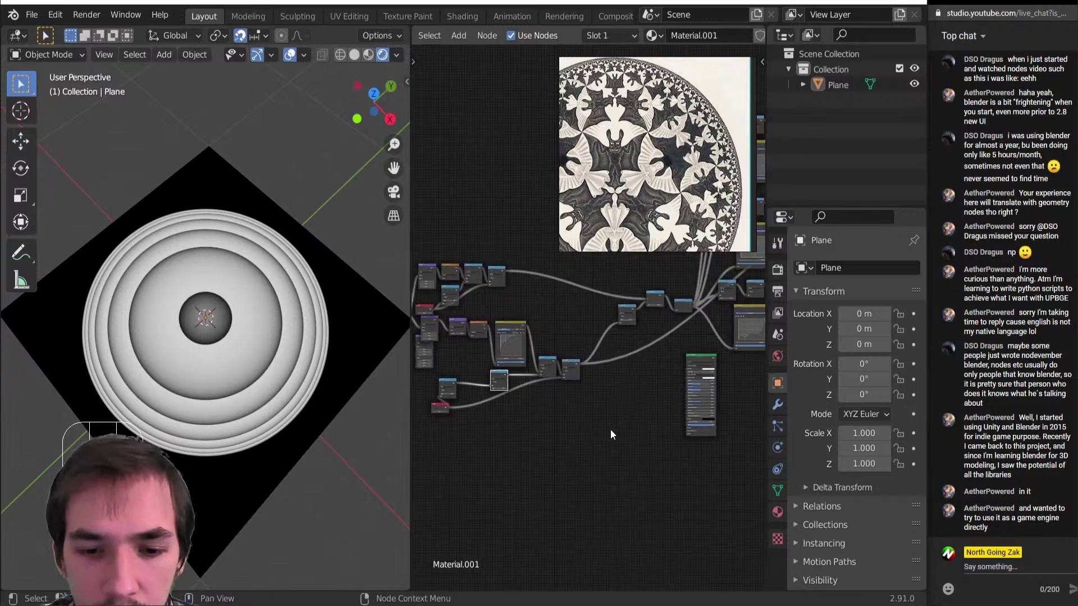
pyautogui.keyDown('shift'); pyautogui.moveTo(596, 445); pyautogui.dragTo(587, 445); pyautogui.keyUp('shift')
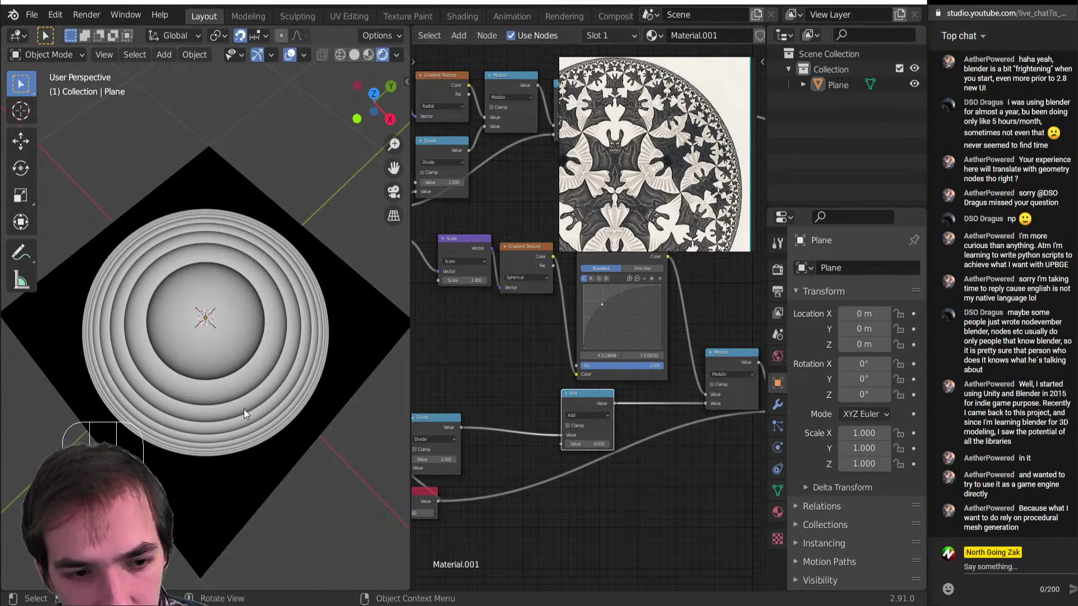
# Preview the output of the final Mix node that combines the bat shapes on the plane.
pyautogui.moveTo(244, 409); pyautogui.dragTo(231, 342, button='middle')
pyautogui.scroll(-5, 562, 427)
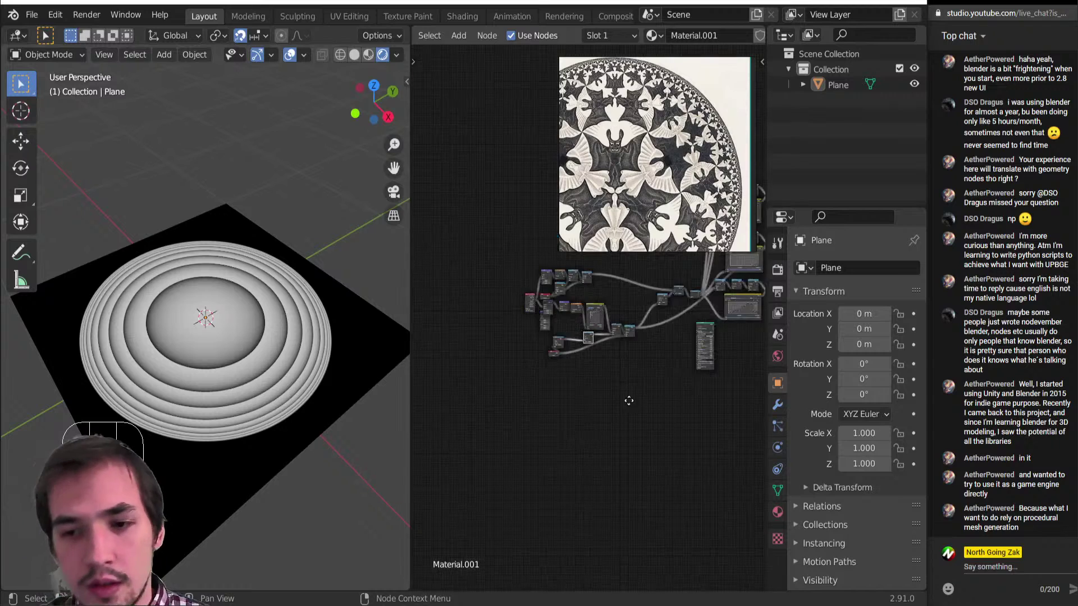
pyautogui.scroll(2, 580, 404)
pyautogui.keyDown('ctrl'); pyautogui.scroll(-3, 595, 395); pyautogui.keyUp('ctrl')
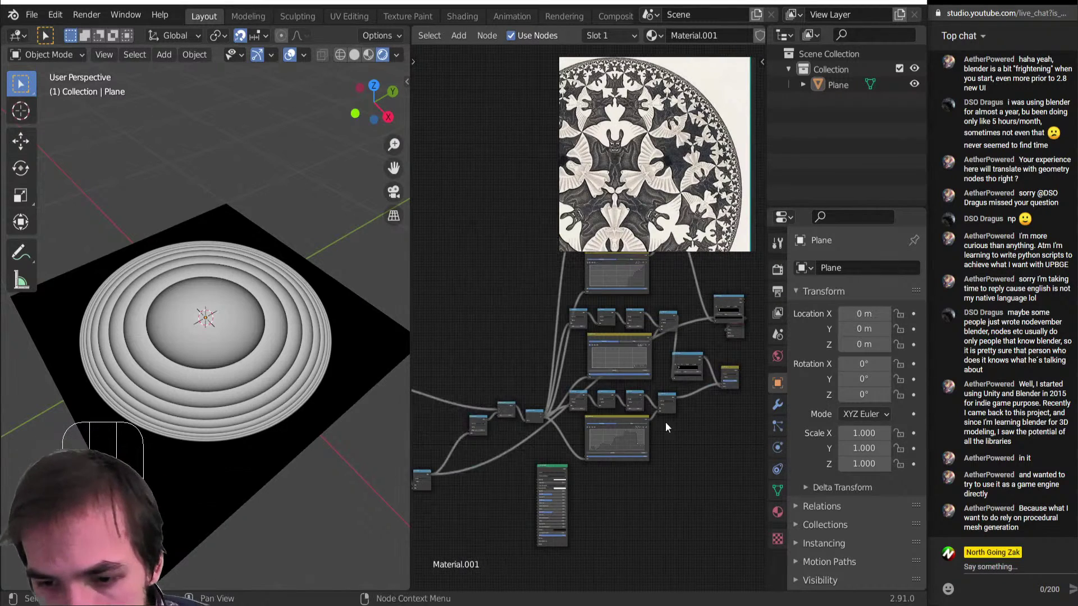
pyautogui.keyDown('shift'); pyautogui.scroll(2, 579, 412); pyautogui.keyUp('shift')
pyautogui.keyDown('shift'); pyautogui.scroll(-3, 580, 413); pyautogui.keyUp('shift')
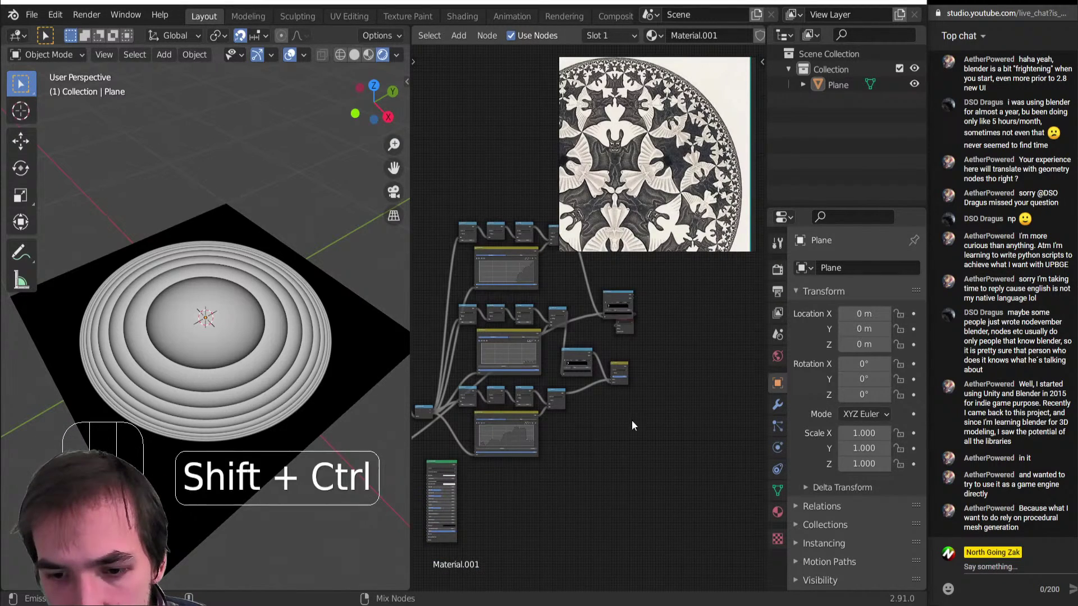
pyautogui.keyDown('ctrl'); pyautogui.keyDown('shift'); pyautogui.click(622, 371); pyautogui.keyUp('shift'); pyautogui.keyUp('ctrl')
pyautogui.scroll(2, 625, 381)
pyautogui.moveTo(336, 393)
pyautogui.mouseDown(button='middle')
pyautogui.moveTo(170, 447)
pyautogui.moveTo(348, 395)
pyautogui.mouseUp(button='middle')
pyautogui.moveTo(655, 343); pyautogui.dragTo(649, 381, button='middle')
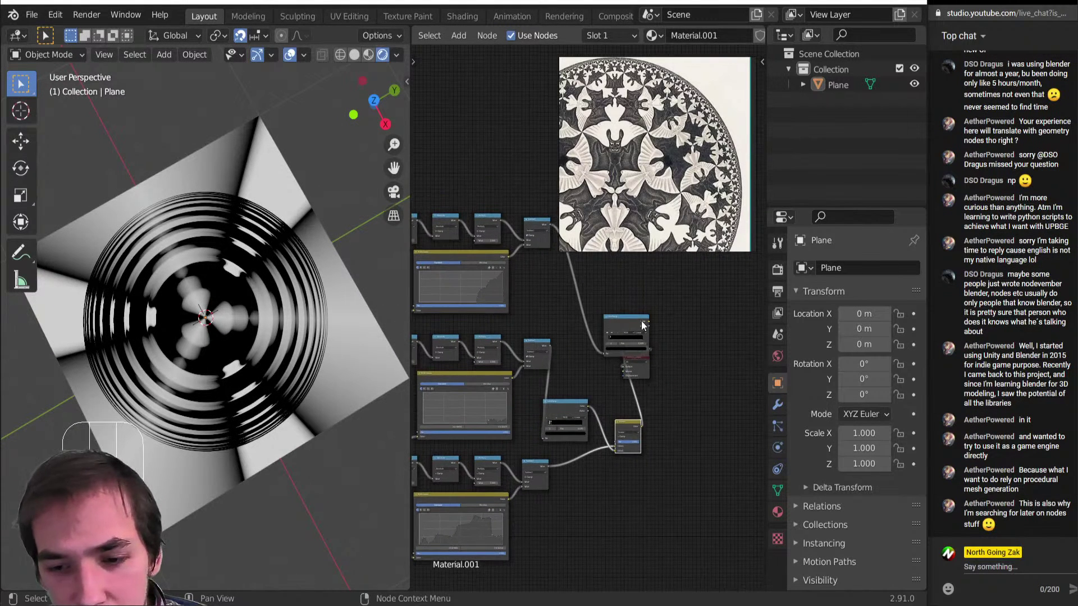
# Pull the upper ColorRamp away from the output nodes and place the viewer and Material Output nodes beyond the Mix node.
pyautogui.moveTo(626, 322); pyautogui.dragTo(578, 303)
pyautogui.moveTo(632, 328); pyautogui.dragTo(683, 405)
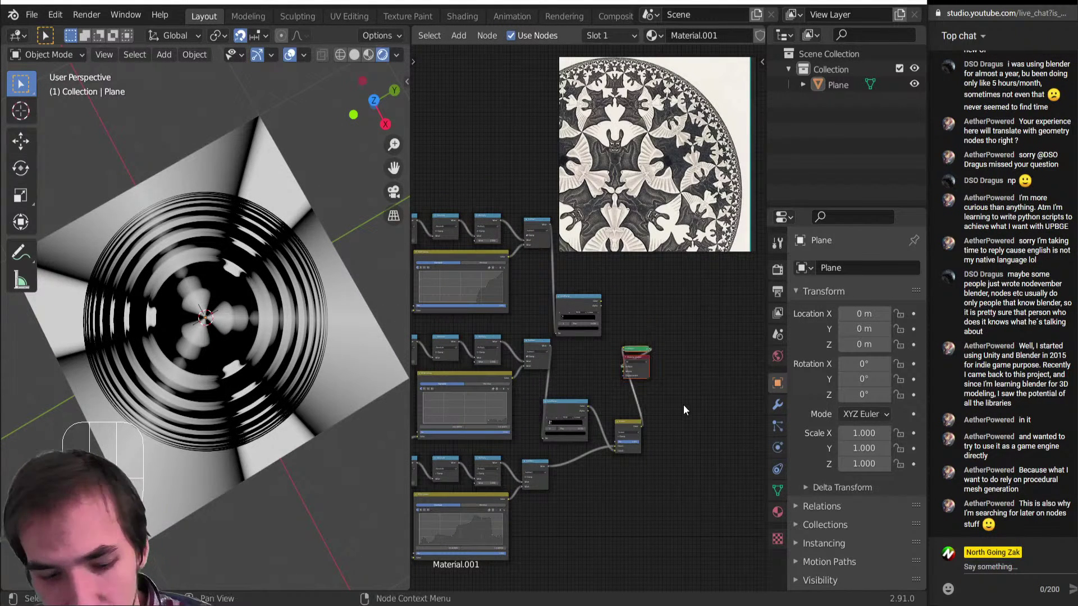
pyautogui.press('g')
pyautogui.click(736, 451)
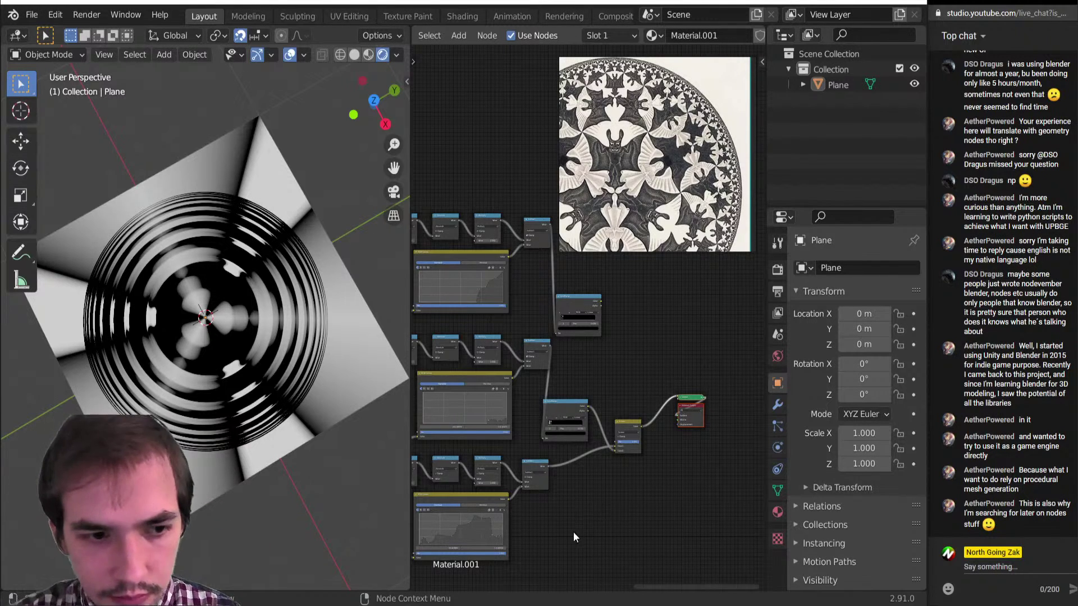
# Add a Texture Coordinate node below Combine XYZ and feed its UV output into Separate XYZ's Vector input.
pyautogui.moveTo(522, 471); pyautogui.dragTo(659, 404, button='middle')
pyautogui.moveTo(528, 418); pyautogui.dragTo(584, 399, button='middle')
pyautogui.moveTo(494, 487); pyautogui.dragTo(542, 441, button='middle')
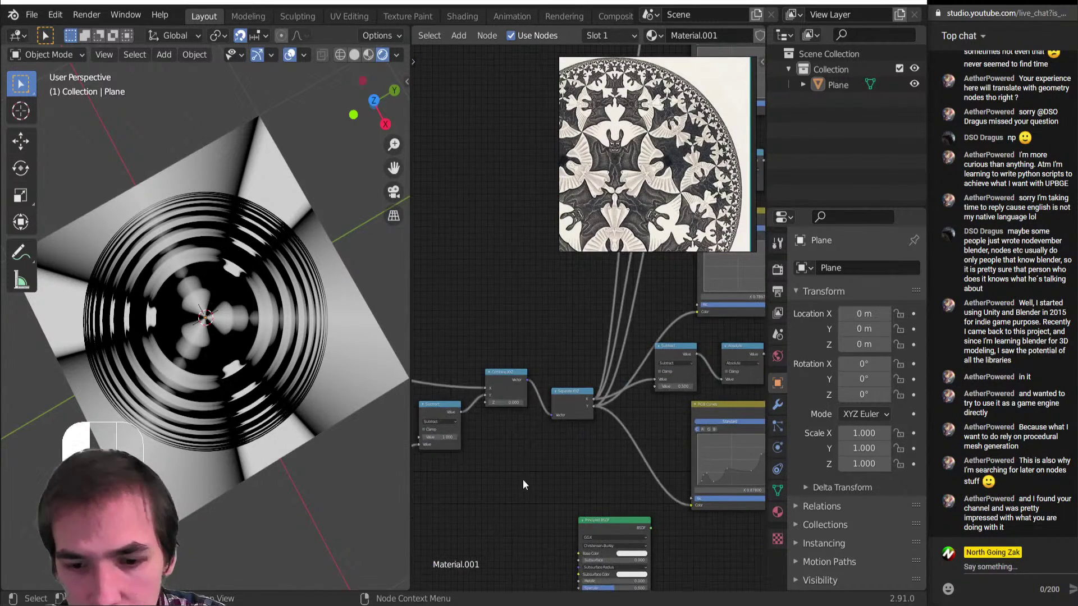
pyautogui.hotkey('shift', 'a')
pyautogui.press('i')
pyautogui.press('x')
pyautogui.click(479, 448)
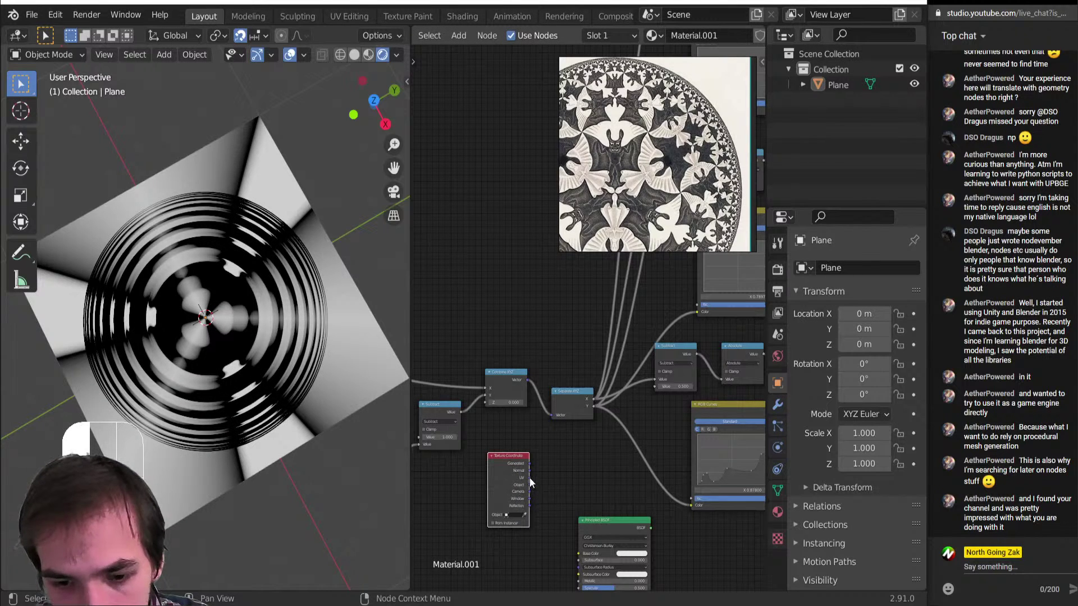
pyautogui.moveTo(529, 478); pyautogui.dragTo(553, 416)
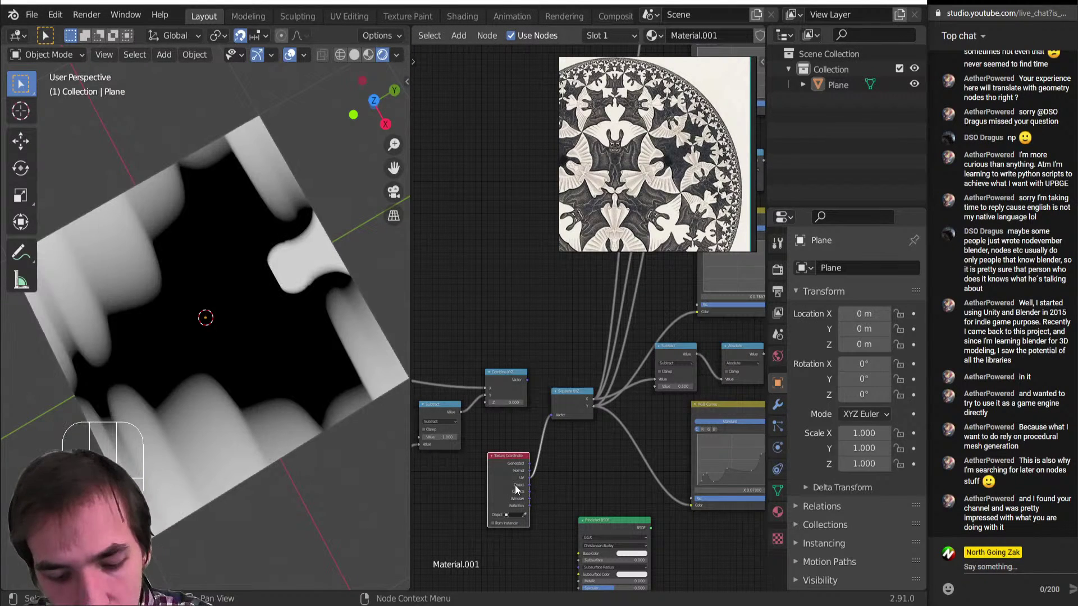
# Hide the unused sockets of the new Texture Coordinate node.
pyautogui.hotkey('ctrl', 'h')
pyautogui.moveTo(551, 453); pyautogui.dragTo(650, 461, button='middle')
pyautogui.scroll(-5, 650, 461)
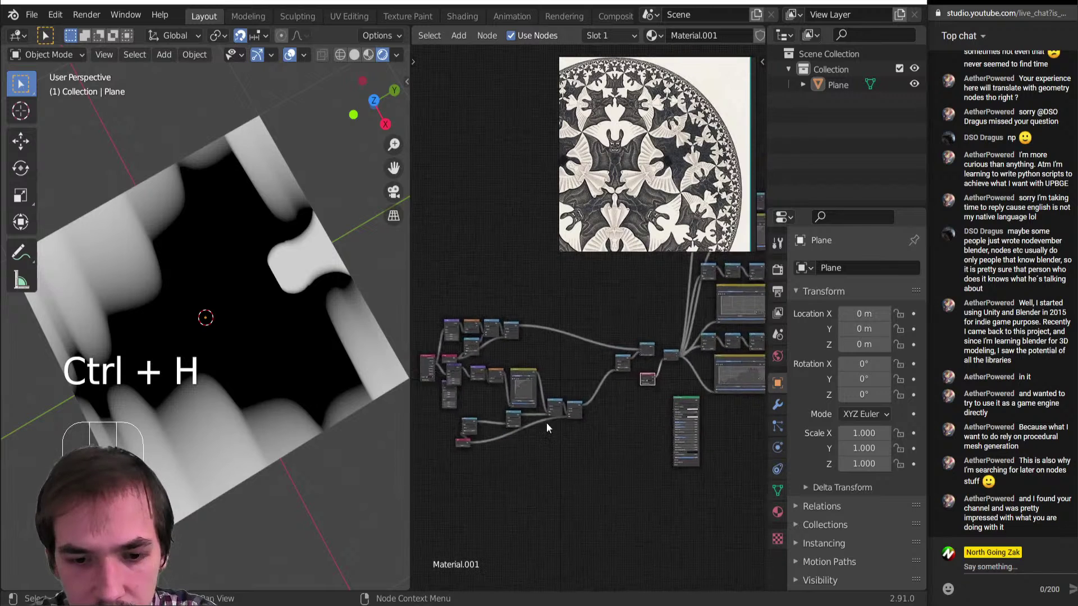
pyautogui.hotkey('ctrl', 'h')
# Inspect the single bat figure on the plane, and reconnect Combine XYZ's Vector output to Separate XYZ in place of the UV coordinates.
pyautogui.scroll(4, 661, 435)
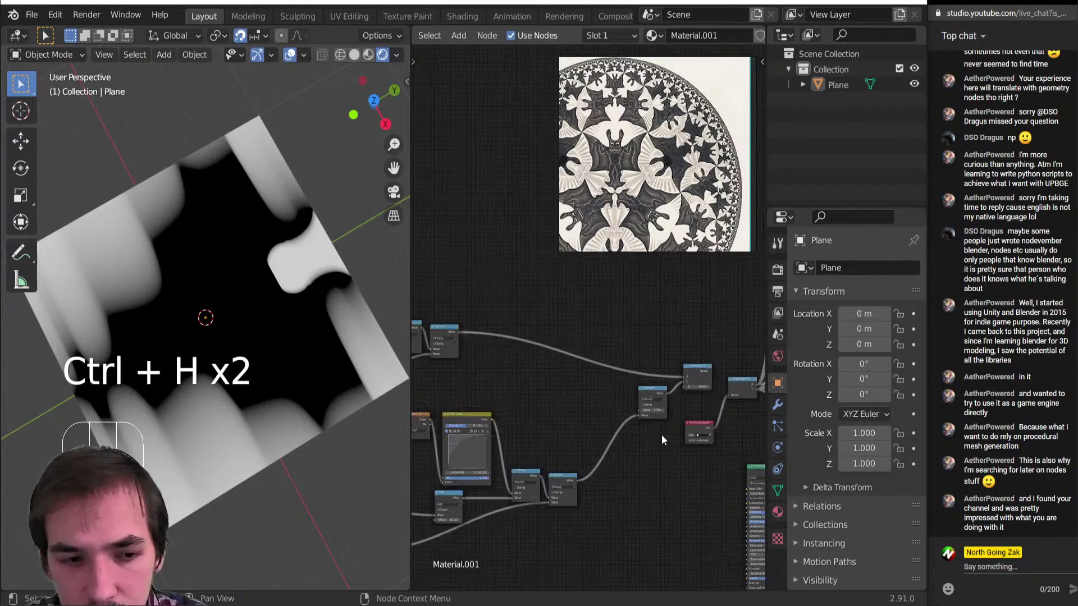
pyautogui.scroll(3, 584, 422)
pyautogui.moveTo(277, 360); pyautogui.dragTo(380, 370, button='middle')
pyautogui.scroll(3, 598, 414)
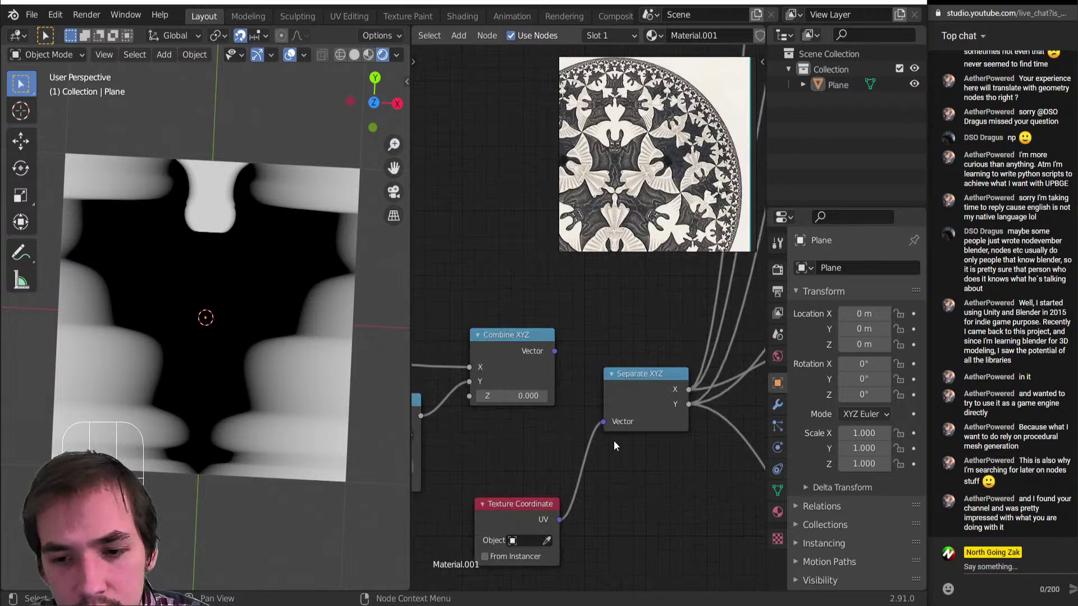
pyautogui.scroll(-5, 615, 447)
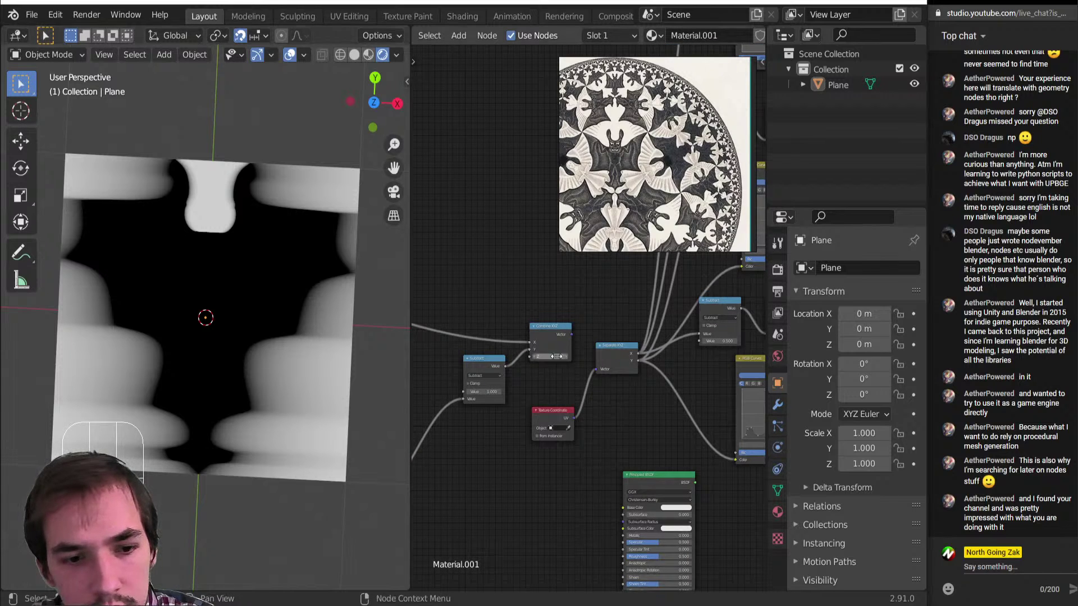
pyautogui.scroll(3, 563, 337)
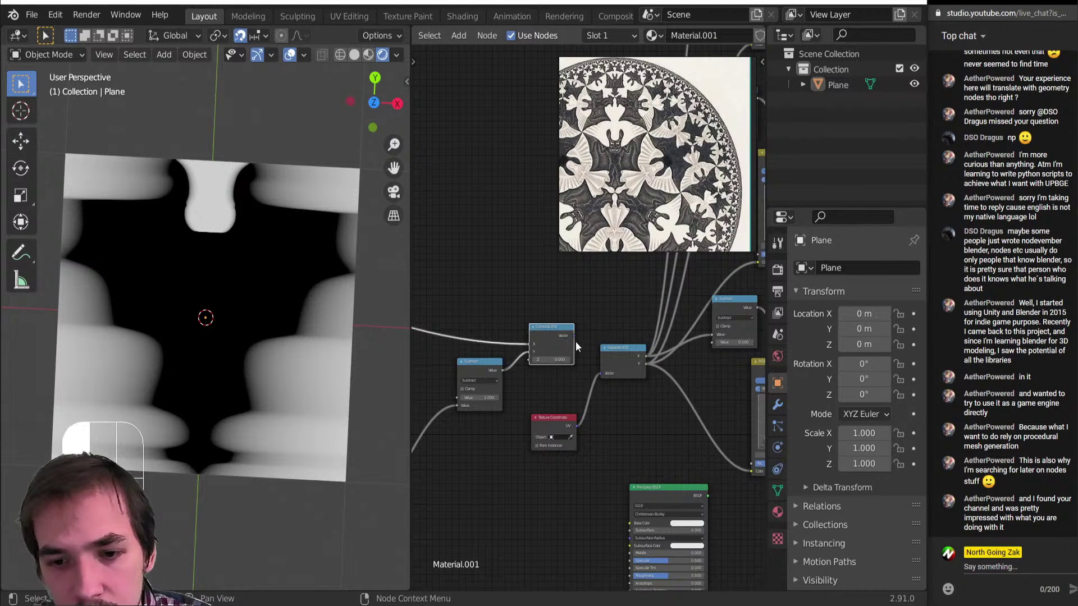
pyautogui.moveTo(599, 372); pyautogui.dragTo(600, 371)
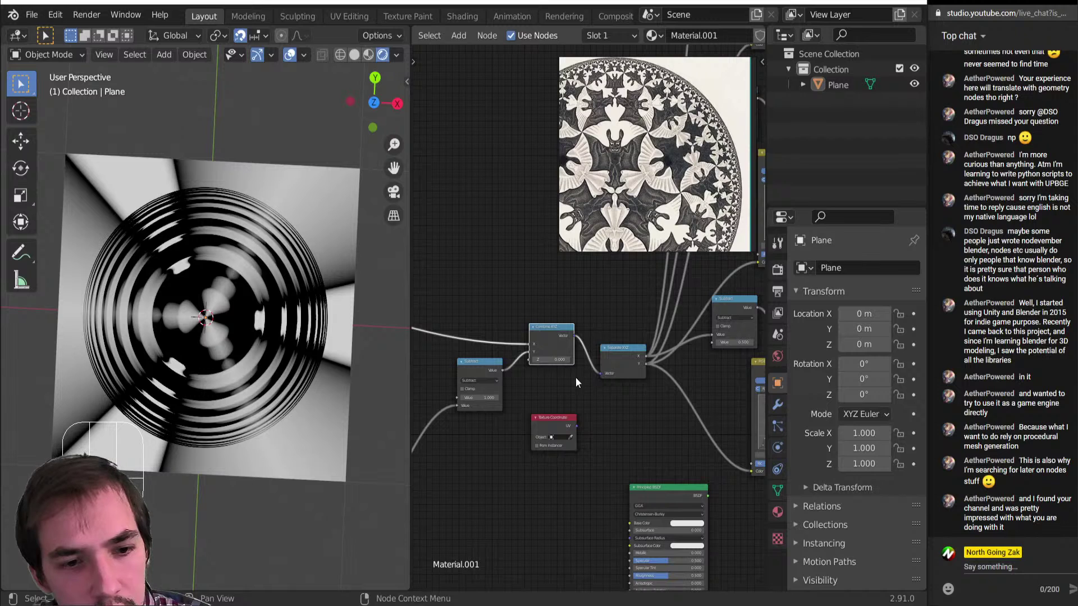
# Lower the duplicated Value node's number that controls the concentric rings of the bat pattern.
pyautogui.scroll(-3, 511, 396)
pyautogui.moveTo(512, 398); pyautogui.dragTo(724, 301, button='middle')
pyautogui.moveTo(611, 378); pyautogui.dragTo(732, 368, button='middle')
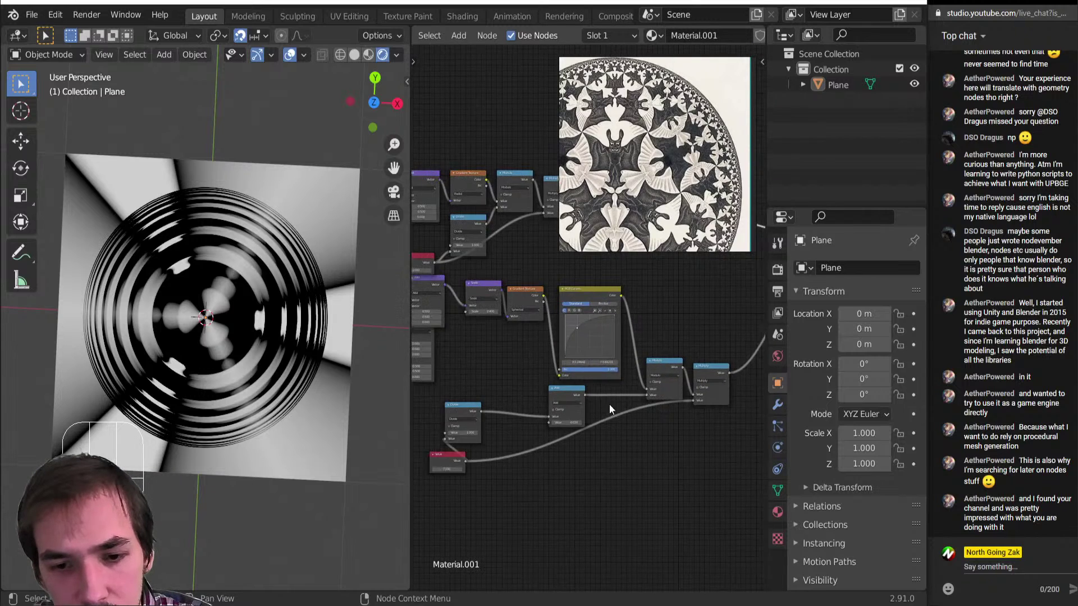
pyautogui.moveTo(609, 404); pyautogui.dragTo(686, 375, button='middle')
pyautogui.scroll(4, 608, 381)
pyautogui.moveTo(608, 381); pyautogui.dragTo(465, 383, button='middle')
pyautogui.moveTo(566, 382); pyautogui.dragTo(703, 332, button='middle')
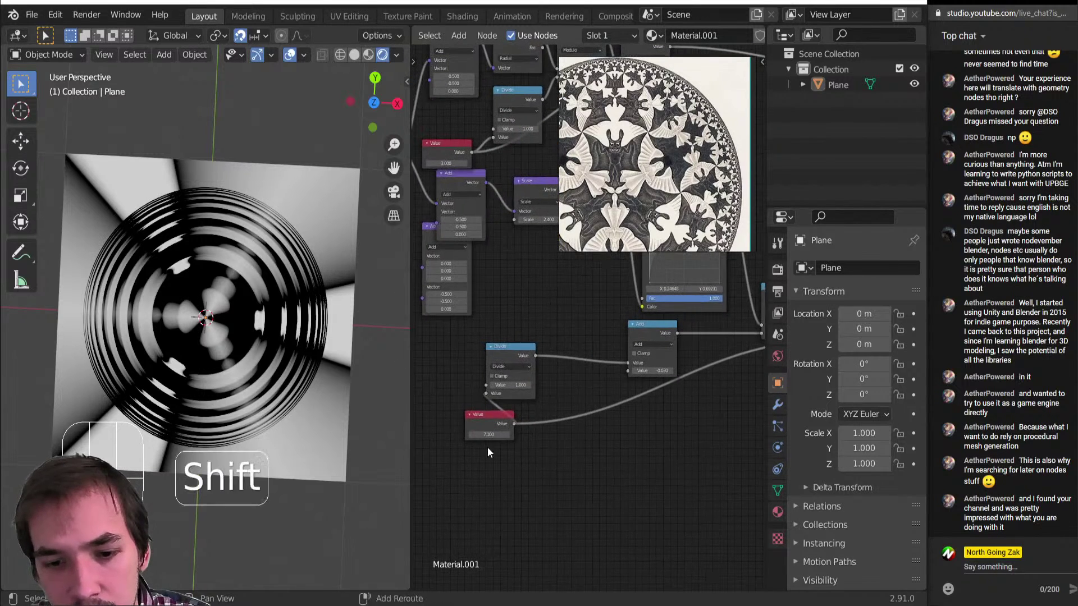
pyautogui.moveTo(491, 435)
pyautogui.keyDown('shift'); pyautogui.mouseDown()
pyautogui.moveTo(525, 435)
pyautogui.moveTo(480, 435)
pyautogui.moveTo(491, 434)
pyautogui.mouseUp(); pyautogui.keyUp('shift')
pyautogui.moveTo(315, 427); pyautogui.dragTo(276, 396, button='middle')
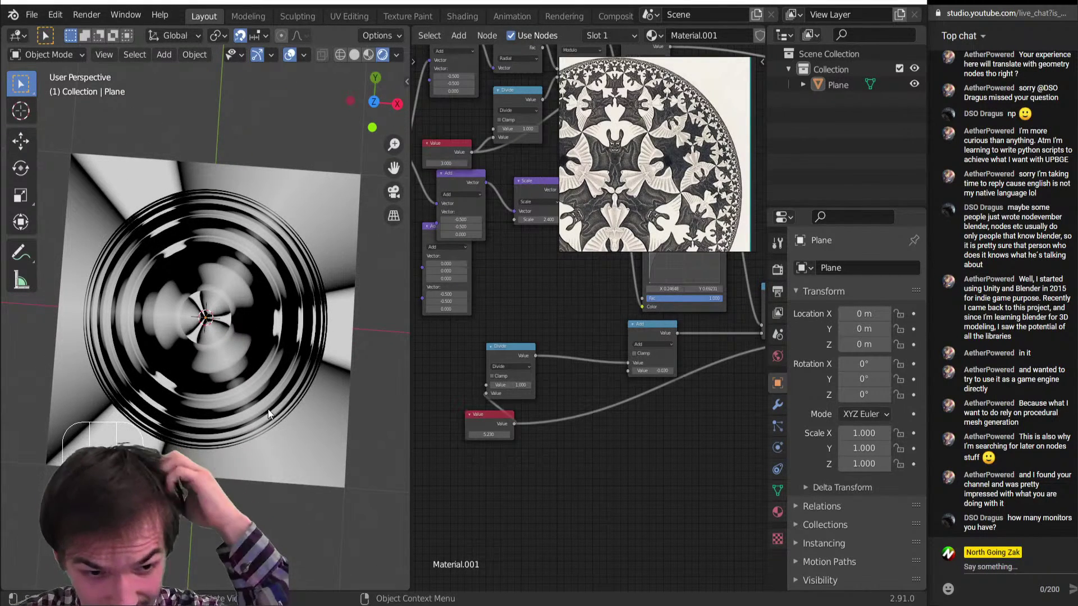
# Preview the RGB Curves output of the spherical gradient branch on the plane.
pyautogui.scroll(-4, 464, 413)
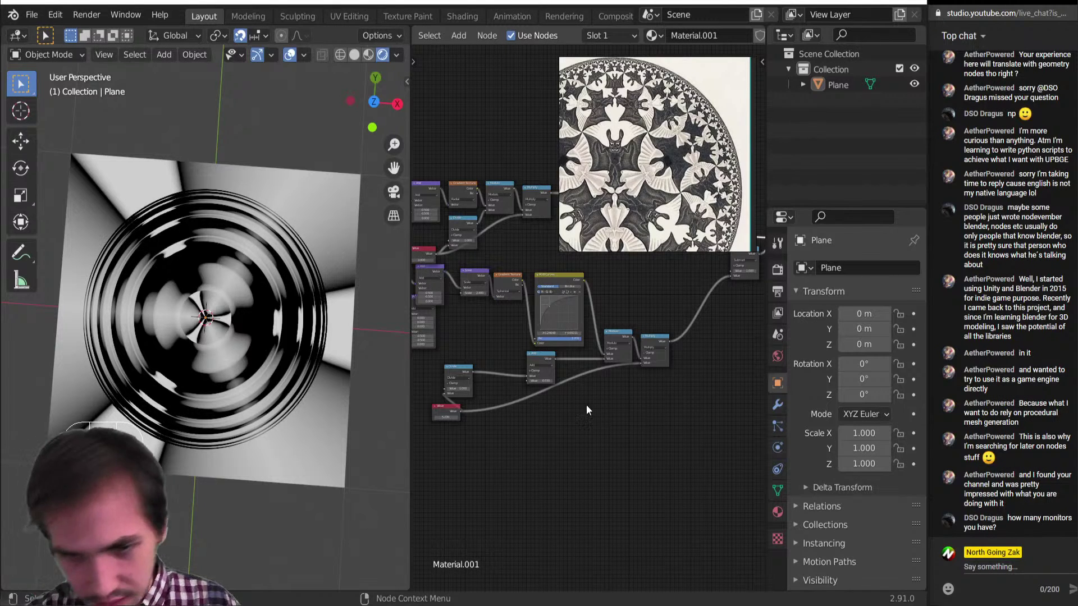
pyautogui.keyDown('ctrl'); pyautogui.keyDown('shift'); pyautogui.click(506, 275); pyautogui.keyUp('shift'); pyautogui.keyUp('ctrl')
pyautogui.moveTo(599, 326); pyautogui.dragTo(558, 421, button='middle')
pyautogui.click(567, 379)
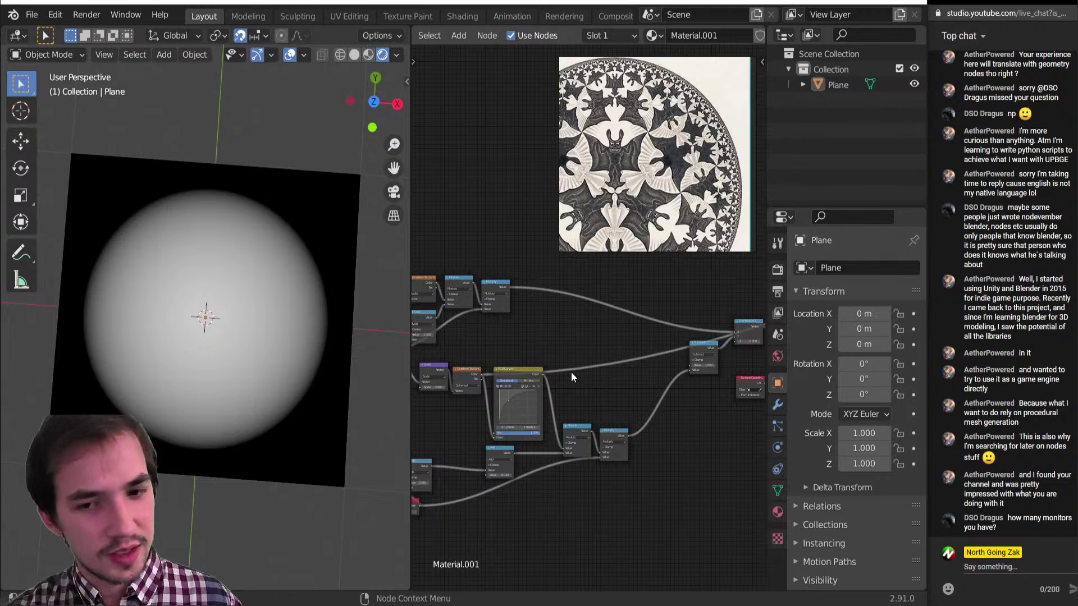
# Insert a Math node after the RGB Curves node on the preview link and set its operation to Sign.
pyautogui.hotkey('shift', 'a')
pyautogui.moveTo(514, 530)
pyautogui.click(623, 296)
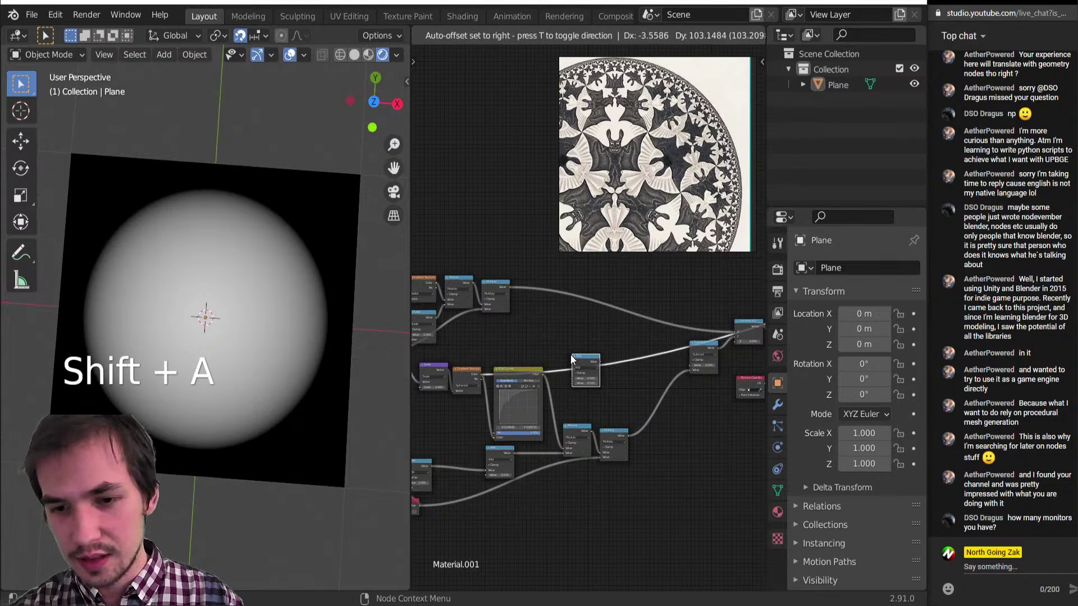
pyautogui.click(594, 390)
pyautogui.scroll(2, 594, 390)
pyautogui.click(584, 406)
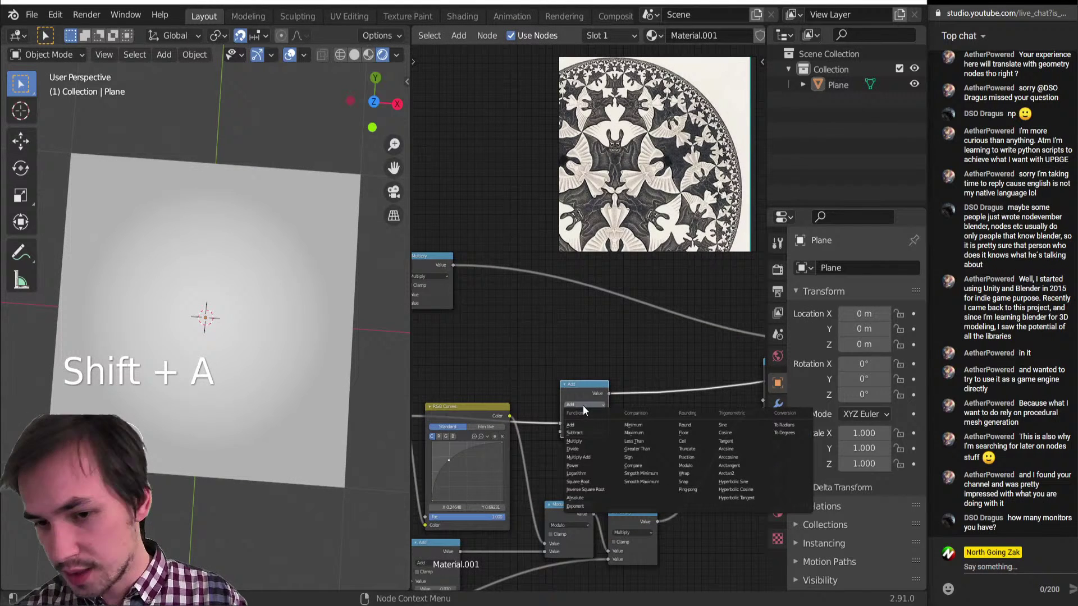
pyautogui.click(638, 458)
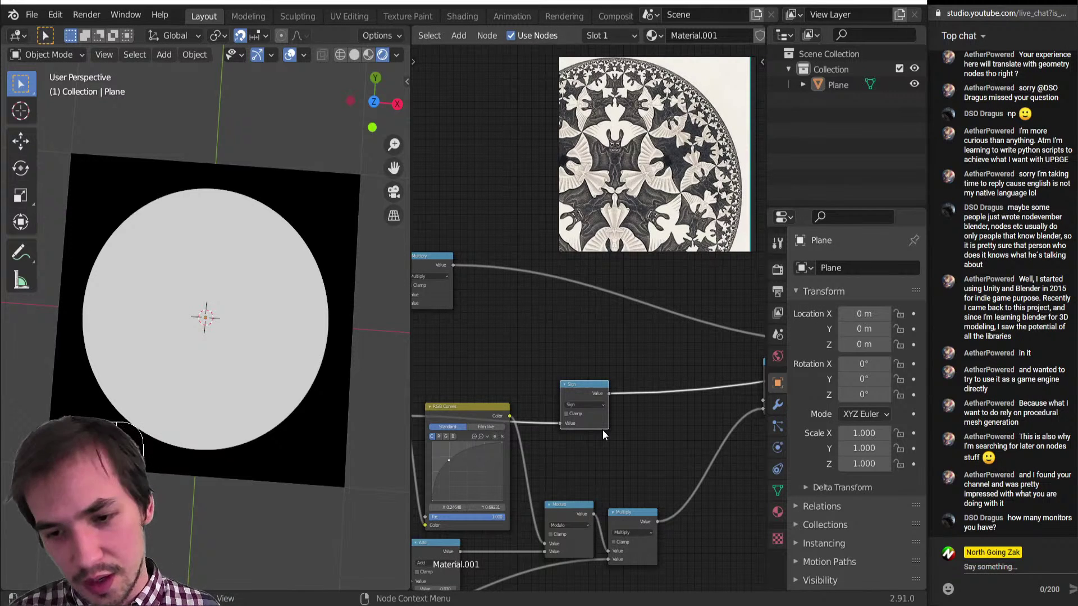
# Move the Sign node below the node network, add a reroute on its output link and place it toward the material output.
pyautogui.scroll(-6, 598, 413)
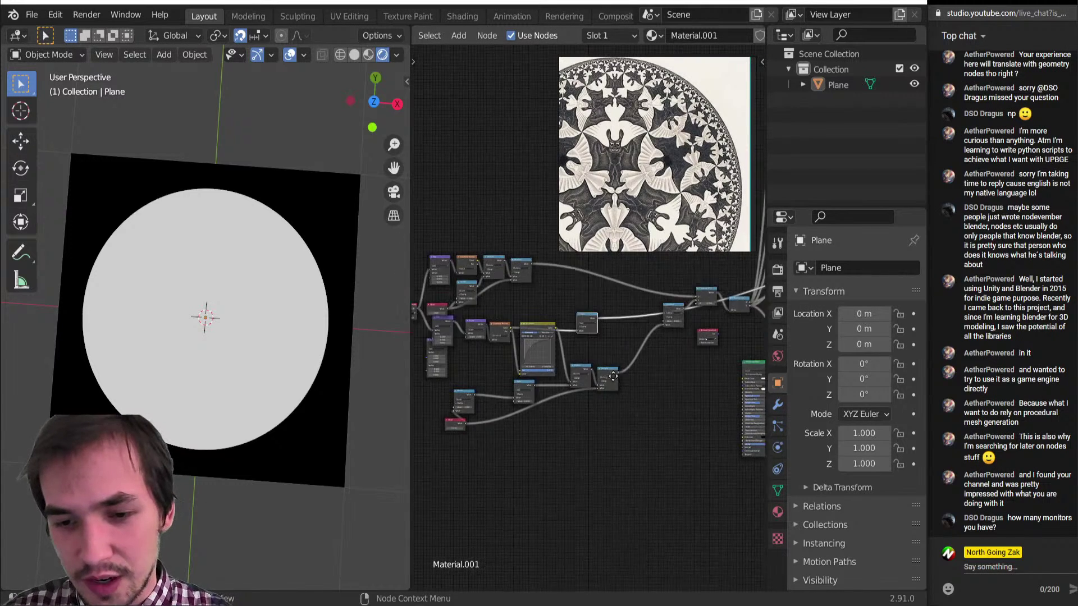
pyautogui.press('g')
pyautogui.click(616, 471)
pyautogui.scroll(5, 562, 426)
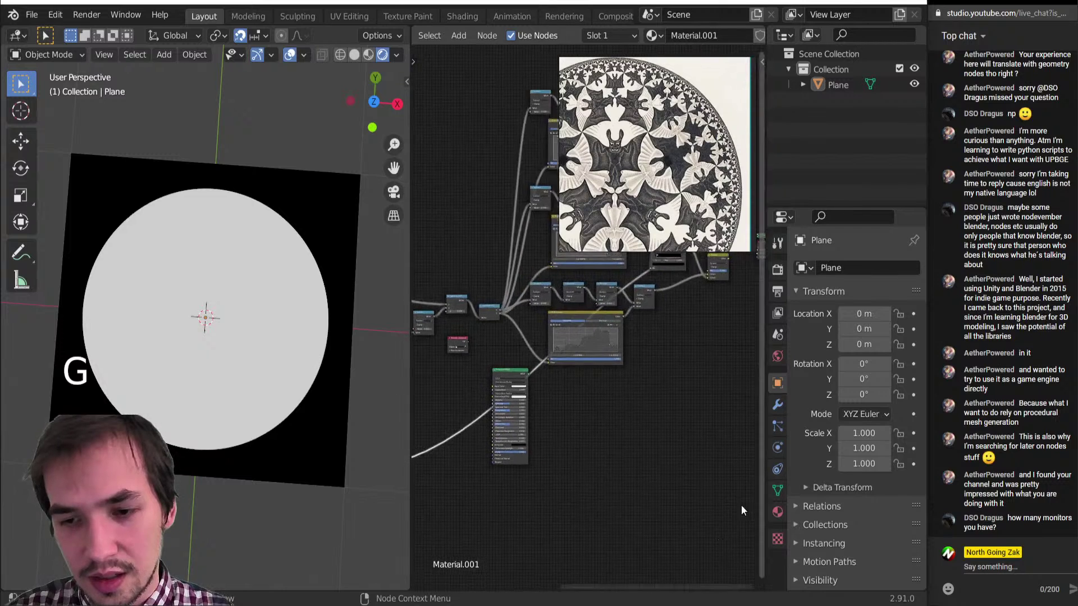
pyautogui.moveTo(550, 417); pyautogui.dragTo(593, 444, button='middle')
pyautogui.keyDown('shift'); pyautogui.moveTo(537, 425); pyautogui.dragTo(564, 468, button='right'); pyautogui.keyUp('shift')
pyautogui.press('g')
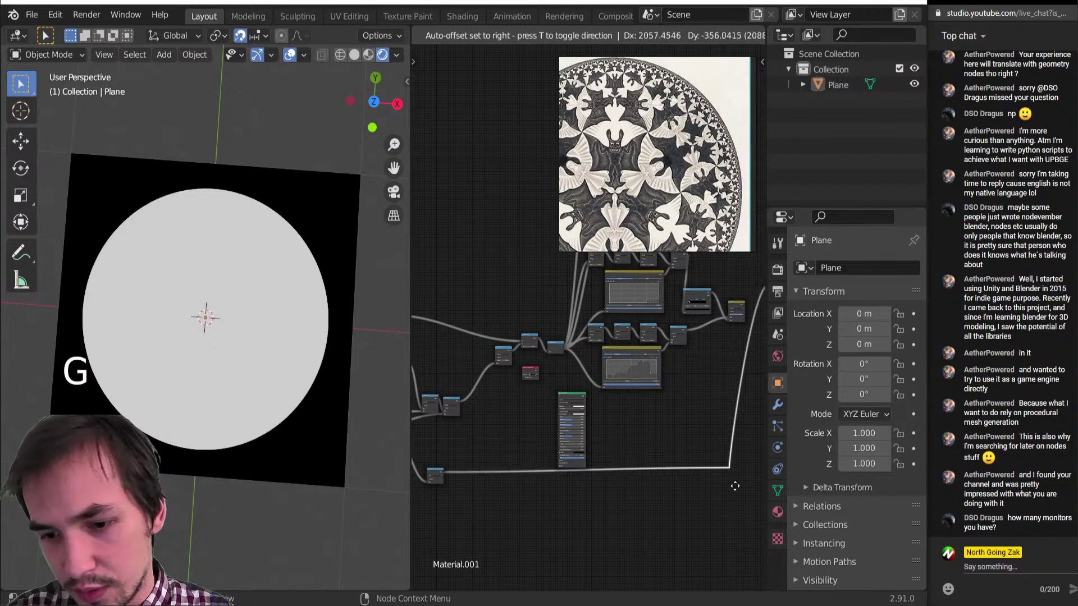
pyautogui.click(688, 480)
pyautogui.scroll(8, 619, 468)
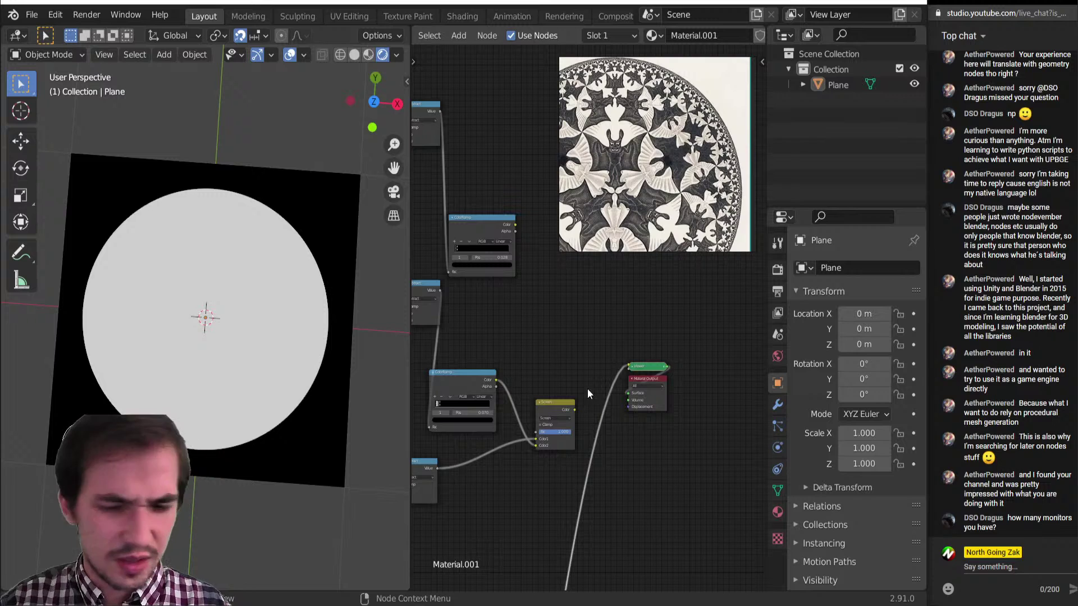
# Preview the Screen node's result and insert a MixRGB node between it and the Viewer.
pyautogui.keyDown('ctrl'); pyautogui.keyDown('shift'); pyautogui.click(556, 403); pyautogui.keyUp('shift'); pyautogui.keyUp('ctrl')
pyautogui.hotkey('shift', 'a')
pyautogui.moveTo(597, 400)
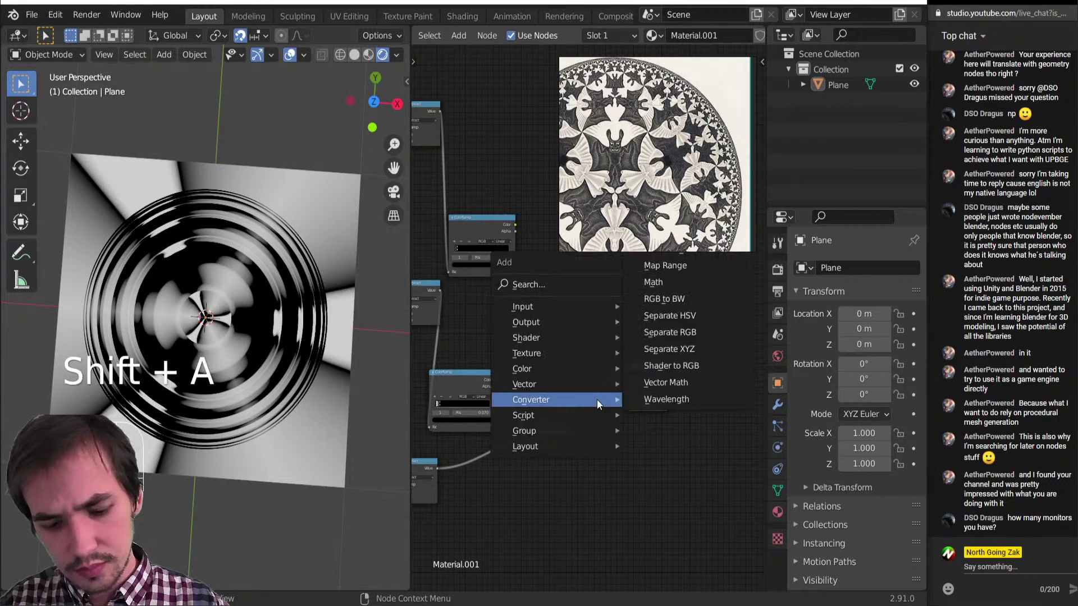
pyautogui.moveTo(599, 369)
pyautogui.click(651, 355)
pyautogui.click(597, 387)
# Connect the rerouted Sign output to the Fac input of the new Mix node.
pyautogui.moveTo(601, 433); pyautogui.dragTo(649, 342, button='middle')
pyautogui.scroll(-10, 649, 342)
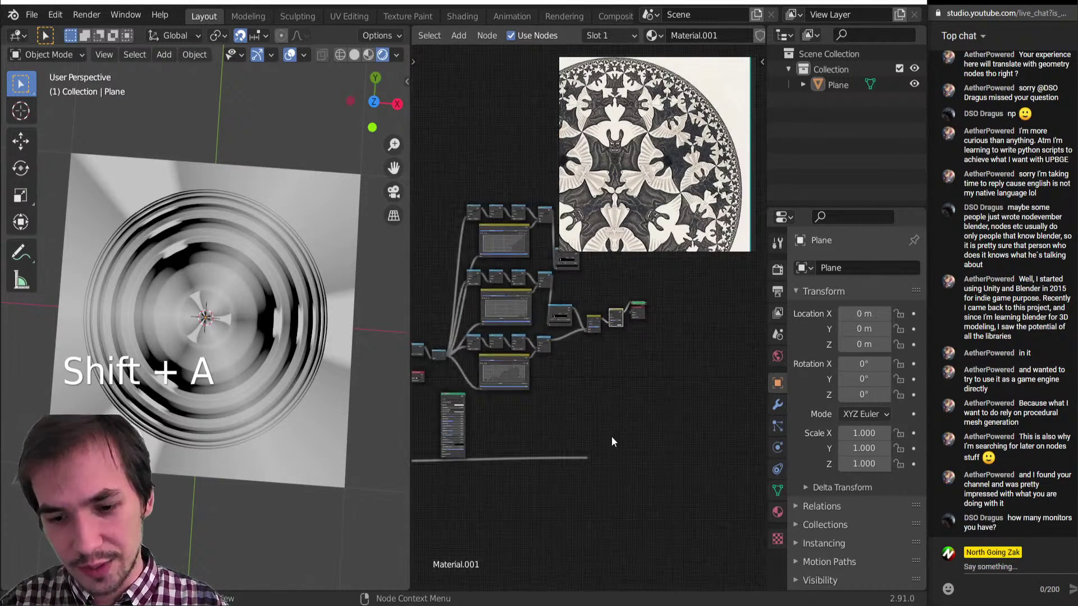
pyautogui.scroll(2, 612, 442)
pyautogui.moveTo(588, 523); pyautogui.dragTo(621, 331)
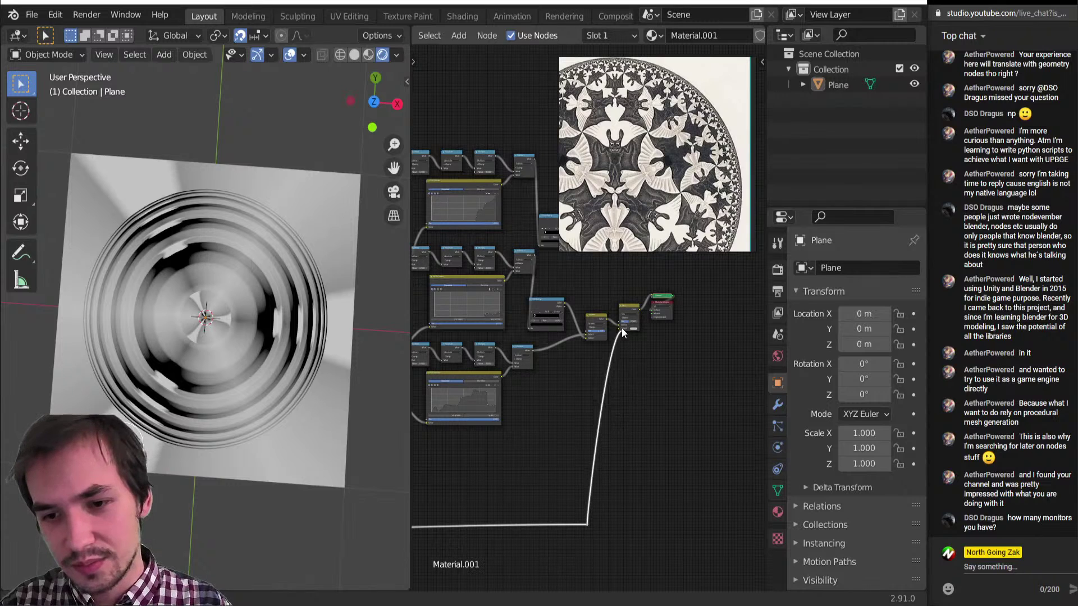
pyautogui.scroll(3, 623, 335)
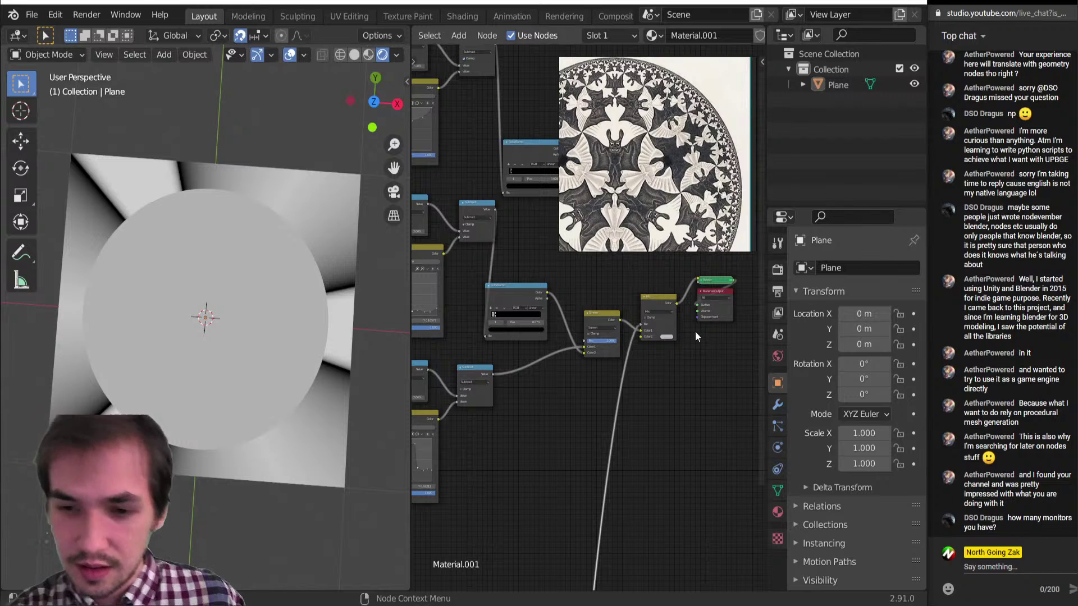
# Set the Mix node's Color2 to pure white.
pyautogui.click(667, 336)
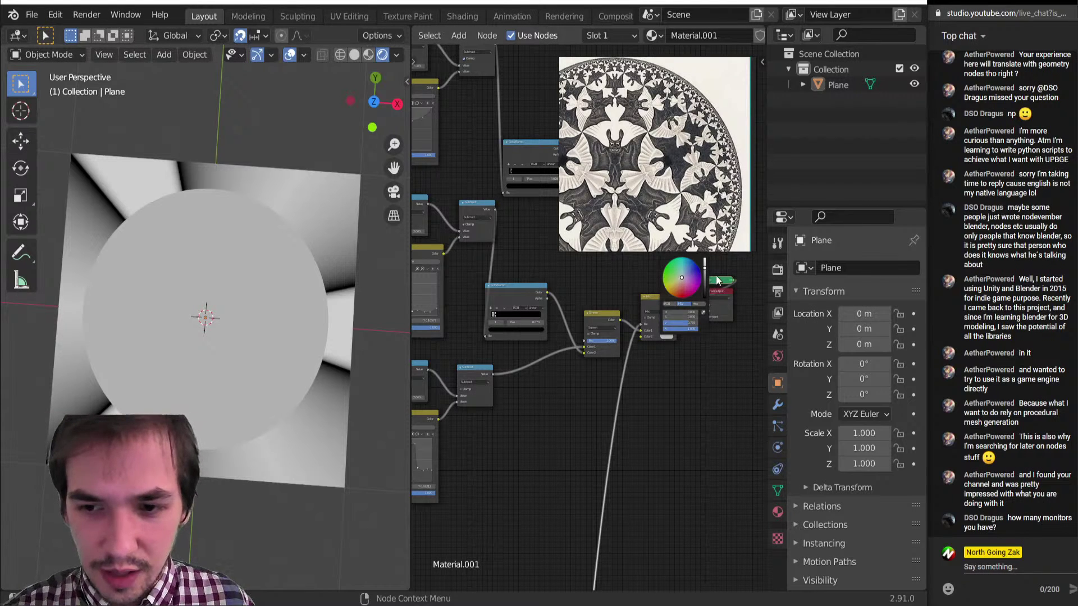
pyautogui.moveTo(705, 268); pyautogui.dragTo(705, 257)
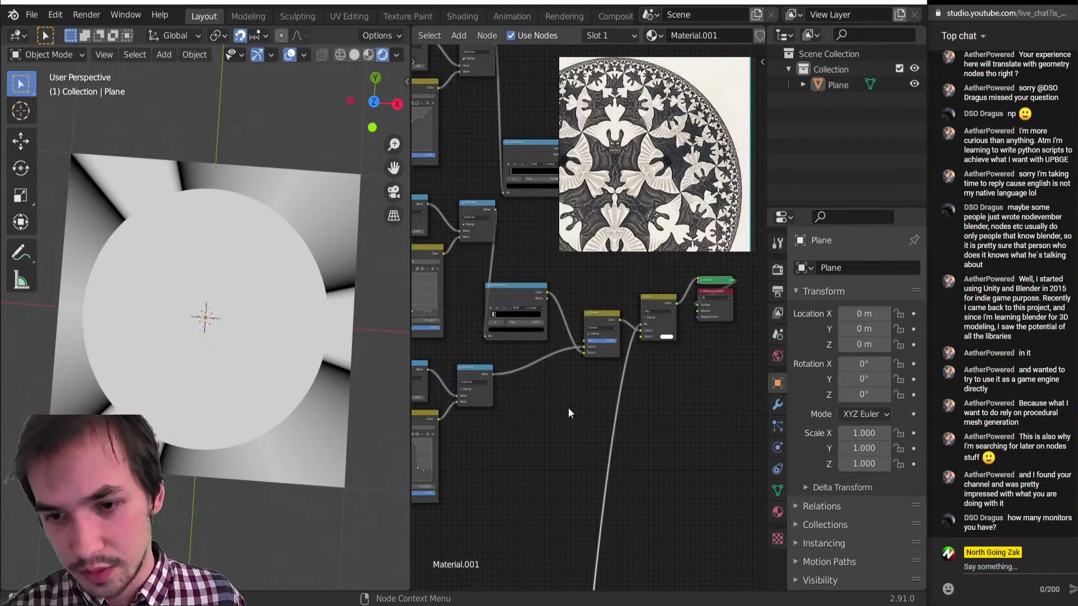
pyautogui.scroll(4, 655, 344)
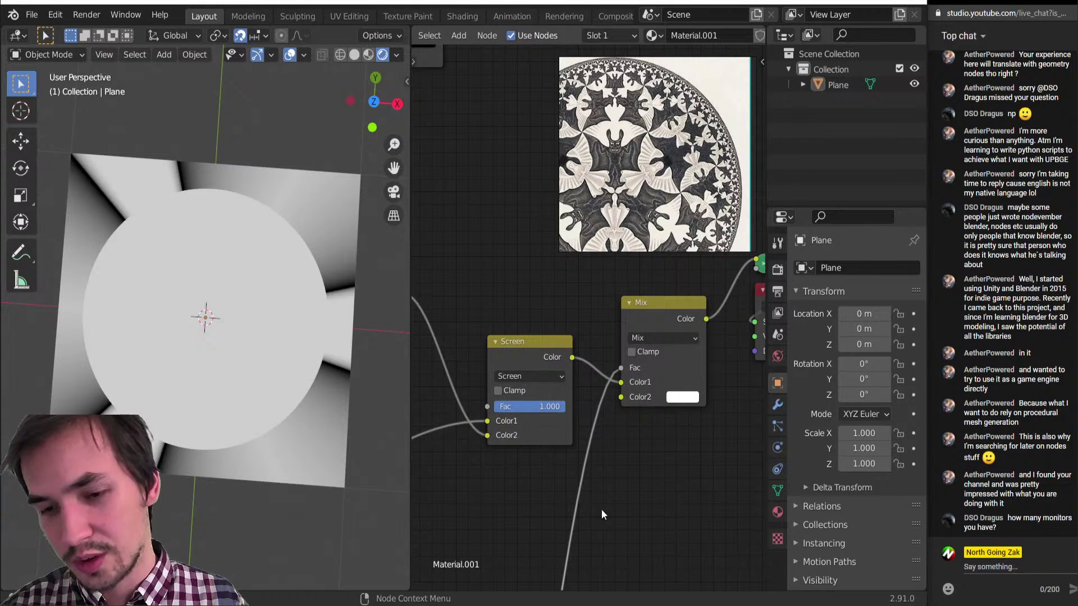
pyautogui.scroll(-12, 601, 510)
pyautogui.moveTo(599, 478); pyautogui.dragTo(565, 454, button='middle')
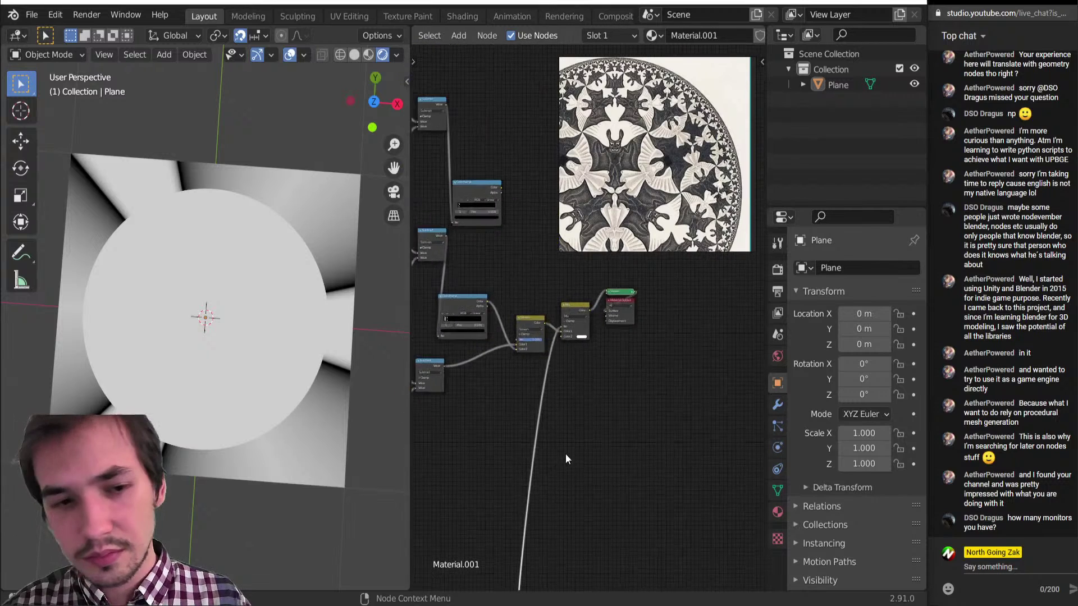
pyautogui.scroll(5, 576, 391)
pyautogui.click(578, 372)
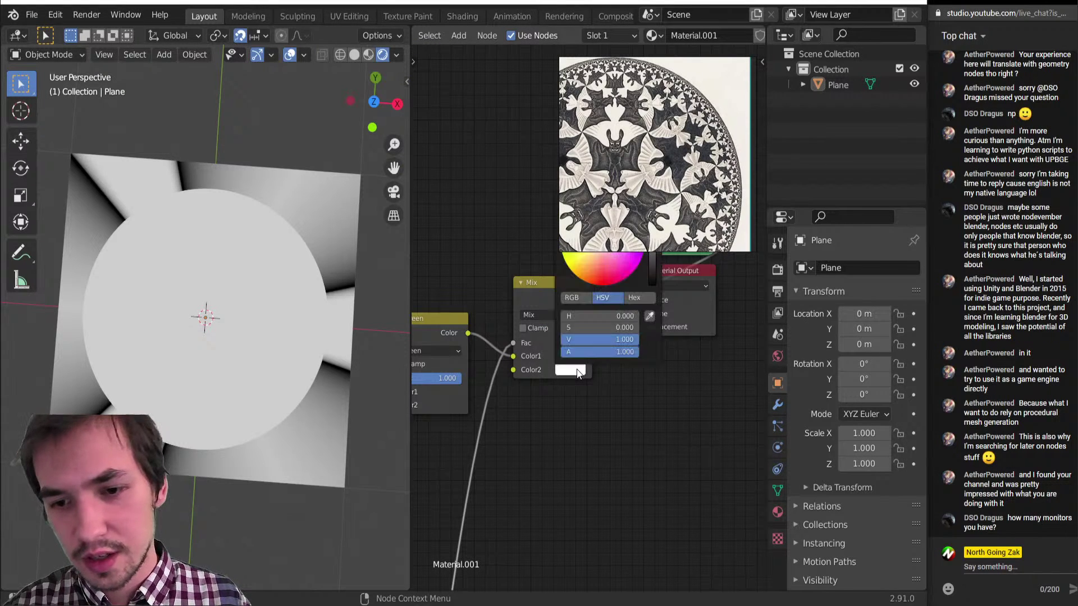
pyautogui.scroll(-4, 584, 410)
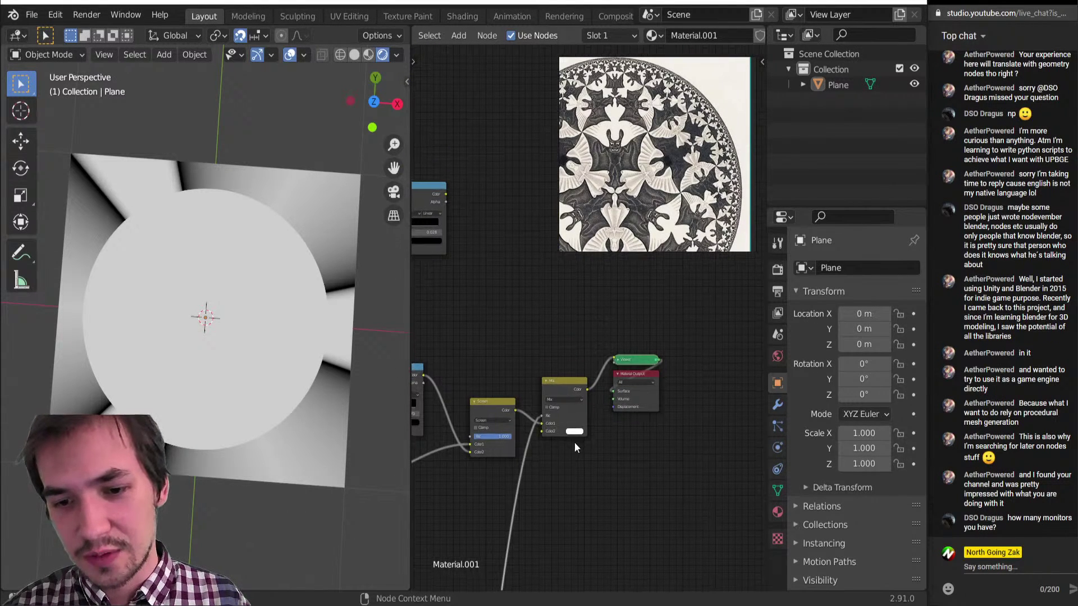
pyautogui.click(575, 432)
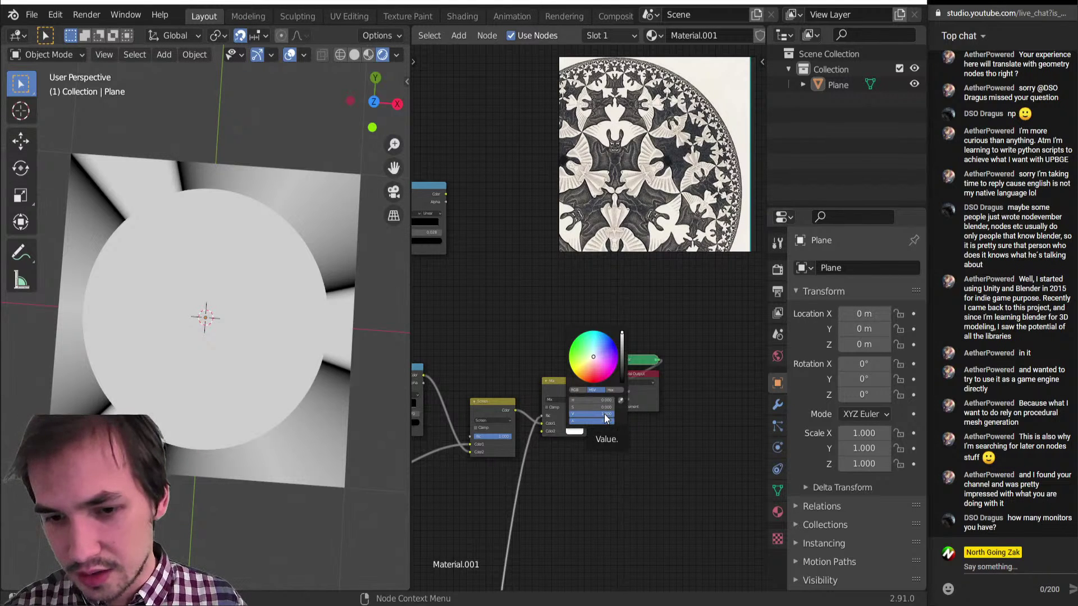
pyautogui.scroll(4, 578, 402)
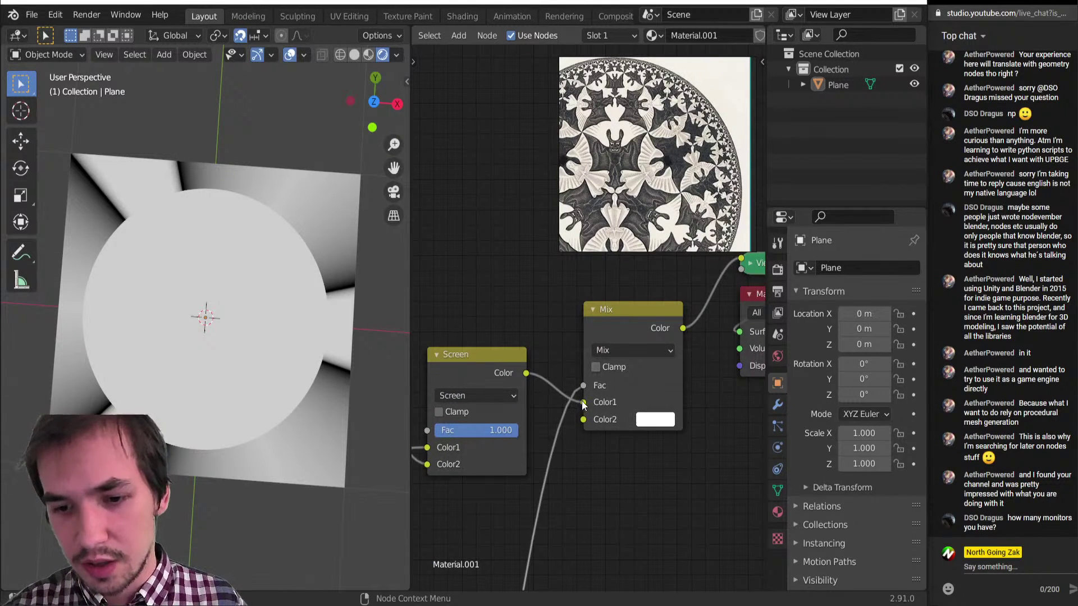
# Move the Screen link from the Mix node's Color1 to Color2, and set Color1 to pure white.
pyautogui.moveTo(582, 401); pyautogui.dragTo(582, 418)
pyautogui.click(672, 403)
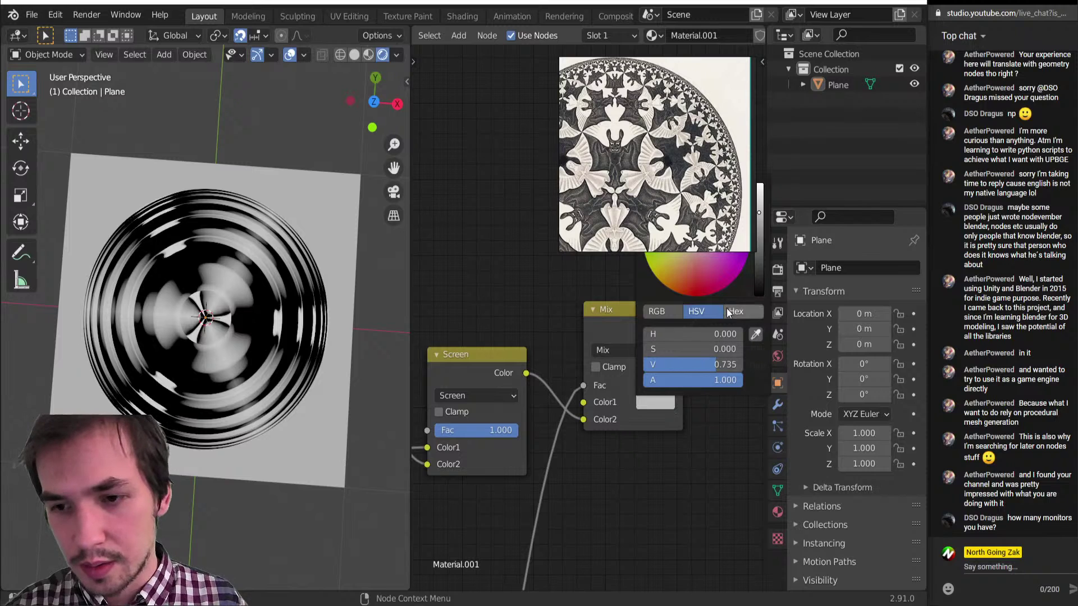
pyautogui.moveTo(760, 218); pyautogui.dragTo(759, 185)
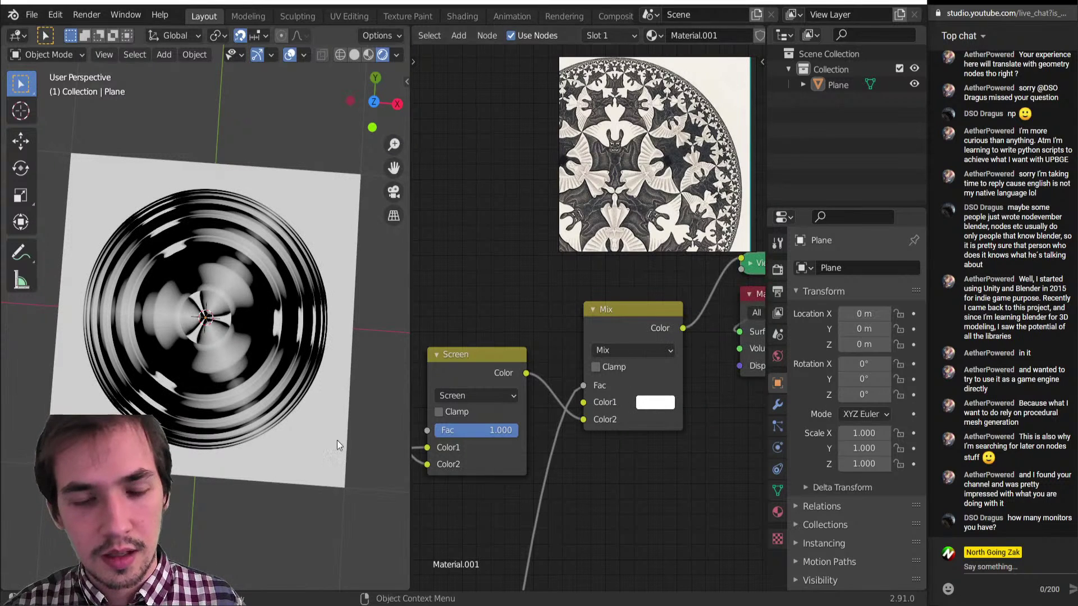
# Look over the bat shape's Math and RGB Curves nodes and compare them with the Escher reference image.
pyautogui.scroll(-3, 507, 484)
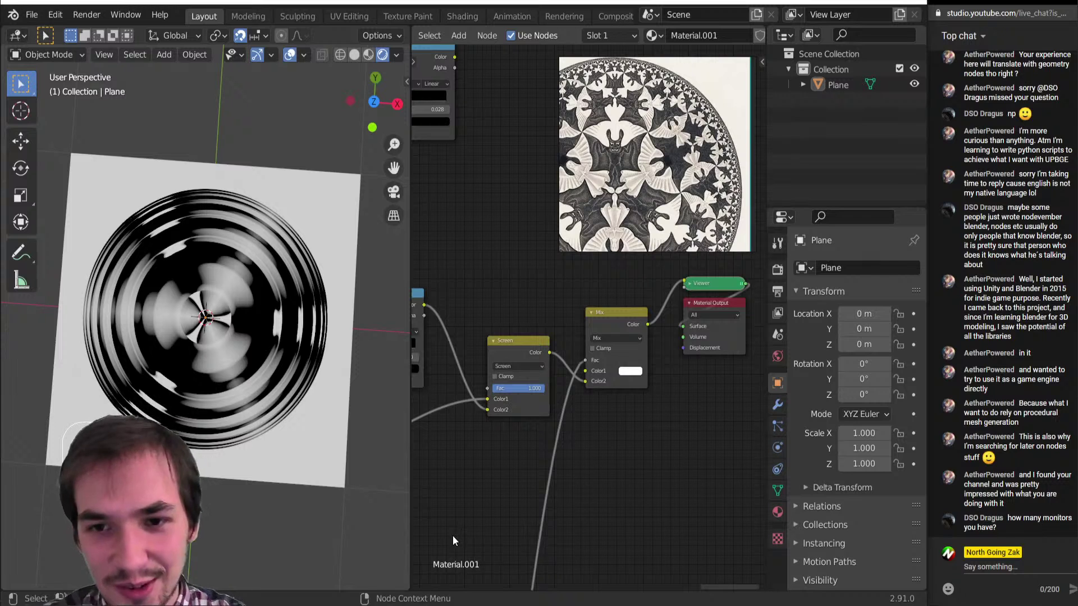
pyautogui.scroll(-2, 488, 470)
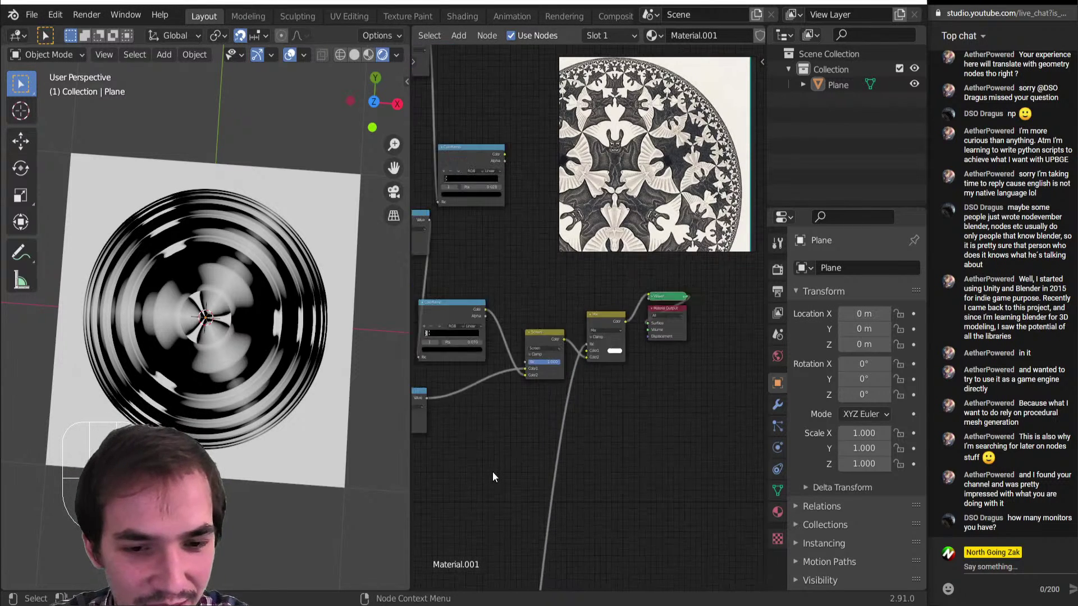
pyautogui.scroll(-5, 493, 472)
pyautogui.moveTo(430, 260); pyautogui.dragTo(604, 356, button='middle')
pyautogui.scroll(4, 575, 400)
pyautogui.moveTo(578, 398); pyautogui.dragTo(616, 261, button='middle')
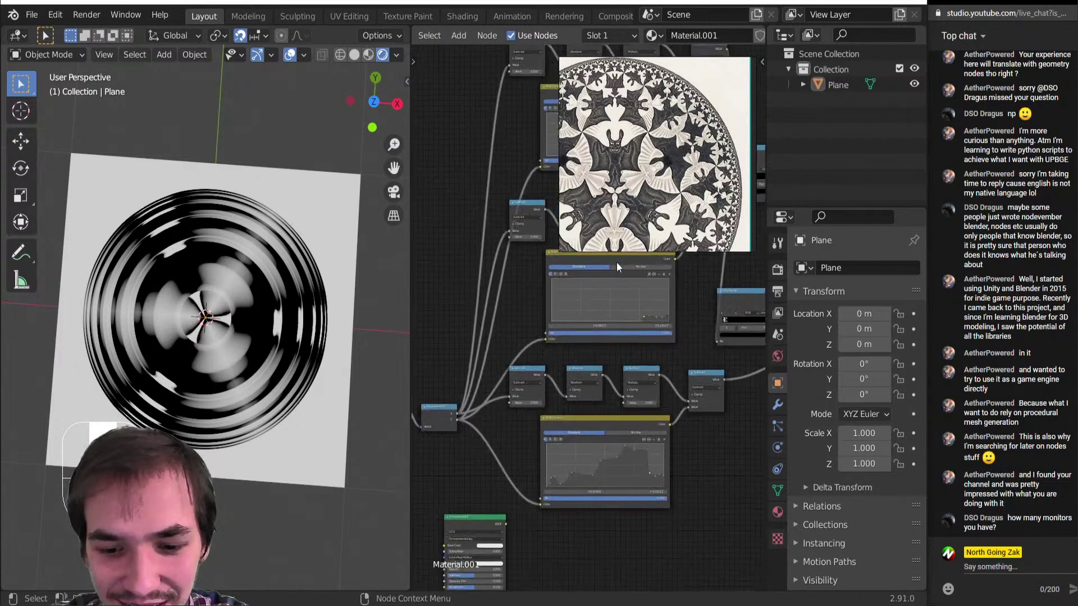
pyautogui.moveTo(567, 428); pyautogui.dragTo(557, 351, button='middle')
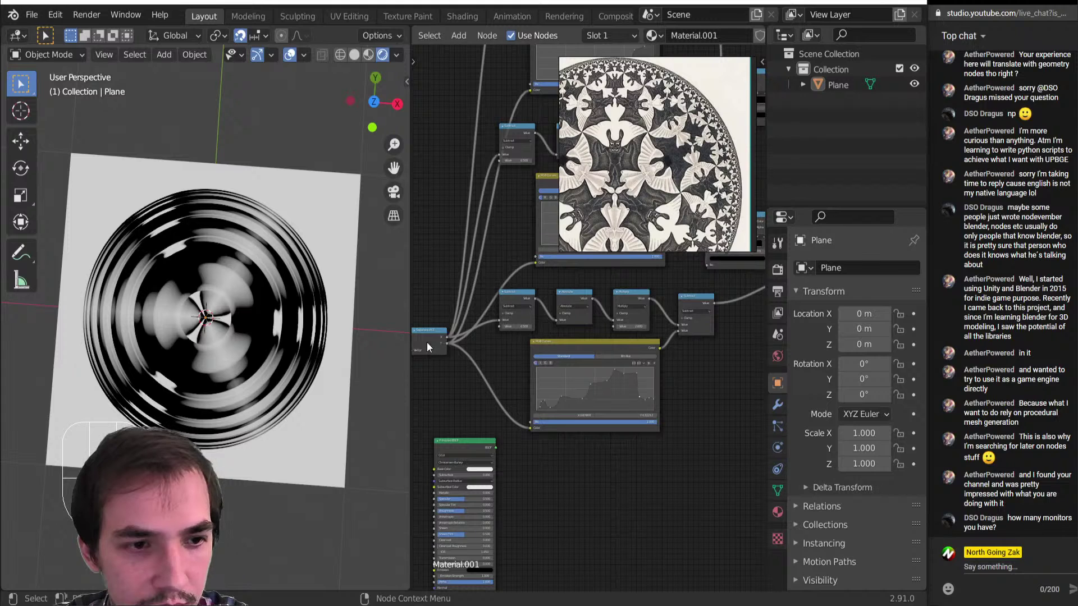
pyautogui.scroll(2, 663, 180)
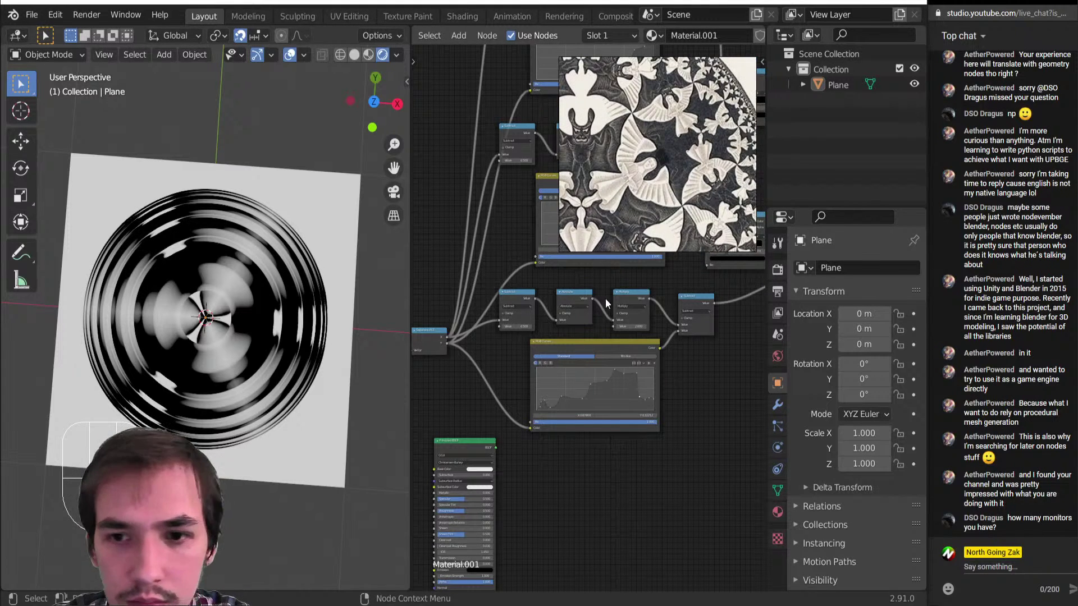
pyautogui.scroll(-2, 646, 236)
pyautogui.scroll(-2, 639, 200)
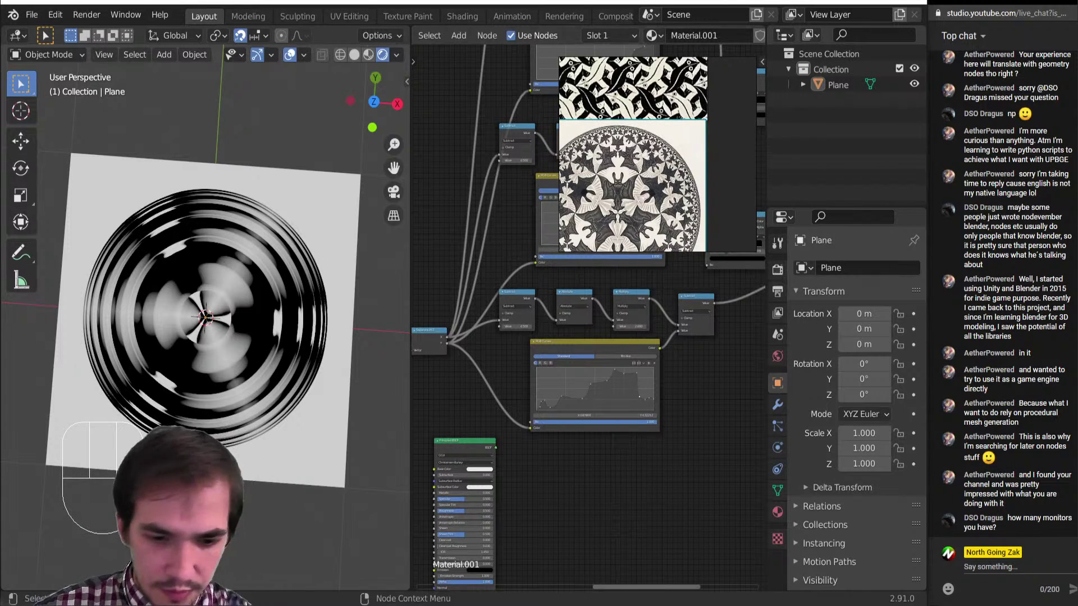
# Switch to OBS, unmute Audio Input Capture, and minimise the OBS window to return to Blender.
pyautogui.click(430, 605)
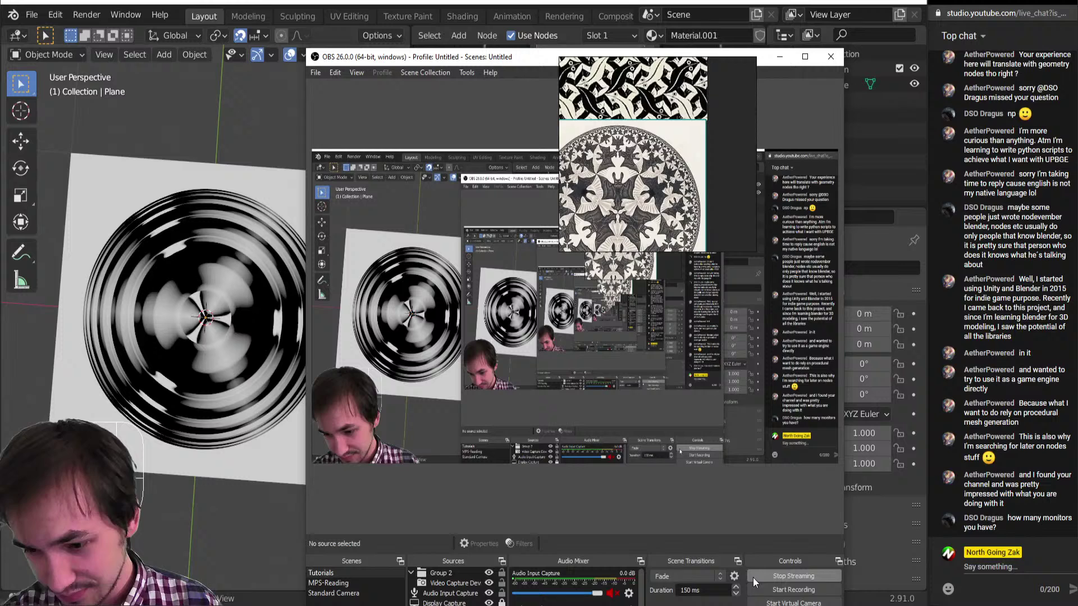
pyautogui.click(613, 593)
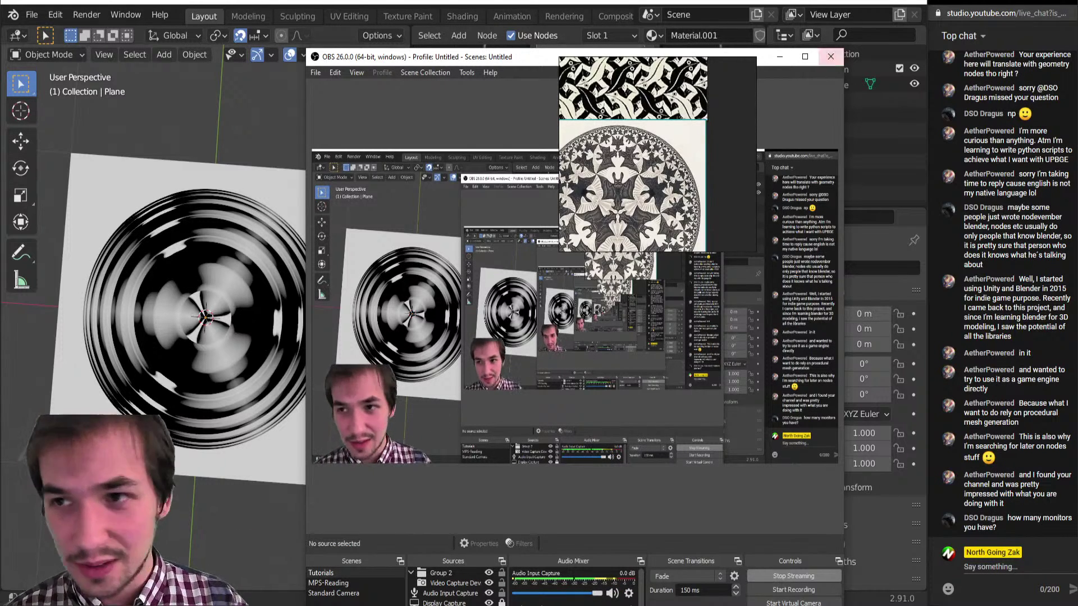
pyautogui.click(780, 56)
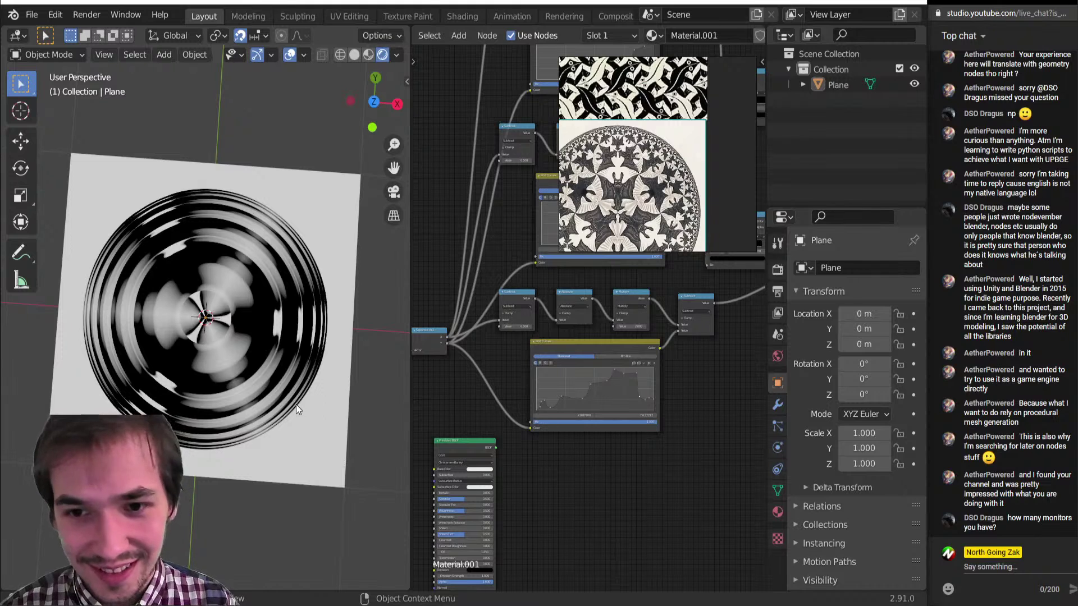
# Examine how the bats shrink toward the rim of the circular Escher reference image.
pyautogui.scroll(5, 620, 186)
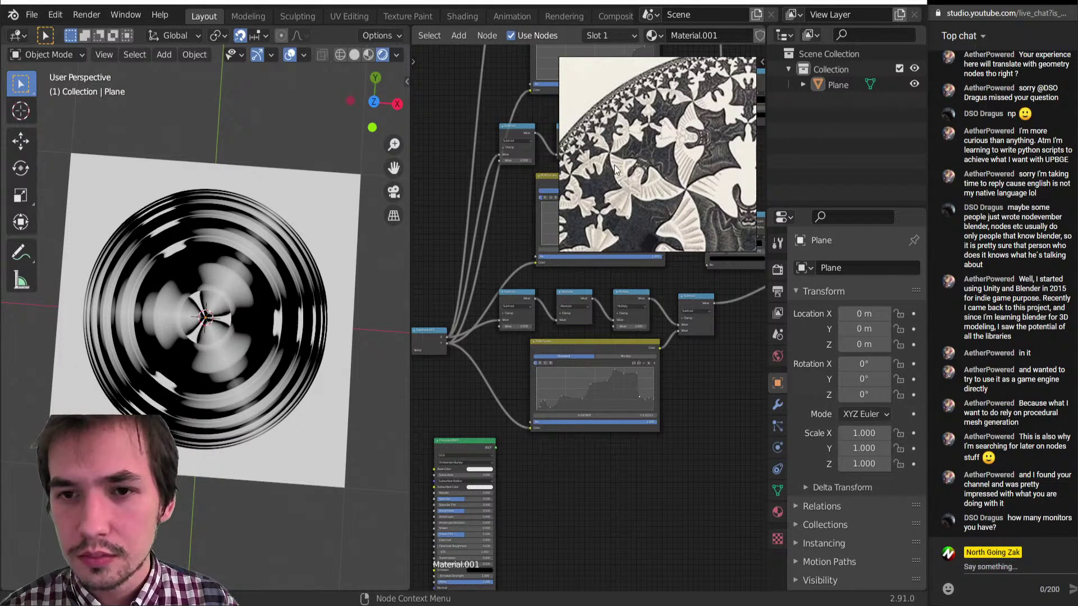
pyautogui.scroll(-5, 603, 157)
pyautogui.scroll(2, 659, 212)
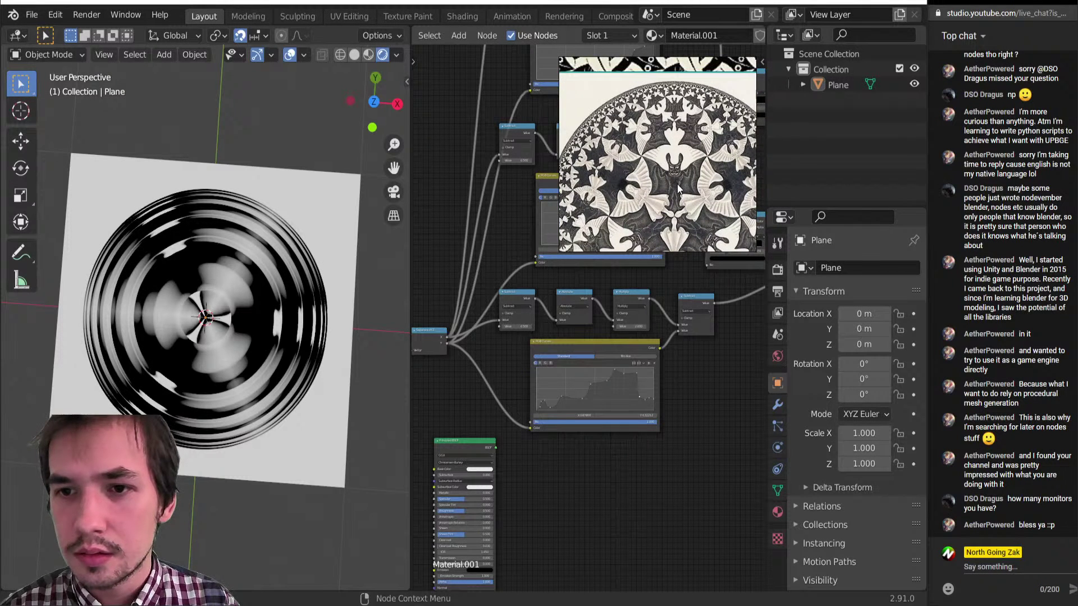
pyautogui.scroll(2, 660, 194)
pyautogui.scroll(-4, 646, 169)
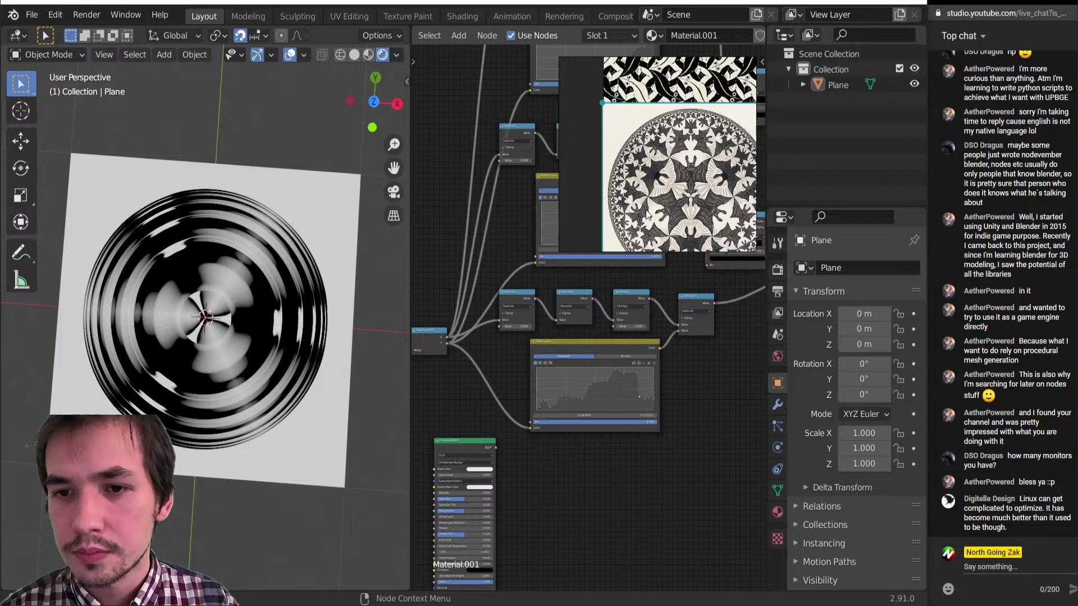
# Compare the bat rings in the circular Escher reference image with the rings shaded on the plane.
pyautogui.moveTo(698, 250); pyautogui.dragTo(654, 182, button='middle')
pyautogui.scroll(3, 655, 184)
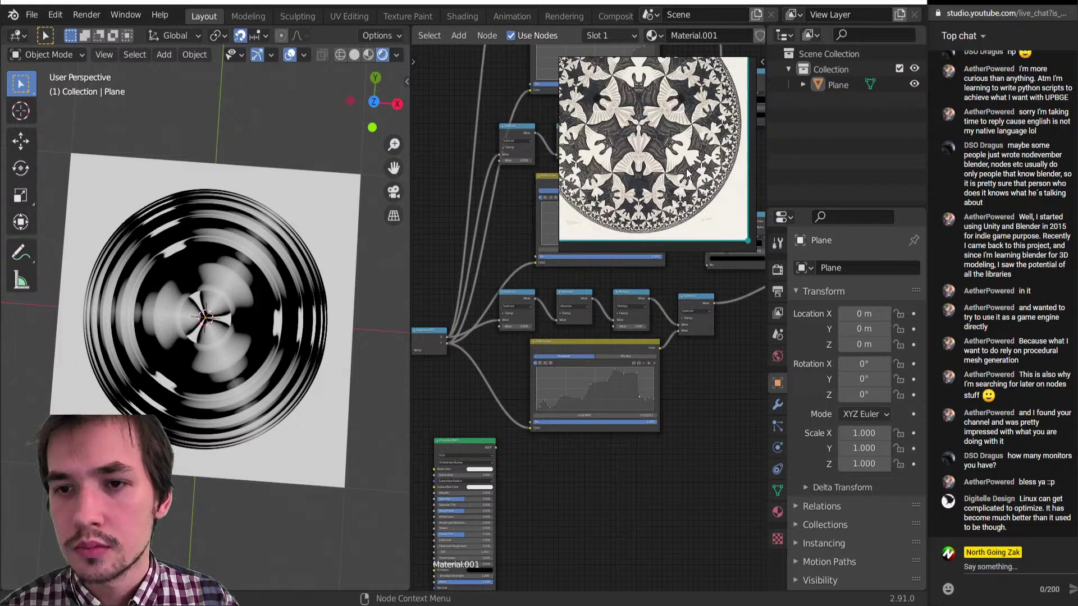
pyautogui.moveTo(676, 93); pyautogui.dragTo(680, 142, button='middle')
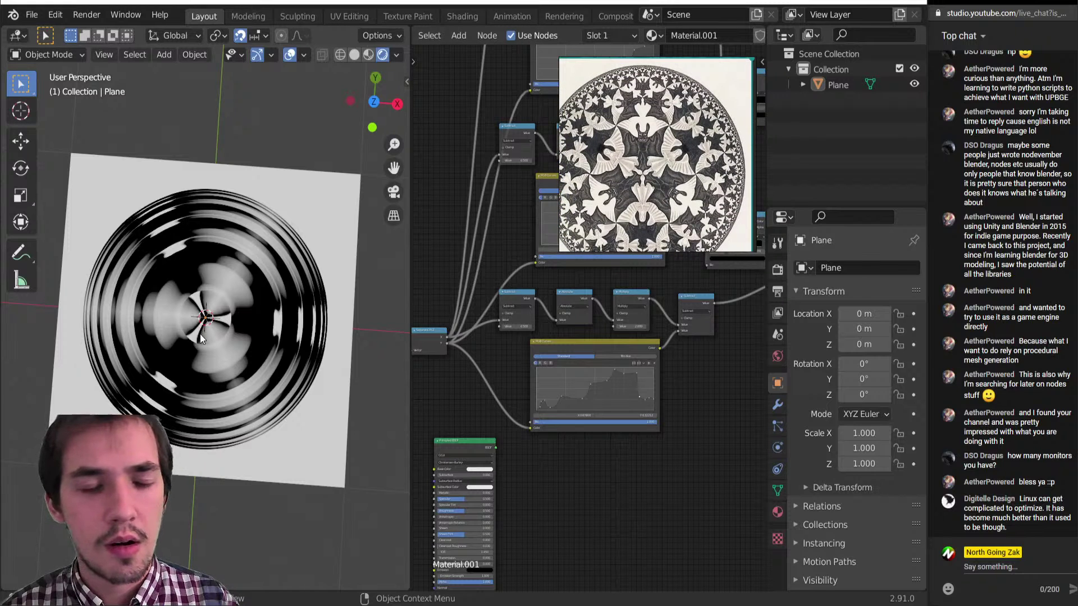
pyautogui.moveTo(73, 301); pyautogui.dragTo(92, 302)
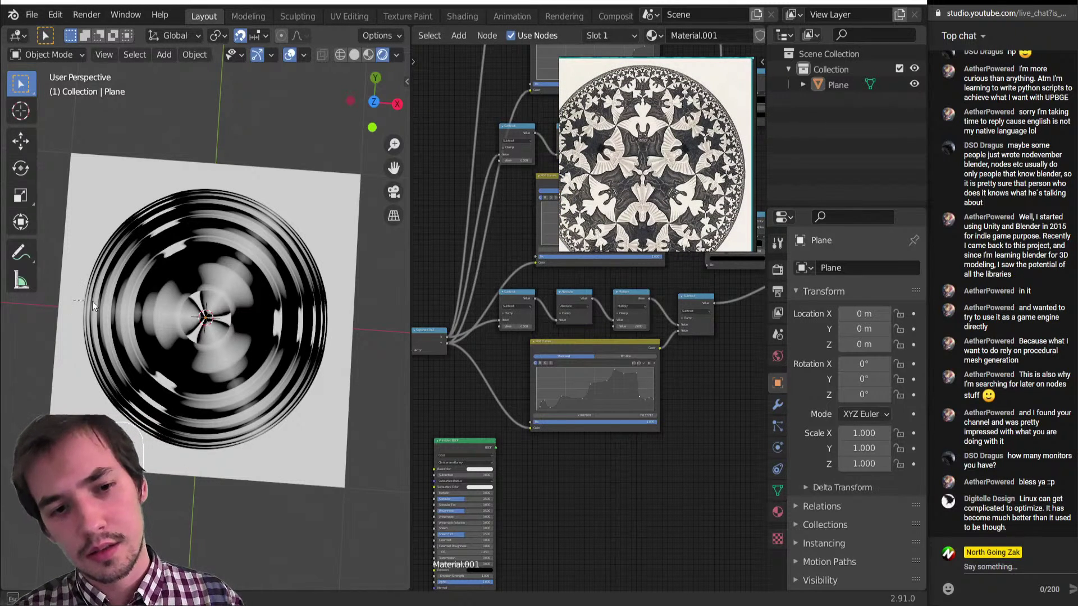
pyautogui.moveTo(283, 301); pyautogui.dragTo(284, 301)
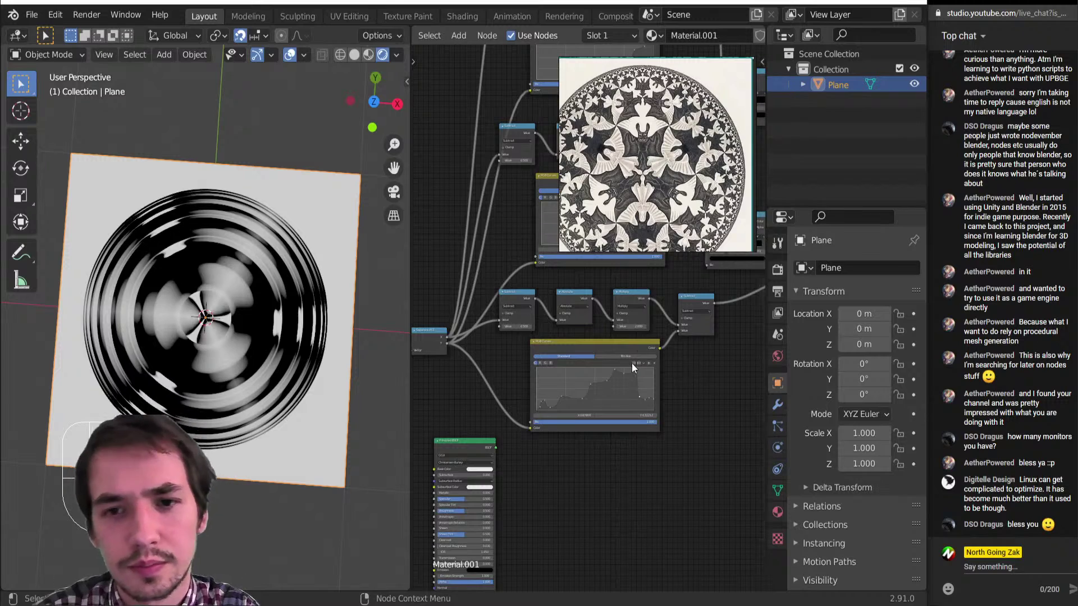
# Add a control point after the first dip of the bat-outline RGB curve and steepen the following step at about X 0.207.
pyautogui.scroll(-4, 569, 400)
pyautogui.moveTo(570, 400); pyautogui.dragTo(465, 378, button='middle')
pyautogui.scroll(6, 584, 388)
pyautogui.moveTo(592, 406); pyautogui.dragTo(706, 557, button='middle')
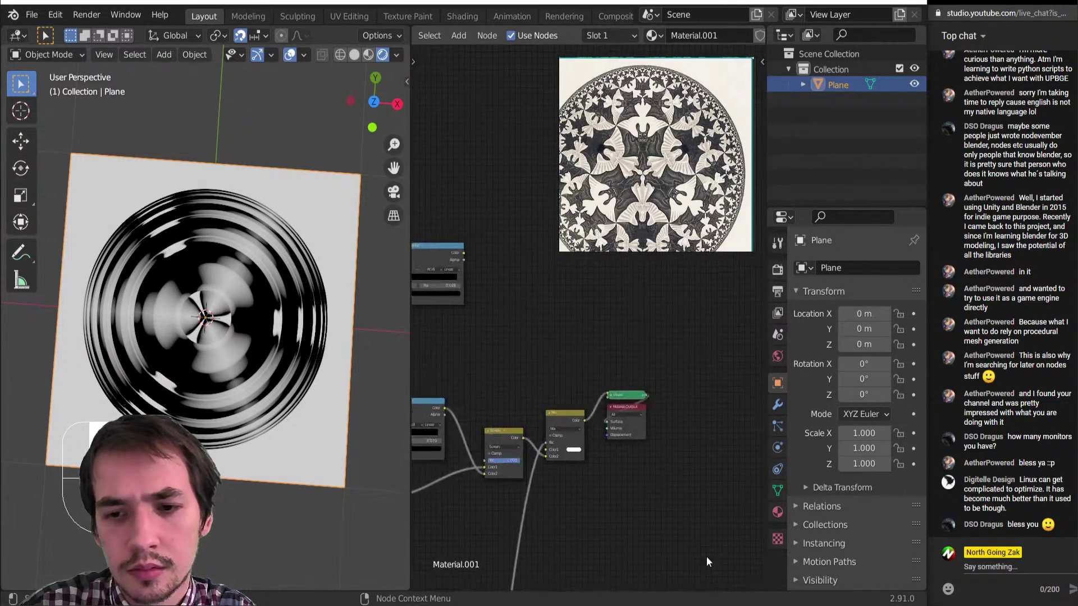
pyautogui.moveTo(688, 488); pyautogui.dragTo(578, 349, button='middle')
pyautogui.moveTo(517, 497); pyautogui.dragTo(628, 433, button='middle')
pyautogui.scroll(4, 629, 434)
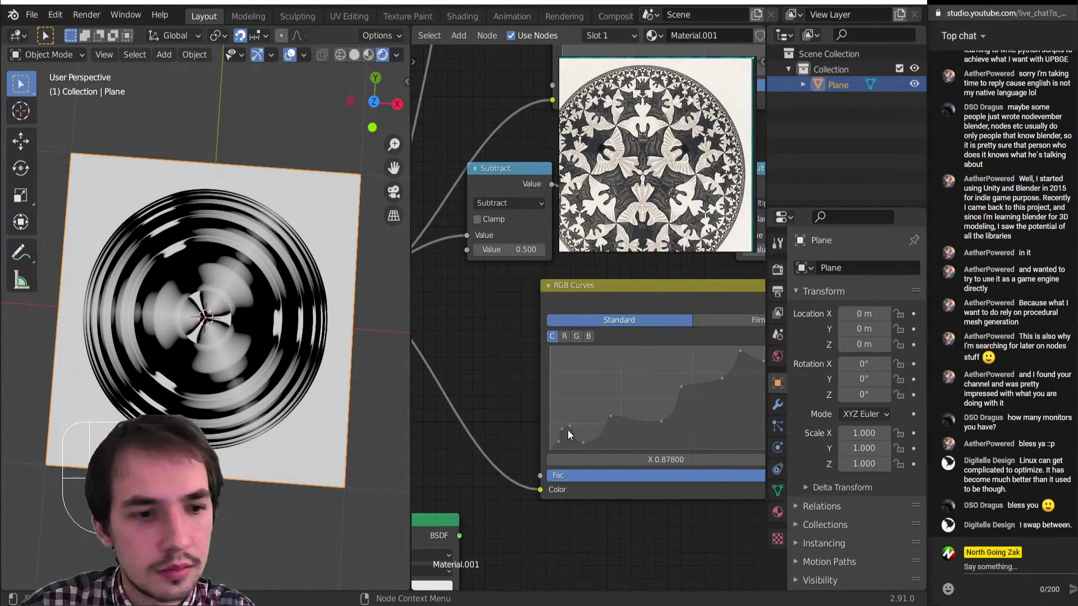
pyautogui.scroll(3, 567, 460)
pyautogui.scroll(-1, 578, 428)
pyautogui.moveTo(598, 442); pyautogui.dragTo(558, 414, button='middle')
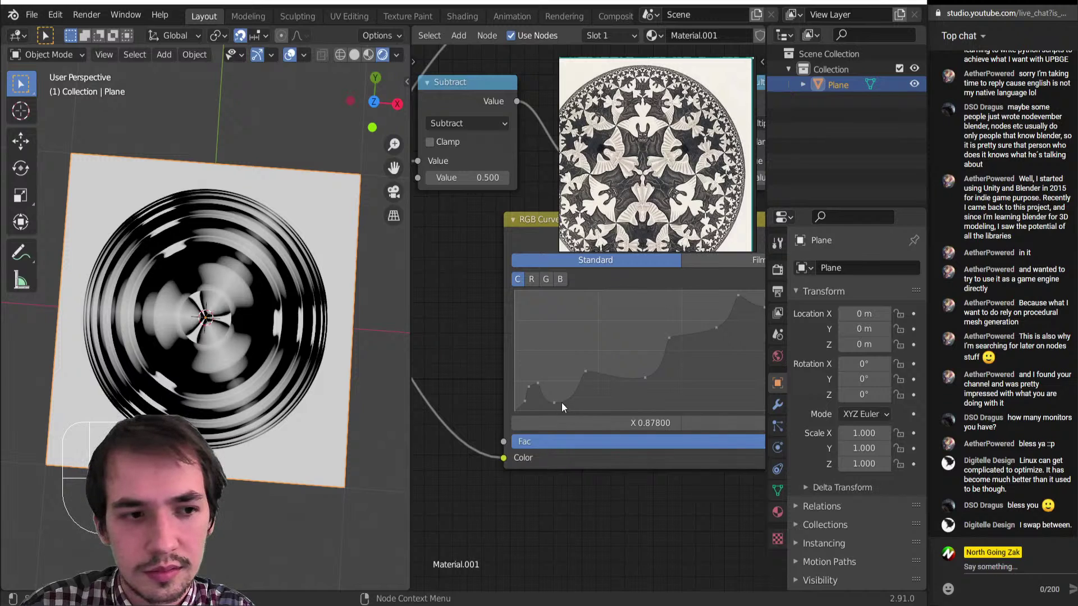
pyautogui.moveTo(572, 394); pyautogui.dragTo(581, 366)
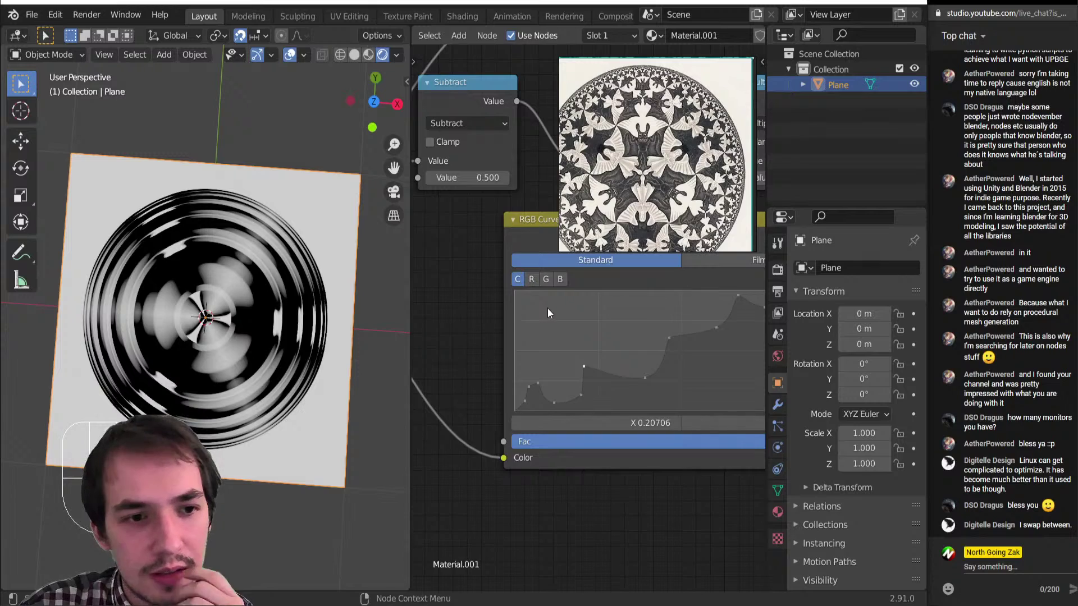
# Preview the ring-scaling Multiply node's output and the spherical Gradient Texture's output on the plane.
pyautogui.scroll(-5, 547, 308)
pyautogui.scroll(-3, 511, 314)
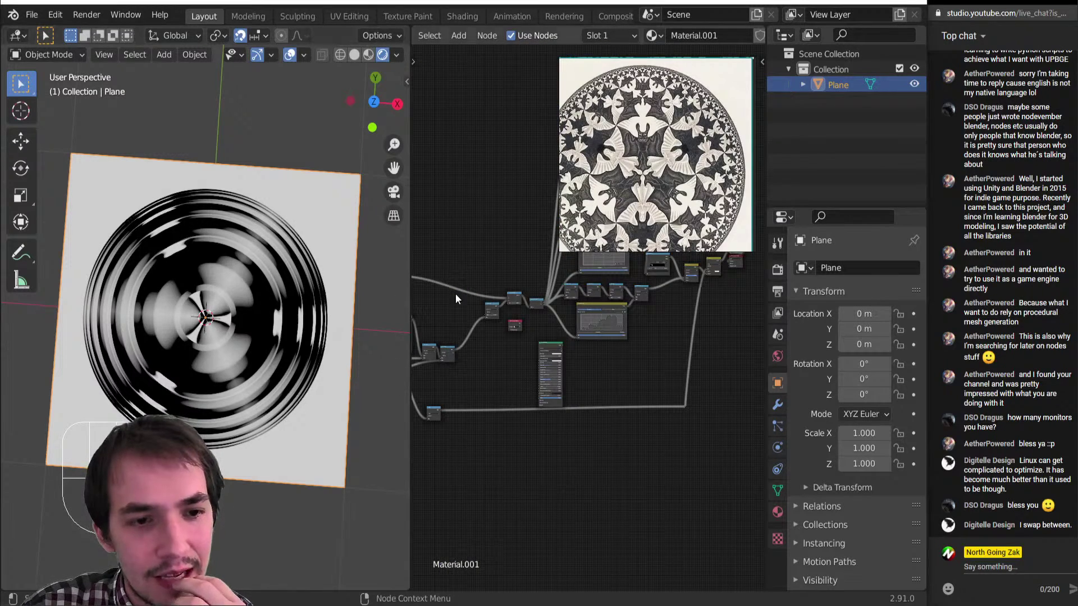
pyautogui.scroll(-2, 608, 298)
pyautogui.scroll(1, 258, 327)
pyautogui.scroll(5, 612, 337)
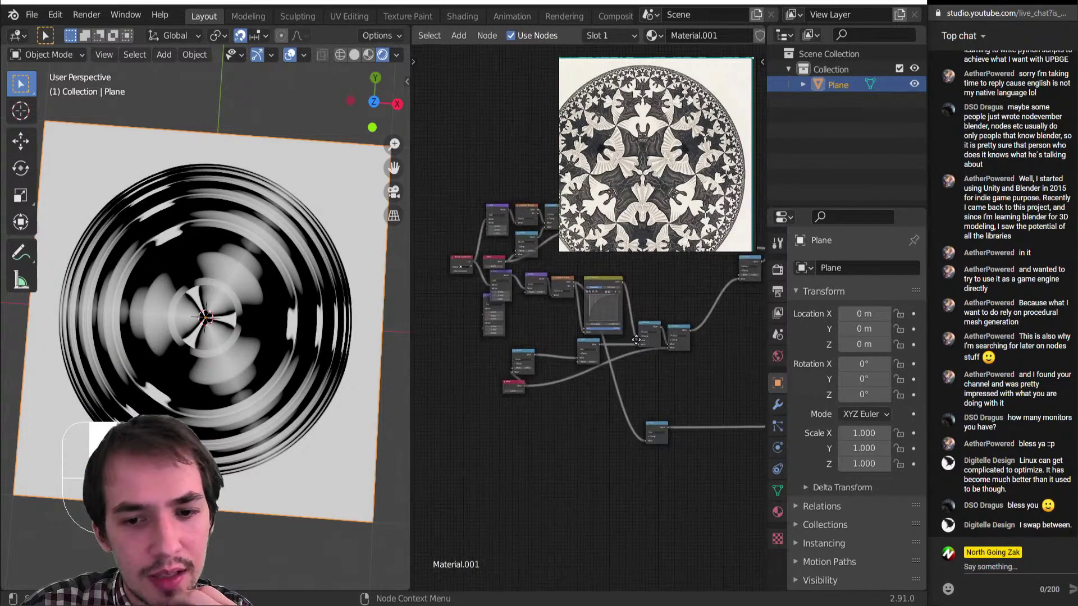
pyautogui.keyDown('ctrl'); pyautogui.keyDown('shift'); pyautogui.click(586, 355); pyautogui.keyUp('shift'); pyautogui.keyUp('ctrl')
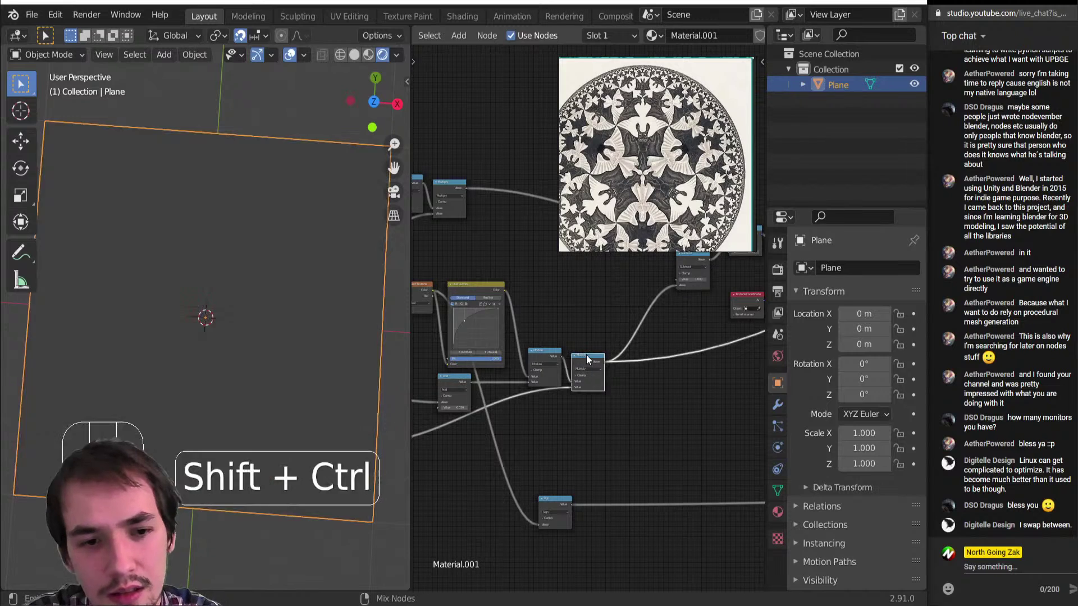
pyautogui.moveTo(467, 279); pyautogui.dragTo(577, 391, button='middle')
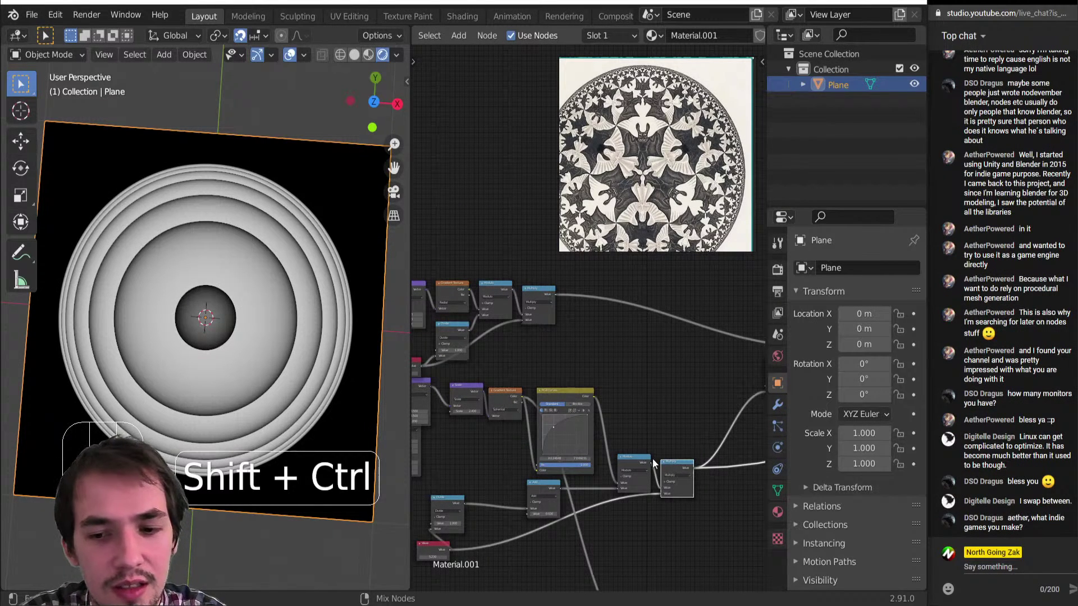
pyautogui.keyDown('ctrl'); pyautogui.keyDown('shift'); pyautogui.click(505, 395); pyautogui.keyUp('shift'); pyautogui.keyUp('ctrl')
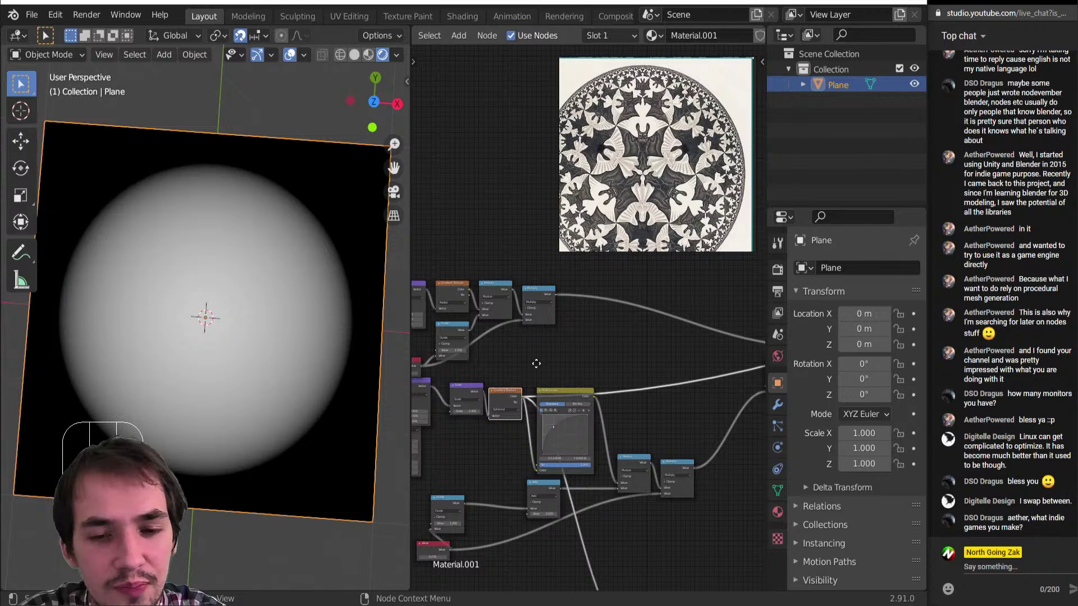
# Move the radial branch's Add, Gradient Texture, Modulo and Multiply nodes upward to make room above the Divide node.
pyautogui.moveTo(523, 365); pyautogui.dragTo(628, 443, button='middle')
pyautogui.scroll(4, 629, 449)
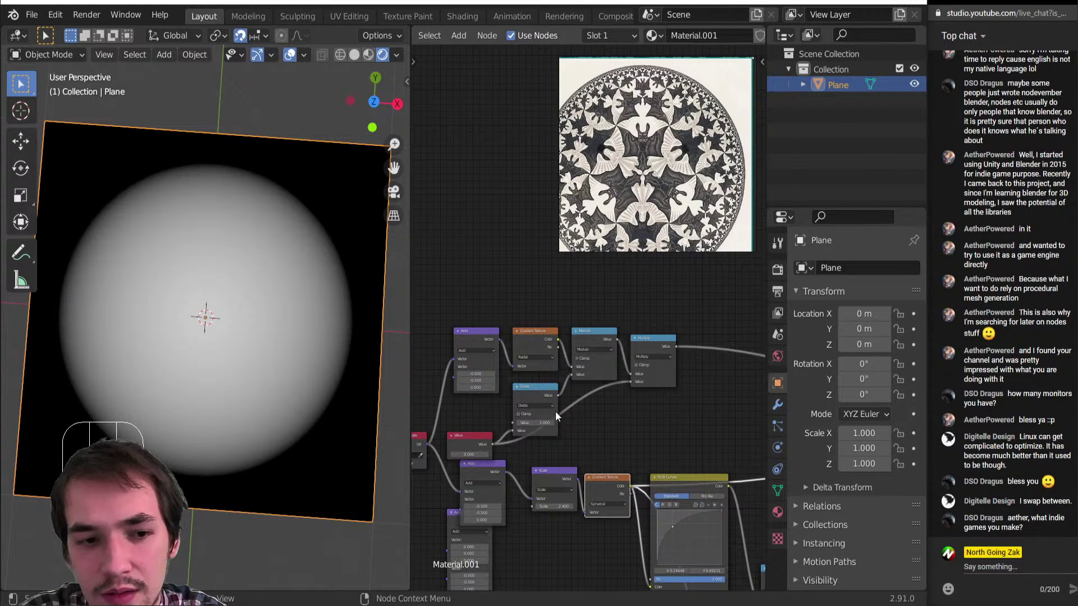
pyautogui.moveTo(633, 337); pyautogui.dragTo(671, 261)
pyautogui.moveTo(589, 332); pyautogui.dragTo(596, 254)
pyautogui.moveTo(536, 343); pyautogui.dragTo(529, 273)
pyautogui.moveTo(479, 336); pyautogui.dragTo(466, 271)
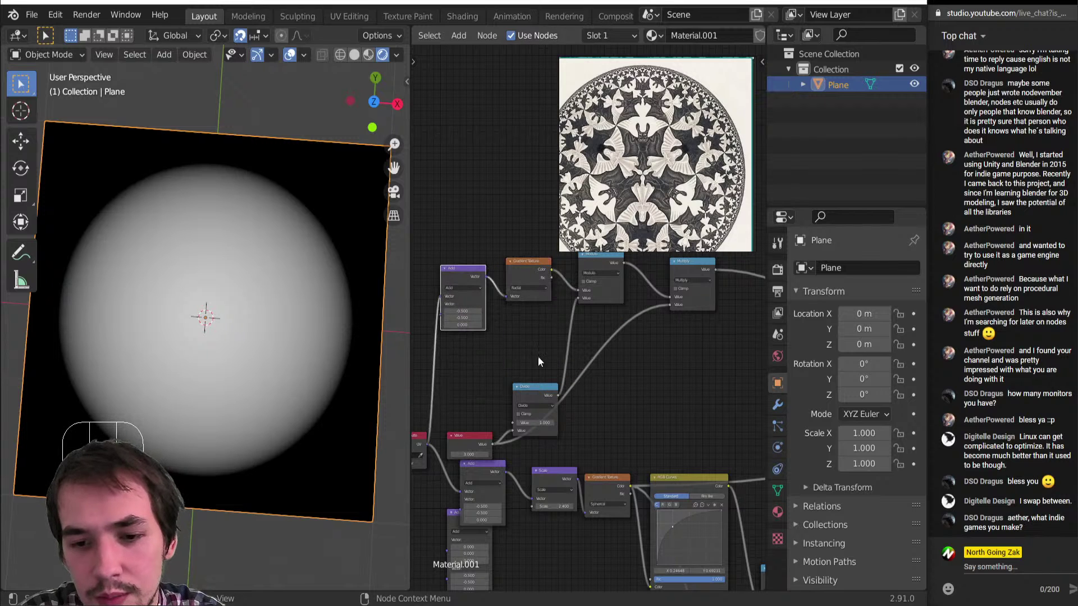
# Insert a Multiply Math node between the radial Divide and Modulo, feed it the spherical gradient's Color, and preview the Modulo.
pyautogui.hotkey('shift', 'a')
pyautogui.moveTo(569, 356)
pyautogui.click(629, 267)
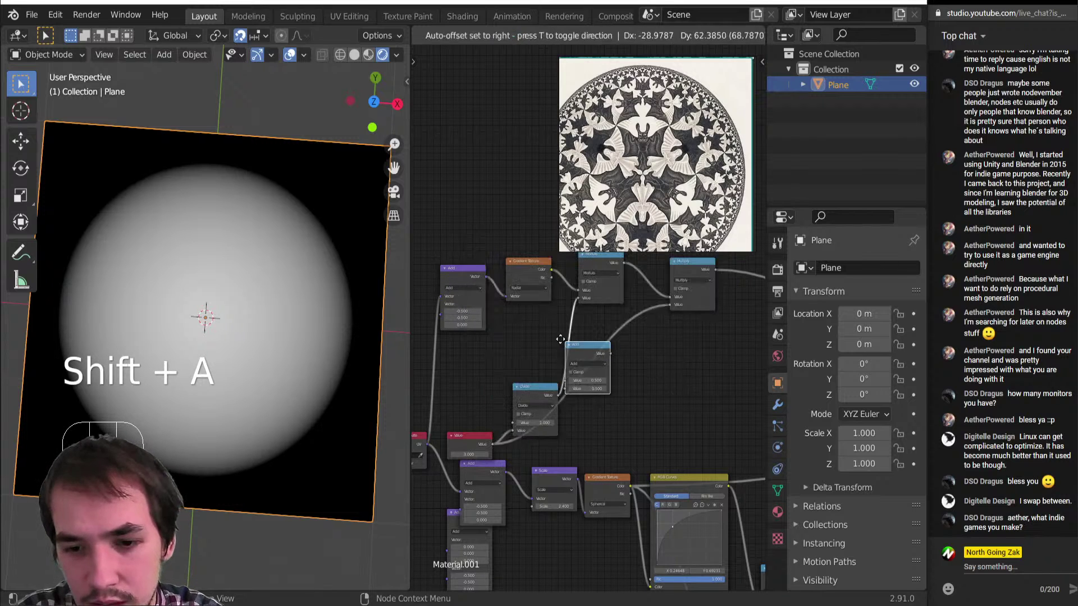
pyautogui.click(612, 396)
pyautogui.moveTo(630, 486); pyautogui.dragTo(585, 389)
pyautogui.click(611, 366)
pyautogui.click(605, 401)
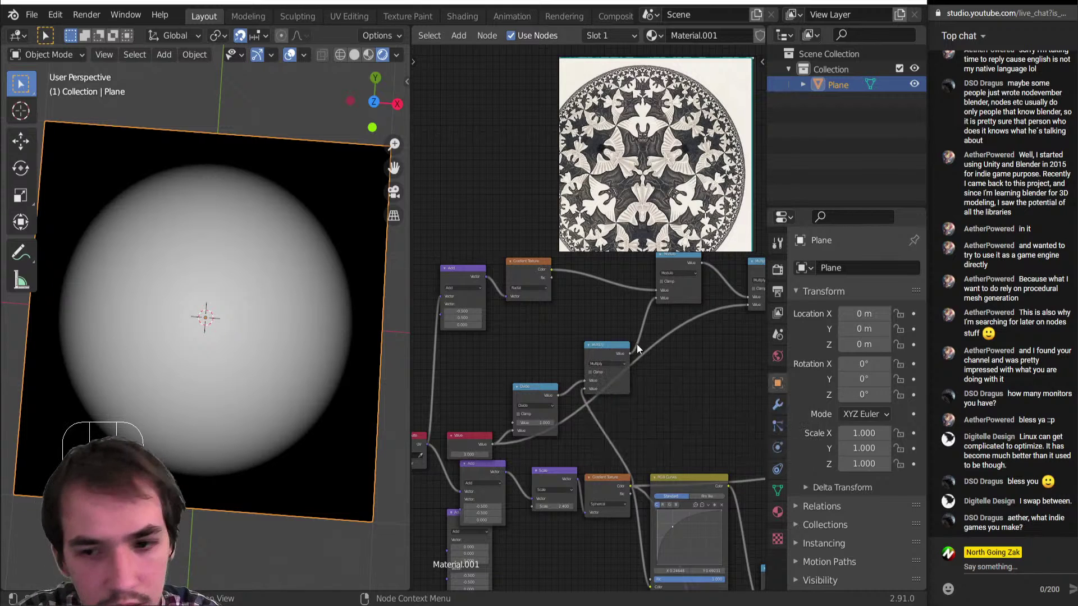
pyautogui.keyDown('shift'); pyautogui.moveTo(687, 267); pyautogui.dragTo(639, 331, button='middle'); pyautogui.keyUp('shift')
pyautogui.keyDown('ctrl'); pyautogui.keyDown('shift'); pyautogui.click(631, 323); pyautogui.keyUp('shift'); pyautogui.keyUp('ctrl')
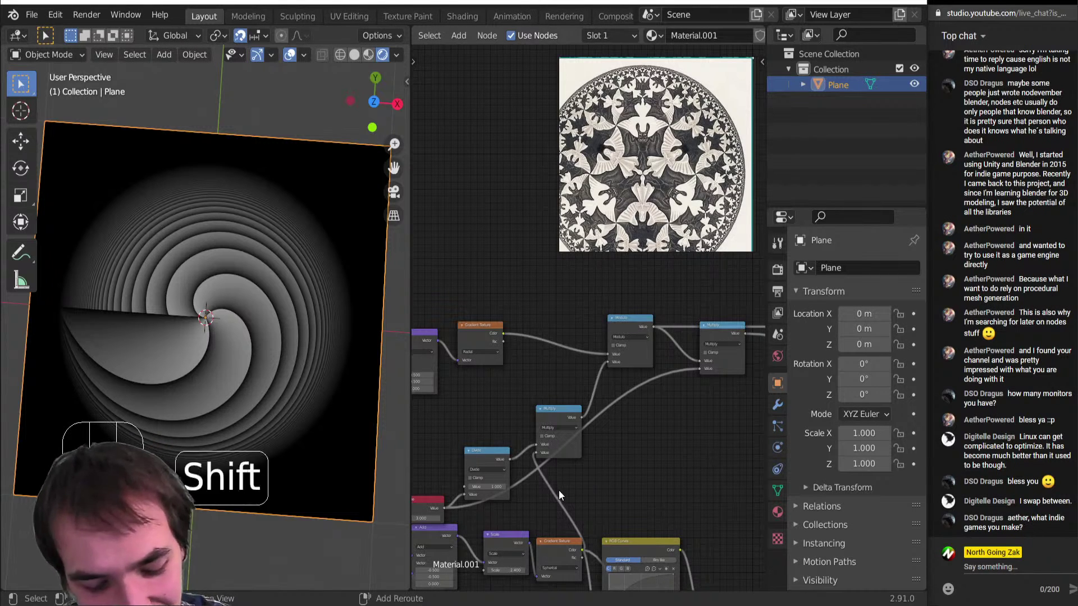
# Insert a second Math node set to Multiply on the link from the spherical gradient to the radial Multiply node.
pyautogui.hotkey('shift', 'a')
pyautogui.moveTo(558, 490)
pyautogui.click(615, 373)
pyautogui.click(598, 491)
pyautogui.click(627, 484)
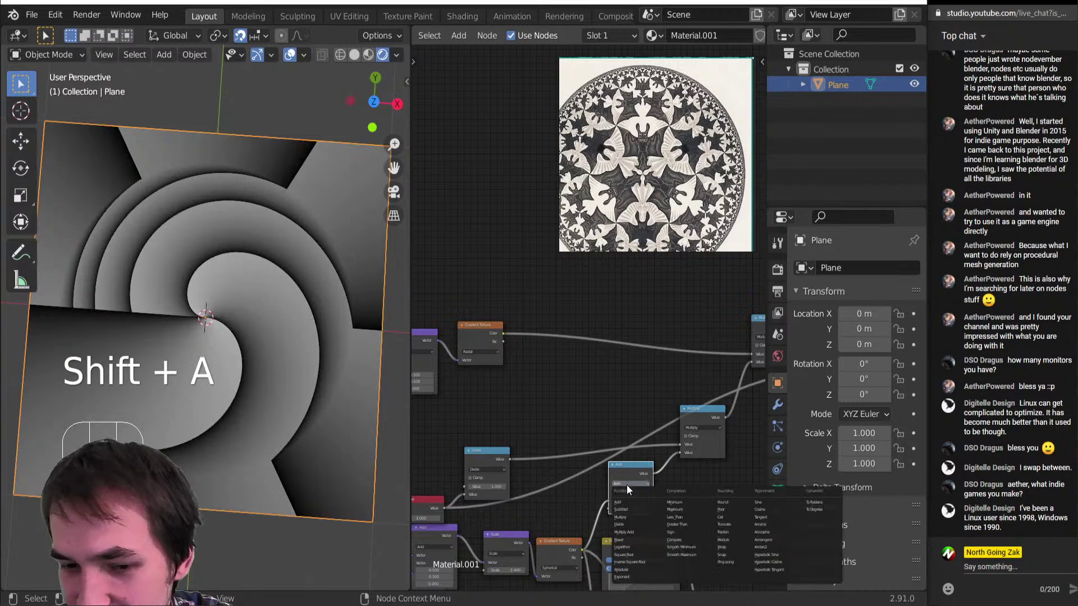
pyautogui.click(620, 517)
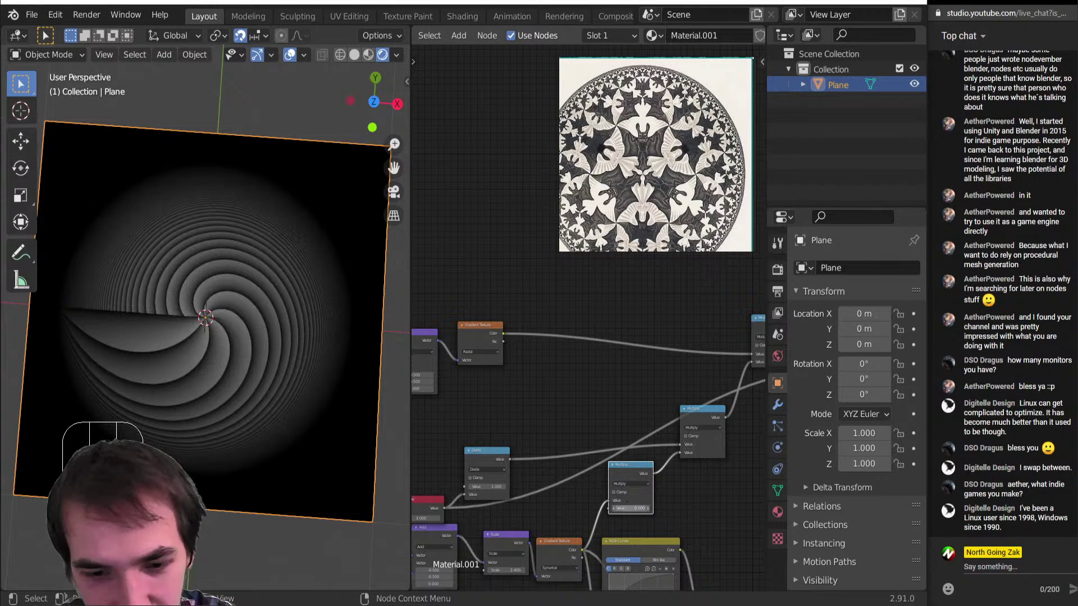
# Try different factors in the inserted Multiply node, ending at 2.400, to vary the spiral's number of segments.
pyautogui.moveTo(630, 508); pyautogui.dragTo(663, 508)
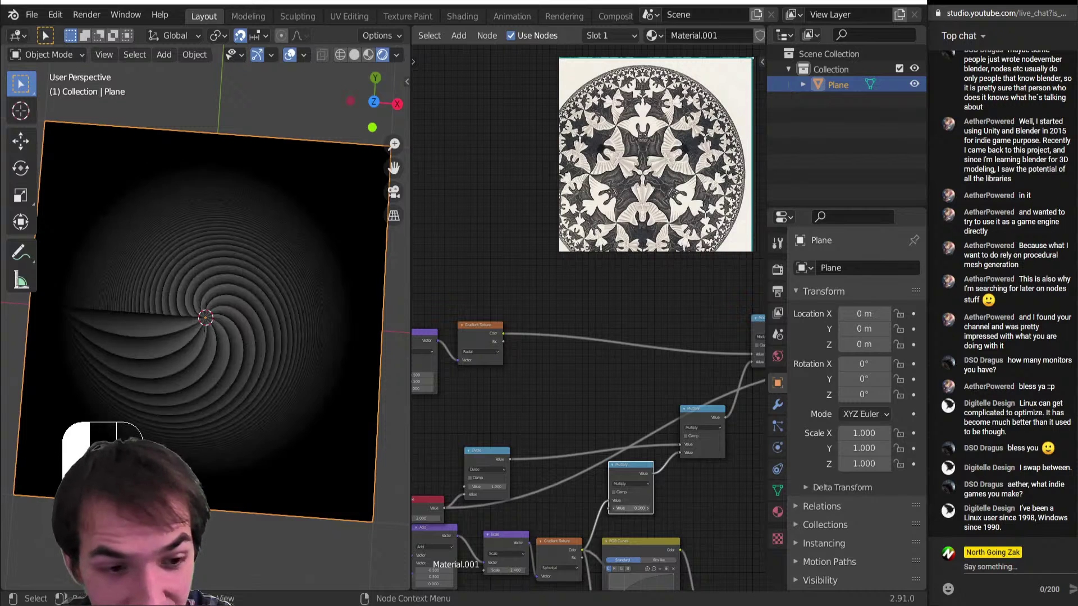
pyautogui.moveTo(631, 509); pyautogui.dragTo(648, 508)
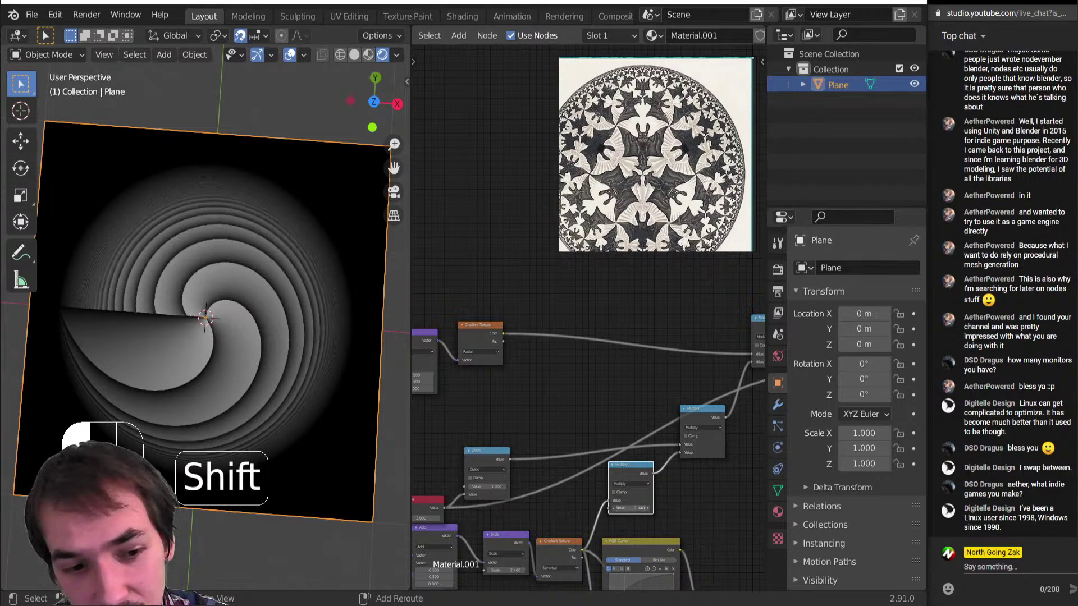
pyautogui.keyDown('shift'); pyautogui.moveTo(649, 508); pyautogui.dragTo(665, 508); pyautogui.keyUp('shift')
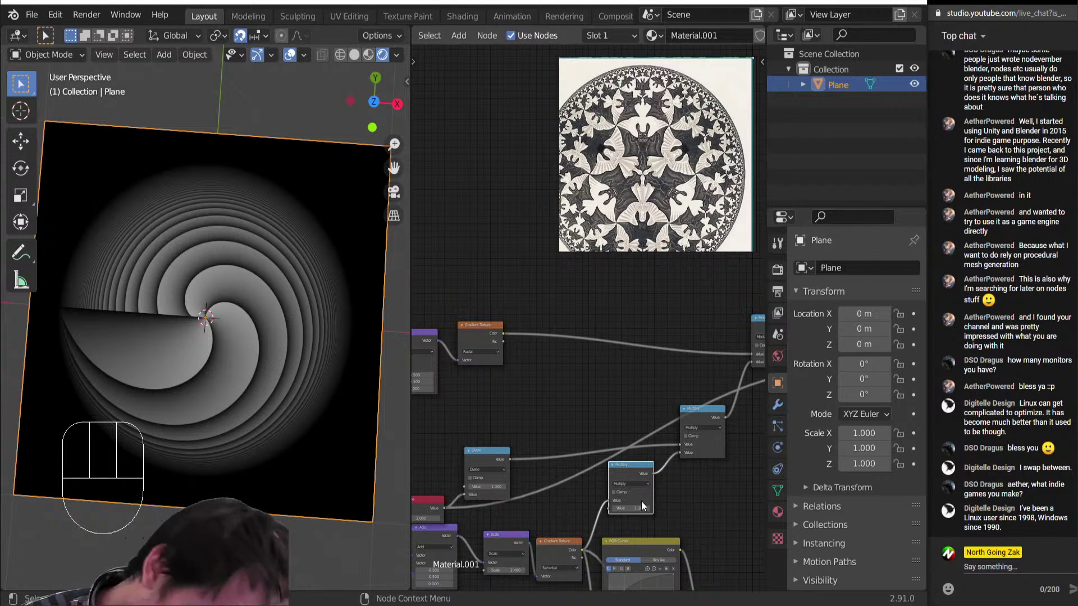
pyautogui.moveTo(640, 508); pyautogui.dragTo(714, 508)
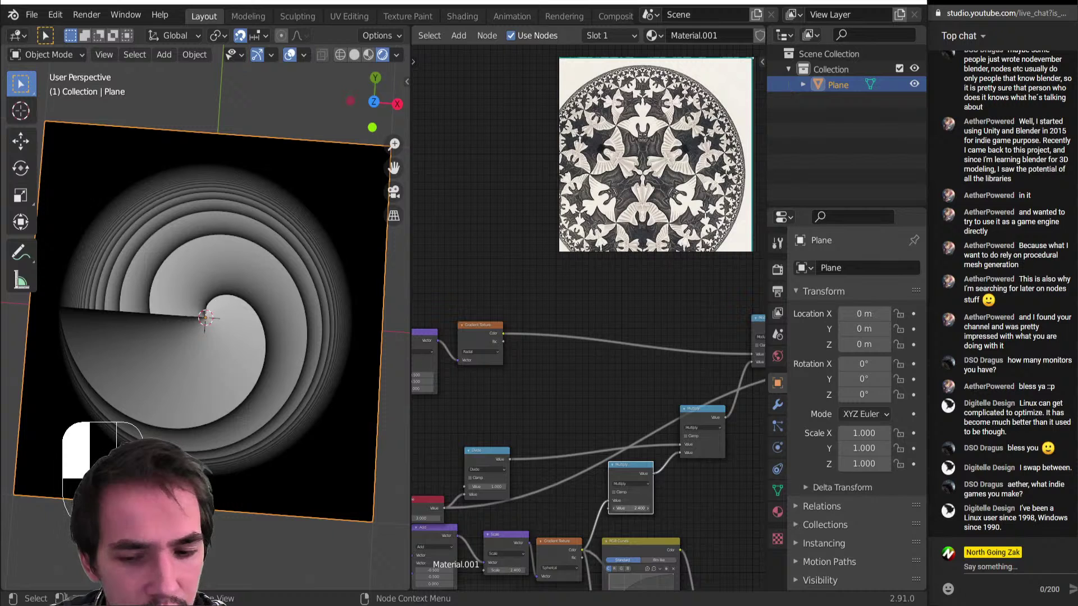
# Move the inserted Multiply node closer to the radial Multiply and set its factor to 1.
pyautogui.moveTo(637, 468); pyautogui.dragTo(644, 455)
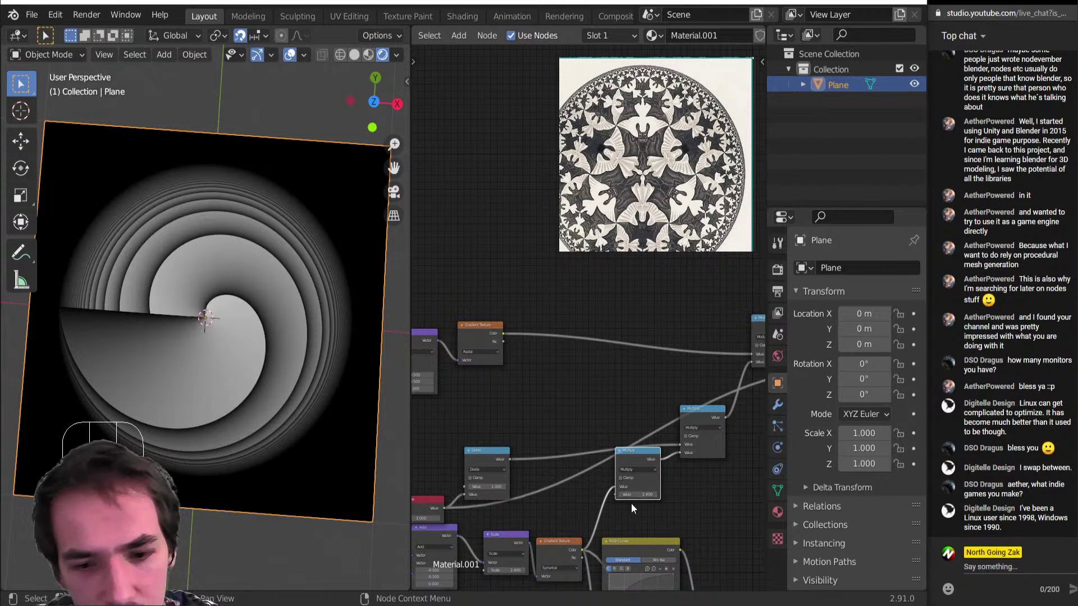
pyautogui.scroll(3, 631, 503)
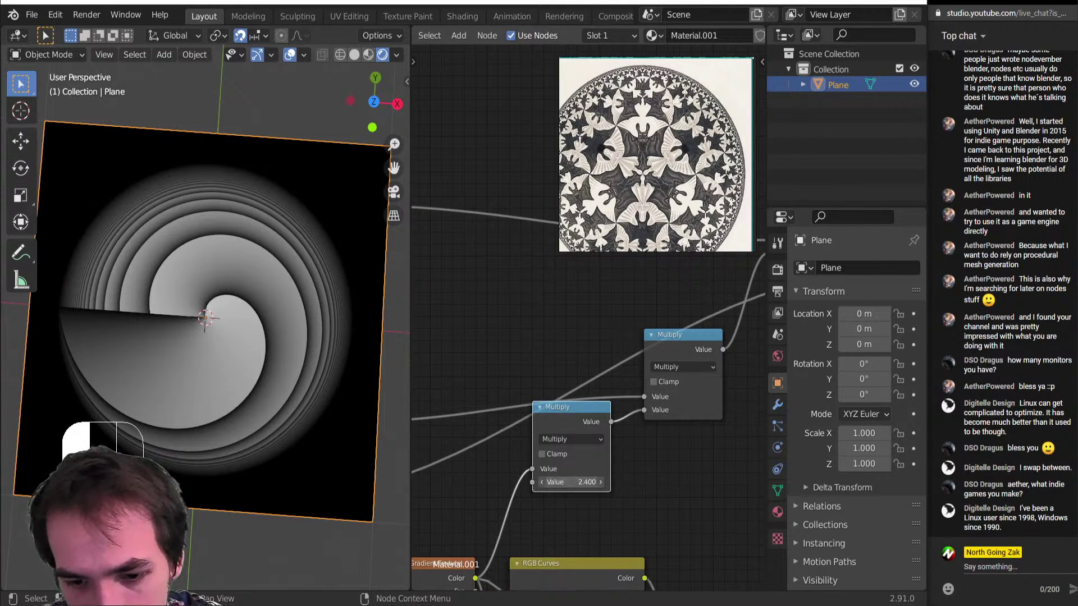
pyautogui.click(577, 482)
pyautogui.write('1')
pyautogui.press('Return')
pyautogui.scroll(-2, 463, 562)
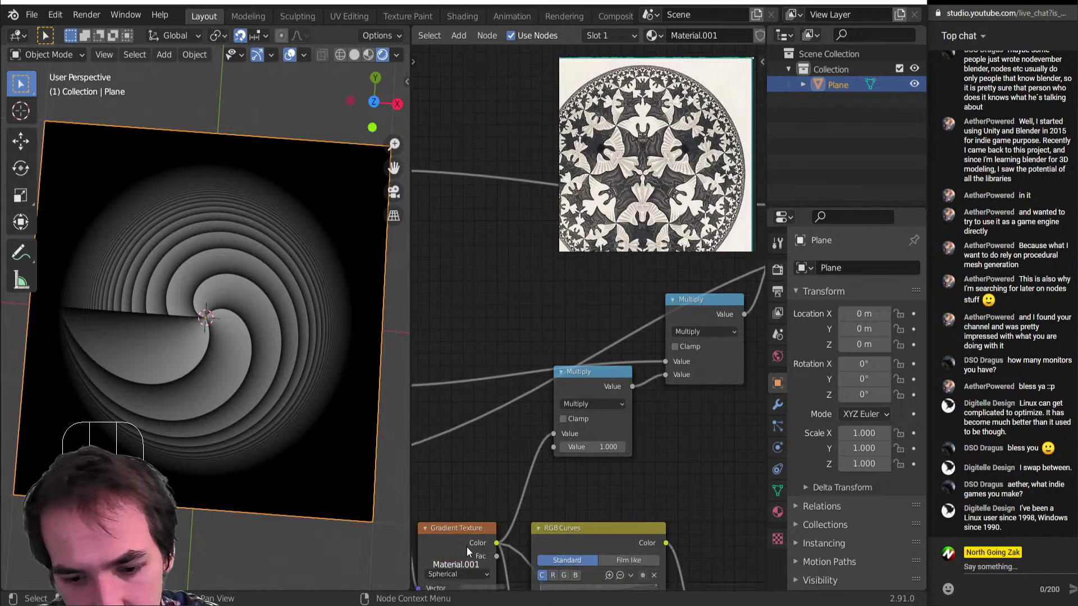
# Preview the outputs of the spherical Gradient Texture, the ring Modulo and the ring Multiply nodes in turn.
pyautogui.keyDown('ctrl'); pyautogui.keyDown('shift'); pyautogui.click(491, 531); pyautogui.keyUp('shift'); pyautogui.keyUp('ctrl')
pyautogui.scroll(-8, 505, 527)
pyautogui.scroll(5, 553, 520)
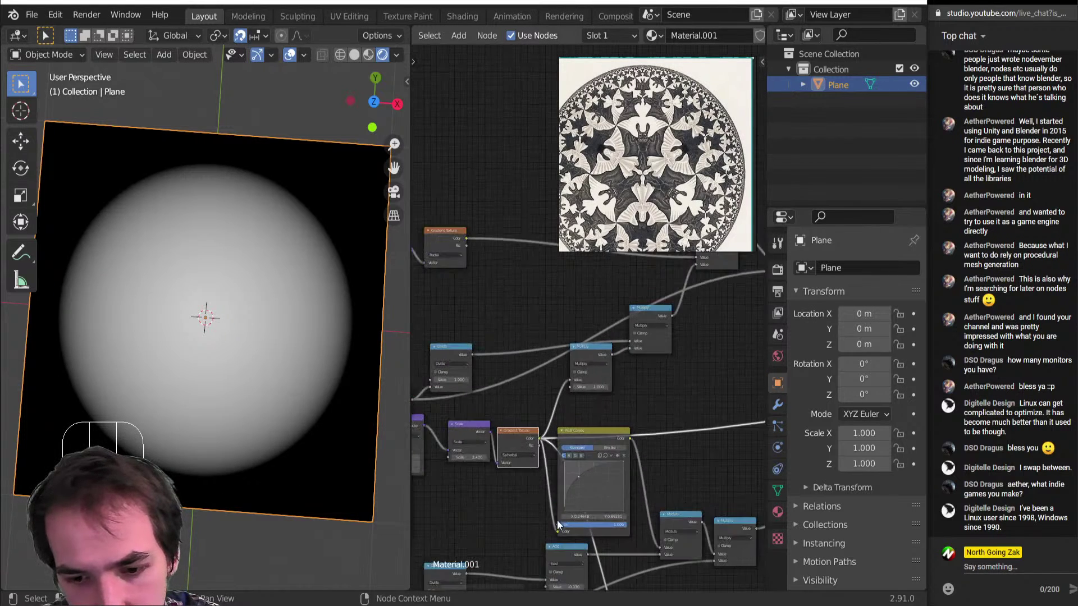
pyautogui.moveTo(558, 522); pyautogui.dragTo(573, 407, button='middle')
pyautogui.keyDown('ctrl'); pyautogui.keyDown('shift'); pyautogui.click(557, 425); pyautogui.keyUp('shift'); pyautogui.keyUp('ctrl')
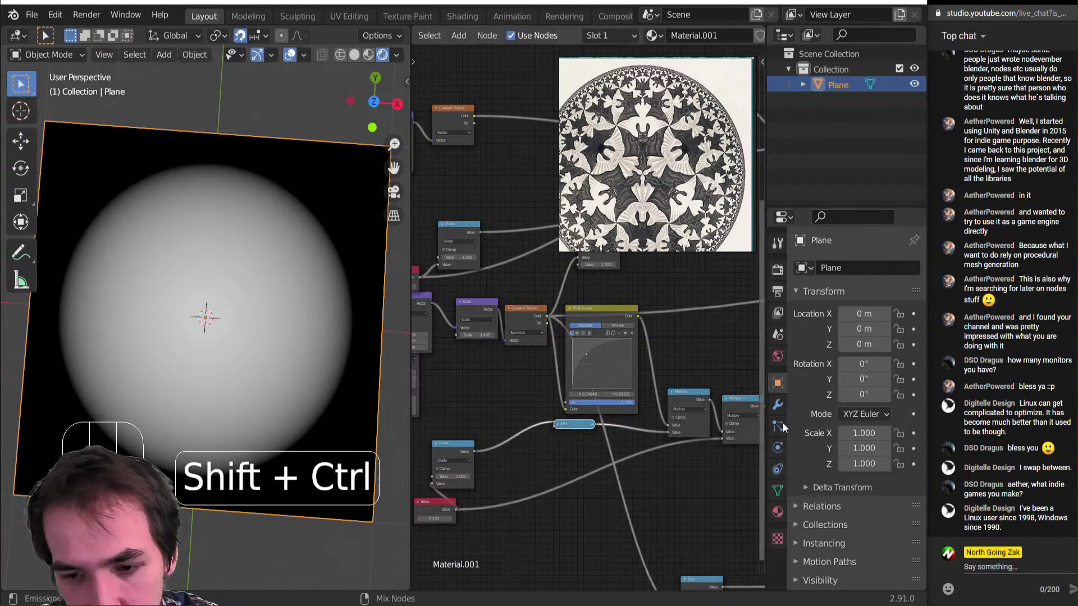
pyautogui.keyDown('ctrl'); pyautogui.keyDown('shift'); pyautogui.click(695, 396); pyautogui.keyUp('shift'); pyautogui.keyUp('ctrl')
pyautogui.moveTo(652, 385); pyautogui.dragTo(584, 401, button='middle')
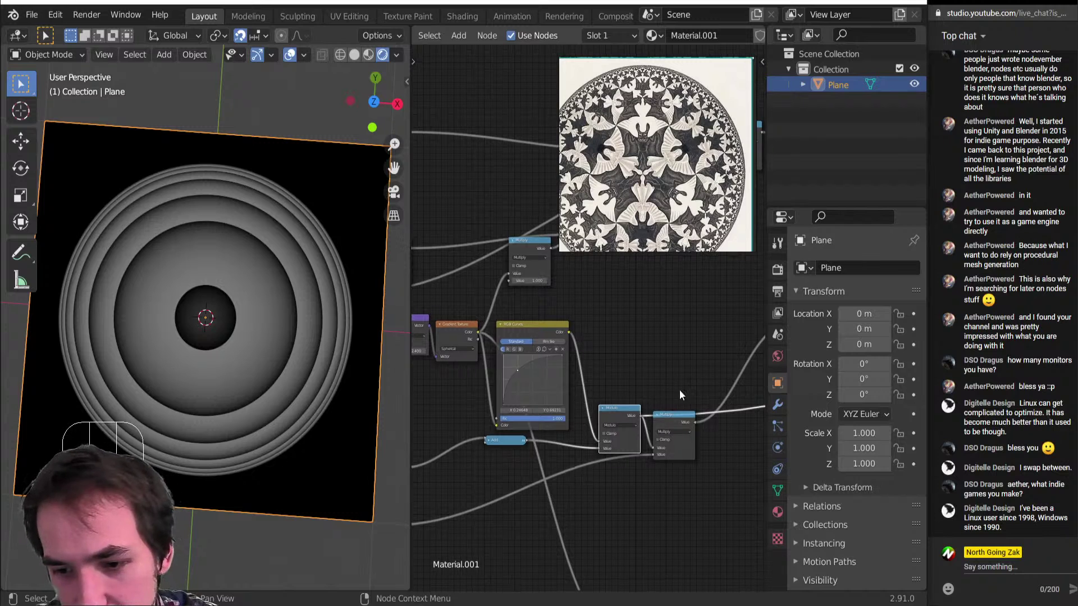
pyautogui.keyDown('ctrl'); pyautogui.keyDown('shift'); pyautogui.click(686, 424); pyautogui.keyUp('shift'); pyautogui.keyUp('ctrl')
# Expand the Add node feeding the ring Modulo, fine-tune its value to widen the central ring, and place it nearer the Divide node.
pyautogui.click(487, 442)
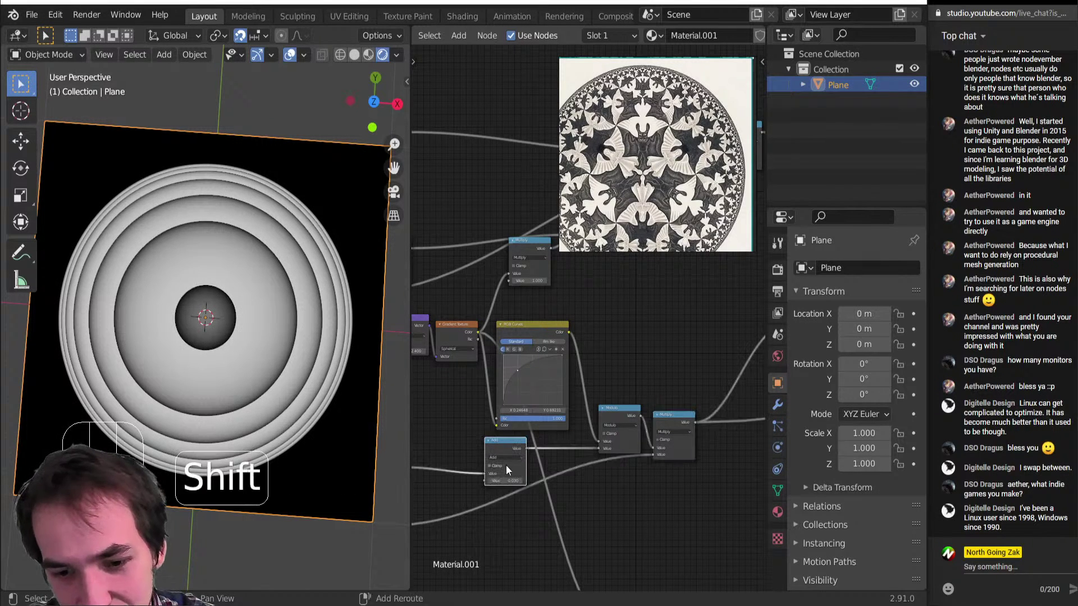
pyautogui.moveTo(505, 481)
pyautogui.keyDown('shift'); pyautogui.mouseDown()
pyautogui.moveTo(488, 480)
pyautogui.moveTo(513, 481)
pyautogui.mouseUp(); pyautogui.keyUp('shift')
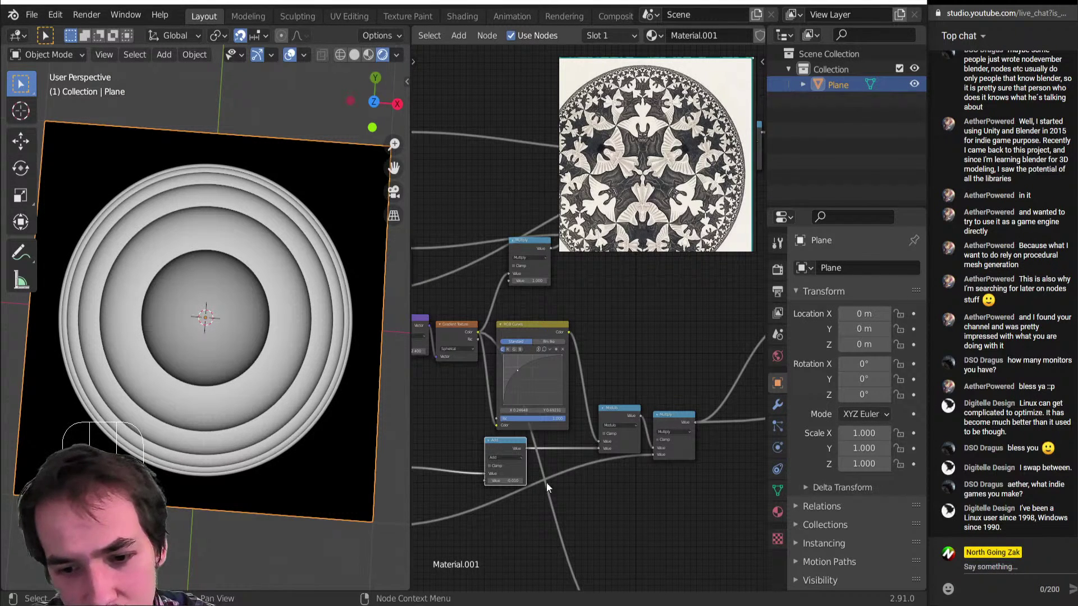
pyautogui.moveTo(626, 415); pyautogui.dragTo(635, 388, button='middle')
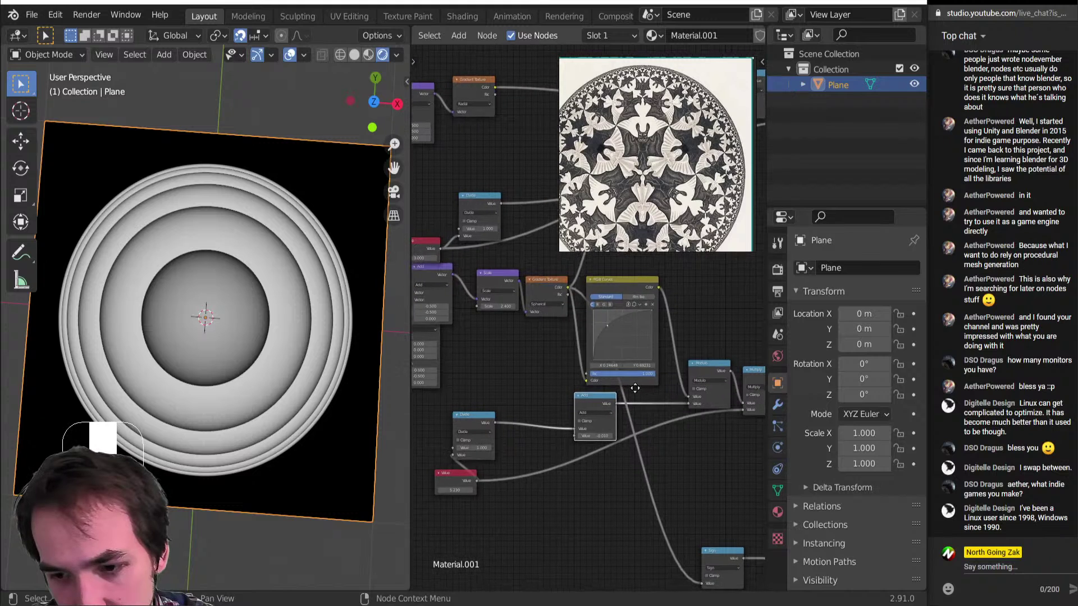
pyautogui.moveTo(610, 407); pyautogui.dragTo(581, 420)
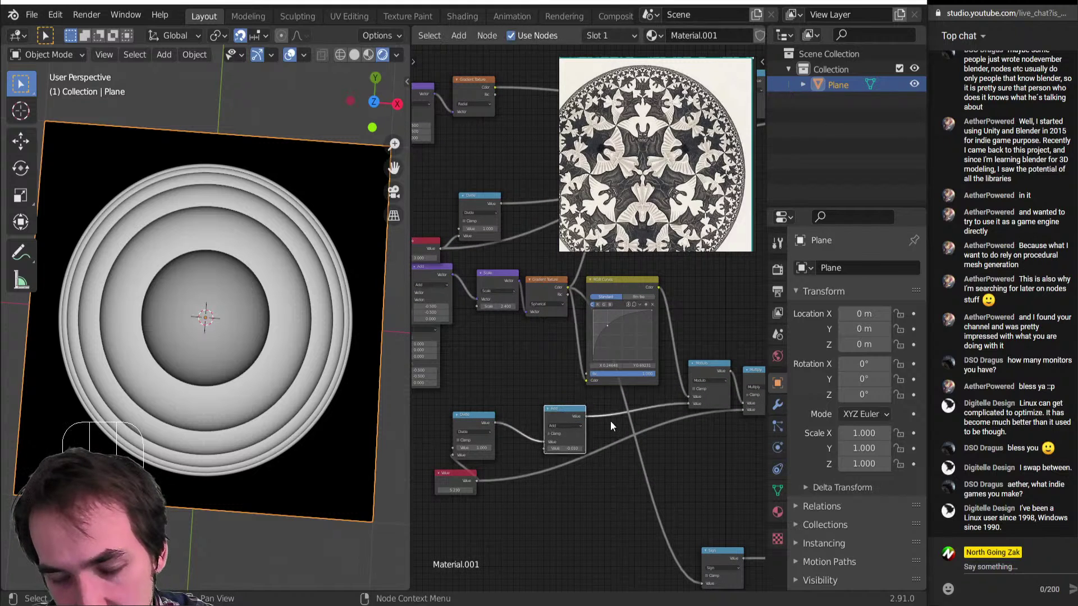
# Insert a Math node set to Snap between the spherical gradient and the Multiply node with factor 1.
pyautogui.moveTo(612, 423); pyautogui.dragTo(561, 446, button='middle')
pyautogui.moveTo(537, 315); pyautogui.dragTo(547, 403, button='middle')
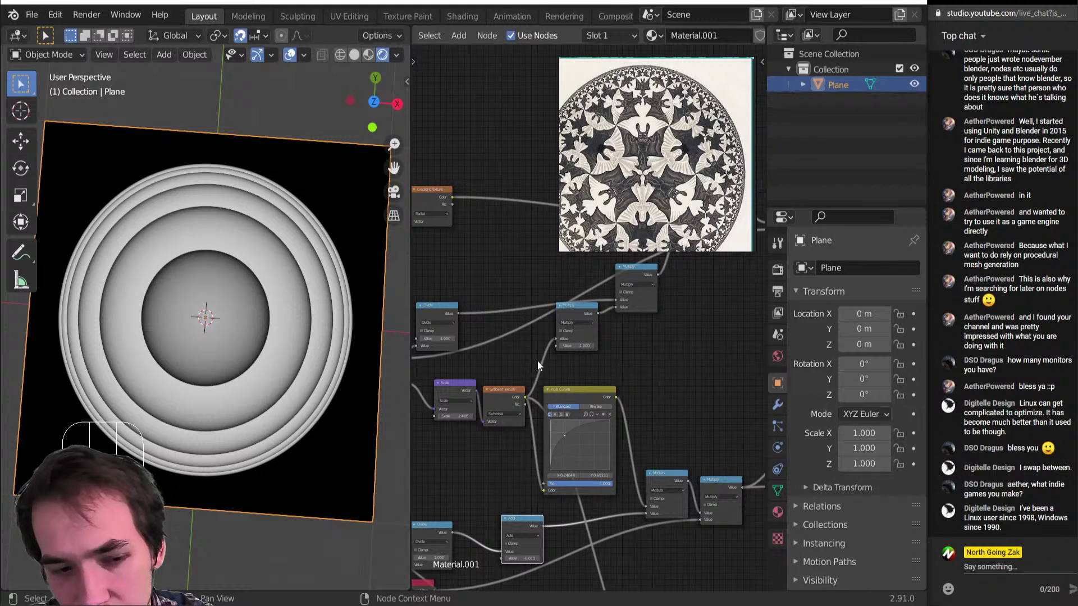
pyautogui.hotkey('shift', 'a')
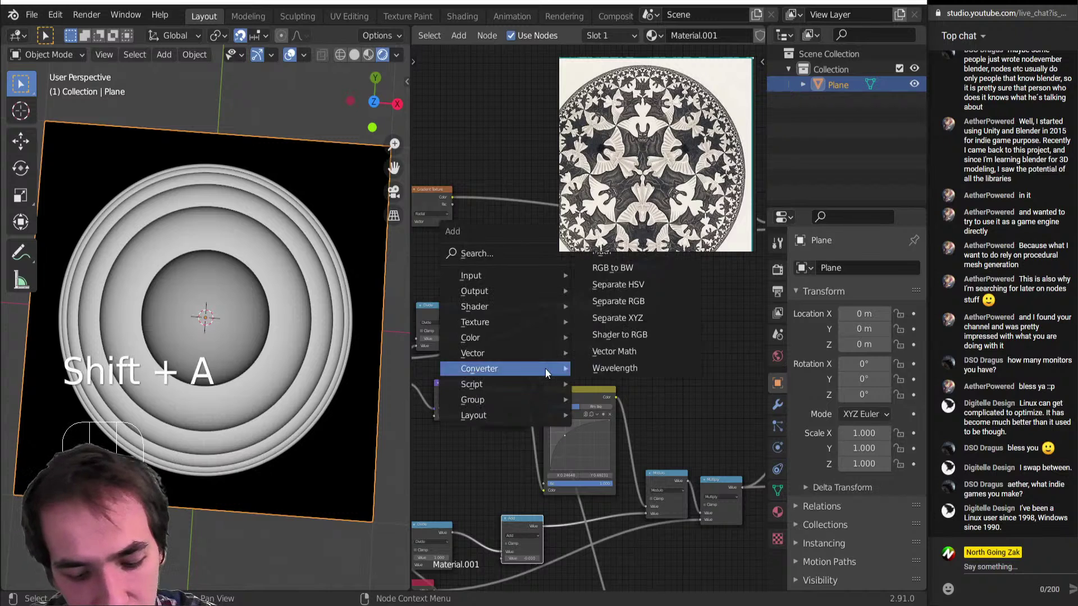
pyautogui.click(617, 353)
pyautogui.click(564, 385)
pyautogui.click(565, 374)
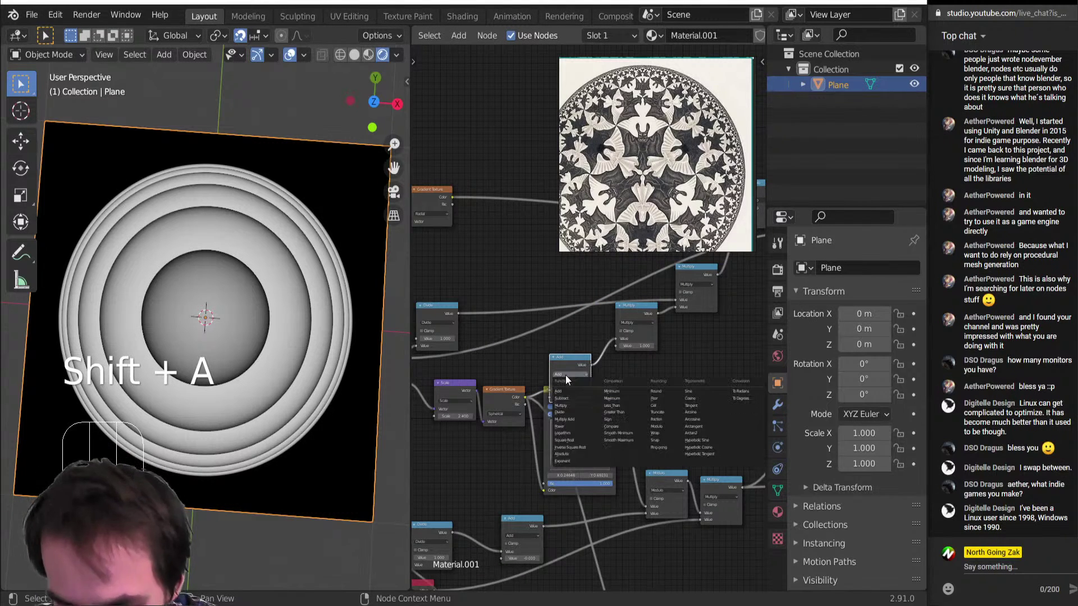
pyautogui.click(658, 441)
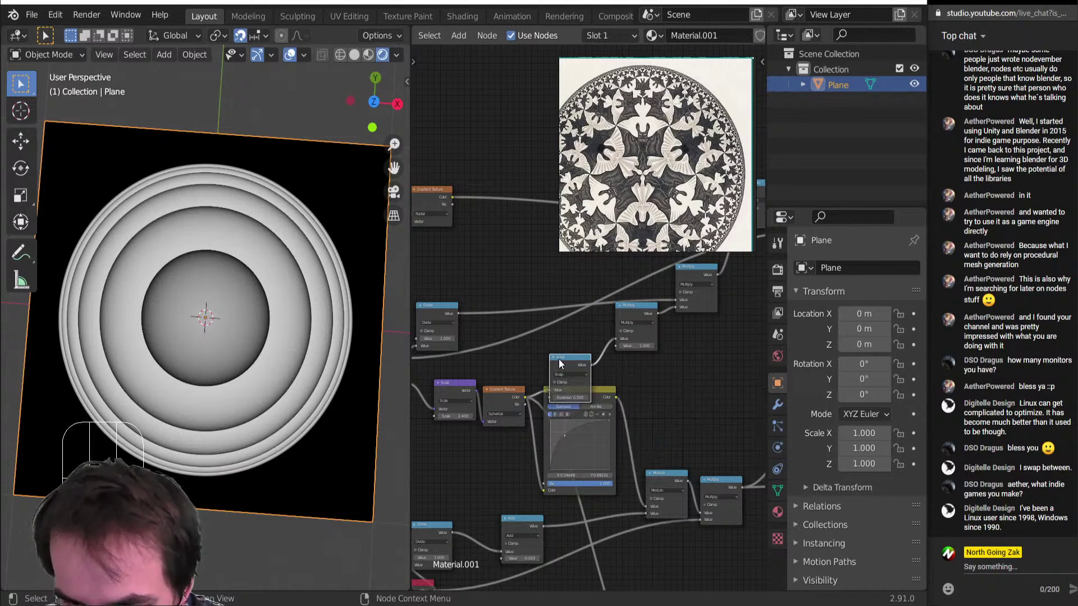
# Drive the Snap node's Increment with the lower Add node's output and fine-tune the Add value while previewing the stepped rings.
pyautogui.moveTo(571, 358); pyautogui.dragTo(578, 333)
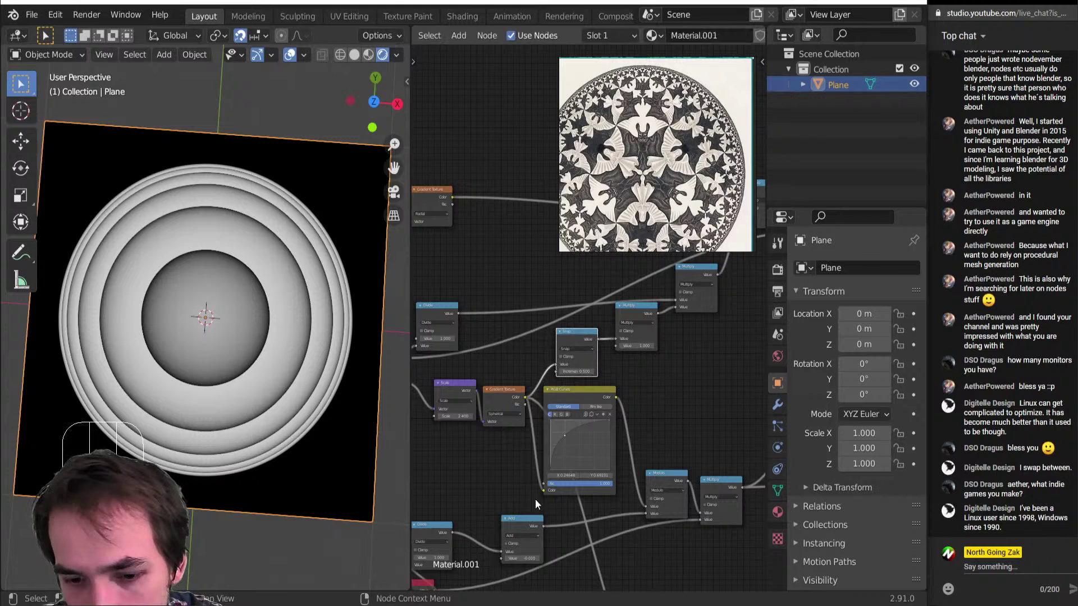
pyautogui.moveTo(544, 527); pyautogui.dragTo(558, 372)
pyautogui.keyDown('ctrl'); pyautogui.keyDown('shift'); pyautogui.click(574, 338); pyautogui.keyUp('shift'); pyautogui.keyUp('ctrl')
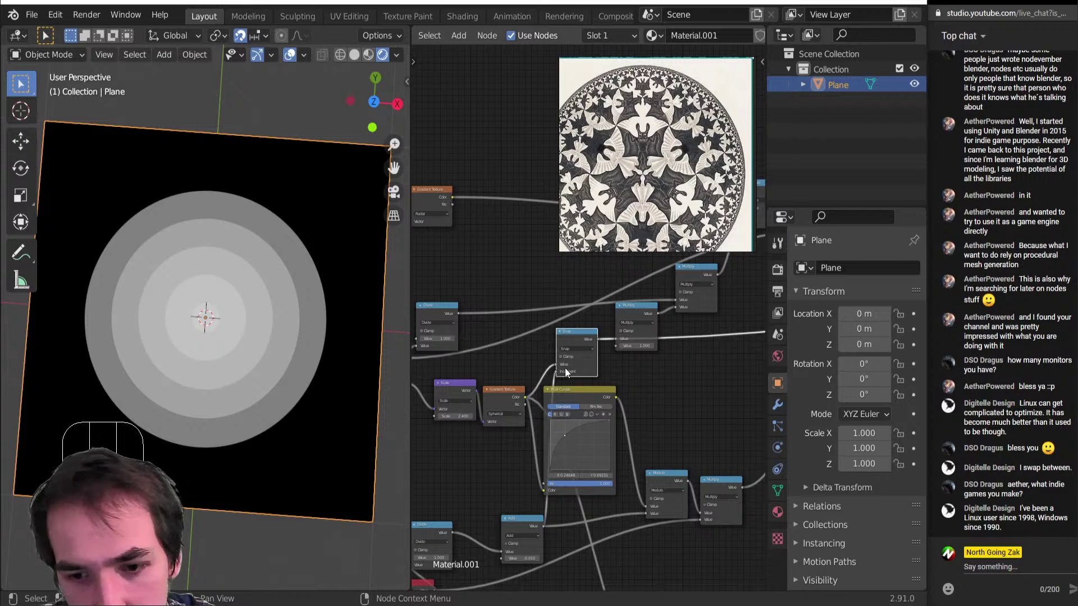
pyautogui.keyDown('shift'); pyautogui.moveTo(522, 560); pyautogui.dragTo(514, 559); pyautogui.keyUp('shift')
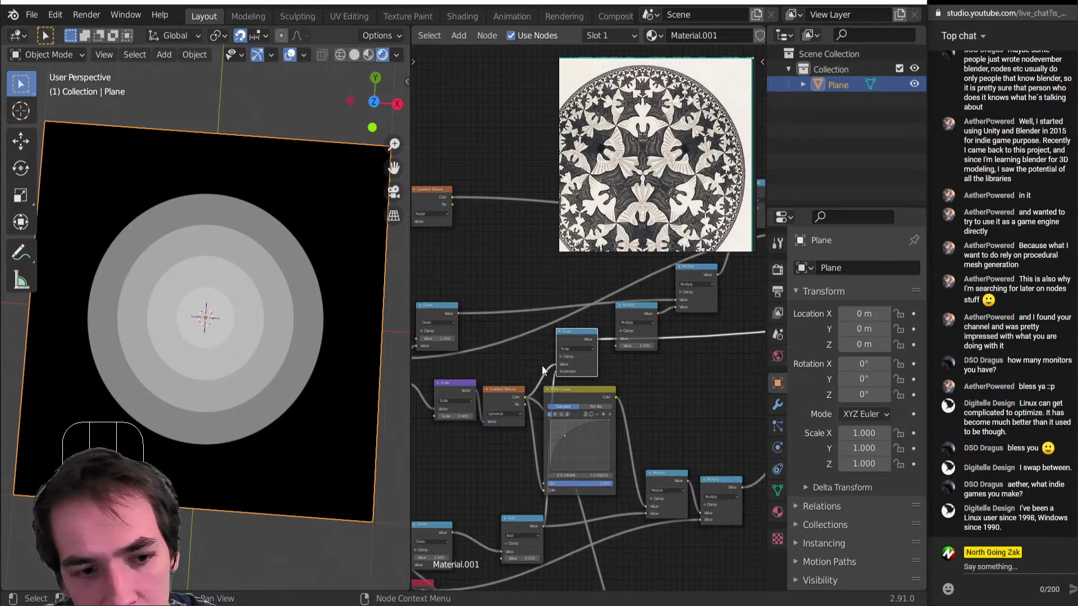
# Preview the output of the upper Modulo node on the plane.
pyautogui.scroll(-5, 542, 365)
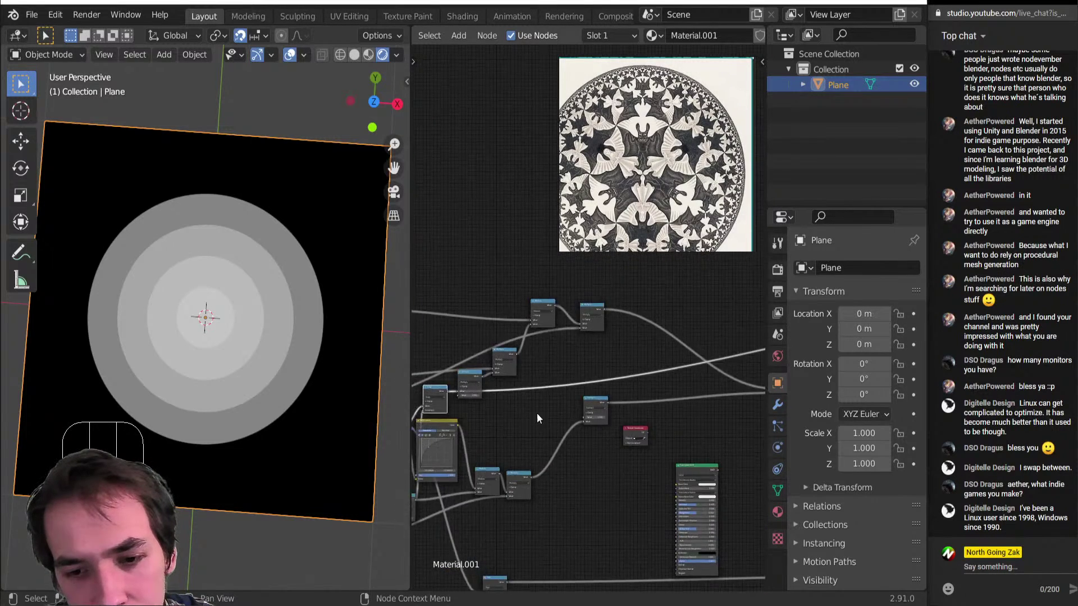
pyautogui.moveTo(536, 413); pyautogui.dragTo(585, 463, button='middle')
pyautogui.scroll(1, 587, 458)
pyautogui.keyDown('ctrl'); pyautogui.keyDown('shift'); pyautogui.click(595, 348); pyautogui.keyUp('shift'); pyautogui.keyUp('ctrl')
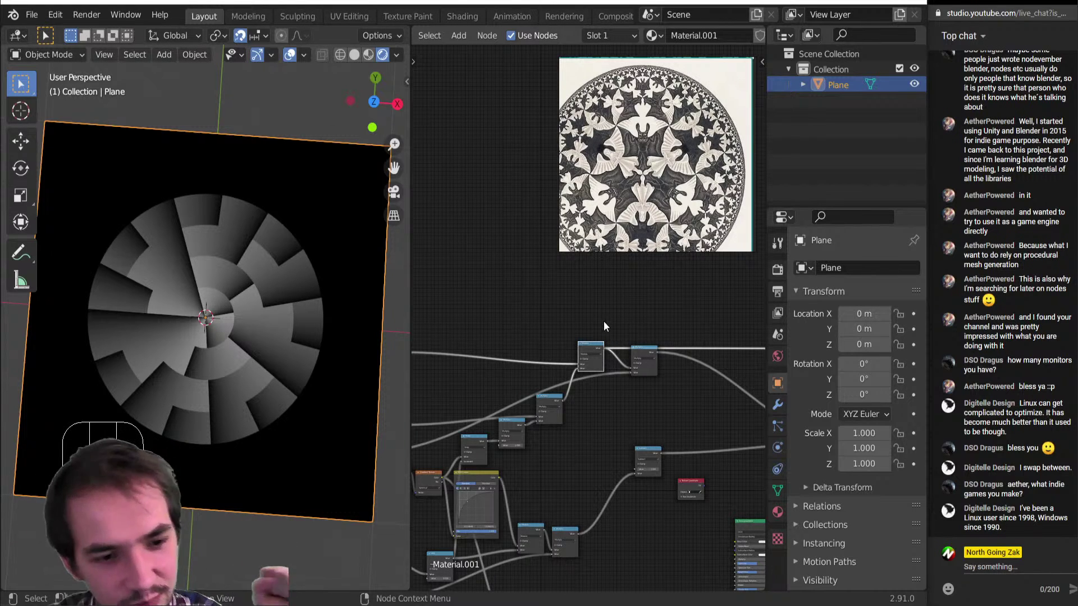
# Preview the final color node at the end of the network and inspect the combined pattern on the plane.
pyautogui.scroll(4, 646, 403)
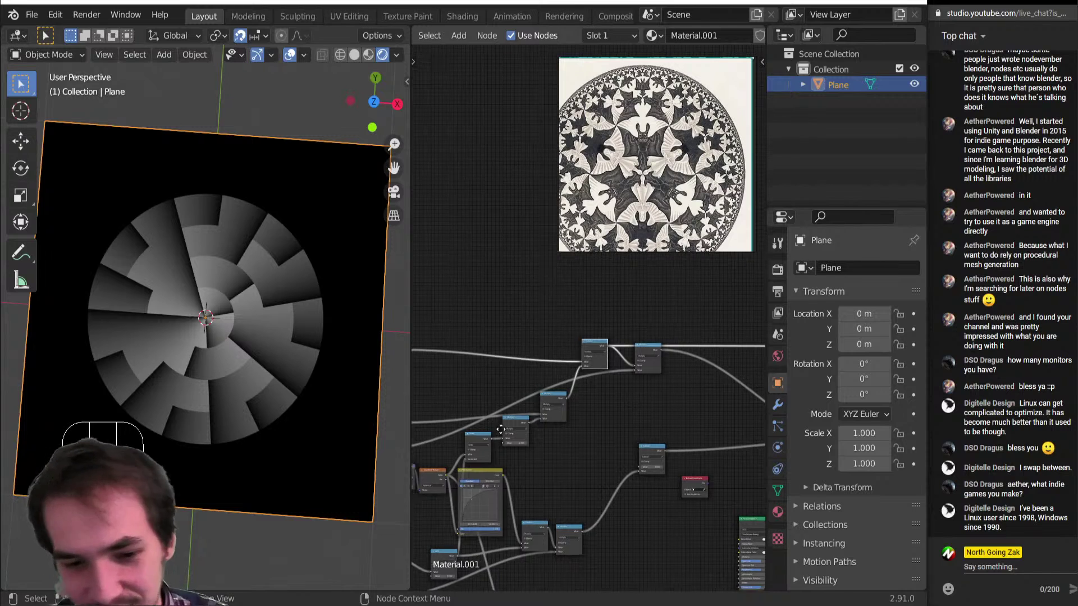
pyautogui.moveTo(658, 406); pyautogui.dragTo(416, 360, button='middle')
pyautogui.scroll(-4, 490, 344)
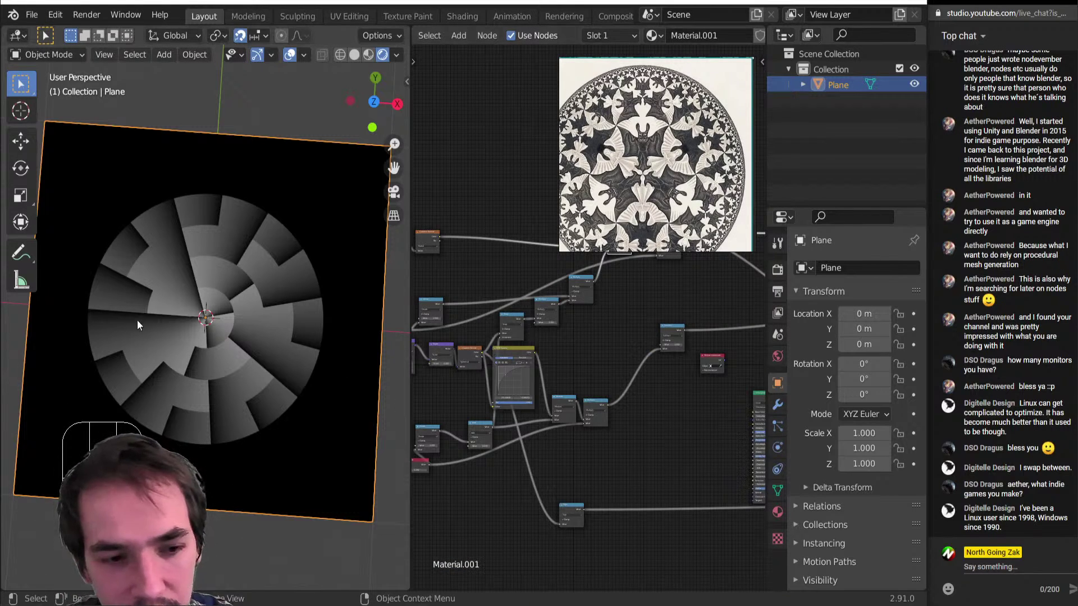
pyautogui.scroll(-2, 573, 368)
pyautogui.scroll(3, 561, 373)
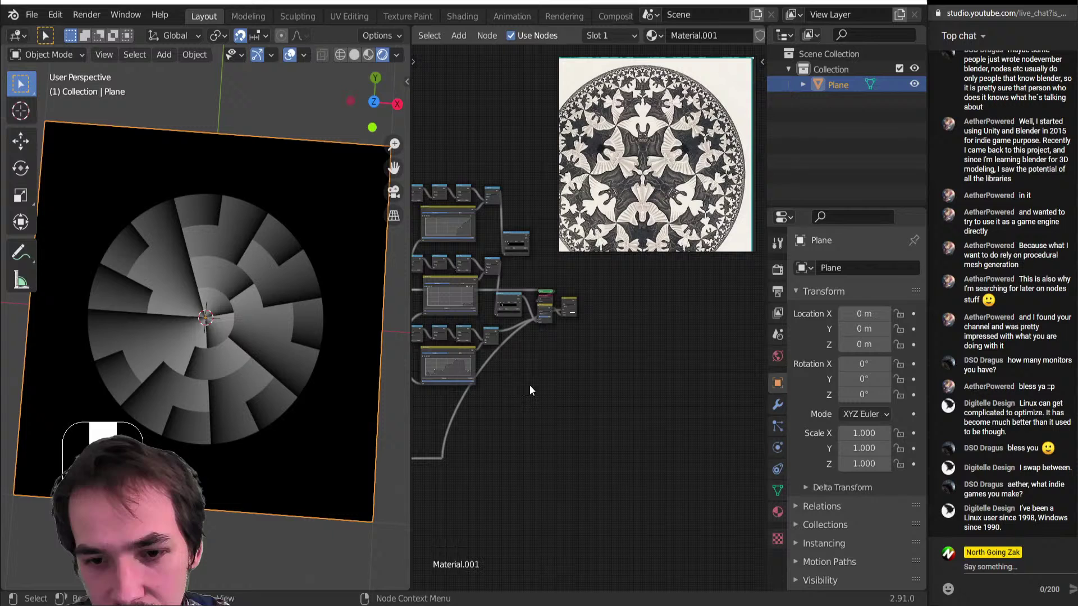
pyautogui.keyDown('ctrl'); pyautogui.keyDown('shift'); pyautogui.click(553, 305); pyautogui.keyUp('shift'); pyautogui.keyUp('ctrl')
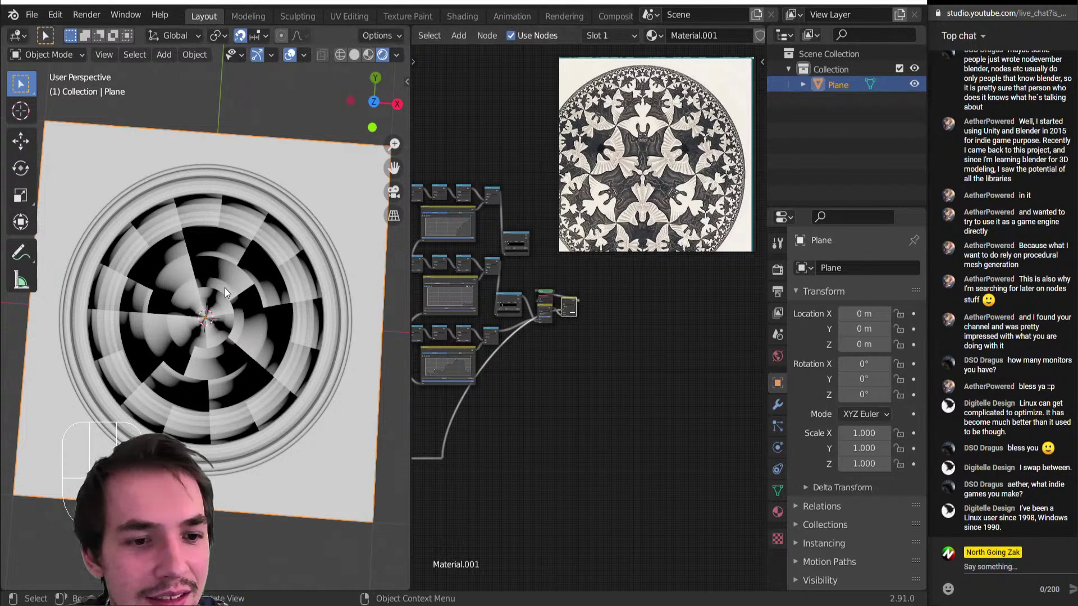
pyautogui.scroll(4, 227, 296)
pyautogui.scroll(-1, 227, 295)
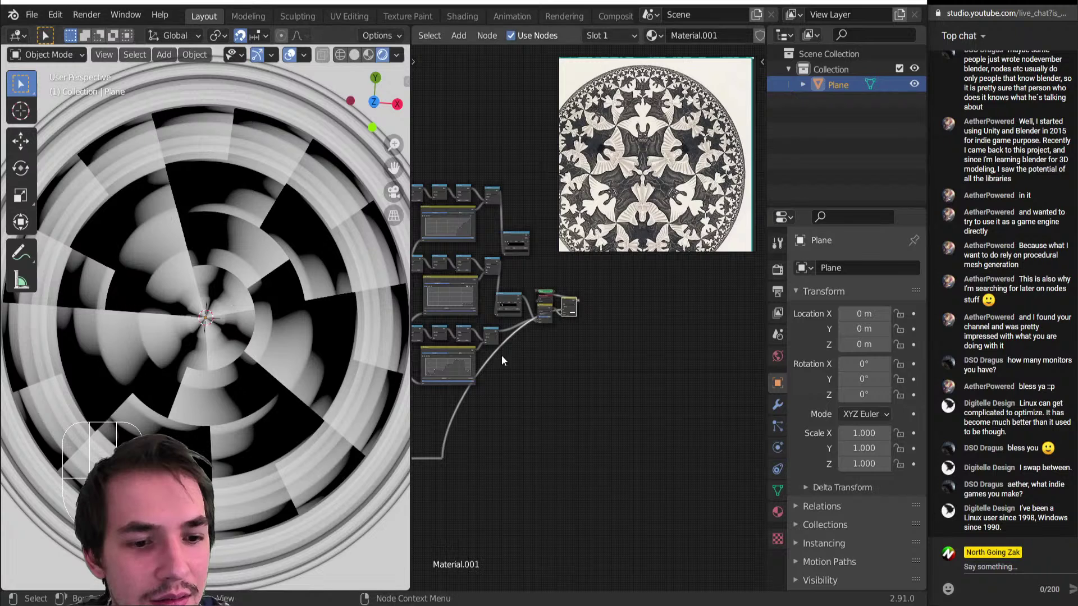
# Preview the node combining the two coordinate branches, followed by the upper Multiply node feeding it, and examine the pattern's center.
pyautogui.moveTo(485, 340); pyautogui.dragTo(758, 322, button='middle')
pyautogui.scroll(4, 651, 324)
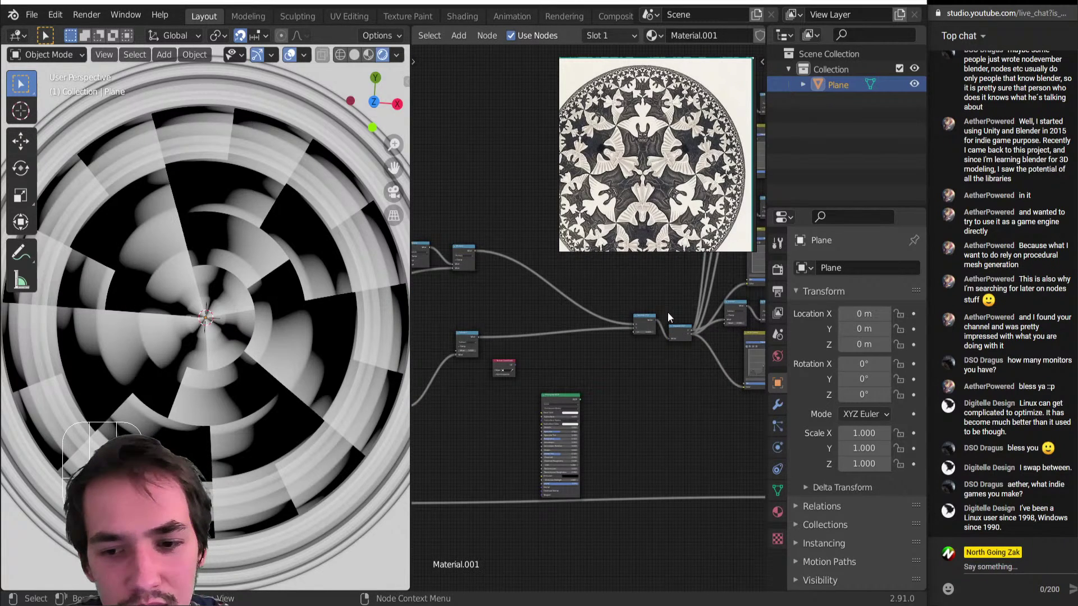
pyautogui.keyDown('ctrl'); pyautogui.keyDown('shift'); pyautogui.click(639, 321); pyautogui.keyUp('shift'); pyautogui.keyUp('ctrl')
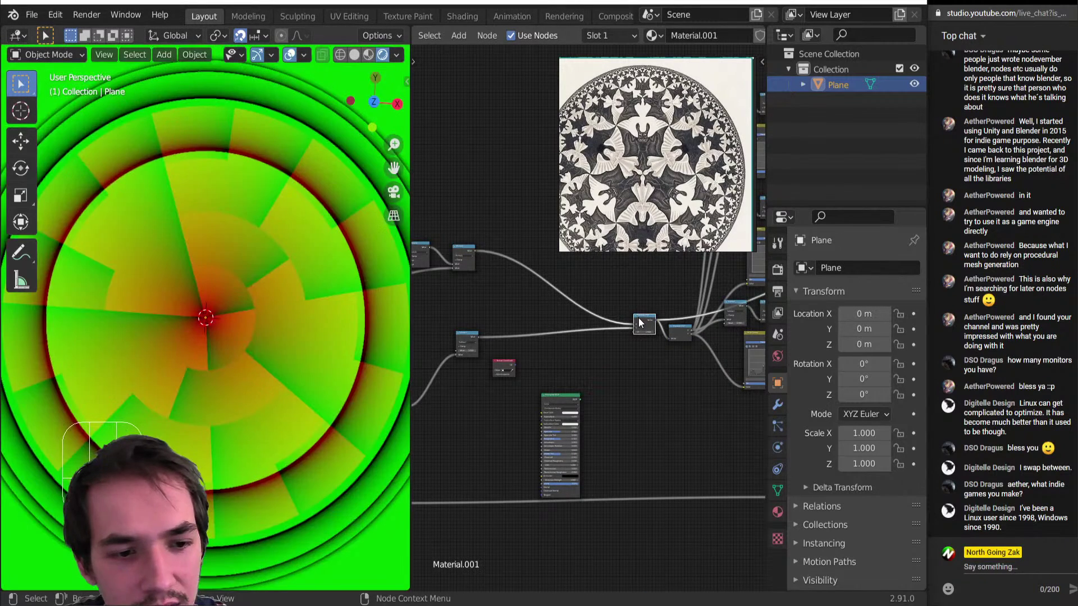
pyautogui.keyDown('ctrl'); pyautogui.keyDown('shift'); pyautogui.click(463, 248); pyautogui.keyUp('shift'); pyautogui.keyUp('ctrl')
pyautogui.scroll(6, 229, 292)
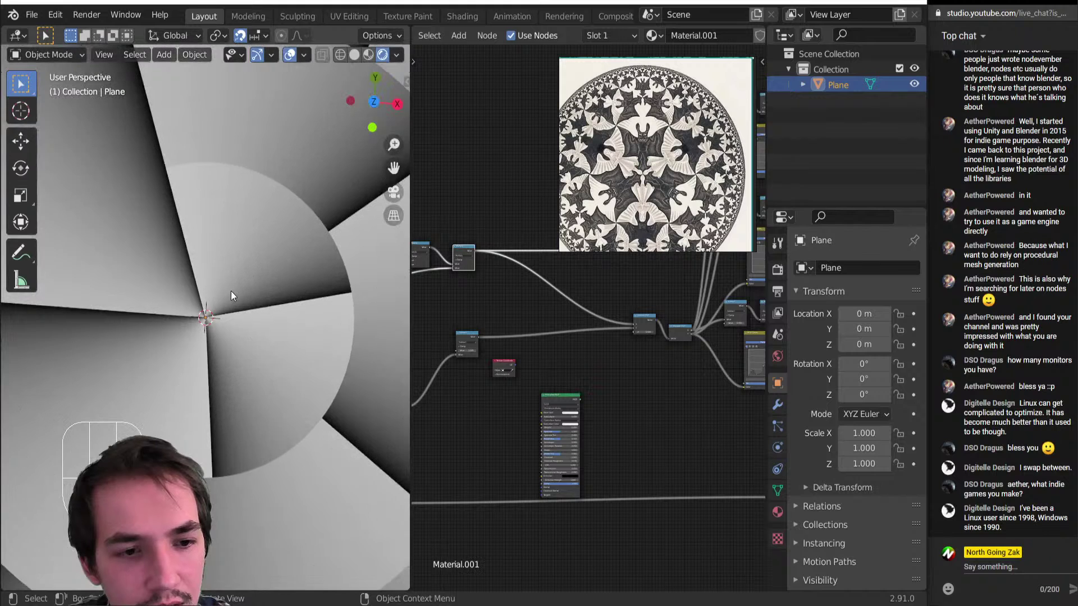
pyautogui.scroll(-1, 554, 325)
# Preview the Multiply node that feeds the upper Modulo, followed by the Modulo output, to compare rings and angular segments.
pyautogui.moveTo(552, 327); pyautogui.dragTo(612, 335, button='middle')
pyautogui.moveTo(491, 317); pyautogui.dragTo(486, 406, button='middle')
pyautogui.scroll(3, 544, 324)
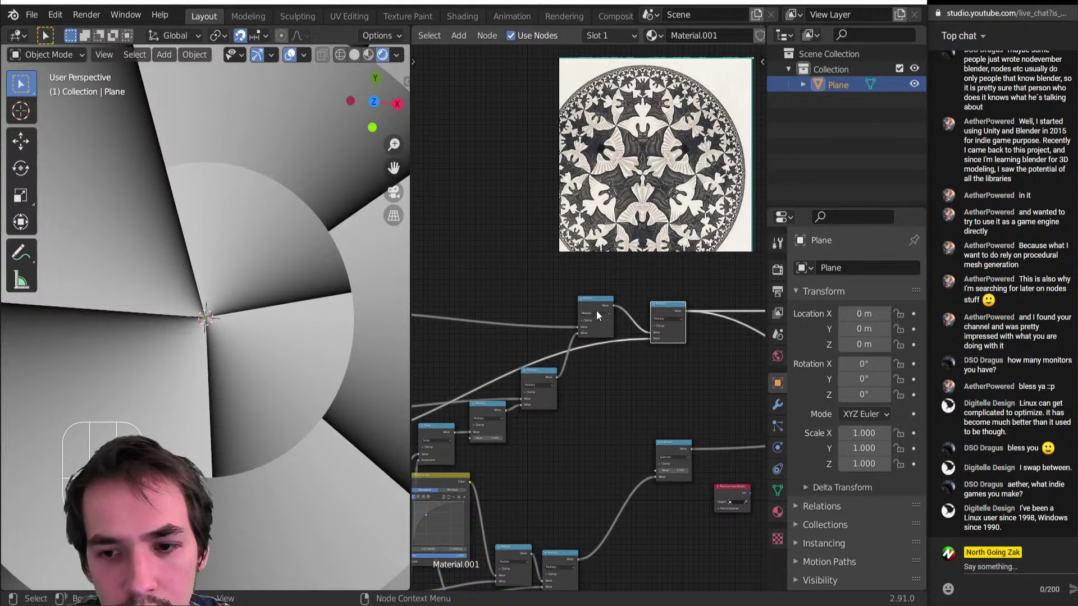
pyautogui.keyDown('ctrl'); pyautogui.keyDown('shift'); pyautogui.click(542, 372); pyautogui.keyUp('shift'); pyautogui.keyUp('ctrl')
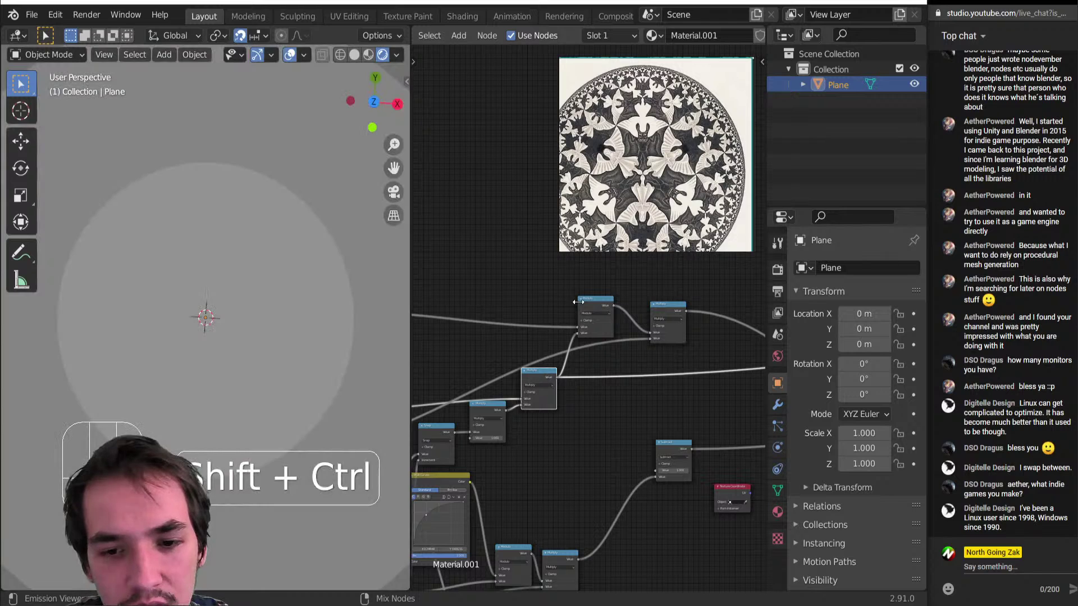
pyautogui.keyDown('ctrl'); pyautogui.keyDown('shift'); pyautogui.click(588, 301); pyautogui.keyUp('shift'); pyautogui.keyUp('ctrl')
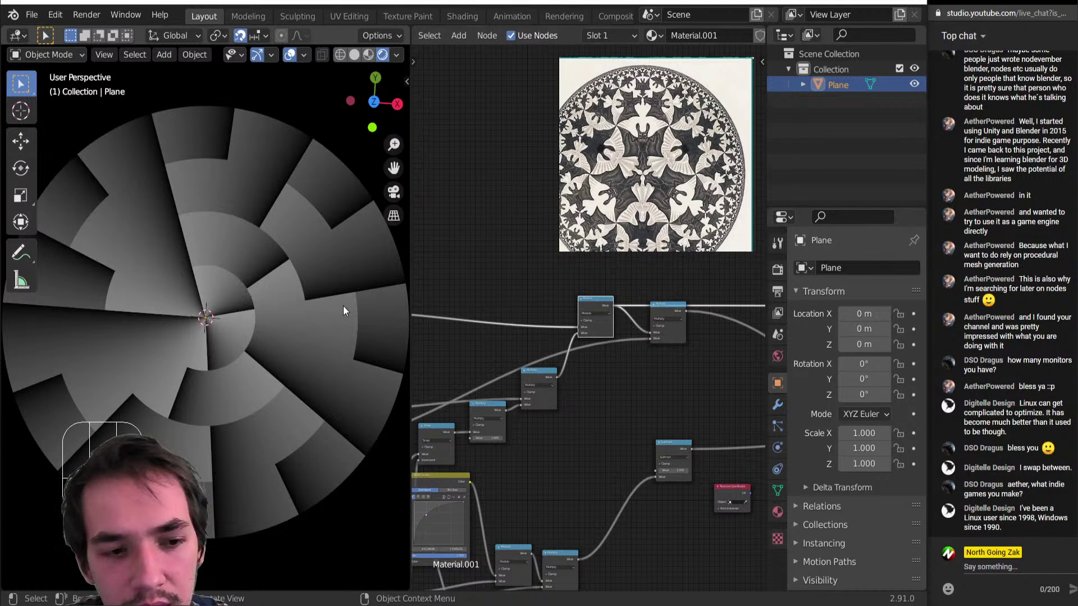
pyautogui.scroll(3, 600, 430)
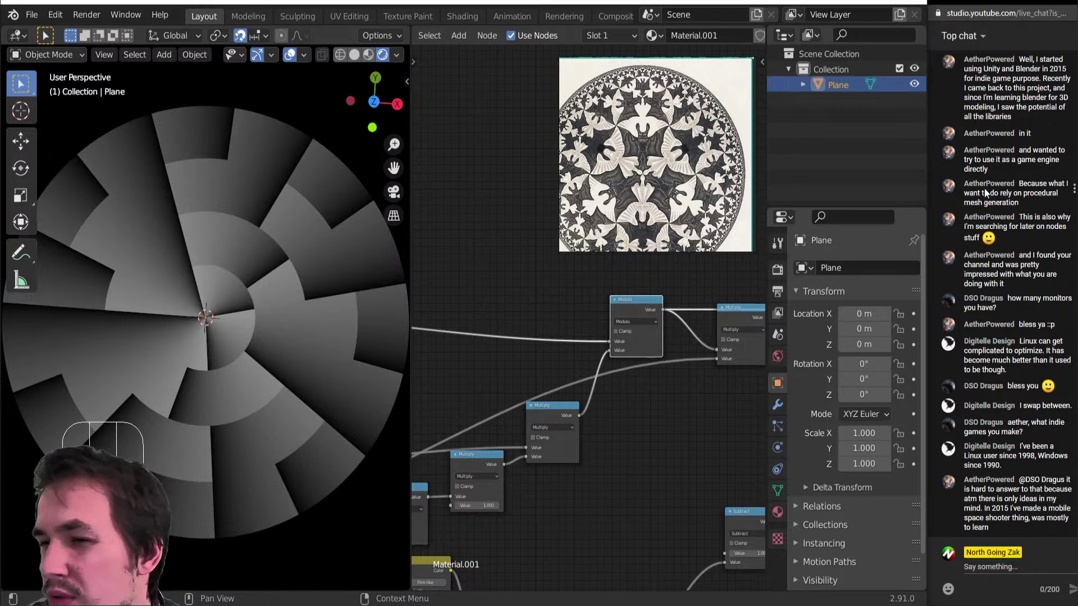
pyautogui.moveTo(1017, 154); pyautogui.dragTo(1022, 174)
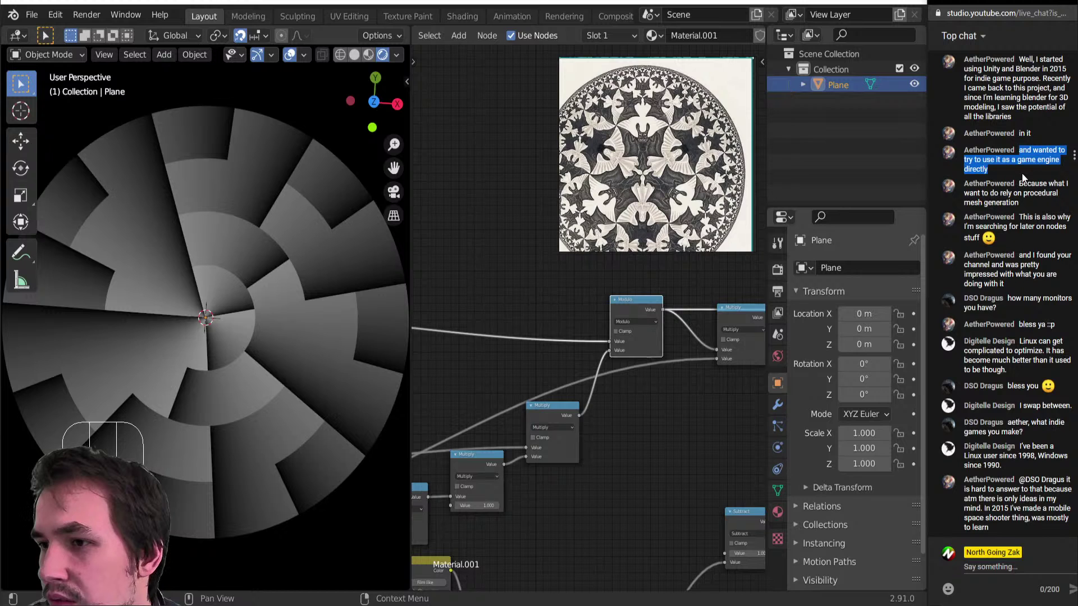
pyautogui.scroll(4, 1010, 281)
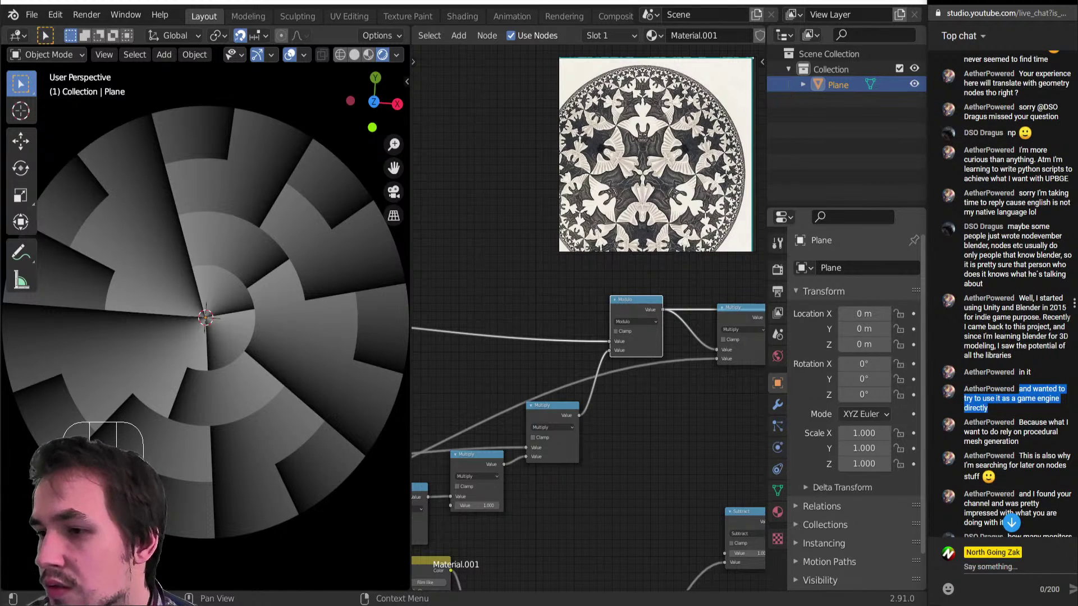
pyautogui.moveTo(1013, 317); pyautogui.dragTo(1016, 358)
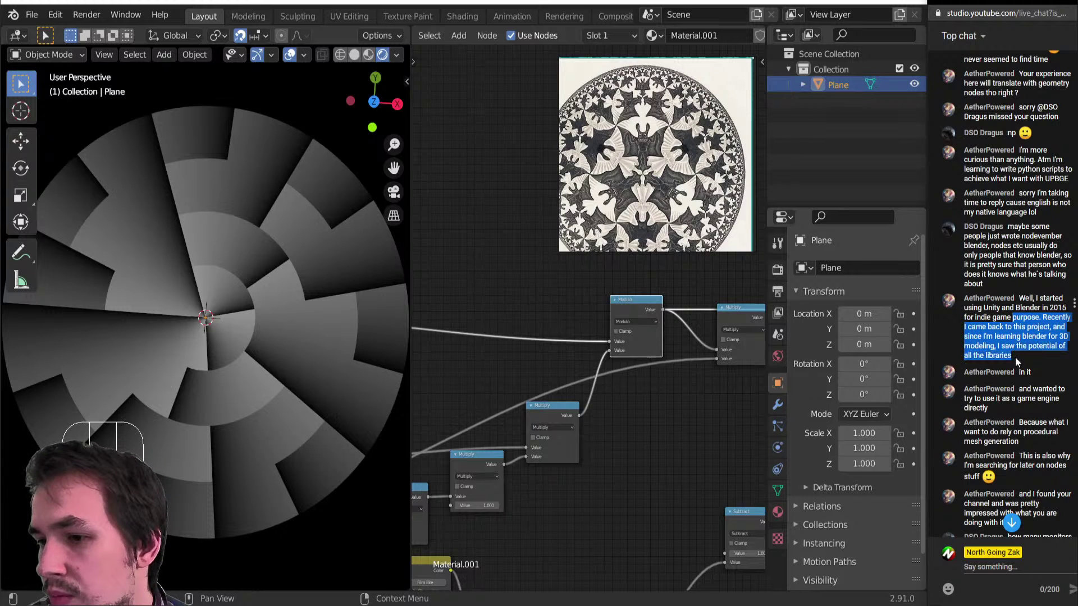
pyautogui.click(1040, 373)
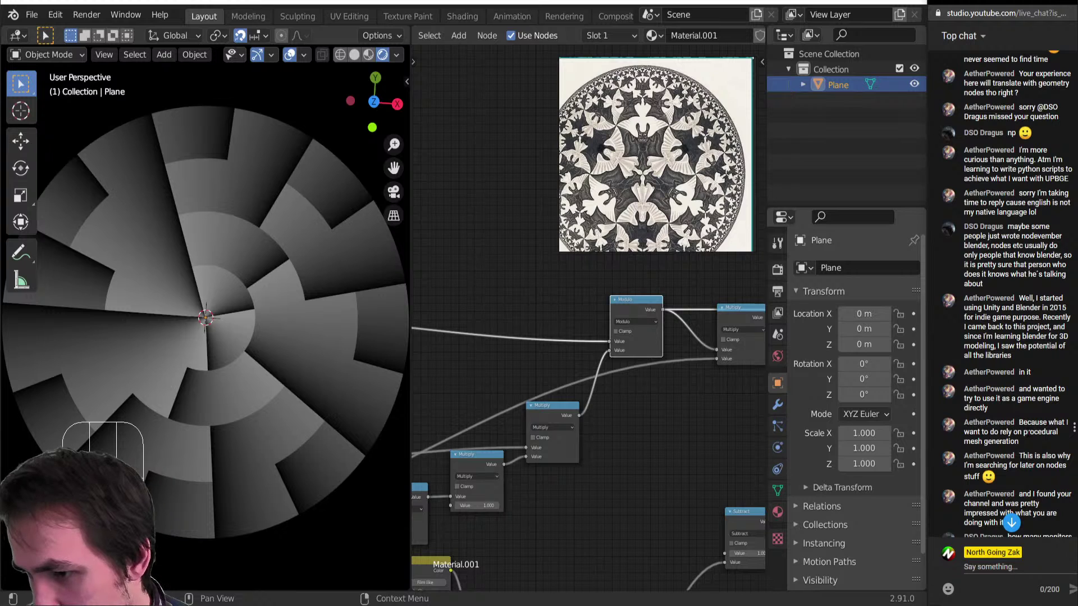
pyautogui.scroll(-1, 1028, 433)
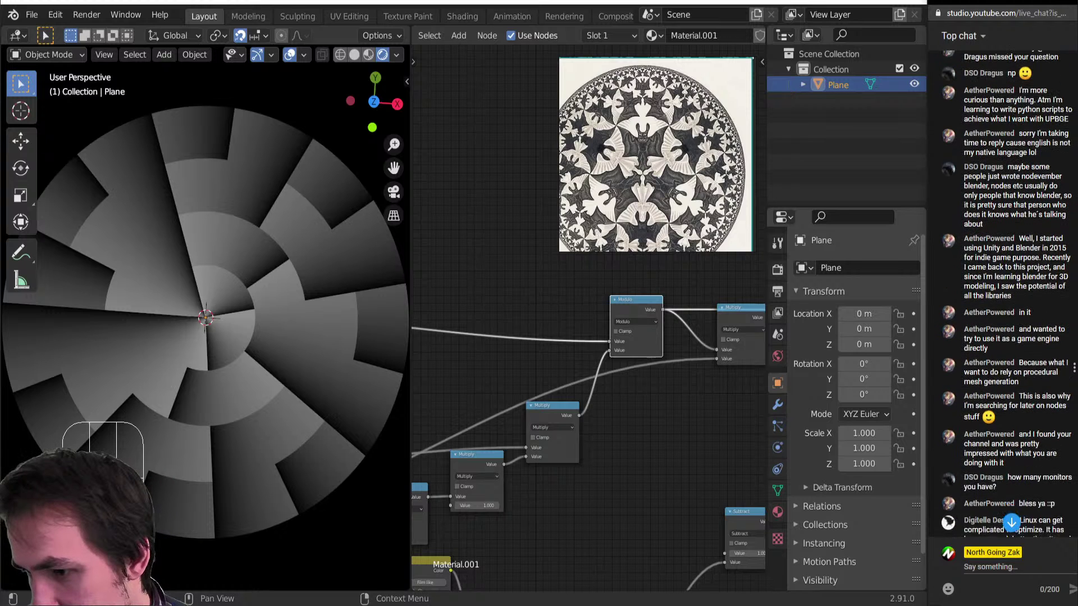
pyautogui.scroll(-1, 1028, 433)
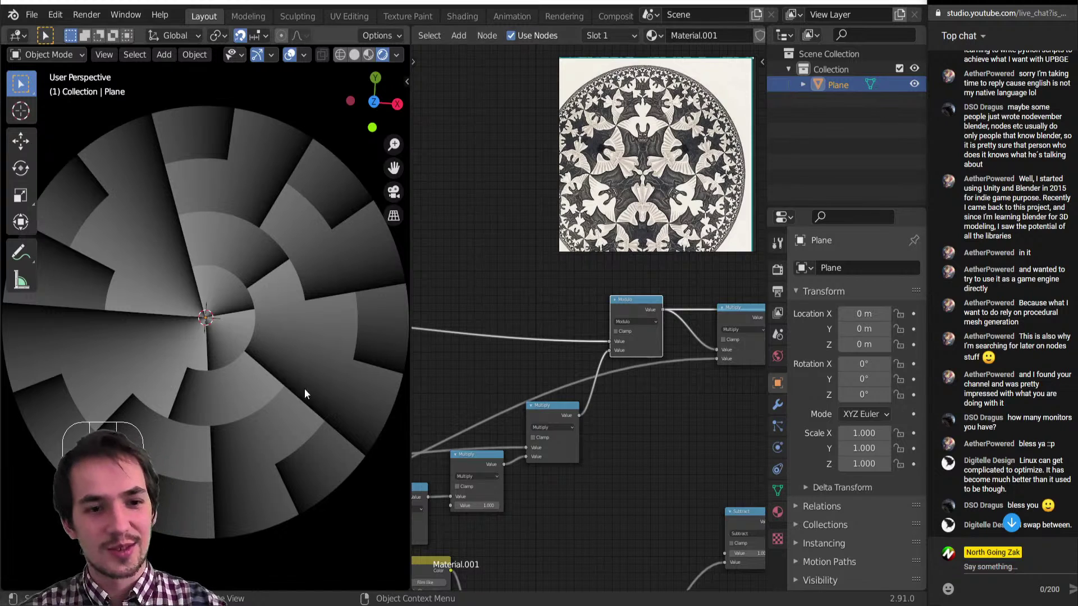
# Set the lower Value node that feeds the Divide node to 3.
pyautogui.scroll(-2, 602, 419)
pyautogui.scroll(-2, 564, 404)
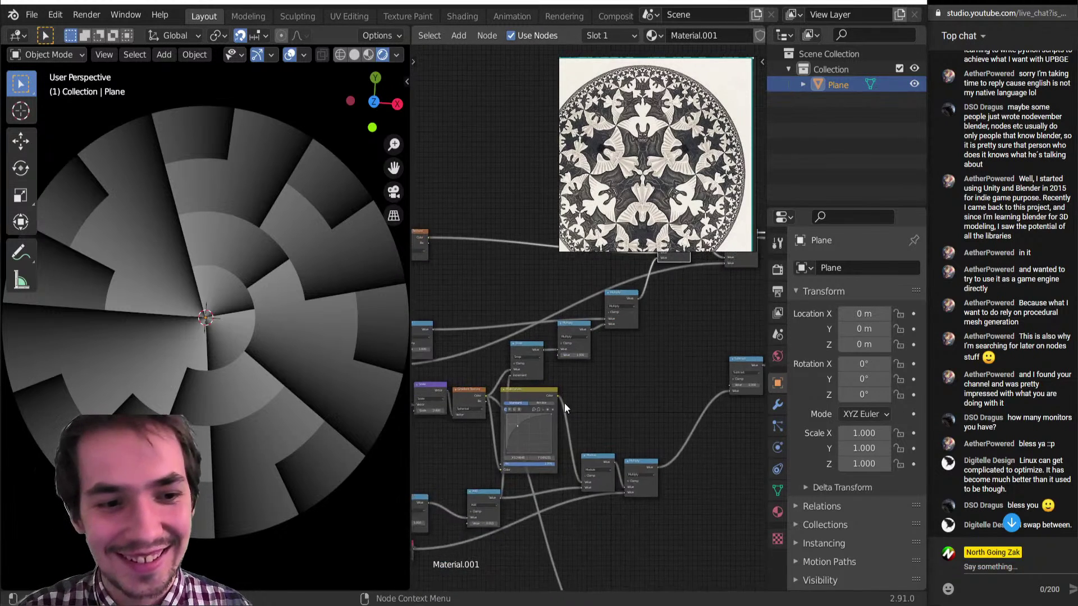
pyautogui.scroll(2, 565, 404)
pyautogui.moveTo(553, 449); pyautogui.dragTo(591, 345, button='middle')
pyautogui.scroll(2, 591, 346)
pyautogui.moveTo(435, 503); pyautogui.dragTo(553, 450, button='middle')
pyautogui.scroll(1, 518, 446)
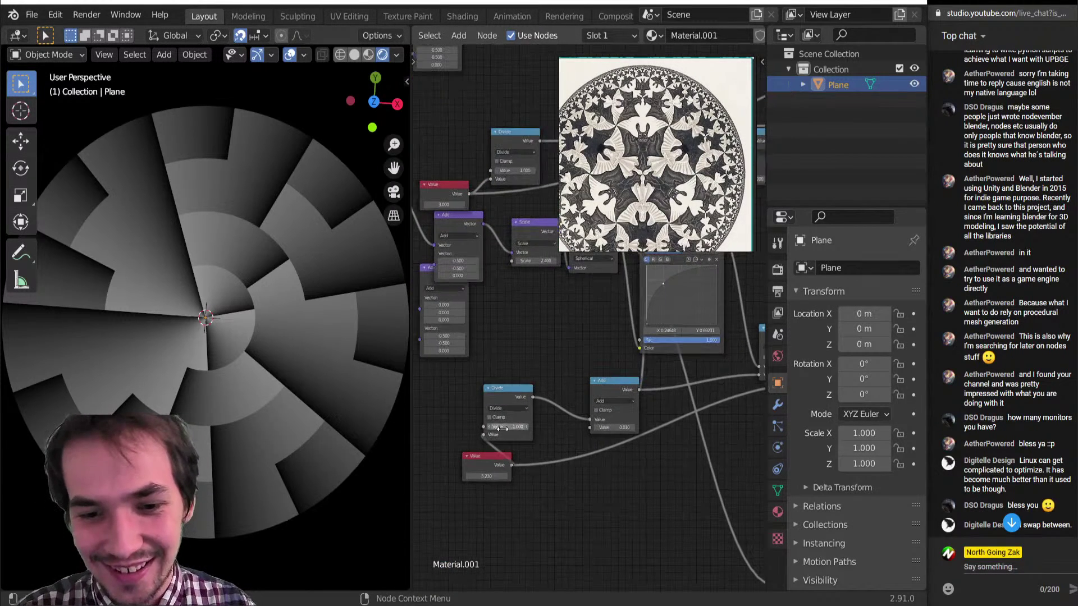
pyautogui.click(487, 477)
pyautogui.write('1')
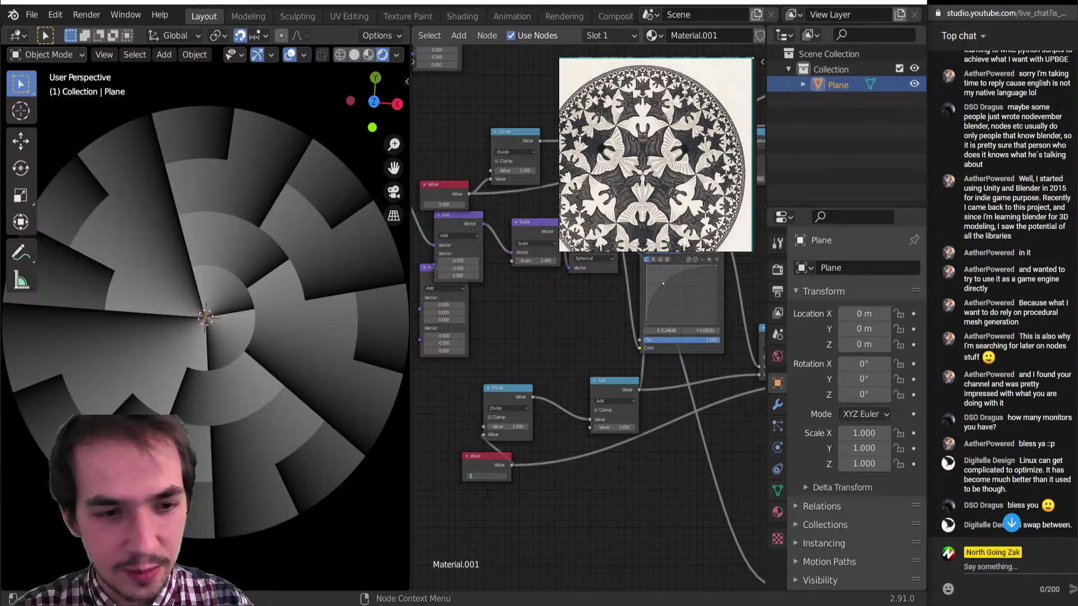
pyautogui.write('3')
pyautogui.press('Return')
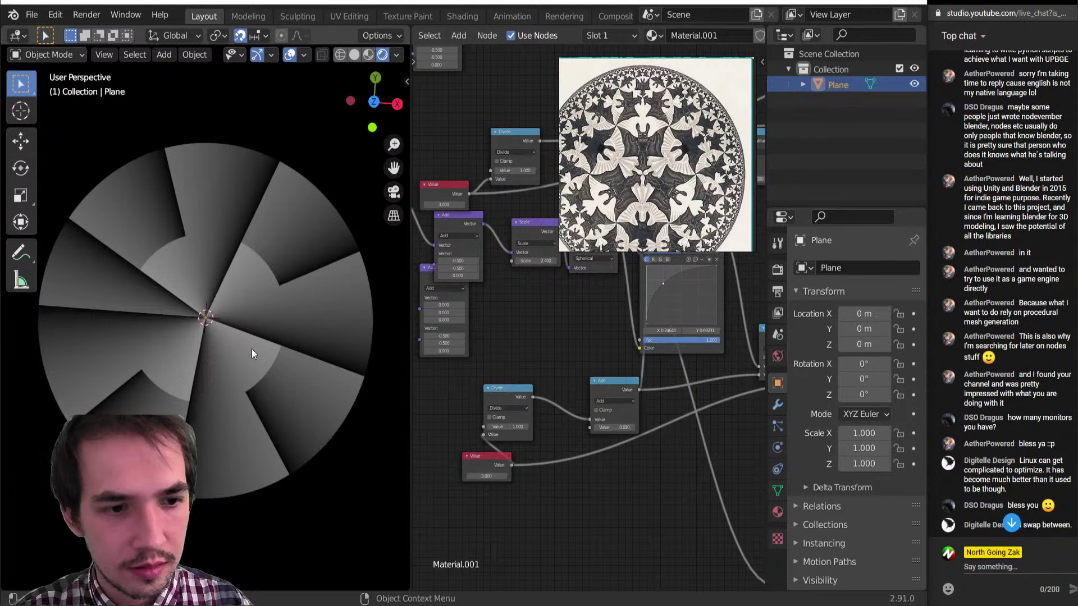
pyautogui.scroll(-3, 584, 399)
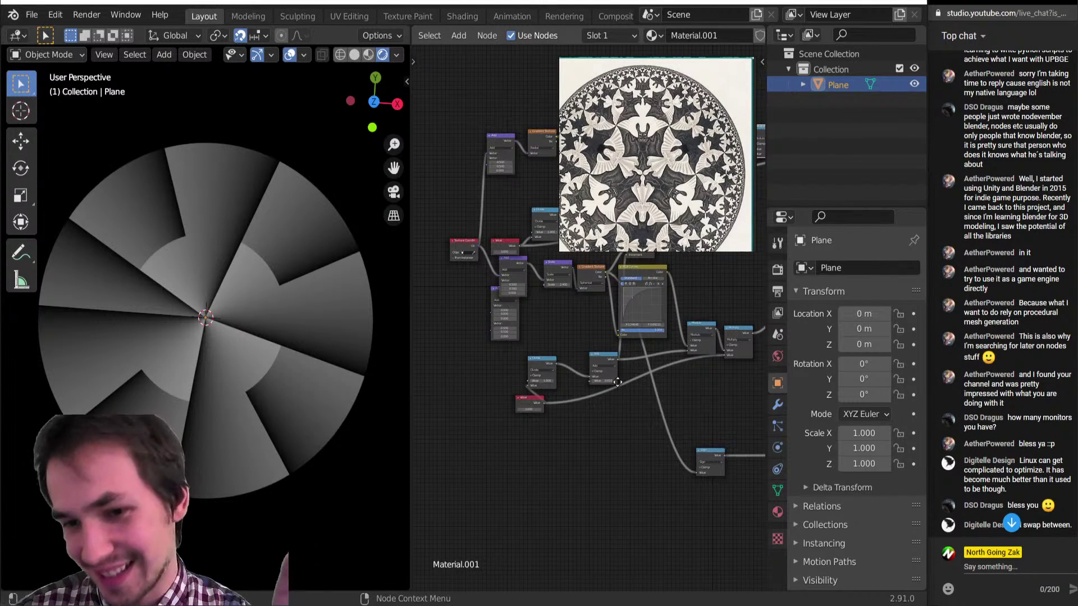
pyautogui.moveTo(617, 383); pyautogui.dragTo(533, 450, button='middle')
pyautogui.scroll(3, 589, 469)
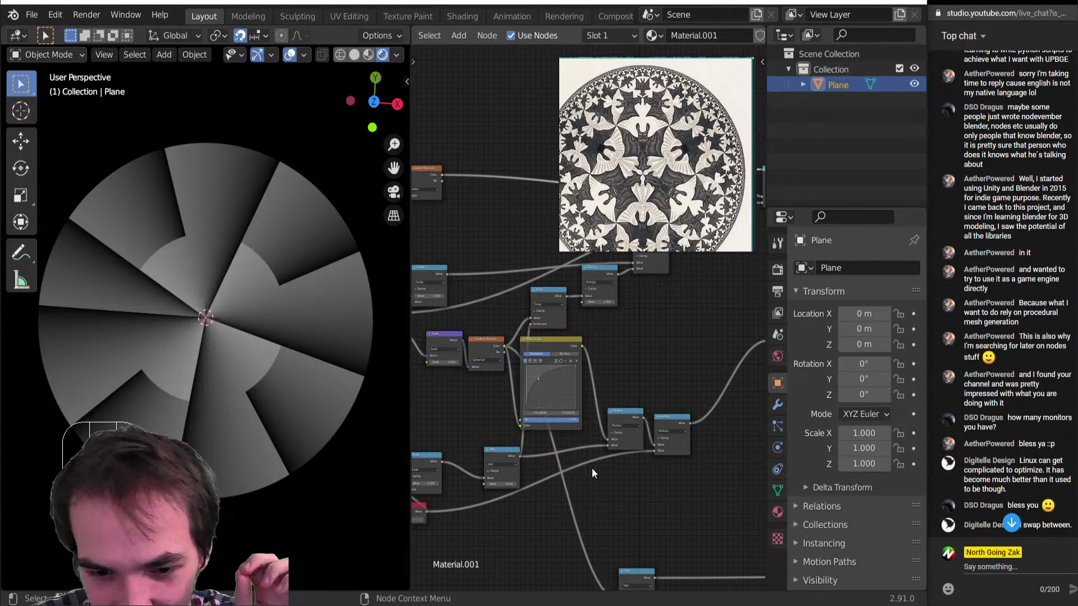
pyautogui.moveTo(592, 473); pyautogui.dragTo(714, 531, button='middle')
pyautogui.moveTo(686, 426); pyautogui.dragTo(659, 363, button='middle')
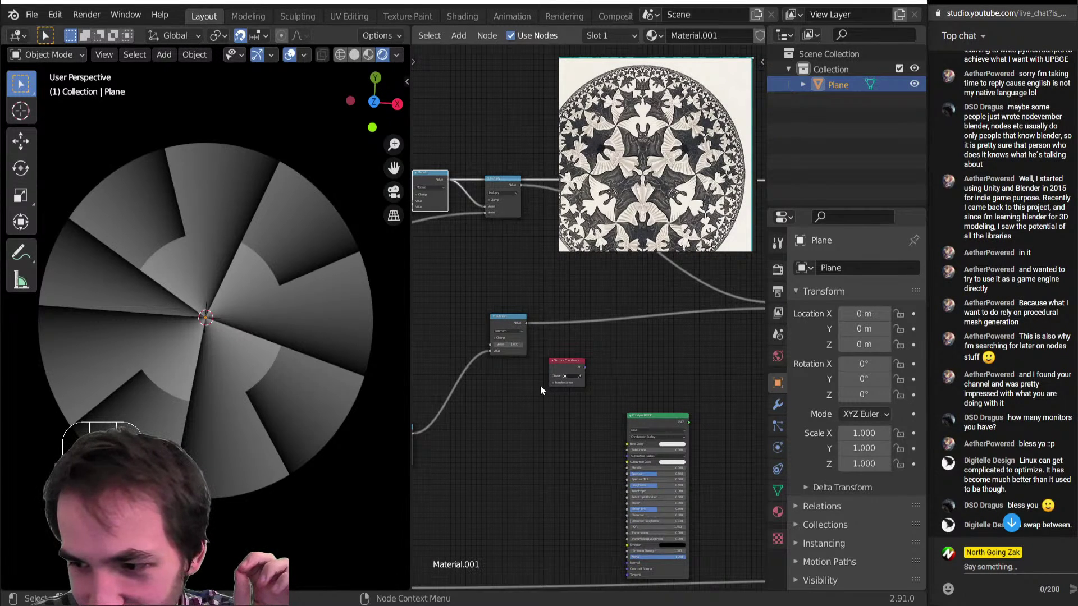
pyautogui.scroll(-5, 1015, 433)
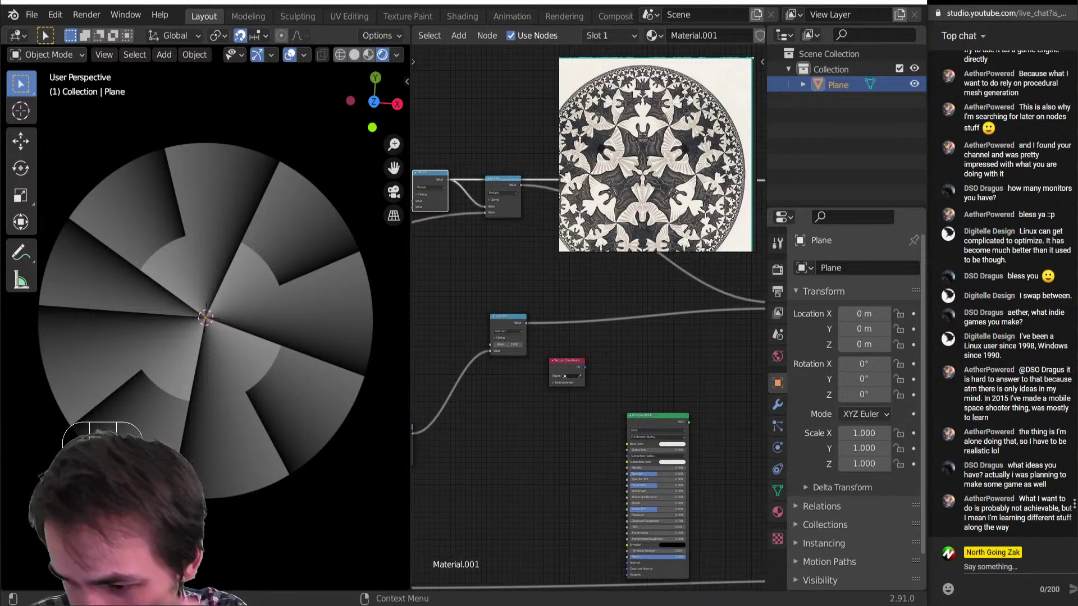
pyautogui.scroll(-5, 520, 412)
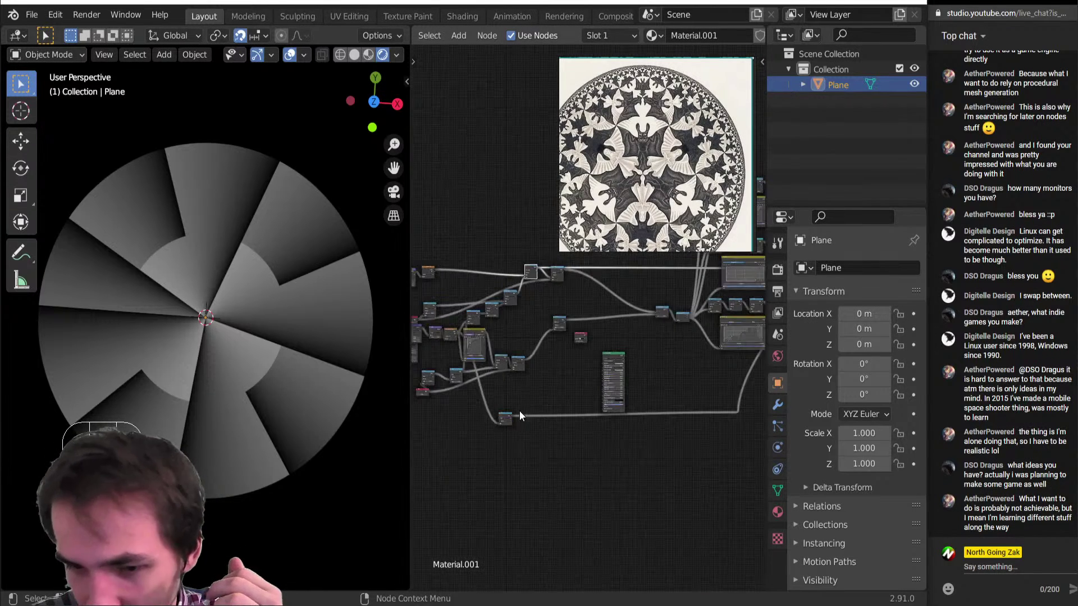
# Move the unconnected Principled BSDF node slightly upward in the node graph.
pyautogui.moveTo(604, 357); pyautogui.dragTo(612, 349)
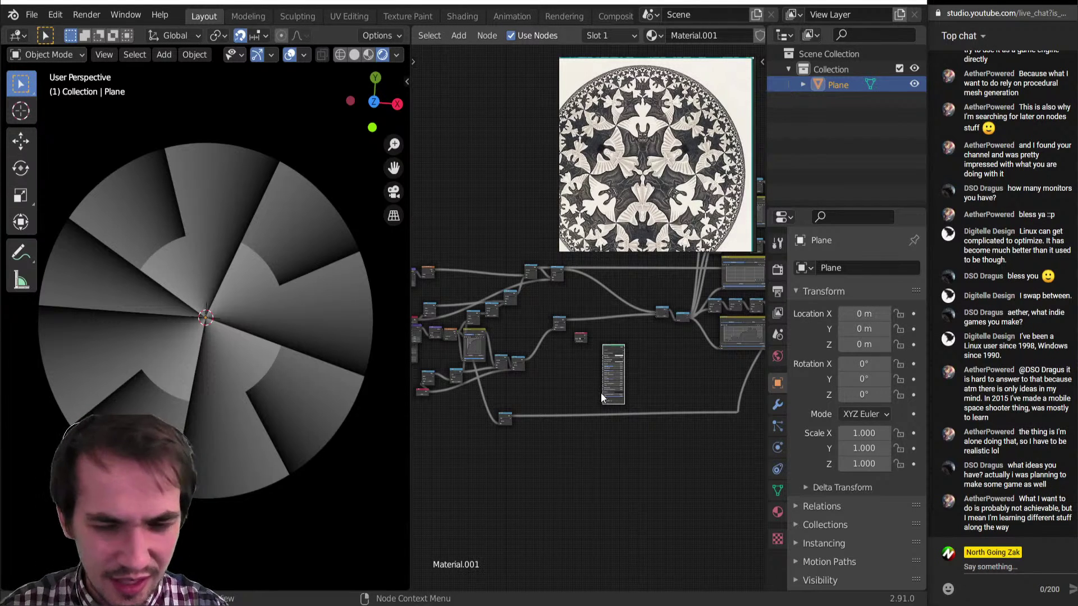
pyautogui.scroll(5, 596, 398)
pyautogui.moveTo(588, 403); pyautogui.dragTo(703, 331, button='middle')
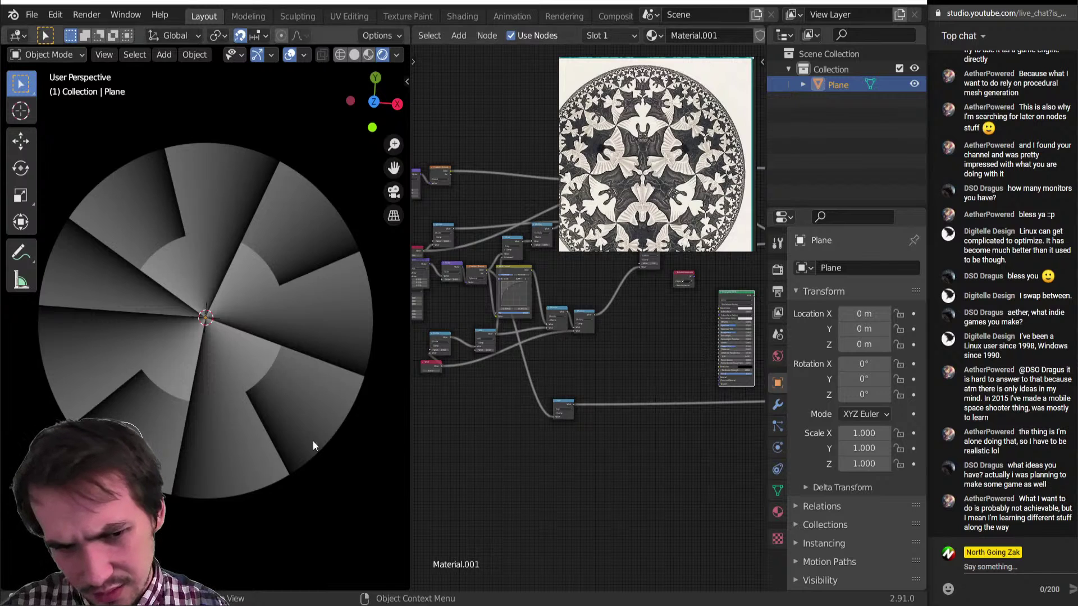
pyautogui.moveTo(312, 440); pyautogui.dragTo(272, 339, button='middle')
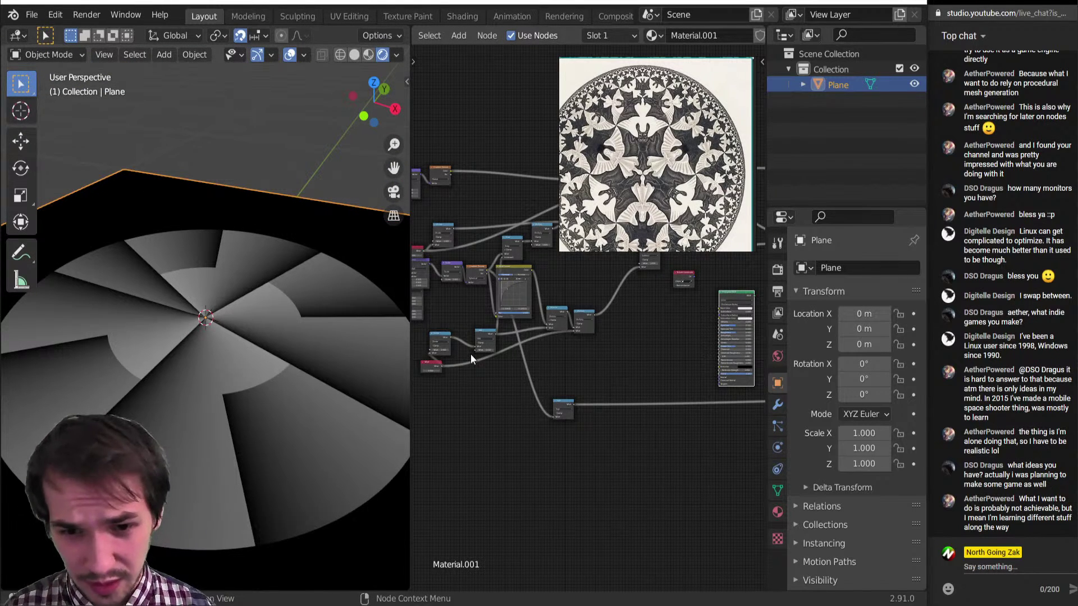
# Preview the Multiply node that follows the upper Modulo, followed by the Multiply that feeds the Modulo, and examine the pattern from above.
pyautogui.moveTo(532, 252); pyautogui.dragTo(579, 456, button='middle')
pyautogui.scroll(5, 579, 456)
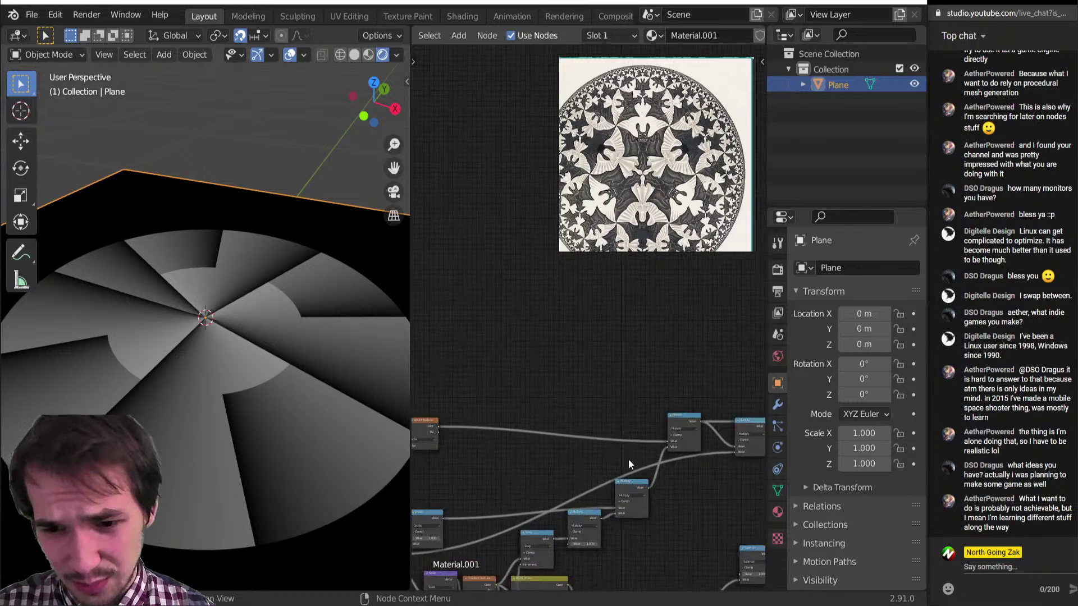
pyautogui.keyDown('ctrl'); pyautogui.keyDown('shift'); pyautogui.click(662, 367); pyautogui.keyUp('shift'); pyautogui.keyUp('ctrl')
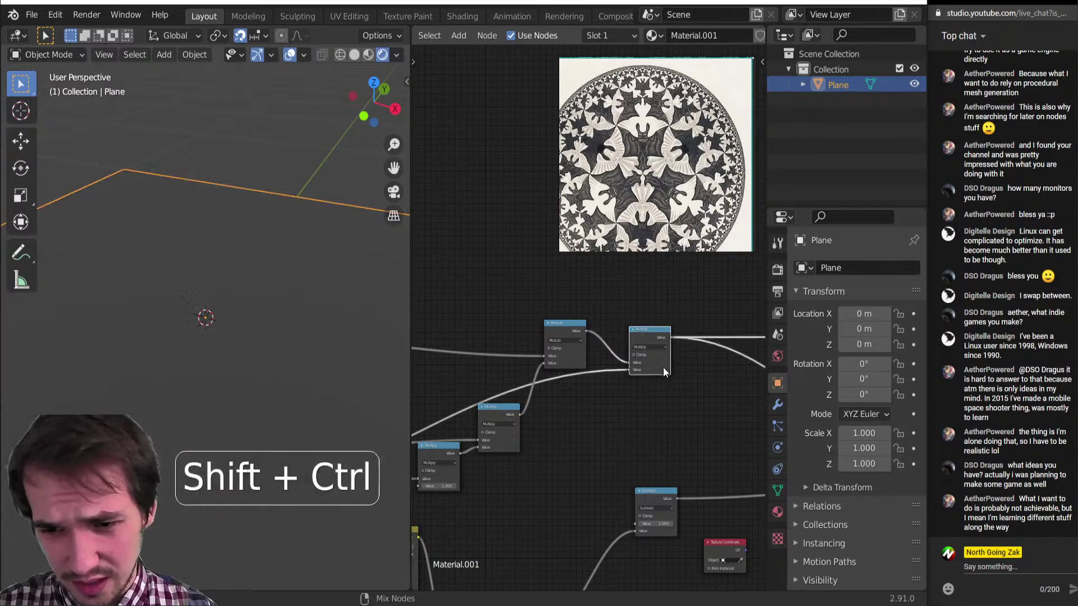
pyautogui.moveTo(609, 408); pyautogui.dragTo(637, 387, button='middle')
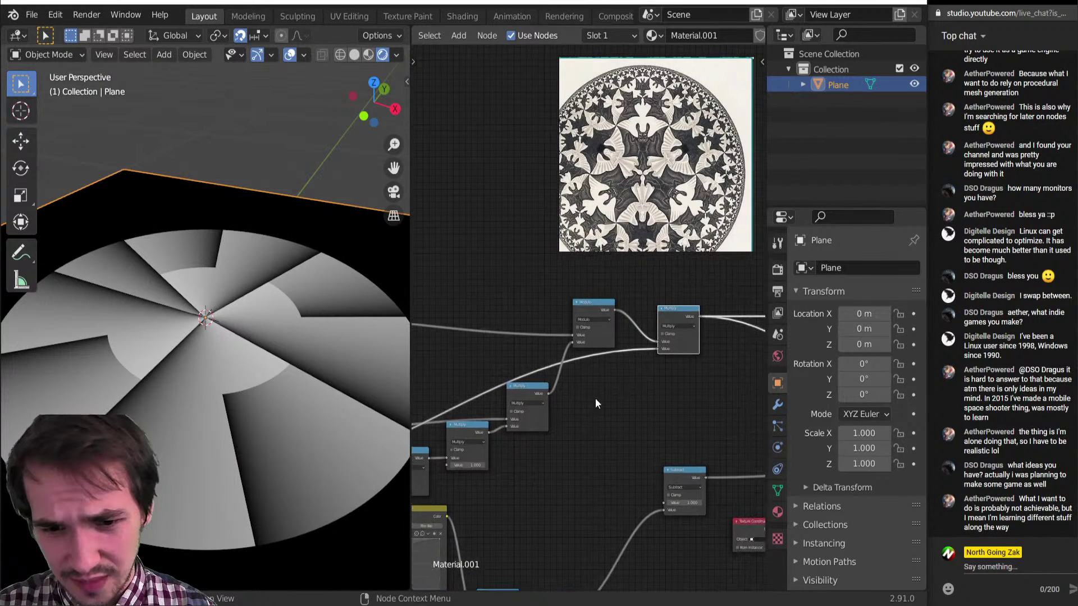
pyautogui.keyDown('ctrl'); pyautogui.keyDown('shift'); pyautogui.click(527, 394); pyautogui.keyUp('shift'); pyautogui.keyUp('ctrl')
pyautogui.moveTo(241, 416); pyautogui.dragTo(242, 481, button='middle')
pyautogui.scroll(1, 505, 460)
pyautogui.moveTo(520, 448); pyautogui.dragTo(564, 435, button='middle')
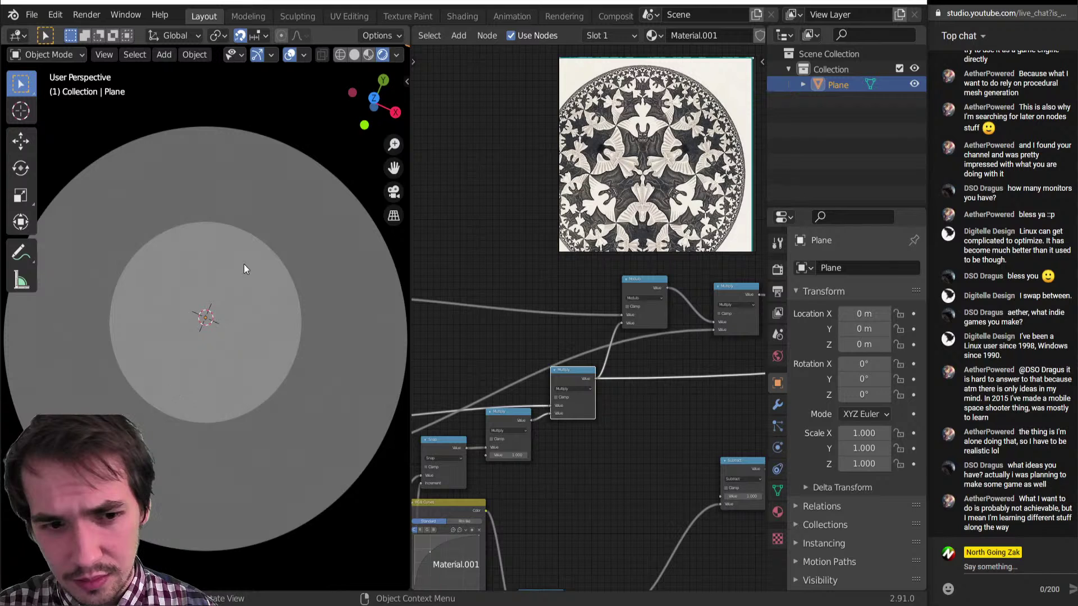
# Move the Multiply node that feeds the upper Modulo slightly away from the Multiply before it.
pyautogui.moveTo(575, 412); pyautogui.dragTo(583, 413)
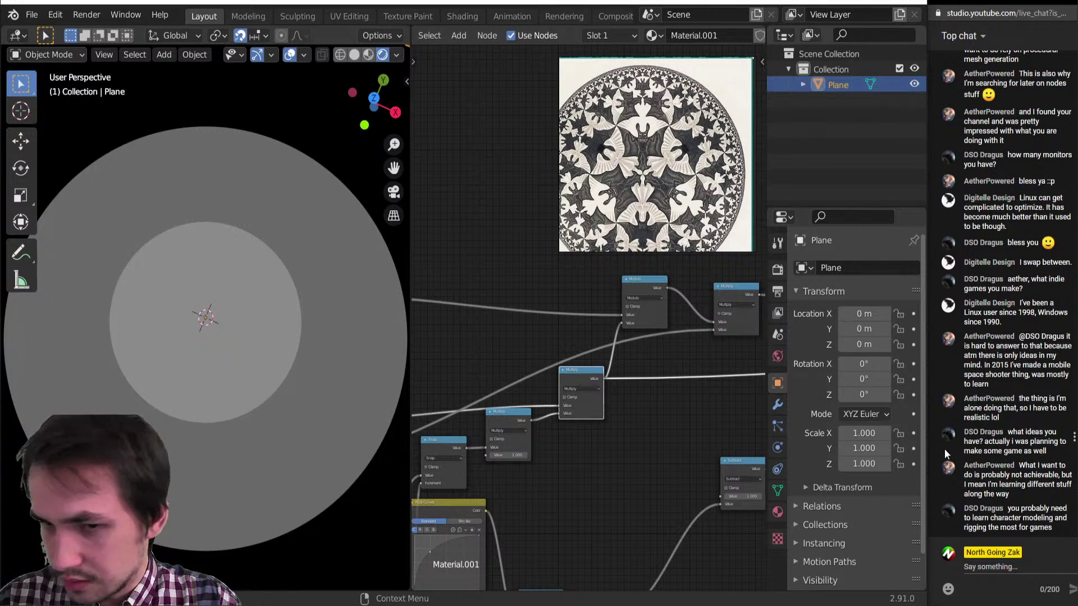
pyautogui.scroll(-2, 611, 411)
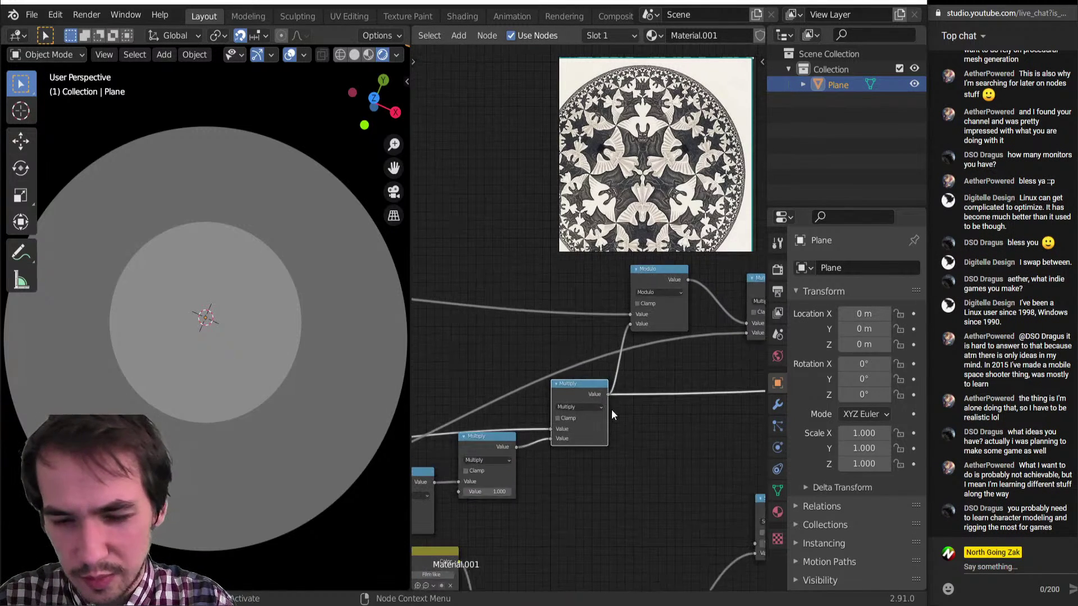
pyautogui.moveTo(556, 415); pyautogui.dragTo(594, 328, button='middle')
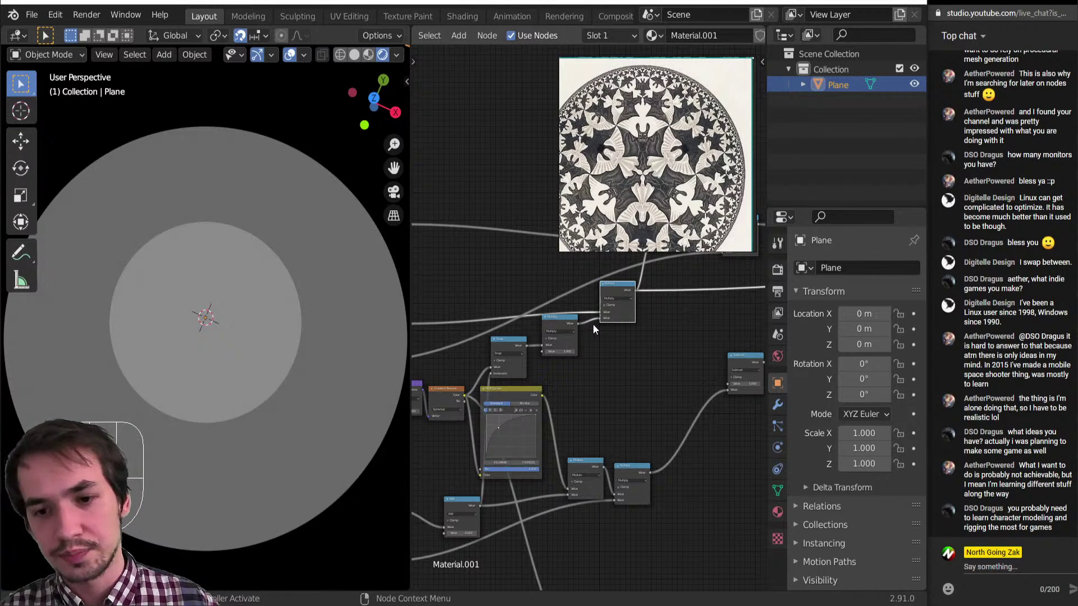
pyautogui.scroll(-4, 598, 325)
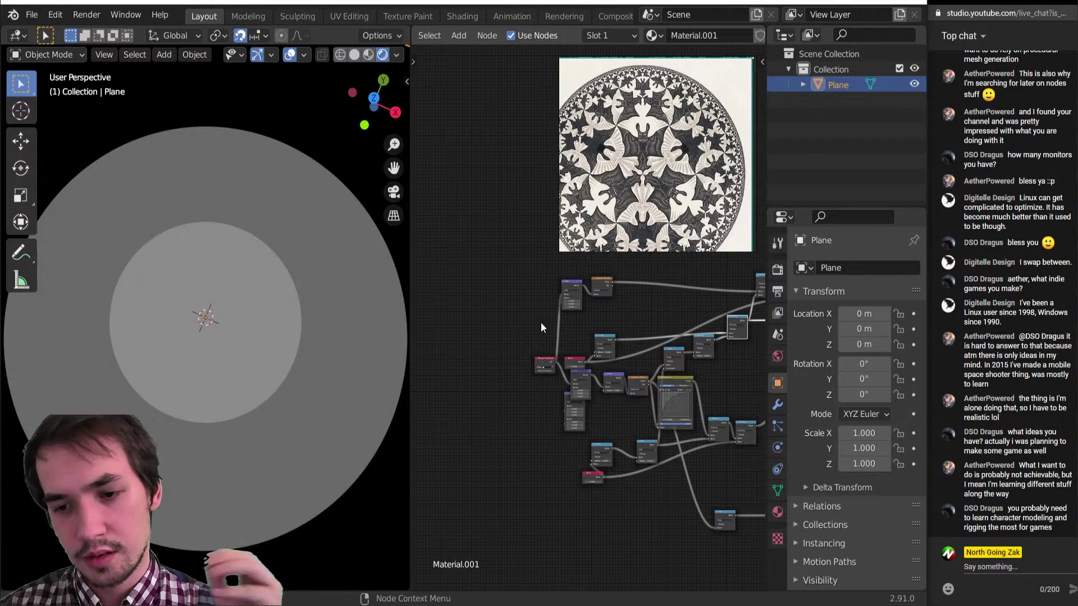
pyautogui.scroll(6, 541, 322)
pyautogui.moveTo(608, 423)
pyautogui.mouseDown(button='middle')
pyautogui.moveTo(676, 419)
pyautogui.moveTo(623, 422)
pyautogui.mouseUp(button='middle')
pyautogui.scroll(1, 576, 439)
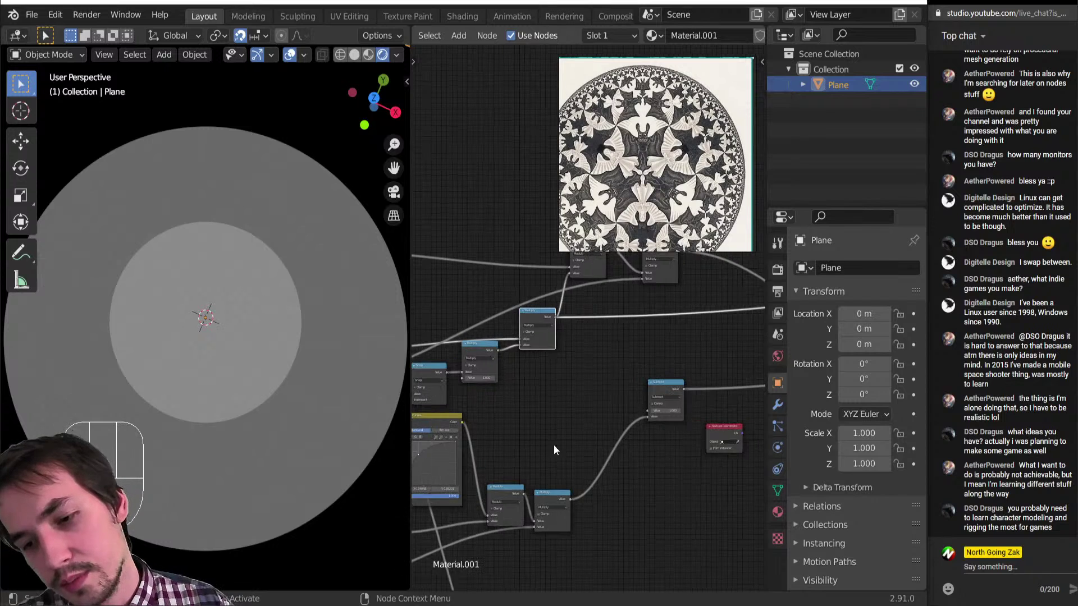
pyautogui.moveTo(521, 409); pyautogui.dragTo(538, 403, button='middle')
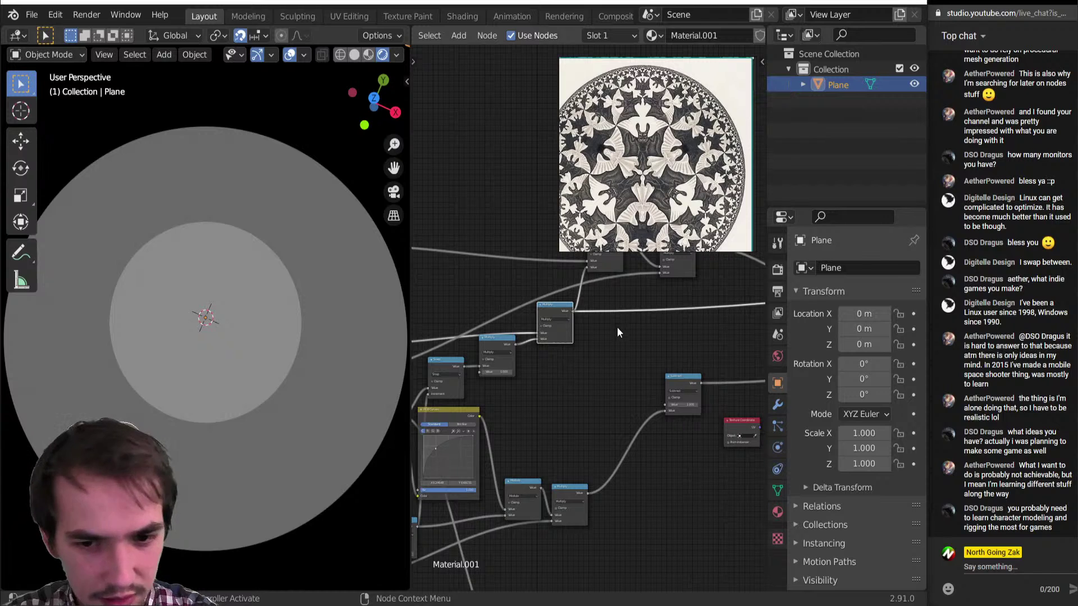
pyautogui.scroll(-6, 596, 397)
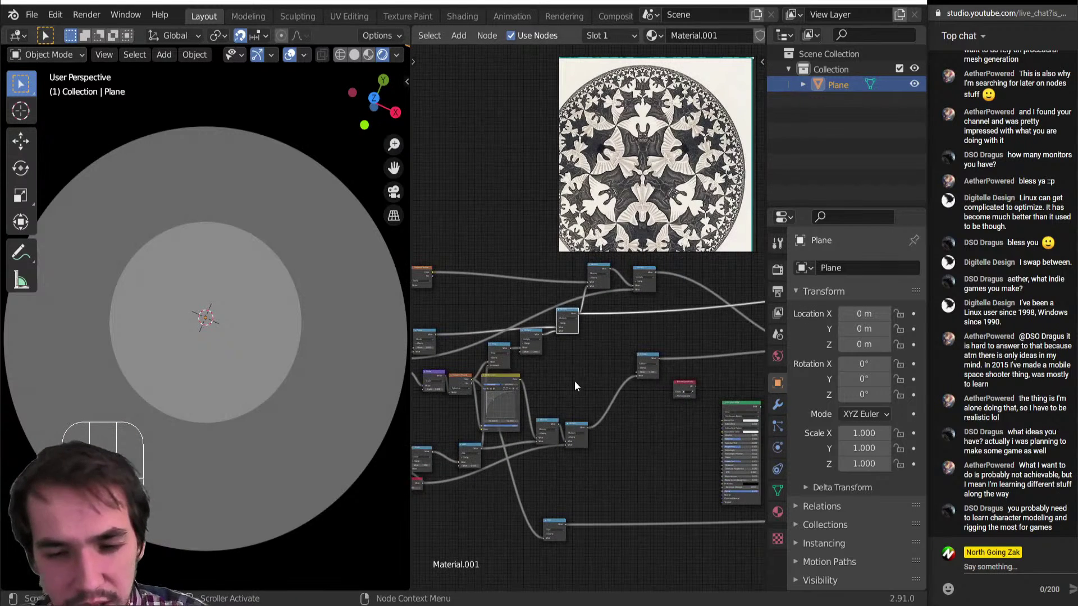
pyautogui.moveTo(587, 381); pyautogui.dragTo(641, 381, button='middle')
pyautogui.scroll(8, 613, 394)
pyautogui.hotkey('shift', 'a')
pyautogui.moveTo(642, 415)
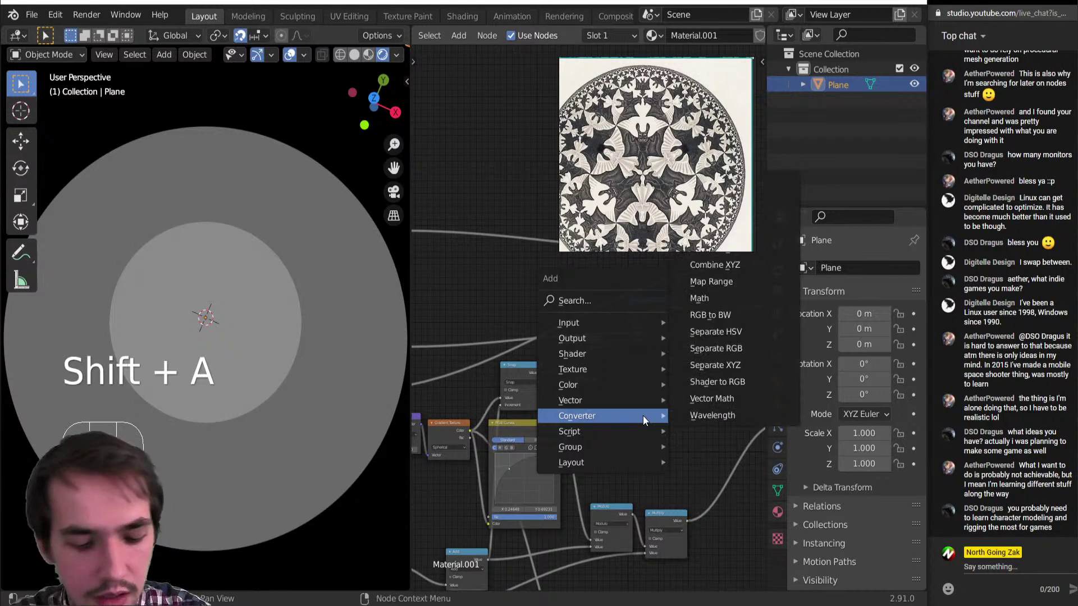
pyautogui.click(721, 388)
pyautogui.click(634, 391)
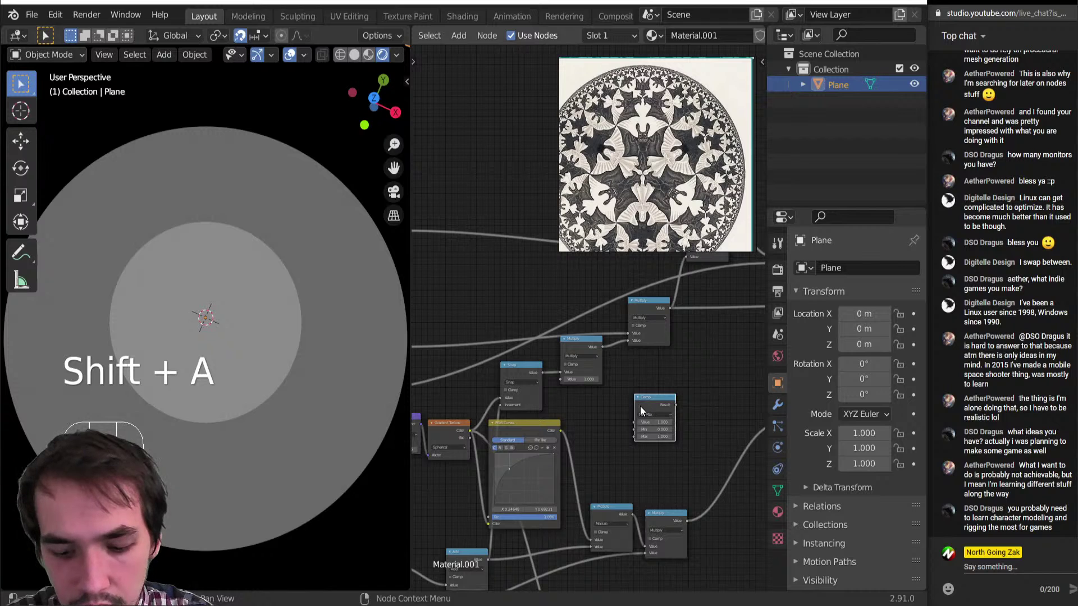
pyautogui.scroll(-3, 632, 404)
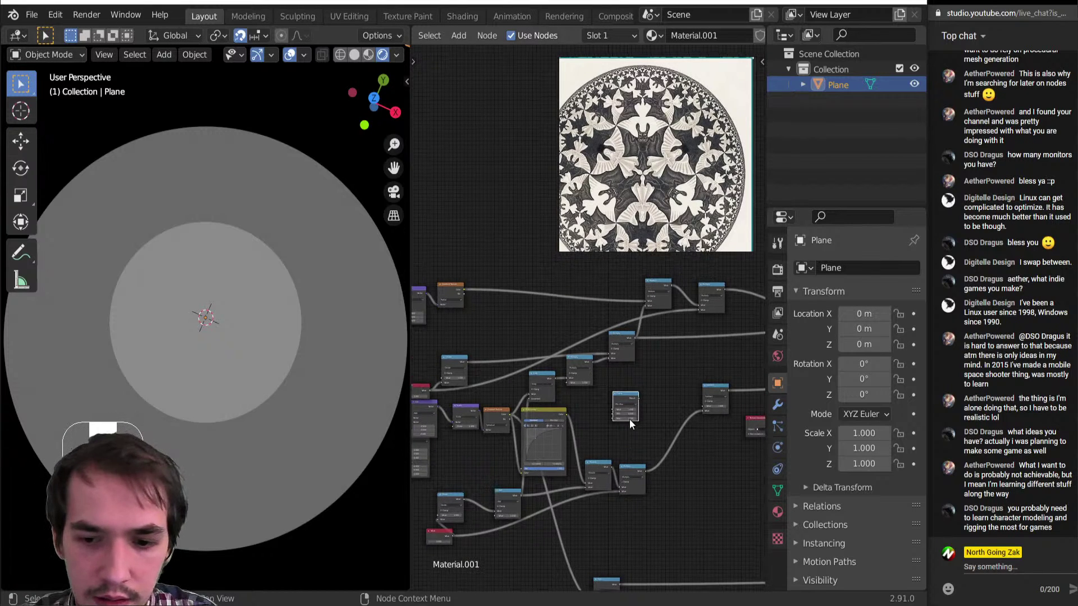
pyautogui.press('Delete')
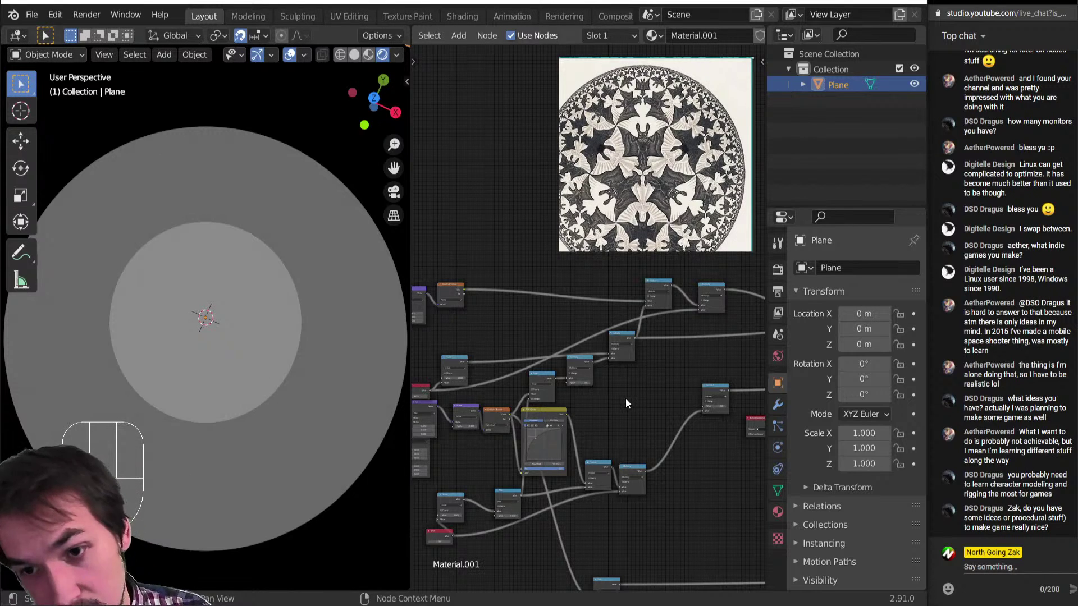
# Preview the final Mix node at the end of the network on the plane.
pyautogui.scroll(-3, 584, 357)
pyautogui.moveTo(584, 359); pyautogui.dragTo(469, 466, button='middle')
pyautogui.scroll(3, 527, 414)
pyautogui.keyDown('ctrl'); pyautogui.keyDown('shift'); pyautogui.click(525, 419); pyautogui.keyUp('shift'); pyautogui.keyUp('ctrl')
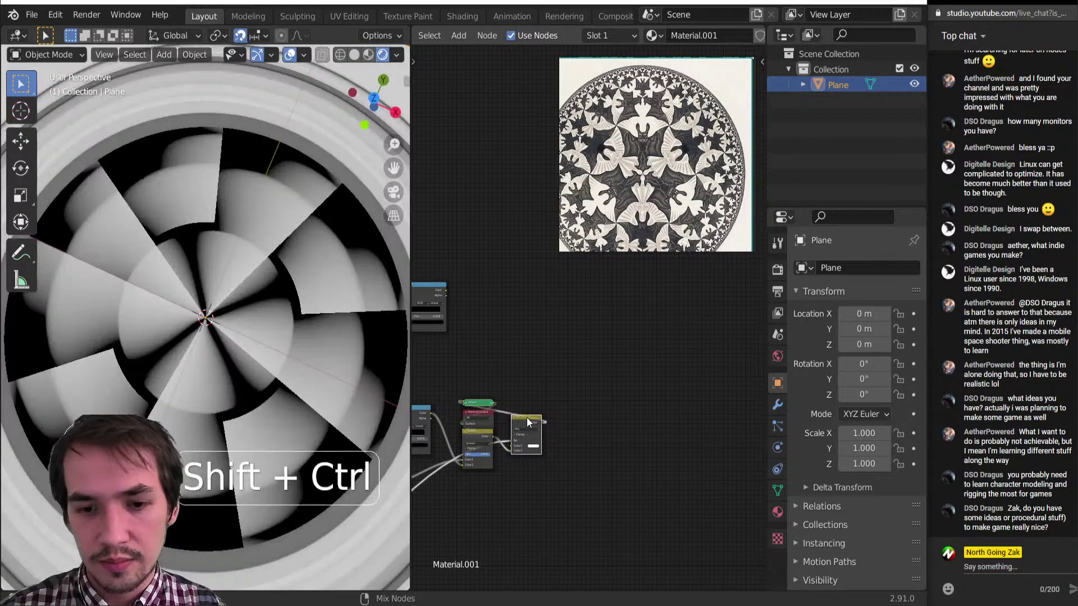
# Move the collapsed viewer node and the Material Output node past the final Mix node so they no longer overlap the chain.
pyautogui.moveTo(508, 416); pyautogui.dragTo(643, 361, button='middle')
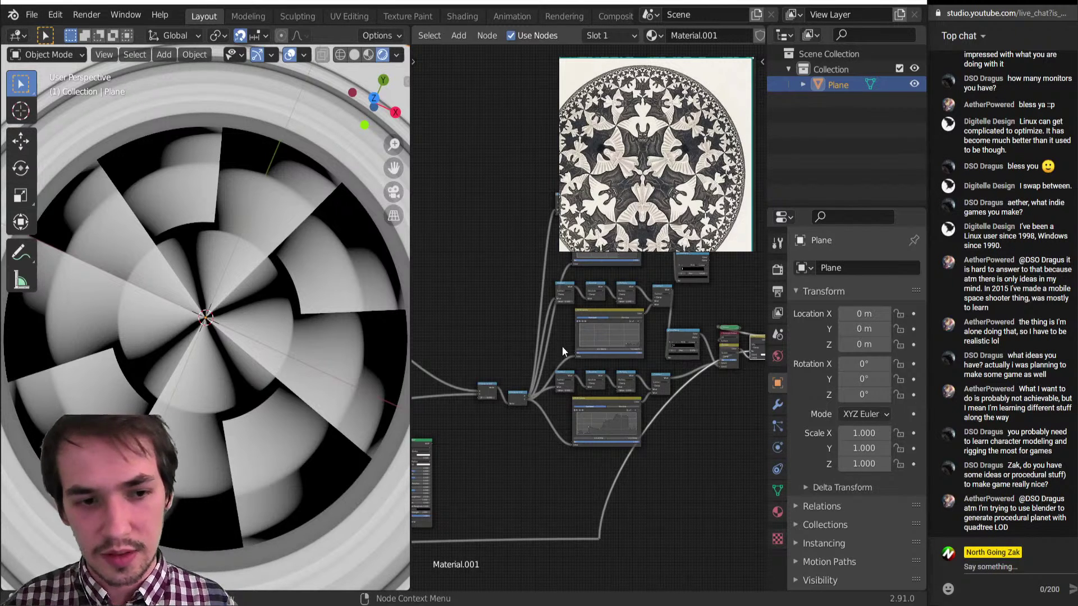
pyautogui.scroll(-5, 644, 372)
pyautogui.moveTo(644, 371); pyautogui.dragTo(689, 338, button='middle')
pyautogui.scroll(6, 522, 411)
pyautogui.moveTo(523, 411); pyautogui.dragTo(563, 440, button='middle')
pyautogui.scroll(2, 525, 471)
pyautogui.scroll(2, 525, 471)
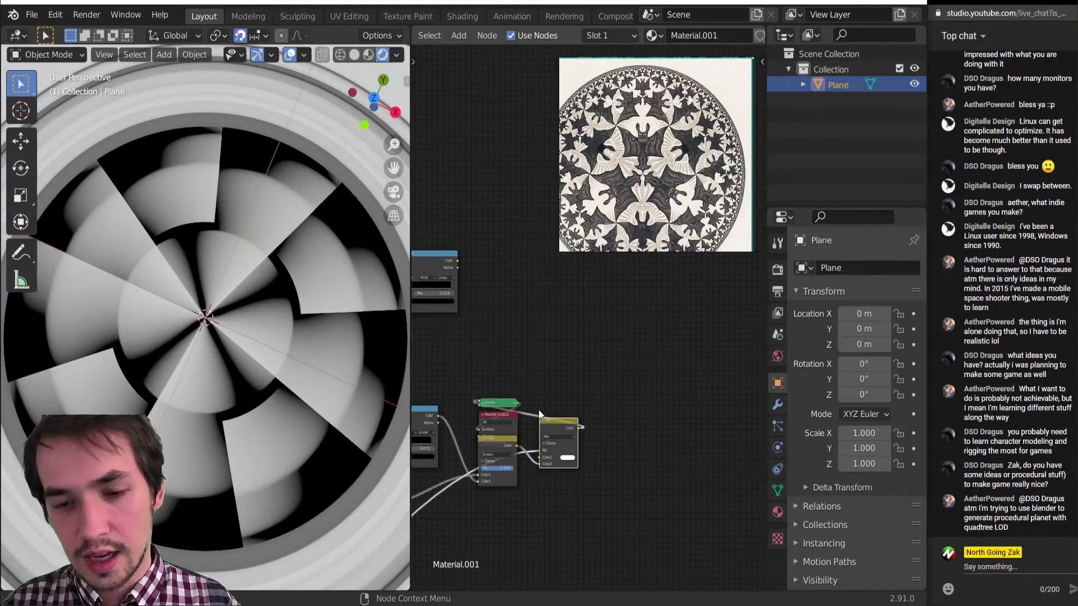
pyautogui.moveTo(508, 405); pyautogui.dragTo(617, 397)
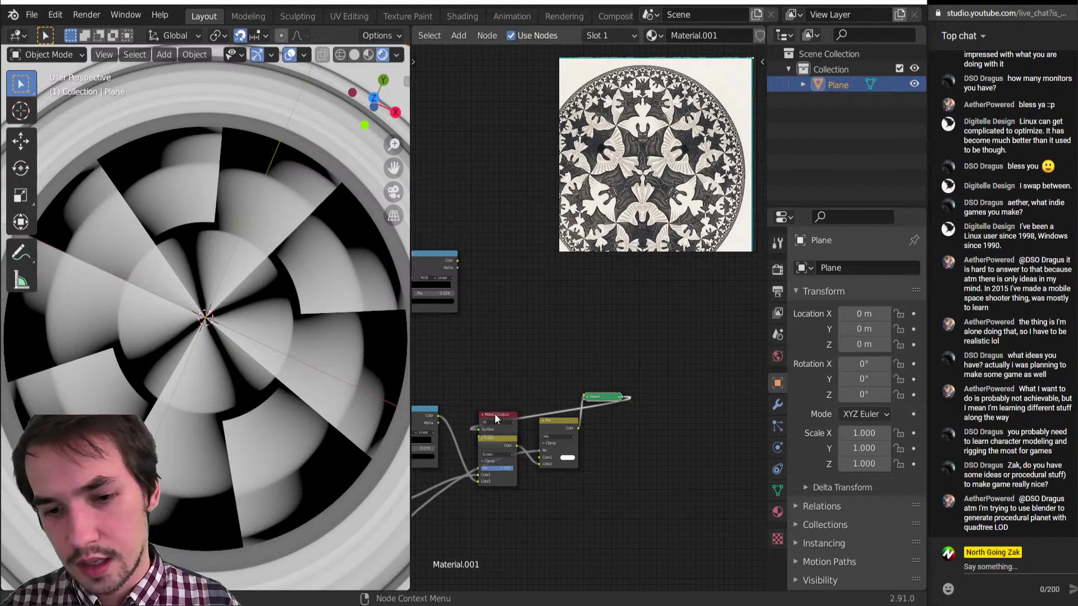
pyautogui.moveTo(497, 416); pyautogui.dragTo(626, 422)
pyautogui.scroll(-5, 626, 422)
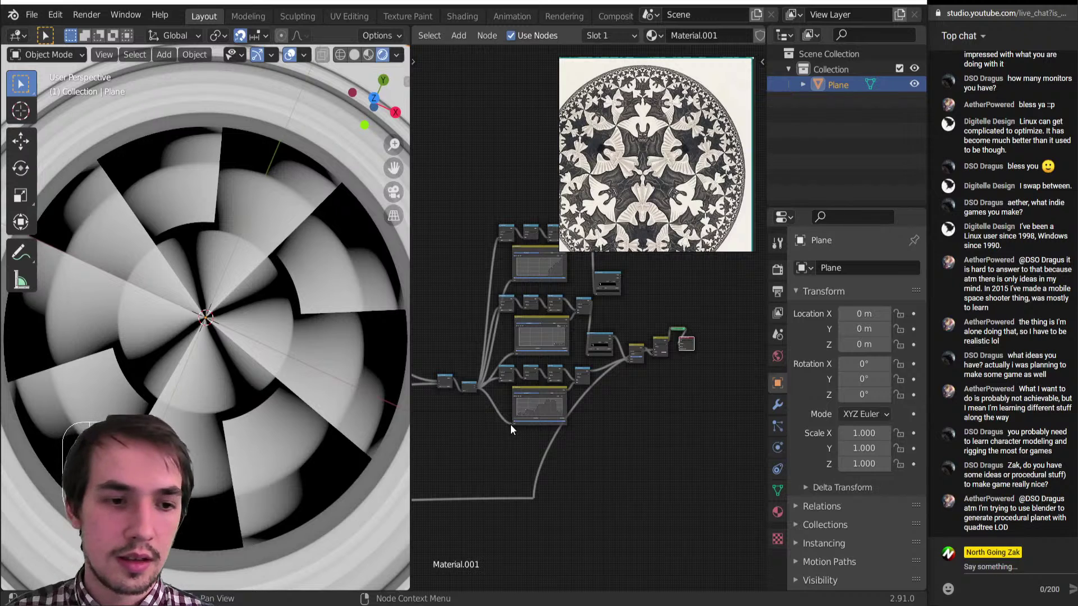
# Preview the Subtract node of the lower branch, followed by the Multiply node after the upper Modulo.
pyautogui.scroll(4, 504, 419)
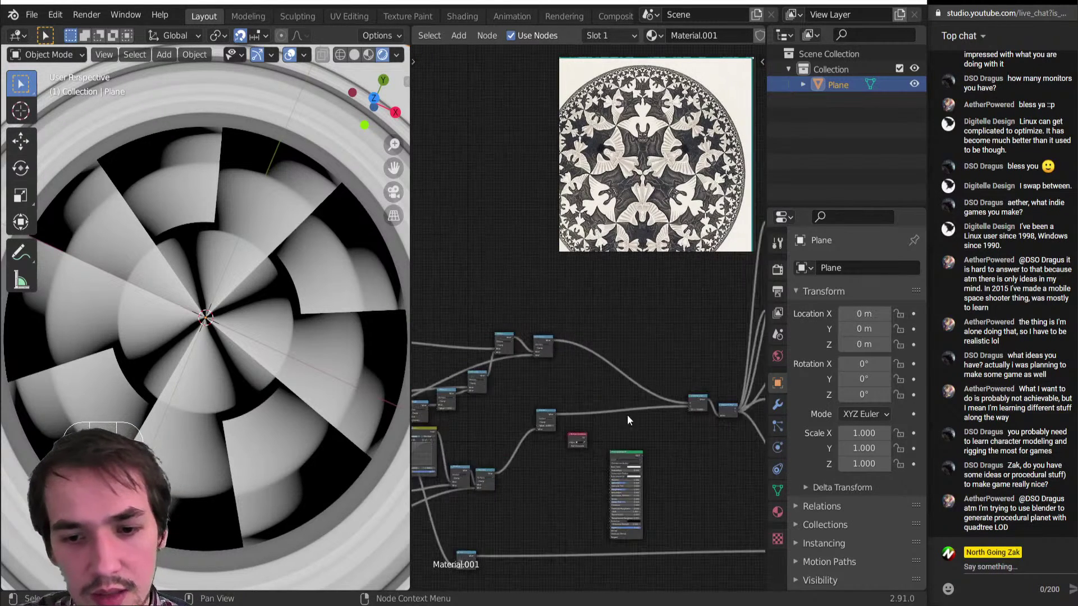
pyautogui.scroll(3, 585, 368)
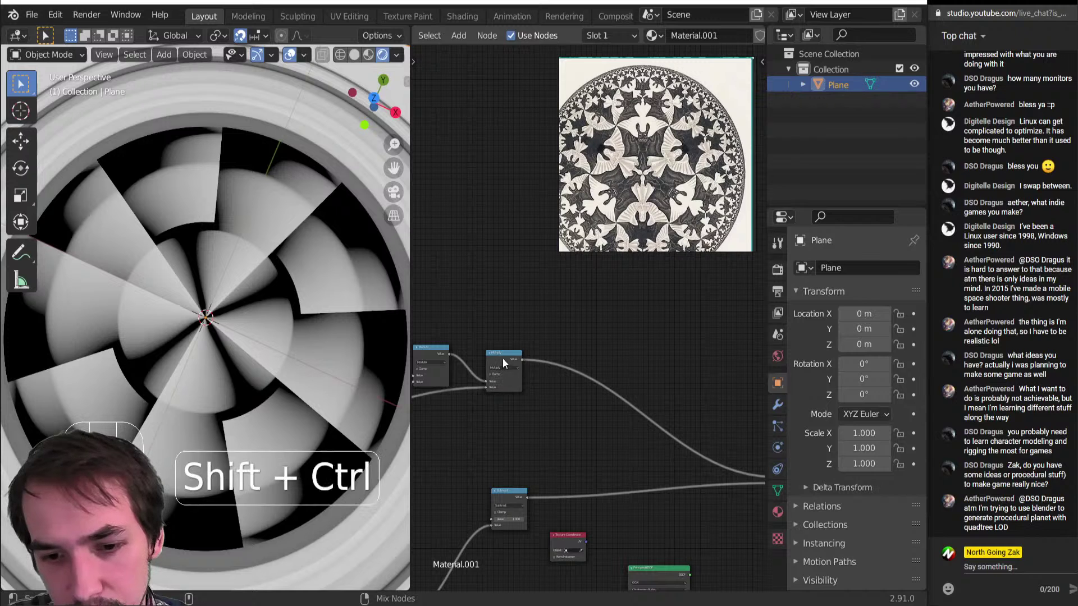
pyautogui.moveTo(503, 359); pyautogui.dragTo(564, 355, button='middle')
pyautogui.keyDown('ctrl'); pyautogui.keyDown('shift'); pyautogui.click(597, 403); pyautogui.keyUp('shift'); pyautogui.keyUp('ctrl')
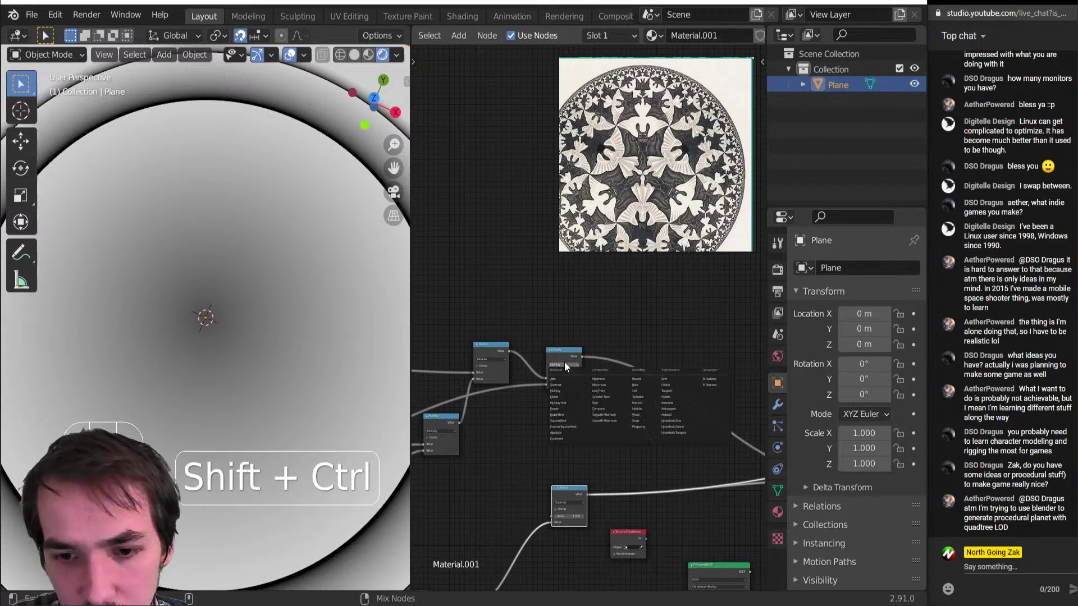
pyautogui.keyDown('ctrl'); pyautogui.keyDown('shift'); pyautogui.click(564, 362); pyautogui.keyUp('shift'); pyautogui.keyUp('ctrl')
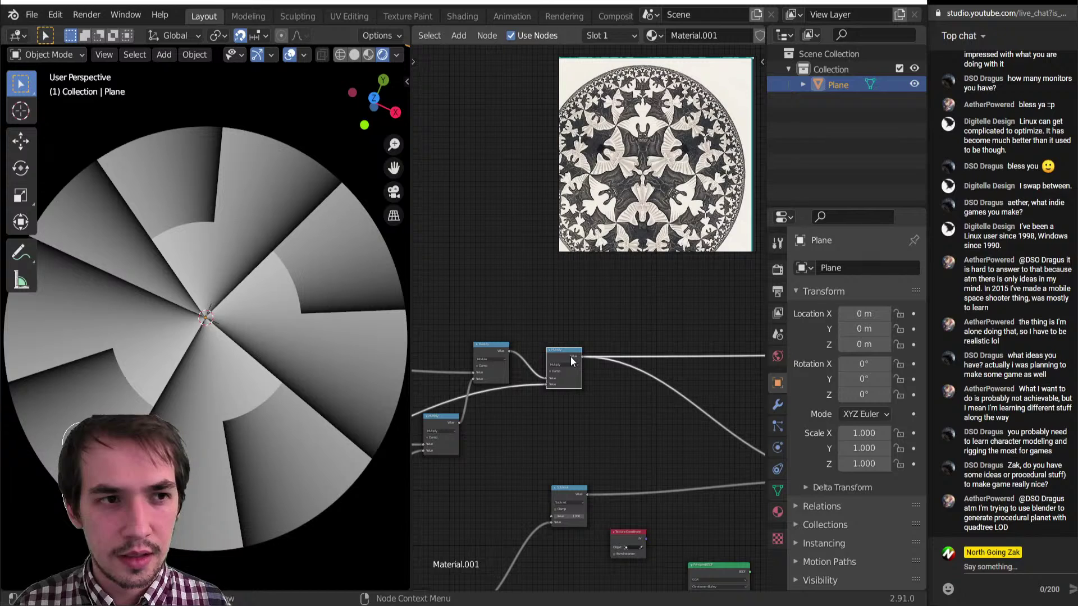
# Add a cube at the scene origin and give it a new material.
pyautogui.scroll(-3, 517, 377)
pyautogui.moveTo(516, 377); pyautogui.dragTo(472, 447, button='middle')
pyautogui.moveTo(212, 371); pyautogui.dragTo(170, 311, button='middle')
pyautogui.scroll(-6, 170, 311)
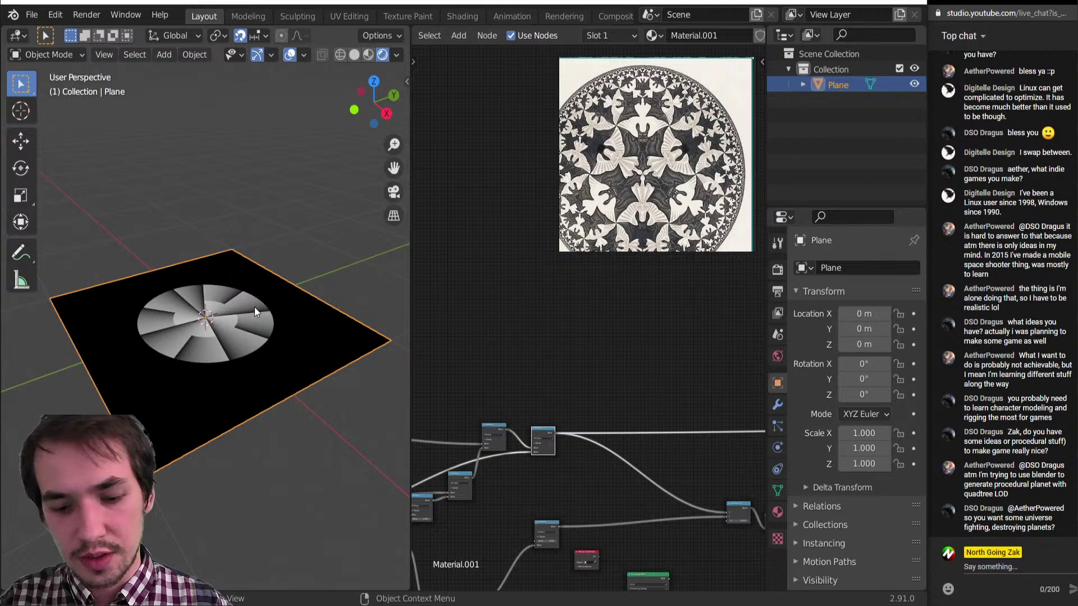
pyautogui.hotkey('shift', 'a')
pyautogui.click(312, 310)
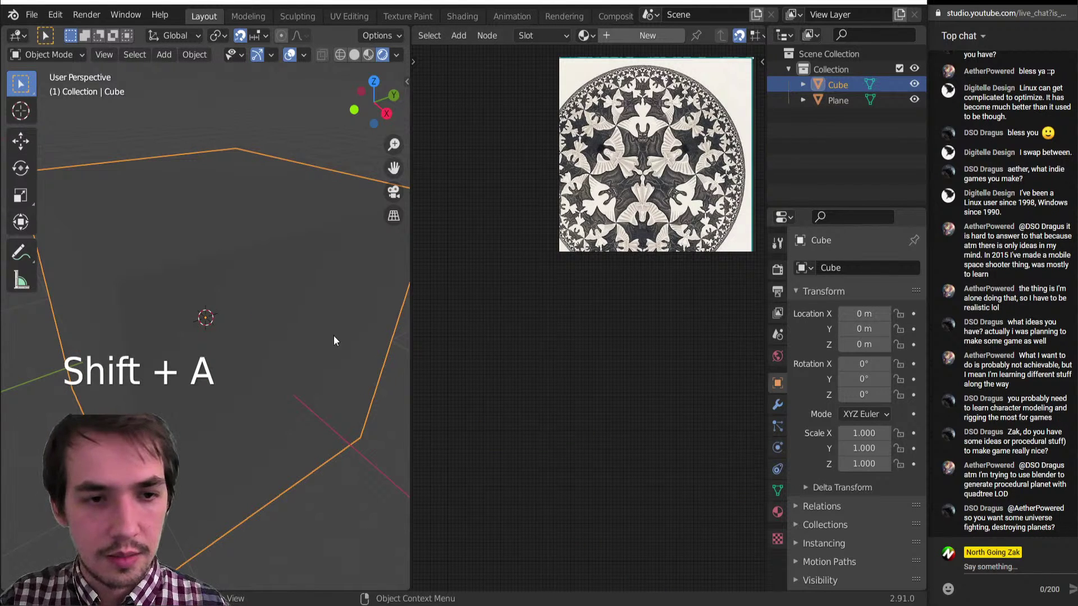
pyautogui.click(648, 36)
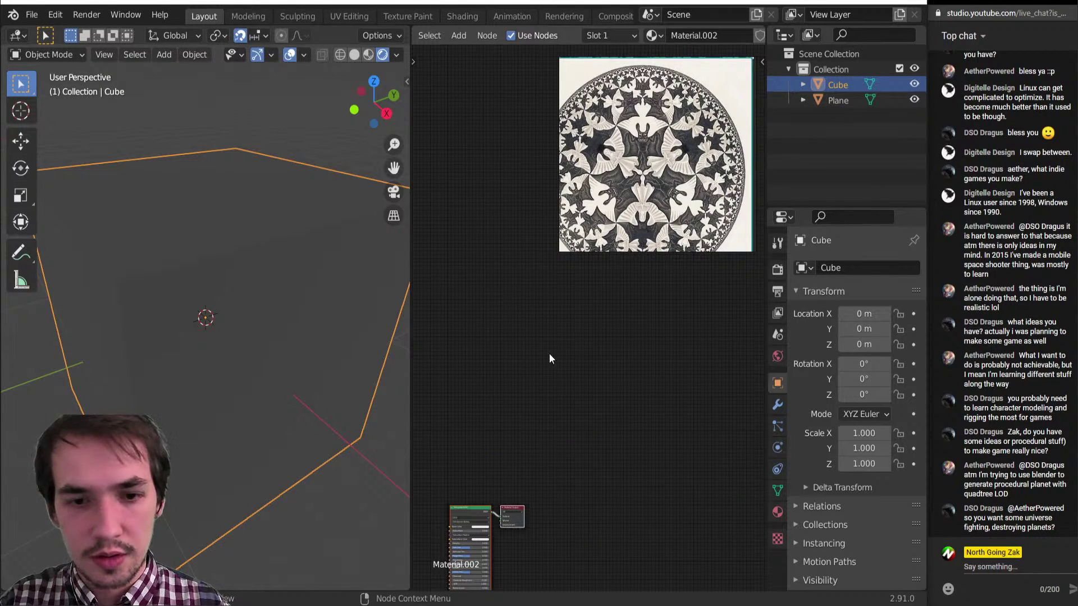
pyautogui.moveTo(549, 352); pyautogui.dragTo(650, 358, button='middle')
pyautogui.hotkey('shift', 'a')
pyautogui.click(547, 291)
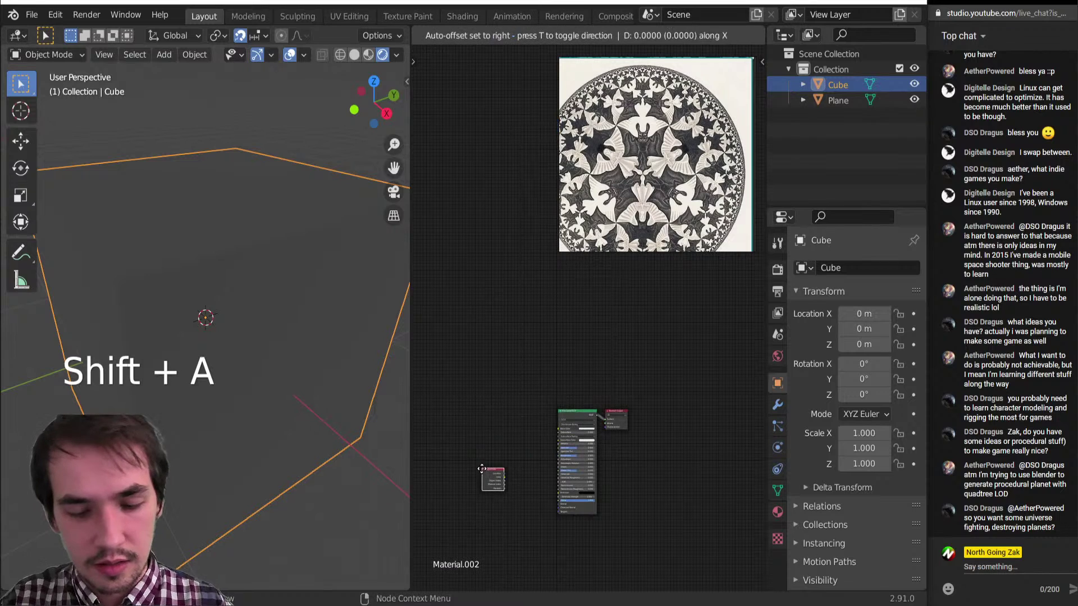
pyautogui.click(488, 460)
pyautogui.press('Delete')
# Add a Texture Coordinate node beside the Principled BSDF in the cube's material.
pyautogui.hotkey('shift', 'a')
pyautogui.moveTo(493, 453)
pyautogui.click(551, 372)
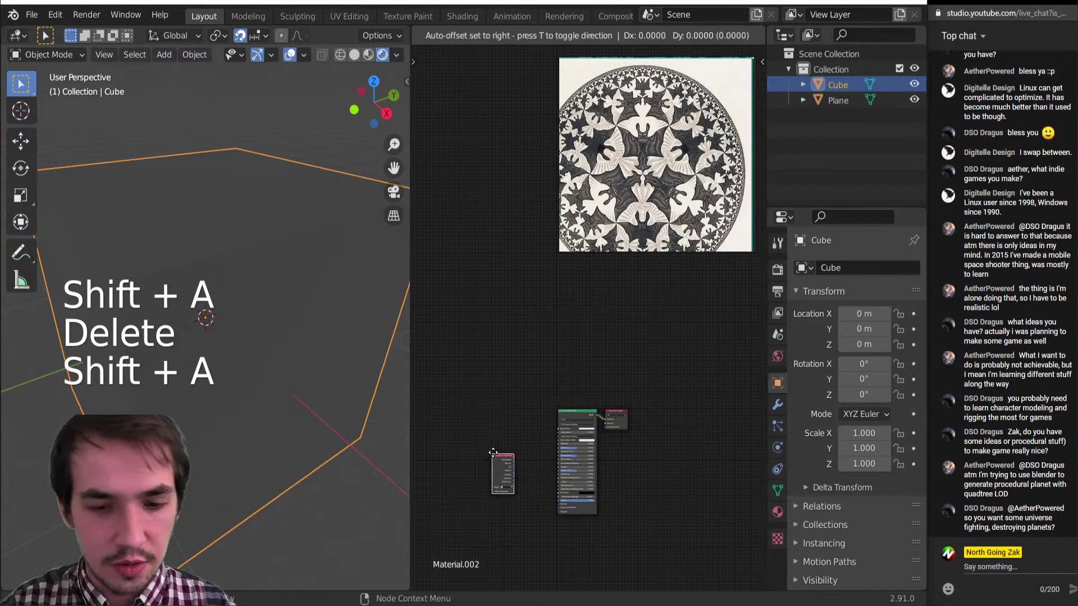
pyautogui.click(495, 444)
pyautogui.scroll(3, 539, 449)
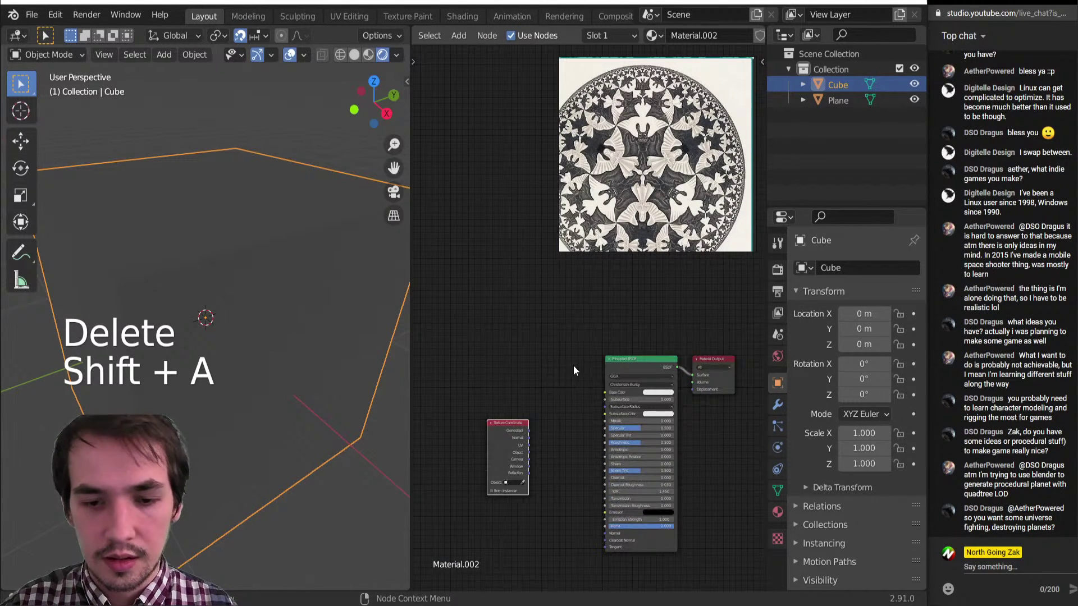
# Cycle the preview through the Texture Coordinate outputs until Normal is shown on the cube.
pyautogui.keyDown('ctrl'); pyautogui.keyDown('shift'); pyautogui.click(516, 457); pyautogui.keyUp('shift'); pyautogui.keyUp('ctrl')
pyautogui.keyDown('ctrl'); pyautogui.keyDown('shift'); pyautogui.click(517, 457); pyautogui.keyUp('shift'); pyautogui.keyUp('ctrl')
pyautogui.keyDown('ctrl'); pyautogui.keyDown('shift'); pyautogui.click(517, 457); pyautogui.keyUp('shift'); pyautogui.keyUp('ctrl')
pyautogui.keyDown('ctrl'); pyautogui.keyDown('shift'); pyautogui.click(517, 457); pyautogui.keyUp('shift'); pyautogui.keyUp('ctrl')
pyautogui.keyDown('ctrl'); pyautogui.keyDown('shift'); pyautogui.click(516, 457); pyautogui.keyUp('shift'); pyautogui.keyUp('ctrl')
pyautogui.keyDown('ctrl'); pyautogui.keyDown('shift'); pyautogui.click(517, 457); pyautogui.keyUp('shift'); pyautogui.keyUp('ctrl')
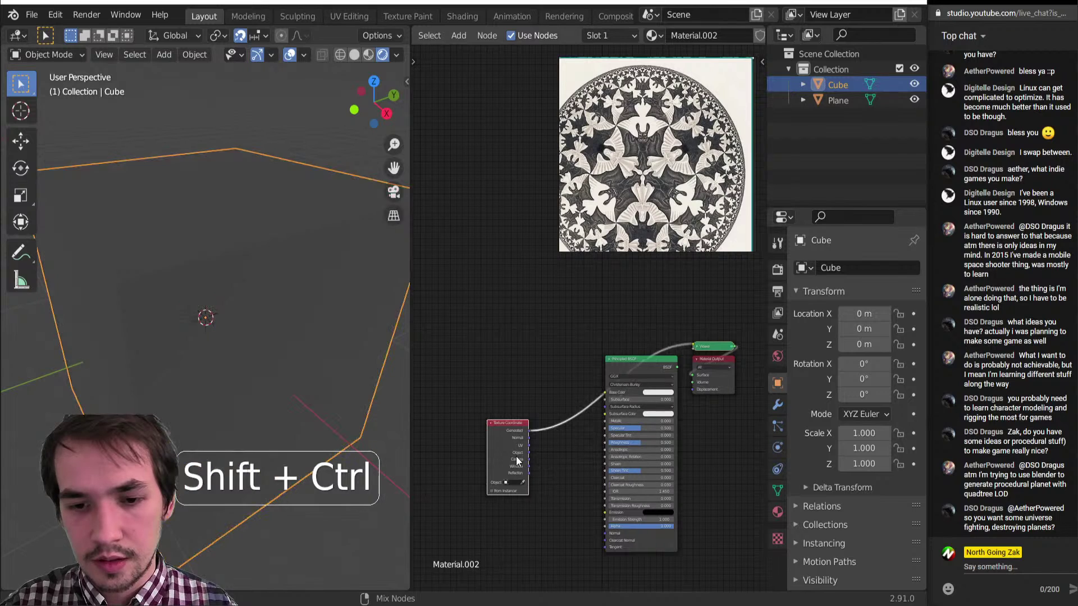
pyautogui.keyDown('ctrl'); pyautogui.keyDown('shift'); pyautogui.click(517, 457); pyautogui.keyUp('shift'); pyautogui.keyUp('ctrl')
# Add a Separate XYZ node fed by the Normal output and preview its Z component on the cube.
pyautogui.click(557, 405)
pyautogui.hotkey('shift', 'a')
pyautogui.press('n')
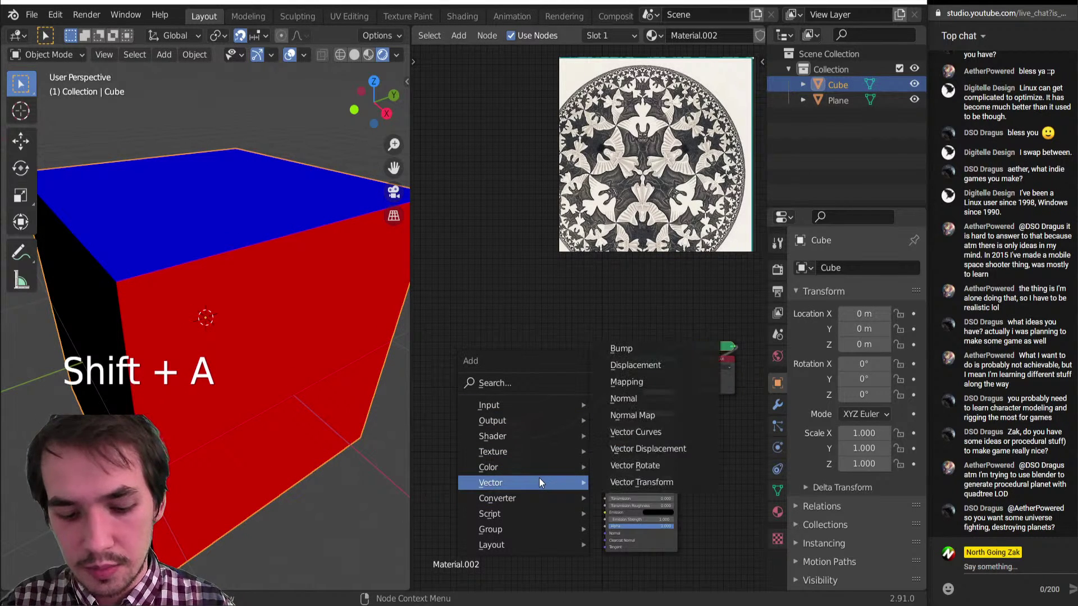
pyautogui.press('n')
pyautogui.press('n')
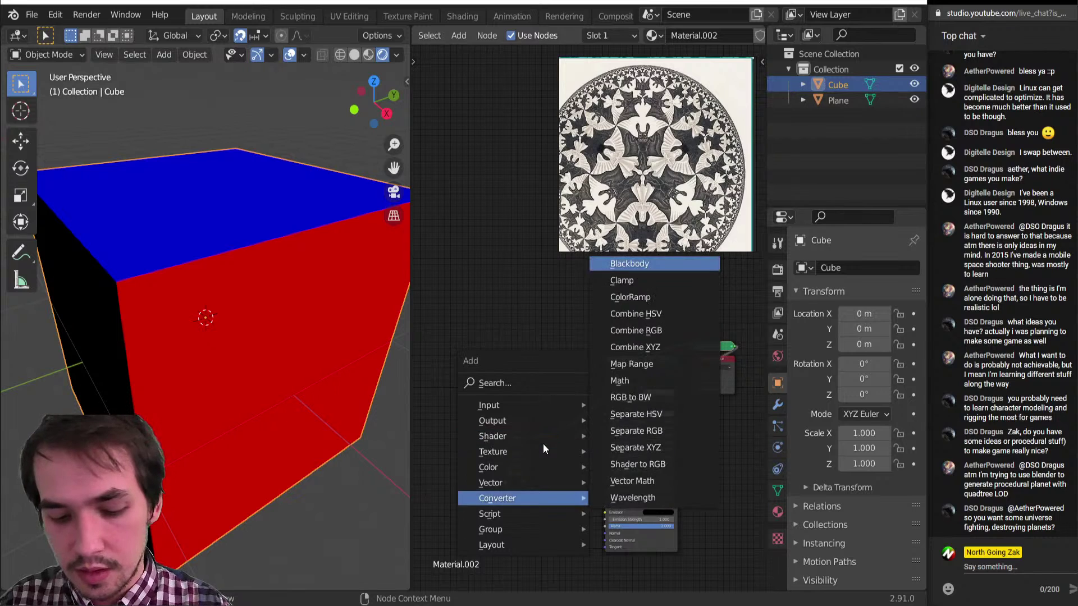
pyautogui.press('p')
pyautogui.click(543, 404)
pyautogui.keyDown('ctrl'); pyautogui.keyDown('shift'); pyautogui.click(581, 427); pyautogui.keyUp('shift'); pyautogui.keyUp('ctrl')
pyautogui.keyDown('ctrl'); pyautogui.keyDown('shift'); pyautogui.click(582, 423); pyautogui.keyUp('shift'); pyautogui.keyUp('ctrl')
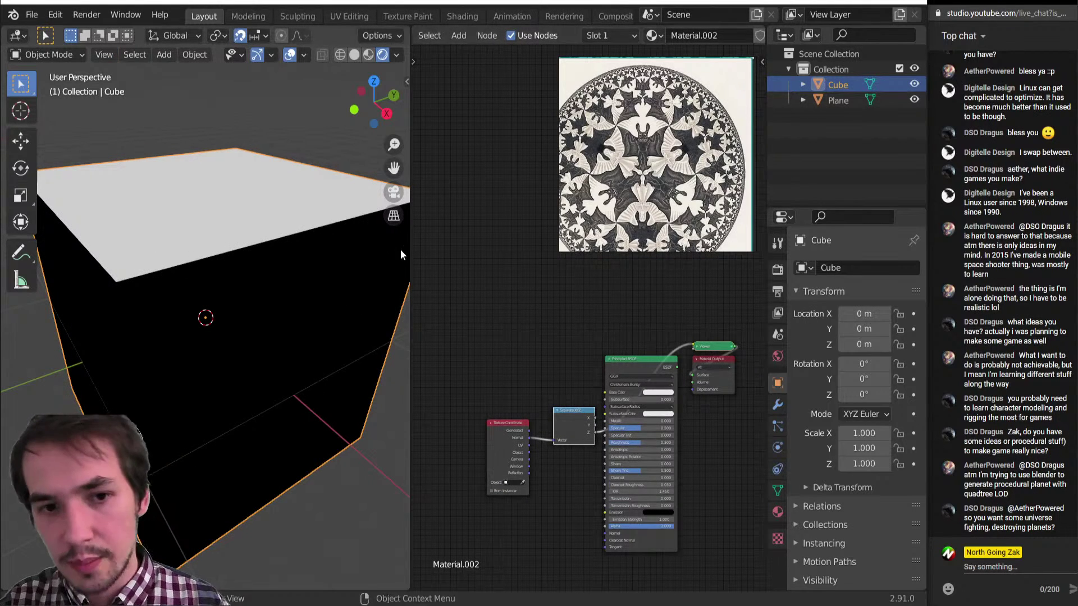
# View the whole cube from farther away to examine the previewed Z component on its top and side faces.
pyautogui.moveTo(311, 285); pyautogui.dragTo(221, 276, button='middle')
pyautogui.scroll(-5, 272, 300)
pyautogui.press('z')
pyautogui.press('Tab')
pyautogui.press('Tab')
pyautogui.moveTo(83, 275); pyautogui.dragTo(133, 302, button='middle')
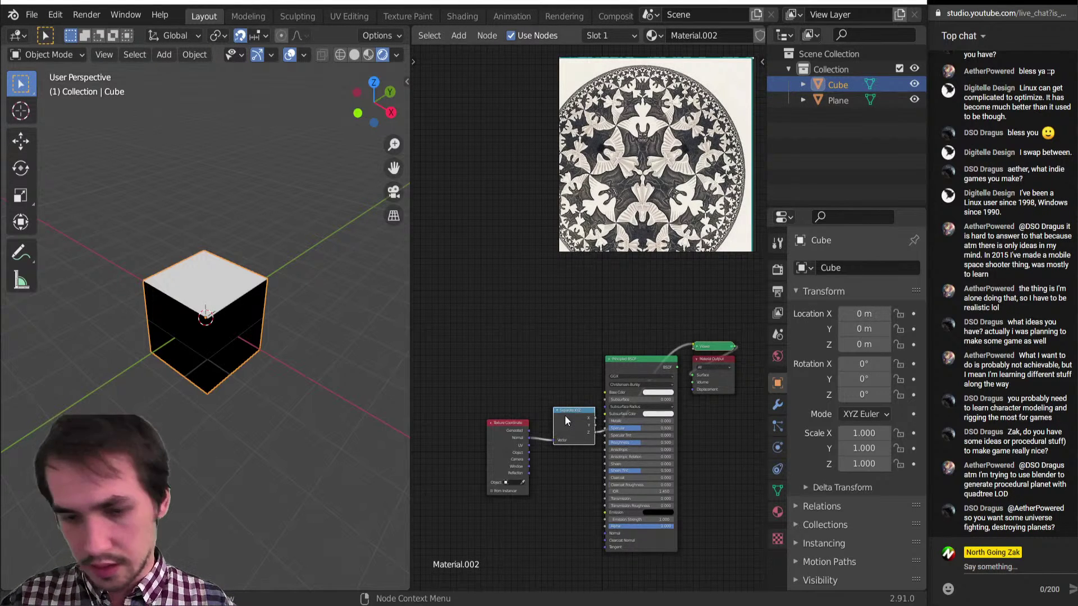
# Delete the Separate XYZ node from the cube's material and remove the cube from the scene.
pyautogui.press('Delete')
pyautogui.rightClick(226, 279)
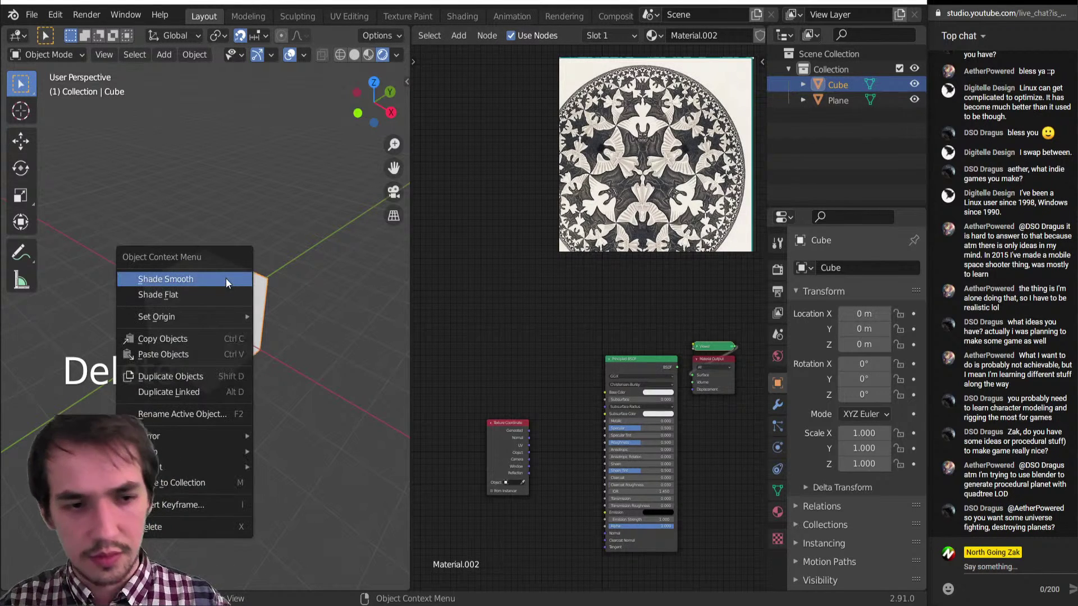
pyautogui.press('Delete')
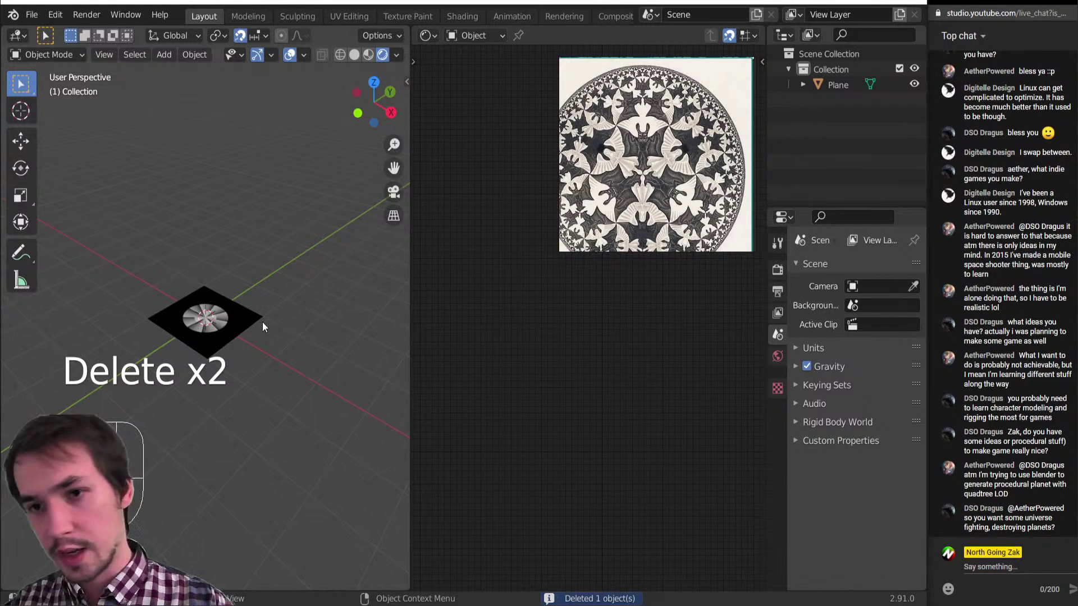
# Select the plane, viewed from above, to bring up its material's node network.
pyautogui.scroll(8, 247, 351)
pyautogui.moveTo(242, 366); pyautogui.dragTo(277, 415, button='middle')
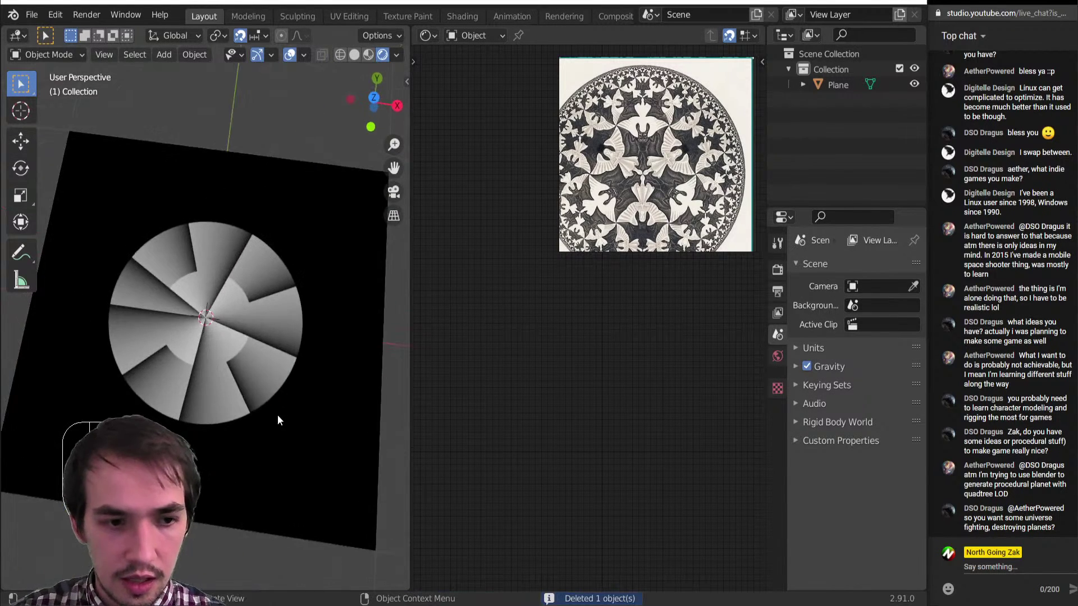
pyautogui.scroll(6, 277, 410)
pyautogui.scroll(-4, 271, 400)
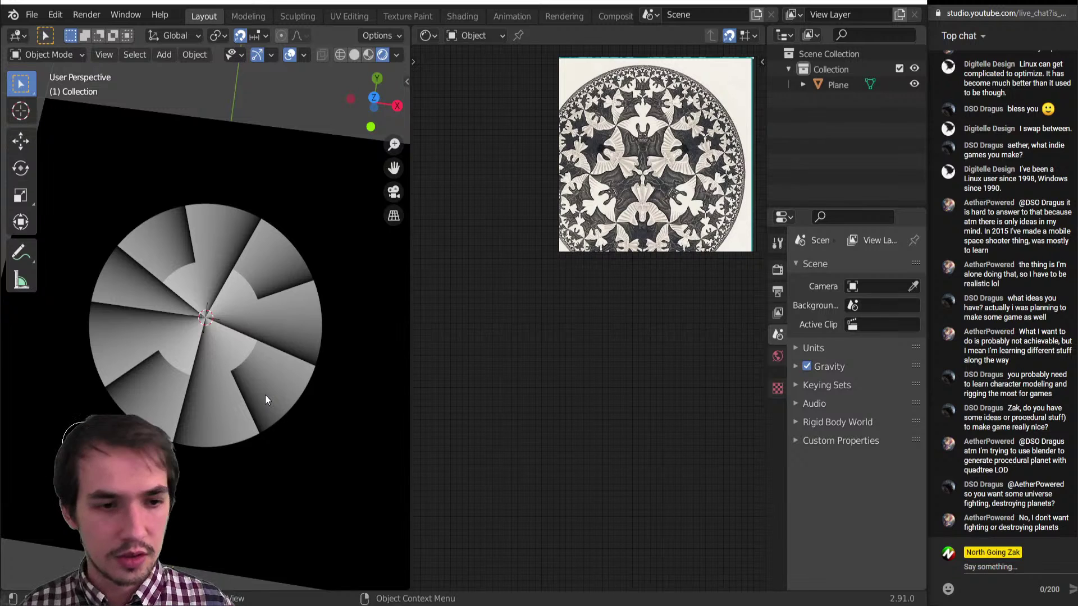
pyautogui.click(305, 299)
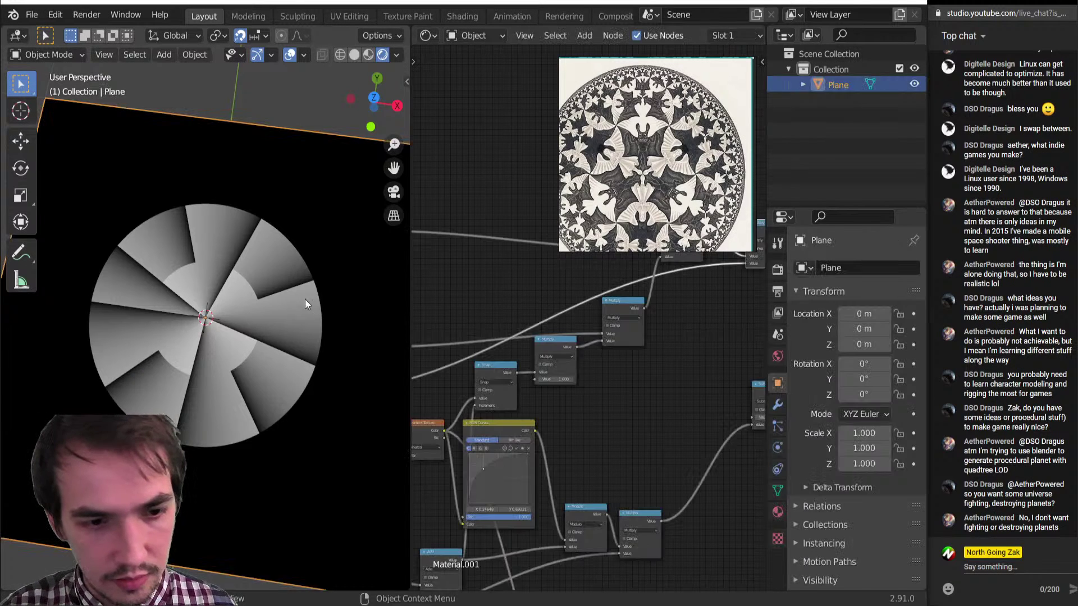
pyautogui.scroll(-3, 281, 298)
pyautogui.scroll(-2, 180, 308)
pyautogui.scroll(4, 180, 307)
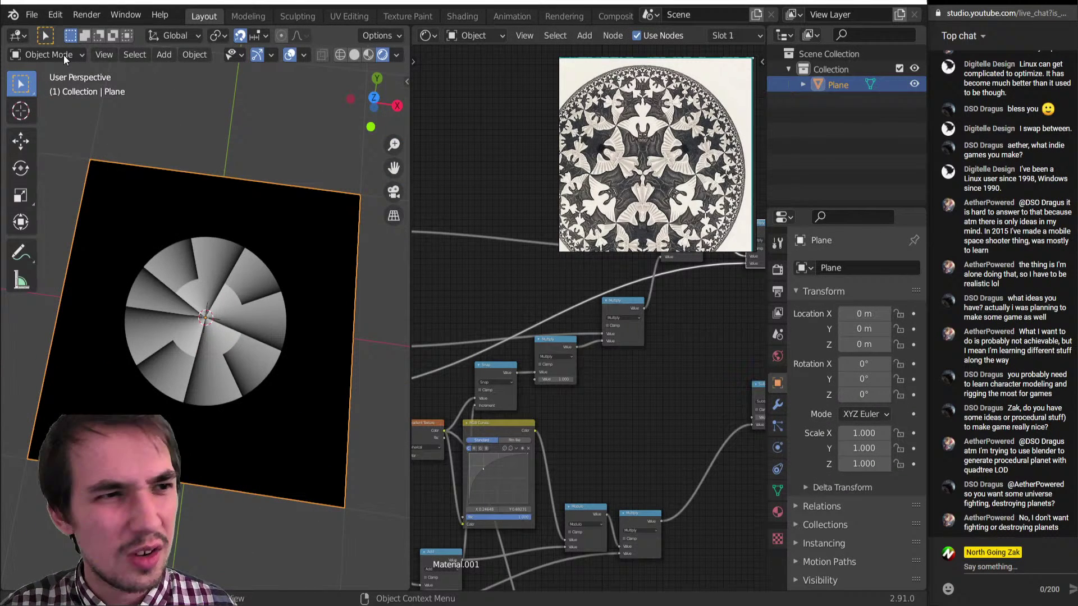
# Set the keymap preferences to select with the Right mouse button and use Search as the spacebar action.
pyautogui.click(59, 14)
pyautogui.click(120, 234)
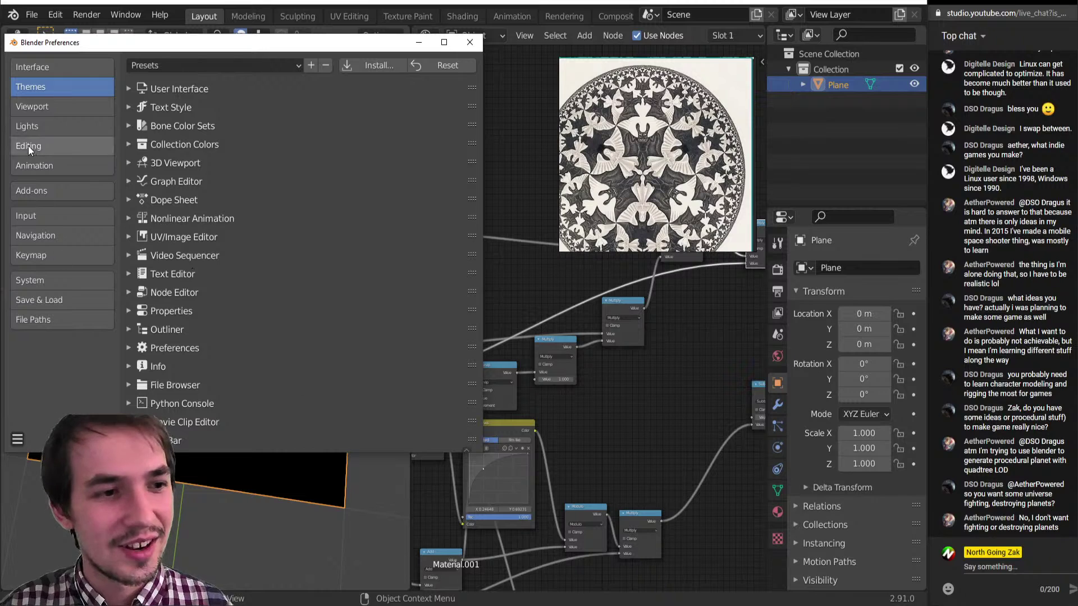
pyautogui.click(60, 99)
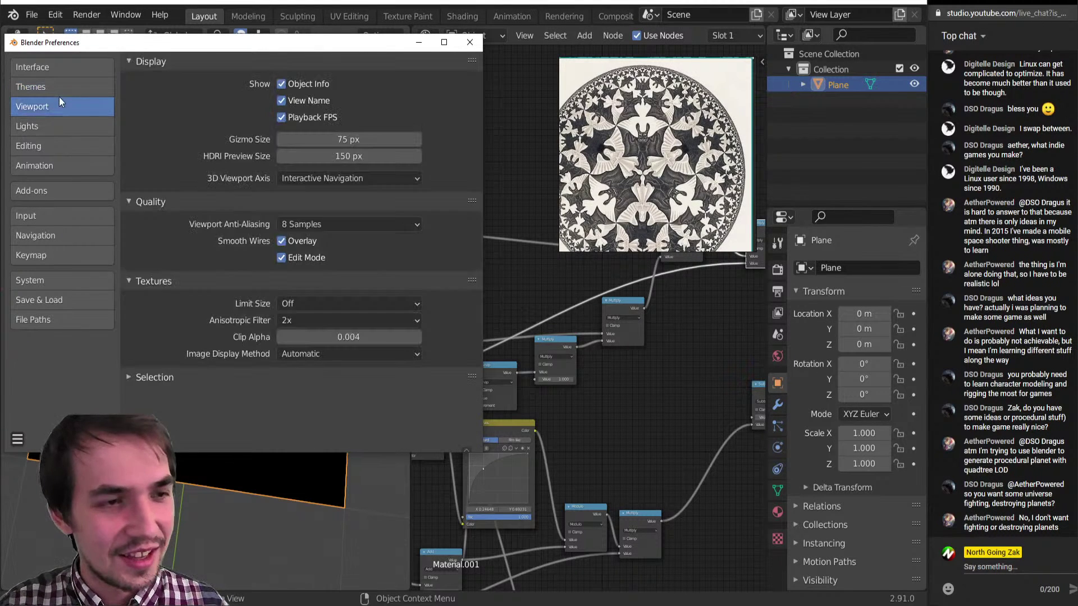
pyautogui.click(66, 216)
pyautogui.click(58, 253)
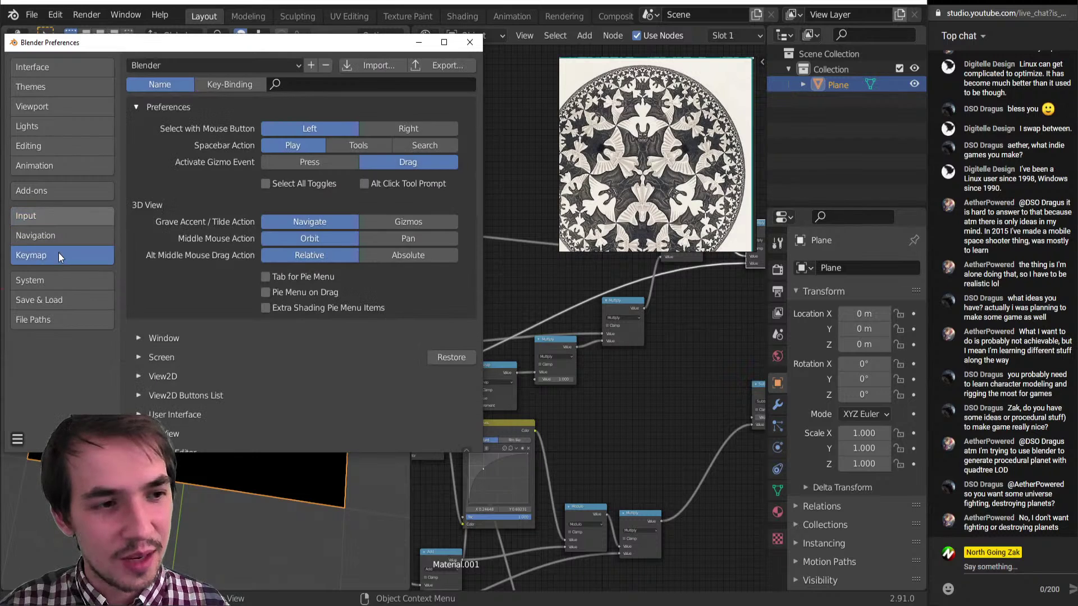
pyautogui.click(432, 127)
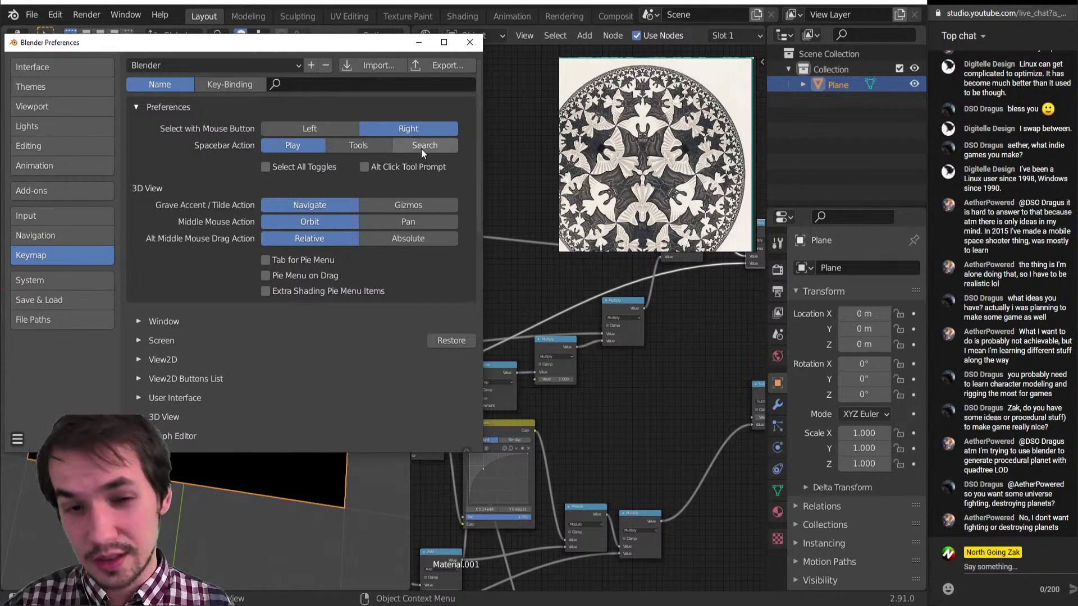
pyautogui.click(421, 147)
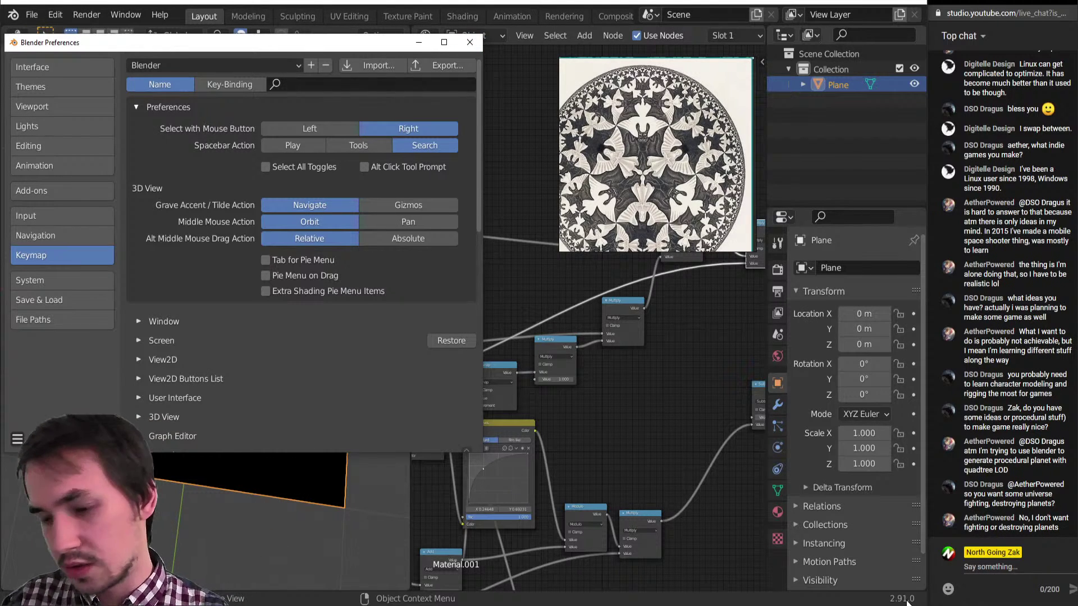
pyautogui.click(474, 46)
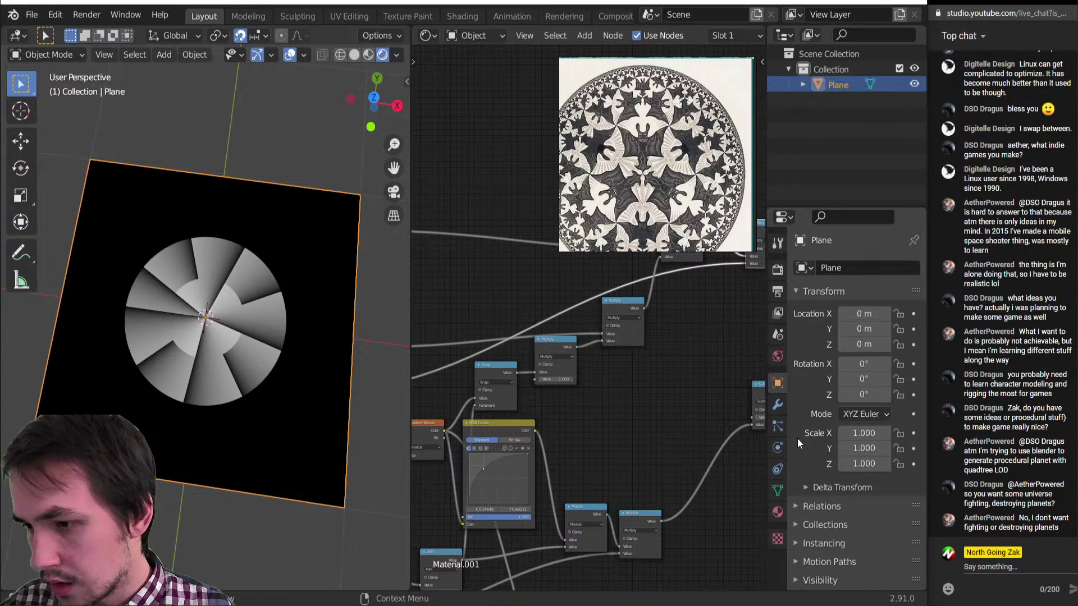
pyautogui.scroll(-4, 682, 426)
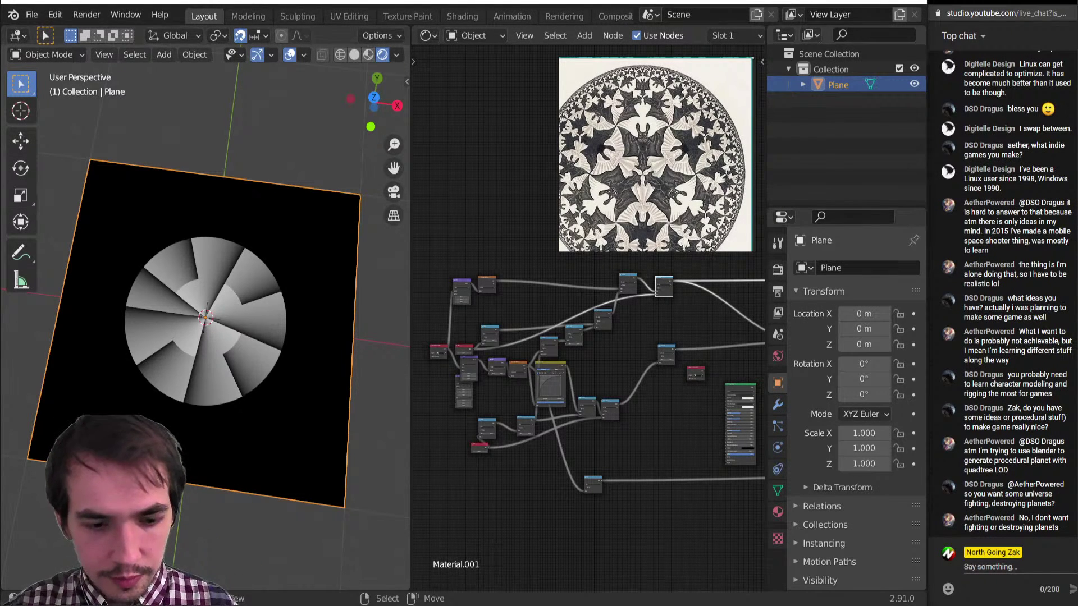
pyautogui.moveTo(307, 559)
pyautogui.click(216, 553)
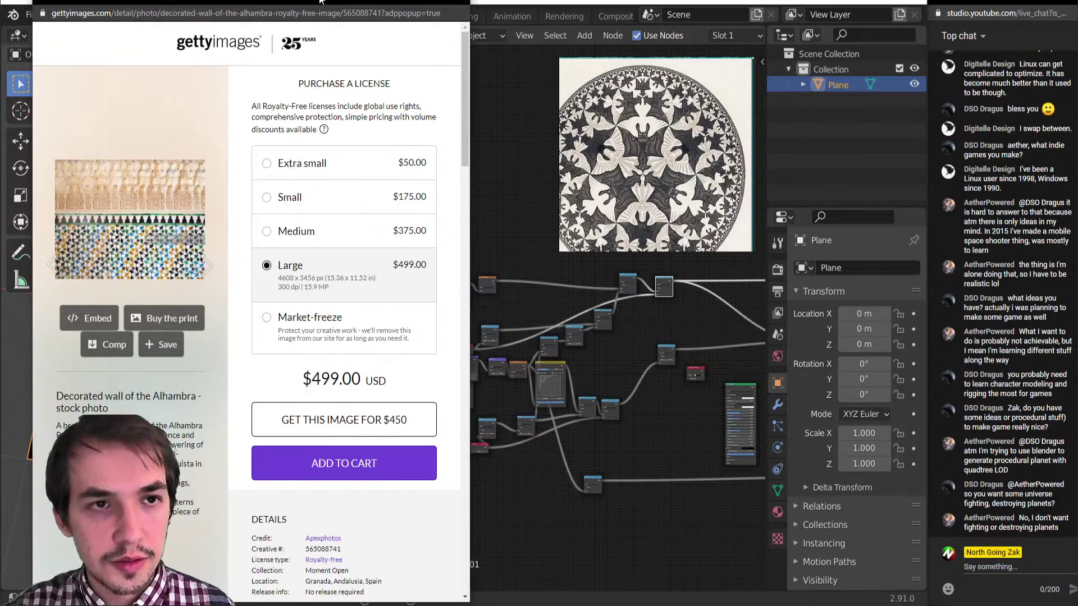
pyautogui.click(454, 2)
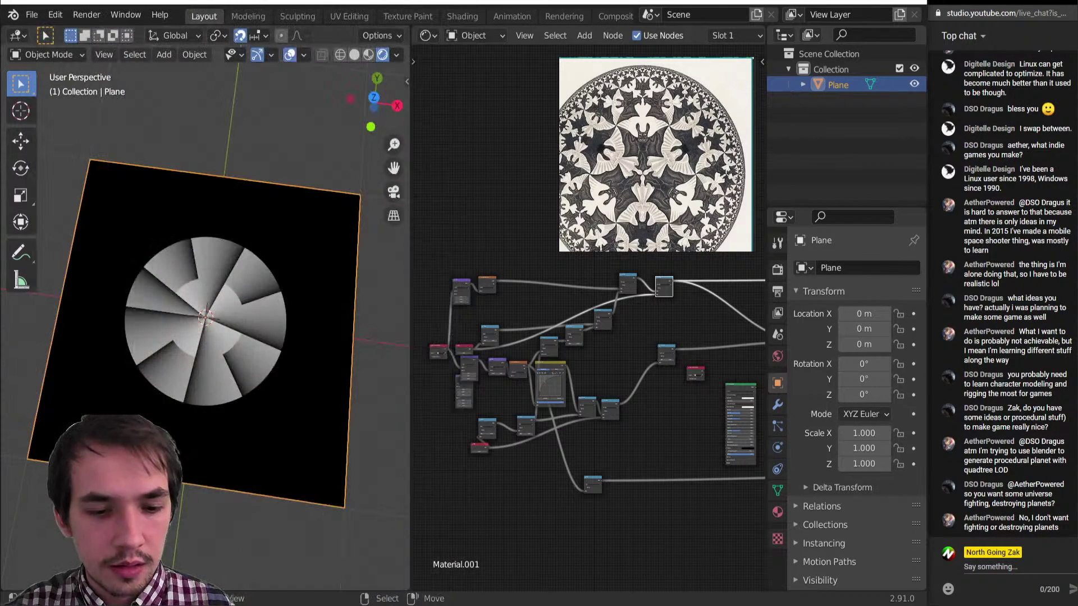
# Switch to the web browser and search Google for quadtree in a new tab.
pyautogui.moveTo(292, 604)
pyautogui.click(308, 573)
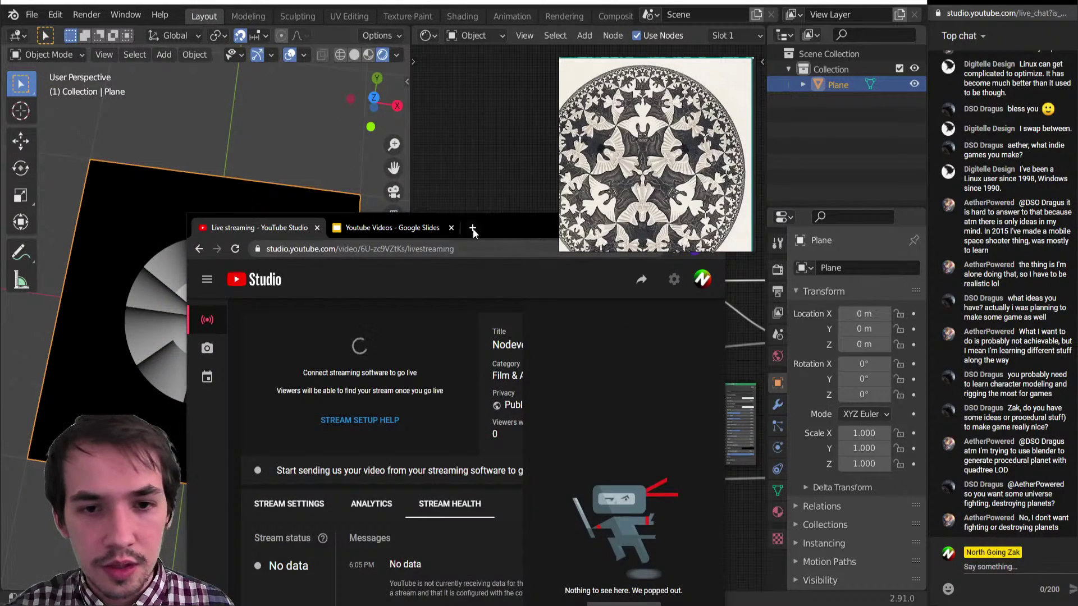
pyautogui.click(473, 228)
pyautogui.write('DTREE')
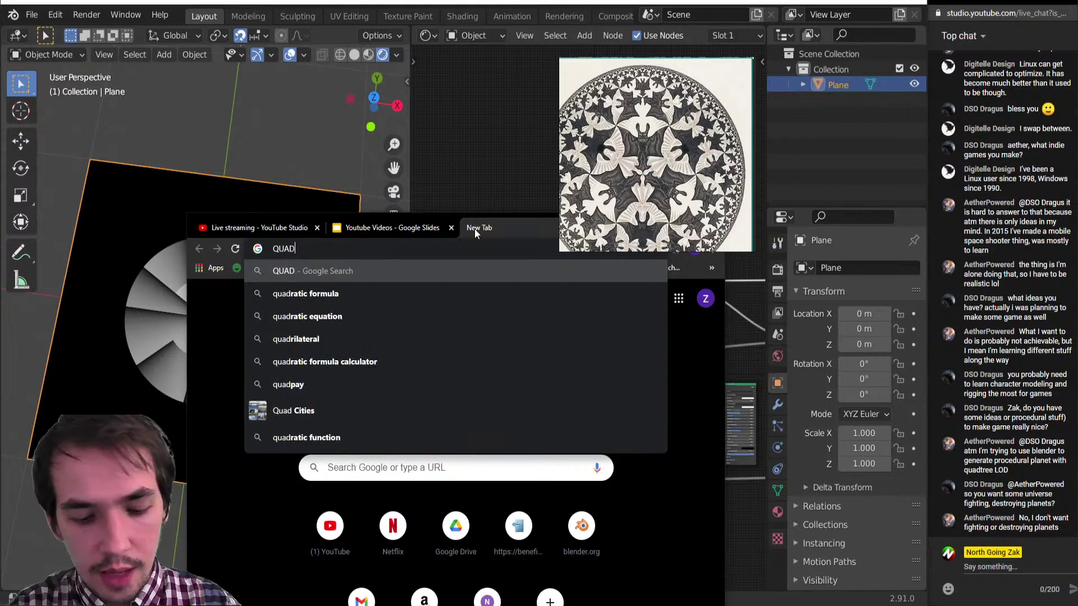
pyautogui.press('Return')
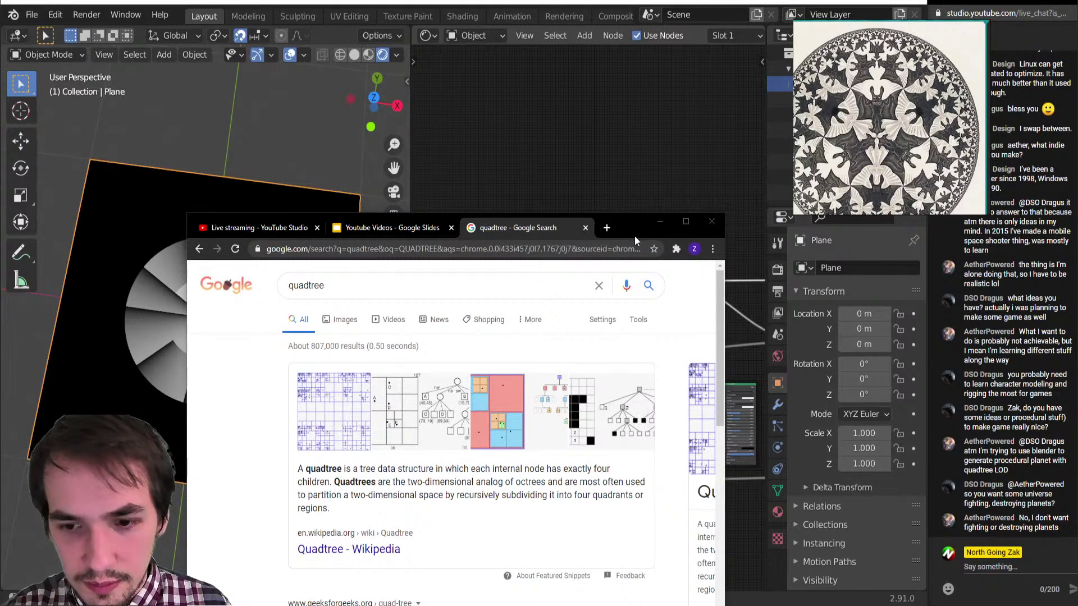
# Read the quadtree definition and example diagrams in the search results, and return to Blender.
pyautogui.moveTo(635, 234); pyautogui.dragTo(604, 103)
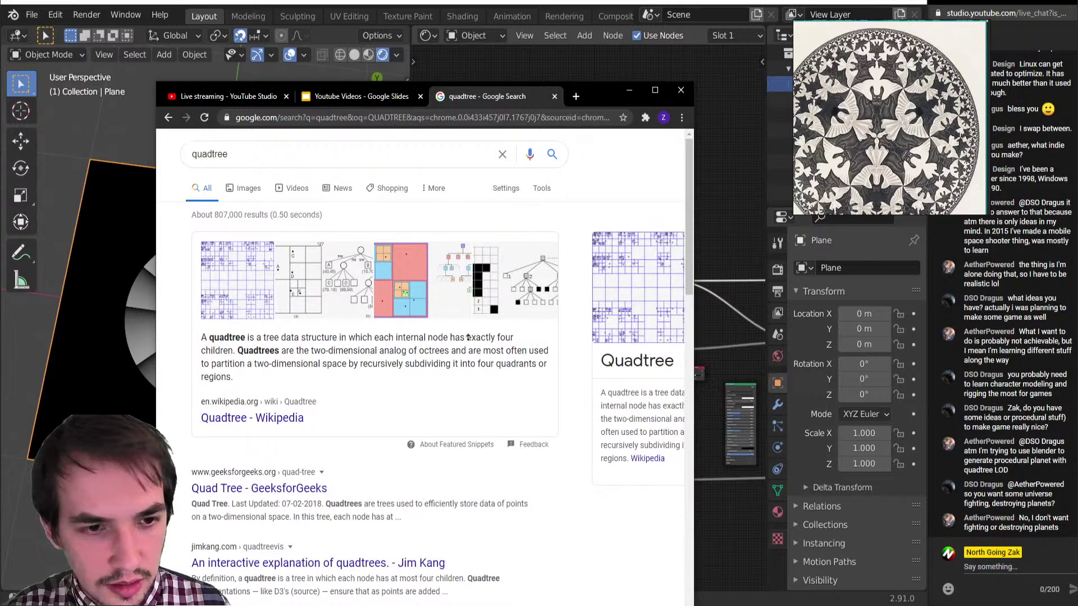
pyautogui.moveTo(439, 362); pyautogui.dragTo(439, 360, button='middle')
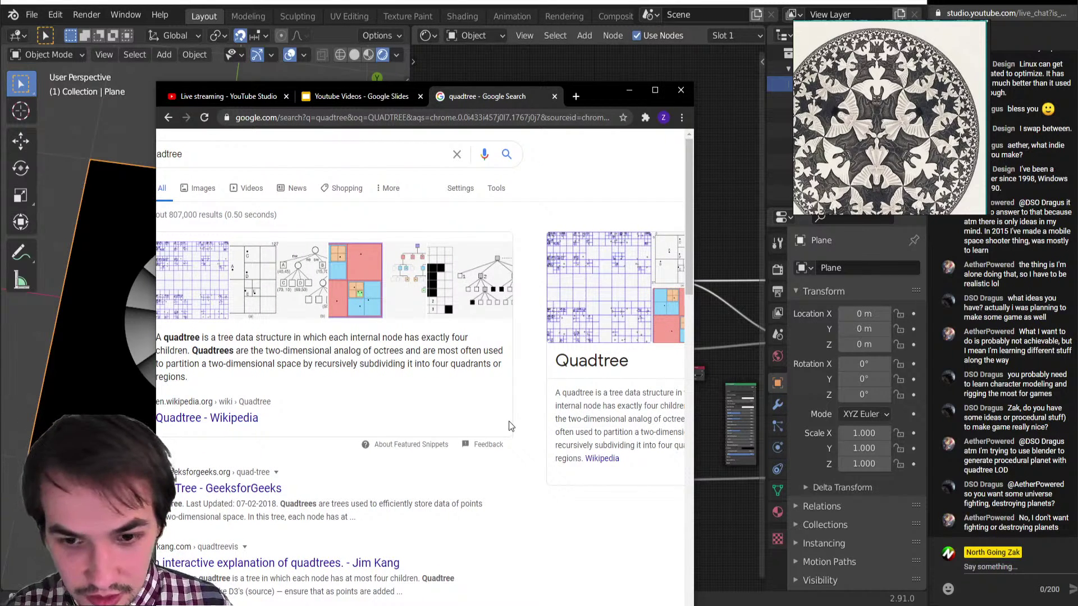
pyautogui.middleClick(590, 450)
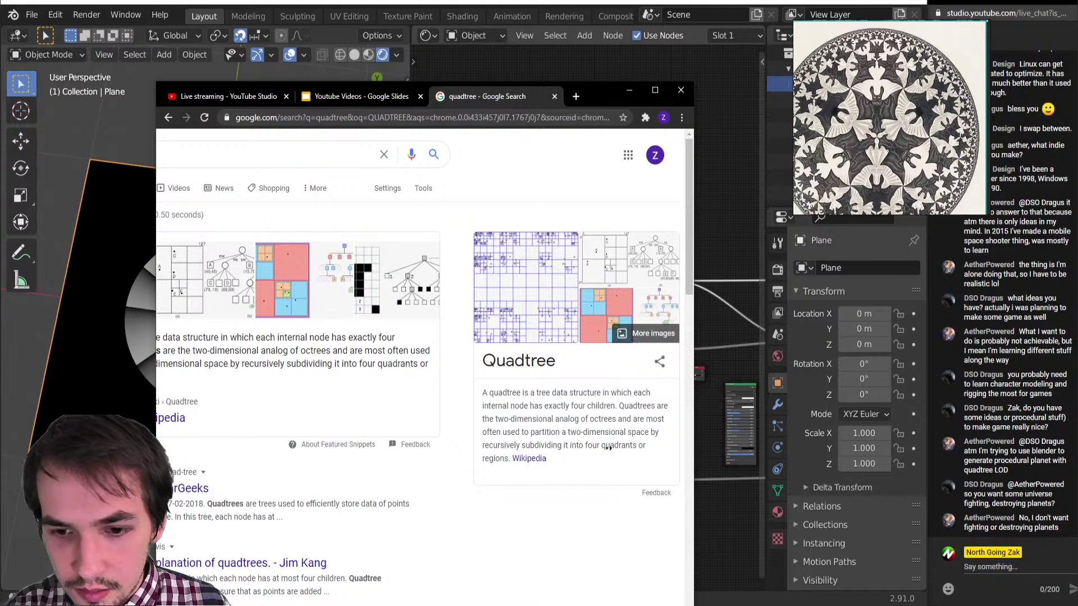
pyautogui.middleClick(608, 448)
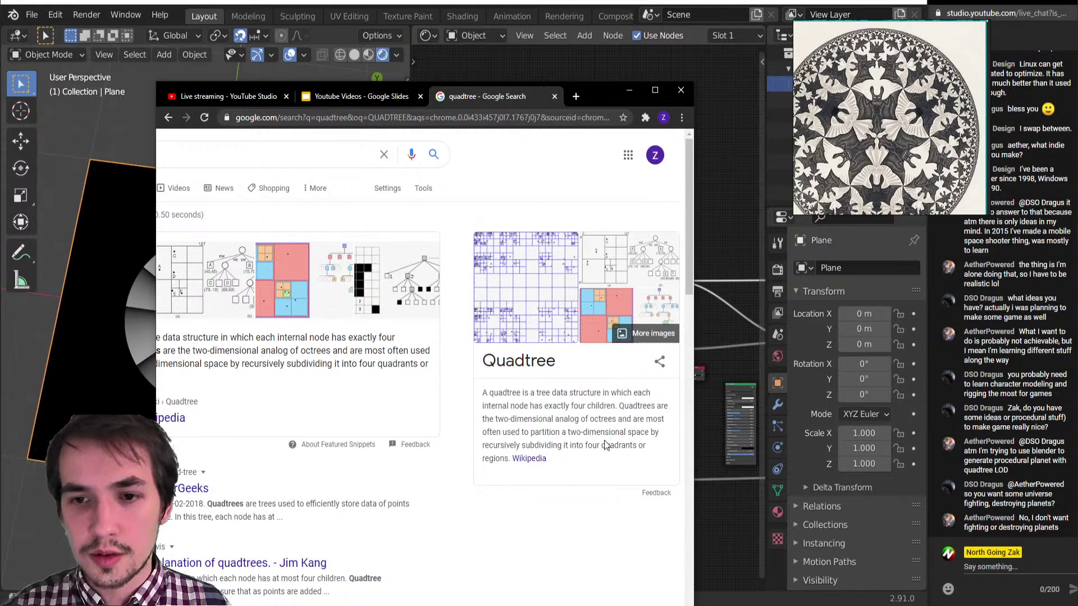
pyautogui.middleClick(604, 420)
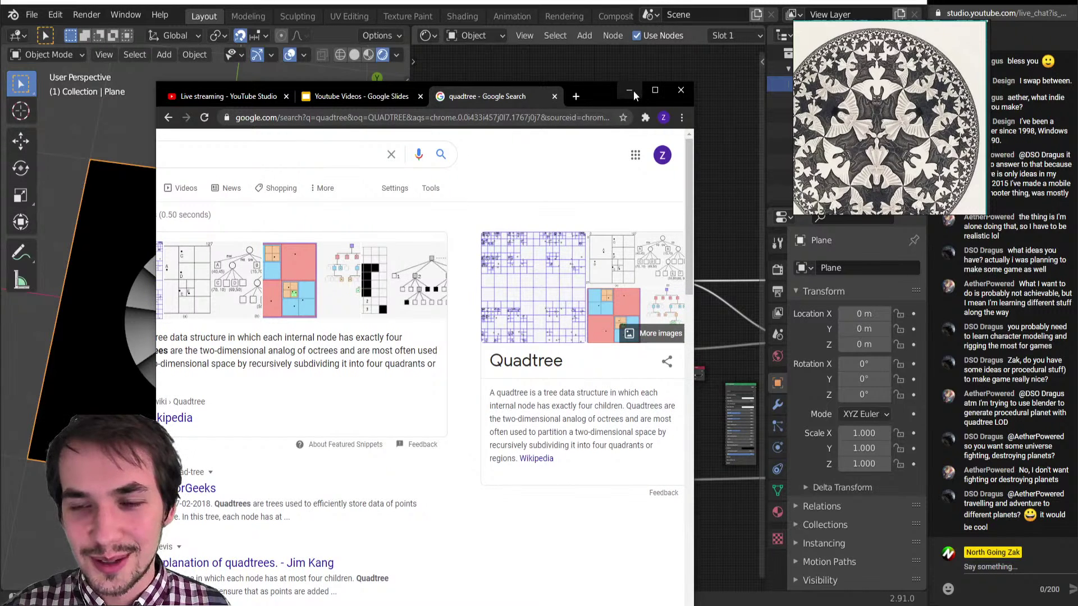
pyautogui.click(629, 90)
# Examine the plane's node network around the Value, Divide, Add, Snap and RGB Curves nodes.
pyautogui.scroll(3, 634, 392)
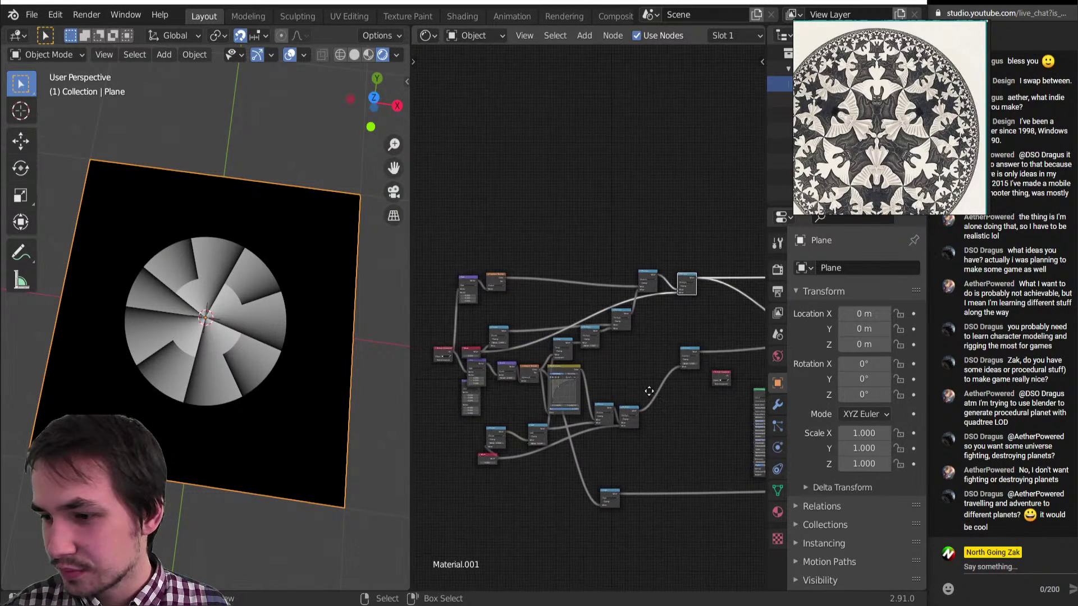
pyautogui.scroll(-2, 605, 385)
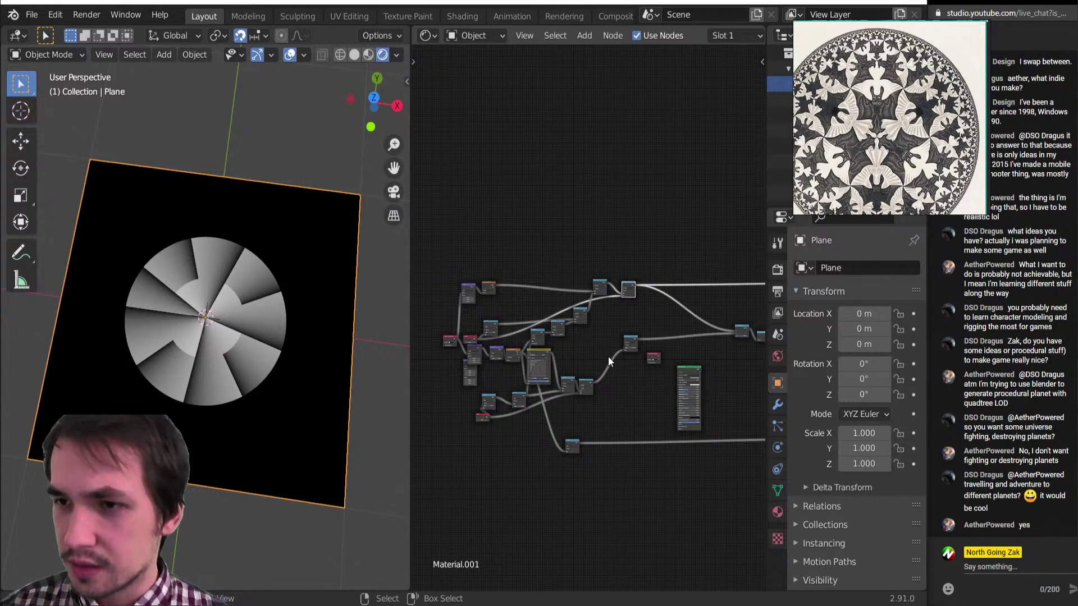
pyautogui.scroll(5, 619, 375)
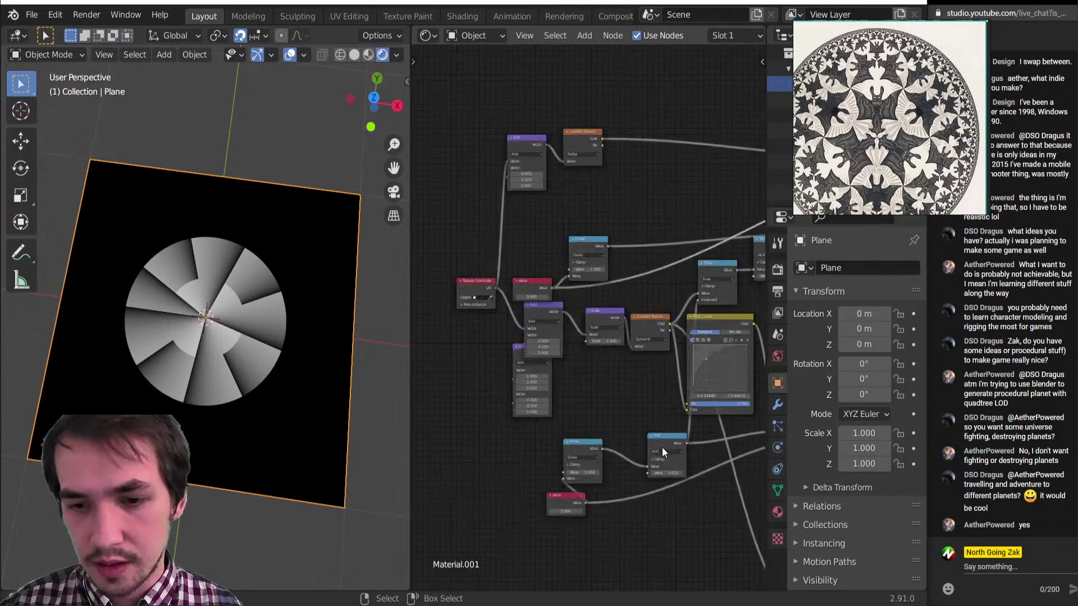
pyautogui.scroll(3, 604, 433)
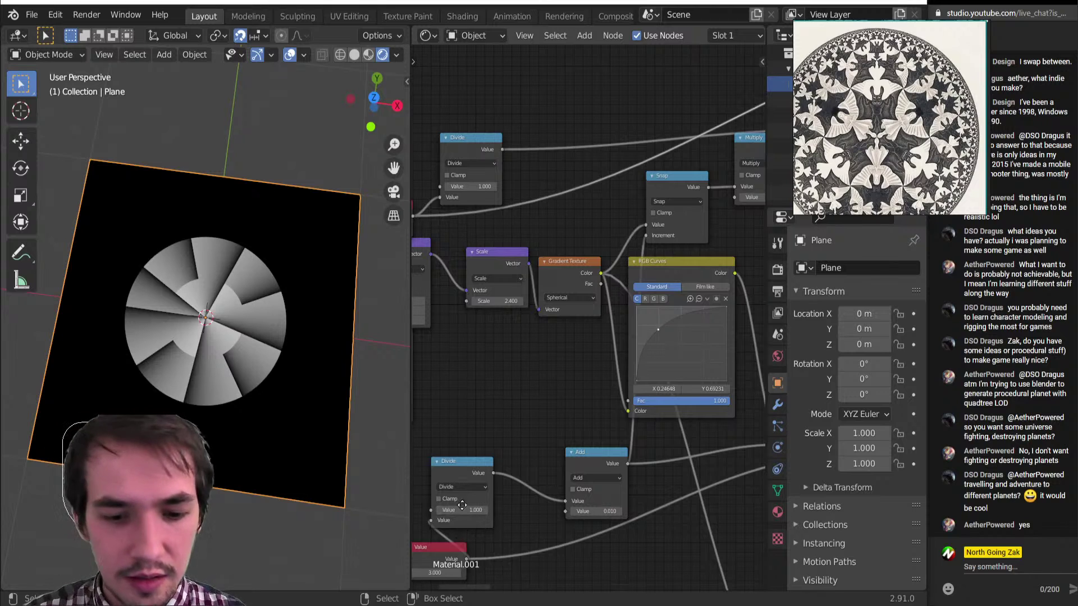
pyautogui.moveTo(462, 505); pyautogui.dragTo(482, 428, button='middle')
pyautogui.scroll(-6, 517, 462)
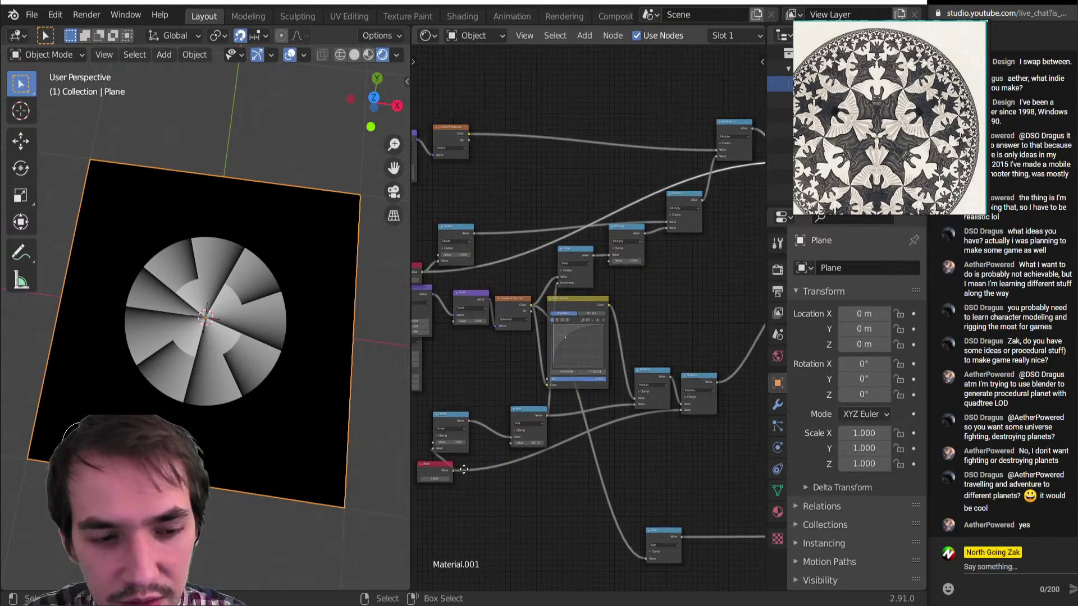
pyautogui.scroll(6, 543, 403)
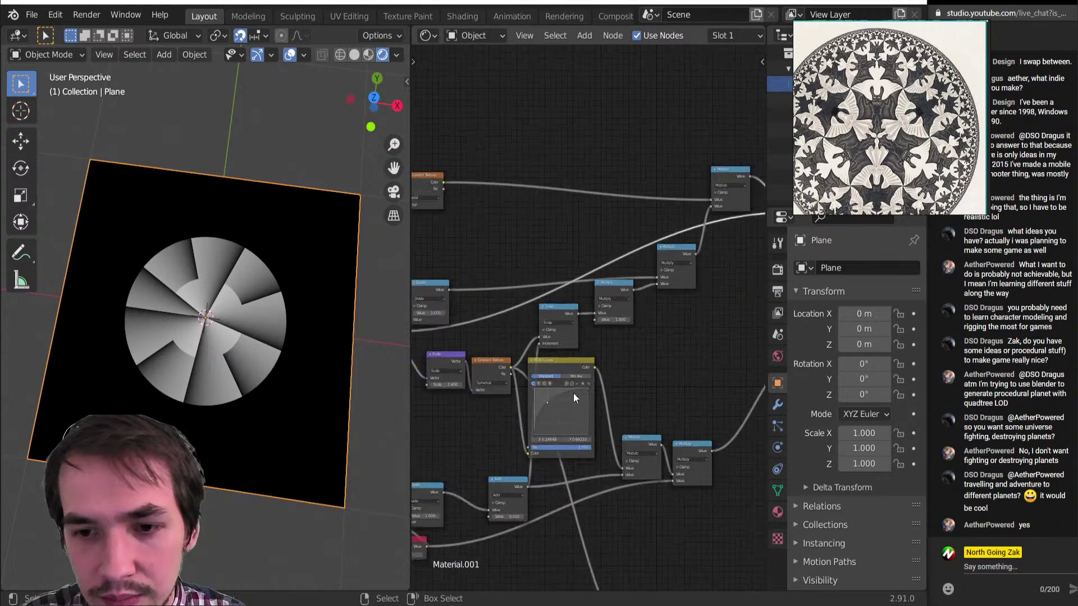
pyautogui.scroll(-5, 575, 373)
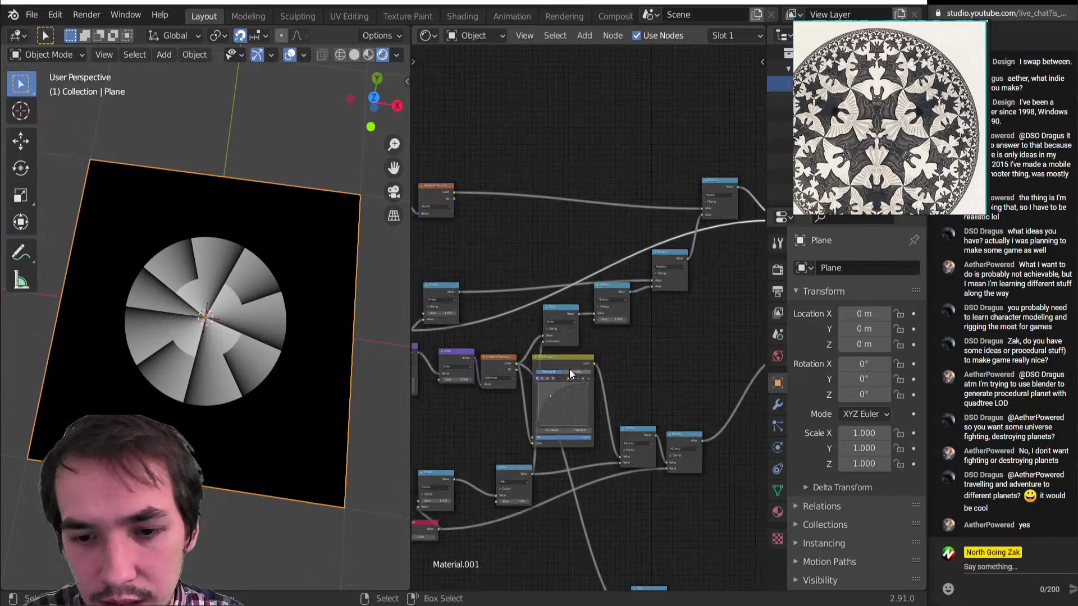
# Move the RGB Curves node aside and preview the Snap node's output on the plane.
pyautogui.moveTo(569, 369); pyautogui.dragTo(606, 364)
pyautogui.scroll(3, 606, 362)
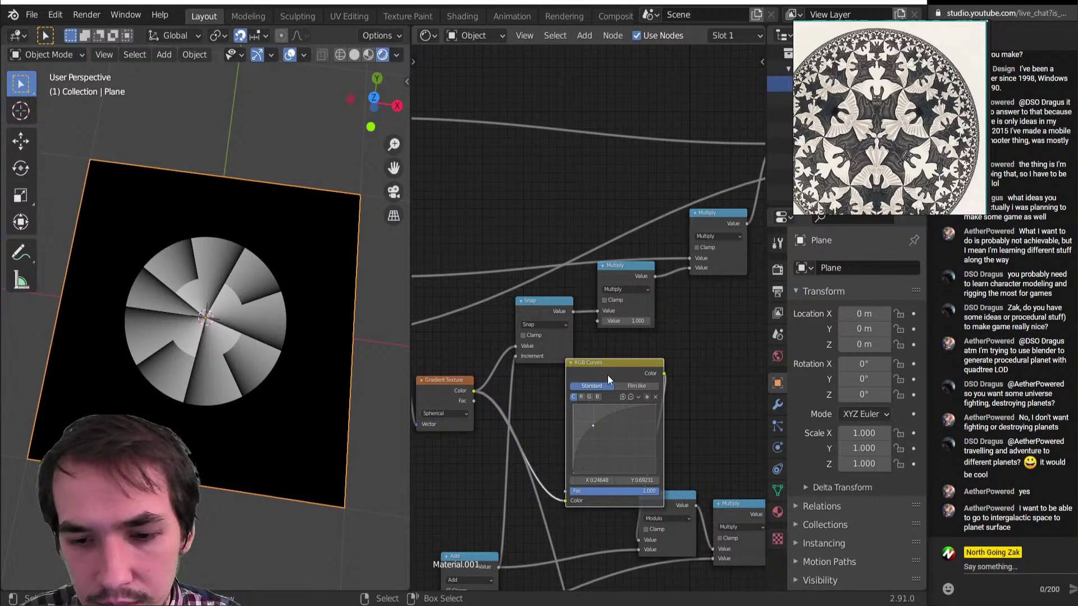
pyautogui.scroll(-1, 584, 345)
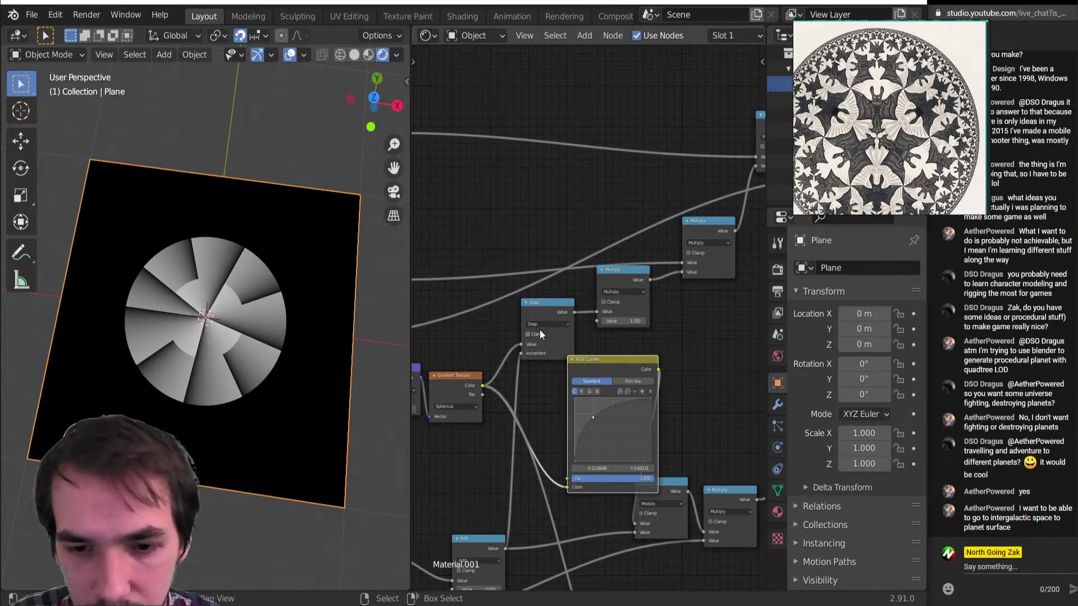
pyautogui.keyDown('ctrl'); pyautogui.keyDown('shift'); pyautogui.click(541, 311); pyautogui.keyUp('shift'); pyautogui.keyUp('ctrl')
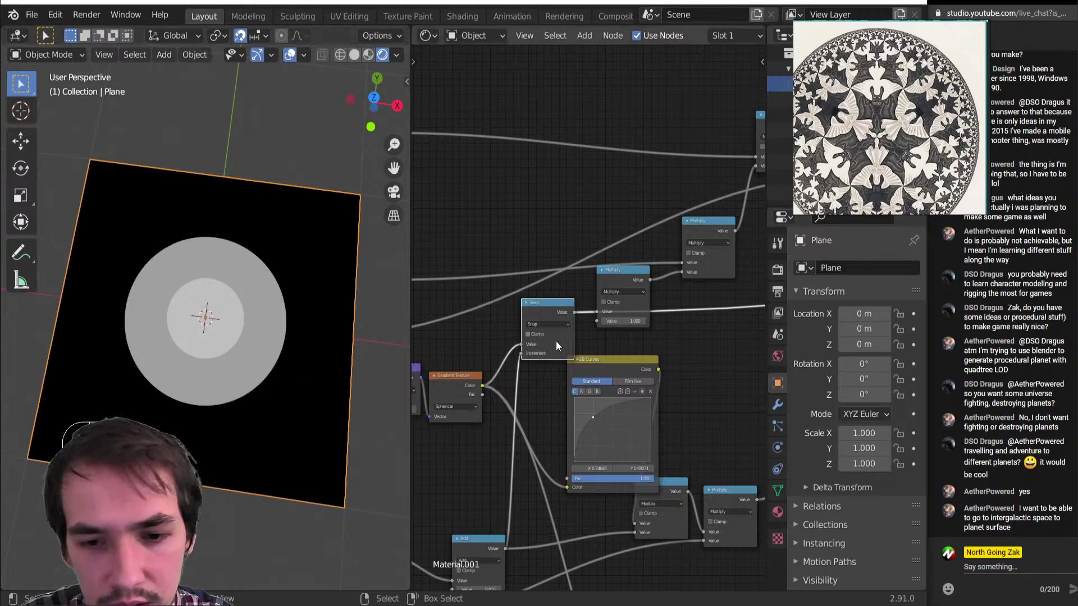
# Increase the Value node feeding the Divide and Add nodes behind Snap's increment to produce more concentric rings.
pyautogui.moveTo(525, 416); pyautogui.dragTo(563, 361, button='middle')
pyautogui.moveTo(498, 505); pyautogui.dragTo(552, 447, button='middle')
pyautogui.moveTo(466, 500); pyautogui.dragTo(511, 446, button='middle')
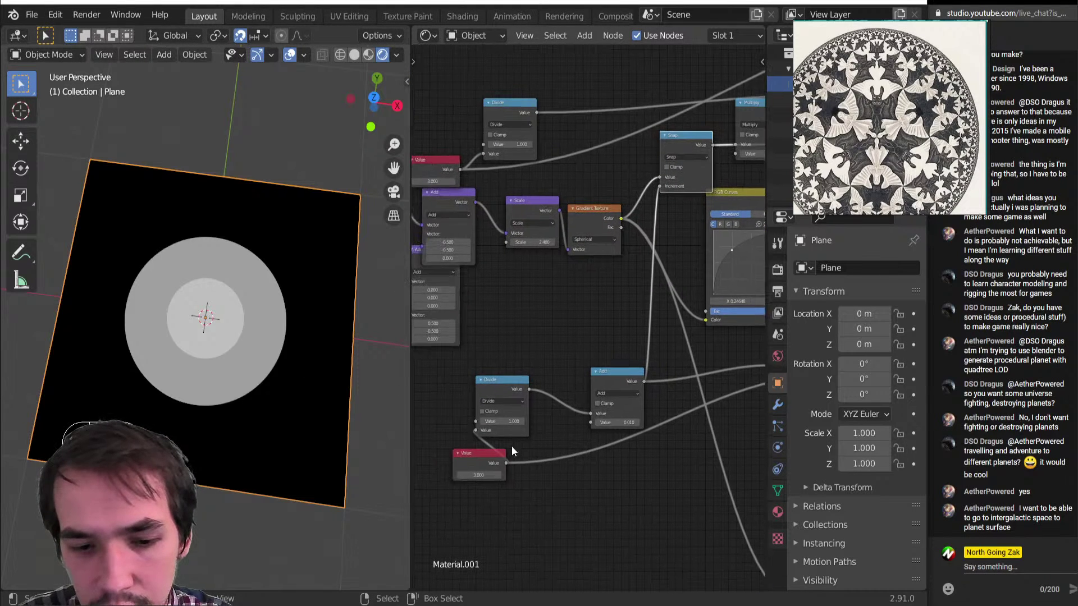
pyautogui.moveTo(479, 472); pyautogui.dragTo(494, 473)
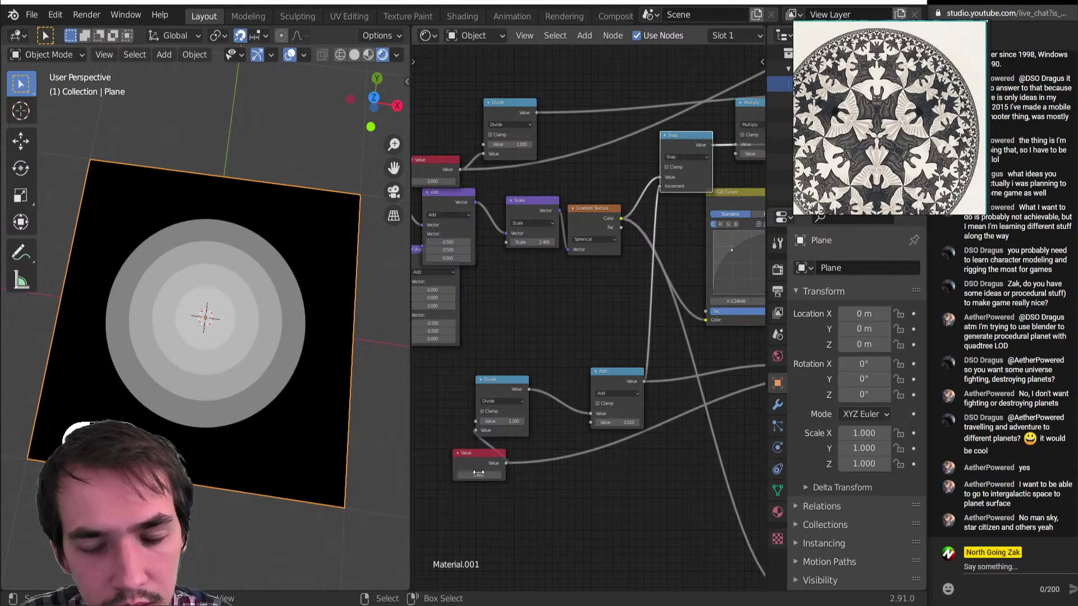
# Preview the Modulo node's output on the plane and compare it with the Snap node's rings.
pyautogui.moveTo(596, 437); pyautogui.dragTo(456, 461, button='middle')
pyautogui.scroll(-3, 562, 421)
pyautogui.keyDown('ctrl'); pyautogui.keyDown('shift'); pyautogui.click(637, 333); pyautogui.keyUp('shift'); pyautogui.keyUp('ctrl')
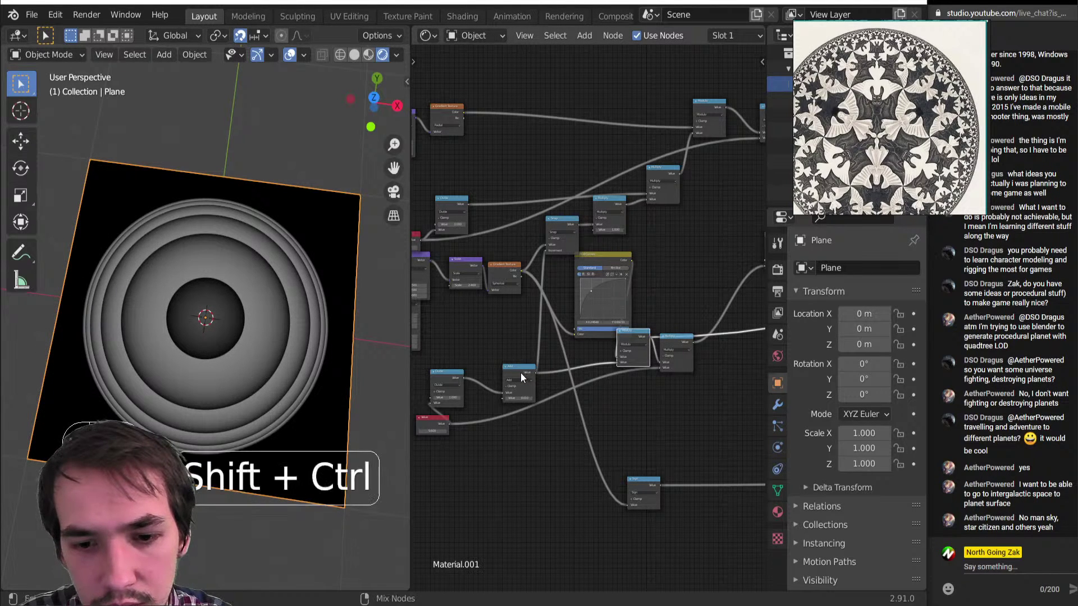
pyautogui.keyDown('ctrl'); pyautogui.keyDown('shift'); pyautogui.click(521, 373); pyautogui.keyUp('shift'); pyautogui.keyUp('ctrl')
pyautogui.keyDown('ctrl'); pyautogui.keyDown('shift'); pyautogui.click(629, 334); pyautogui.keyUp('shift'); pyautogui.keyUp('ctrl')
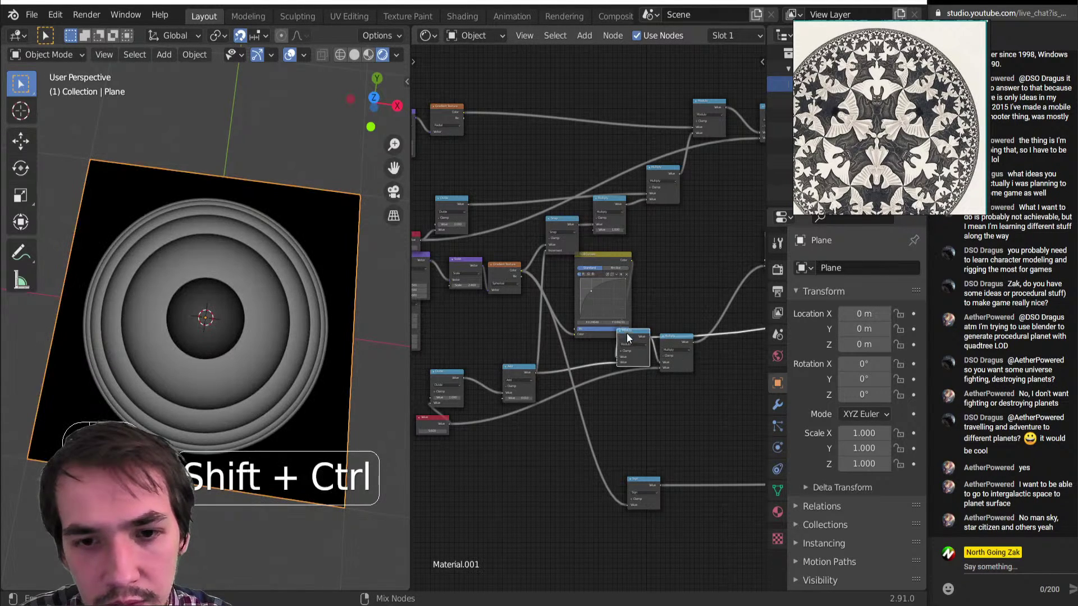
pyautogui.keyDown('ctrl'); pyautogui.keyDown('shift'); pyautogui.click(563, 226); pyautogui.keyUp('shift'); pyautogui.keyUp('ctrl')
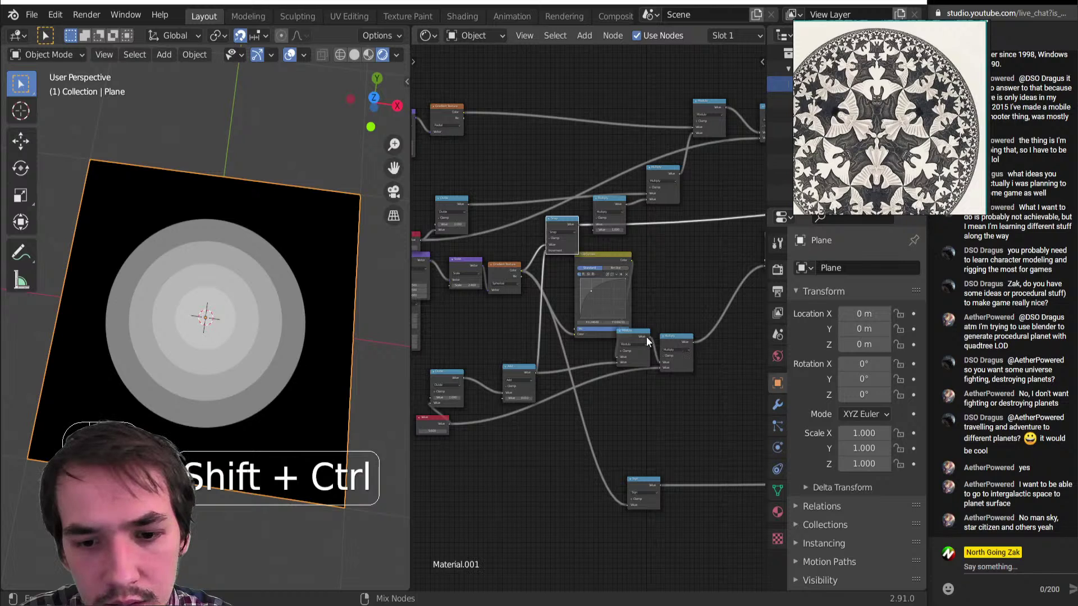
# Move the Modulo node clear below the RGB Curves node and alternate the plane's preview between Modulo and Snap.
pyautogui.moveTo(645, 336); pyautogui.dragTo(635, 350)
pyautogui.keyDown('ctrl'); pyautogui.keyDown('shift'); pyautogui.click(635, 349); pyautogui.keyUp('shift'); pyautogui.keyUp('ctrl')
pyautogui.hotkey('shift', 'ctrl')
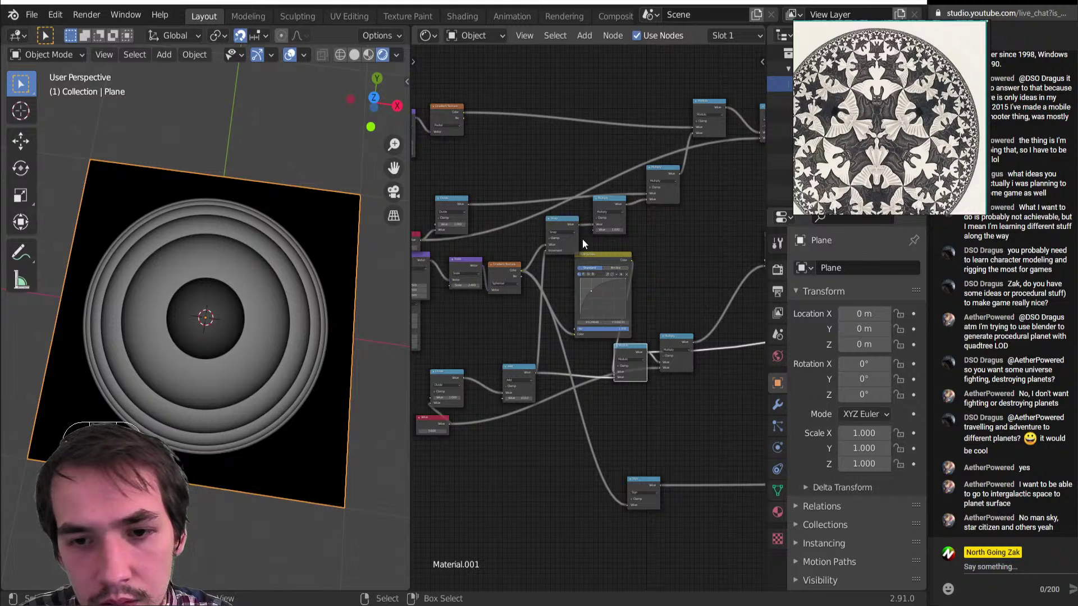
pyautogui.moveTo(635, 359); pyautogui.dragTo(621, 402)
pyautogui.scroll(2, 557, 233)
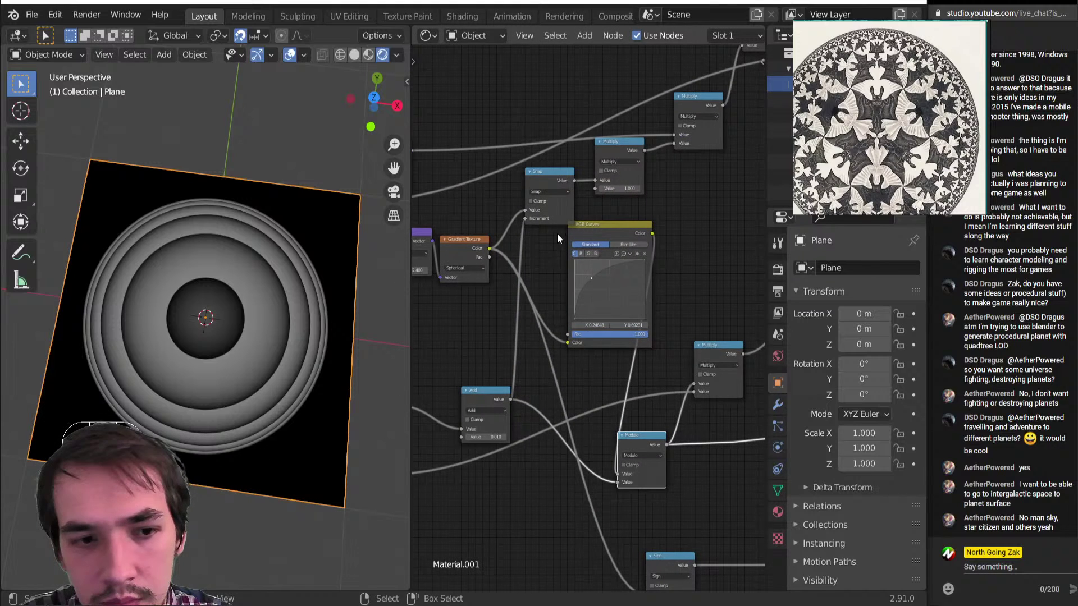
pyautogui.keyDown('ctrl'); pyautogui.keyDown('shift'); pyautogui.click(551, 173); pyautogui.keyUp('shift'); pyautogui.keyUp('ctrl')
pyautogui.keyDown('ctrl'); pyautogui.keyDown('shift'); pyautogui.click(651, 446); pyautogui.keyUp('shift'); pyautogui.keyUp('ctrl')
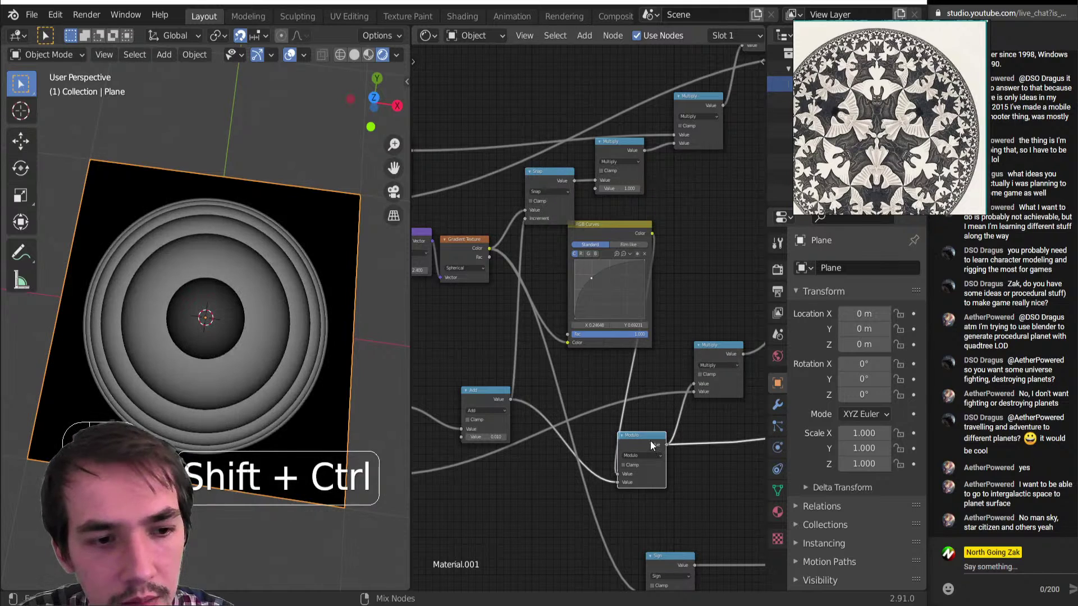
pyautogui.keyDown('ctrl'); pyautogui.keyDown('shift'); pyautogui.click(566, 179); pyautogui.keyUp('shift'); pyautogui.keyUp('ctrl')
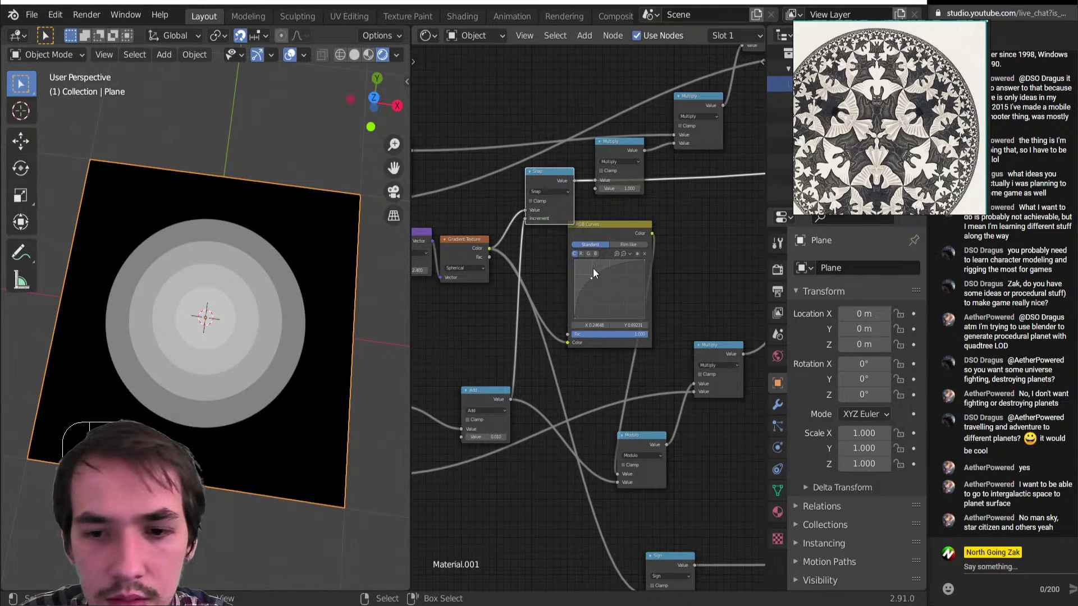
pyautogui.keyDown('shift'); pyautogui.moveTo(487, 437); pyautogui.dragTo(486, 437); pyautogui.keyUp('shift')
pyautogui.hotkey('ctrl', 'z')
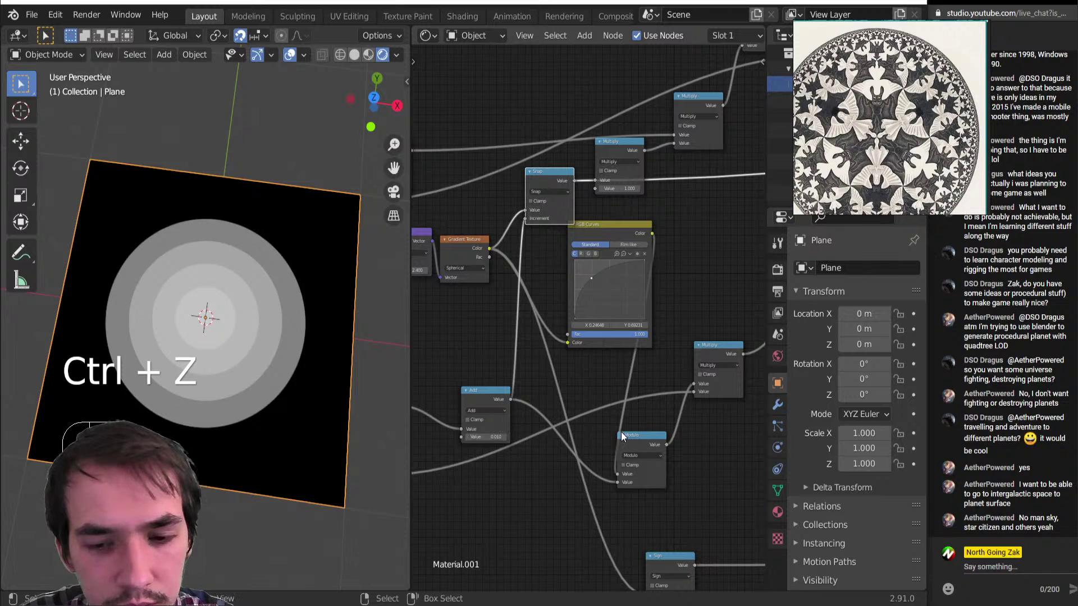
pyautogui.hotkey('ctrl', 'z')
# Insert a Mix color node set to Multiply after Snap, link Modulo's output to Color2, and move the nearby Multiply node aside.
pyautogui.scroll(1, 637, 270)
pyautogui.hotkey('shift', 'a')
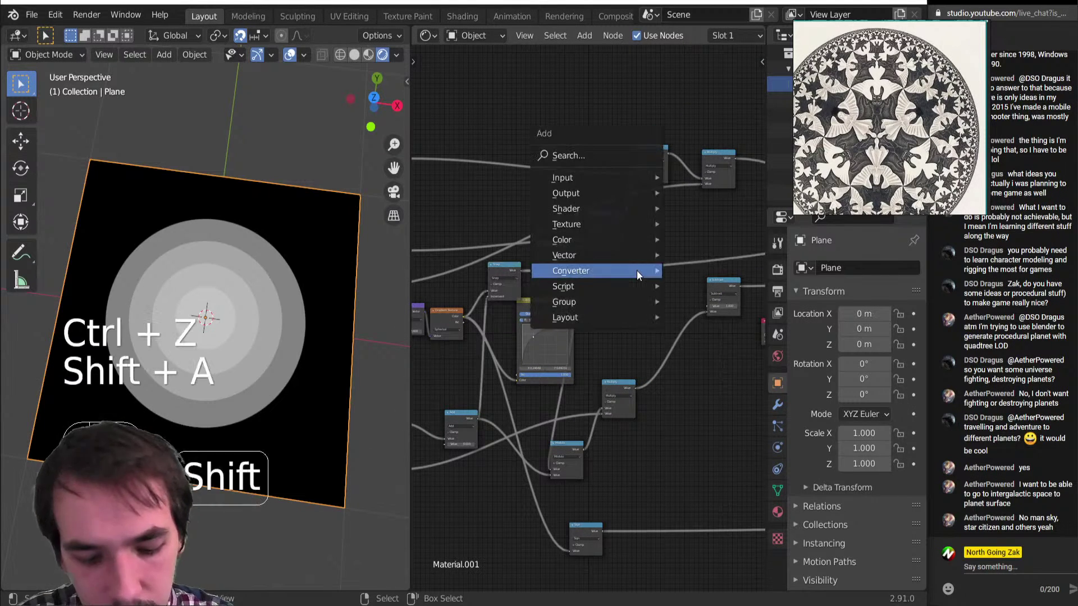
pyautogui.click(637, 271)
pyautogui.click(640, 262)
pyautogui.click(648, 269)
pyautogui.press('u')
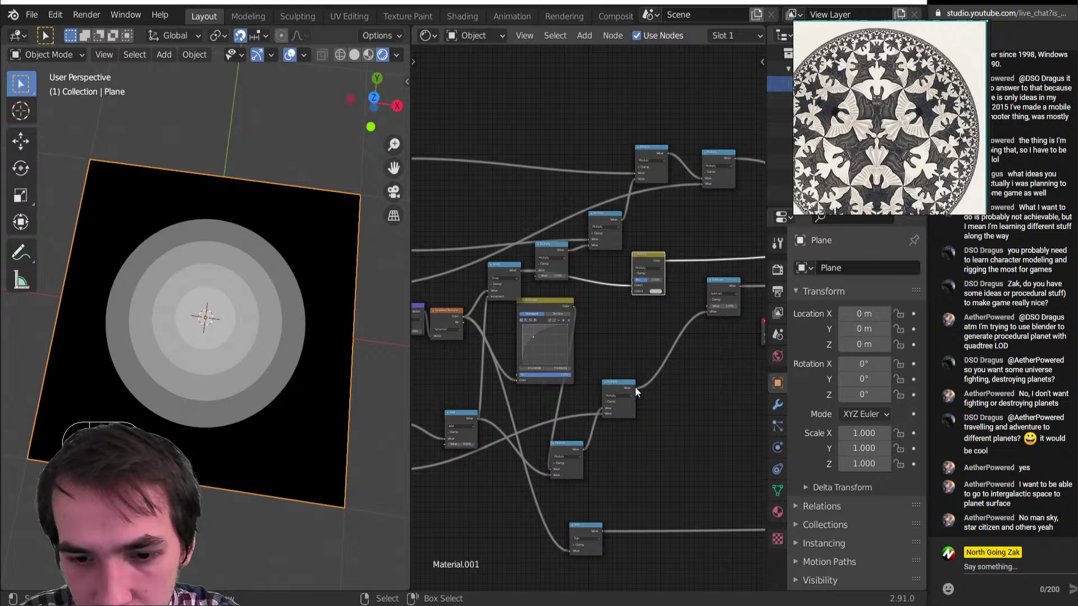
pyautogui.moveTo(584, 449); pyautogui.dragTo(632, 290)
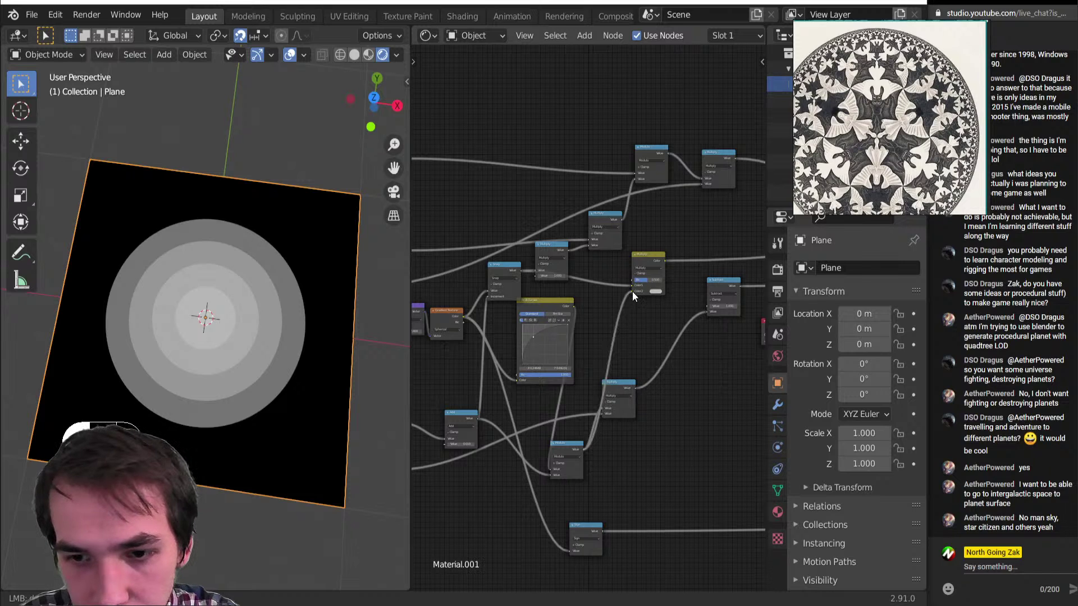
pyautogui.moveTo(620, 409); pyautogui.dragTo(664, 414)
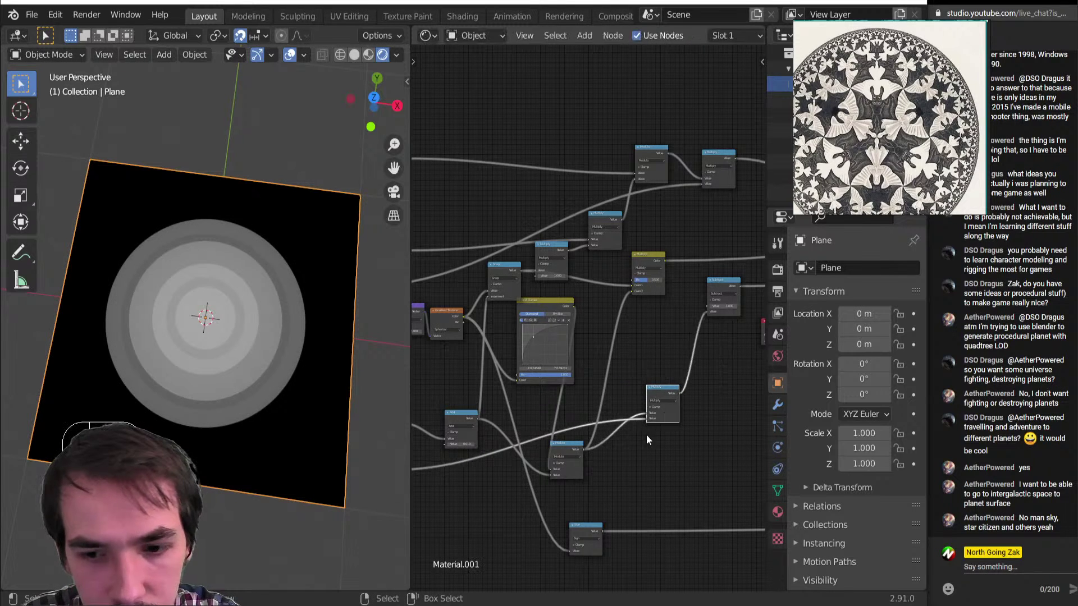
# Set the color node's blend type to Mix with a factor of 0.
pyautogui.scroll(4, 646, 434)
pyautogui.scroll(-4, 642, 429)
pyautogui.moveTo(635, 412); pyautogui.dragTo(641, 390, button='middle')
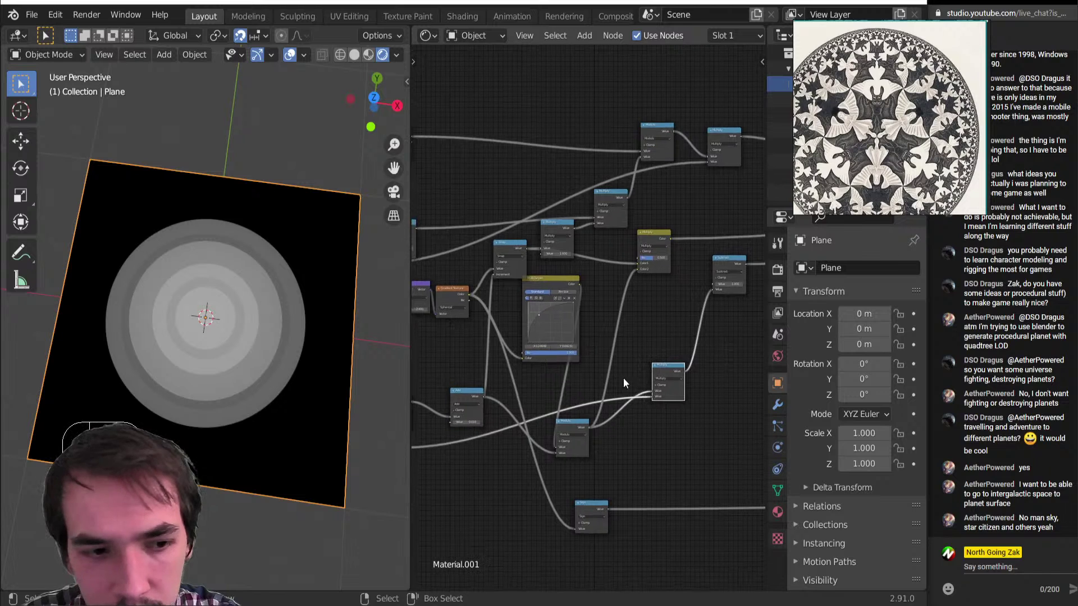
pyautogui.scroll(3, 585, 383)
pyautogui.scroll(1, 584, 389)
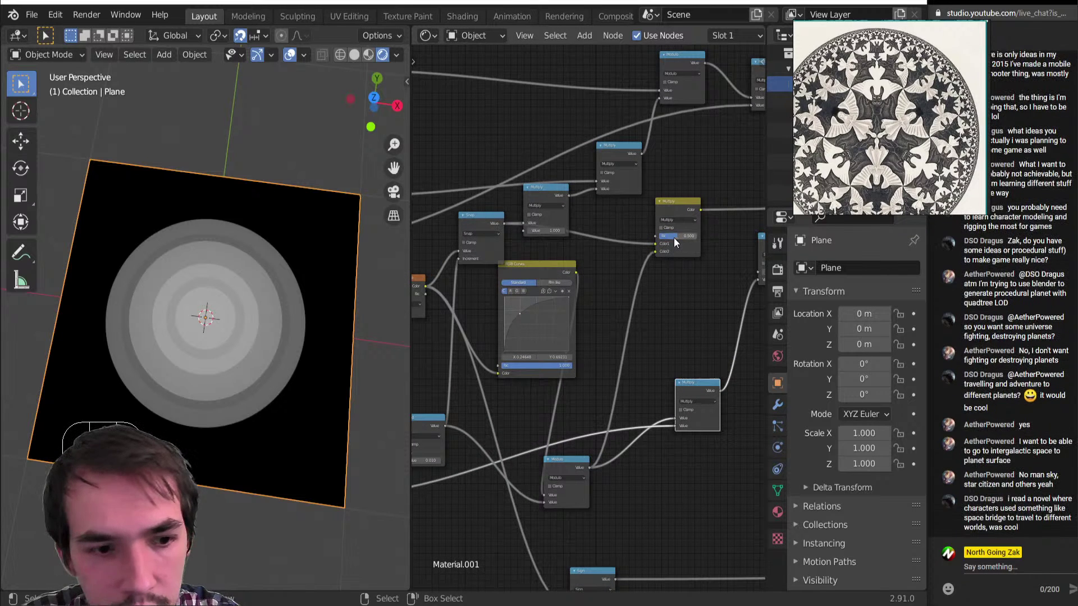
pyautogui.scroll(-1, 655, 384)
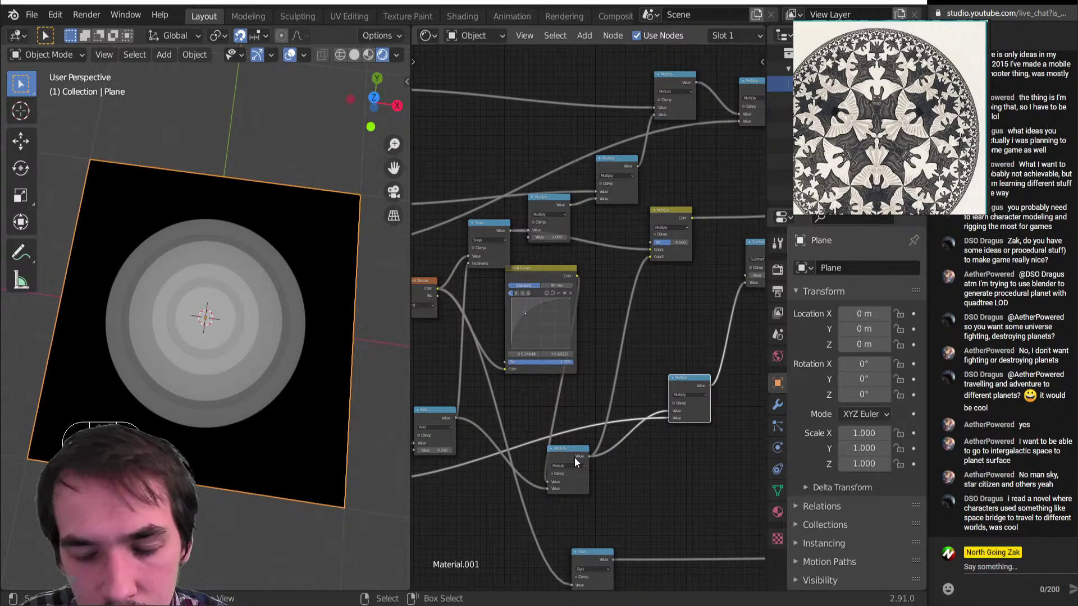
pyautogui.moveTo(671, 245)
pyautogui.mouseDown()
pyautogui.moveTo(701, 243)
pyautogui.moveTo(665, 242)
pyautogui.mouseUp()
pyautogui.click(683, 229)
pyautogui.click(683, 230)
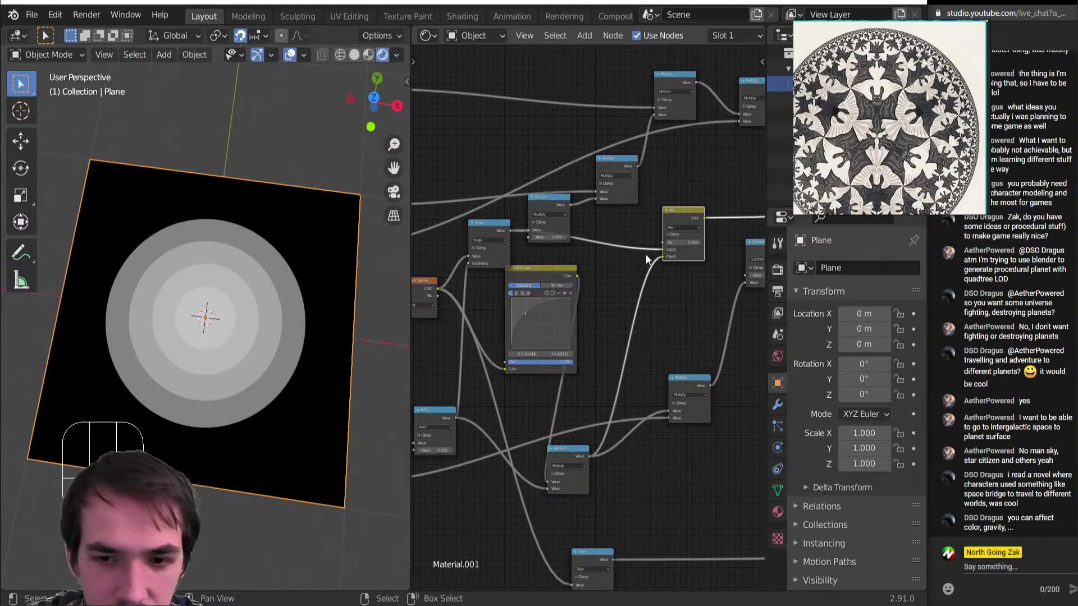
# Inspect the Mix node and its inputs, and compare the Snap and Modulo outputs on the plane.
pyautogui.moveTo(678, 311); pyautogui.dragTo(616, 410, button='middle')
pyautogui.scroll(1, 624, 396)
pyautogui.scroll(3, 623, 395)
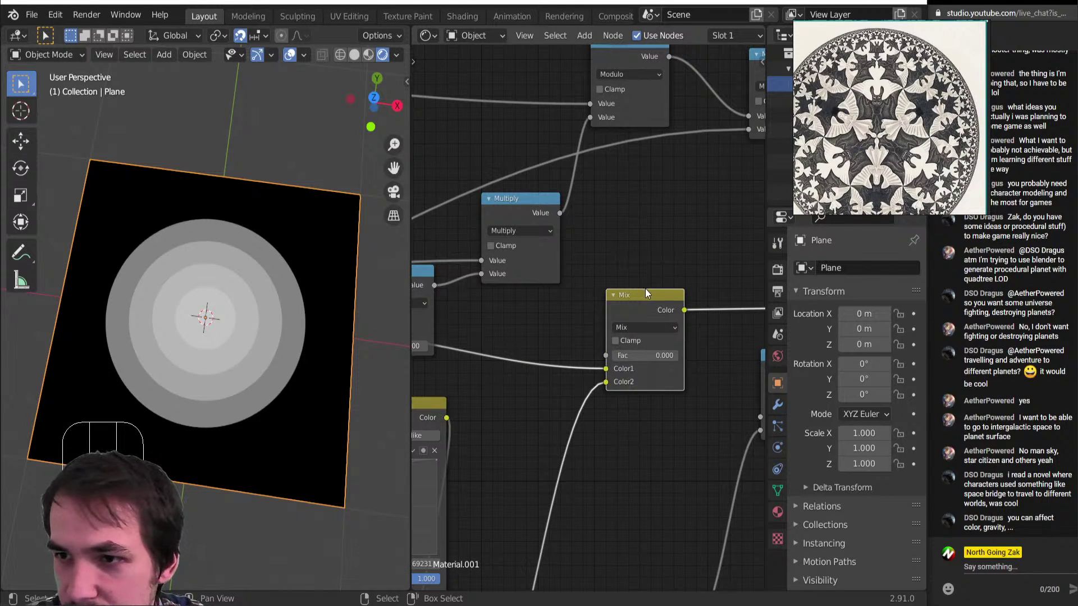
pyautogui.click(645, 289)
pyautogui.click(655, 305)
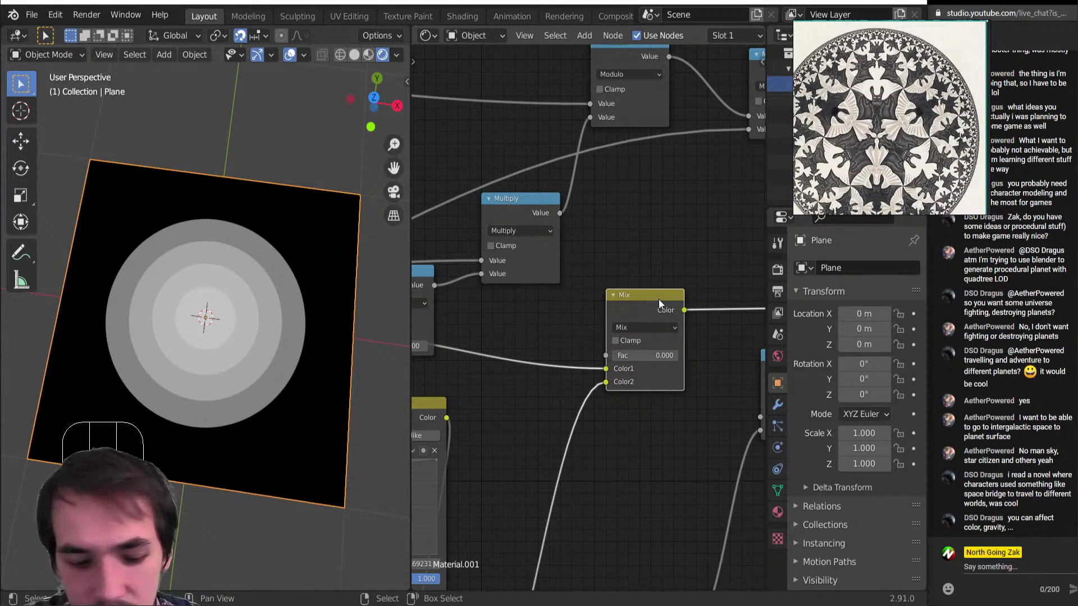
pyautogui.scroll(-3, 651, 289)
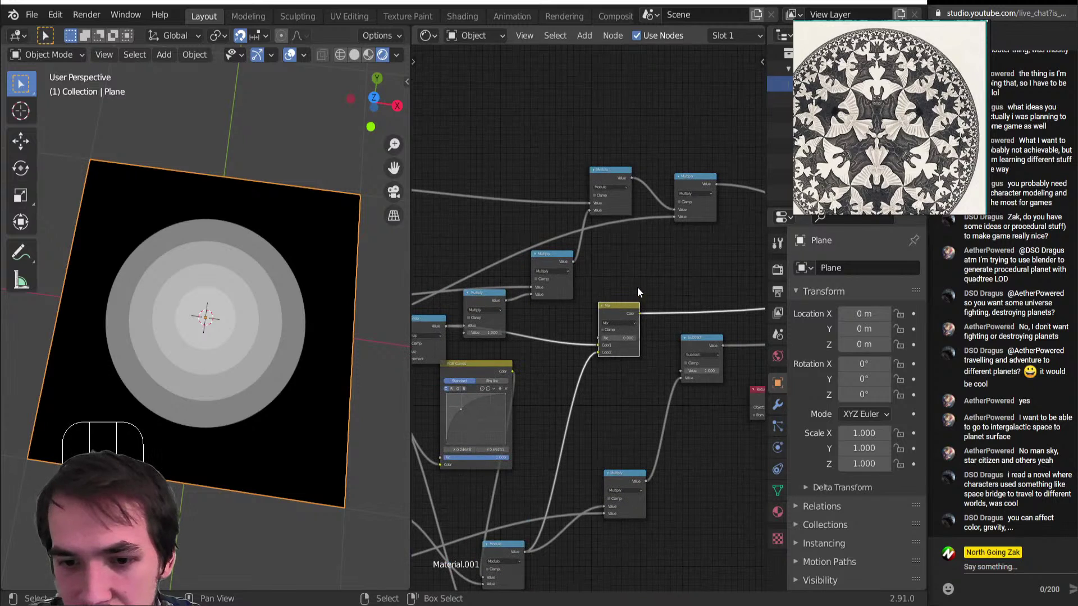
pyautogui.moveTo(569, 320); pyautogui.dragTo(612, 284, button='middle')
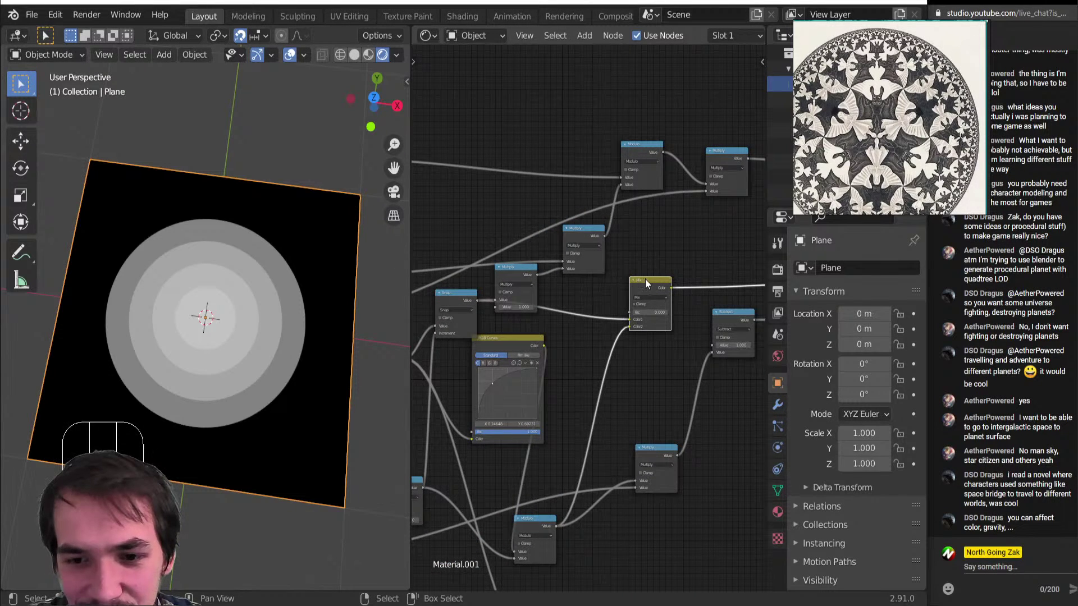
pyautogui.keyDown('ctrl'); pyautogui.keyDown('shift'); pyautogui.click(467, 302); pyautogui.keyUp('shift'); pyautogui.keyUp('ctrl')
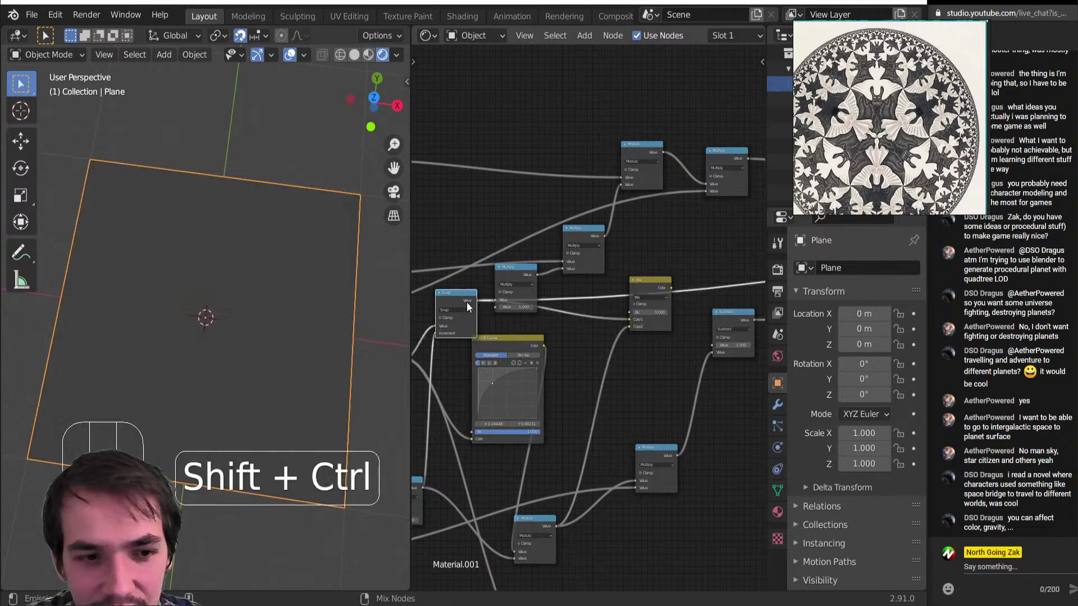
pyautogui.keyDown('ctrl'); pyautogui.keyDown('shift'); pyautogui.click(535, 518); pyautogui.keyUp('shift'); pyautogui.keyUp('ctrl')
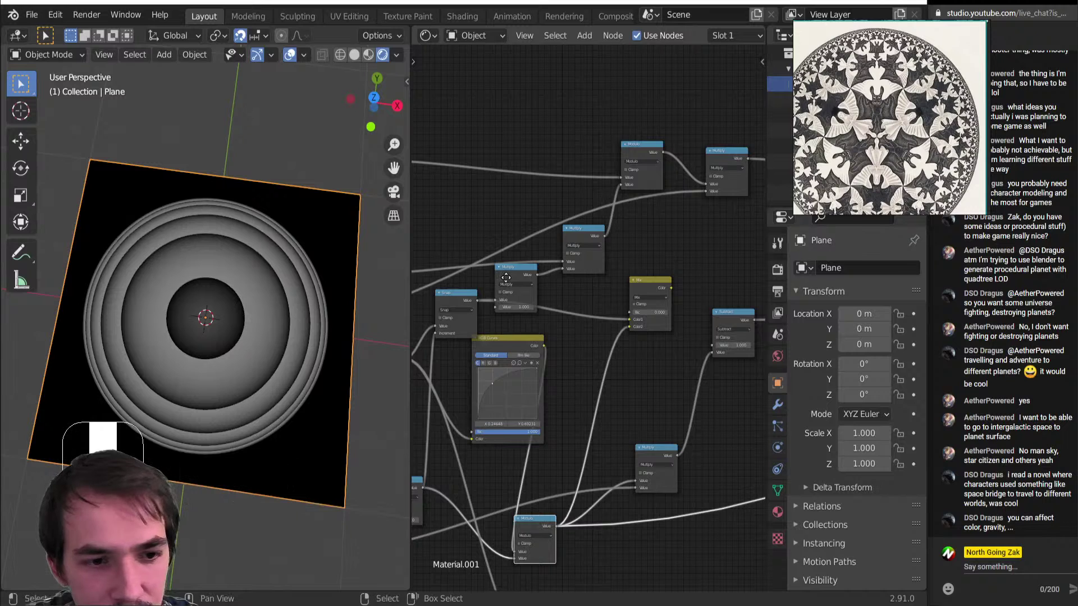
pyautogui.moveTo(461, 301); pyautogui.dragTo(543, 334, button='middle')
pyautogui.keyDown('ctrl'); pyautogui.keyDown('shift'); pyautogui.click(542, 335); pyautogui.keyUp('shift'); pyautogui.keyUp('ctrl')
# Delete the unconnected Add vector node beneath the one feeding the Scale node.
pyautogui.moveTo(513, 372); pyautogui.dragTo(581, 326, button='middle')
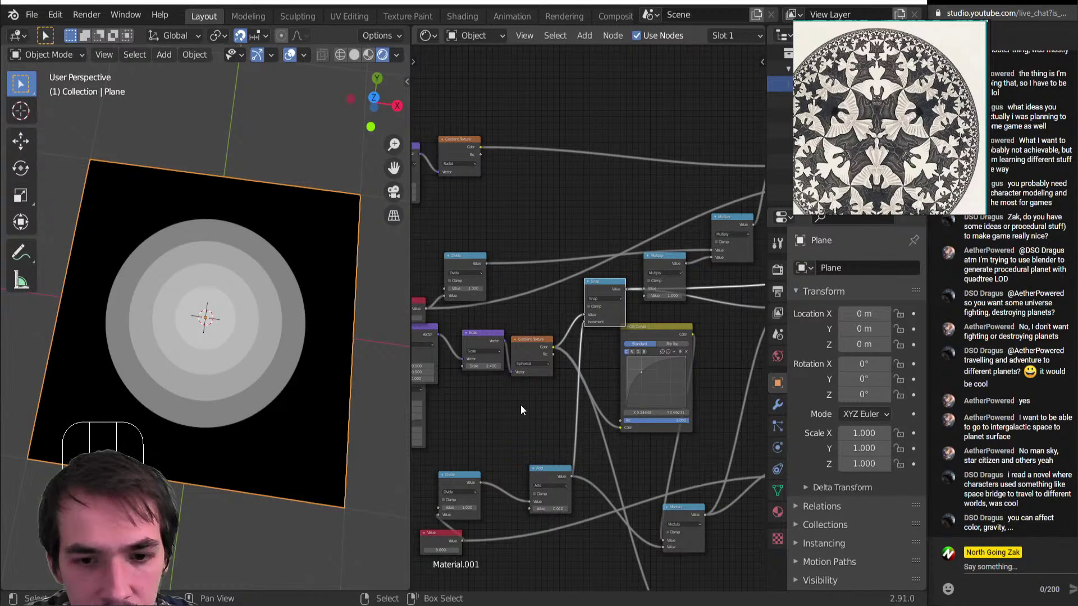
pyautogui.moveTo(464, 374); pyautogui.dragTo(544, 346, button='middle')
pyautogui.scroll(3, 478, 361)
pyautogui.moveTo(477, 361); pyautogui.dragTo(523, 359, button='middle')
pyautogui.scroll(1, 587, 344)
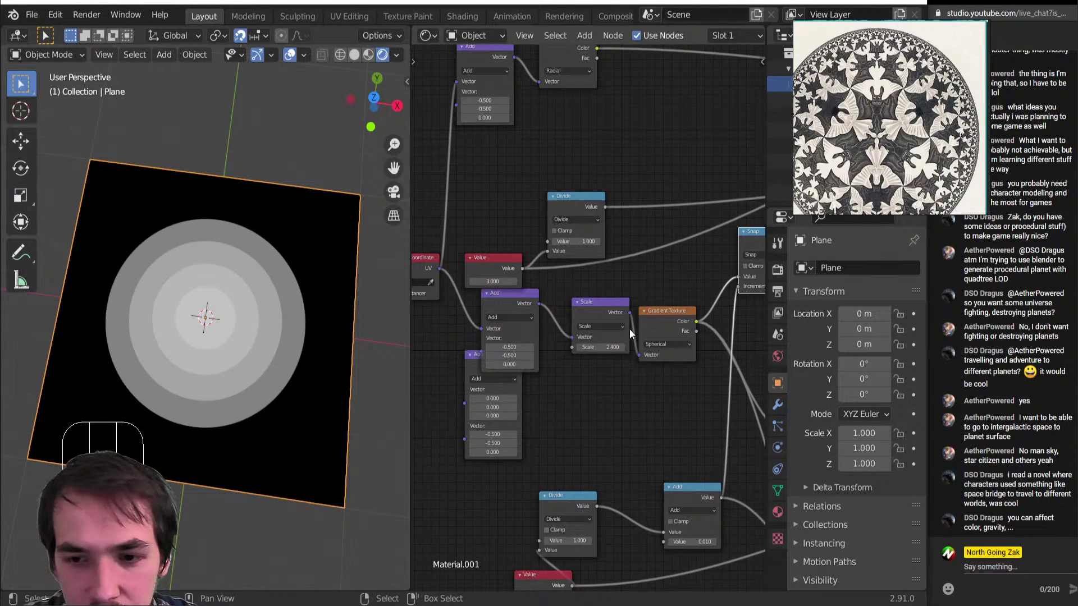
pyautogui.scroll(-1, 592, 340)
pyautogui.moveTo(489, 362); pyautogui.dragTo(581, 377)
pyautogui.moveTo(602, 365); pyautogui.dragTo(578, 379, button='middle')
pyautogui.press('Delete')
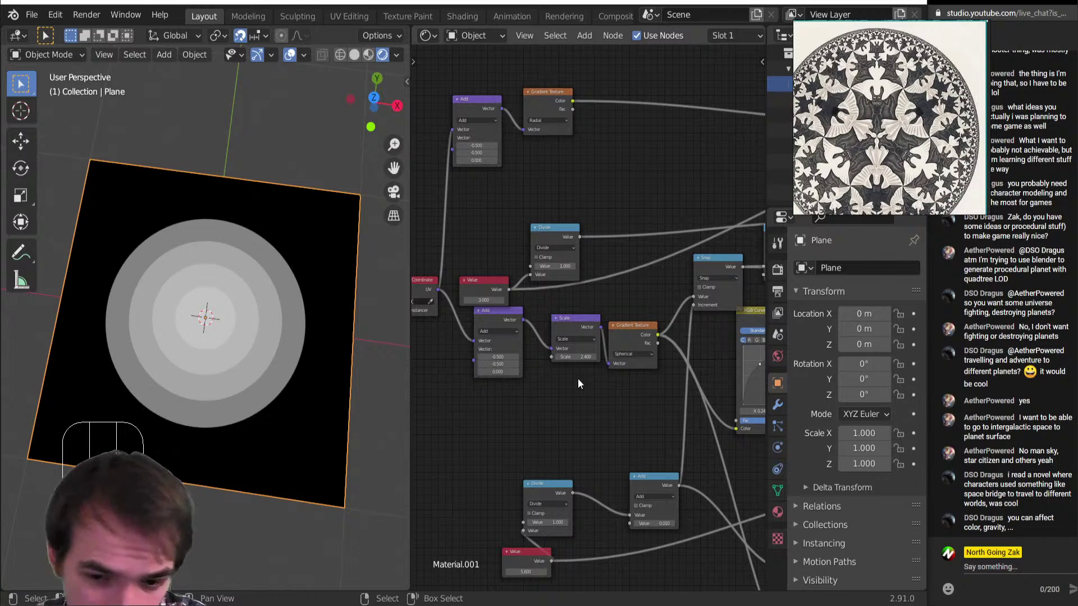
# Move the RGB Curves node down into the free space between the Snap and Modulo nodes.
pyautogui.scroll(-3, 621, 339)
pyautogui.scroll(3, 536, 352)
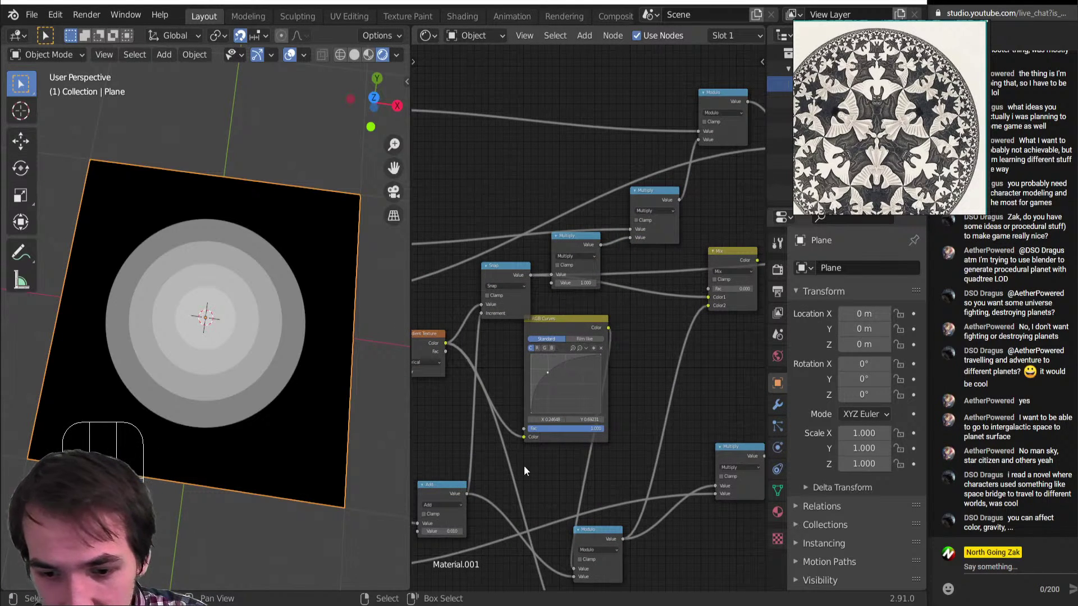
pyautogui.moveTo(557, 331); pyautogui.dragTo(538, 382)
pyautogui.scroll(-1, 537, 381)
pyautogui.moveTo(558, 390); pyautogui.dragTo(579, 410, button='middle')
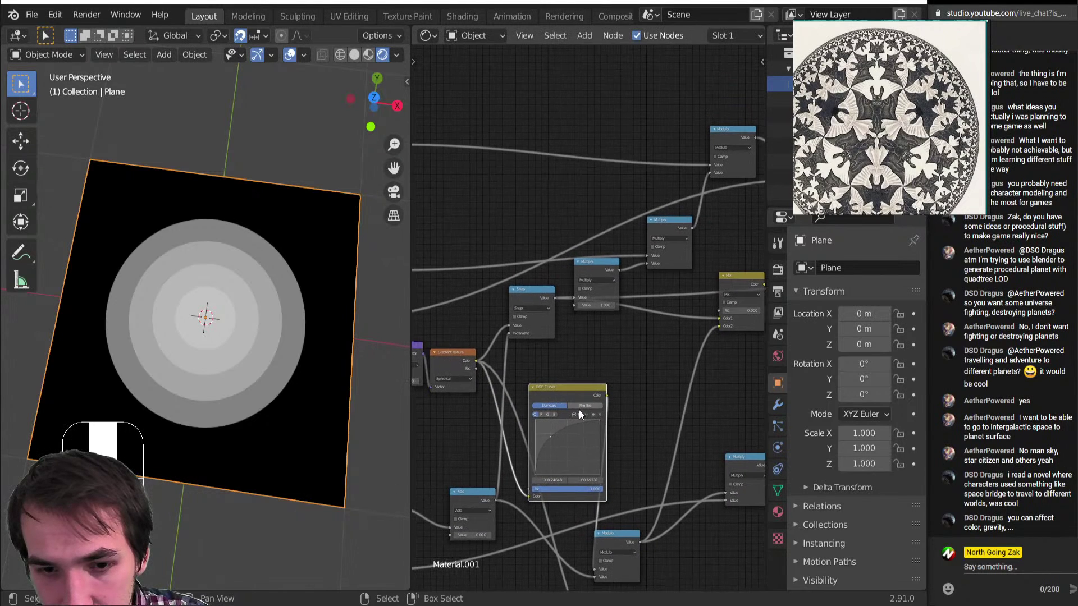
pyautogui.click(638, 544)
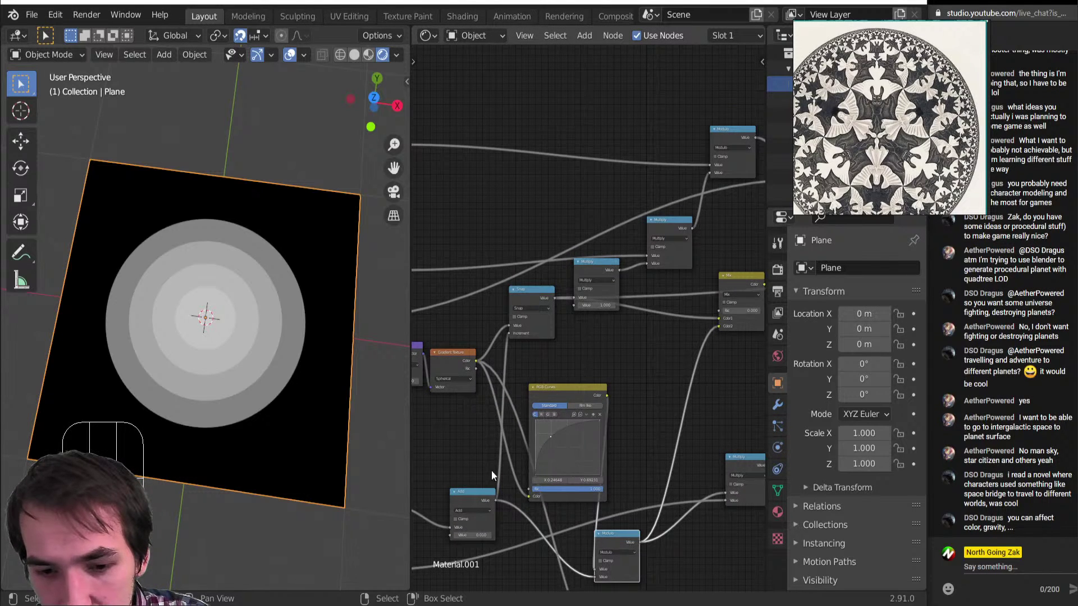
pyautogui.moveTo(557, 392); pyautogui.dragTo(555, 367)
pyautogui.scroll(-3, 562, 325)
pyautogui.scroll(3, 565, 329)
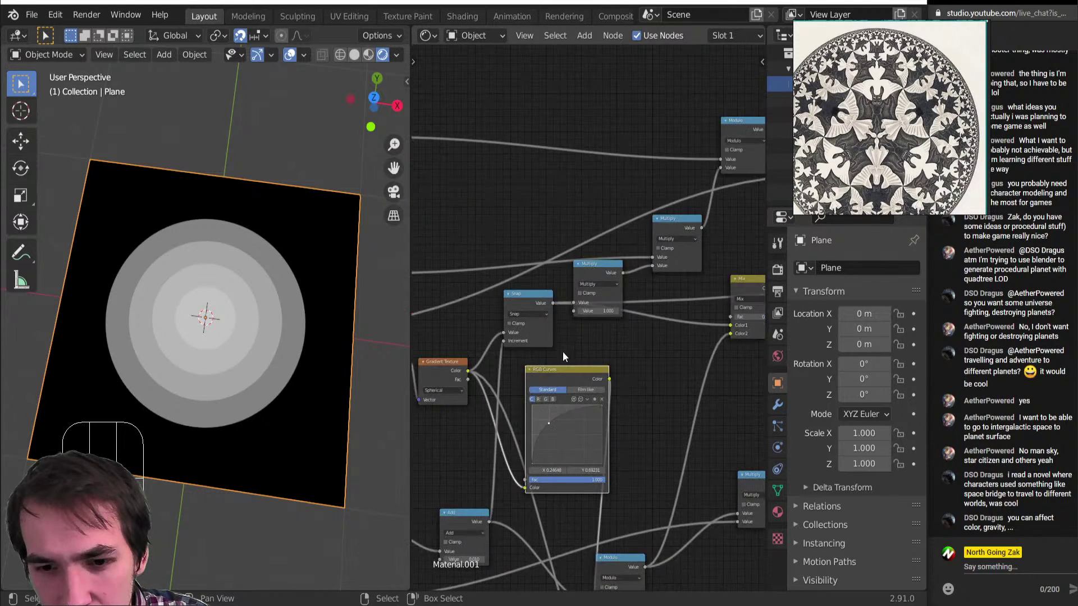
# Preview the Snap node and feed the RGB Curves color output into Snap's Value input.
pyautogui.keyDown('ctrl'); pyautogui.keyDown('shift'); pyautogui.click(533, 298); pyautogui.keyUp('shift'); pyautogui.keyUp('ctrl')
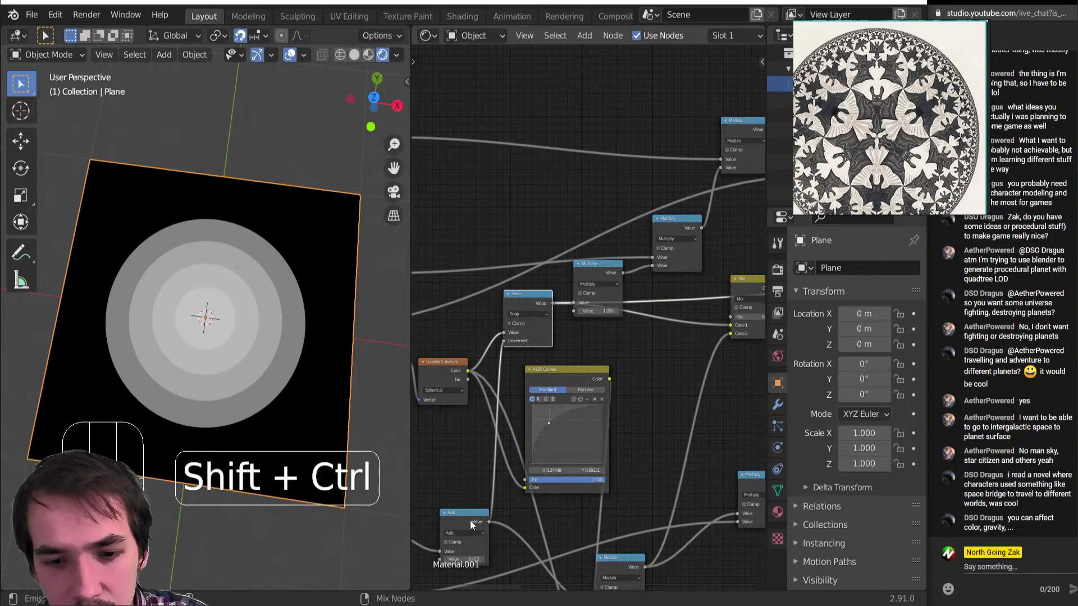
pyautogui.moveTo(541, 297); pyautogui.dragTo(542, 306)
pyautogui.moveTo(609, 380); pyautogui.dragTo(504, 342)
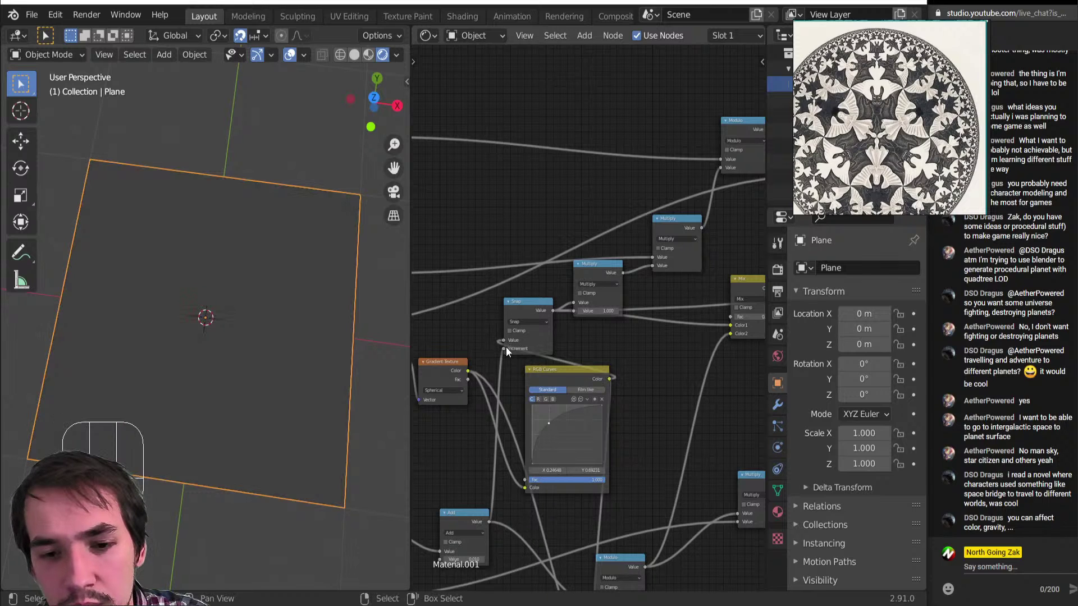
pyautogui.keyDown('ctrl'); pyautogui.scroll(-2, 547, 321); pyautogui.keyUp('ctrl')
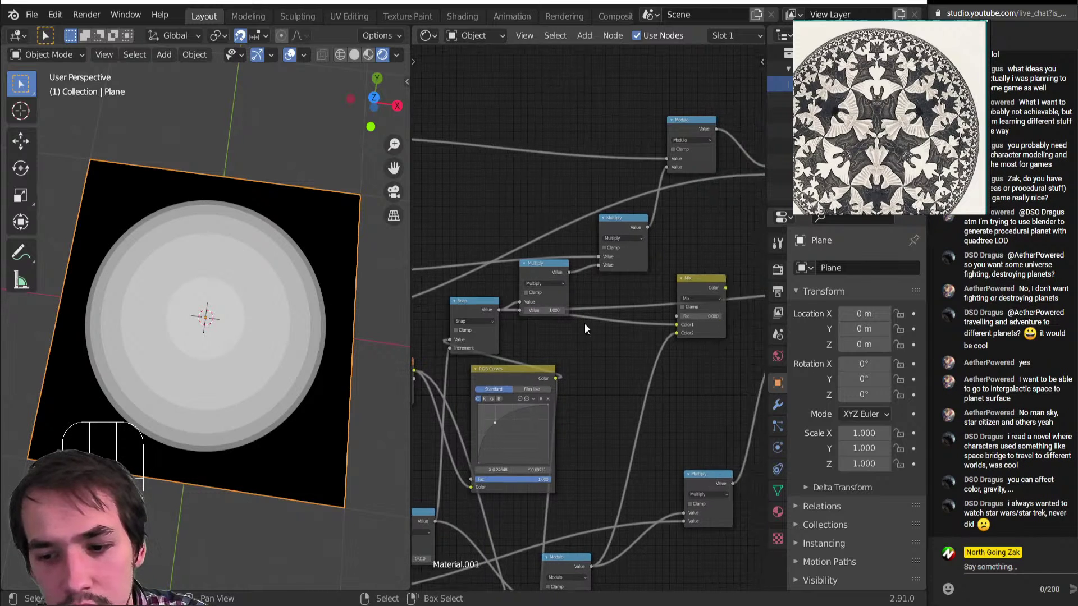
# Preview the ring Modulo, Snap, the second Multiply and the radial Modulo outputs in turn on the plane.
pyautogui.keyDown('ctrl'); pyautogui.keyDown('shift'); pyautogui.click(568, 564); pyautogui.keyUp('shift'); pyautogui.keyUp('ctrl')
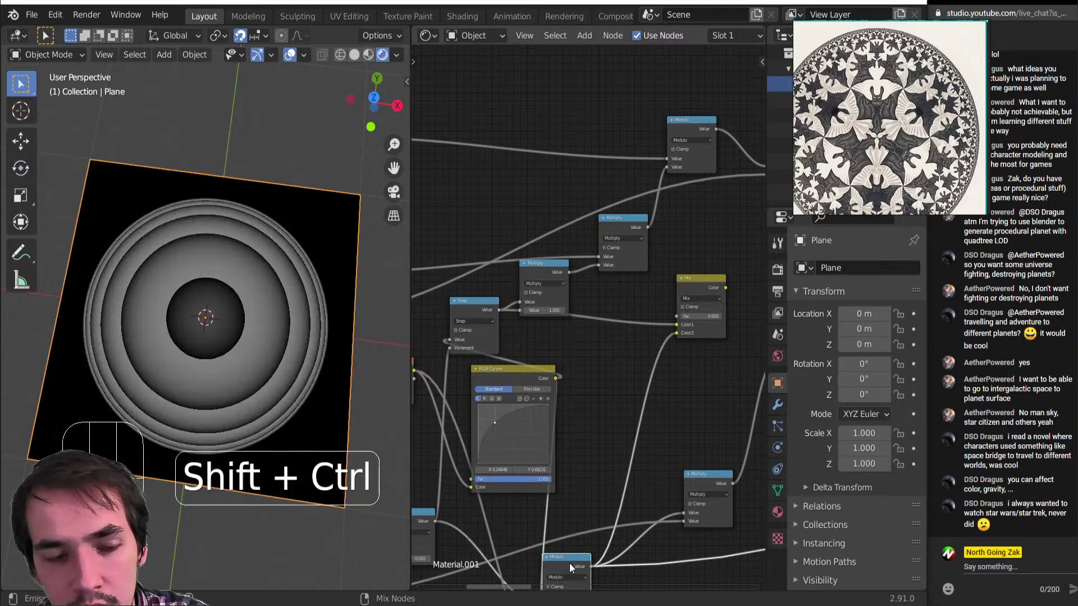
pyautogui.keyDown('ctrl'); pyautogui.keyDown('shift'); pyautogui.click(466, 303); pyautogui.keyUp('shift'); pyautogui.keyUp('ctrl')
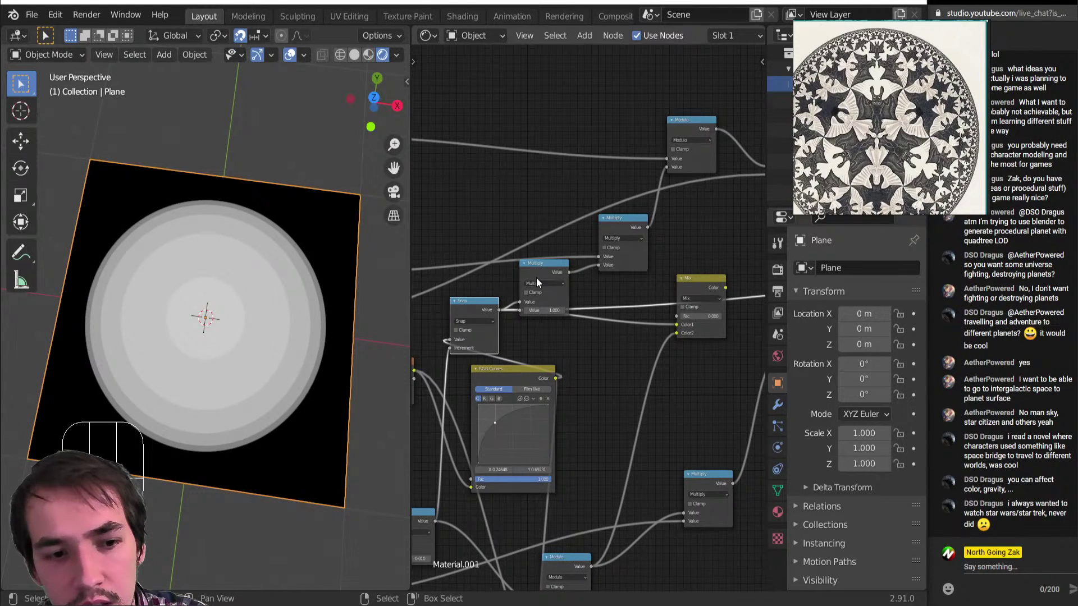
pyautogui.keyDown('ctrl'); pyautogui.keyDown('shift'); pyautogui.click(623, 223); pyautogui.keyUp('shift'); pyautogui.keyUp('ctrl')
pyautogui.keyDown('ctrl'); pyautogui.keyDown('shift'); pyautogui.click(680, 129); pyautogui.keyUp('shift'); pyautogui.keyUp('ctrl')
pyautogui.scroll(-4, 645, 178)
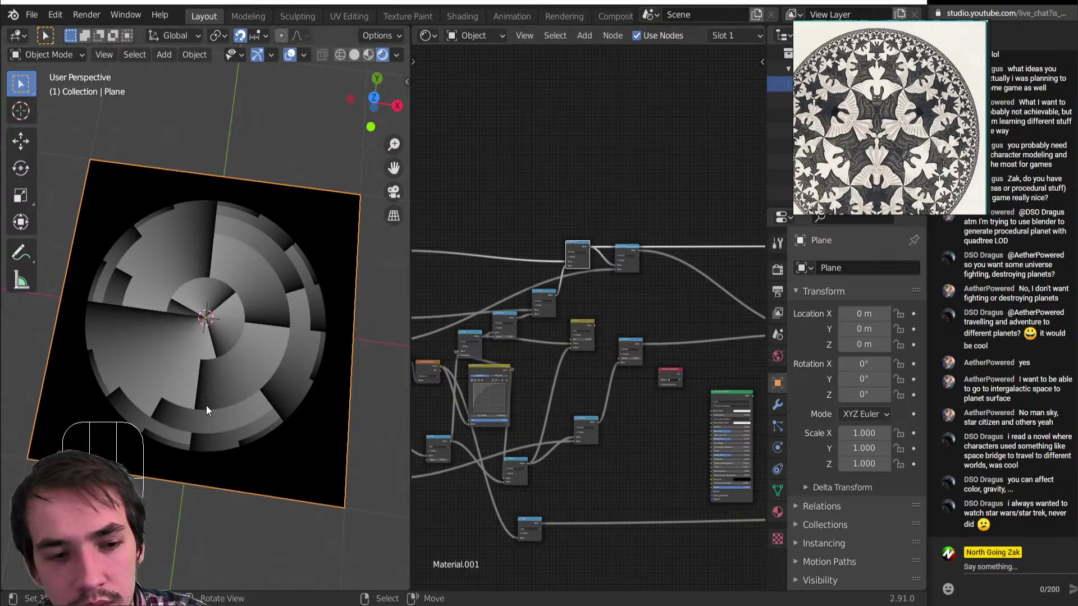
# Preview the Multiply node that follows the radial Modulo and inspect the ring and segment pattern up close.
pyautogui.scroll(6, 229, 340)
pyautogui.scroll(4, 552, 265)
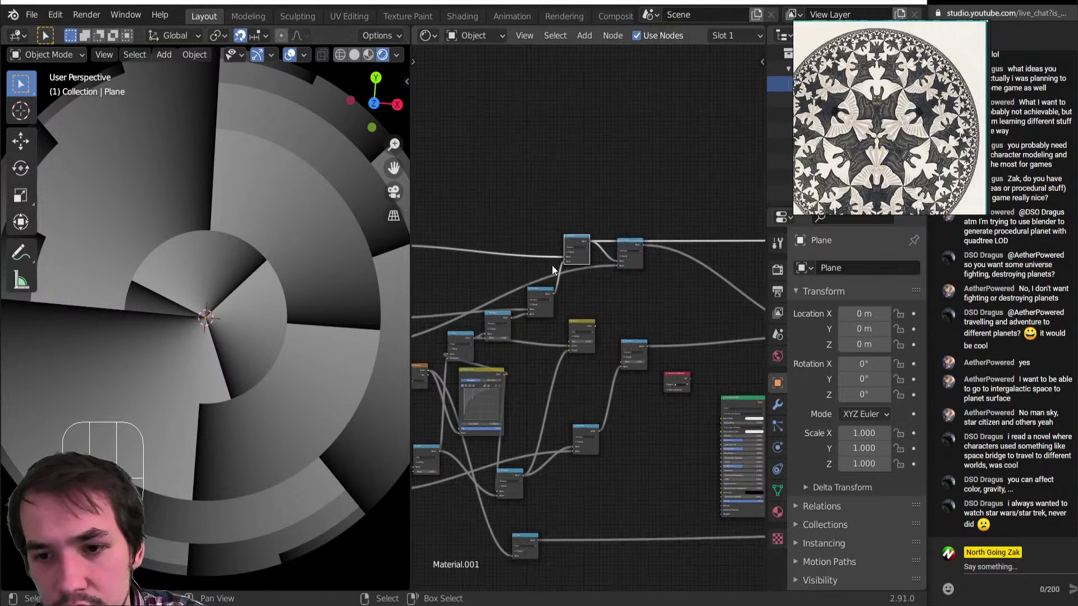
pyautogui.keyDown('ctrl'); pyautogui.keyDown('shift'); pyautogui.click(590, 277); pyautogui.keyUp('shift'); pyautogui.keyUp('ctrl')
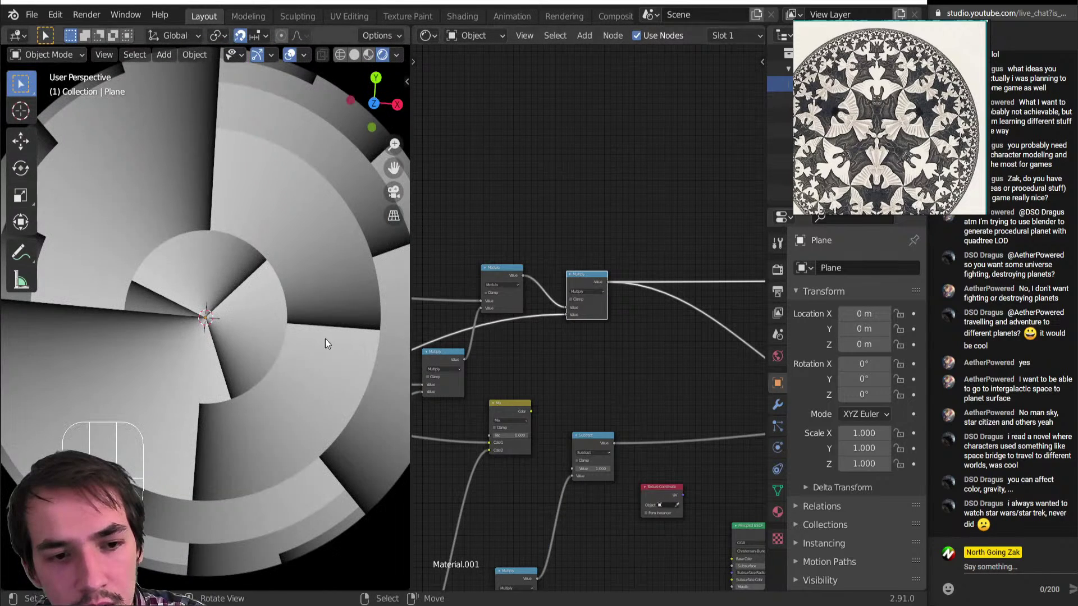
pyautogui.scroll(-6, 613, 288)
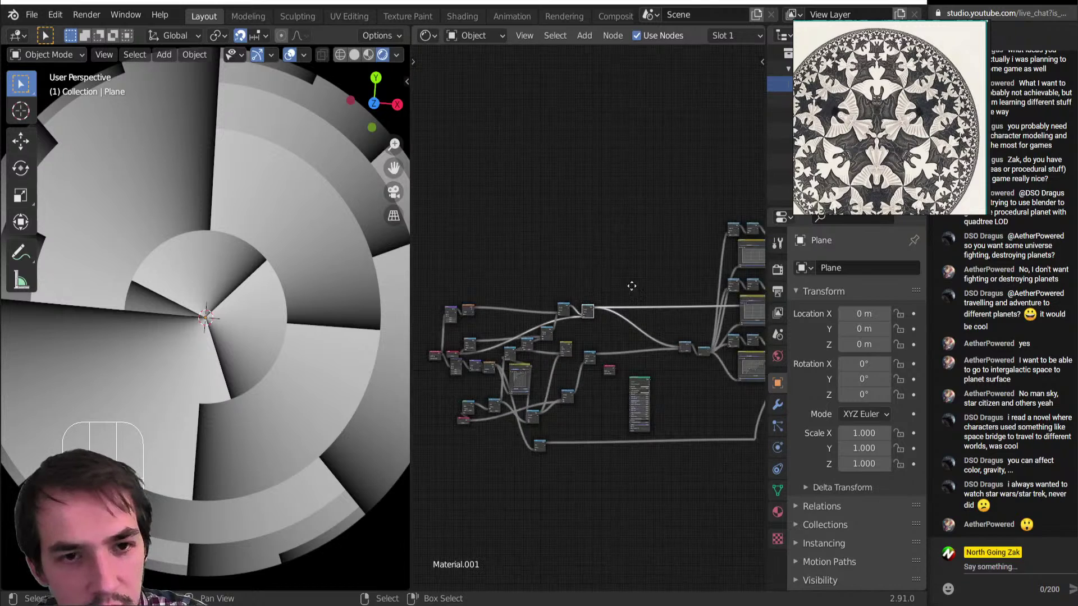
pyautogui.moveTo(630, 288); pyautogui.dragTo(605, 283, button='middle')
pyautogui.scroll(6, 528, 323)
pyautogui.moveTo(556, 349); pyautogui.dragTo(692, 368, button='middle')
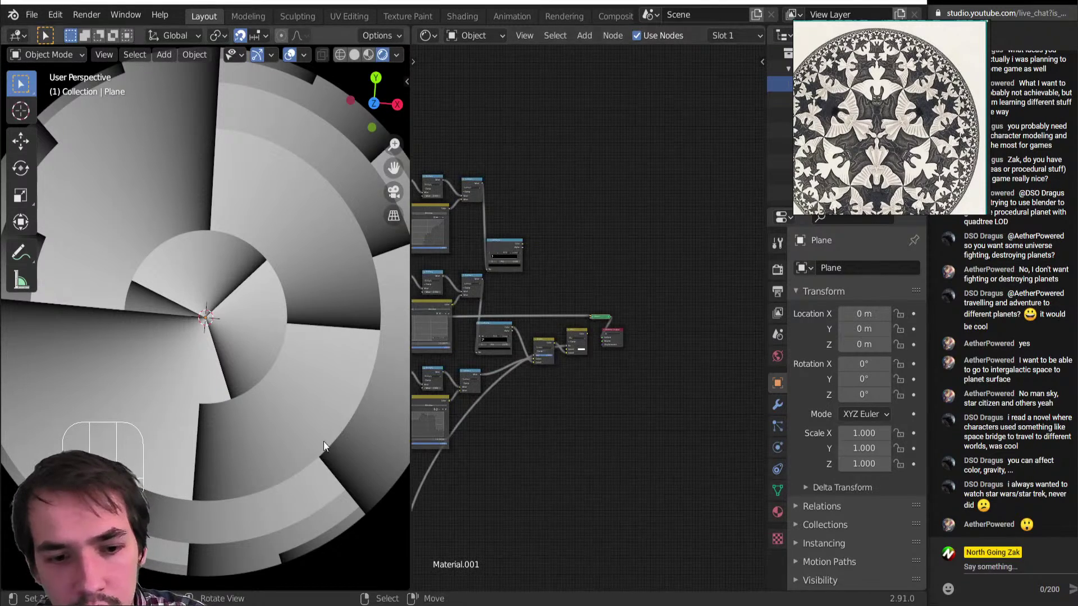
pyautogui.scroll(1, 287, 343)
pyautogui.keyDown('shift'); pyautogui.moveTo(288, 343); pyautogui.dragTo(235, 468, button='middle'); pyautogui.keyUp('shift')
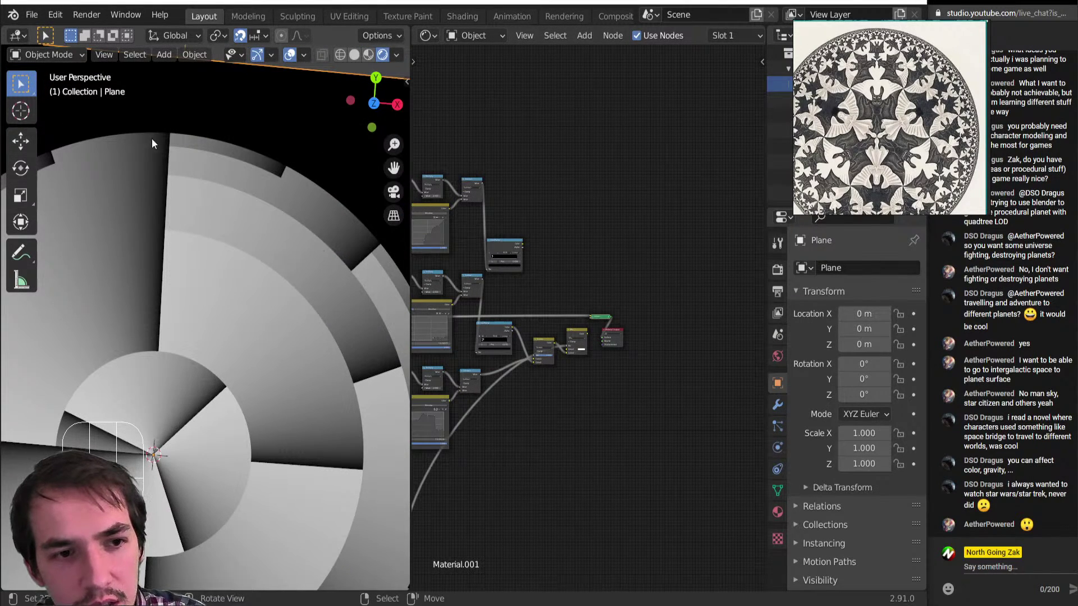
# Preview the final Mix node before the Material Output and inspect the combined pattern on the plane.
pyautogui.moveTo(511, 327); pyautogui.dragTo(583, 325, button='middle')
pyautogui.scroll(6, 640, 316)
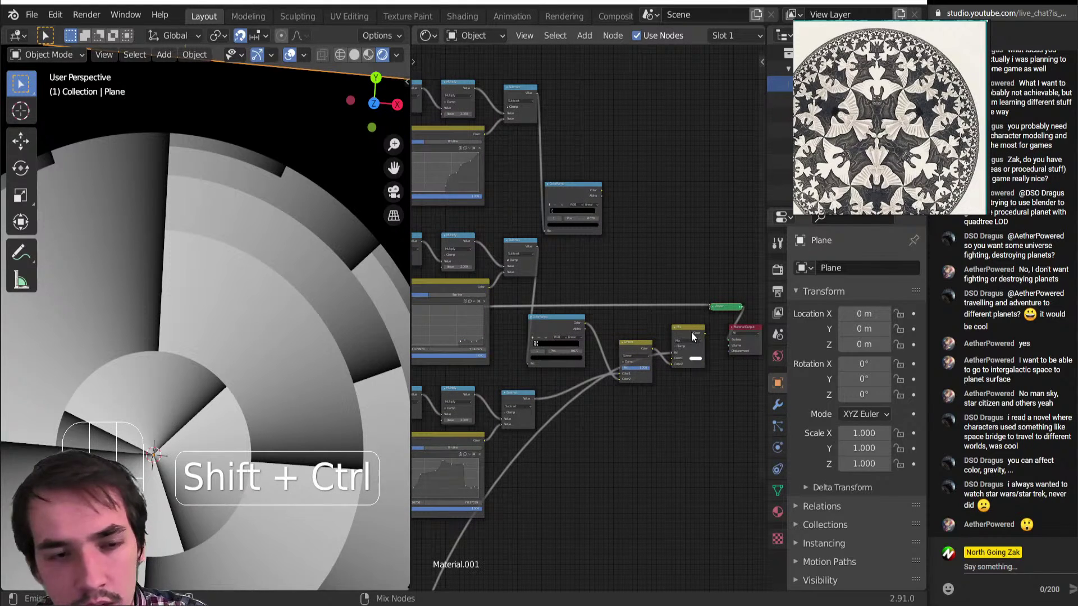
pyautogui.click(692, 332)
pyautogui.scroll(-3, 217, 376)
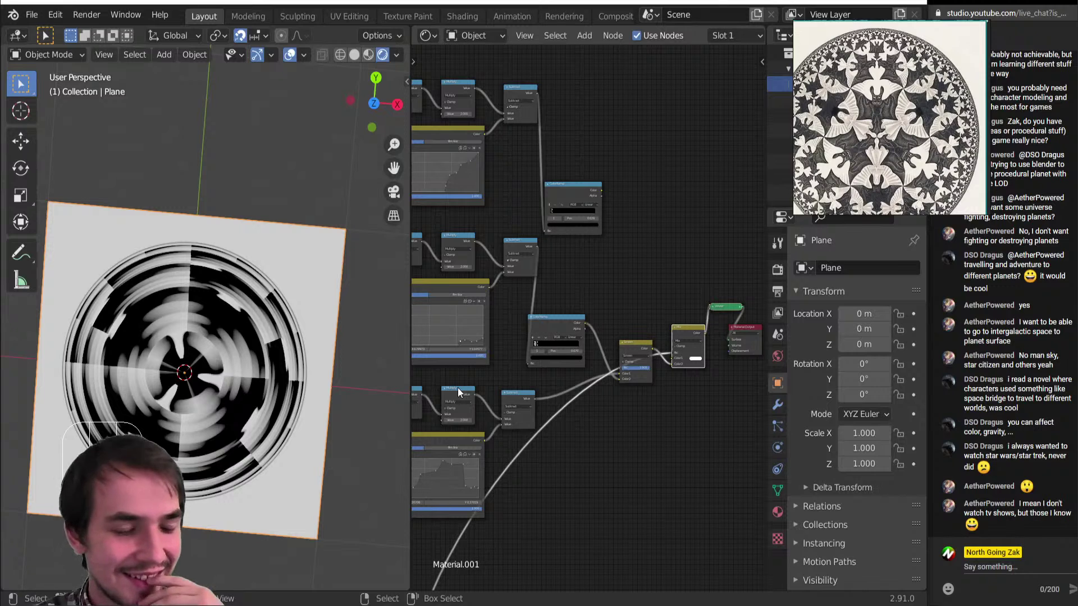
pyautogui.scroll(3, 161, 260)
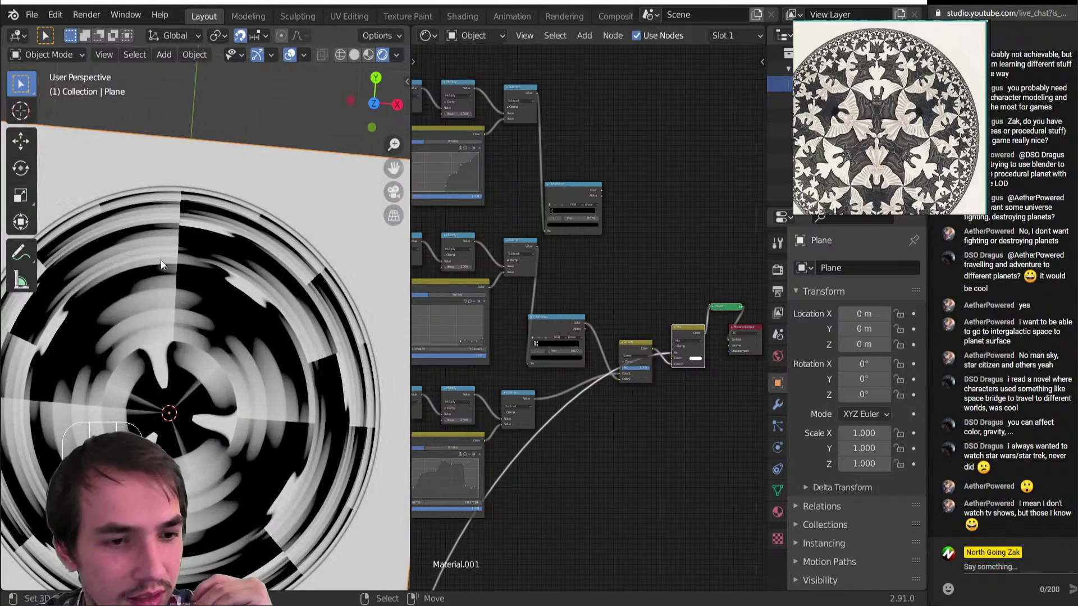
pyautogui.scroll(-3, 516, 342)
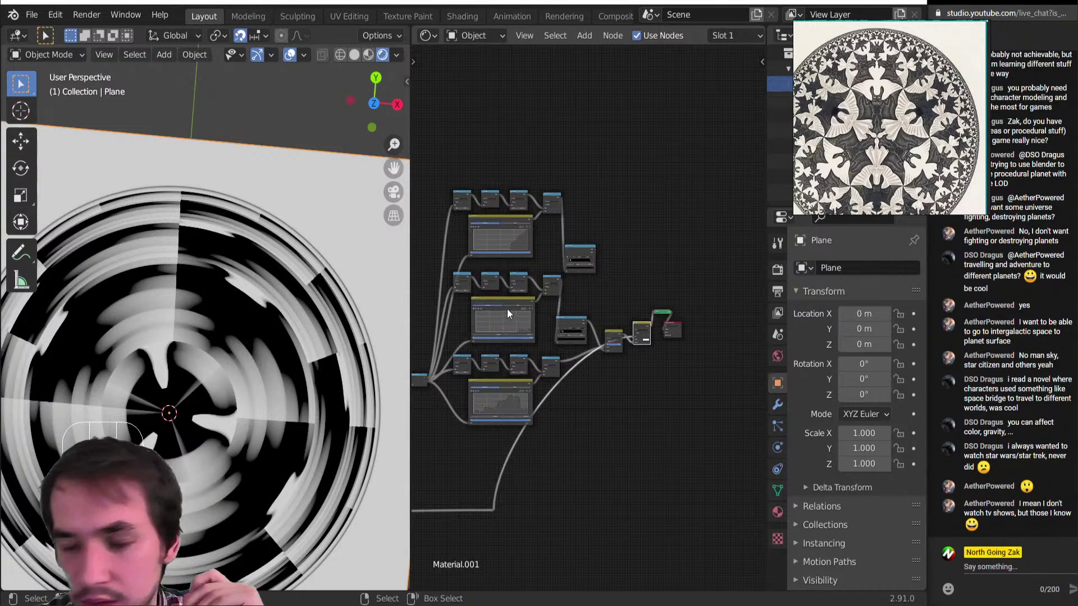
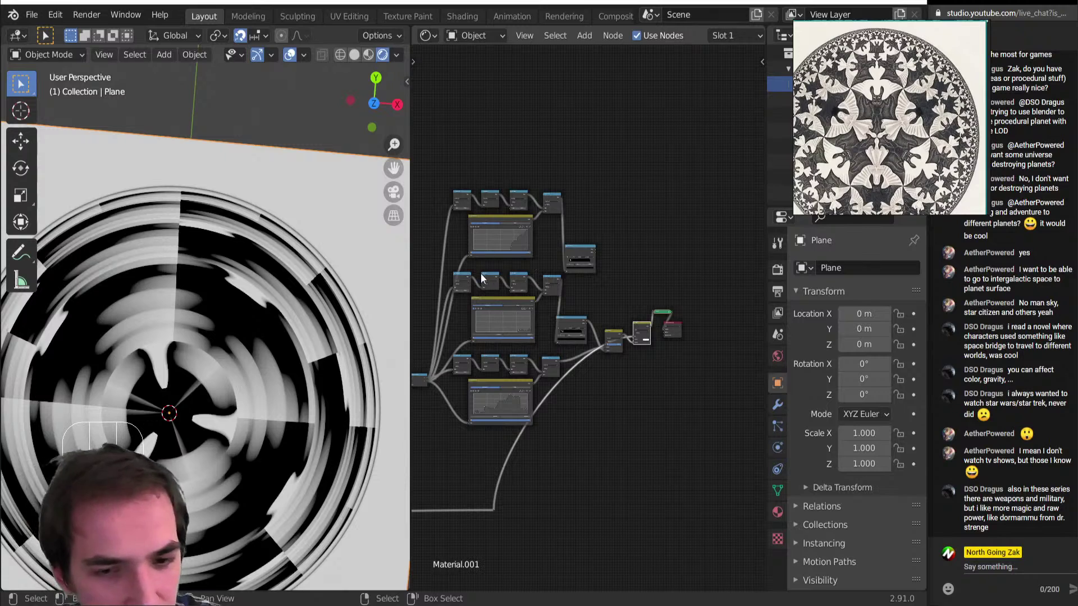
# Delete the unused Mix node between the upper and lower Math node chains.
pyautogui.moveTo(421, 366); pyautogui.dragTo(639, 341, button='middle')
pyautogui.scroll(6, 640, 341)
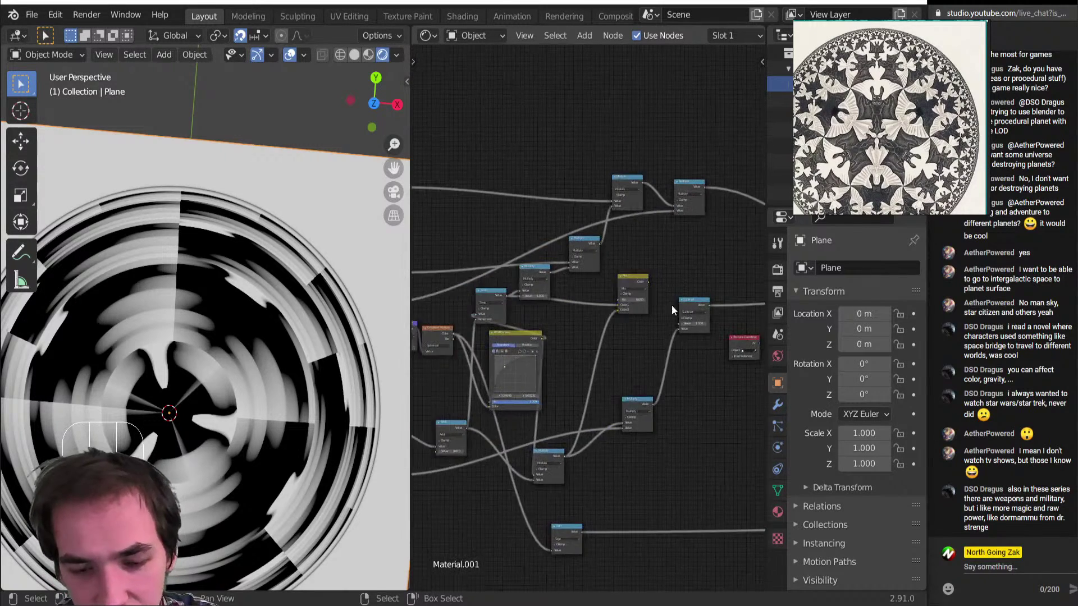
pyautogui.click(666, 260)
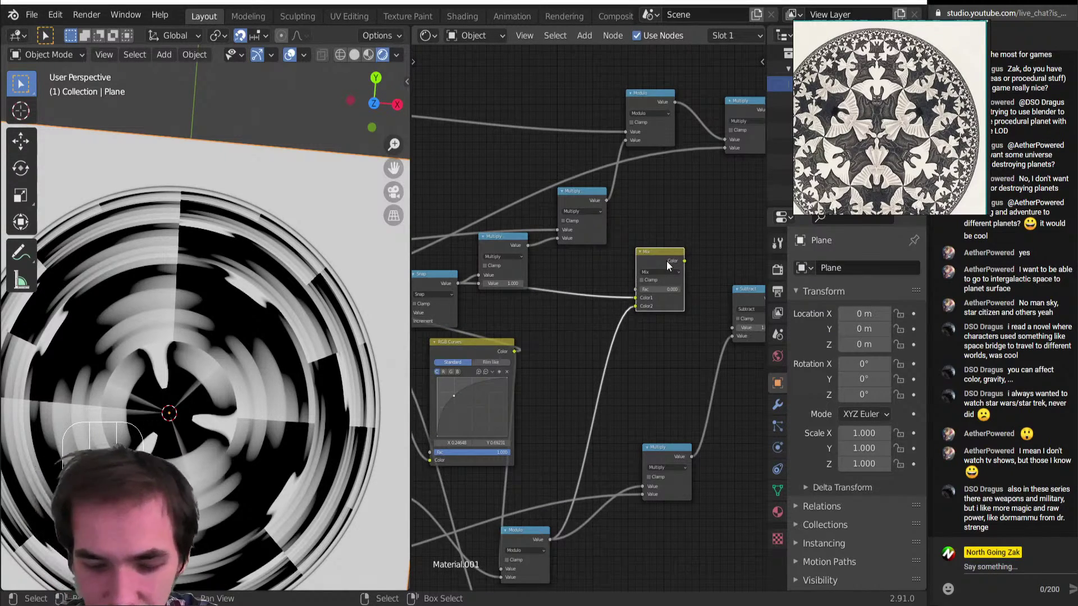
pyautogui.press('Delete')
# Shift the control point of the RGB Curves node feeding Snap slightly lower and further right on the curve.
pyautogui.scroll(-5, 262, 373)
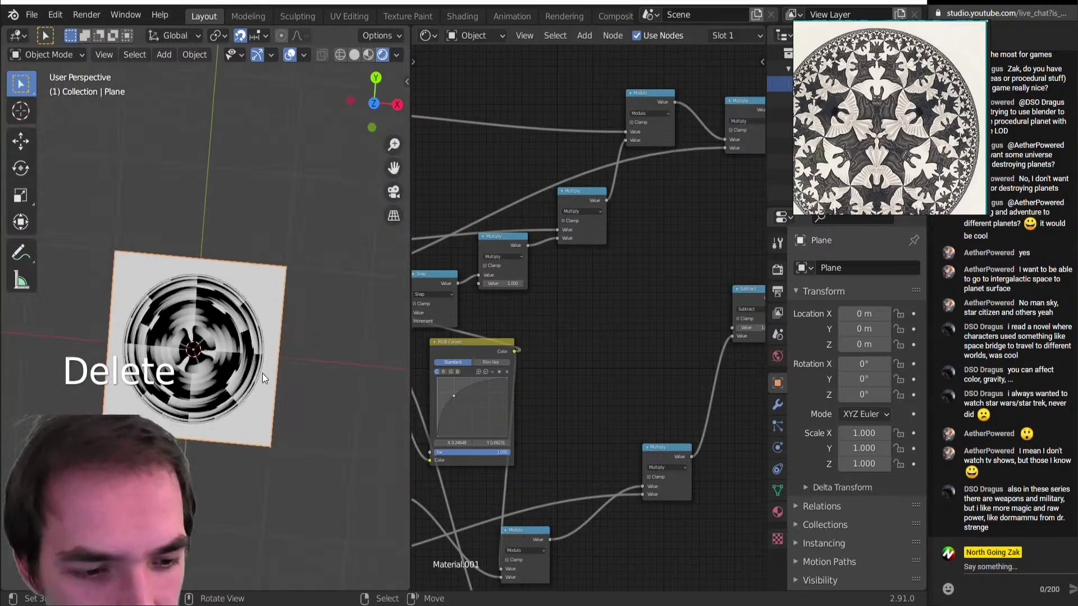
pyautogui.moveTo(262, 373); pyautogui.dragTo(254, 304, button='middle')
pyautogui.scroll(6, 216, 310)
pyautogui.moveTo(187, 296); pyautogui.dragTo(173, 401, button='middle')
pyautogui.scroll(-5, 562, 320)
pyautogui.moveTo(551, 311); pyautogui.dragTo(730, 300, button='middle')
pyautogui.scroll(5, 657, 316)
pyautogui.moveTo(641, 319); pyautogui.dragTo(560, 278, button='middle')
pyautogui.scroll(2, 584, 318)
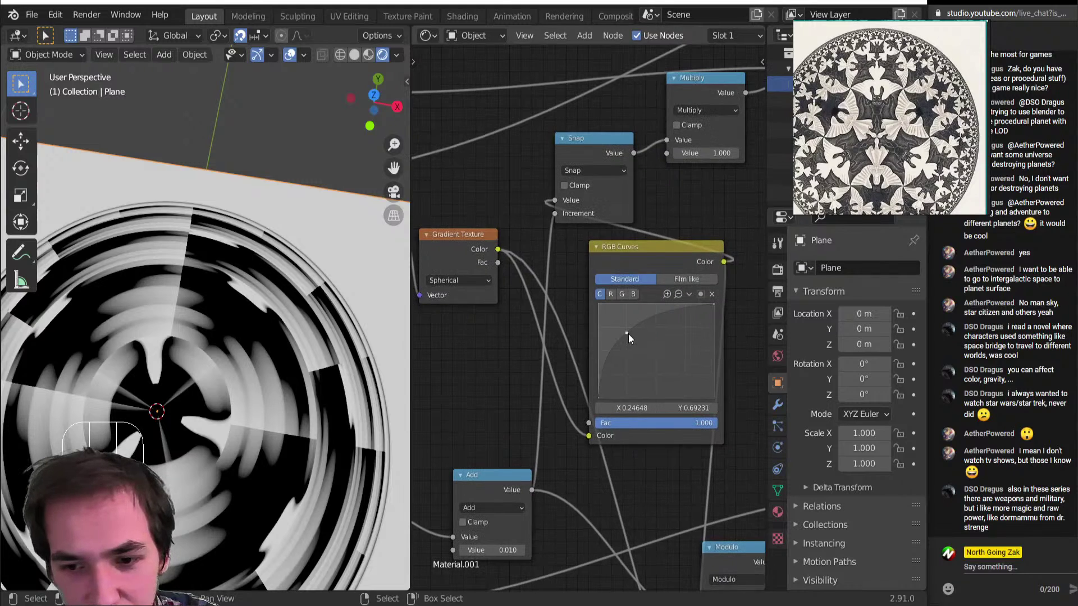
pyautogui.moveTo(629, 335)
pyautogui.mouseDown()
pyautogui.moveTo(636, 358)
pyautogui.moveTo(655, 369)
pyautogui.moveTo(619, 323)
pyautogui.moveTo(634, 339)
pyautogui.mouseUp()
# Set the lower Value node, which feeds the Divide node, to 3.
pyautogui.scroll(-1, 583, 316)
pyautogui.scroll(-3, 584, 326)
pyautogui.scroll(4, 513, 420)
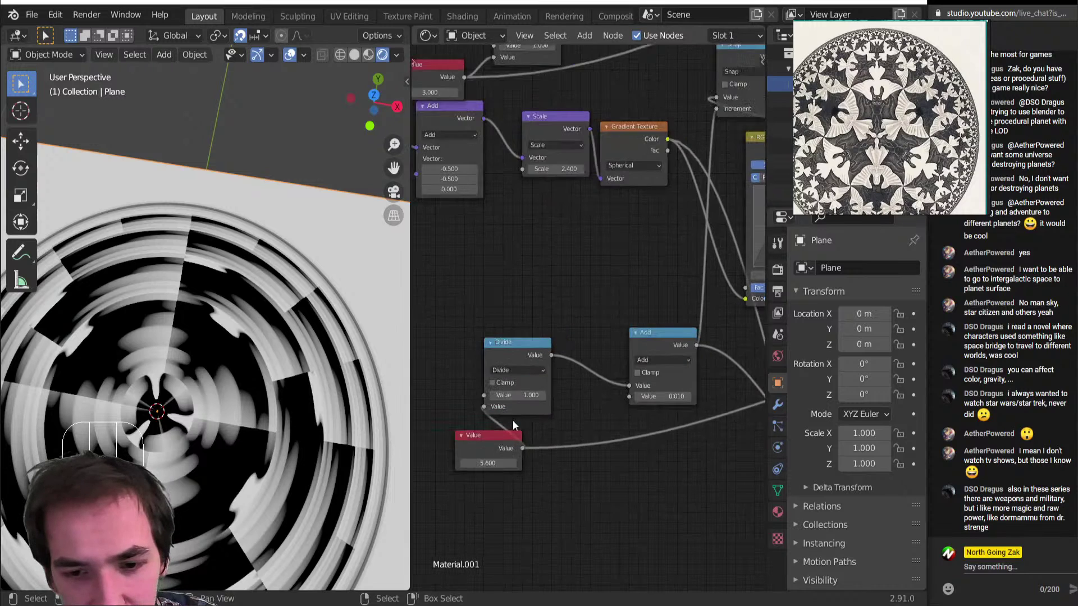
pyautogui.click(488, 464)
pyautogui.write('5.63')
pyautogui.press('Return')
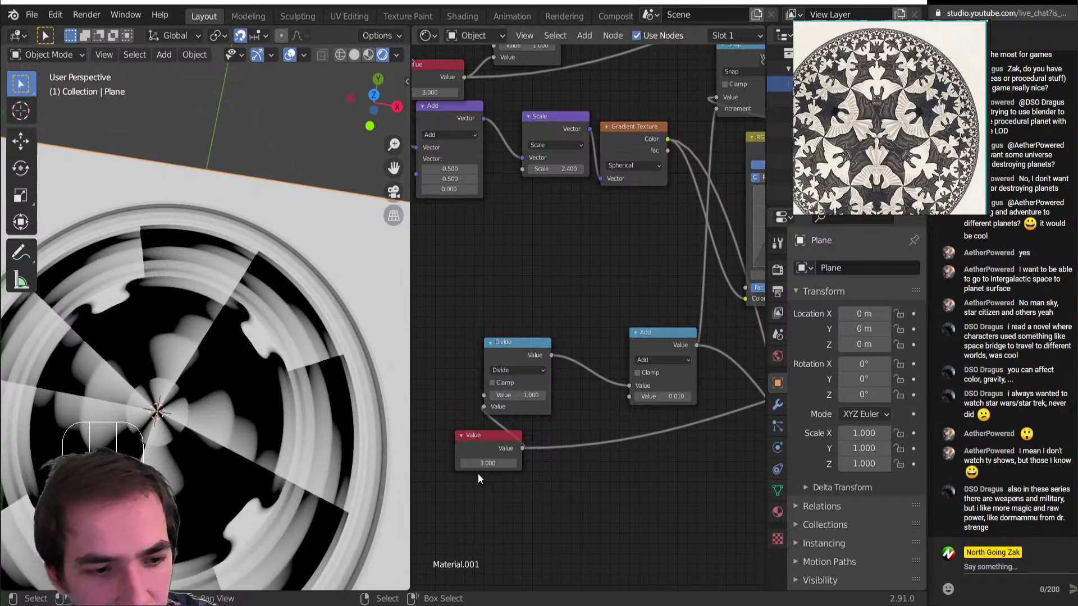
# Inspect the combined pattern, and preview the lower Add node and the Multiply node after the upper Modulo in turn.
pyautogui.moveTo(211, 416); pyautogui.dragTo(268, 392, button='middle')
pyautogui.scroll(-1, 183, 431)
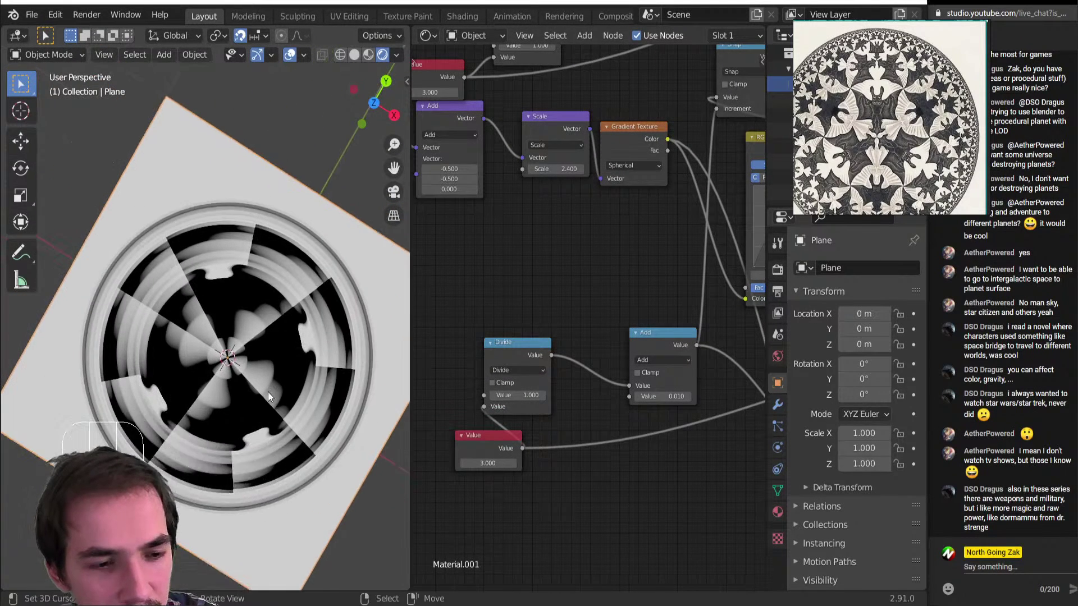
pyautogui.scroll(4, 237, 367)
pyautogui.scroll(-3, 450, 366)
pyautogui.scroll(-4, 214, 335)
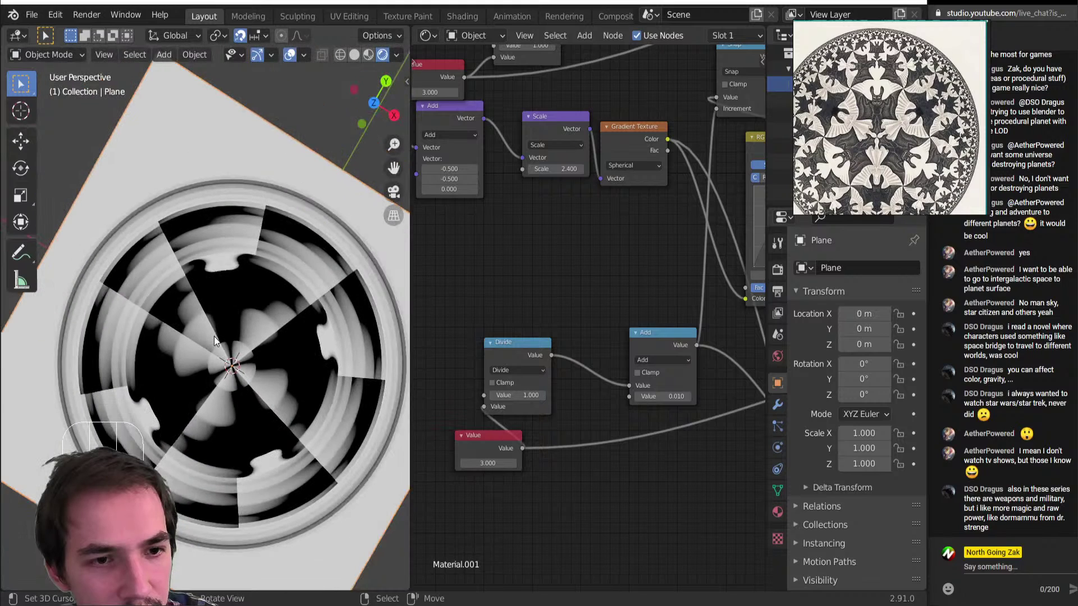
pyautogui.scroll(1, 550, 327)
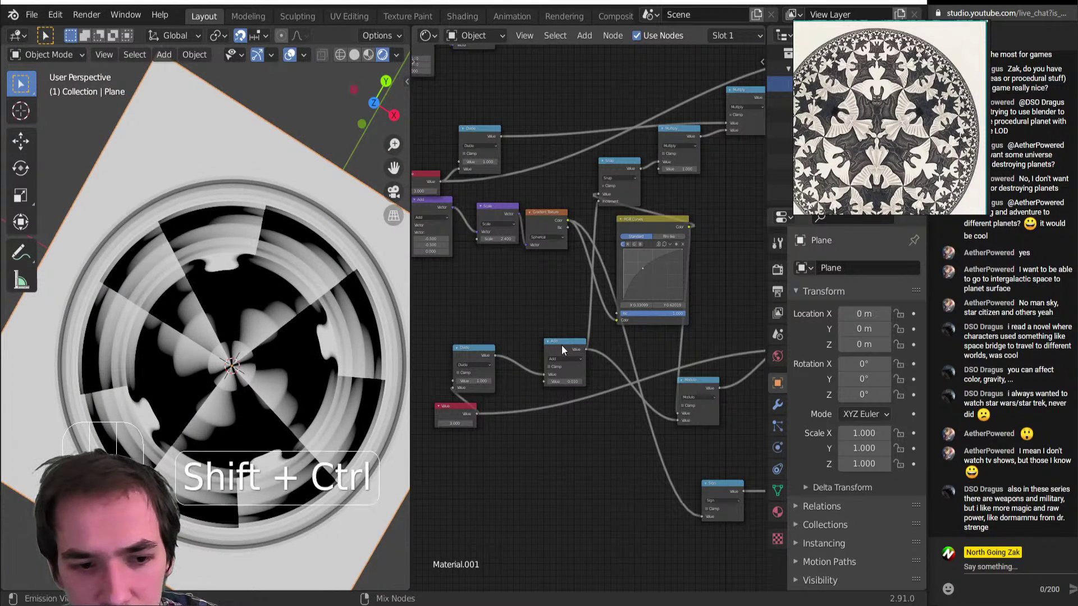
pyautogui.keyDown('ctrl'); pyautogui.keyDown('shift'); pyautogui.click(562, 345); pyautogui.keyUp('shift'); pyautogui.keyUp('ctrl')
pyautogui.moveTo(575, 346); pyautogui.dragTo(467, 336, button='middle')
pyautogui.moveTo(527, 317); pyautogui.dragTo(604, 506, button='middle')
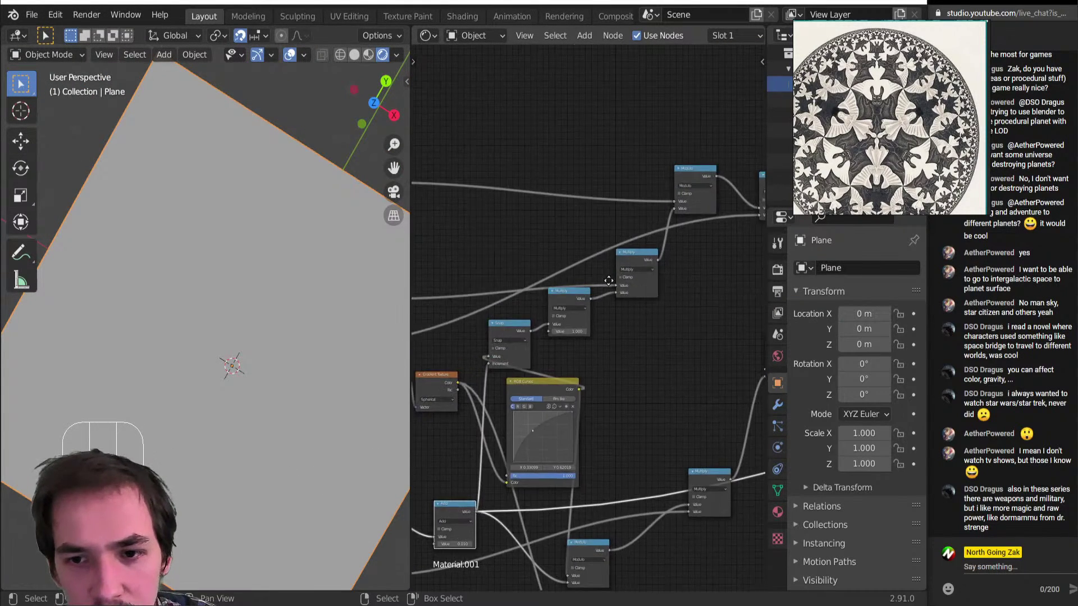
pyautogui.moveTo(749, 188); pyautogui.dragTo(452, 271, button='middle')
pyautogui.keyDown('ctrl'); pyautogui.keyDown('shift'); pyautogui.click(488, 262); pyautogui.keyUp('shift'); pyautogui.keyUp('ctrl')
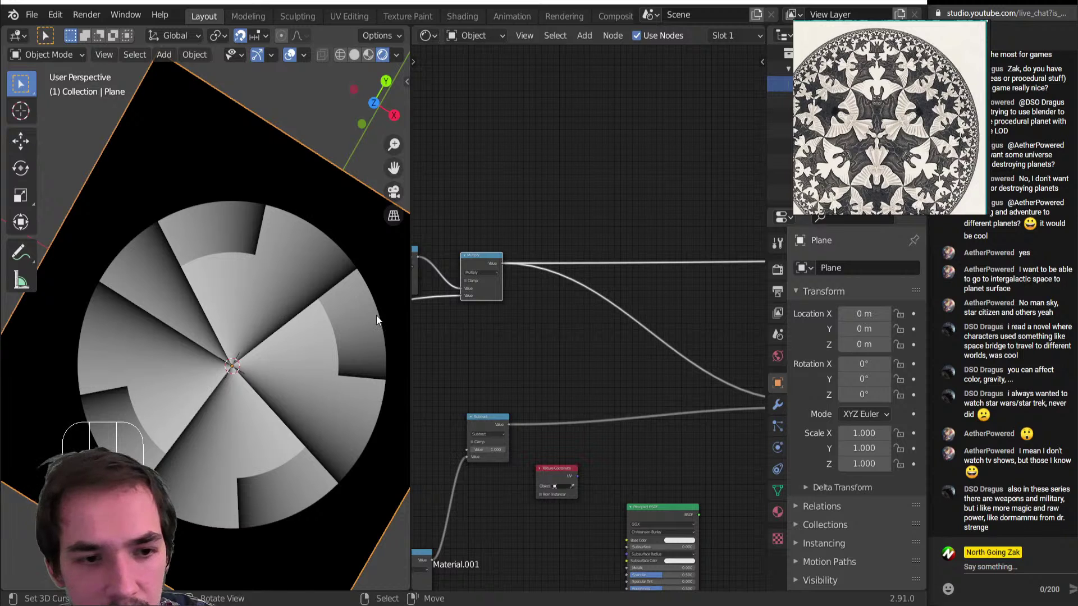
# Raise the control point of the RGB Curves node slightly.
pyautogui.moveTo(498, 346); pyautogui.dragTo(619, 421, button='middle')
pyautogui.scroll(1, 619, 423)
pyautogui.moveTo(590, 440)
pyautogui.mouseDown()
pyautogui.moveTo(607, 449)
pyautogui.moveTo(585, 423)
pyautogui.mouseUp()
# Compare the upper Modulo node's output with that of the following Multiply node by previewing them alternately.
pyautogui.scroll(-2, 604, 340)
pyautogui.moveTo(603, 338); pyautogui.dragTo(519, 441, button='middle')
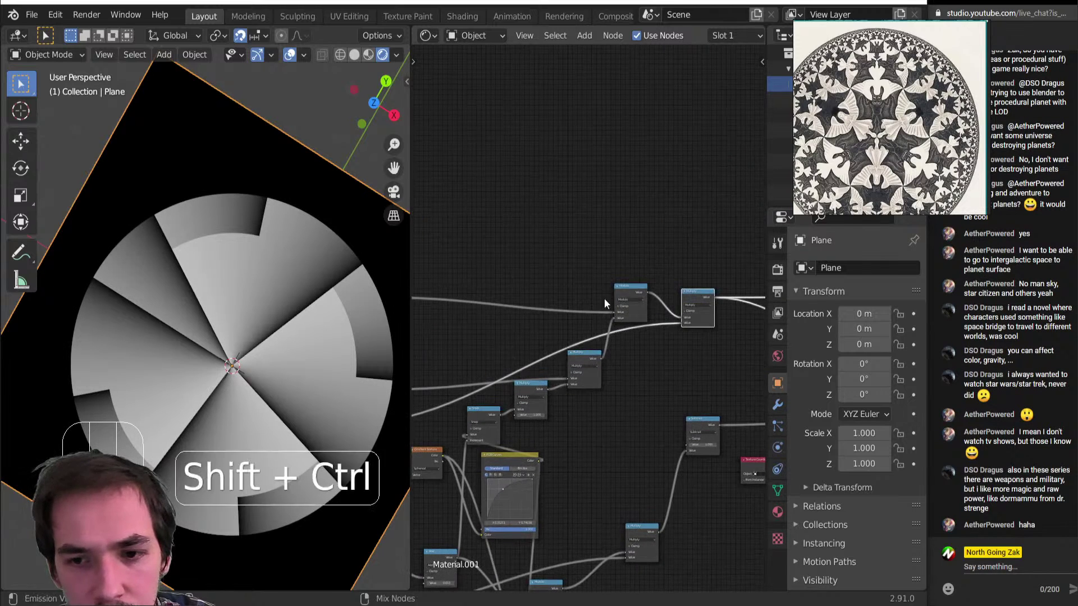
pyautogui.keyDown('ctrl'); pyautogui.keyDown('shift'); pyautogui.click(634, 293); pyautogui.keyUp('shift'); pyautogui.keyUp('ctrl')
pyautogui.keyDown('ctrl'); pyautogui.keyDown('shift'); pyautogui.click(687, 296); pyautogui.keyUp('shift'); pyautogui.keyUp('ctrl')
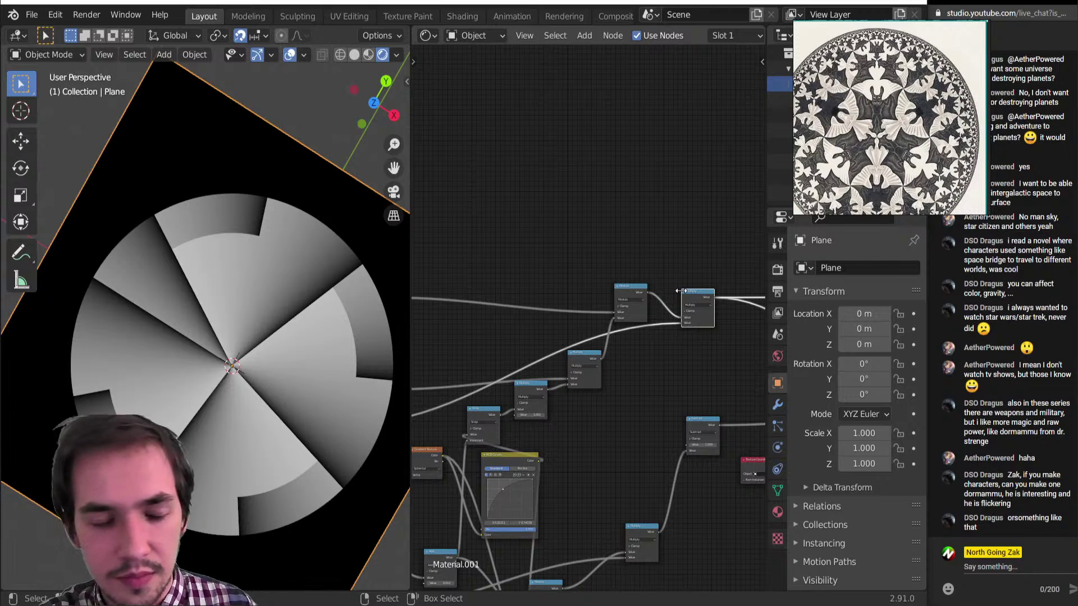
pyautogui.keyDown('ctrl'); pyautogui.keyDown('shift'); pyautogui.click(629, 288); pyautogui.keyUp('shift'); pyautogui.keyUp('ctrl')
pyautogui.keyDown('ctrl'); pyautogui.keyDown('shift'); pyautogui.click(695, 292); pyautogui.keyUp('shift'); pyautogui.keyUp('ctrl')
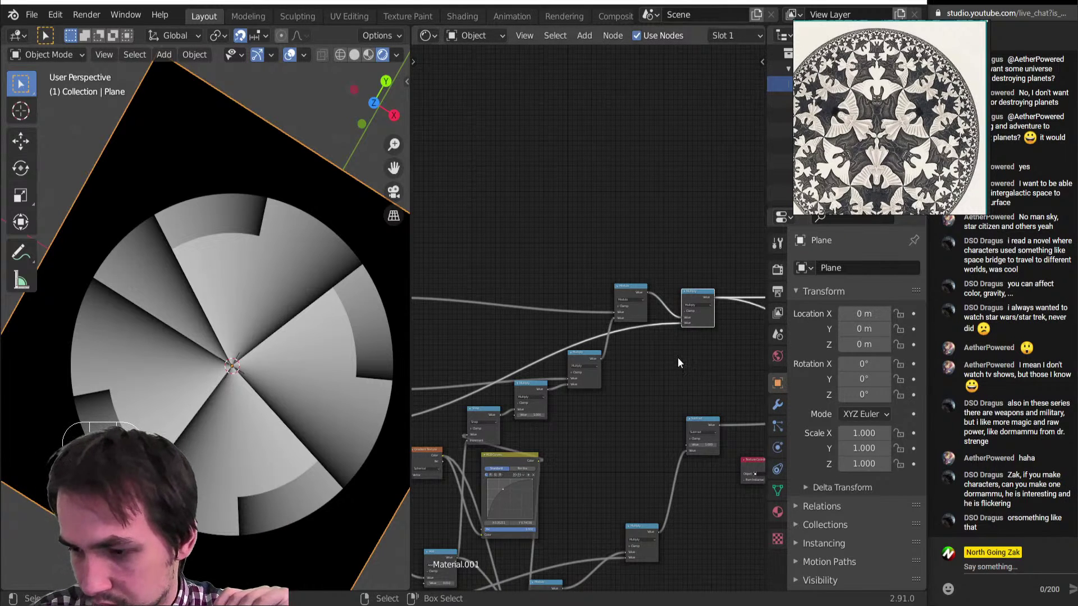
# Preview the final Mix node on the plane again and examine the full pattern from a rotated view.
pyautogui.scroll(-2, 678, 357)
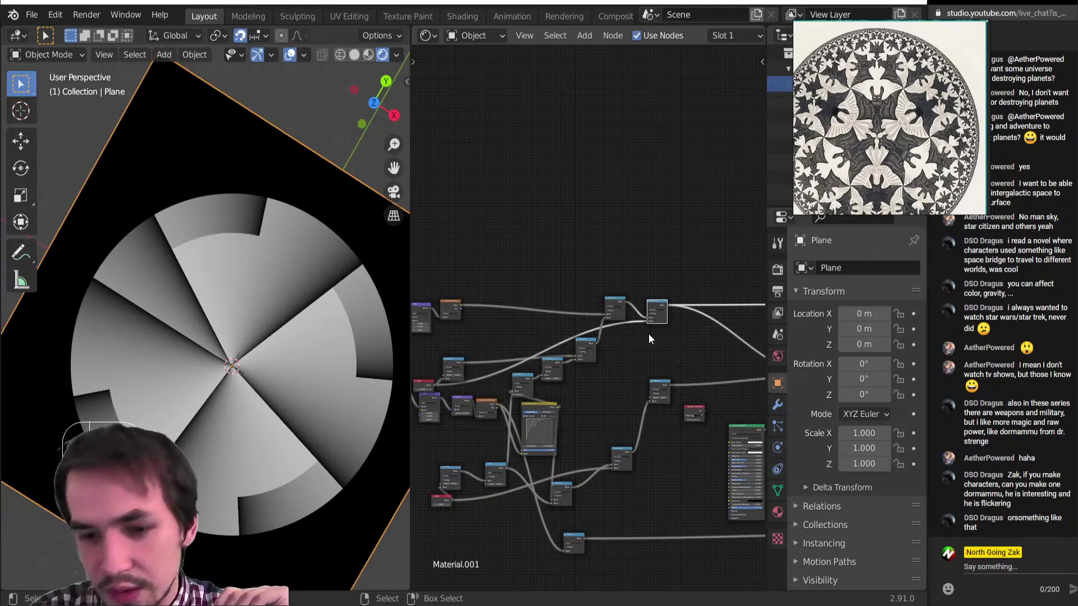
pyautogui.moveTo(613, 371); pyautogui.dragTo(752, 372, button='middle')
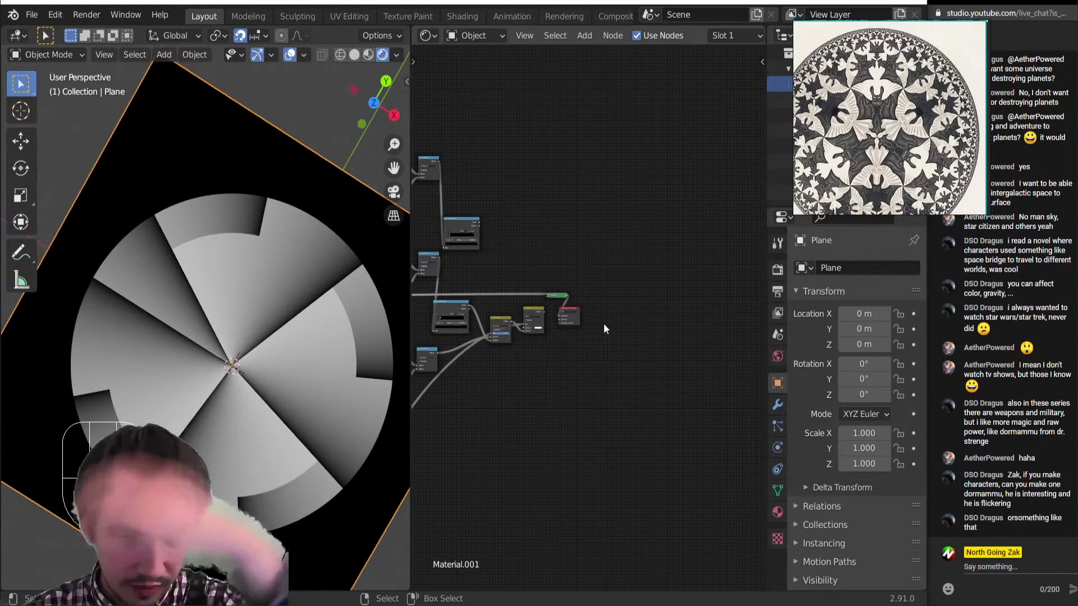
pyautogui.scroll(3, 576, 298)
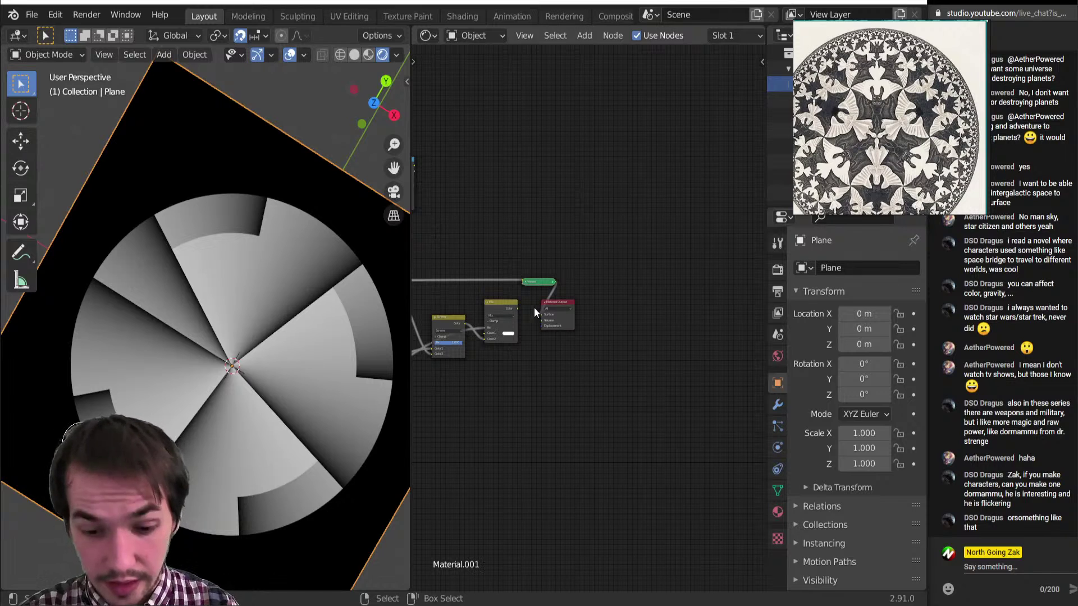
pyautogui.keyDown('ctrl'); pyautogui.keyDown('shift'); pyautogui.click(491, 305); pyautogui.keyUp('shift'); pyautogui.keyUp('ctrl')
pyautogui.scroll(-4, 491, 303)
pyautogui.moveTo(505, 302); pyautogui.dragTo(629, 310, button='middle')
pyautogui.scroll(3, 570, 327)
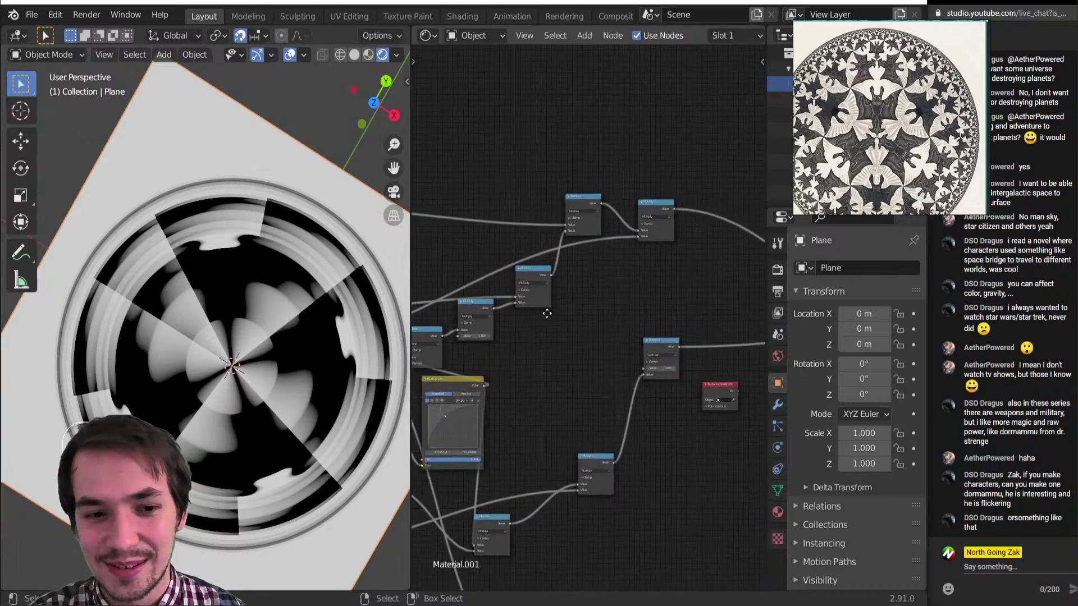
pyautogui.moveTo(546, 312); pyautogui.dragTo(627, 263, button='middle')
pyautogui.moveTo(176, 367); pyautogui.dragTo(268, 352, button='middle')
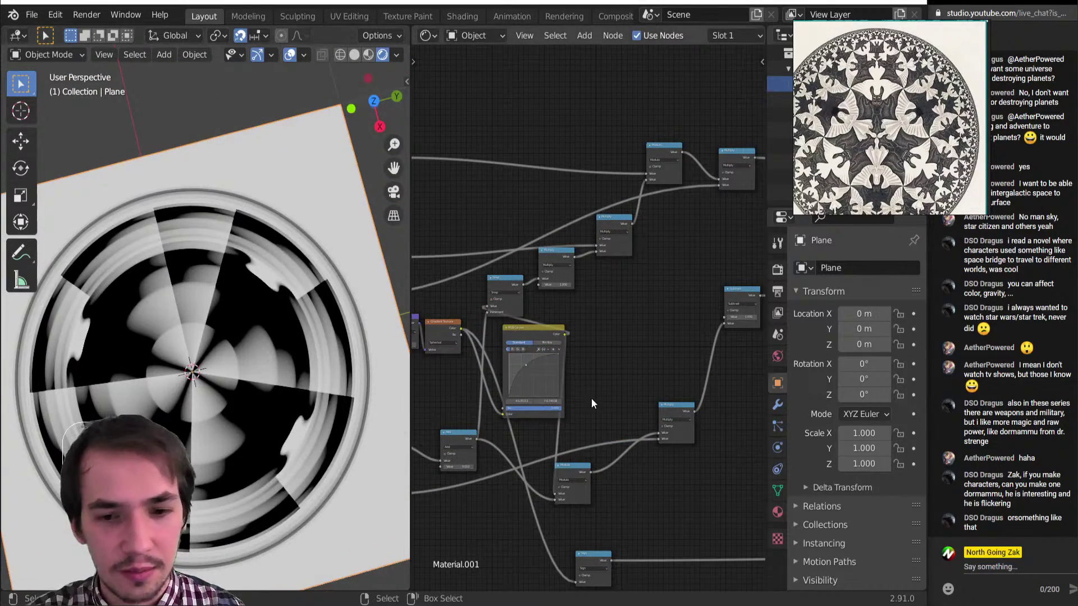
# Insert an Add math node on the link leaving the last upper Multiply node and lower its second value.
pyautogui.moveTo(591, 399); pyautogui.dragTo(490, 361, button='middle')
pyautogui.moveTo(585, 273); pyautogui.dragTo(481, 312, button='middle')
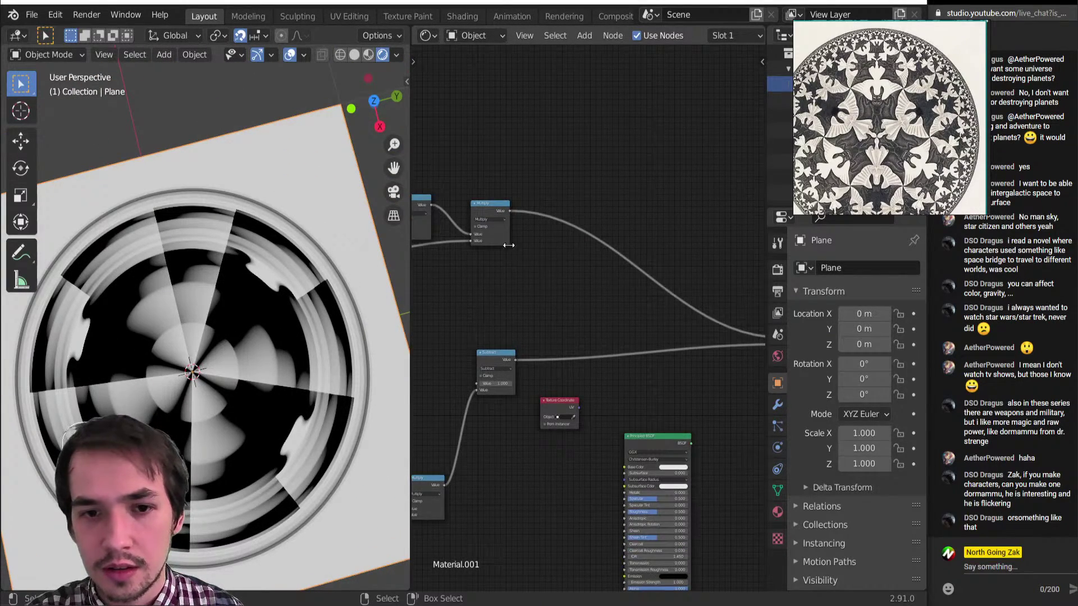
pyautogui.moveTo(509, 246); pyautogui.dragTo(614, 305, button='middle')
pyautogui.hotkey('shift', 'a')
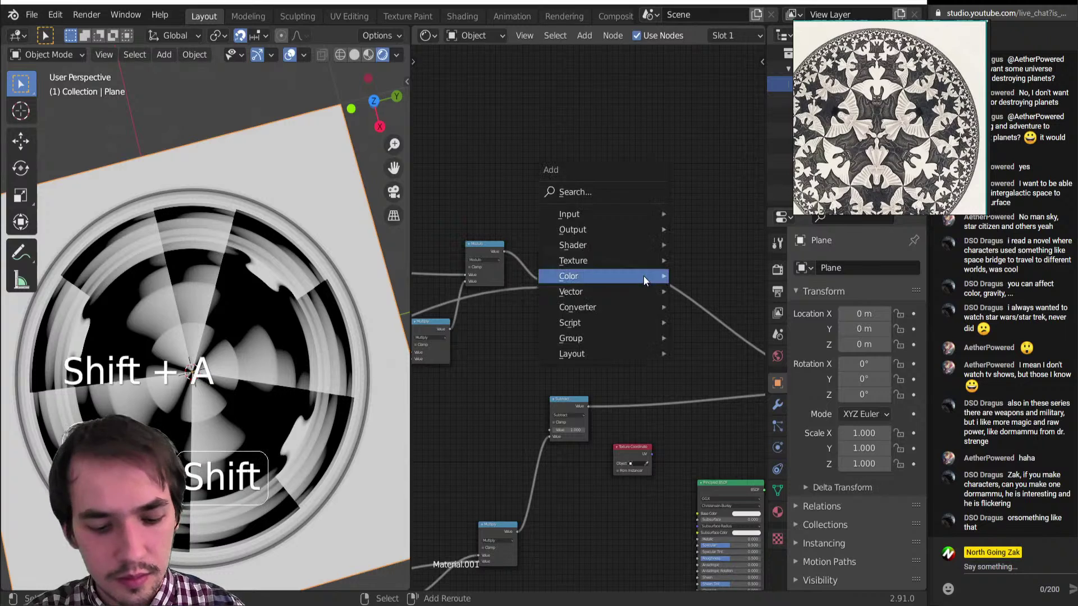
pyautogui.click(711, 337)
pyautogui.click(682, 274)
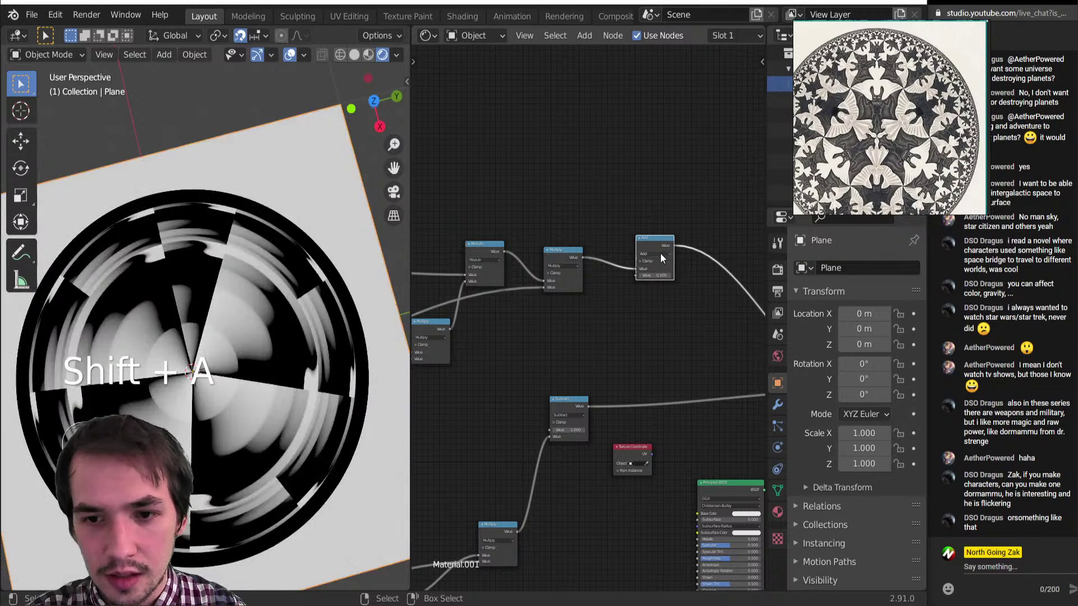
pyautogui.moveTo(659, 275); pyautogui.dragTo(644, 276)
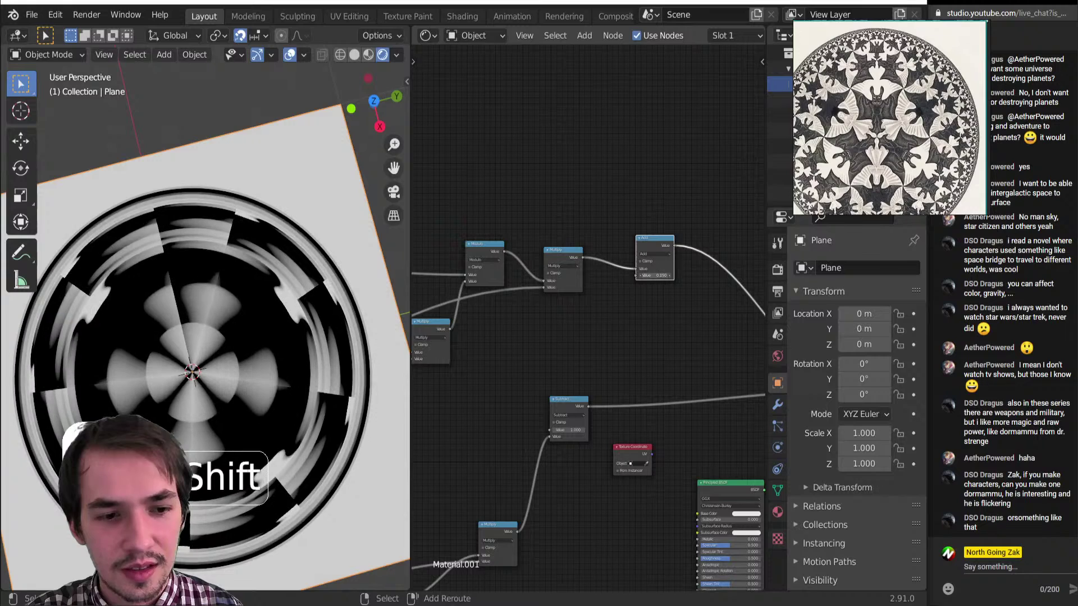
pyautogui.scroll(-3, 536, 331)
pyautogui.scroll(5, 537, 330)
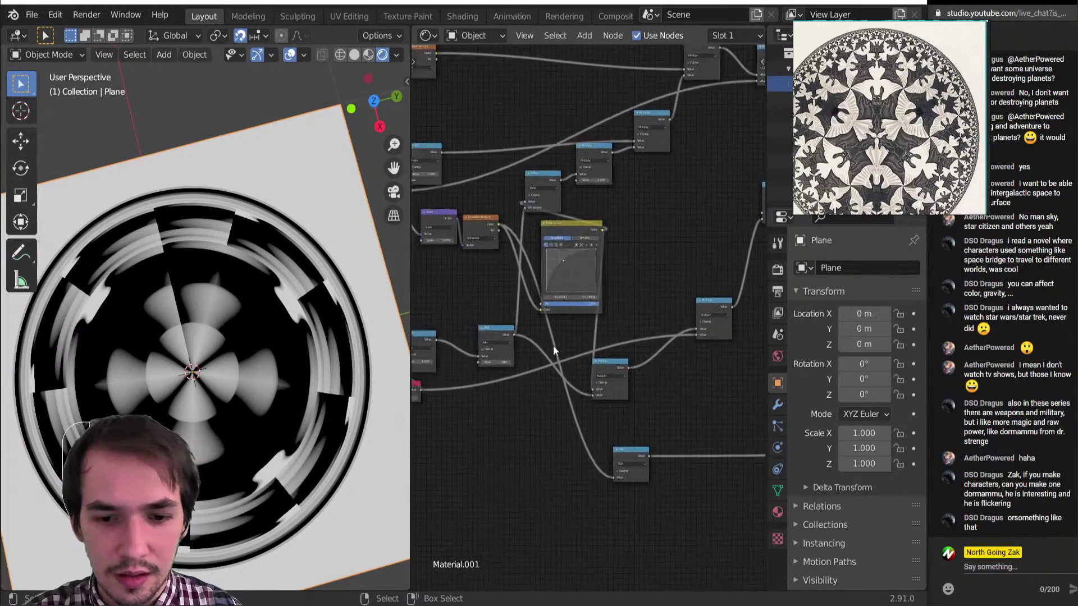
pyautogui.scroll(1, 556, 168)
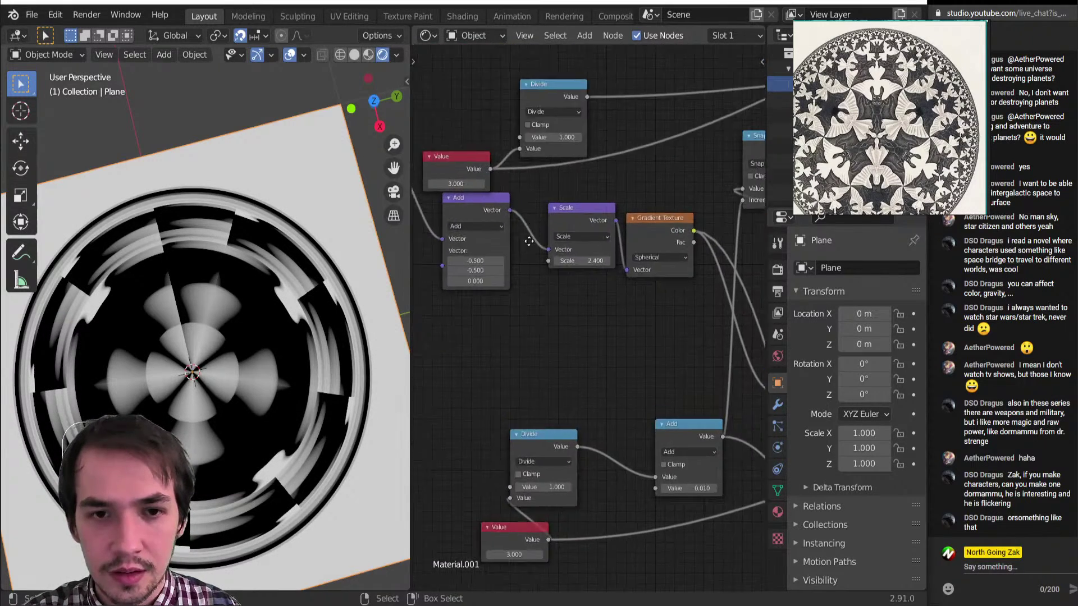
# Preview the RGB Curves node on the plane and move the neighbouring Snap and Multiply nodes clear of it.
pyautogui.moveTo(558, 163); pyautogui.dragTo(570, 272, button='middle')
pyautogui.scroll(-7, 570, 272)
pyautogui.moveTo(737, 228); pyautogui.dragTo(642, 261, button='middle')
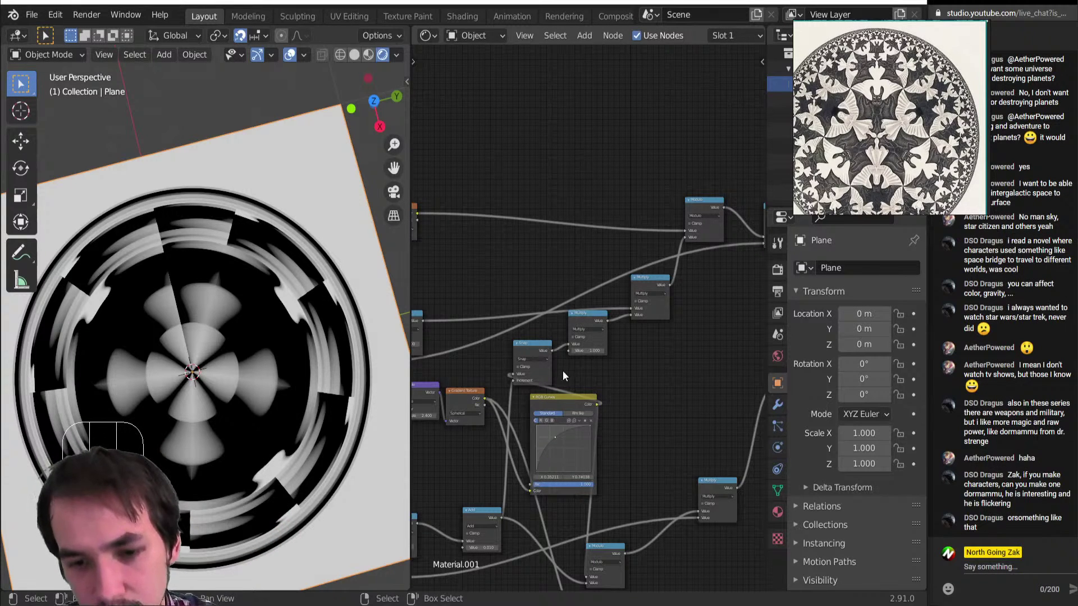
pyautogui.keyDown('ctrl'); pyautogui.keyDown('shift'); pyautogui.click(579, 401); pyautogui.keyUp('shift'); pyautogui.keyUp('ctrl')
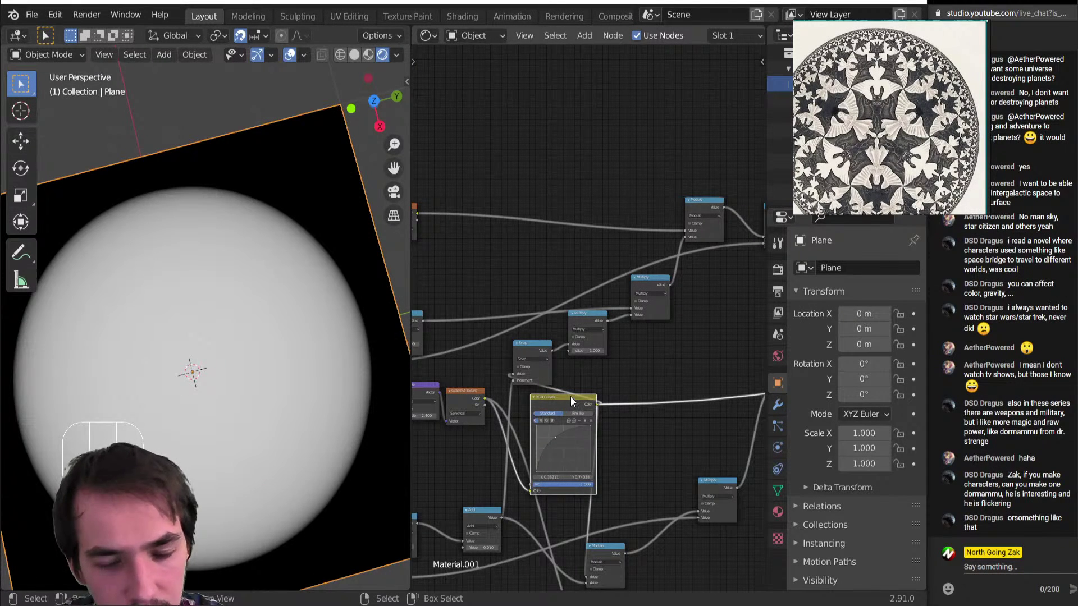
pyautogui.moveTo(530, 345); pyautogui.dragTo(548, 327)
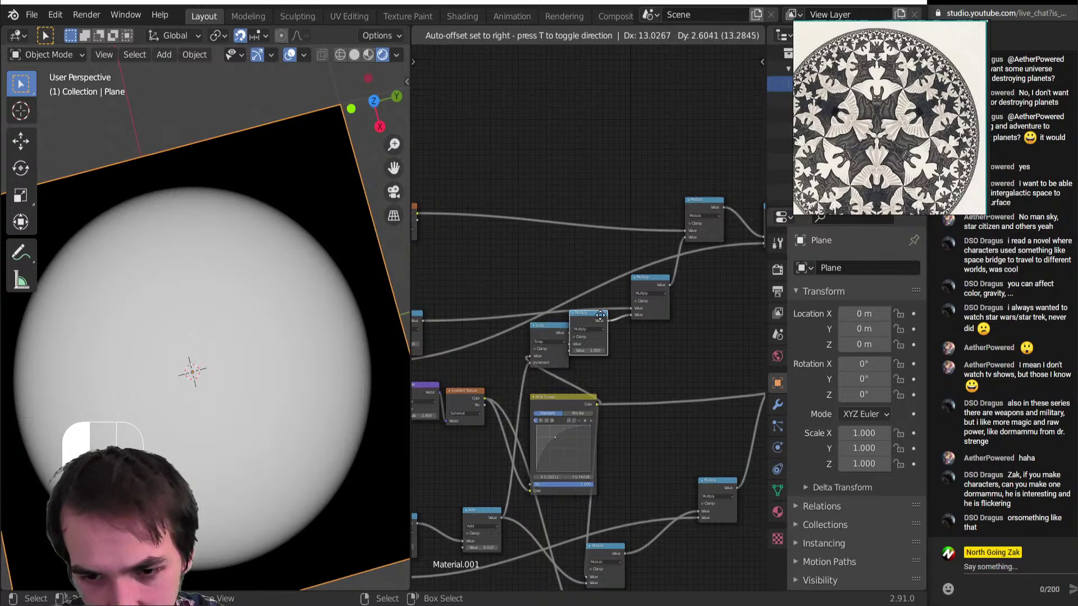
pyautogui.hotkey('shift', 'ctrl')
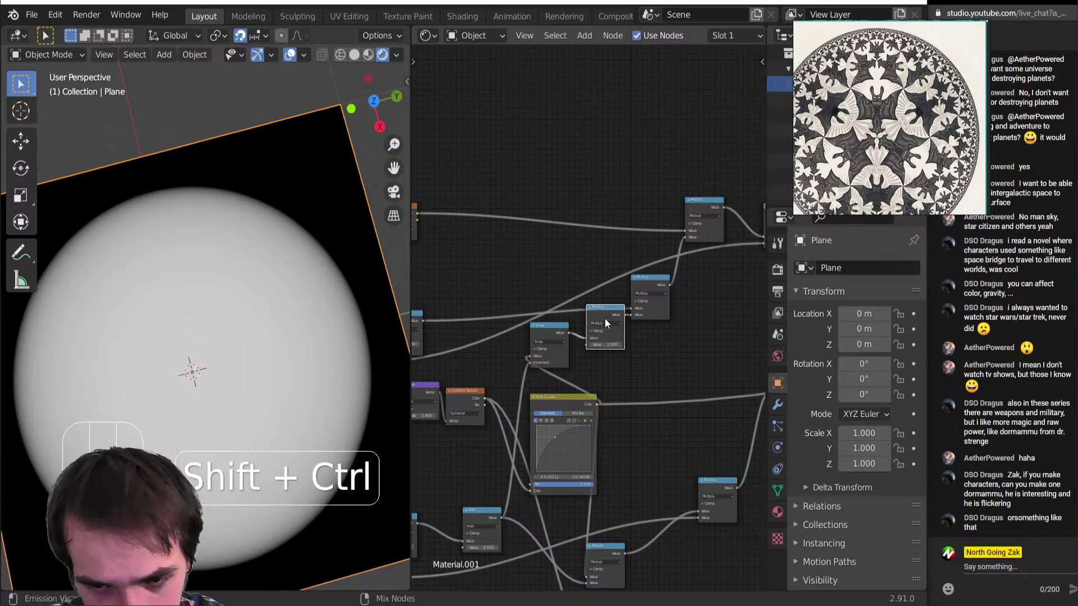
# Compare the Snap node's output with the RGB Curves node's output on the plane from different viewing angles.
pyautogui.keyDown('ctrl'); pyautogui.keyDown('shift'); pyautogui.click(565, 332); pyautogui.keyUp('shift'); pyautogui.keyUp('ctrl')
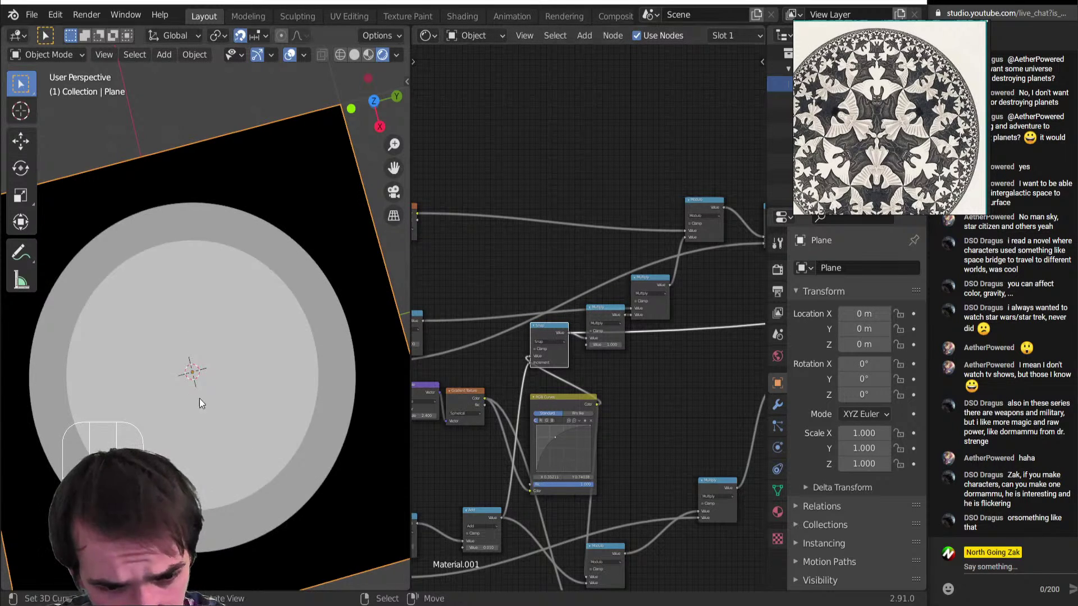
pyautogui.moveTo(182, 389); pyautogui.dragTo(188, 305, button='middle')
pyautogui.scroll(-3, 189, 359)
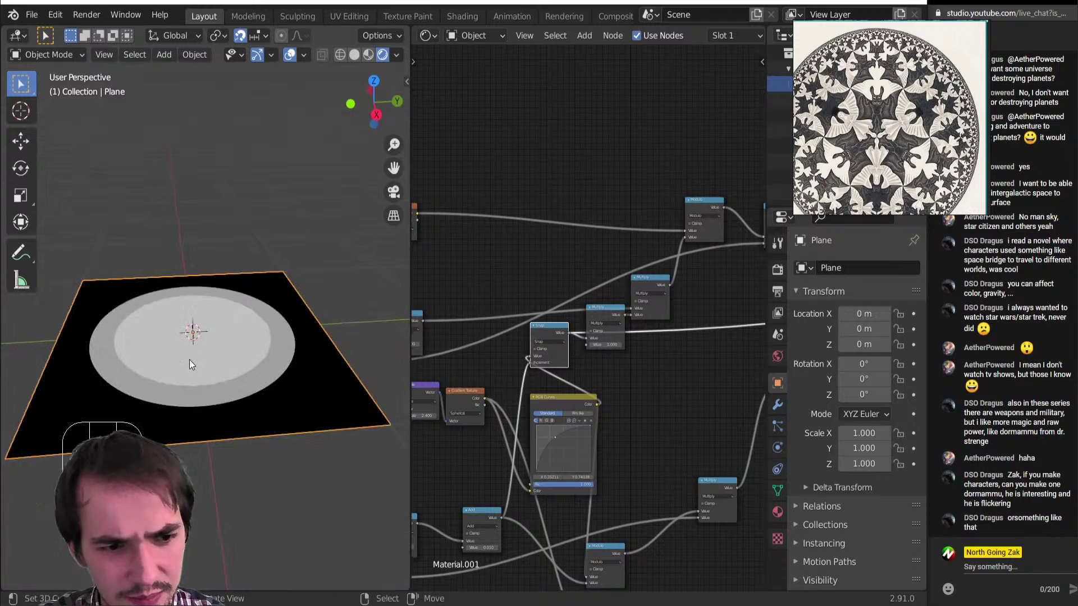
pyautogui.scroll(4, 193, 405)
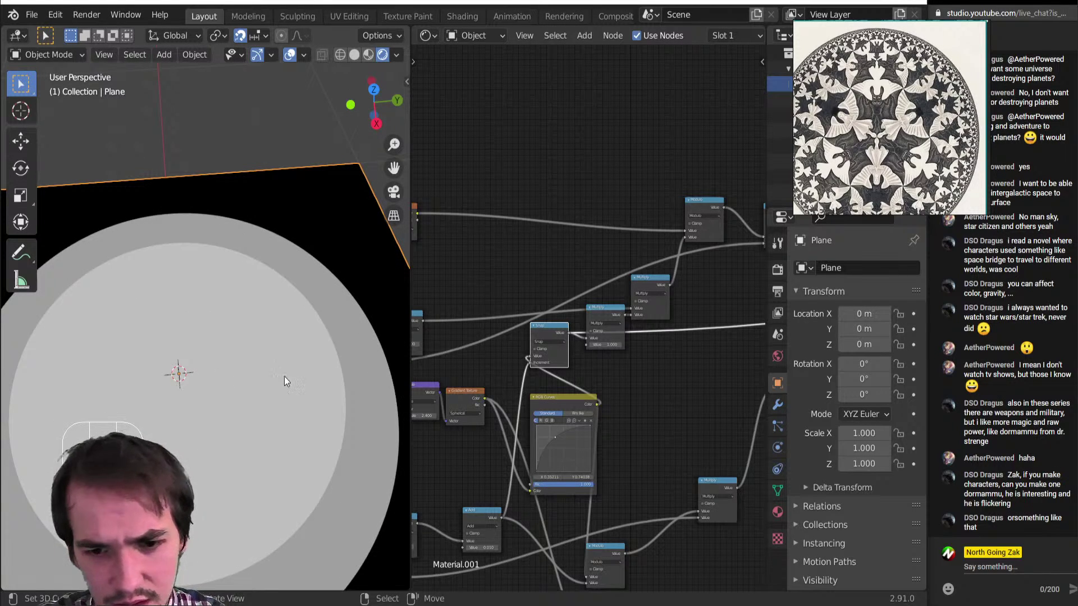
pyautogui.keyDown('ctrl'); pyautogui.keyDown('shift'); pyautogui.click(563, 403); pyautogui.keyUp('shift'); pyautogui.keyUp('ctrl')
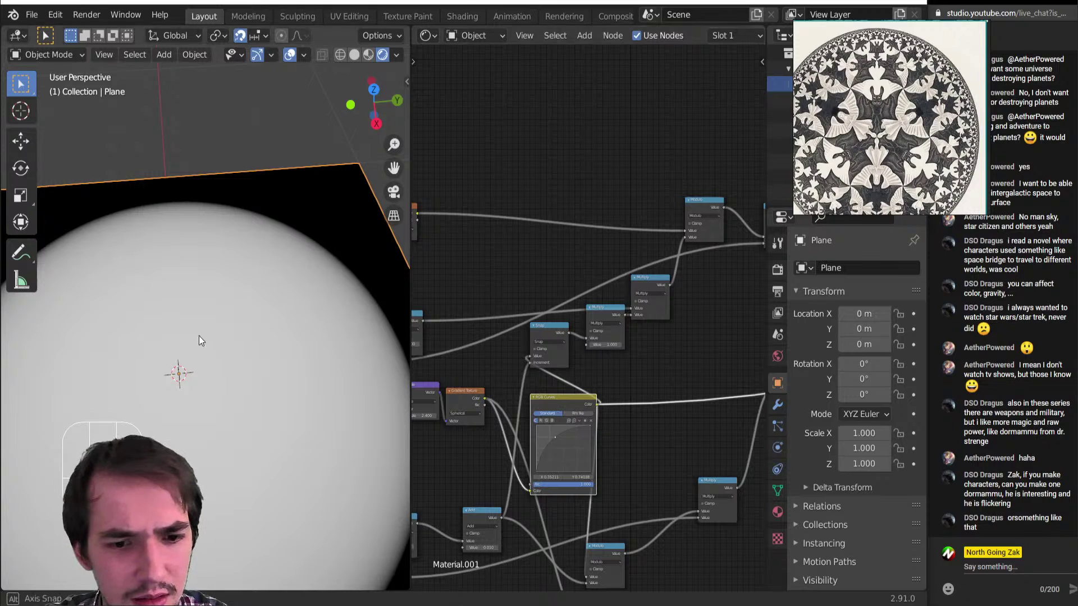
pyautogui.moveTo(199, 335); pyautogui.dragTo(325, 349, button='middle')
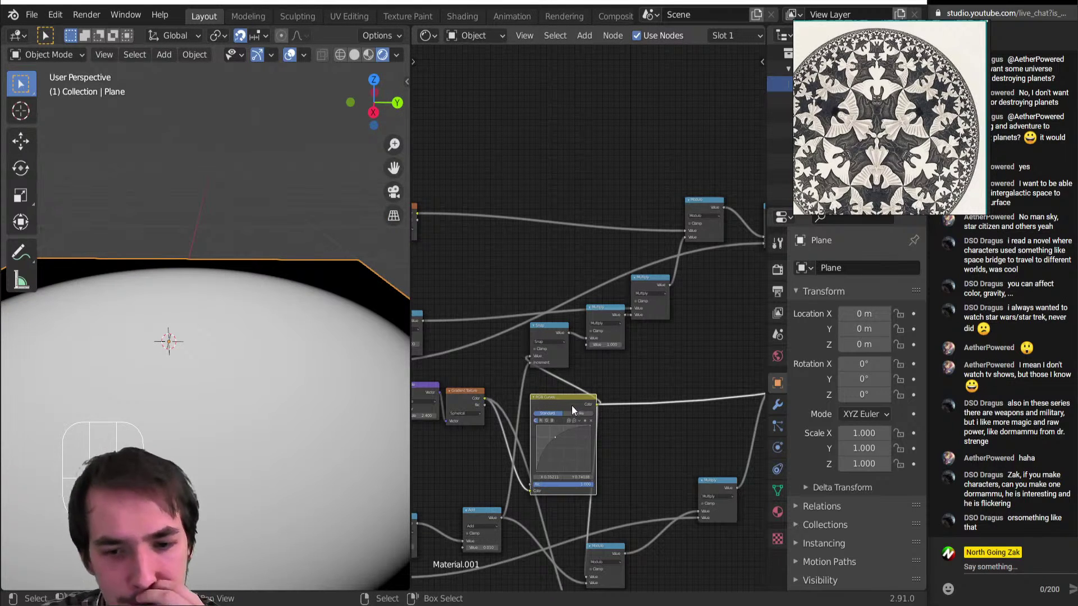
# Remove the RGB Curves node while keeping the Gradient Texture connected to the nodes that follow.
pyautogui.moveTo(572, 406); pyautogui.dragTo(601, 407)
pyautogui.hotkey('ctrl', 'x')
pyautogui.scroll(-5, 212, 379)
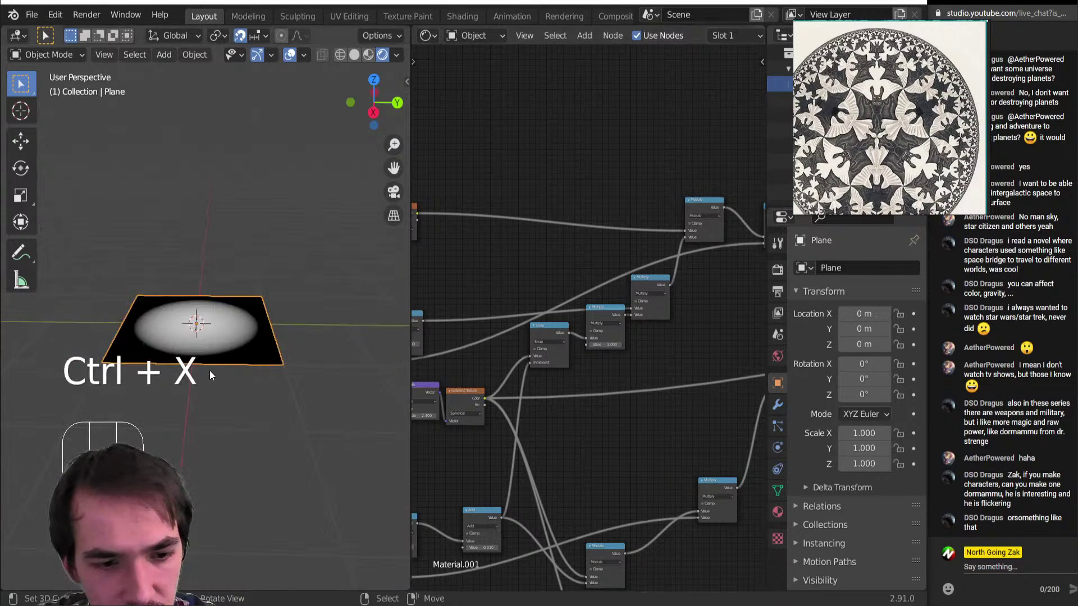
# Preview the Snap node and the upper Modulo node on the plane from above.
pyautogui.moveTo(210, 369); pyautogui.dragTo(227, 446, button='middle')
pyautogui.scroll(5, 228, 446)
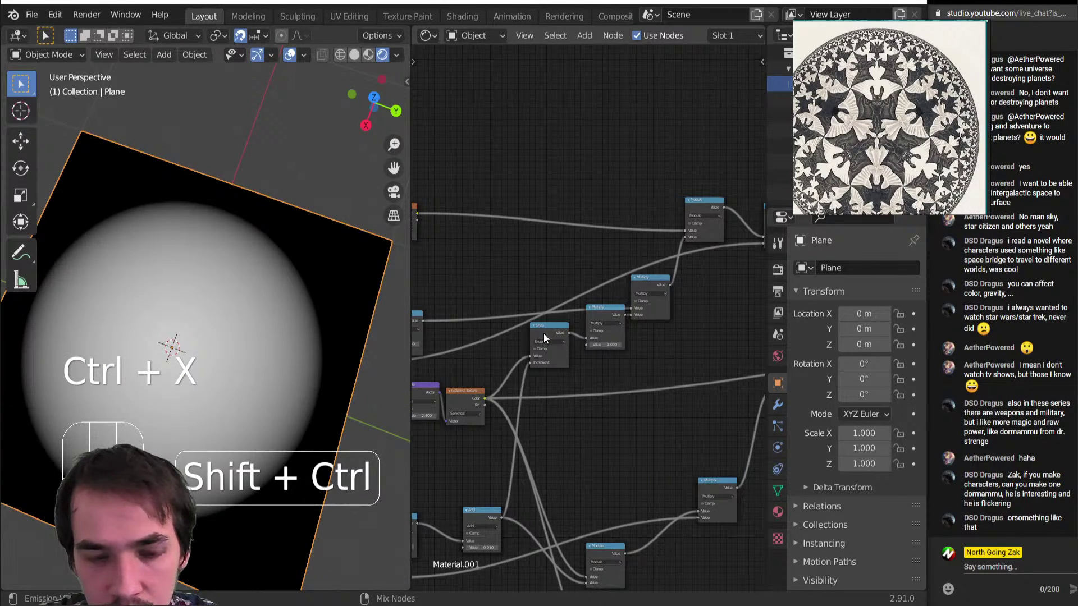
pyautogui.keyDown('ctrl'); pyautogui.keyDown('shift'); pyautogui.click(543, 334); pyautogui.keyUp('shift'); pyautogui.keyUp('ctrl')
pyautogui.keyDown('ctrl'); pyautogui.keyDown('shift'); pyautogui.click(705, 201); pyautogui.keyUp('shift'); pyautogui.keyUp('ctrl')
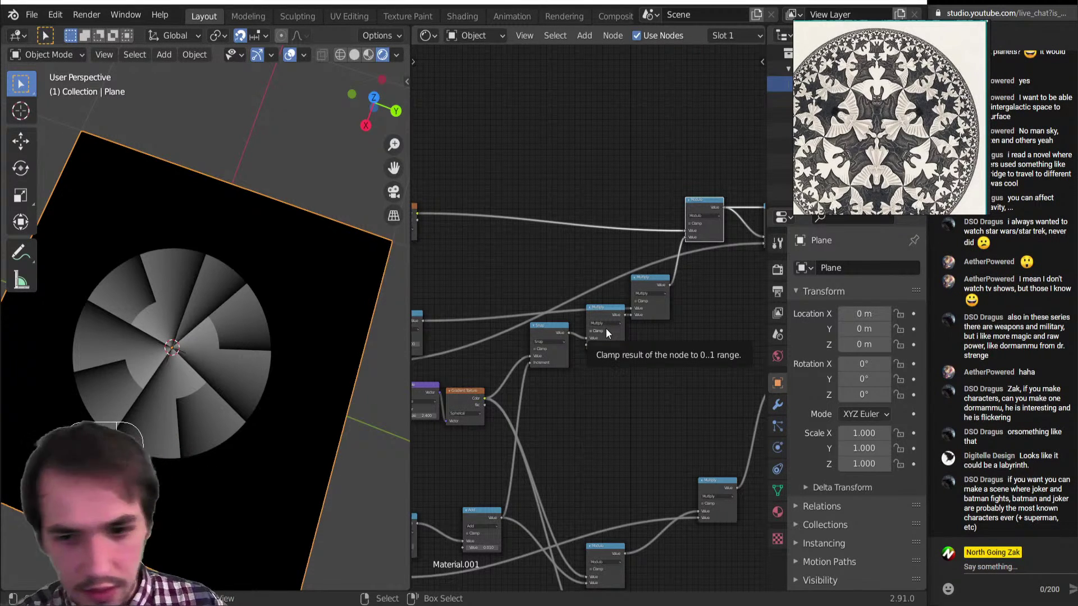
# Preview the final Mix node on the plane and examine the centre of the full pattern up close.
pyautogui.scroll(-3, 571, 378)
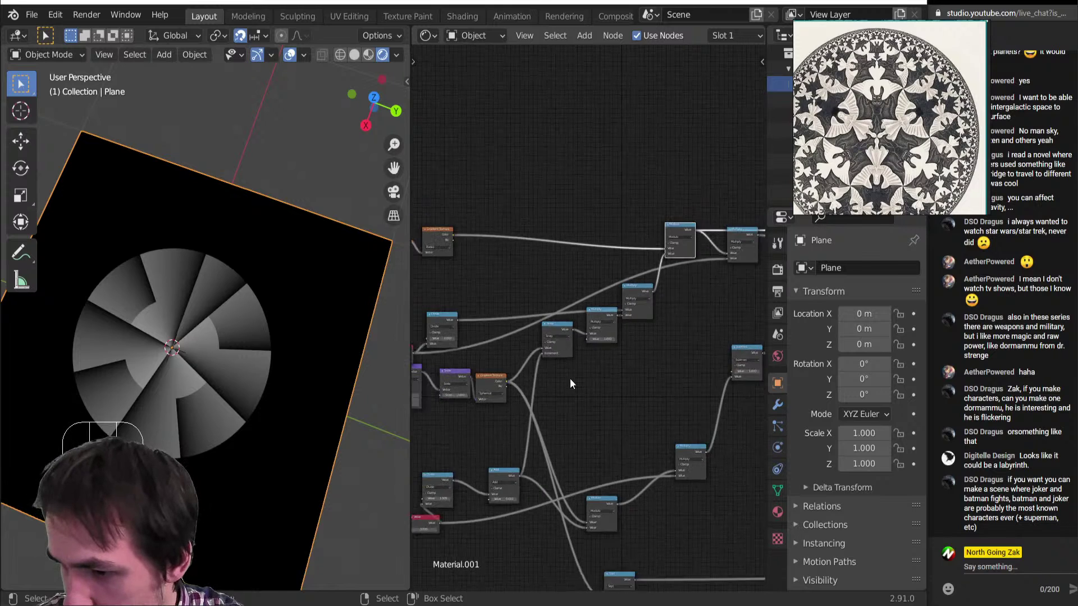
pyautogui.scroll(-1, 625, 376)
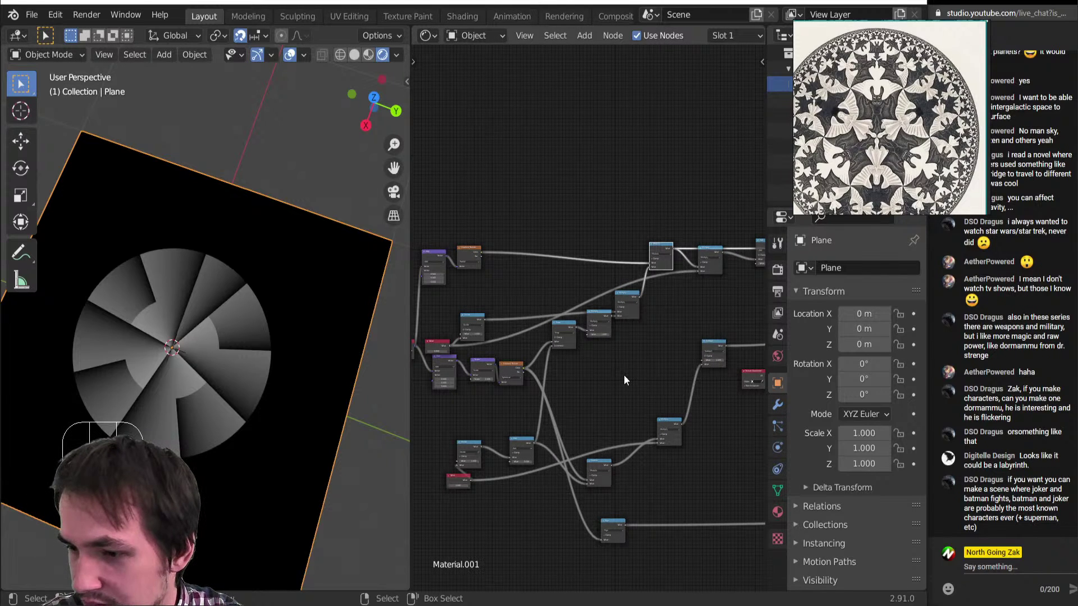
pyautogui.scroll(-1, 623, 375)
pyautogui.moveTo(646, 362); pyautogui.dragTo(534, 378, button='middle')
pyautogui.moveTo(705, 339); pyautogui.dragTo(536, 396, button='middle')
pyautogui.scroll(5, 537, 397)
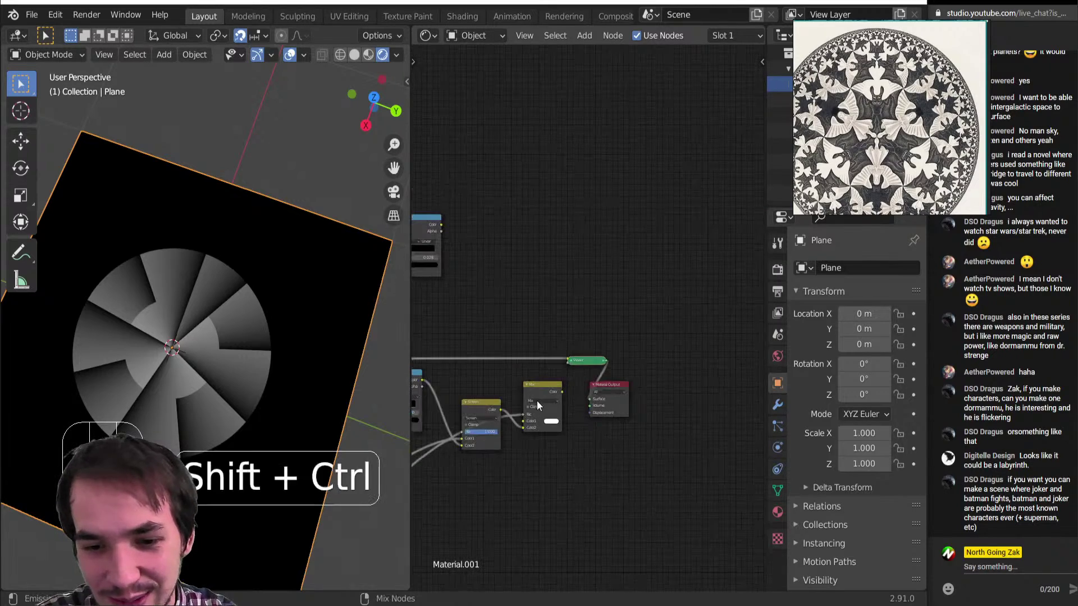
pyautogui.keyDown('ctrl'); pyautogui.keyDown('shift'); pyautogui.click(537, 397); pyautogui.keyUp('shift'); pyautogui.keyUp('ctrl')
pyautogui.press('Home')
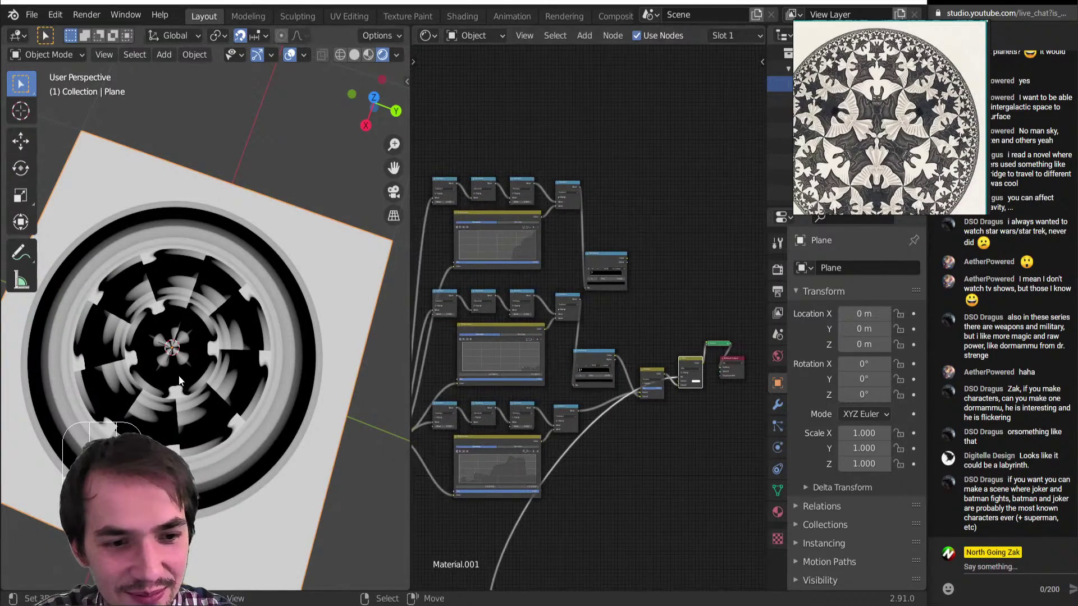
pyautogui.scroll(3, 202, 396)
pyautogui.moveTo(202, 395); pyautogui.dragTo(254, 386, button='middle')
pyautogui.scroll(4, 169, 384)
pyautogui.scroll(6, 505, 393)
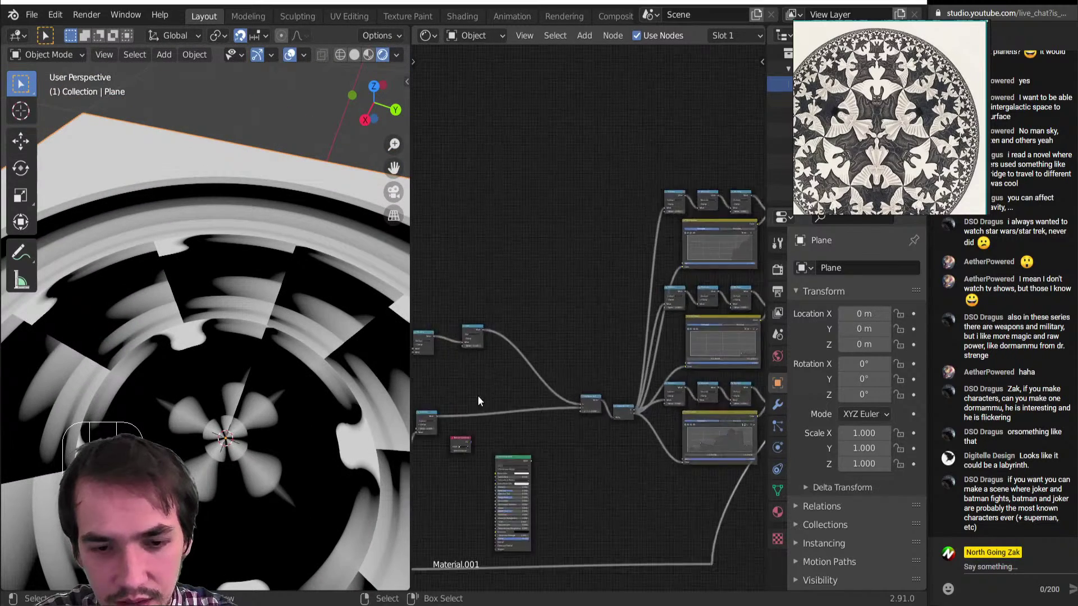
# Examine how the upper and lower math node chains connect between the gradients and the pattern nodes.
pyautogui.scroll(2, 572, 384)
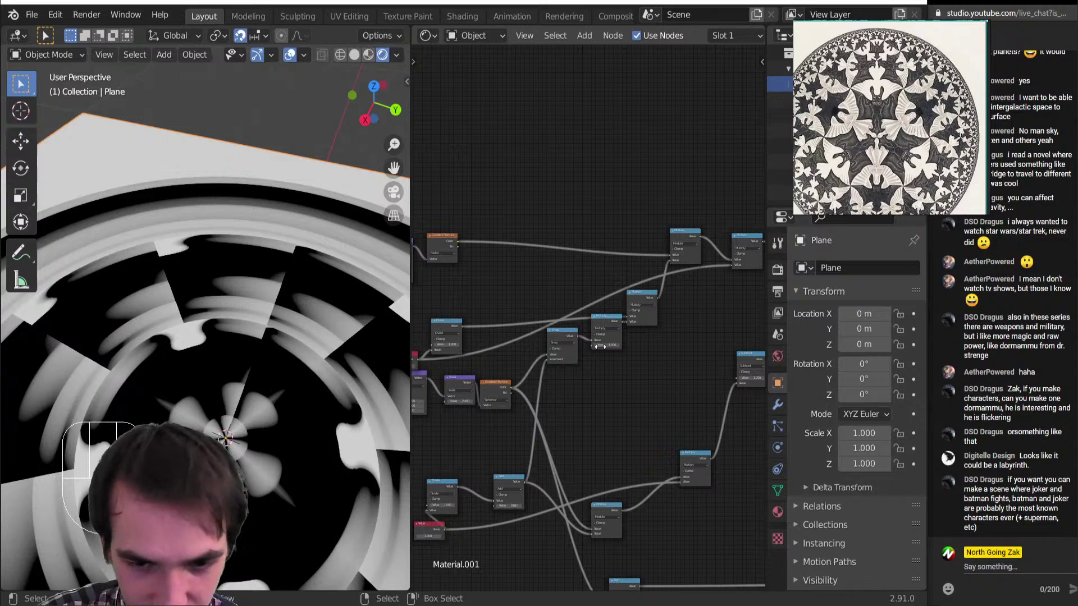
pyautogui.scroll(-3, 494, 359)
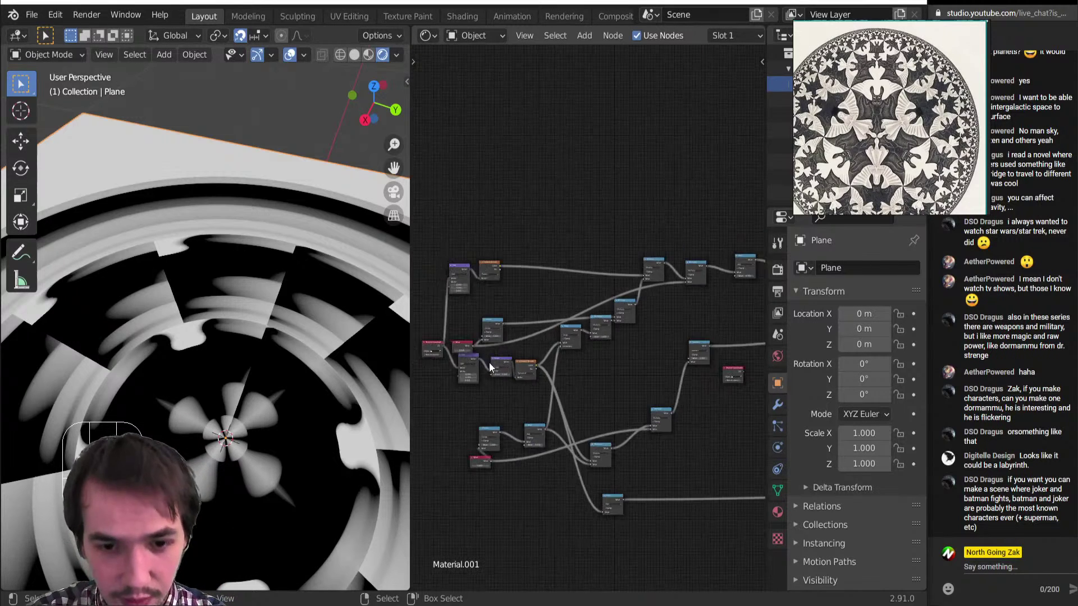
pyautogui.scroll(7, 488, 346)
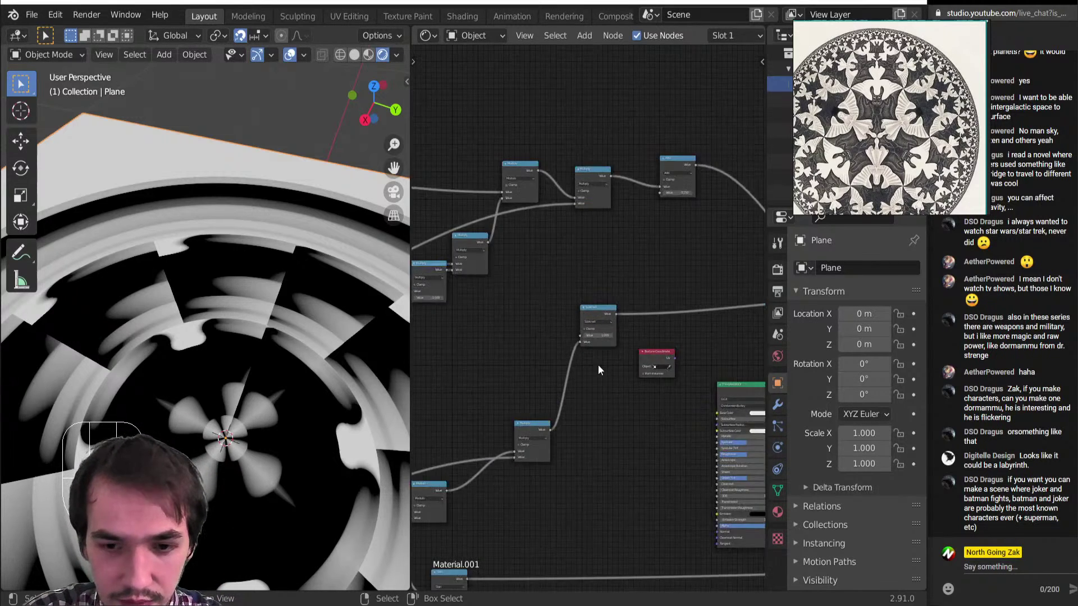
pyautogui.scroll(-6, 605, 356)
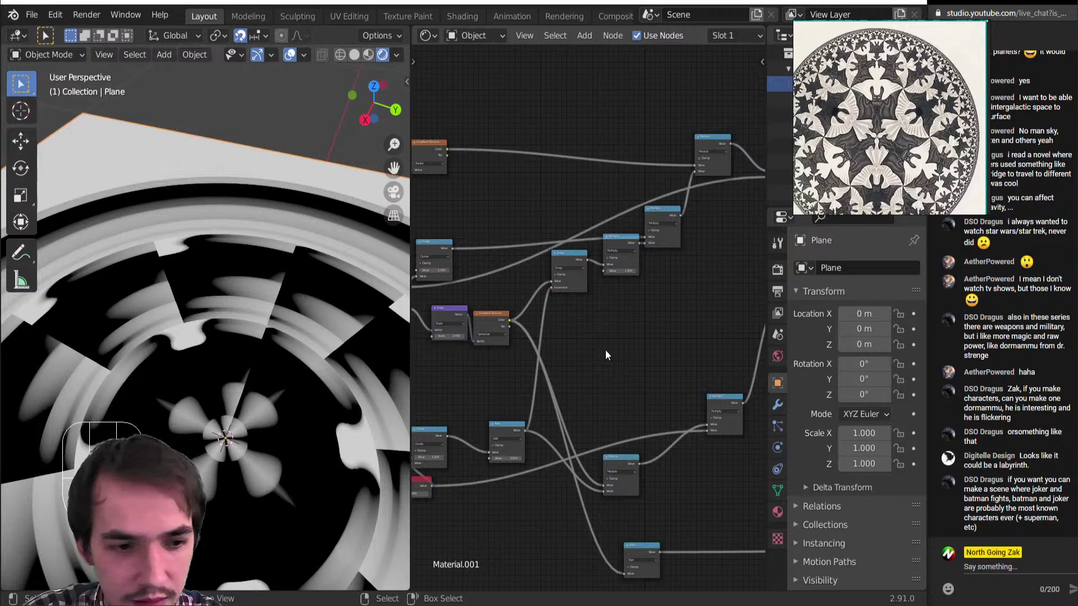
pyautogui.scroll(-1, 602, 343)
pyautogui.scroll(5, 602, 343)
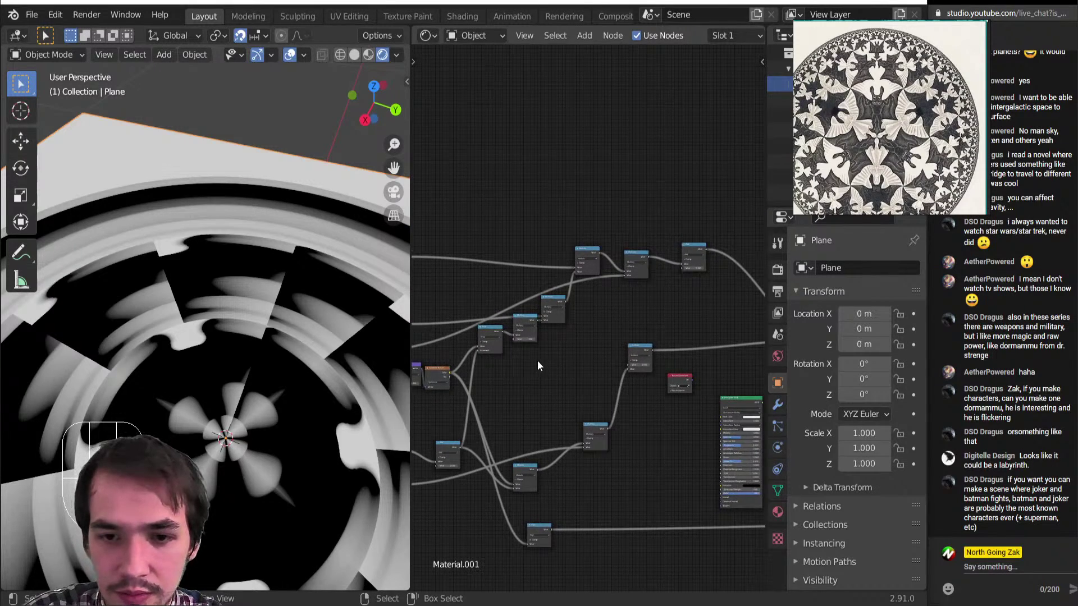
pyautogui.moveTo(538, 361); pyautogui.dragTo(449, 419, button='middle')
pyautogui.scroll(-5, 534, 349)
pyautogui.moveTo(525, 353); pyautogui.dragTo(609, 309, button='middle')
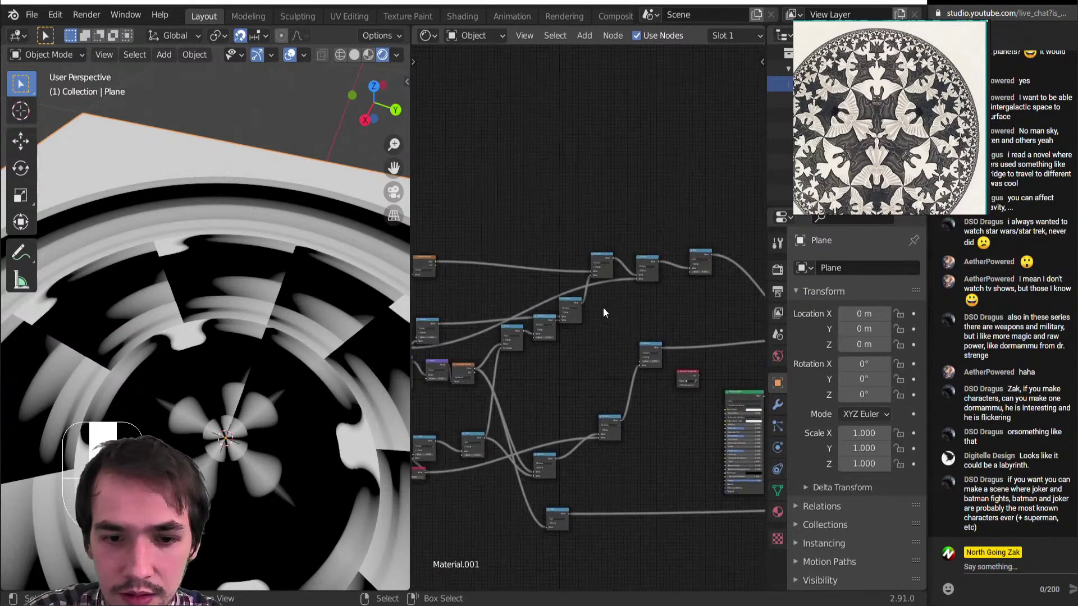
pyautogui.scroll(6, 578, 325)
pyautogui.moveTo(491, 353); pyautogui.dragTo(573, 337, button='middle')
# Preview each node of the upper chain in turn, from Snap through the Multiply and Modulo nodes to Add.
pyautogui.keyDown('ctrl'); pyautogui.keyDown('shift'); pyautogui.click(542, 323); pyautogui.keyUp('shift'); pyautogui.keyUp('ctrl')
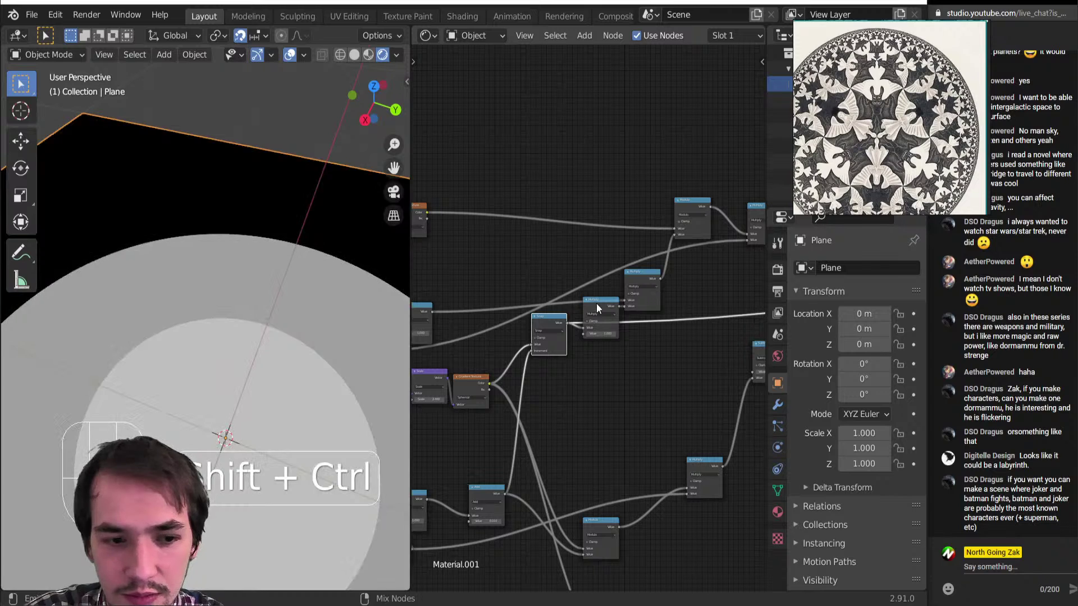
pyautogui.keyDown('ctrl'); pyautogui.keyDown('shift'); pyautogui.click(596, 304); pyautogui.keyUp('shift'); pyautogui.keyUp('ctrl')
pyautogui.keyDown('ctrl'); pyautogui.keyDown('shift'); pyautogui.click(649, 274); pyautogui.keyUp('shift'); pyautogui.keyUp('ctrl')
pyautogui.moveTo(671, 237); pyautogui.dragTo(537, 308, button='middle')
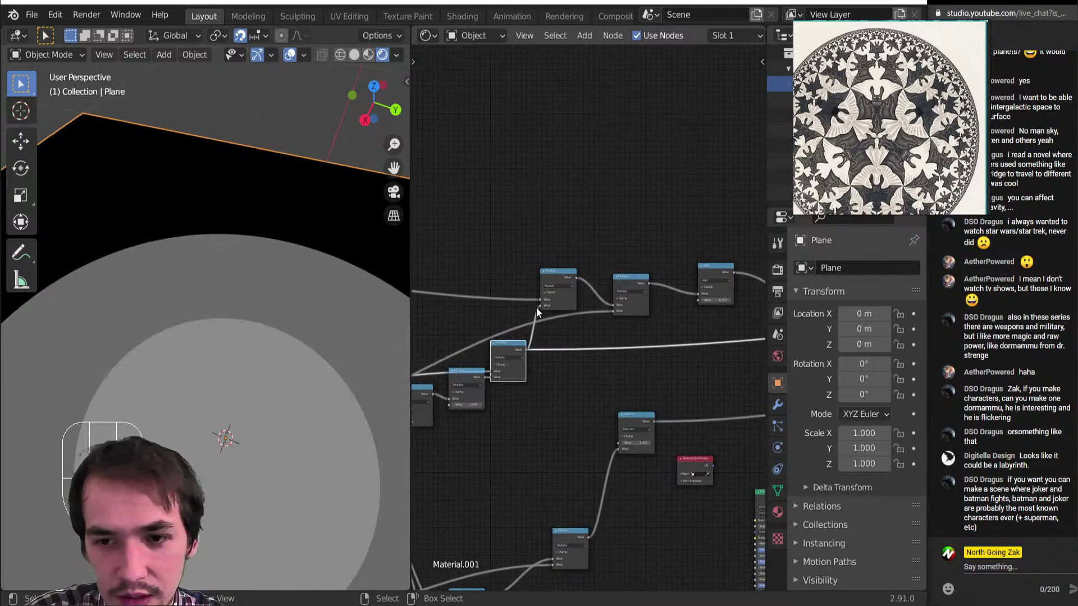
pyautogui.keyDown('ctrl'); pyautogui.keyDown('shift'); pyautogui.click(554, 278); pyautogui.keyUp('shift'); pyautogui.keyUp('ctrl')
pyautogui.keyDown('ctrl'); pyautogui.keyDown('shift'); pyautogui.click(640, 276); pyautogui.keyUp('shift'); pyautogui.keyUp('ctrl')
pyautogui.keyDown('ctrl'); pyautogui.keyDown('shift'); pyautogui.click(715, 268); pyautogui.keyUp('shift'); pyautogui.keyUp('ctrl')
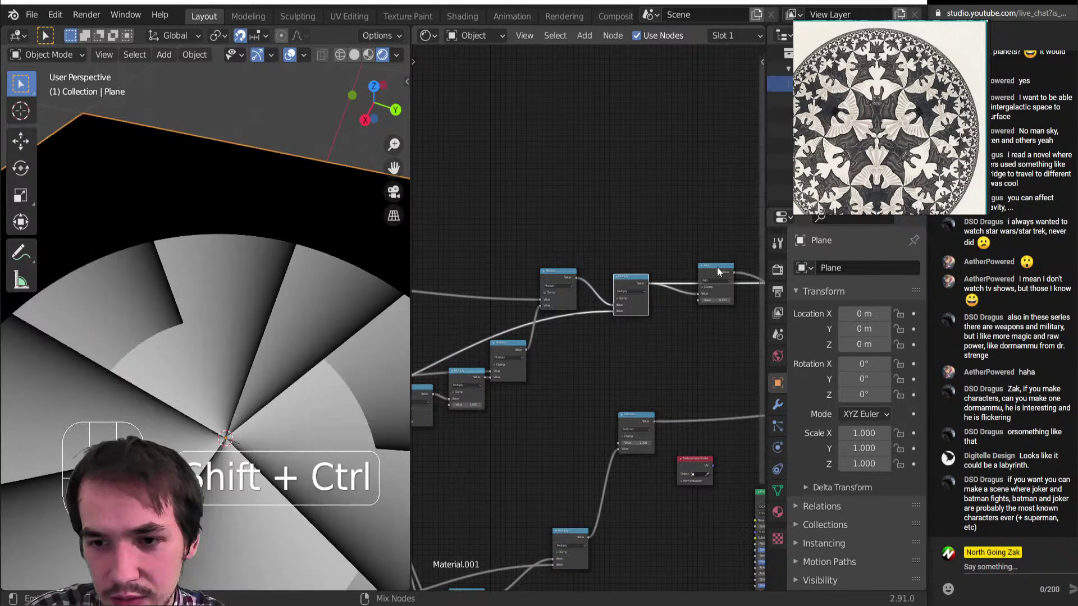
# Preview the node joining the upper and lower chains, followed by the final Mix node.
pyautogui.scroll(-3, 709, 272)
pyautogui.moveTo(680, 293); pyautogui.dragTo(561, 298, button='middle')
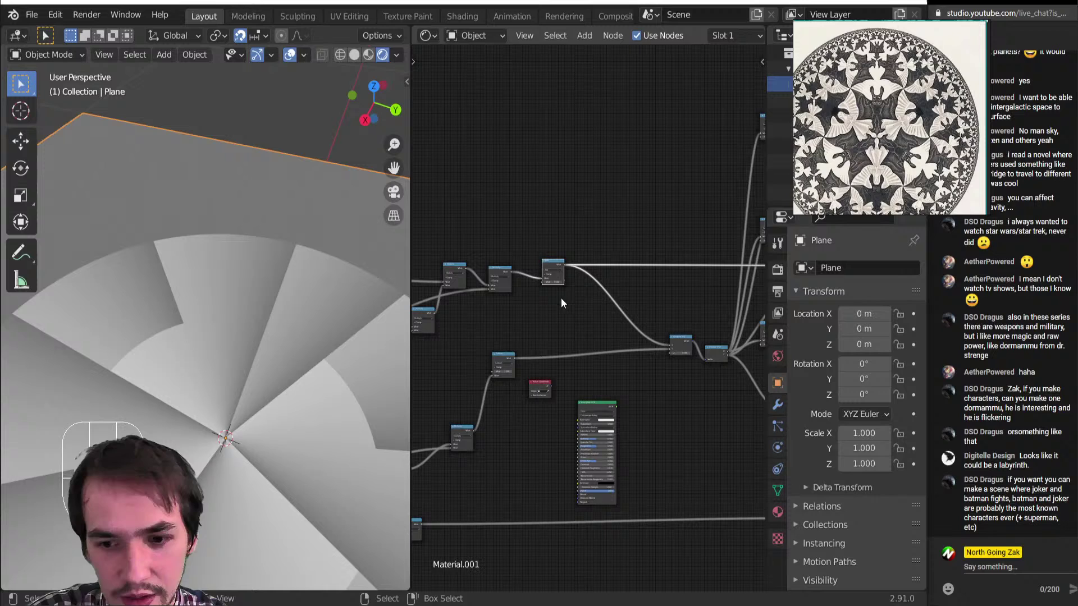
pyautogui.keyDown('ctrl'); pyautogui.keyDown('shift'); pyautogui.click(686, 347); pyautogui.keyUp('shift'); pyautogui.keyUp('ctrl')
pyautogui.scroll(-5, 686, 347)
pyautogui.moveTo(686, 347); pyautogui.dragTo(645, 375, button='middle')
pyautogui.scroll(3, 644, 375)
pyautogui.keyDown('ctrl'); pyautogui.keyDown('shift'); pyautogui.click(473, 347); pyautogui.keyUp('shift'); pyautogui.keyUp('ctrl')
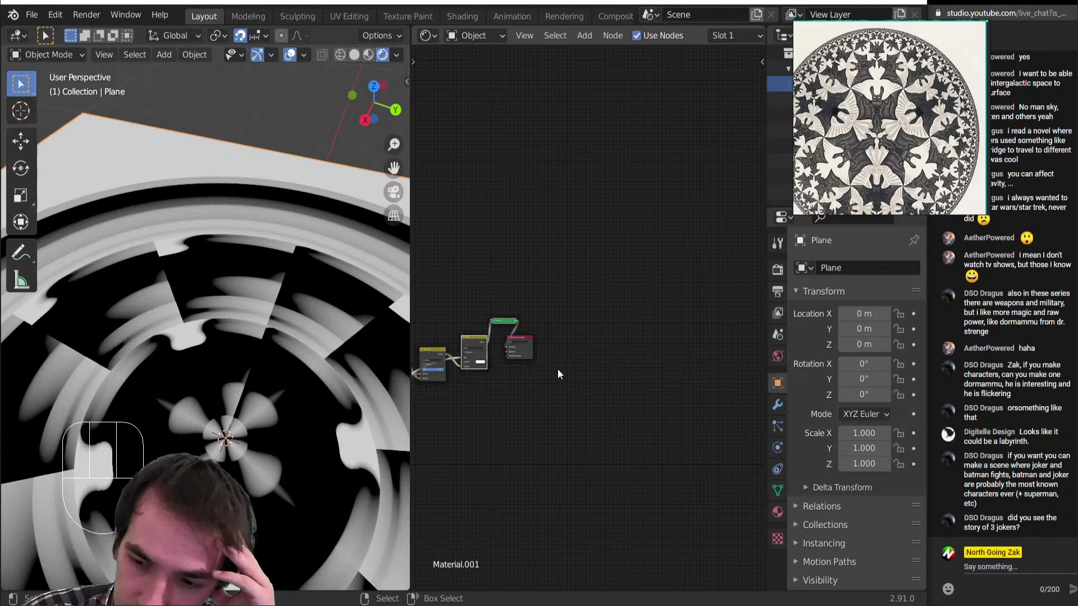
# Preview the upper chain's Add node and set its second value to 0.
pyautogui.scroll(-3, 538, 379)
pyautogui.moveTo(520, 376); pyautogui.dragTo(591, 369, button='middle')
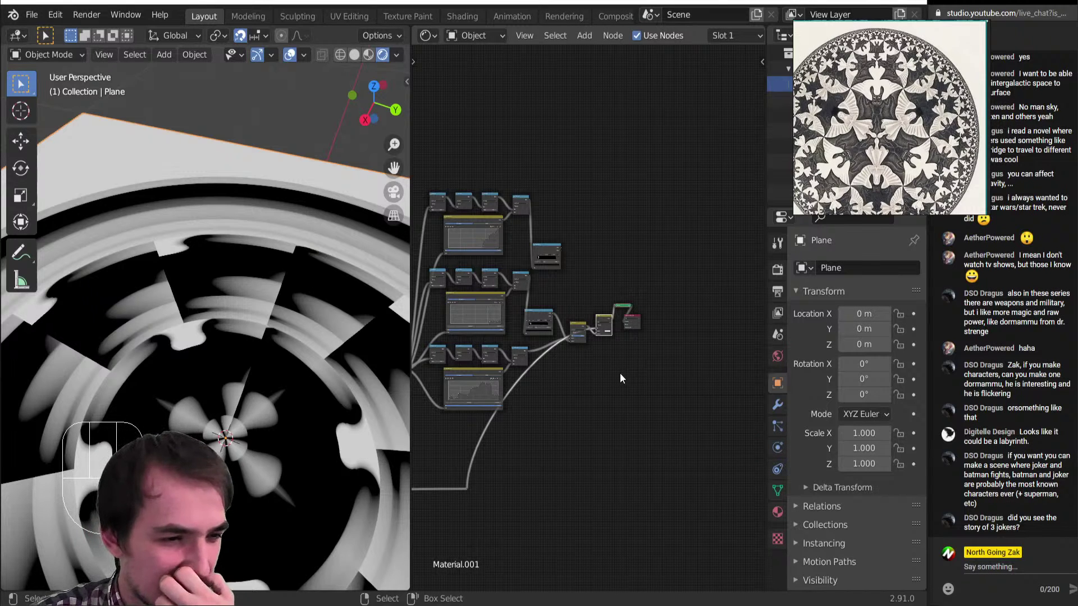
pyautogui.moveTo(619, 373); pyautogui.dragTo(603, 347, button='middle')
pyautogui.scroll(5, 603, 347)
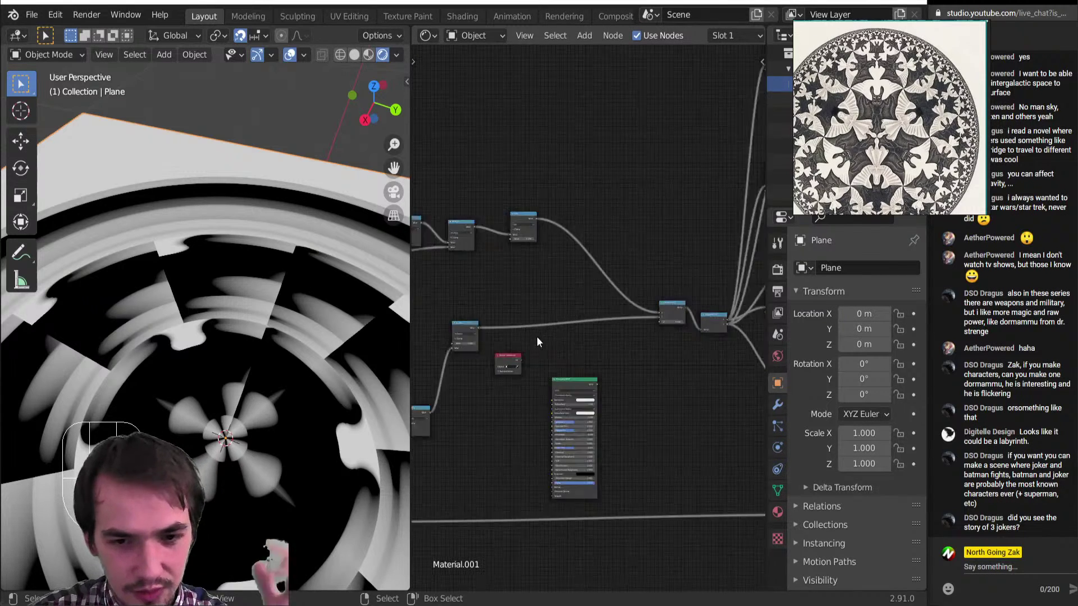
pyautogui.keyDown('ctrl'); pyautogui.keyDown('shift'); pyautogui.click(632, 254); pyautogui.keyUp('shift'); pyautogui.keyUp('ctrl')
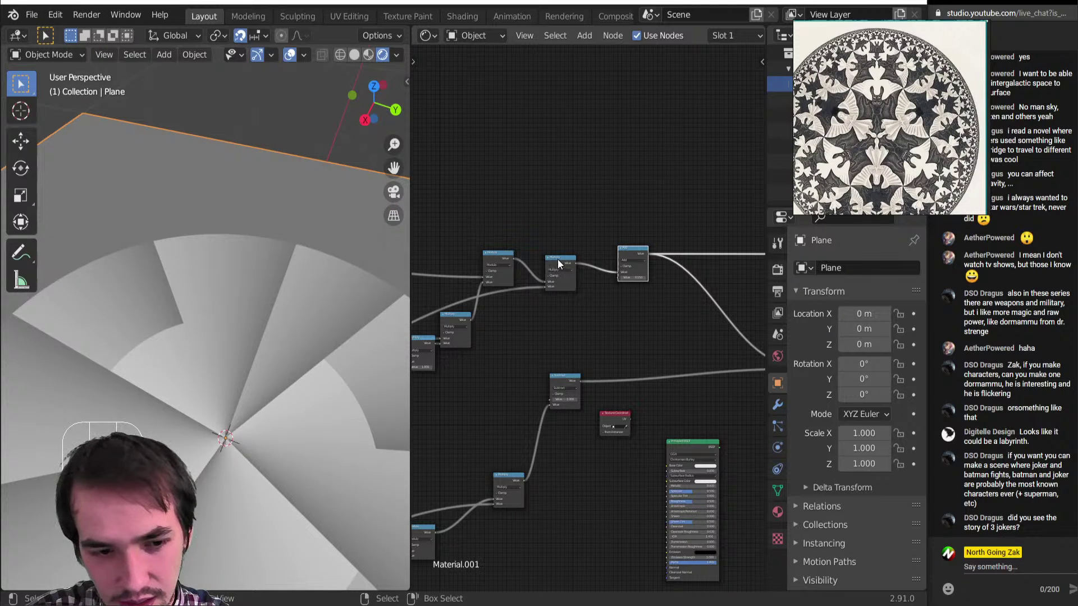
pyautogui.scroll(2, 622, 272)
pyautogui.click(588, 338)
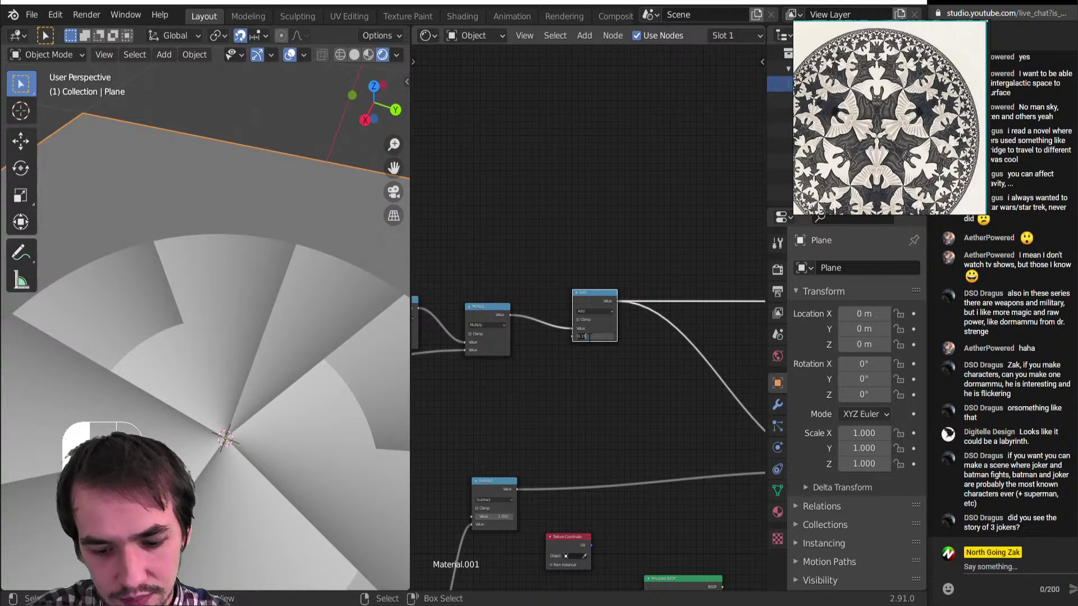
pyautogui.write('0')
pyautogui.press('Return')
pyautogui.scroll(-3, 575, 337)
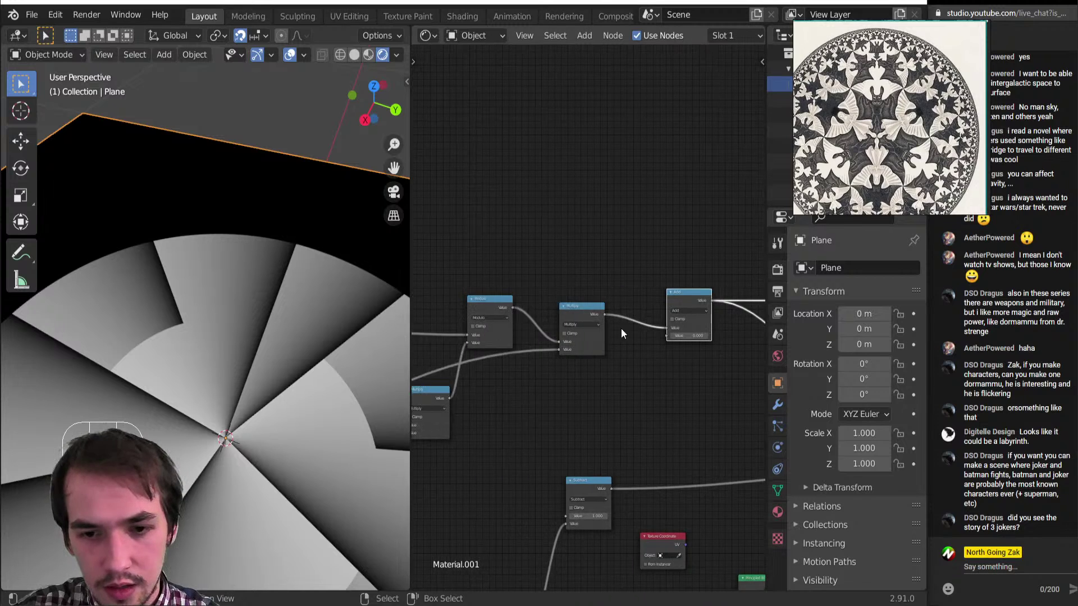
pyautogui.scroll(-1, 575, 337)
pyautogui.moveTo(540, 347); pyautogui.dragTo(629, 353, button='middle')
pyautogui.scroll(5, 537, 373)
pyautogui.moveTo(554, 365); pyautogui.dragTo(696, 368, button='middle')
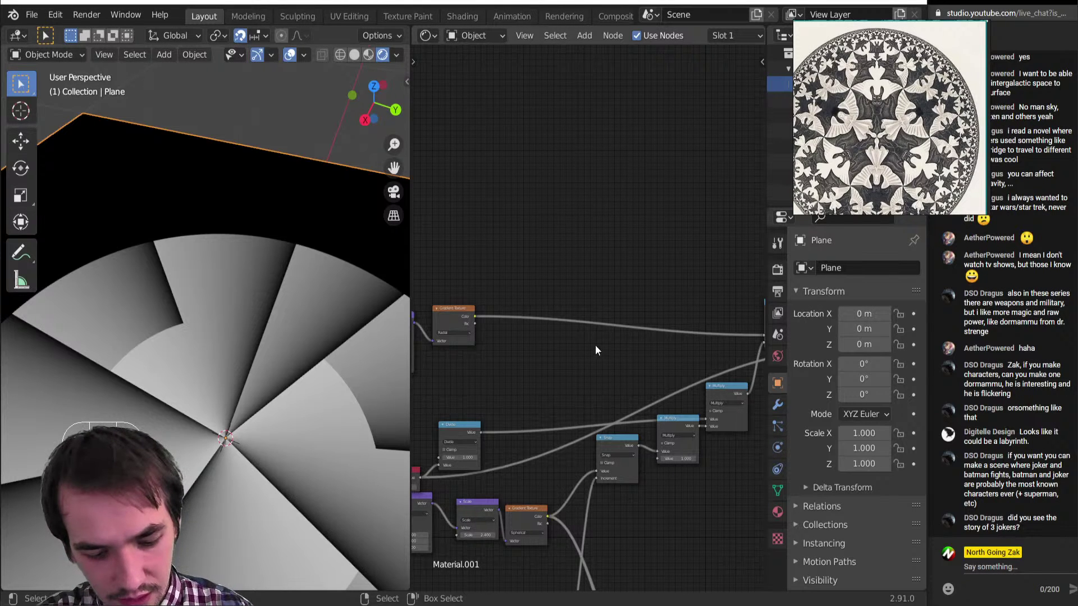
pyautogui.scroll(-3, 595, 345)
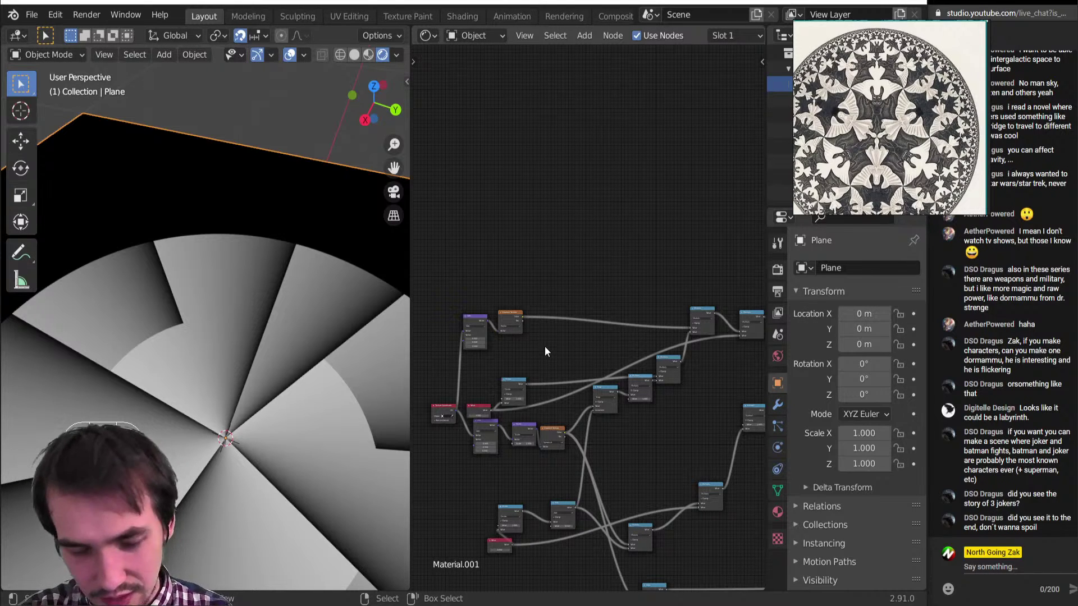
# Preview the upper chain's Add node, followed by the Multiply node that feeds it.
pyautogui.scroll(-1, 547, 352)
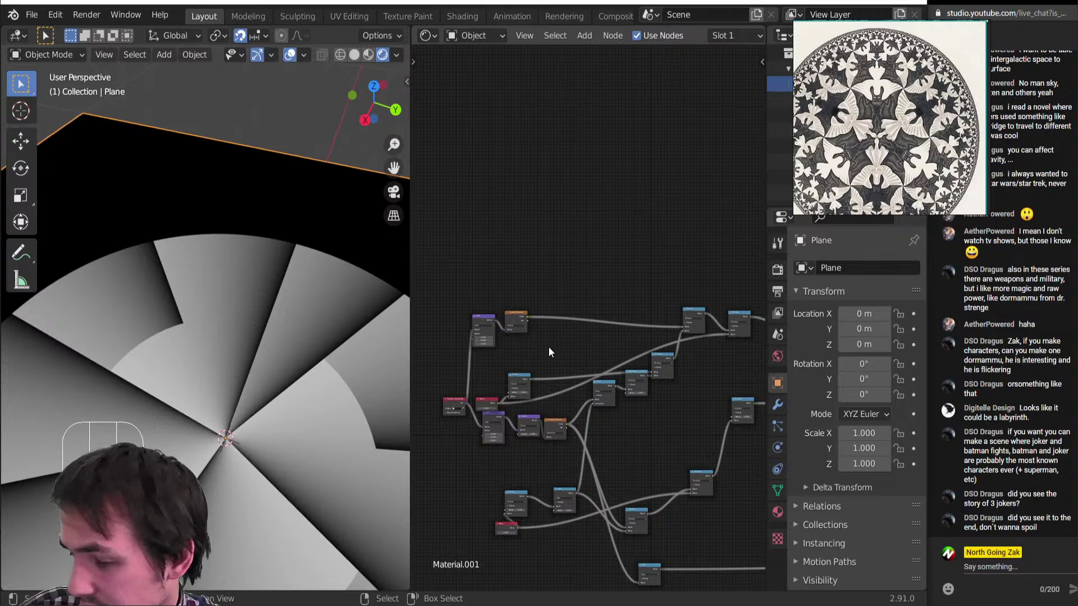
pyautogui.scroll(-6, 577, 335)
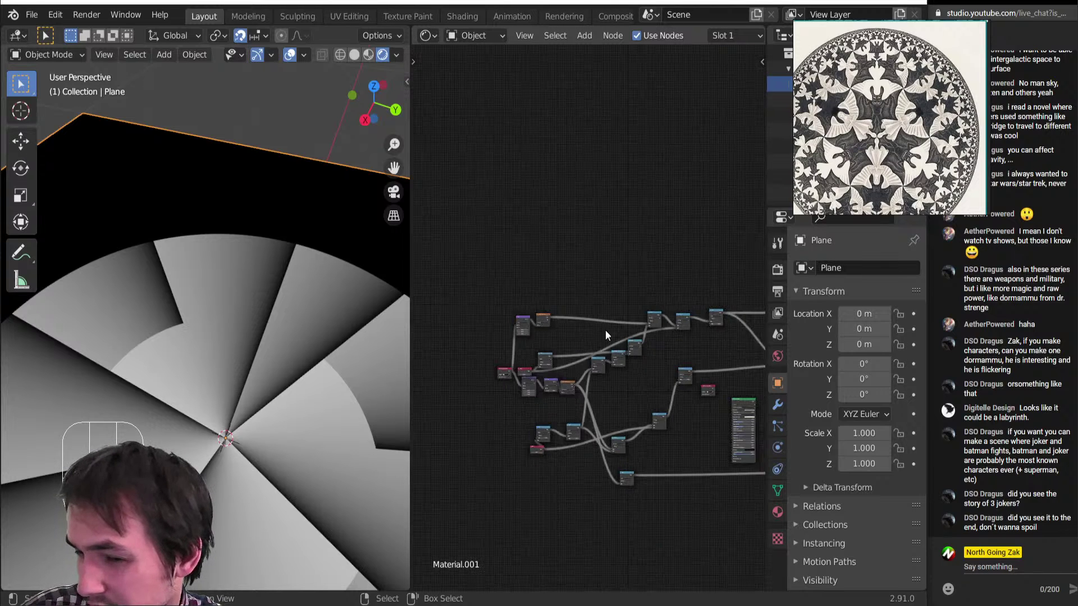
pyautogui.moveTo(606, 330); pyautogui.dragTo(447, 333, button='middle')
pyautogui.scroll(12, 561, 345)
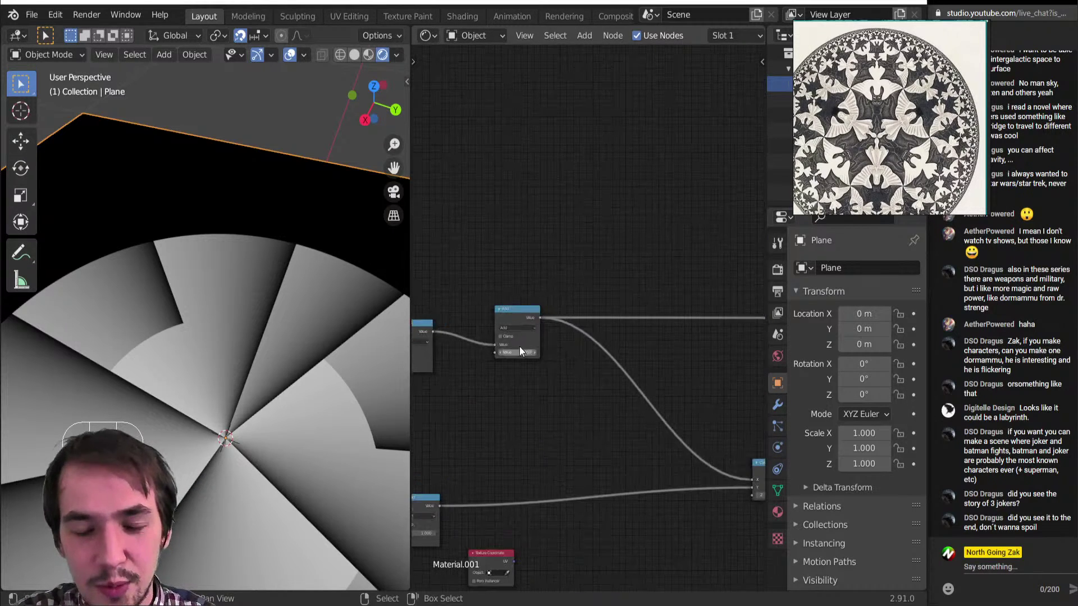
pyautogui.keyDown('ctrl'); pyautogui.keyDown('shift'); pyautogui.click(504, 314); pyautogui.keyUp('shift'); pyautogui.keyUp('ctrl')
pyautogui.moveTo(452, 326); pyautogui.dragTo(551, 329, button='middle')
pyautogui.keyDown('ctrl'); pyautogui.keyDown('shift'); pyautogui.click(511, 330); pyautogui.keyUp('shift'); pyautogui.keyUp('ctrl')
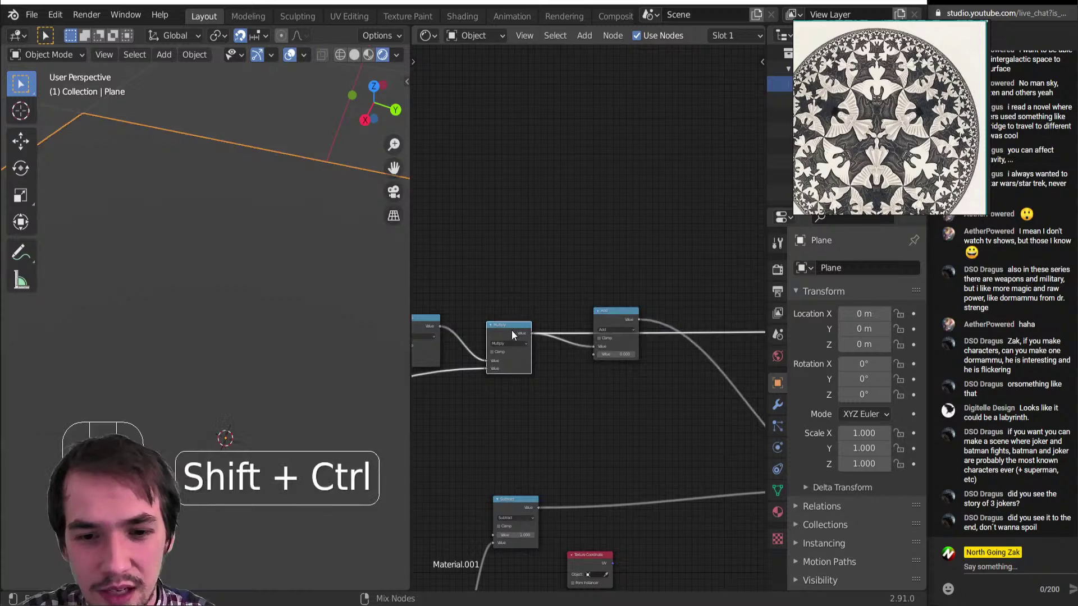
# Switch the 3D view to the top orthographic view and frame the circular pattern.
pyautogui.moveTo(438, 323); pyautogui.dragTo(544, 318, button='middle')
pyautogui.scroll(-1, 543, 319)
pyautogui.scroll(-5, 543, 319)
pyautogui.moveTo(352, 348); pyautogui.dragTo(370, 426, button='middle')
pyautogui.press('KP_7')
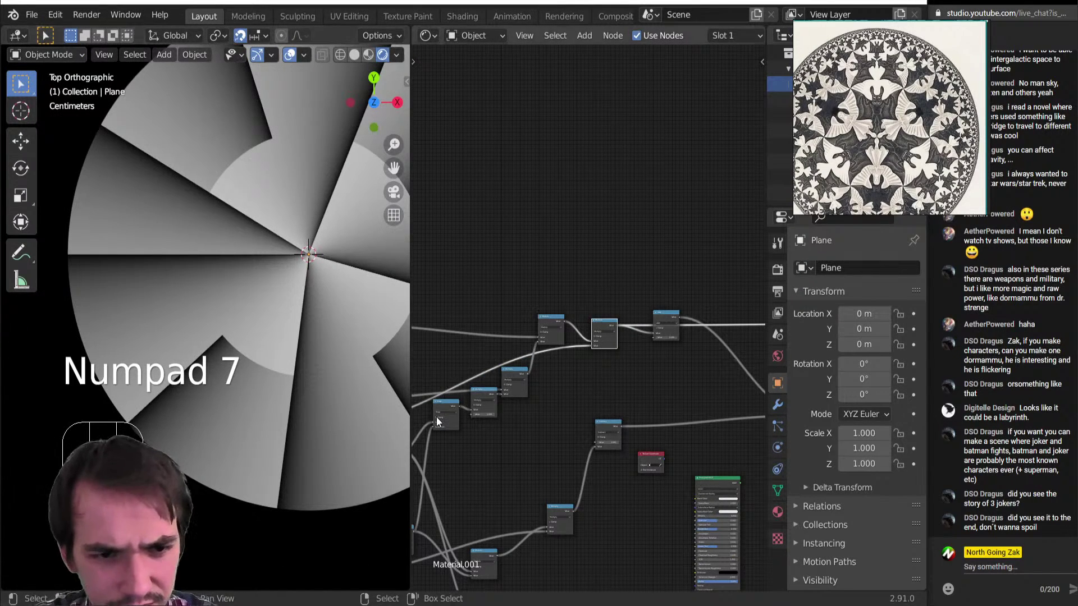
pyautogui.scroll(-3, 259, 333)
pyautogui.keyDown('shift'); pyautogui.moveTo(258, 333); pyautogui.dragTo(268, 358, button='middle'); pyautogui.keyUp('shift')
# Try a different Scale value on the vector Scale node feeding the spherical Gradient Texture, and undo the change.
pyautogui.scroll(5, 568, 425)
pyautogui.moveTo(568, 426); pyautogui.dragTo(604, 259, button='middle')
pyautogui.moveTo(541, 378); pyautogui.dragTo(786, 373, button='middle')
pyautogui.scroll(4, 596, 407)
pyautogui.moveTo(520, 413); pyautogui.dragTo(644, 396, button='middle')
pyautogui.scroll(4, 643, 396)
pyautogui.keyDown('shift'); pyautogui.moveTo(644, 396); pyautogui.dragTo(623, 395); pyautogui.keyUp('shift')
pyautogui.hotkey('ctrl', 'z')
pyautogui.hotkey('ctrl', 'z')
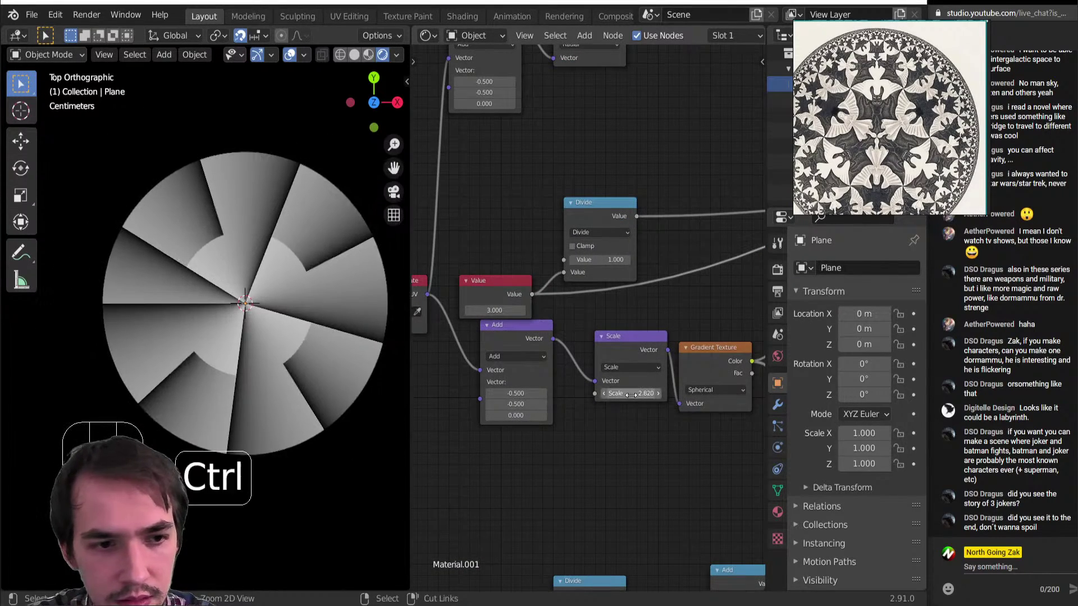
# Preview the final Mix node on the plane.
pyautogui.scroll(-10, 633, 380)
pyautogui.moveTo(754, 418); pyautogui.dragTo(612, 381, button='middle')
pyautogui.scroll(6, 554, 391)
pyautogui.scroll(1, 612, 381)
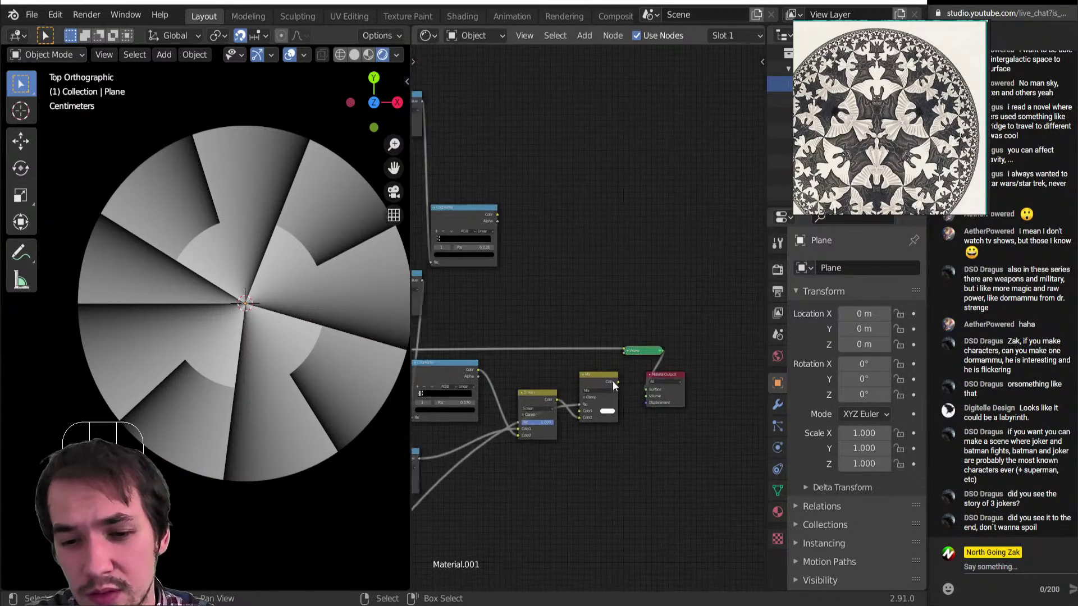
pyautogui.keyDown('ctrl'); pyautogui.keyDown('shift'); pyautogui.click(608, 379); pyautogui.keyUp('shift'); pyautogui.keyUp('ctrl')
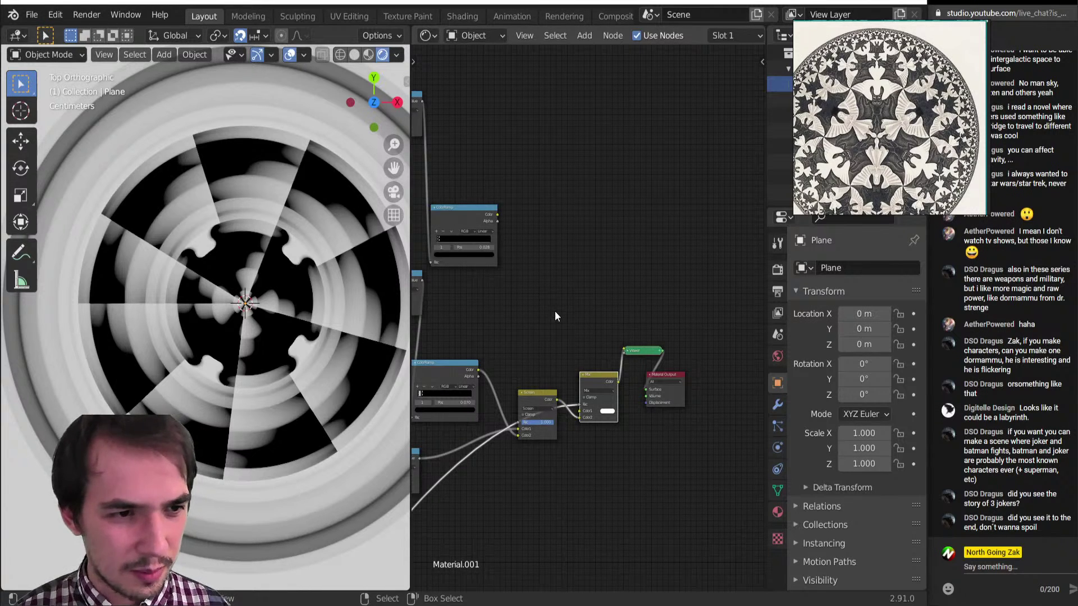
# Try an extra Math Add node after the upper chain's Add node with a different value, and remove it again.
pyautogui.scroll(-6, 555, 317)
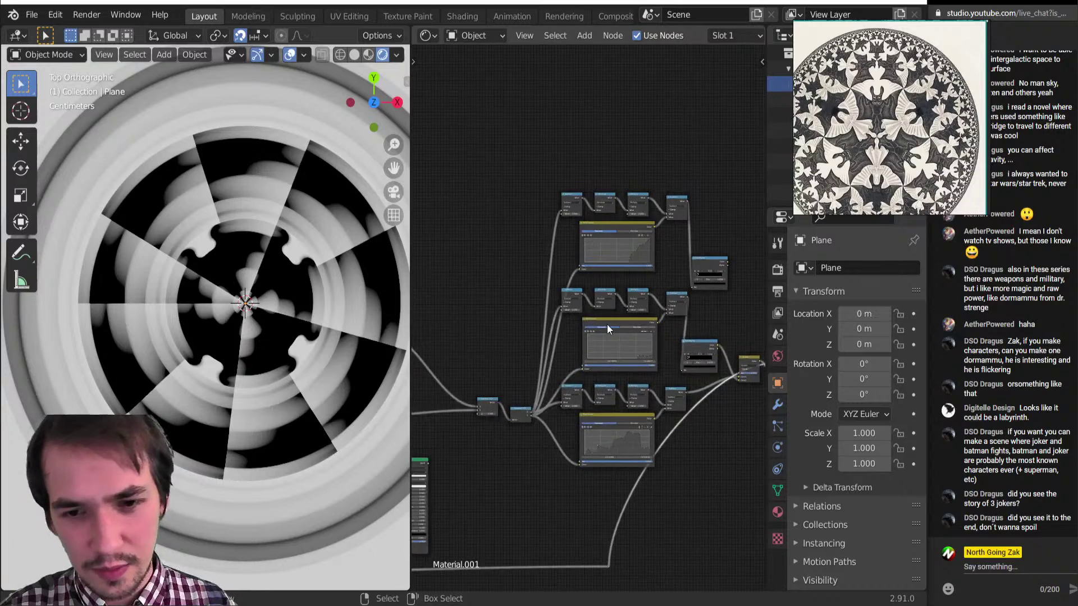
pyautogui.scroll(4, 692, 329)
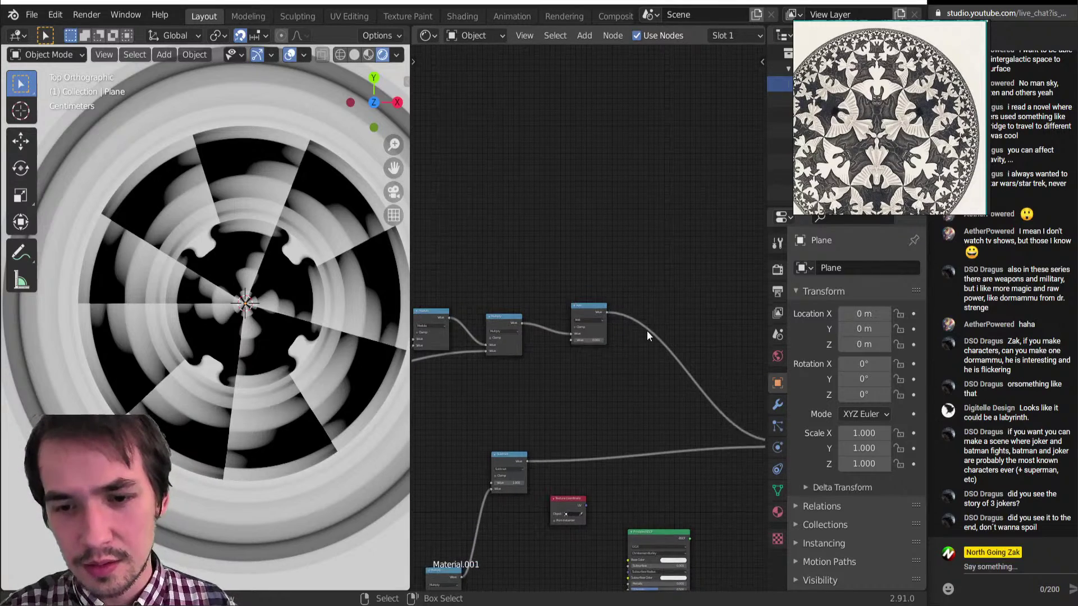
pyautogui.hotkey('shift', 'a')
pyautogui.moveTo(647, 332)
pyautogui.click(703, 447)
pyautogui.click(663, 344)
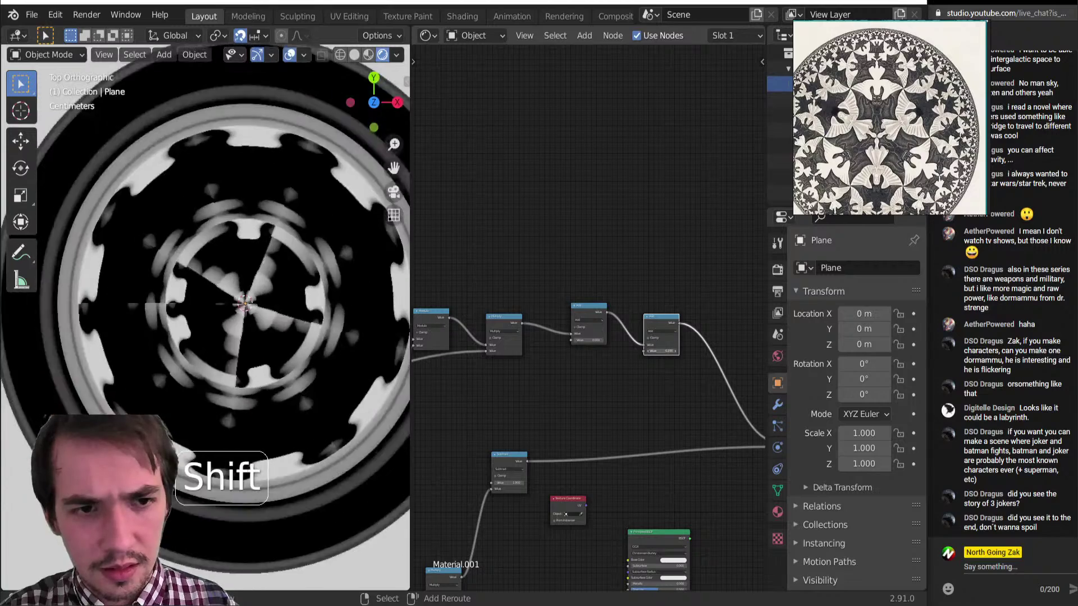
pyautogui.moveTo(661, 351)
pyautogui.keyDown('shift'); pyautogui.mouseDown()
pyautogui.moveTo(635, 351)
pyautogui.moveTo(672, 351)
pyautogui.mouseUp(); pyautogui.keyUp('shift')
pyautogui.hotkey('ctrl', 'z')
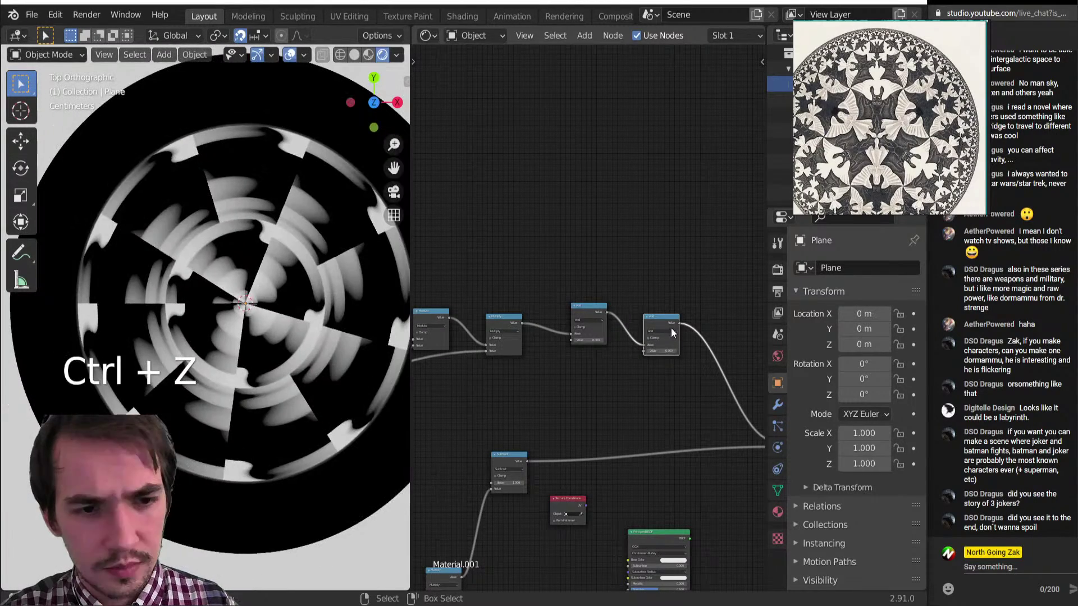
pyautogui.hotkey('ctrl', 'x')
# Set the value of the Multiply node following Snap to 1.450.
pyautogui.moveTo(487, 306); pyautogui.dragTo(583, 256, button='middle')
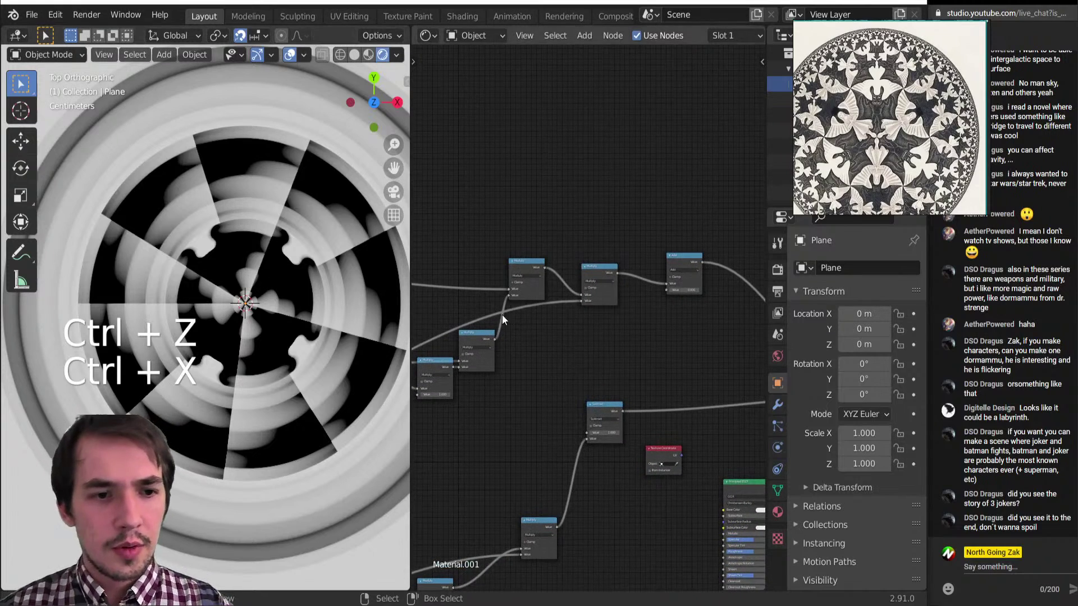
pyautogui.scroll(1, 516, 308)
pyautogui.moveTo(530, 329); pyautogui.dragTo(728, 230, button='middle')
pyautogui.moveTo(626, 303)
pyautogui.keyDown('shift'); pyautogui.mouseDown()
pyautogui.moveTo(595, 303)
pyautogui.moveTo(680, 303)
pyautogui.moveTo(629, 302)
pyautogui.mouseUp(); pyautogui.keyUp('shift')
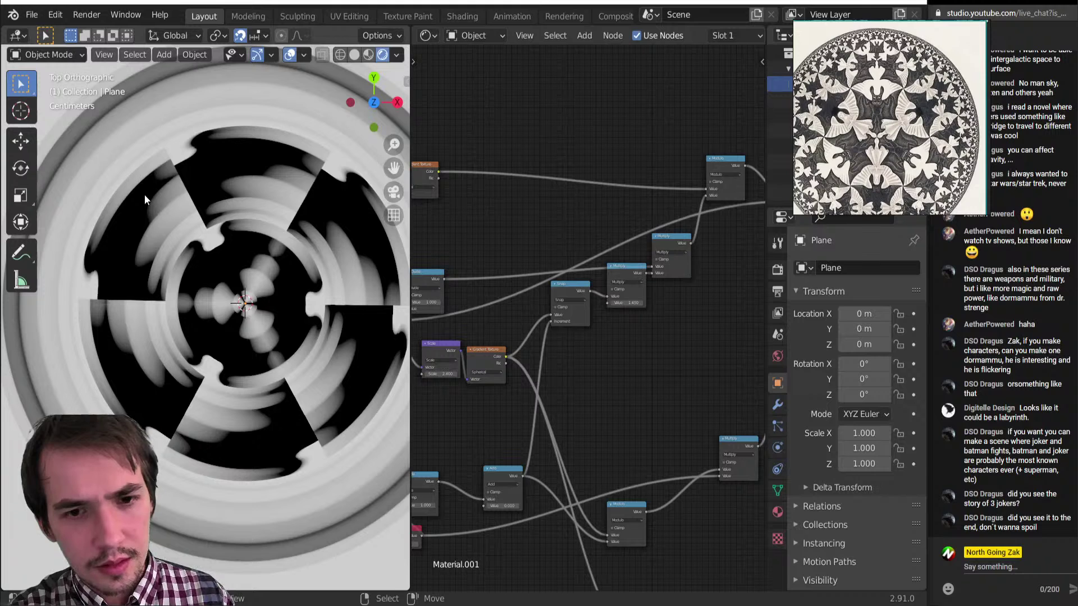
# Preview the second Multiply node after Snap, the Modulo node and the Multiply node that follows Modulo.
pyautogui.scroll(-3, 493, 287)
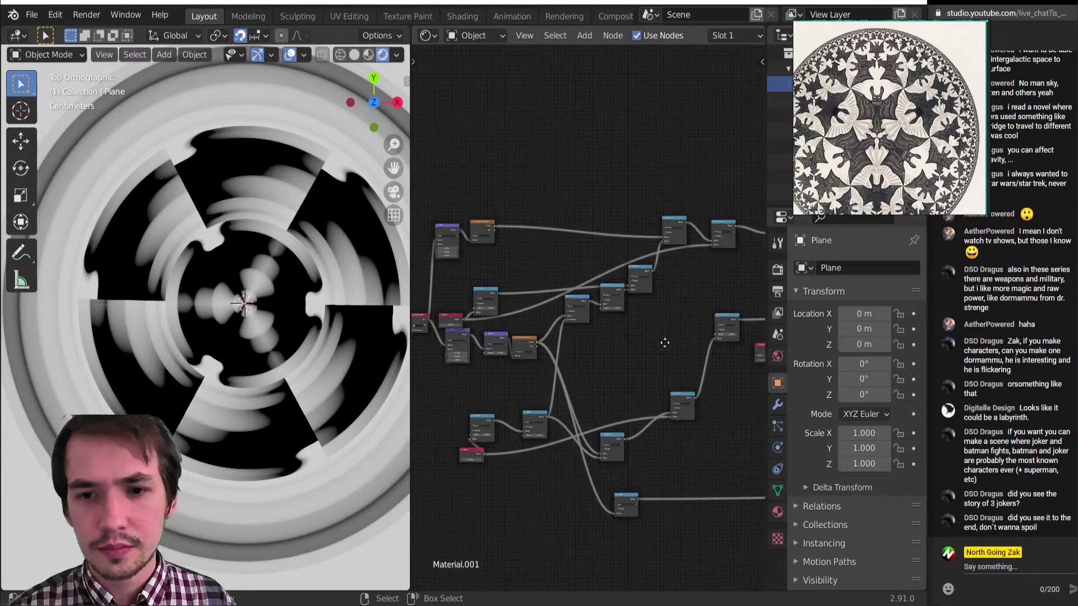
pyautogui.moveTo(626, 343); pyautogui.dragTo(639, 382, button='middle')
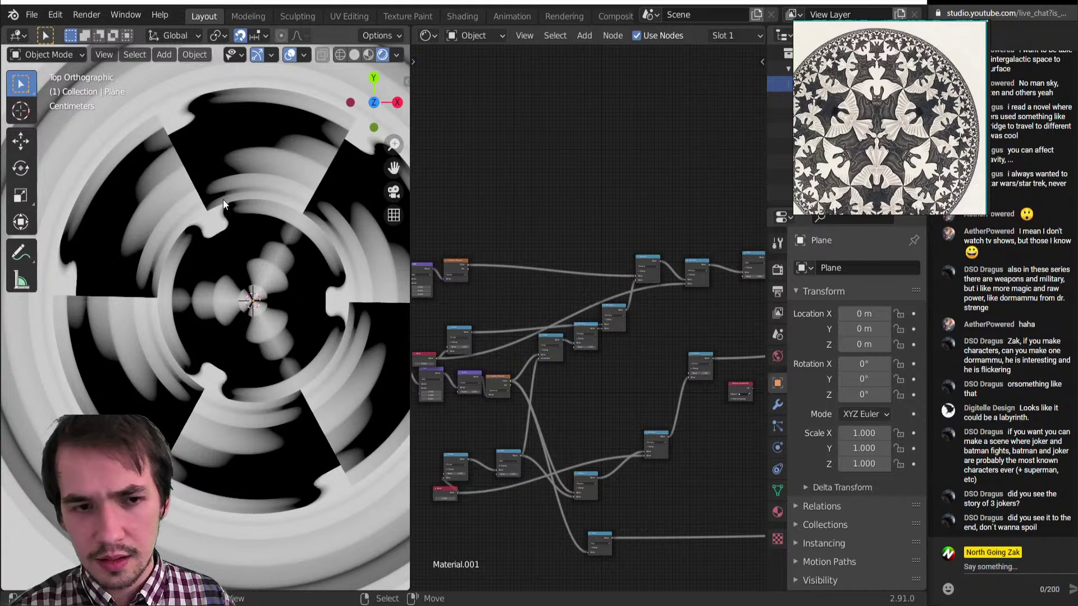
pyautogui.scroll(3, 660, 342)
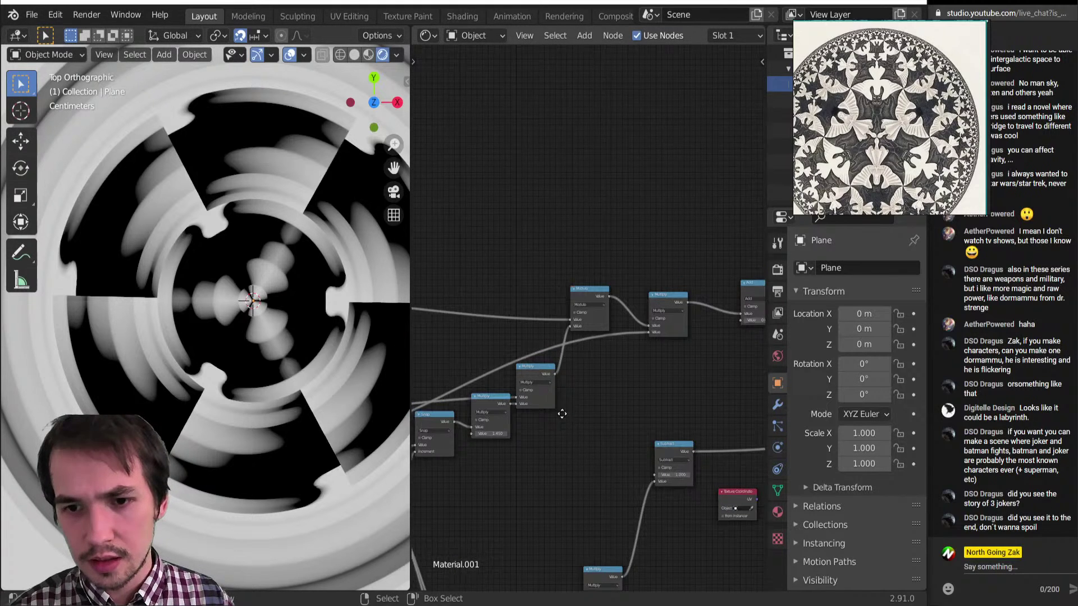
pyautogui.keyDown('ctrl'); pyautogui.keyDown('shift'); pyautogui.click(532, 373); pyautogui.keyUp('shift'); pyautogui.keyUp('ctrl')
pyautogui.keyDown('ctrl'); pyautogui.keyDown('shift'); pyautogui.click(585, 297); pyautogui.keyUp('shift'); pyautogui.keyUp('ctrl')
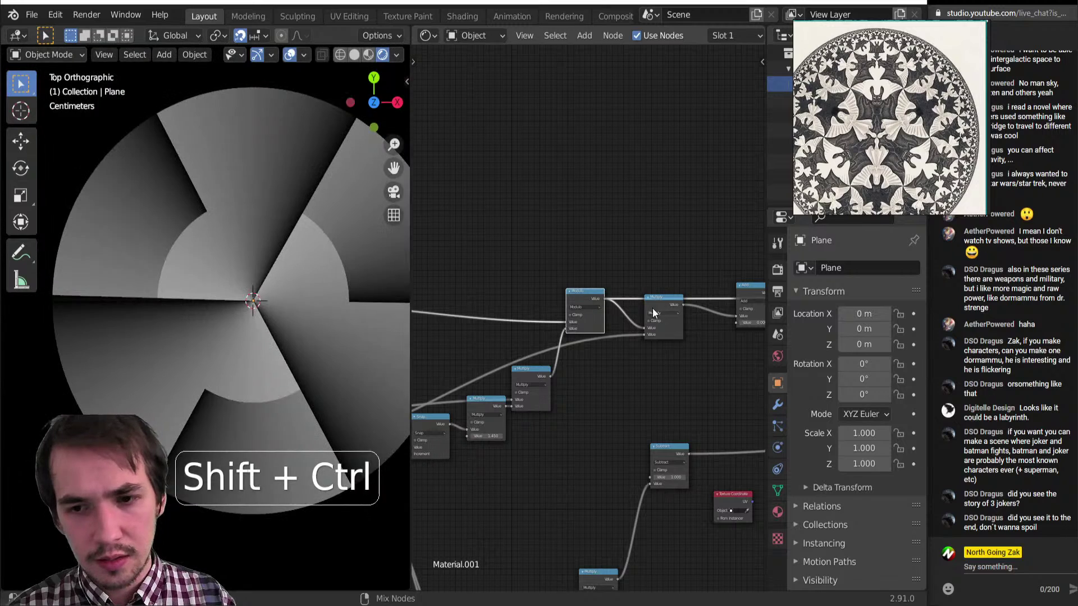
pyautogui.keyDown('ctrl'); pyautogui.keyDown('shift'); pyautogui.click(653, 309); pyautogui.keyUp('shift'); pyautogui.keyUp('ctrl')
# Add a Math node set to Add beneath the Separate XYZ node, with its second value at 0.5.
pyautogui.moveTo(682, 349); pyautogui.dragTo(544, 303, button='middle')
pyautogui.moveTo(578, 416); pyautogui.dragTo(474, 393, button='middle')
pyautogui.scroll(6, 506, 384)
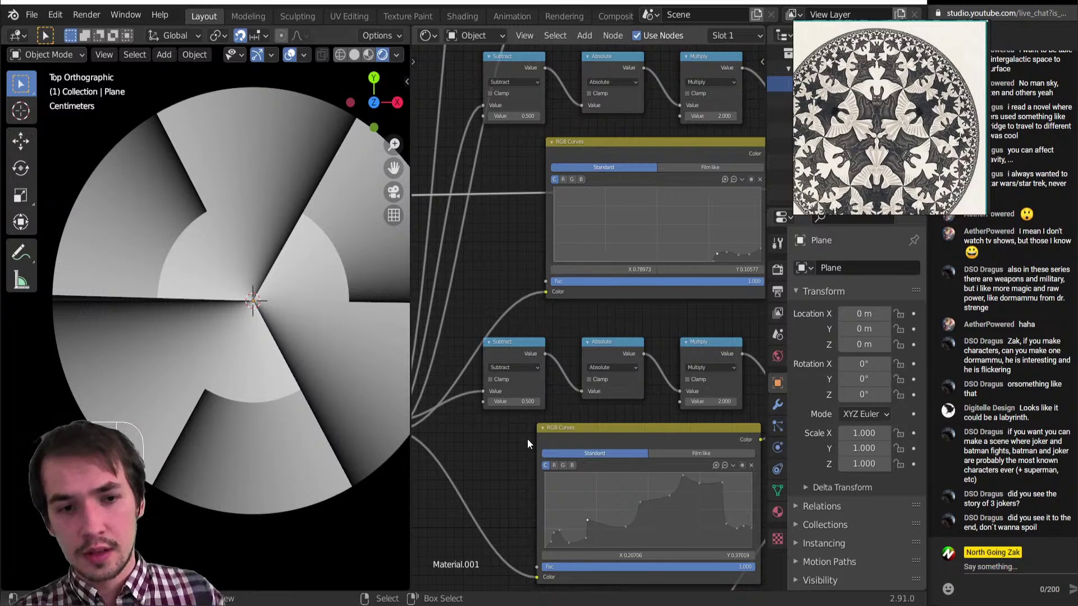
pyautogui.scroll(-3, 477, 438)
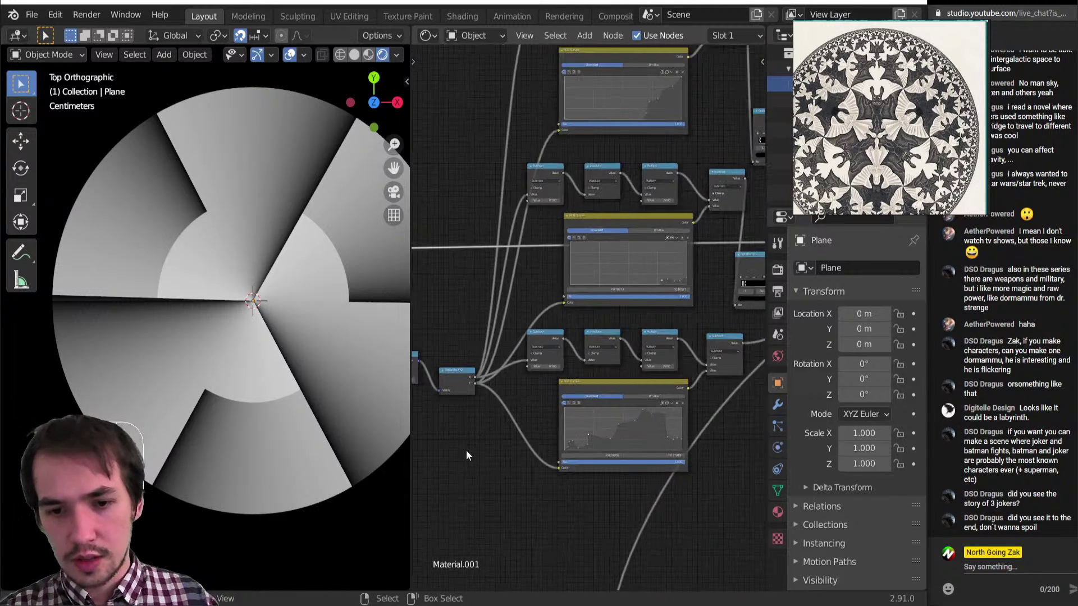
pyautogui.hotkey('shift', 'a')
pyautogui.moveTo(471, 447)
pyautogui.click(526, 328)
pyautogui.click(484, 443)
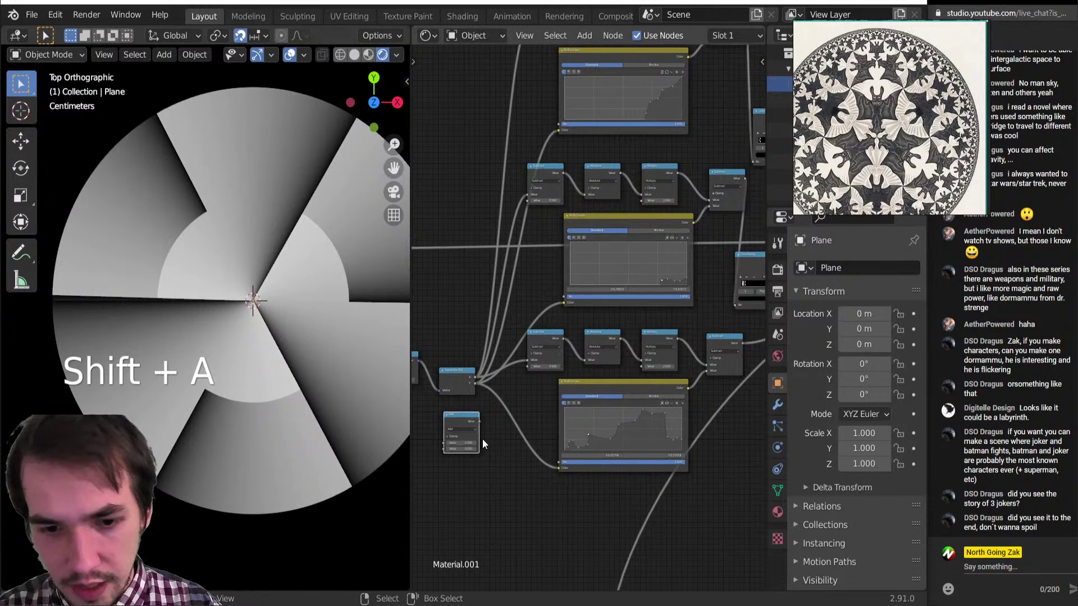
pyautogui.scroll(2, 485, 443)
pyautogui.click(522, 451)
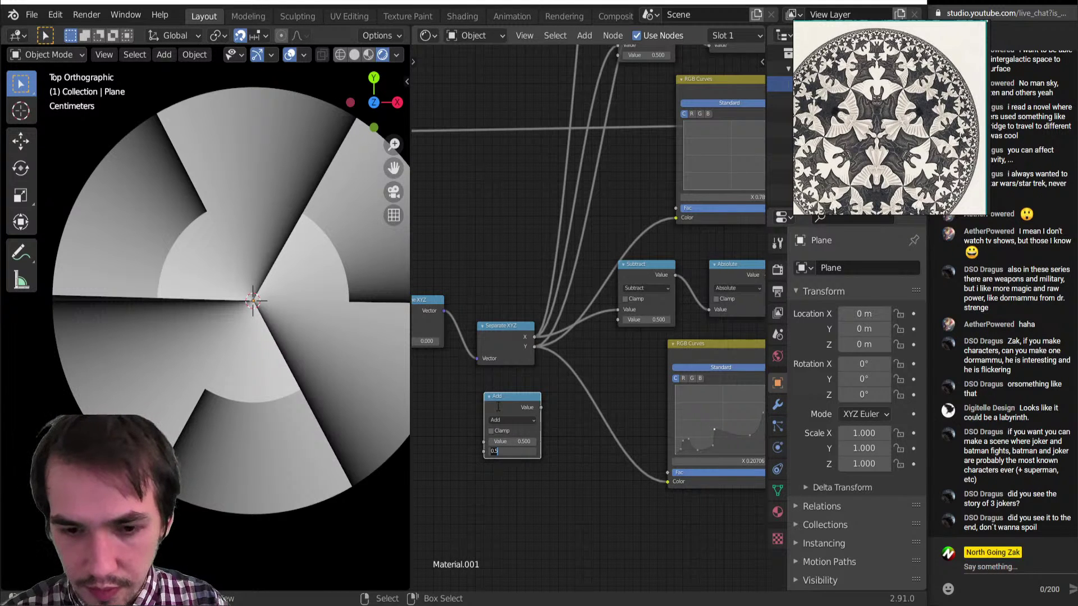
pyautogui.press('Return')
# Link the Multiply output feeding Modulo into the new Add node, and the Add output into the lower Subtract node's second value.
pyautogui.scroll(-5, 454, 411)
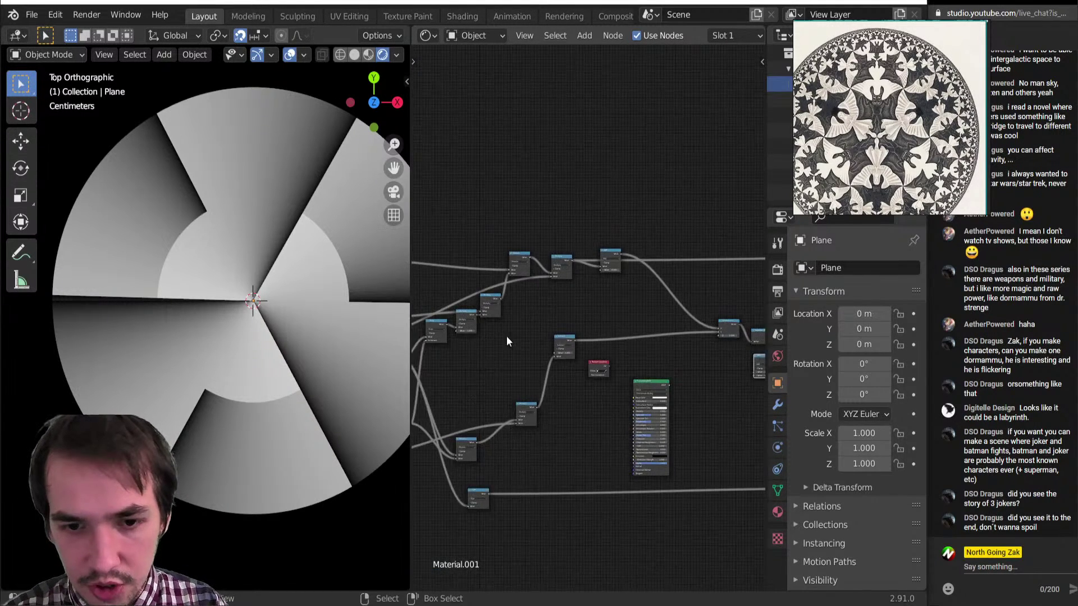
pyautogui.moveTo(506, 335); pyautogui.dragTo(476, 319, button='middle')
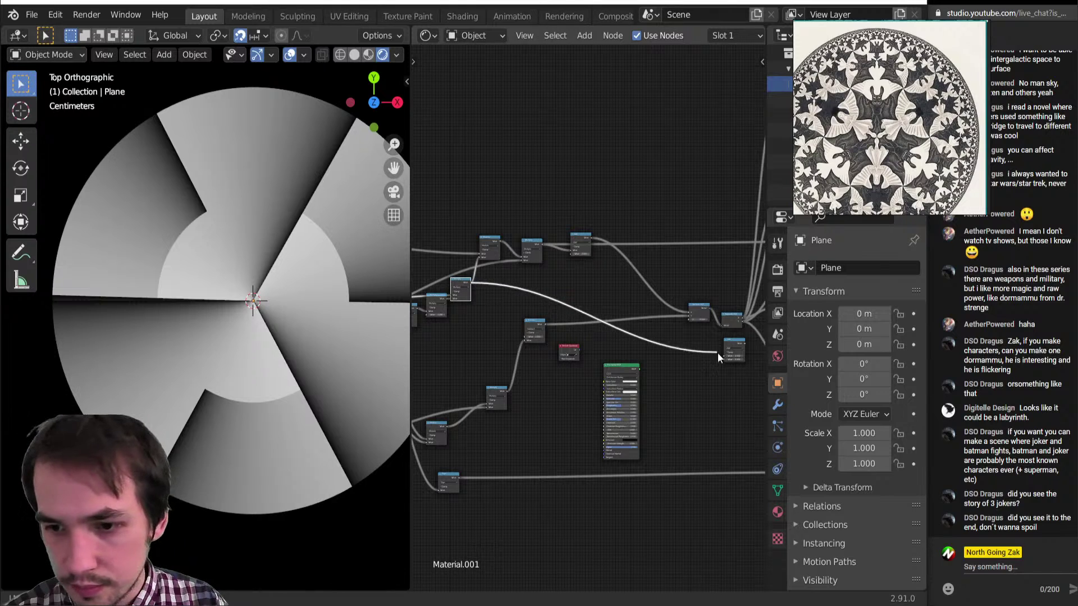
pyautogui.scroll(4, 590, 363)
pyautogui.scroll(1, 641, 435)
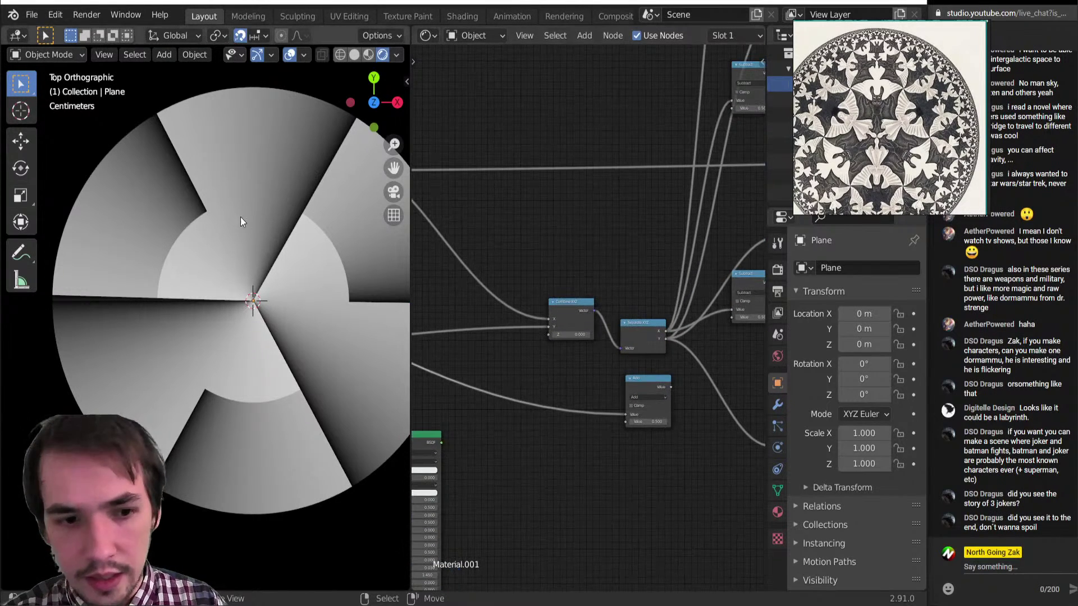
pyautogui.scroll(4, 537, 379)
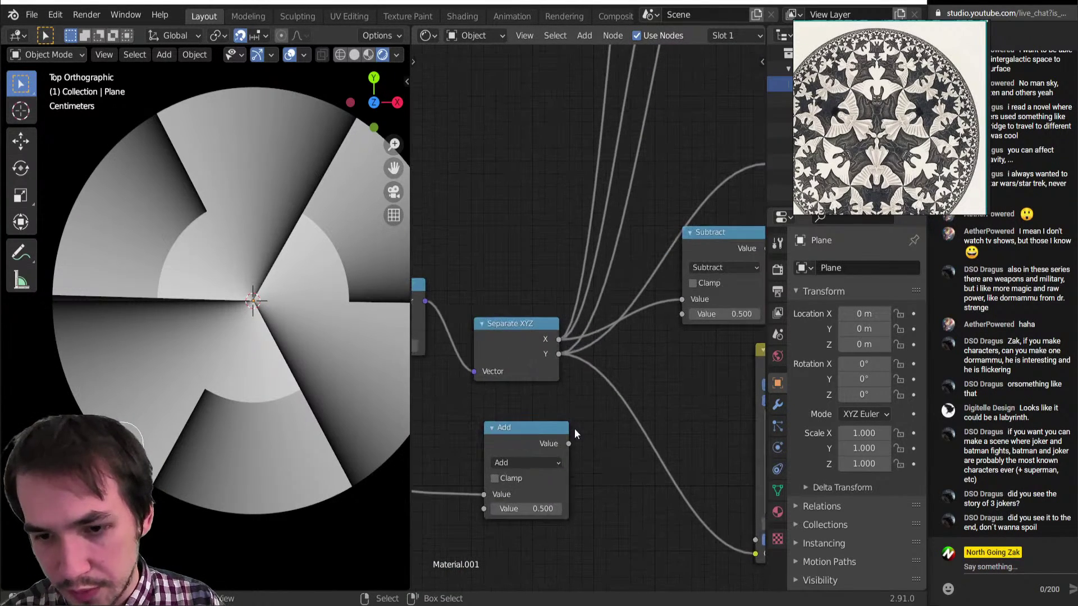
pyautogui.moveTo(571, 444); pyautogui.dragTo(685, 312)
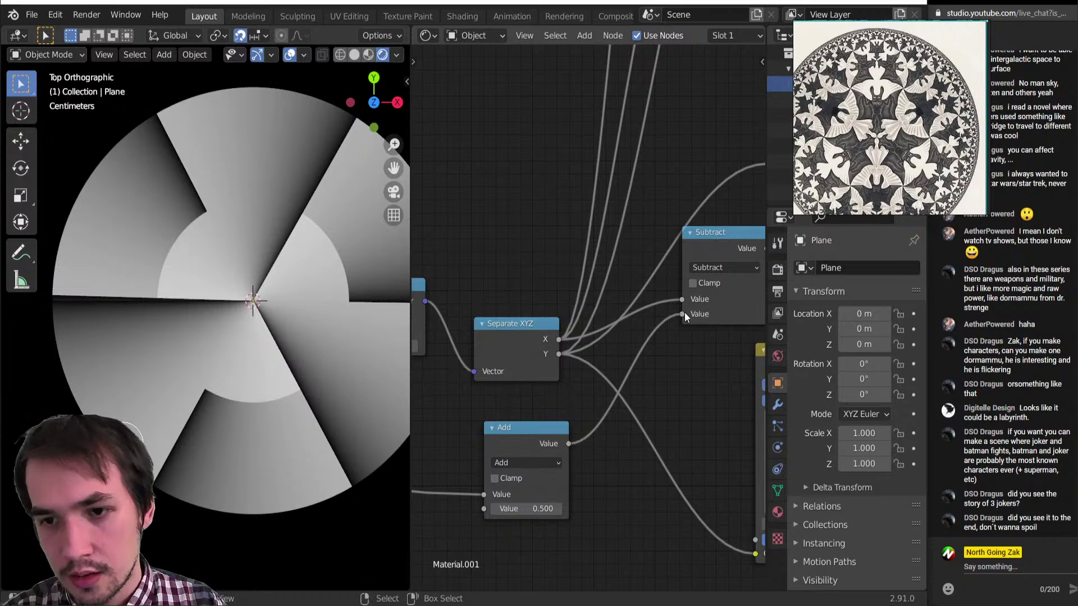
# Preview the final Mix node to check the pattern with the new Add node linked.
pyautogui.scroll(-3, 492, 353)
pyautogui.scroll(-5, 699, 353)
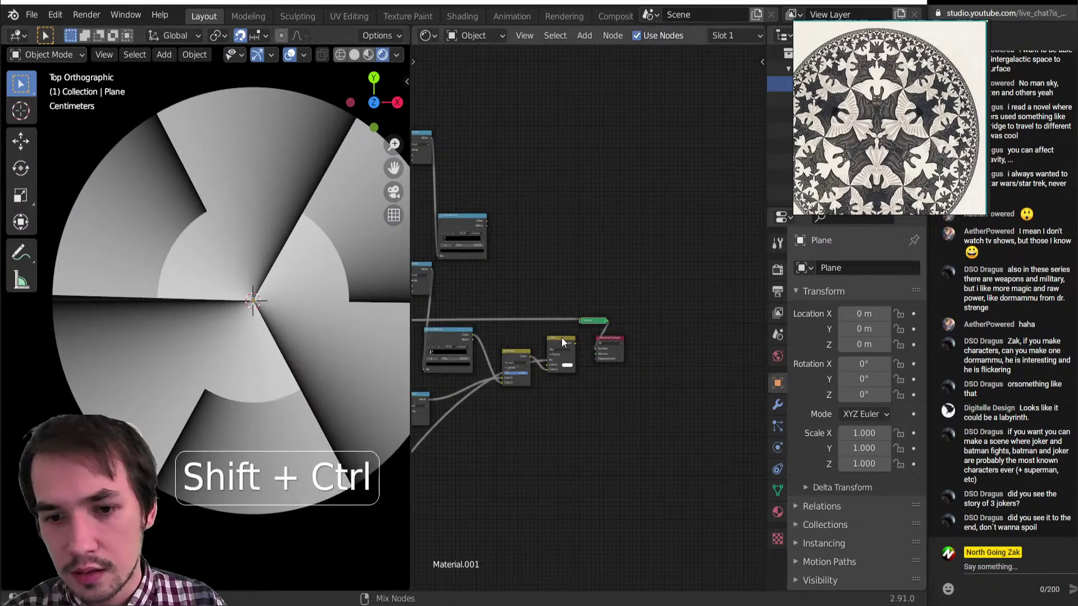
pyautogui.keyDown('ctrl'); pyautogui.keyDown('shift'); pyautogui.click(561, 339); pyautogui.keyUp('shift'); pyautogui.keyUp('ctrl')
pyautogui.scroll(-3, 190, 332)
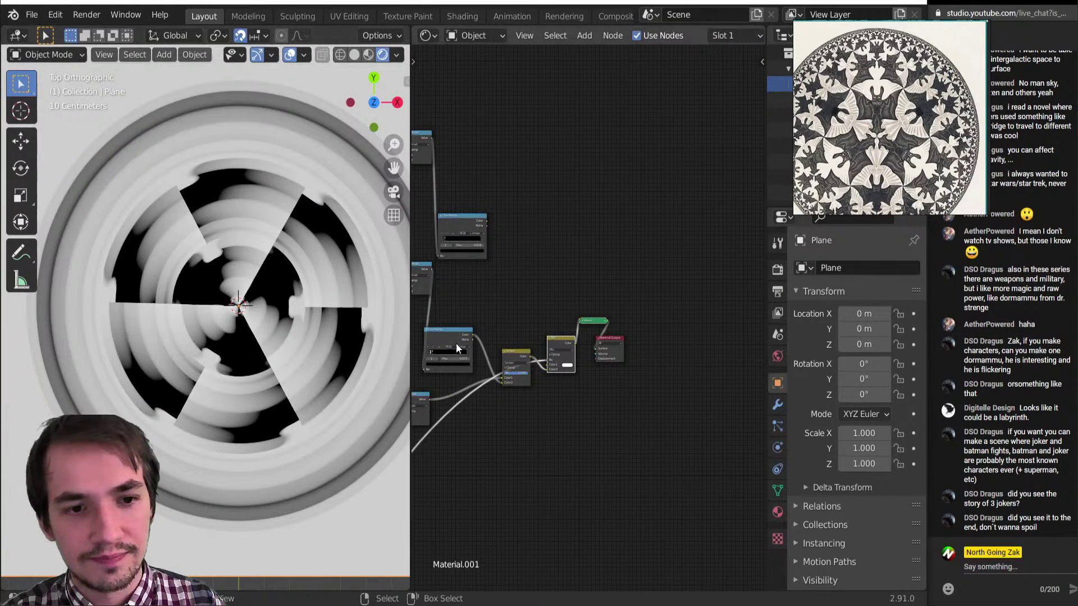
# Change the Add node beneath Separate XYZ to Multiply and set its value to 1.620.
pyautogui.moveTo(515, 333); pyautogui.dragTo(699, 284, button='middle')
pyautogui.scroll(6, 517, 405)
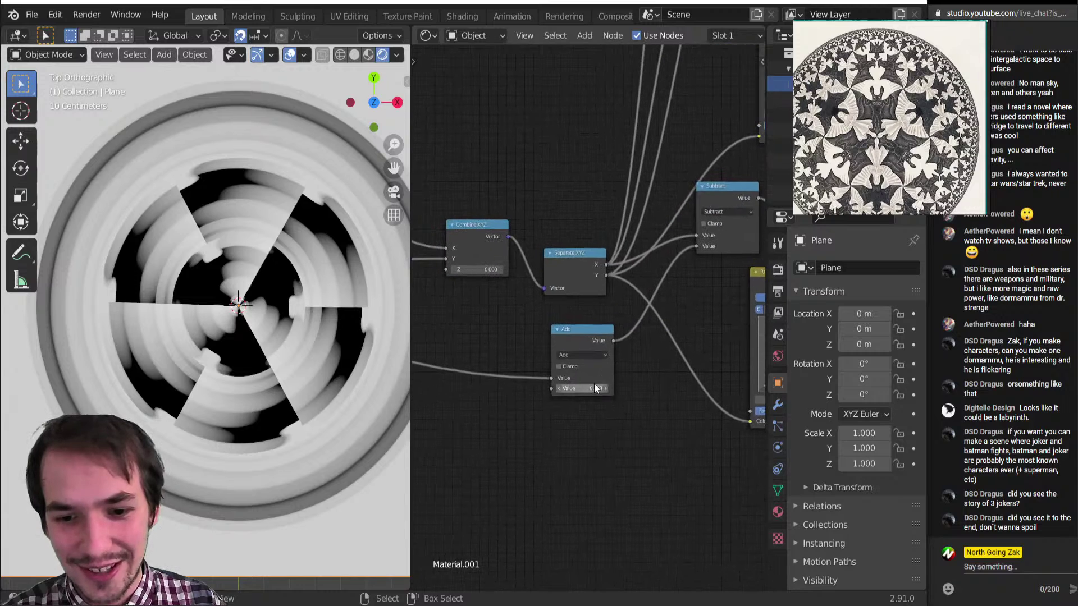
pyautogui.hotkey('ctrl', 'z')
pyautogui.click(589, 354)
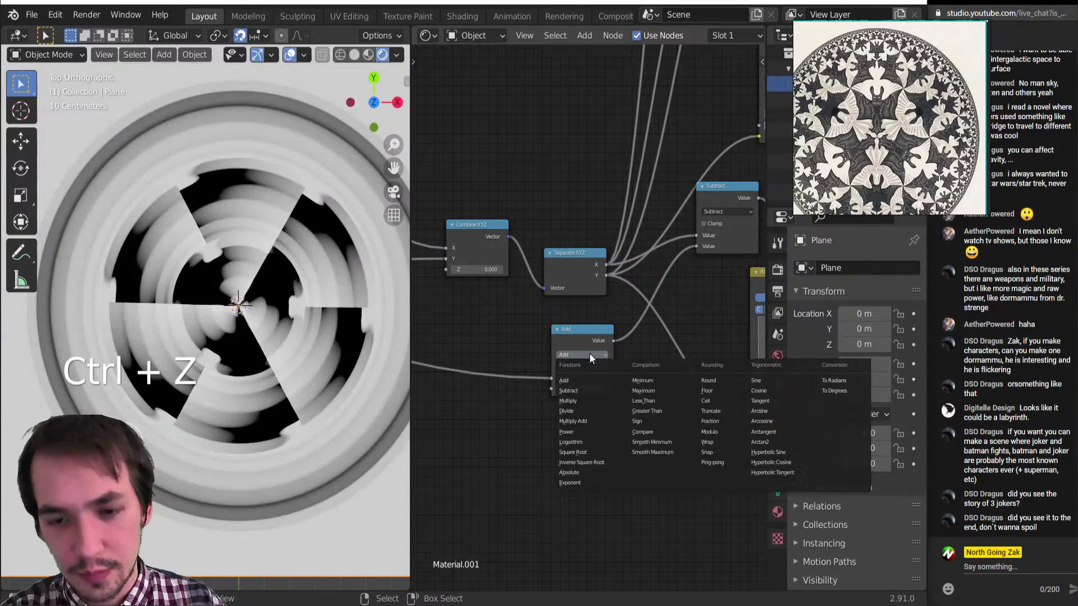
pyautogui.press('Return')
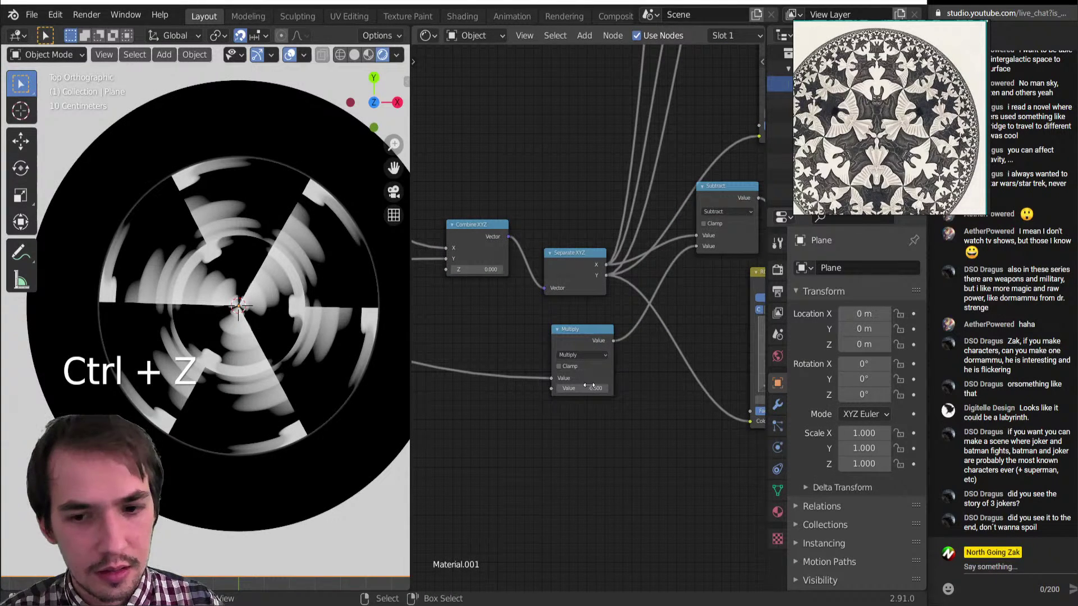
pyautogui.keyDown('shift'); pyautogui.moveTo(589, 389); pyautogui.dragTo(654, 388); pyautogui.keyUp('shift')
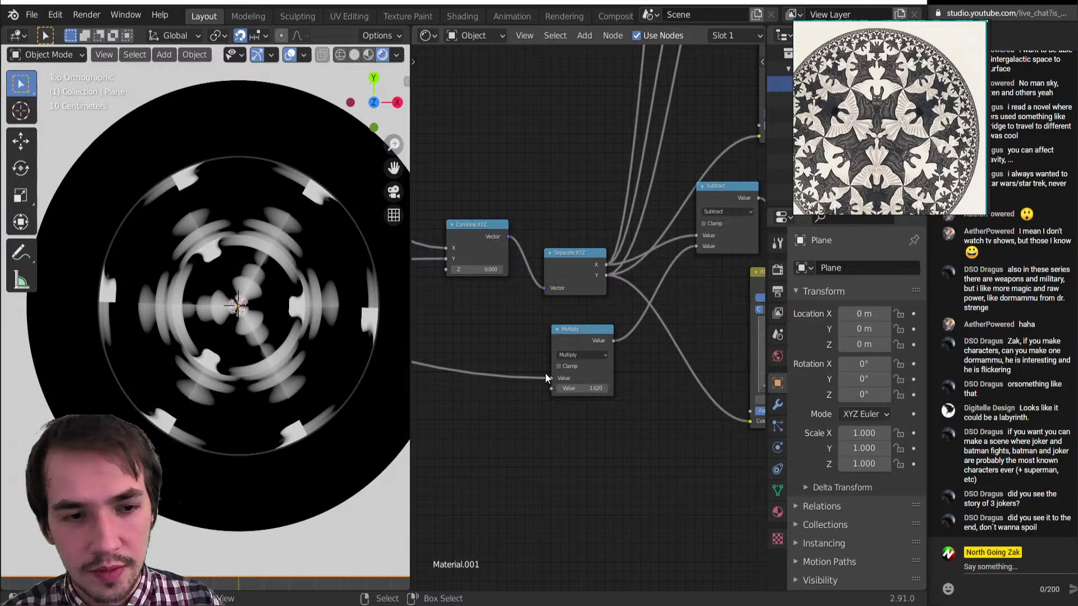
# Try a different value on the Multiply node following Snap, and undo the change.
pyautogui.scroll(-7, 639, 402)
pyautogui.moveTo(638, 402); pyautogui.dragTo(683, 417, button='middle')
pyautogui.moveTo(528, 397); pyautogui.dragTo(527, 345, button='middle')
pyautogui.scroll(5, 601, 334)
pyautogui.scroll(1, 617, 347)
pyautogui.moveTo(639, 284); pyautogui.dragTo(570, 365, button='middle')
pyautogui.scroll(8, 629, 314)
pyautogui.keyDown('shift'); pyautogui.moveTo(596, 356); pyautogui.dragTo(604, 352); pyautogui.keyUp('shift')
pyautogui.hotkey('ctrl', 'z')
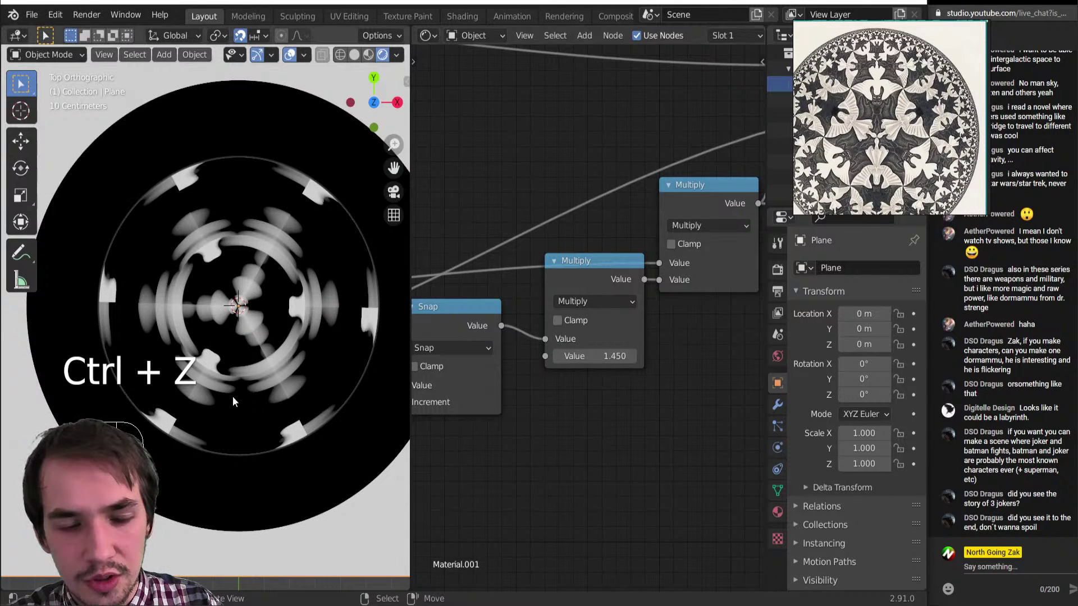
pyautogui.scroll(-2, 520, 338)
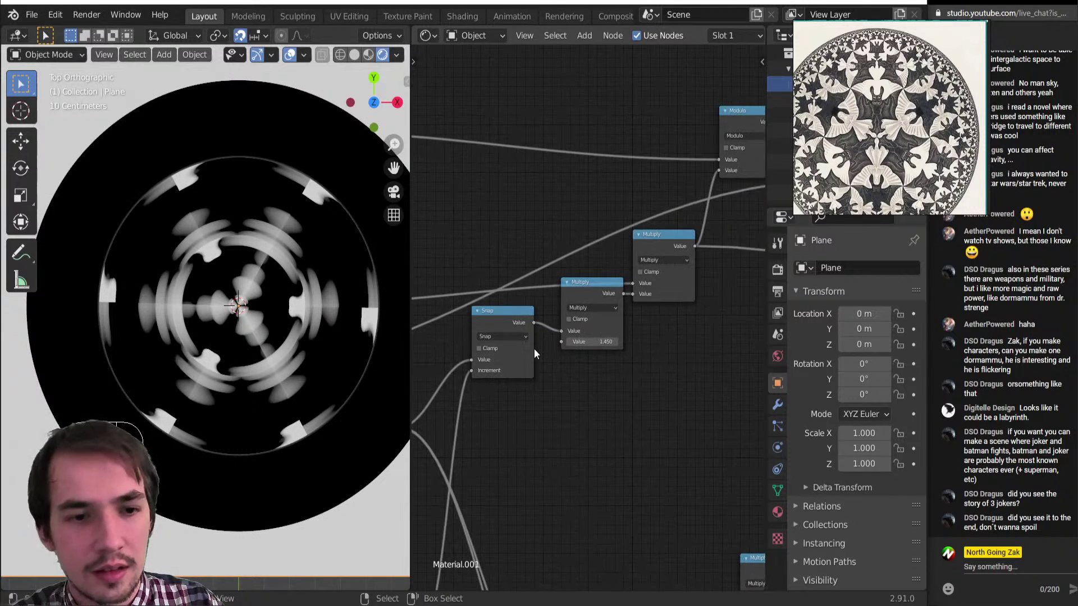
# Try to set the second value of the Multiply node following Snap to PI/2.
pyautogui.scroll(5, 571, 385)
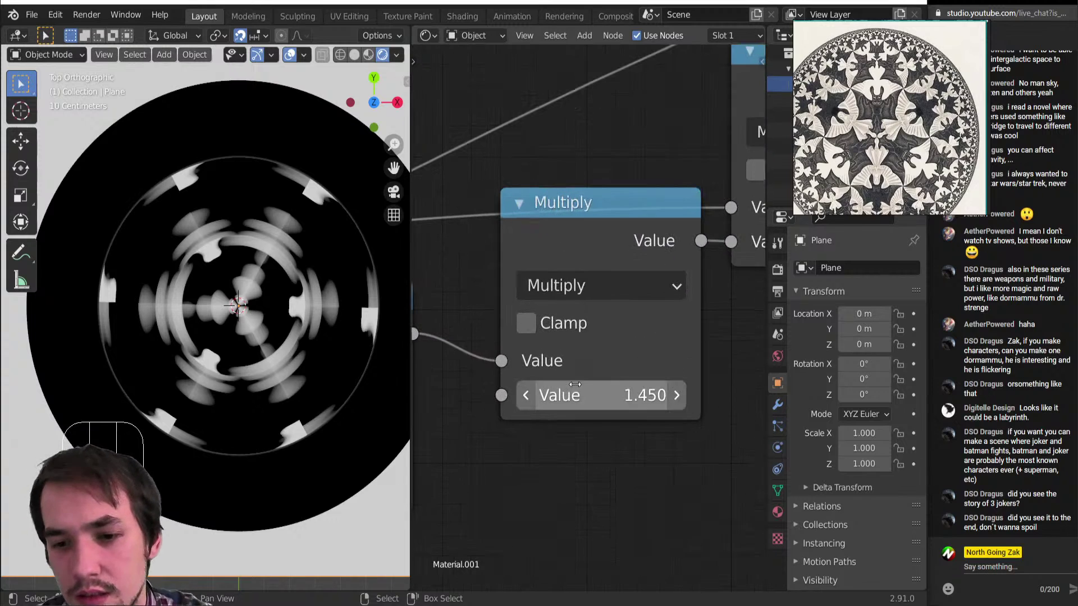
pyautogui.click(609, 401)
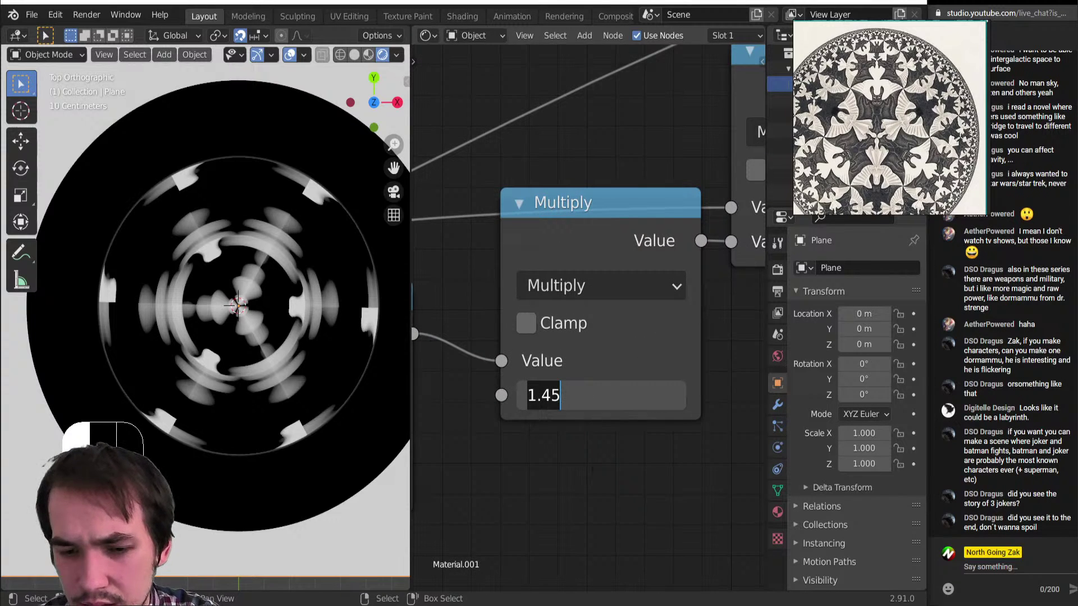
pyautogui.press('Return')
pyautogui.click(630, 396)
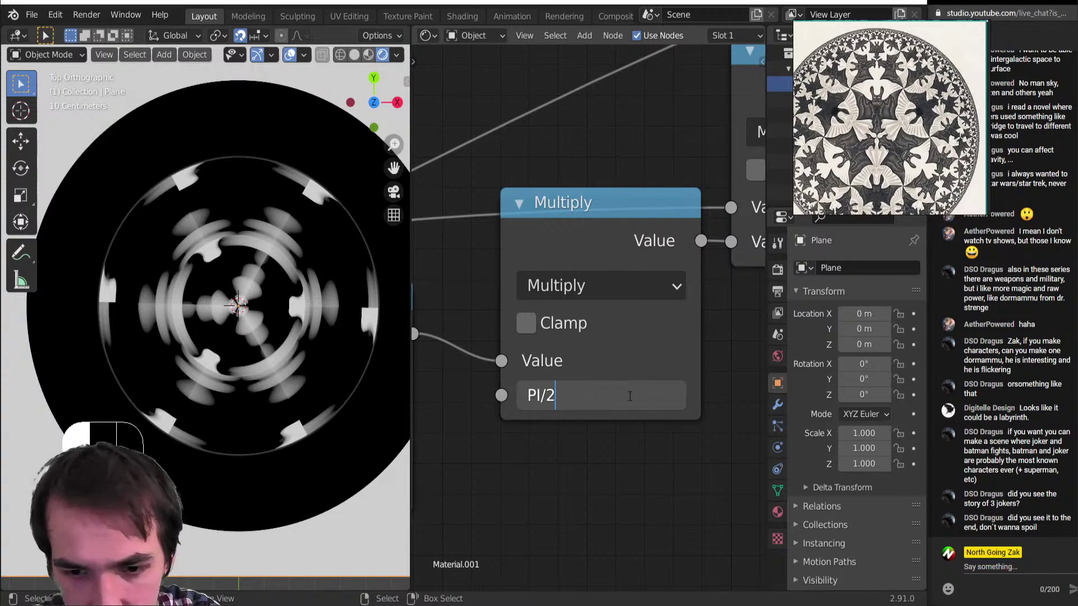
pyautogui.write('PI/2')
pyautogui.press('Return')
pyautogui.press('Tab')
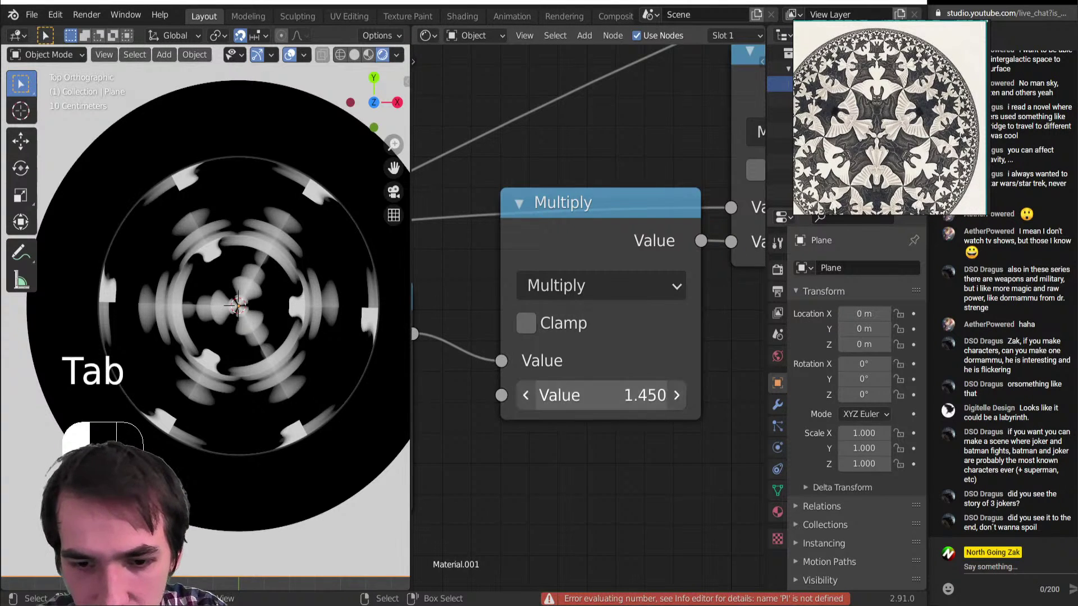
pyautogui.click(612, 396)
pyautogui.write('PI/')
pyautogui.press('Escape')
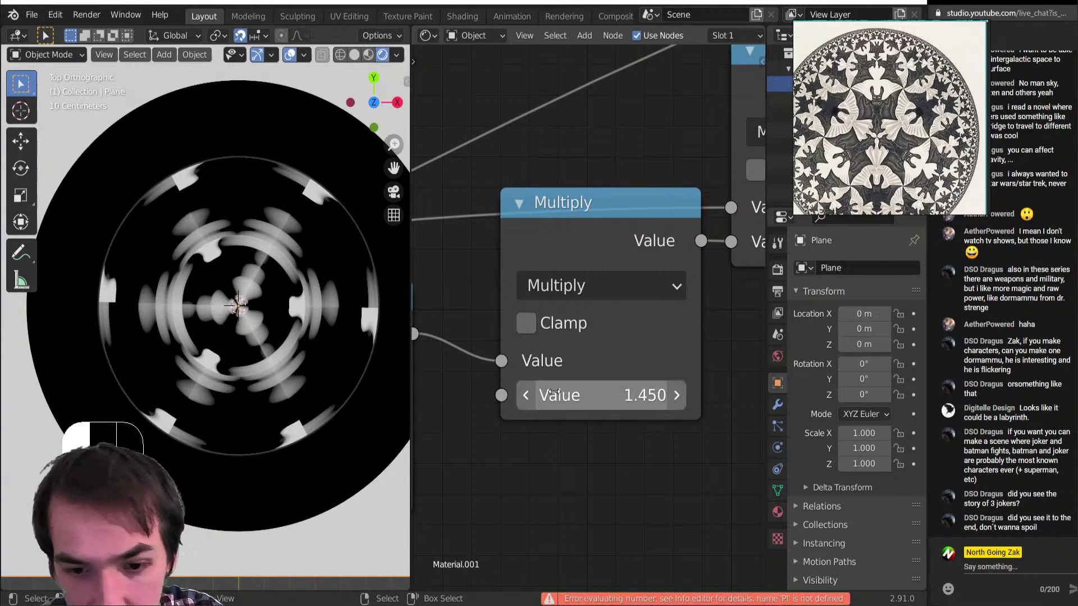
pyautogui.click(588, 393)
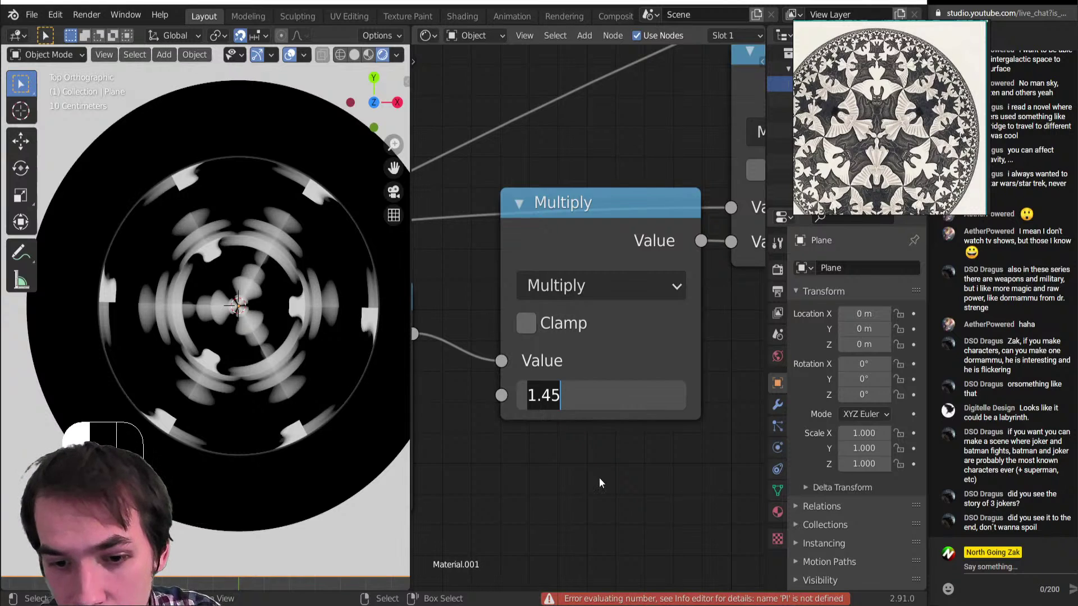
pyautogui.press('Escape')
pyautogui.scroll(-4, 606, 434)
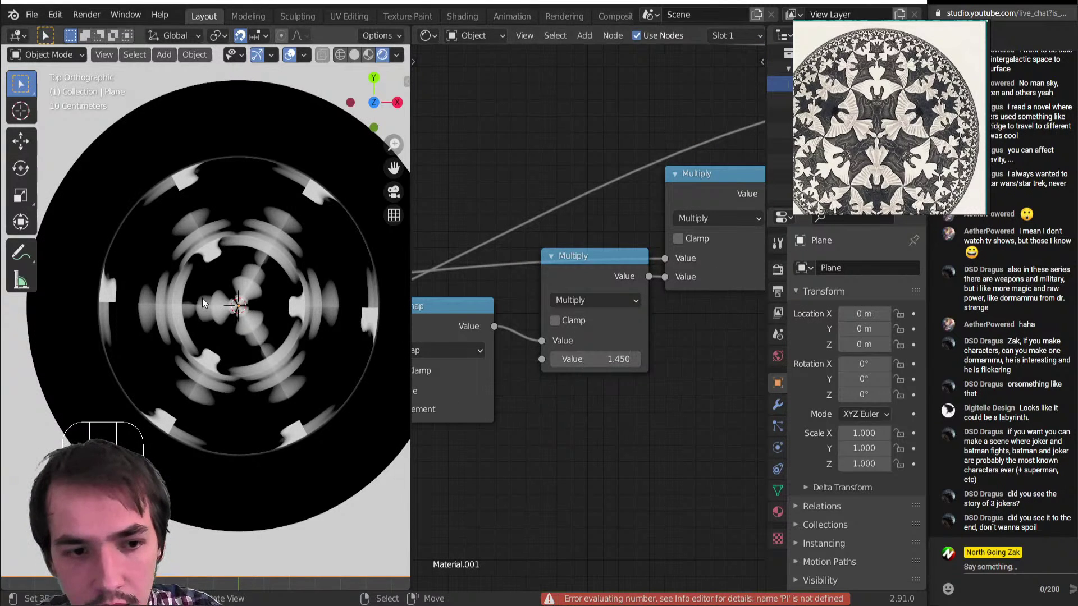
pyautogui.scroll(-1, 588, 402)
pyautogui.hotkey('shift', 'a')
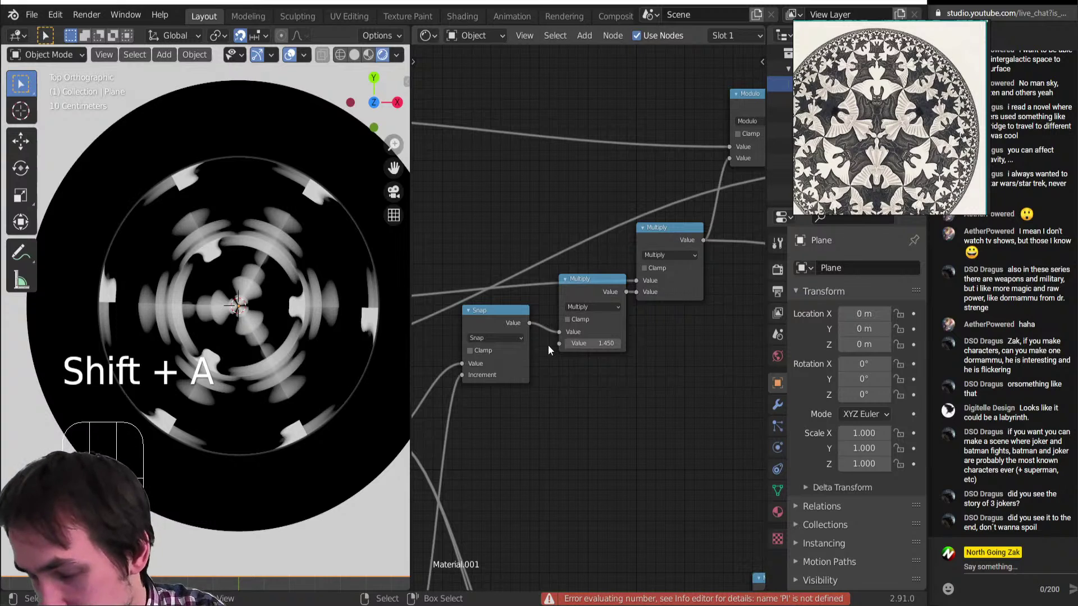
pyautogui.moveTo(501, 437)
pyautogui.keyDown('ctrl'); pyautogui.mouseDown(button='right')
pyautogui.moveTo(678, 445)
pyautogui.moveTo(645, 436)
pyautogui.mouseUp(button='right'); pyautogui.keyUp('ctrl')
pyautogui.moveTo(645, 437); pyautogui.dragTo(625, 565)
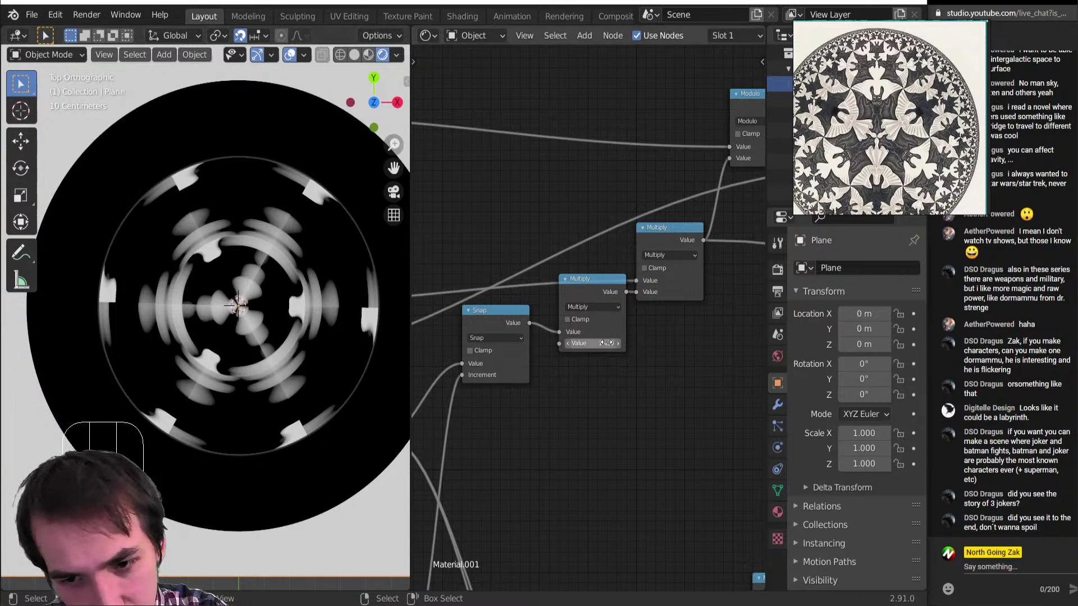
pyautogui.scroll(-1, 227, 298)
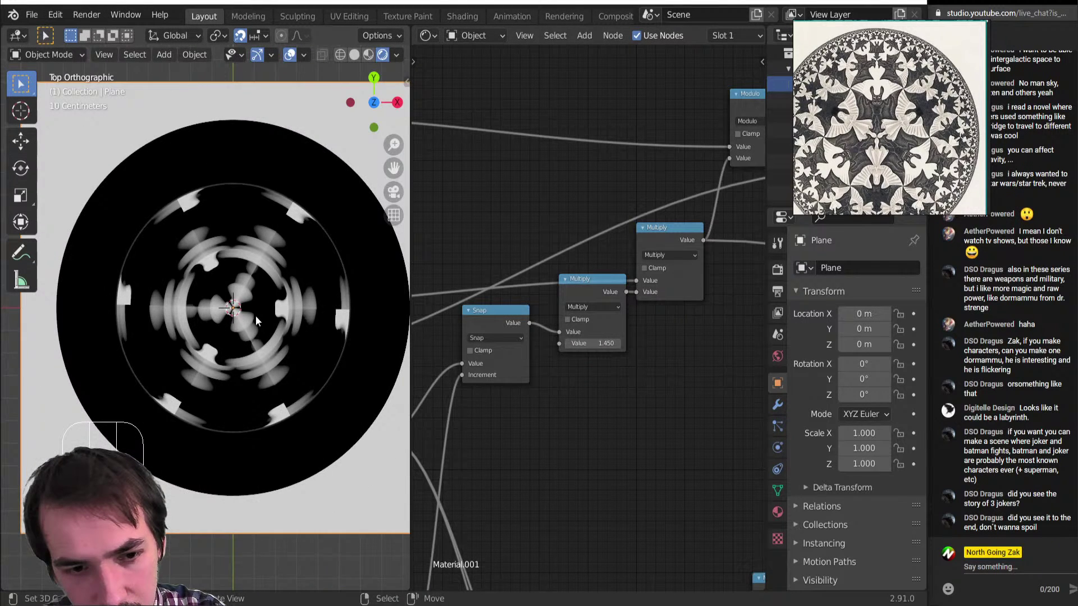
pyautogui.scroll(-2, 256, 318)
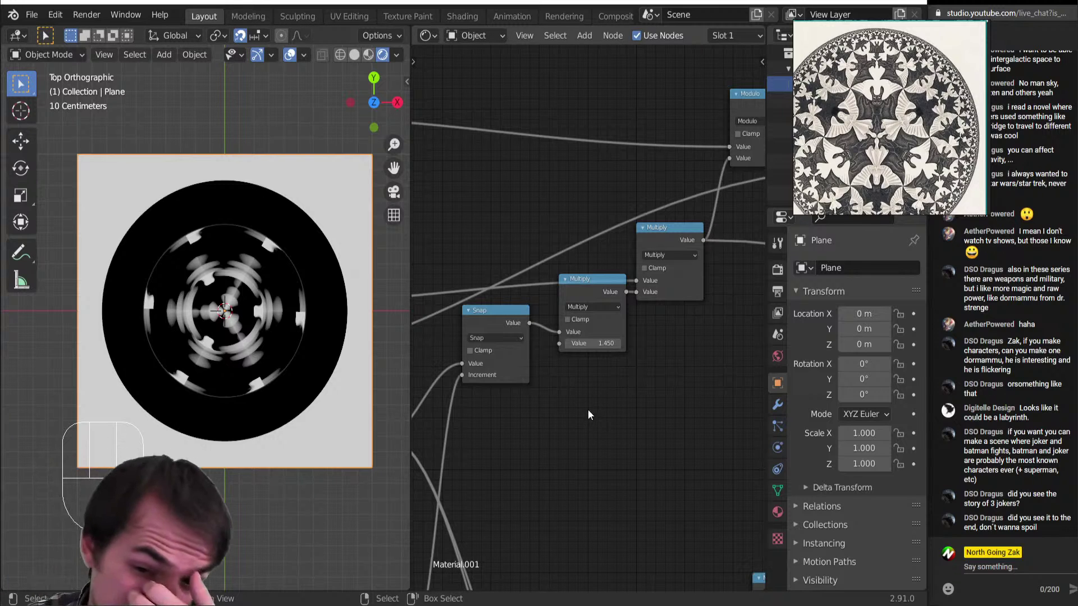
pyautogui.scroll(2, 588, 359)
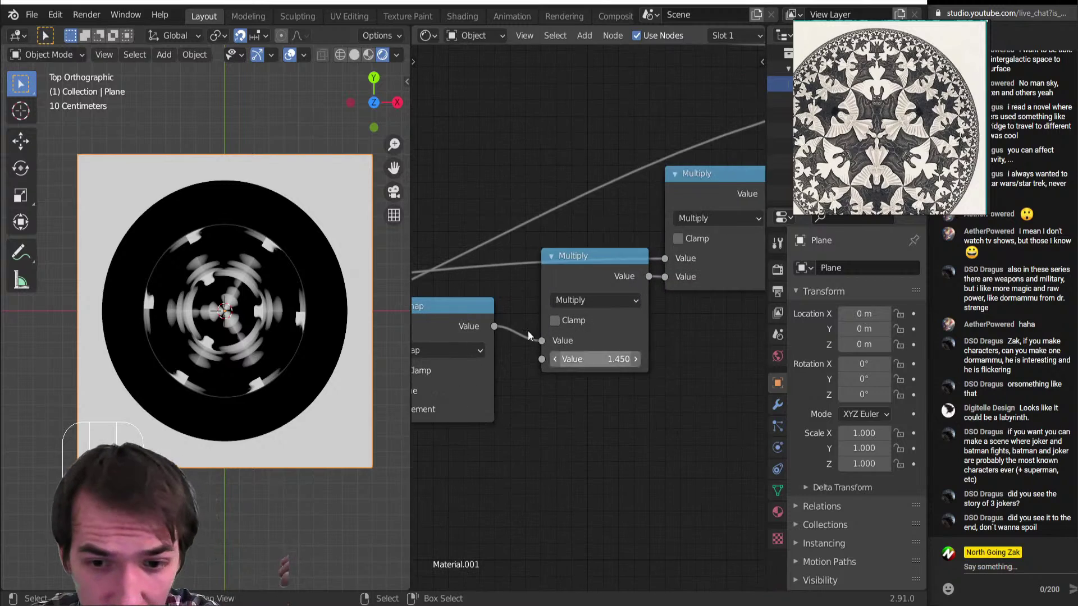
pyautogui.scroll(-5, 588, 379)
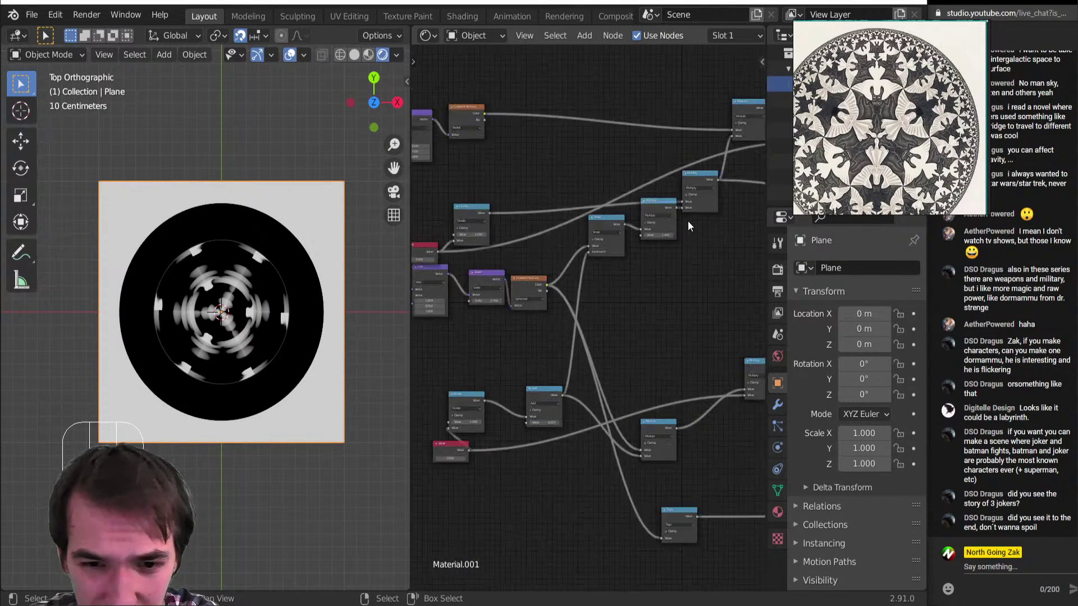
pyautogui.moveTo(689, 221); pyautogui.dragTo(616, 301, button='middle')
pyautogui.scroll(2, 681, 328)
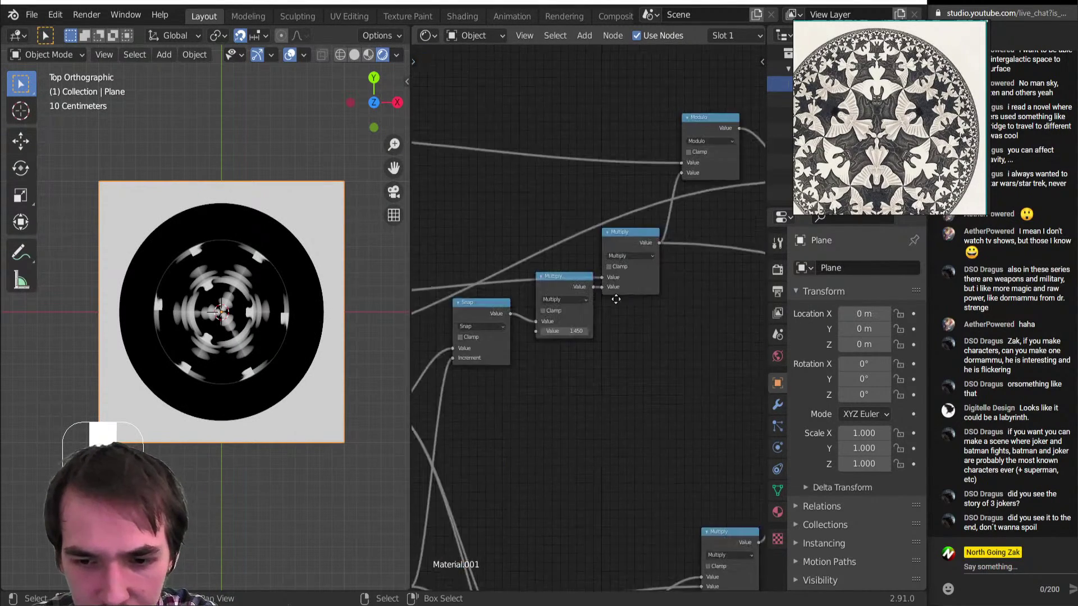
# Set the second value of the Multiply node between Snap and the next Multiply to pi/2.
pyautogui.click(562, 331)
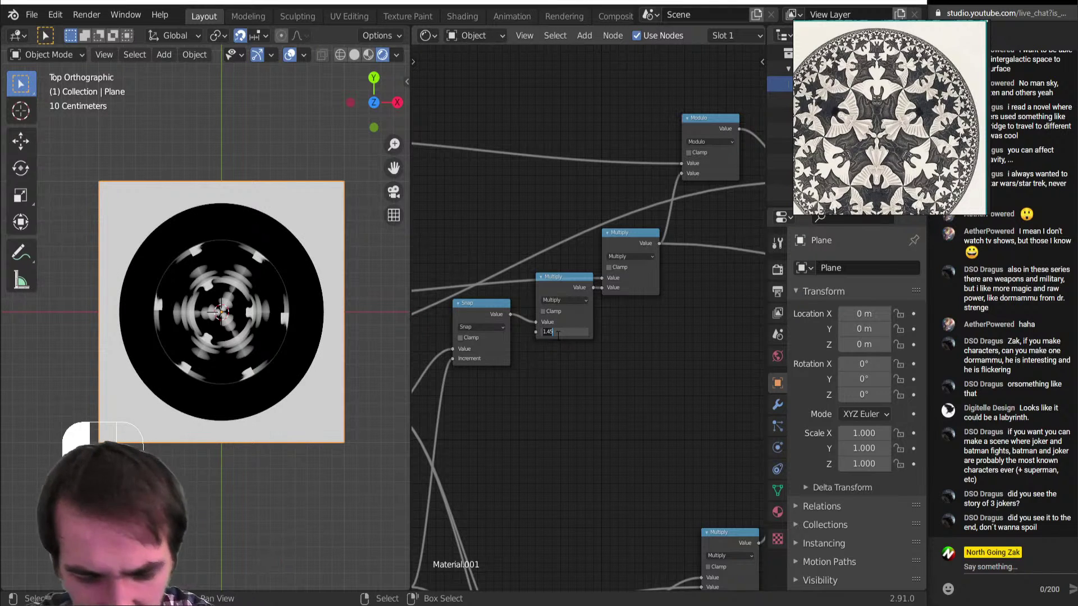
pyautogui.write('PI/2')
pyautogui.press('Return')
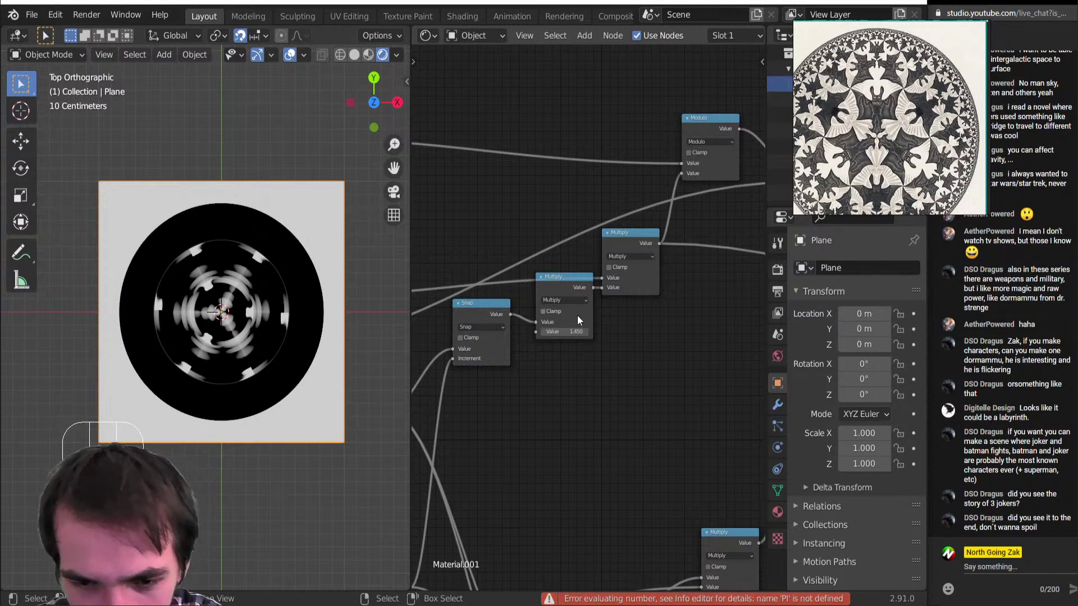
pyautogui.press('Tab')
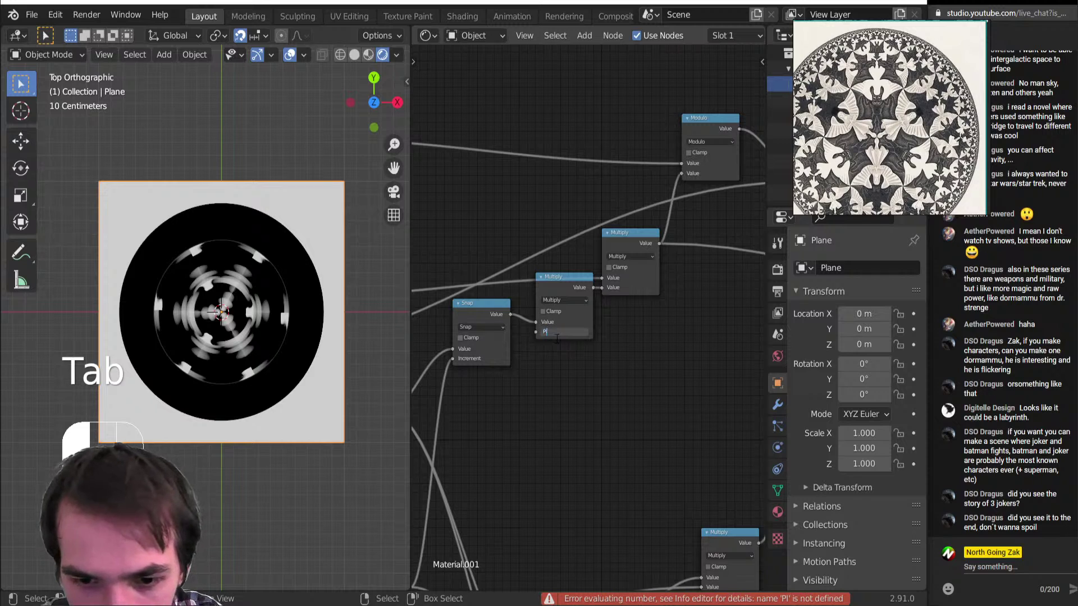
pyautogui.press('BackSpace')
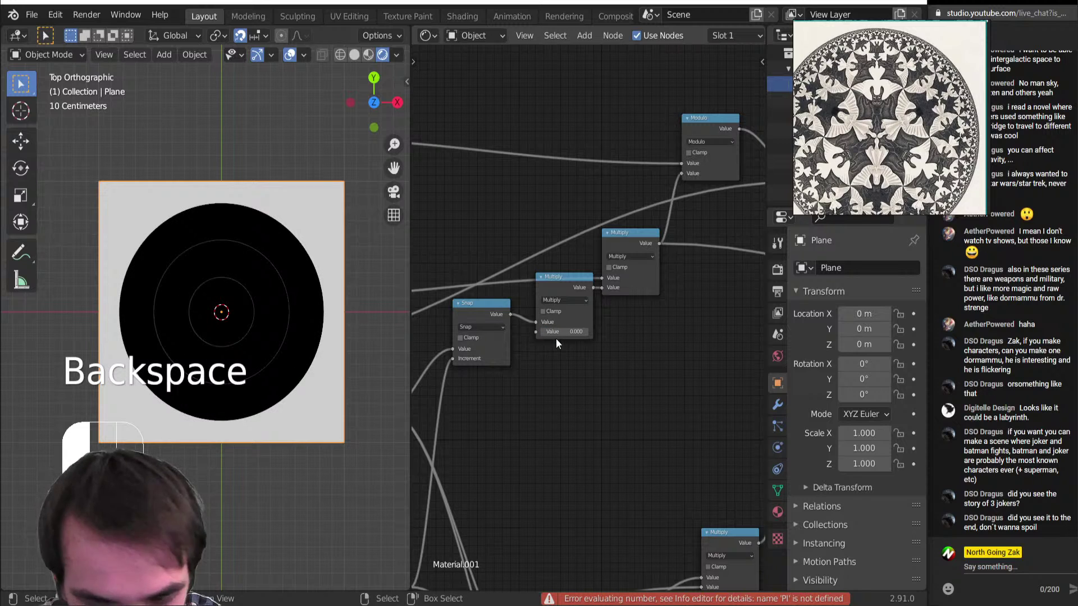
pyautogui.click(570, 332)
pyautogui.write('p')
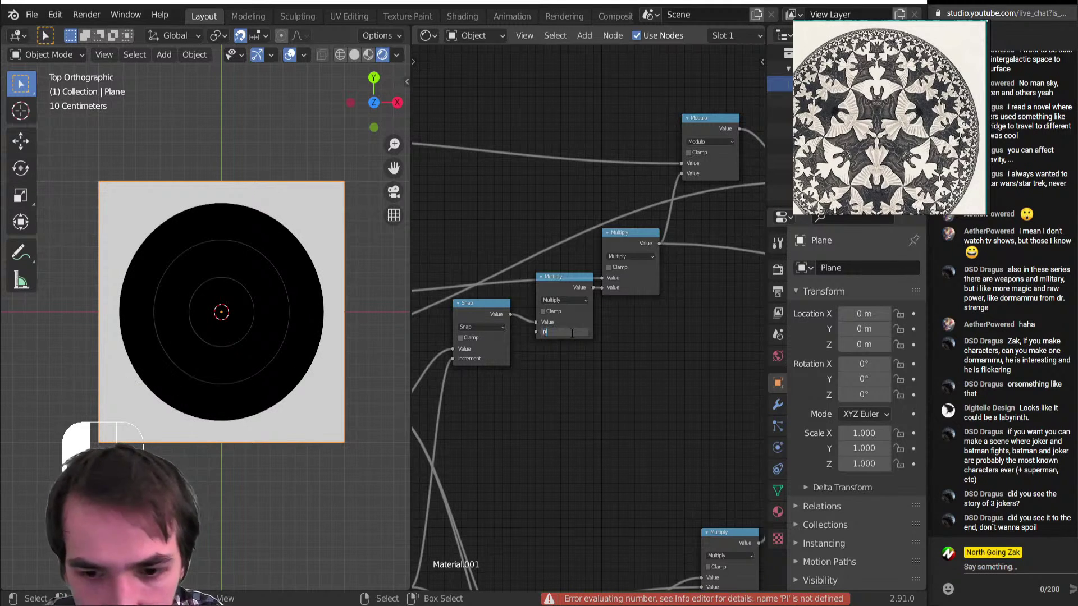
pyautogui.write('i/2')
pyautogui.press('Return')
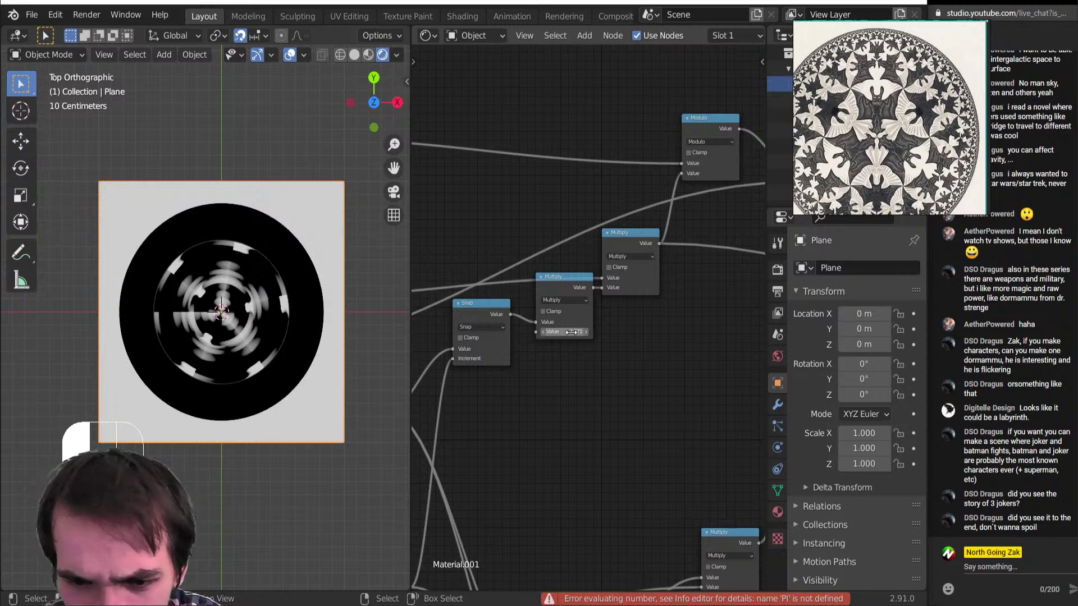
pyautogui.scroll(2, 583, 343)
pyautogui.scroll(5, 291, 360)
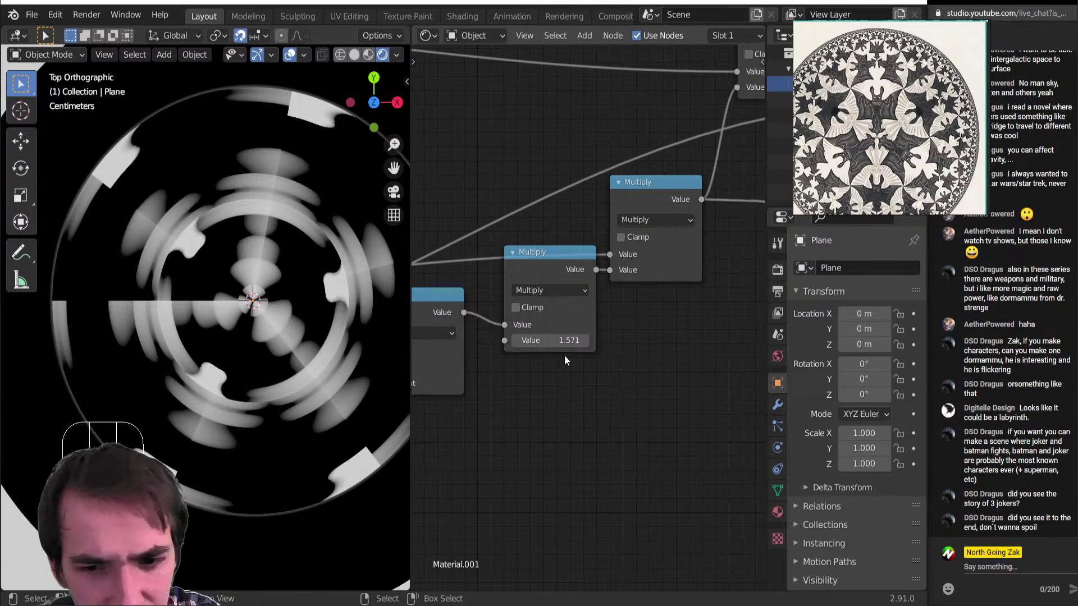
# Try a higher second value on the Multiply node following Snap, and set it to 1.45.
pyautogui.moveTo(566, 342)
pyautogui.mouseDown()
pyautogui.moveTo(553, 341)
pyautogui.moveTo(582, 341)
pyautogui.moveTo(566, 341)
pyautogui.mouseUp()
pyautogui.click(564, 344)
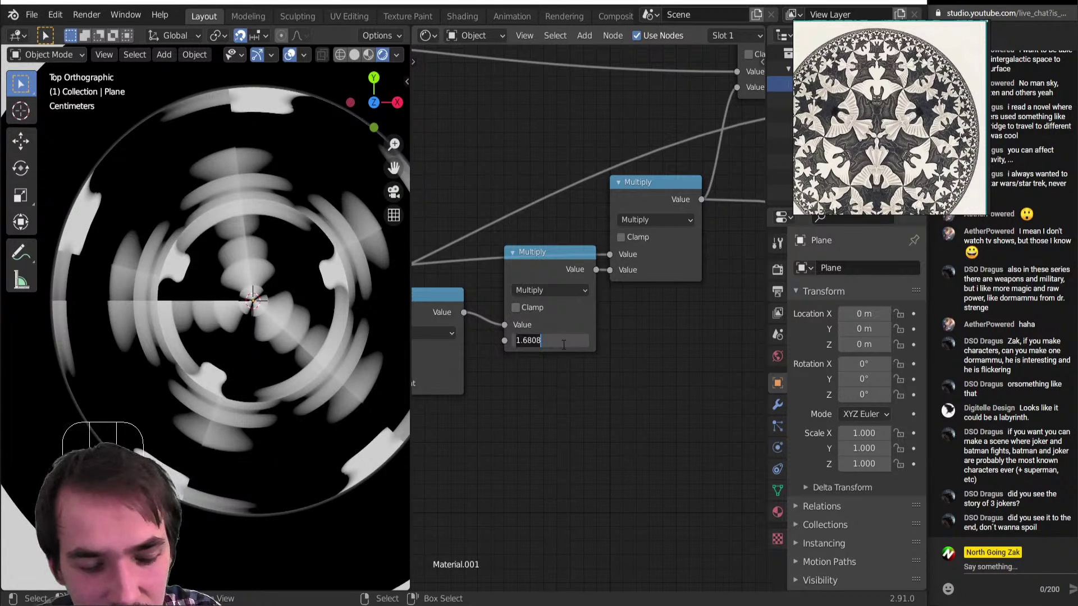
pyautogui.write('1.45')
pyautogui.press('Return')
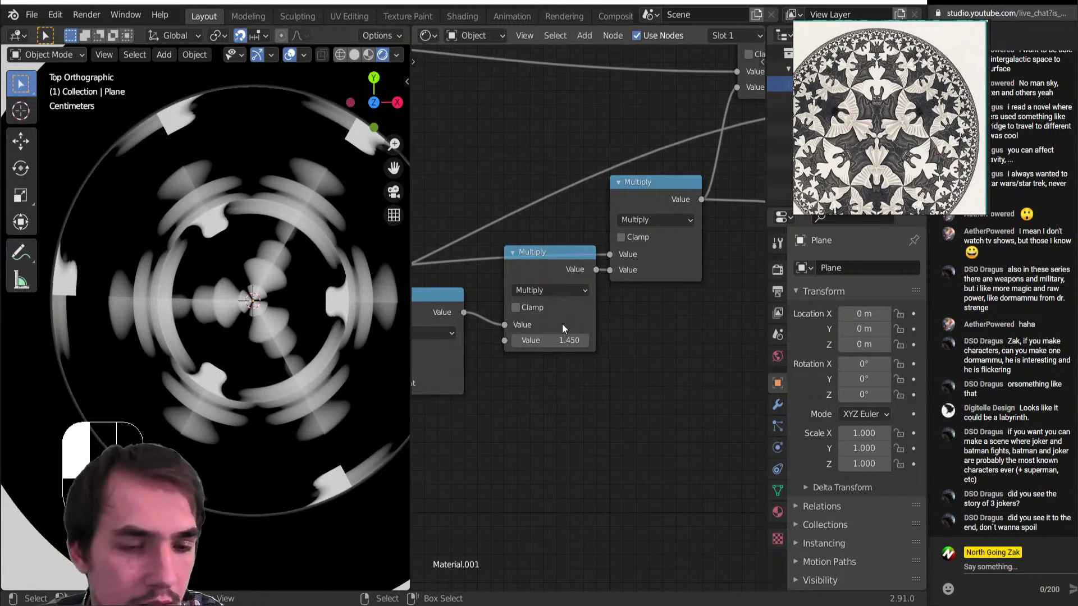
# Add a shared reroute point to the links leaving the spherical Gradient Texture's Color output.
pyautogui.scroll(-2, 556, 323)
pyautogui.scroll(-4, 375, 257)
pyautogui.moveTo(636, 321); pyautogui.dragTo(690, 14, button='middle')
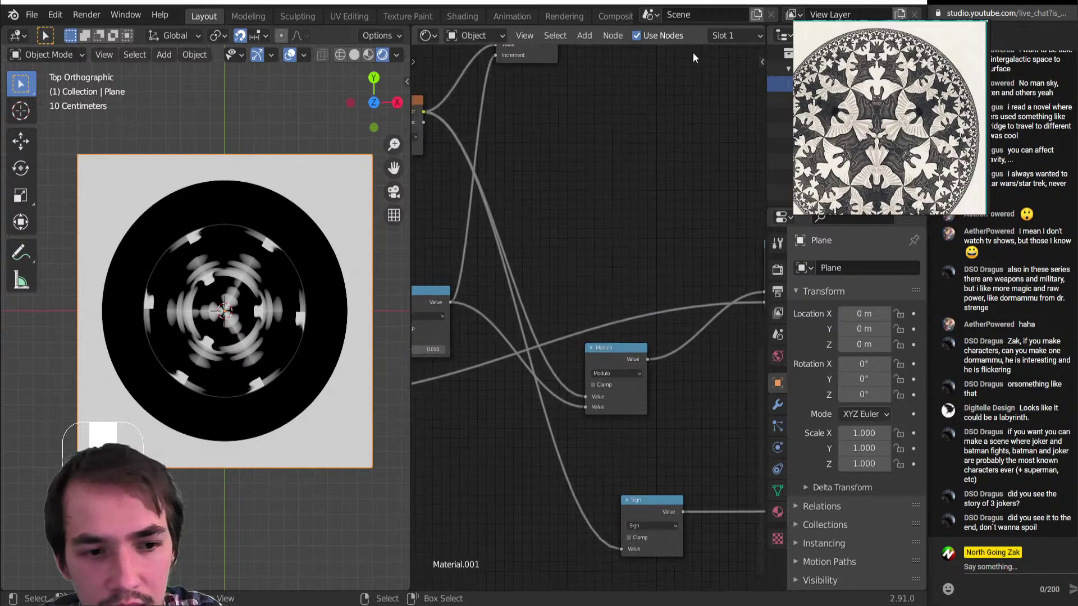
pyautogui.scroll(-6, 594, 321)
pyautogui.moveTo(598, 321)
pyautogui.mouseDown(button='middle')
pyautogui.moveTo(678, 273)
pyautogui.moveTo(670, 331)
pyautogui.mouseUp(button='middle')
pyautogui.moveTo(632, 270); pyautogui.dragTo(605, 310, button='middle')
pyautogui.keyDown('shift'); pyautogui.moveTo(550, 207); pyautogui.dragTo(552, 287, button='right'); pyautogui.keyUp('shift')
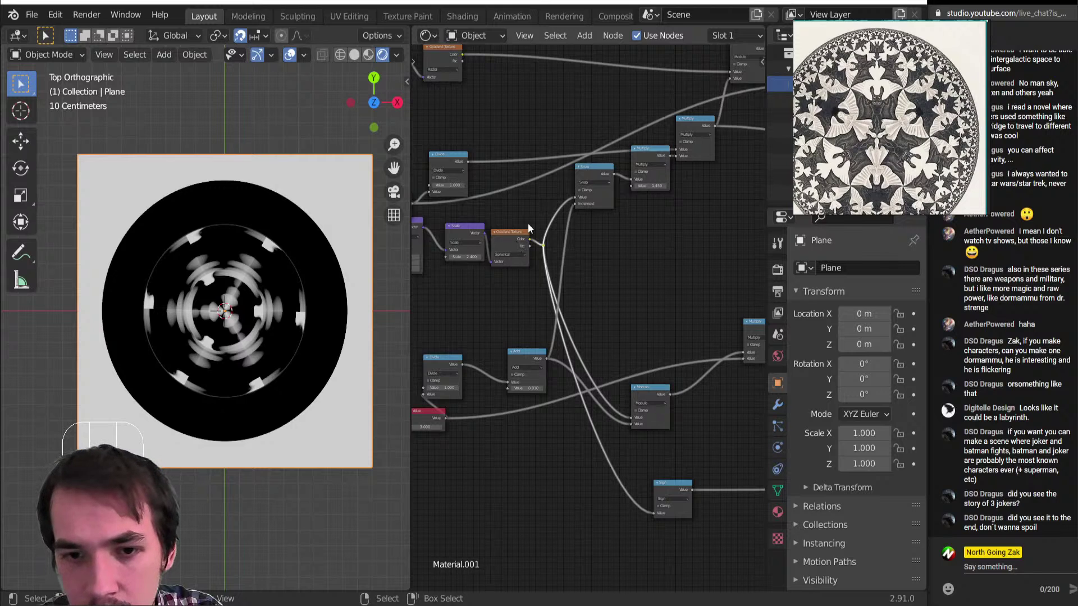
# Move the reroute, Snap and the nodes following it away from the spherical Gradient Texture to make room in the network.
pyautogui.scroll(-10, 530, 213)
pyautogui.moveTo(574, 208); pyautogui.dragTo(571, 201, button='middle')
pyautogui.moveTo(564, 173); pyautogui.dragTo(620, 295)
pyautogui.keyDown('shift'); pyautogui.moveTo(589, 150); pyautogui.dragTo(728, 234); pyautogui.keyUp('shift')
pyautogui.press('g')
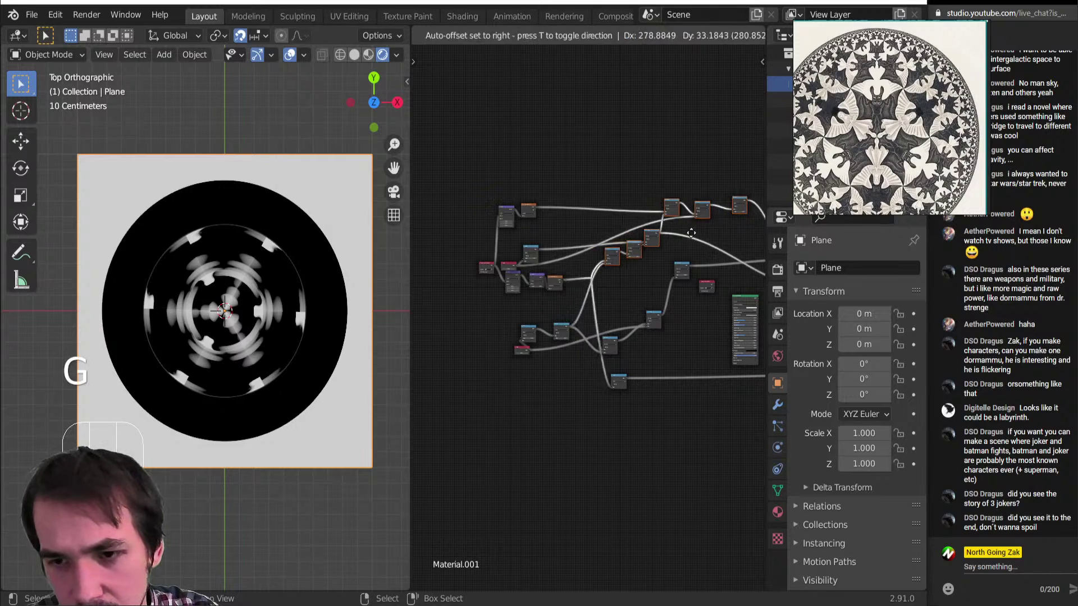
pyautogui.click(591, 292)
# Try an RGB Curves node with a raised curve between the spherical Gradient Texture and the reroute, and remove it.
pyautogui.scroll(4, 591, 292)
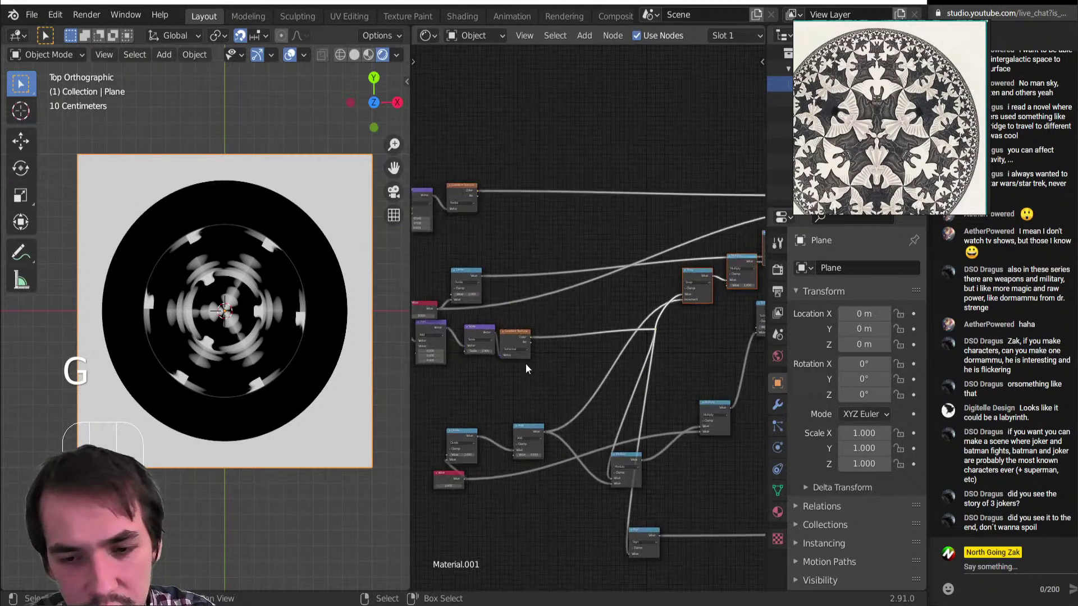
pyautogui.scroll(6, 528, 363)
pyautogui.click(547, 356)
pyautogui.hotkey('shift', 'a')
pyautogui.click(584, 359)
pyautogui.click(534, 326)
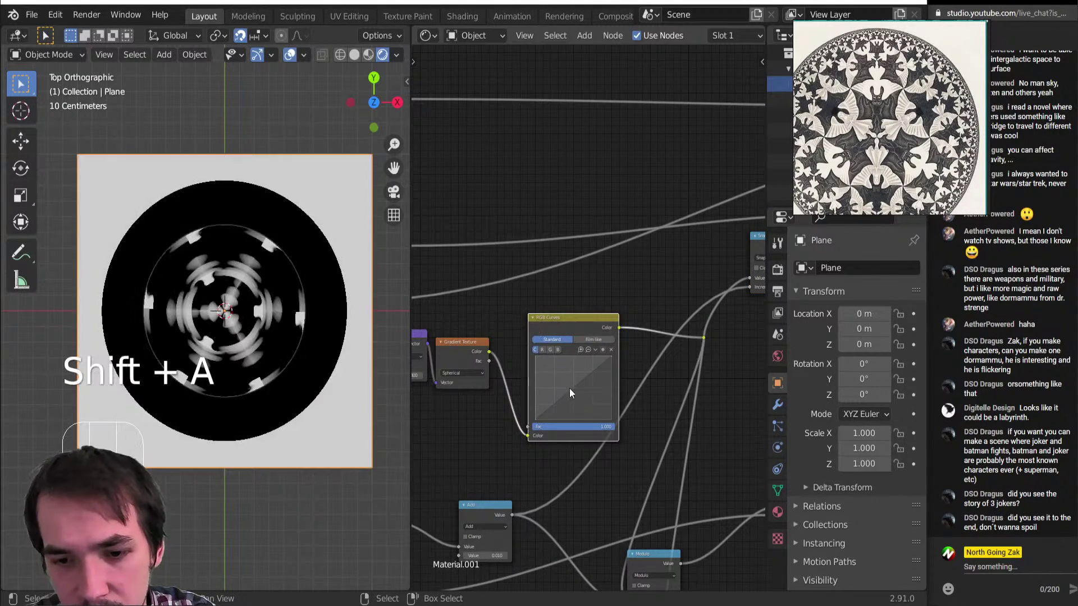
pyautogui.moveTo(569, 388)
pyautogui.mouseDown()
pyautogui.moveTo(557, 376)
pyautogui.moveTo(559, 413)
pyautogui.moveTo(551, 384)
pyautogui.mouseUp()
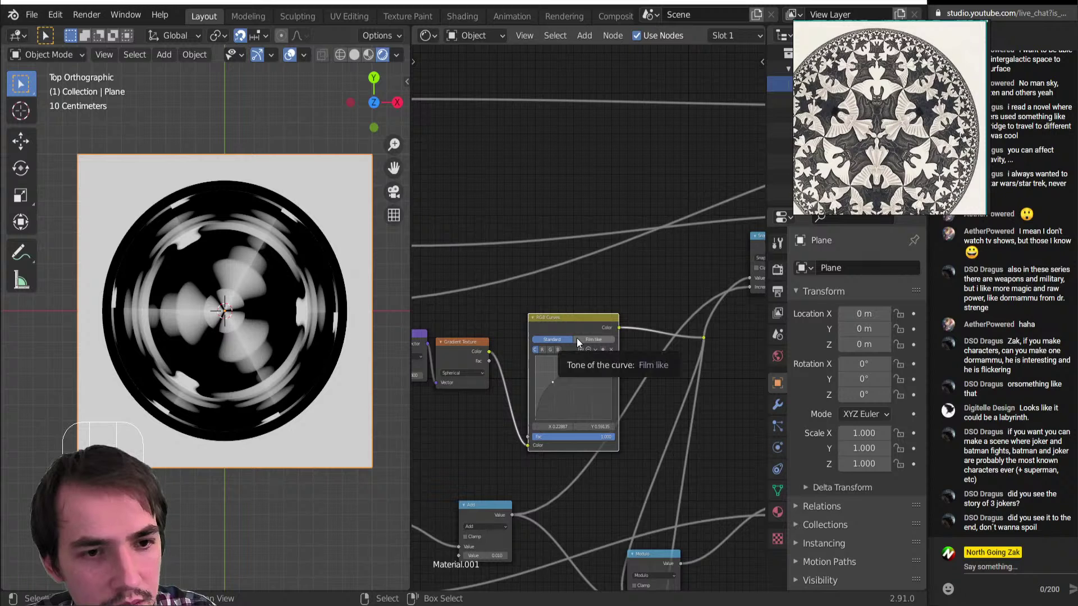
pyautogui.hotkey('ctrl', 'z')
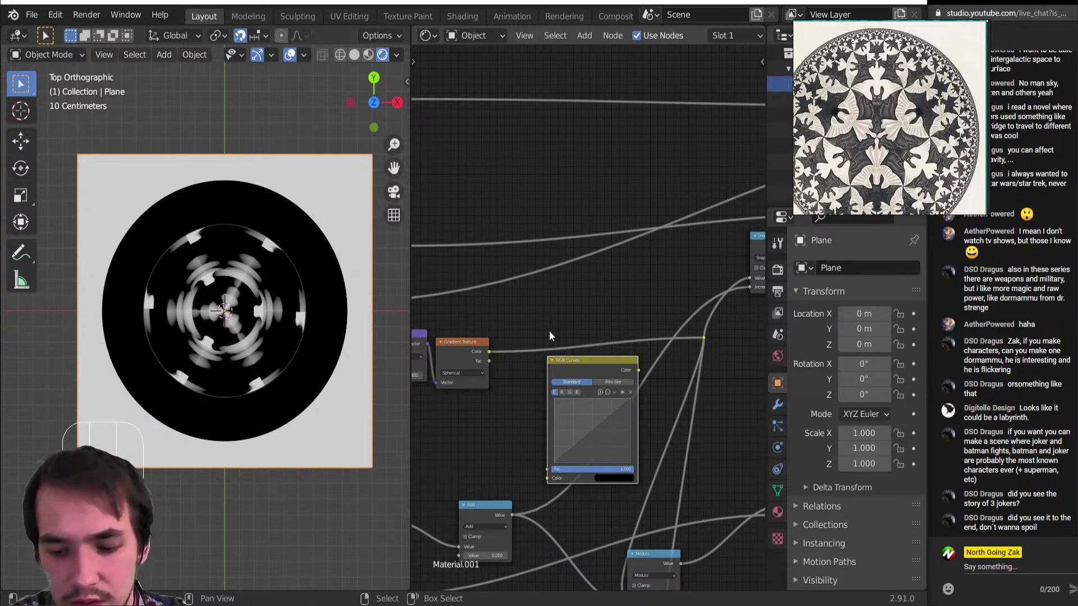
pyautogui.press('Delete')
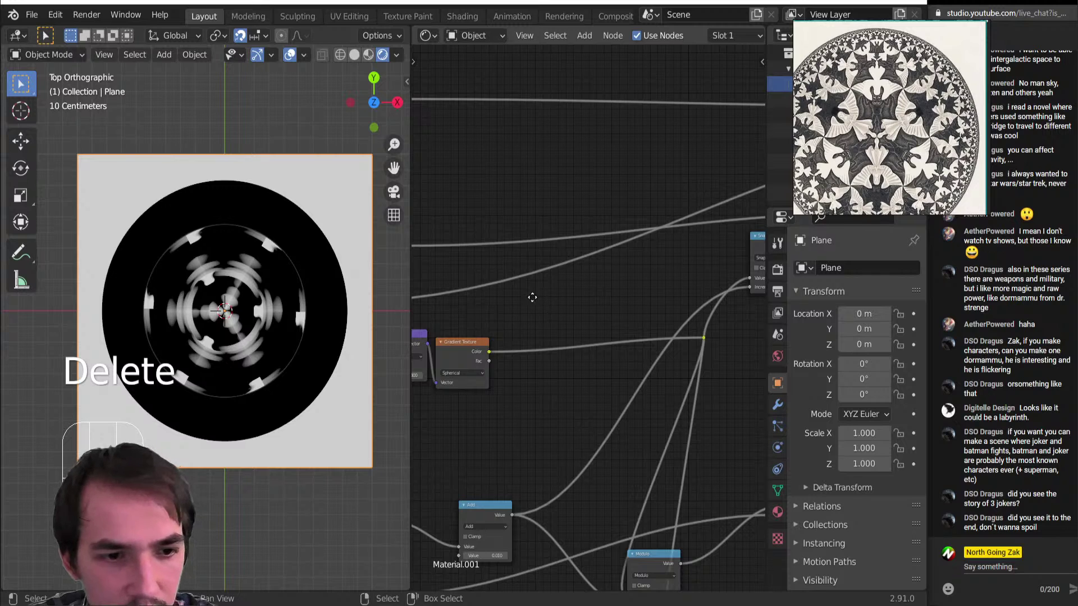
# Try a different number on the lower Value node feeding Divide, and undo the change.
pyautogui.moveTo(532, 297); pyautogui.dragTo(492, 316, button='middle')
pyautogui.scroll(-2, 501, 355)
pyautogui.moveTo(500, 353); pyautogui.dragTo(450, 312, button='middle')
pyautogui.scroll(2, 565, 341)
pyautogui.moveTo(706, 297); pyautogui.dragTo(510, 262, button='middle')
pyautogui.scroll(1, 568, 378)
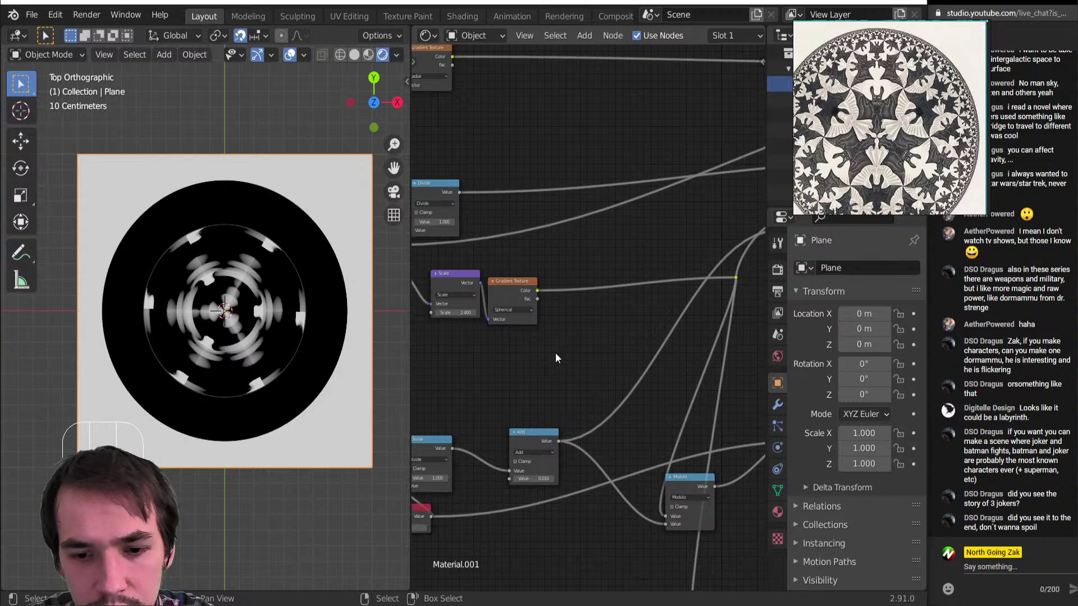
pyautogui.scroll(-6, 555, 353)
pyautogui.moveTo(556, 354); pyautogui.dragTo(746, 303, button='middle')
pyautogui.scroll(6, 655, 402)
pyautogui.keyDown('shift'); pyautogui.moveTo(667, 419); pyautogui.dragTo(635, 418); pyautogui.keyUp('shift')
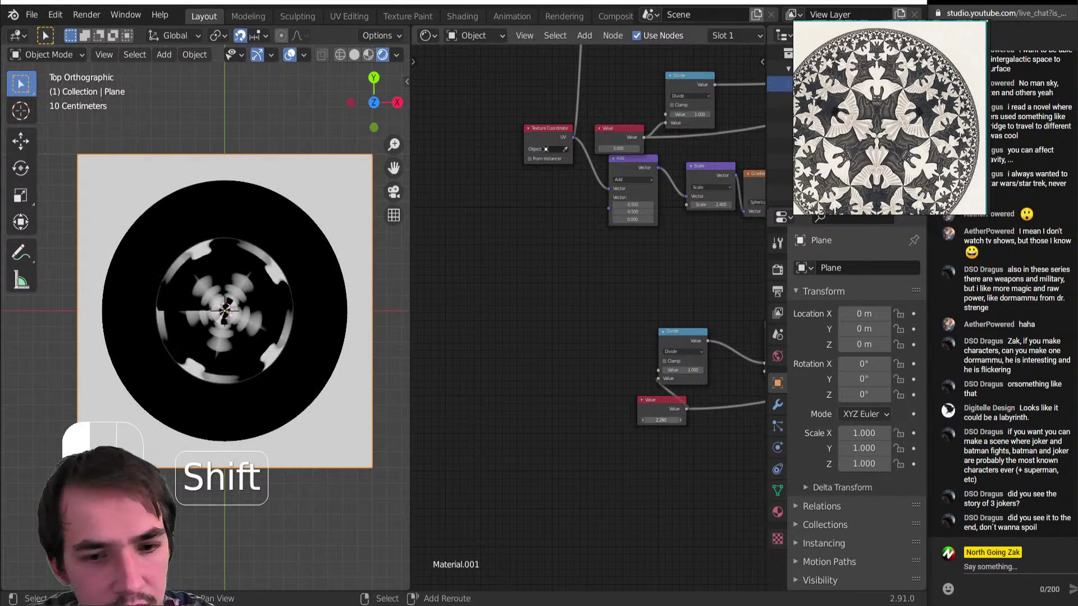
pyautogui.hotkey('ctrl', 'z')
pyautogui.moveTo(696, 430); pyautogui.dragTo(643, 410, button='middle')
pyautogui.scroll(3, 589, 416)
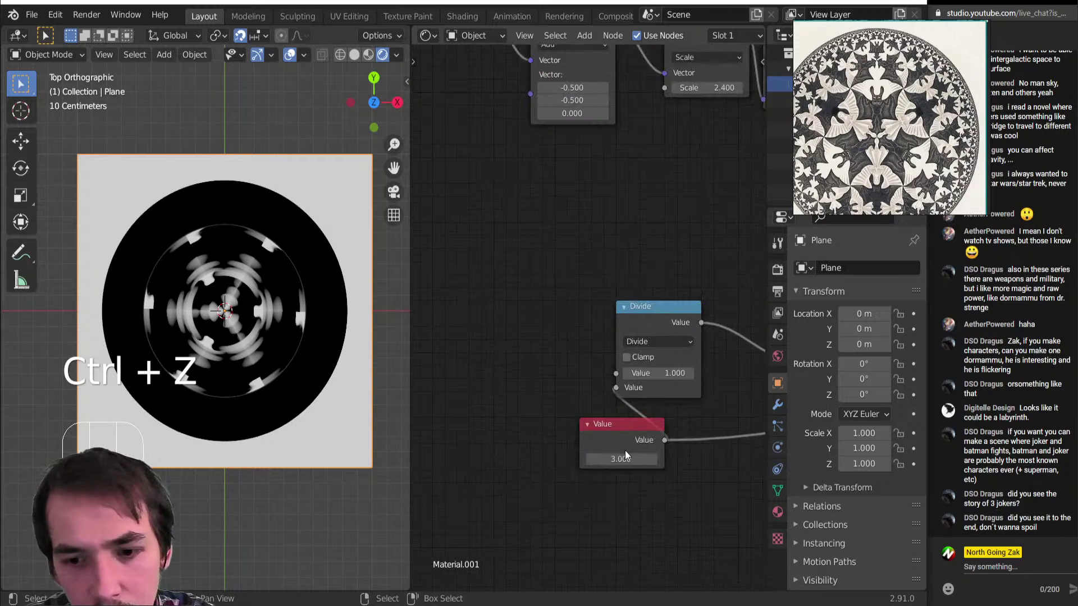
pyautogui.scroll(-3, 612, 352)
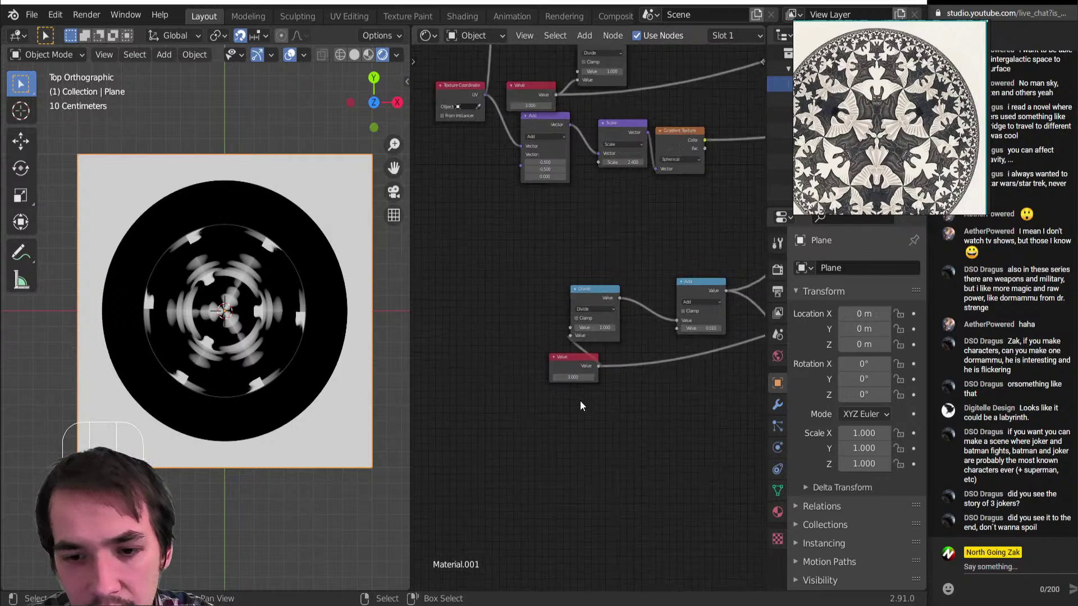
# Try a fine adjustment of the number on the lower Value node and undo it.
pyautogui.scroll(3, 581, 399)
pyautogui.keyDown('shift'); pyautogui.moveTo(561, 413); pyautogui.dragTo(586, 400); pyautogui.keyUp('shift')
pyautogui.hotkey('ctrl', 'z')
pyautogui.scroll(-4, 620, 334)
pyautogui.scroll(2, 620, 335)
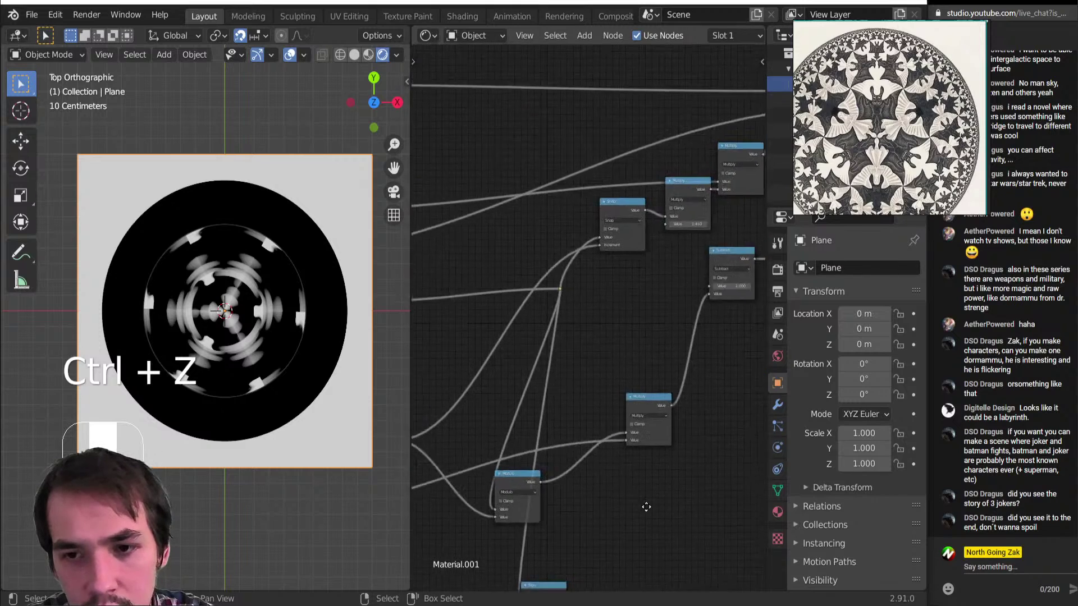
pyautogui.scroll(3, 608, 365)
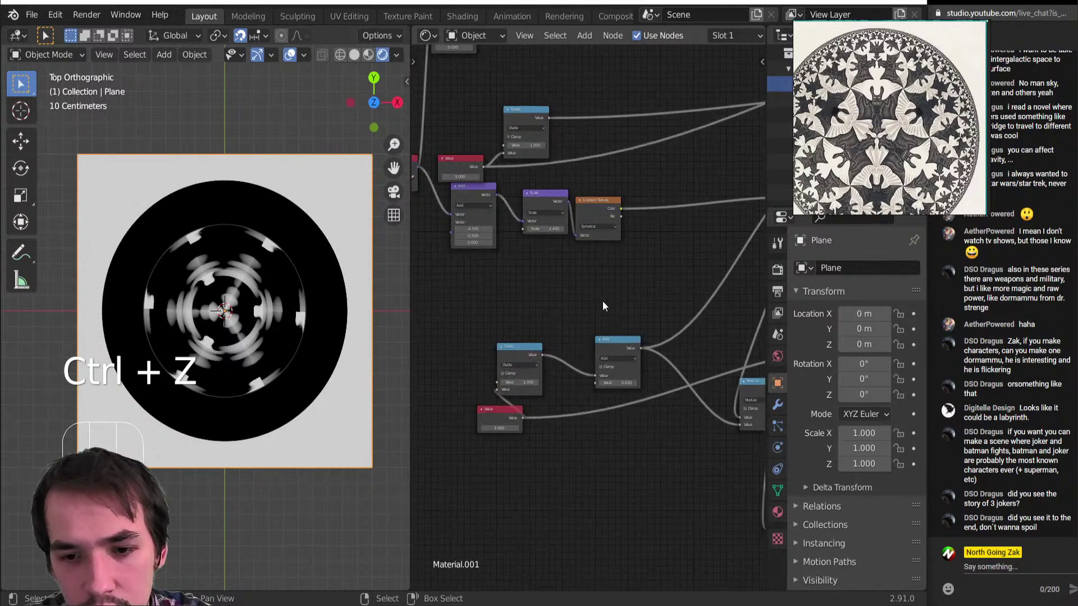
# Add a Math node below the spherical Gradient Texture, set to Divide with 2.000 as its second value.
pyautogui.hotkey('shift', 'a')
pyautogui.moveTo(599, 302)
pyautogui.press('Escape')
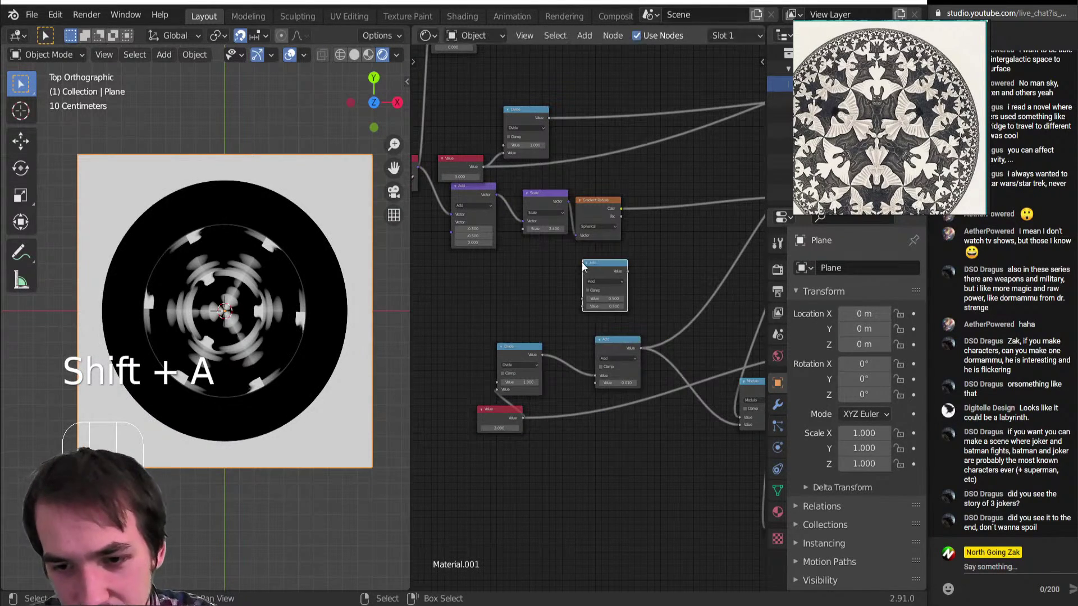
pyautogui.click(600, 281)
pyautogui.click(596, 315)
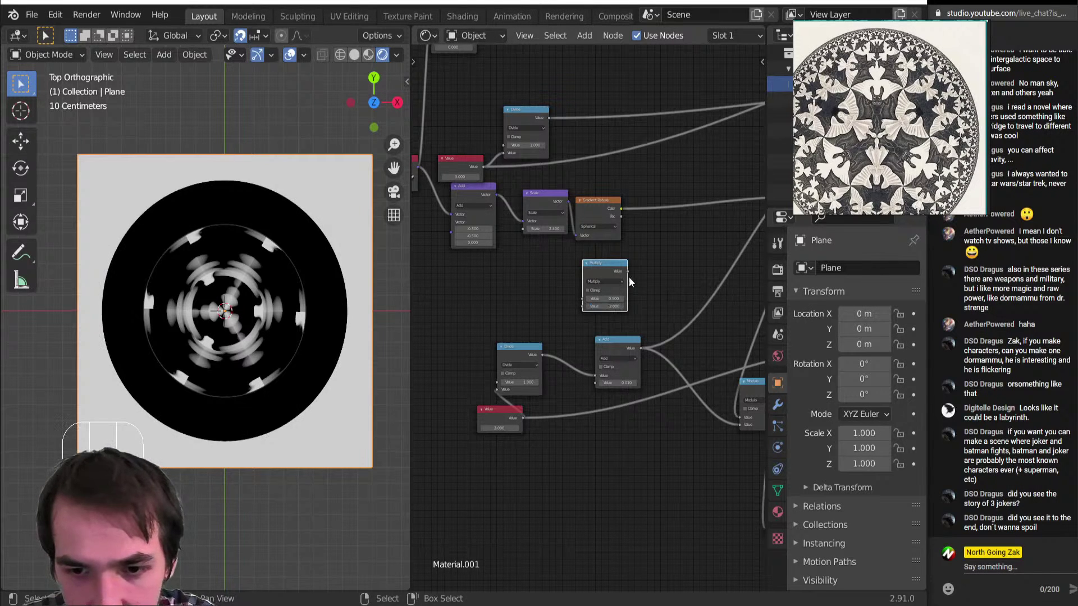
pyautogui.click(600, 279)
pyautogui.click(635, 298)
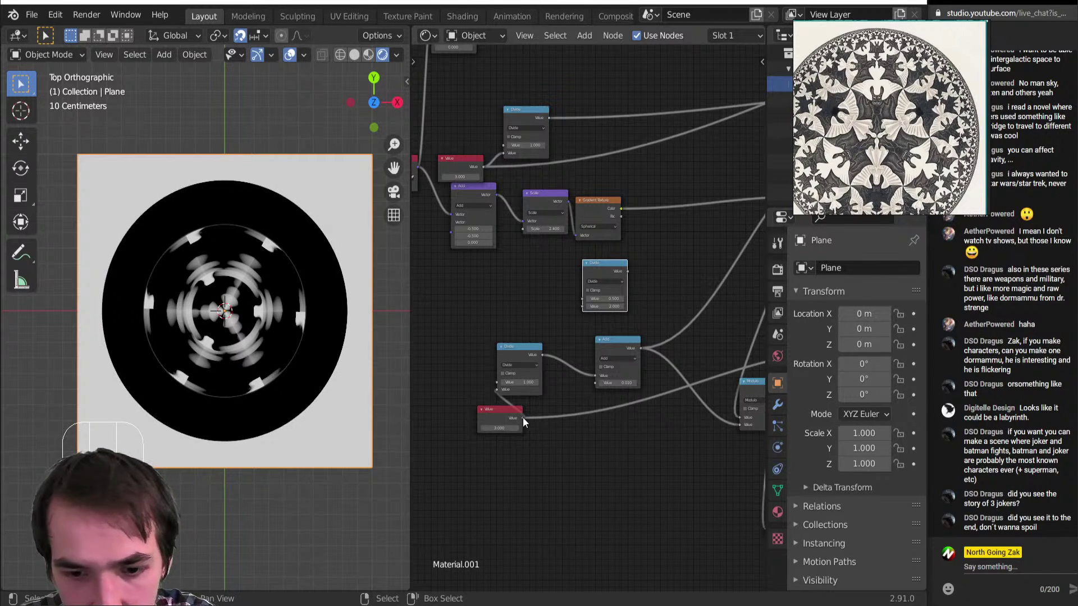
# Link the lower Value node into the new Divide, place it below Snap, and feed its output into the Multiply following Snap.
pyautogui.moveTo(566, 318); pyautogui.dragTo(582, 299)
pyautogui.scroll(-3, 581, 299)
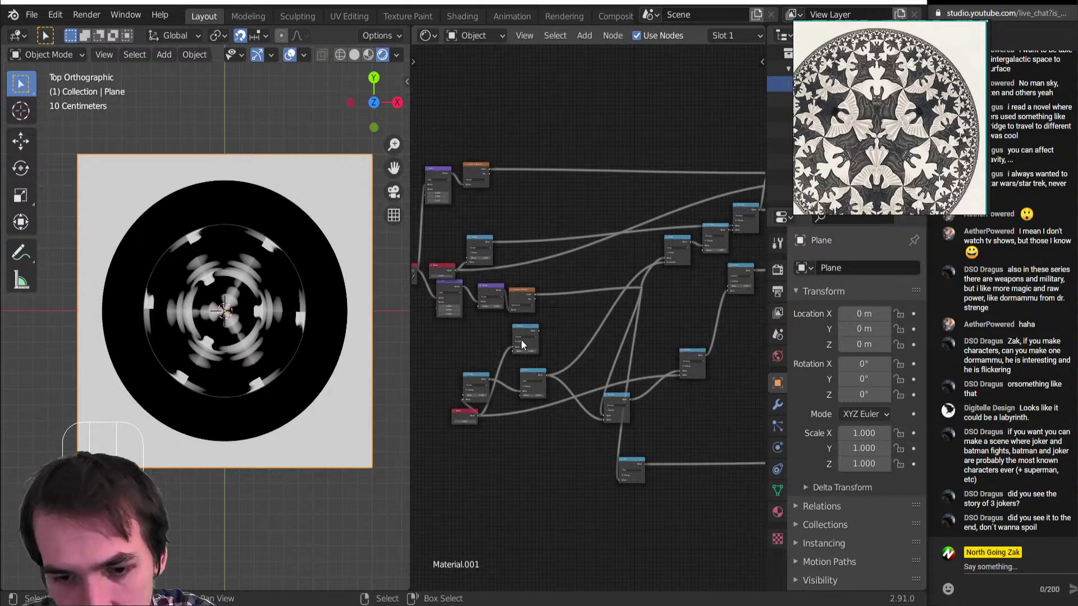
pyautogui.moveTo(521, 339); pyautogui.dragTo(575, 277)
pyautogui.scroll(4, 696, 278)
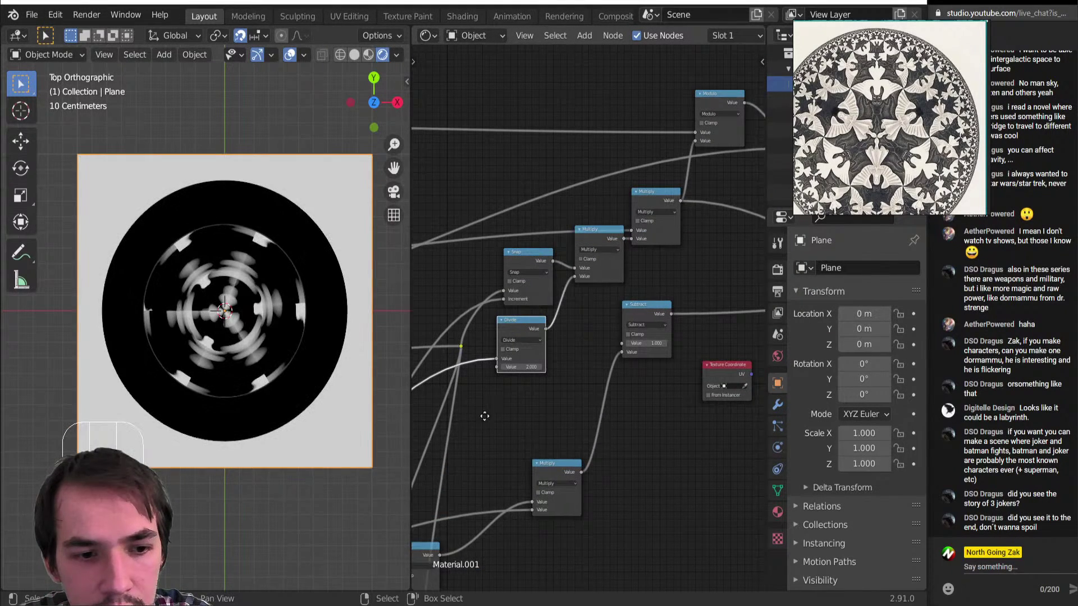
# Try other numbers on the lower Value node, such as about 4, and set it back to 3.
pyautogui.moveTo(484, 414); pyautogui.dragTo(614, 323, button='middle')
pyautogui.moveTo(491, 382); pyautogui.dragTo(615, 338, button='middle')
pyautogui.moveTo(506, 423); pyautogui.dragTo(619, 396, button='middle')
pyautogui.scroll(1, 508, 416)
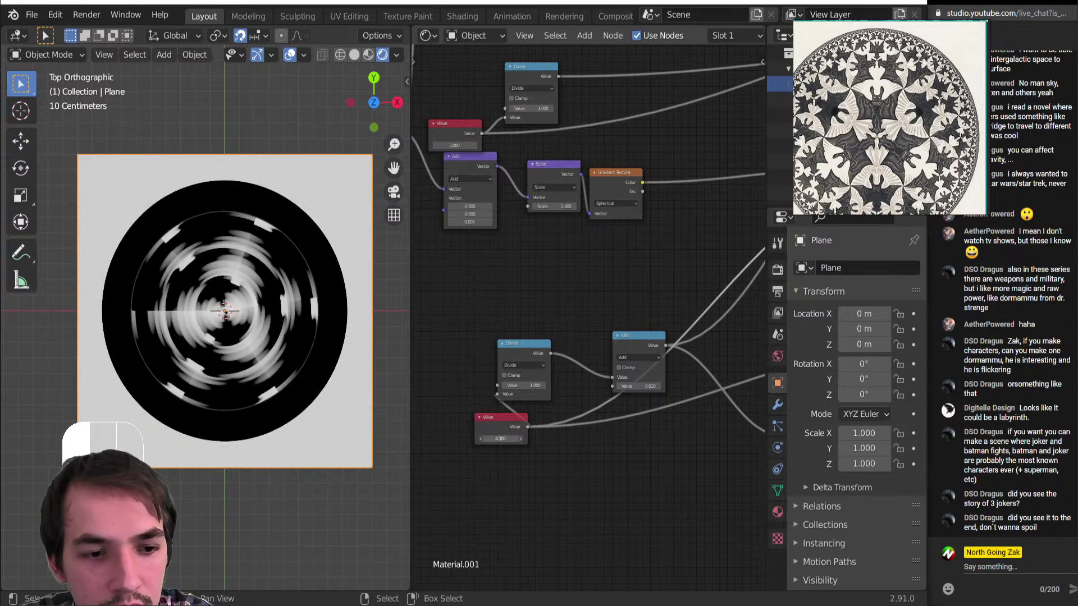
pyautogui.keyDown('shift'); pyautogui.moveTo(500, 440); pyautogui.dragTo(541, 454); pyautogui.keyUp('shift')
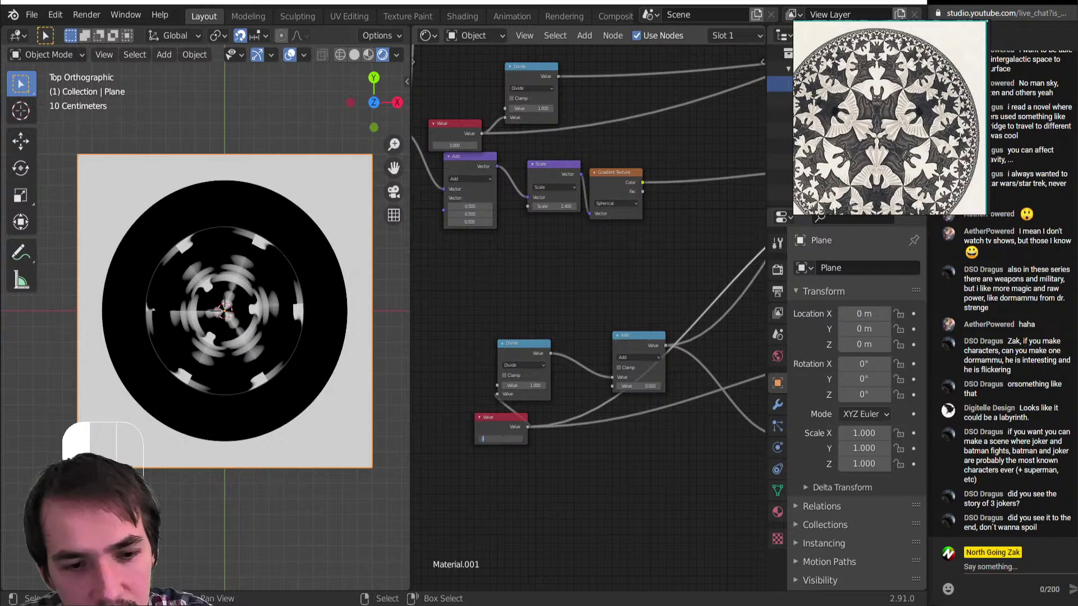
pyautogui.press('Return')
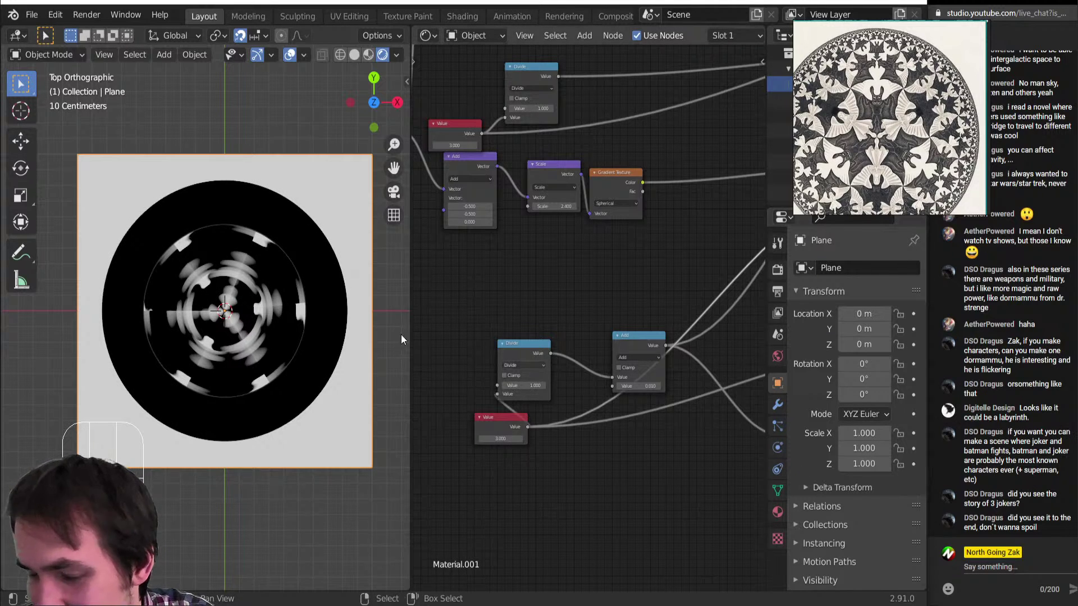
# Preview the two mix nodes just before the Material Output one after the other and inspect the central rings.
pyautogui.scroll(-15, 656, 271)
pyautogui.moveTo(730, 248); pyautogui.dragTo(486, 315, button='middle')
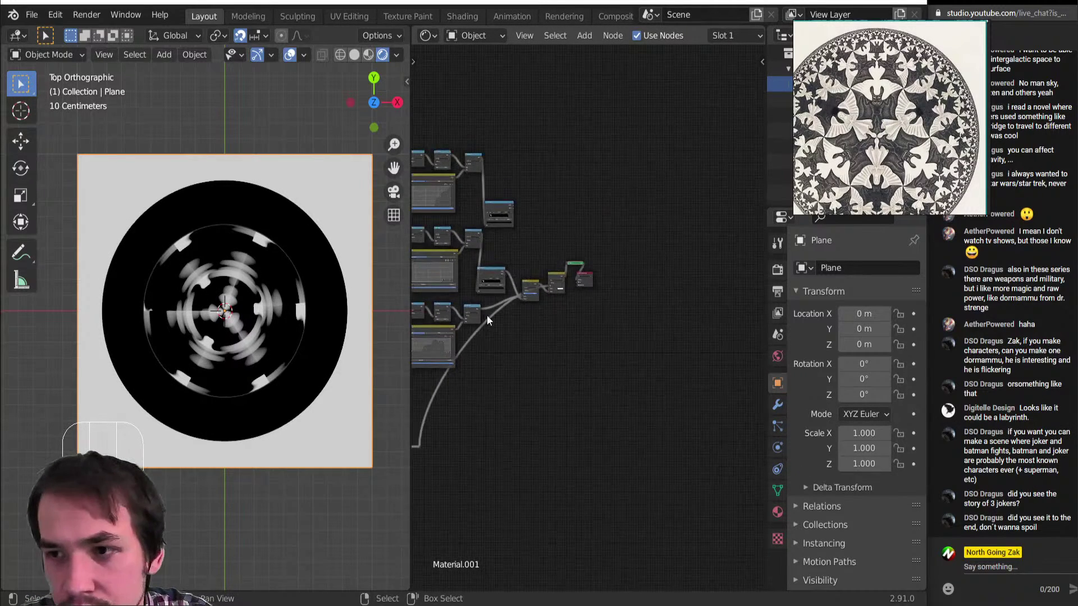
pyautogui.scroll(2, 588, 294)
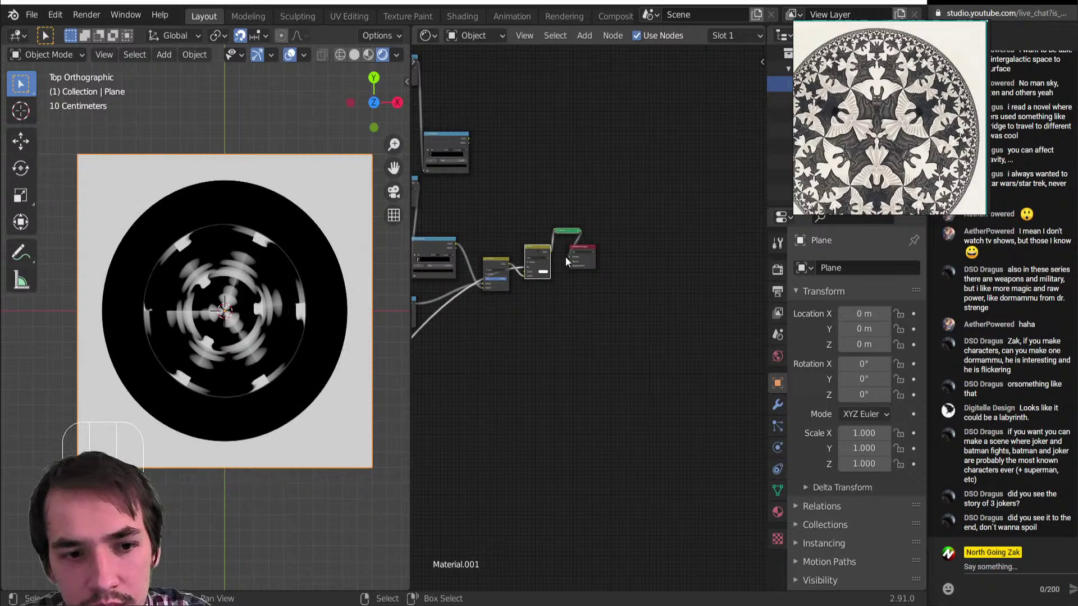
pyautogui.scroll(1, 565, 257)
pyautogui.moveTo(565, 257); pyautogui.dragTo(619, 329, button='middle')
pyautogui.scroll(4, 295, 319)
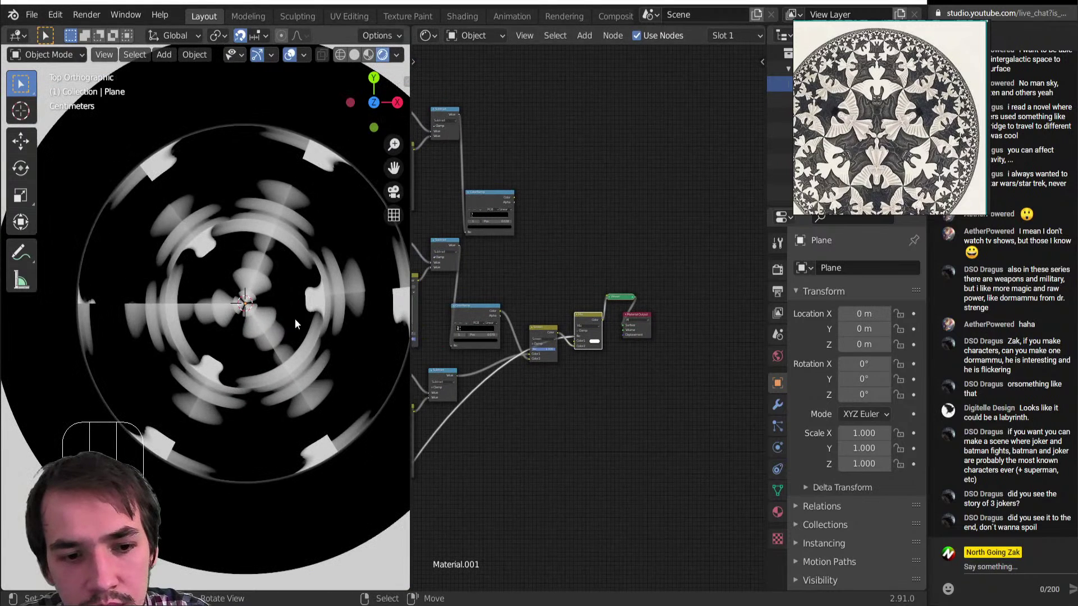
pyautogui.keyDown('ctrl'); pyautogui.keyDown('shift'); pyautogui.click(548, 331); pyautogui.keyUp('shift'); pyautogui.keyUp('ctrl')
pyautogui.keyDown('ctrl'); pyautogui.keyDown('shift'); pyautogui.click(597, 318); pyautogui.keyUp('shift'); pyautogui.keyUp('ctrl')
# Compare the ring pattern on the plane with the circular Escher reference, examining its bats and angels closely.
pyautogui.scroll(-6, 291, 341)
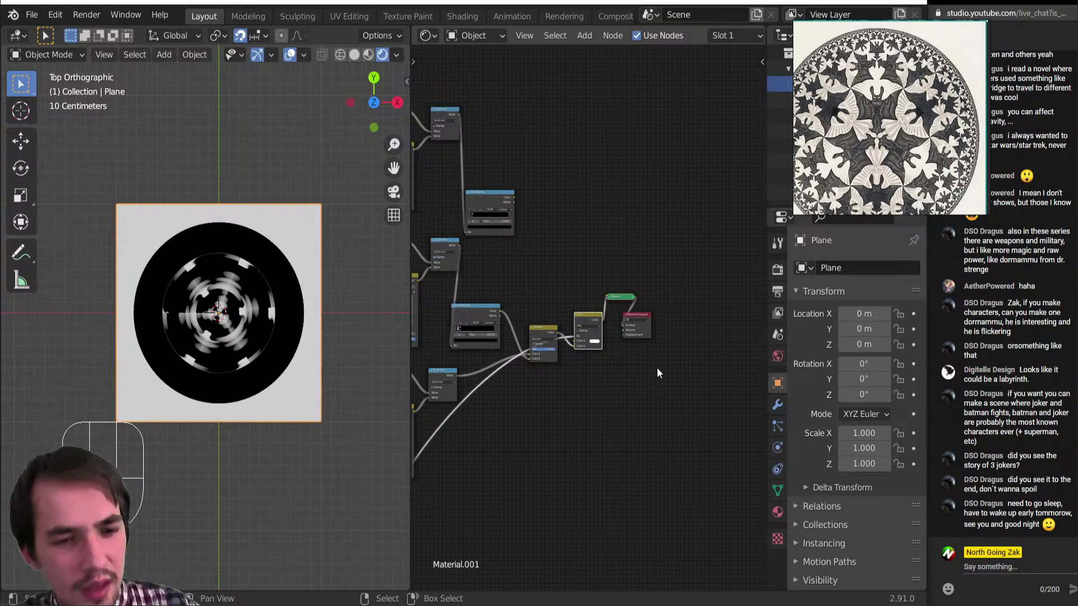
pyautogui.scroll(-5, 835, 107)
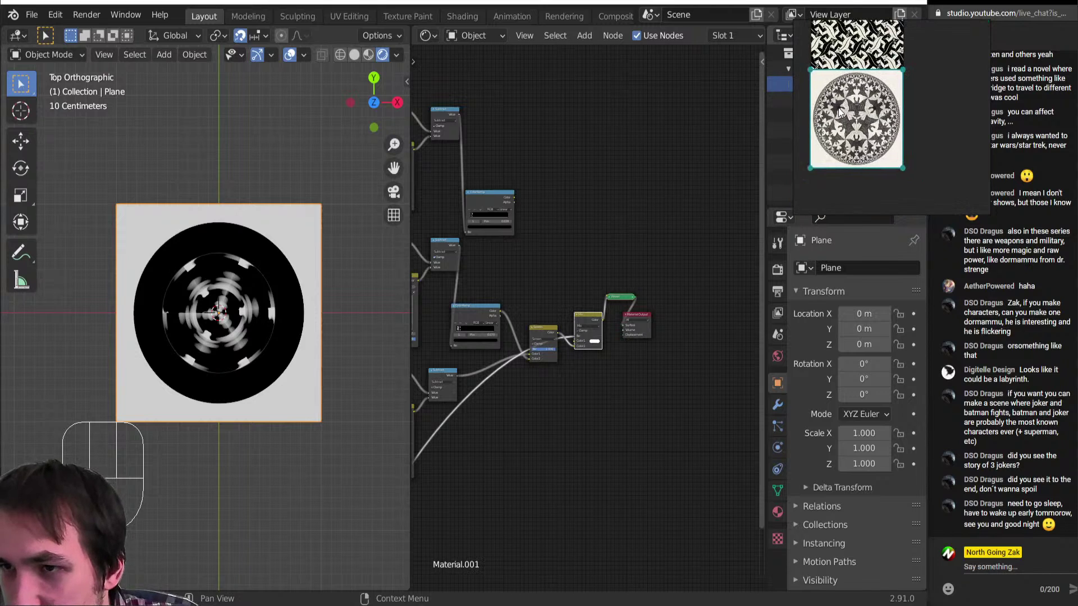
pyautogui.scroll(10, 835, 115)
pyautogui.scroll(-4, 835, 119)
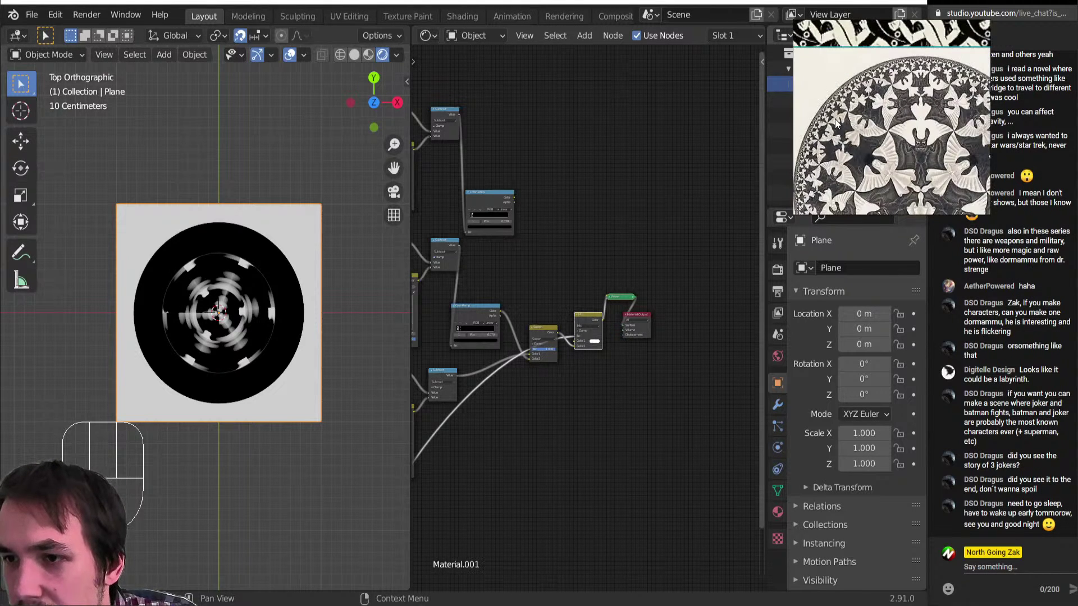
pyautogui.scroll(5, 227, 348)
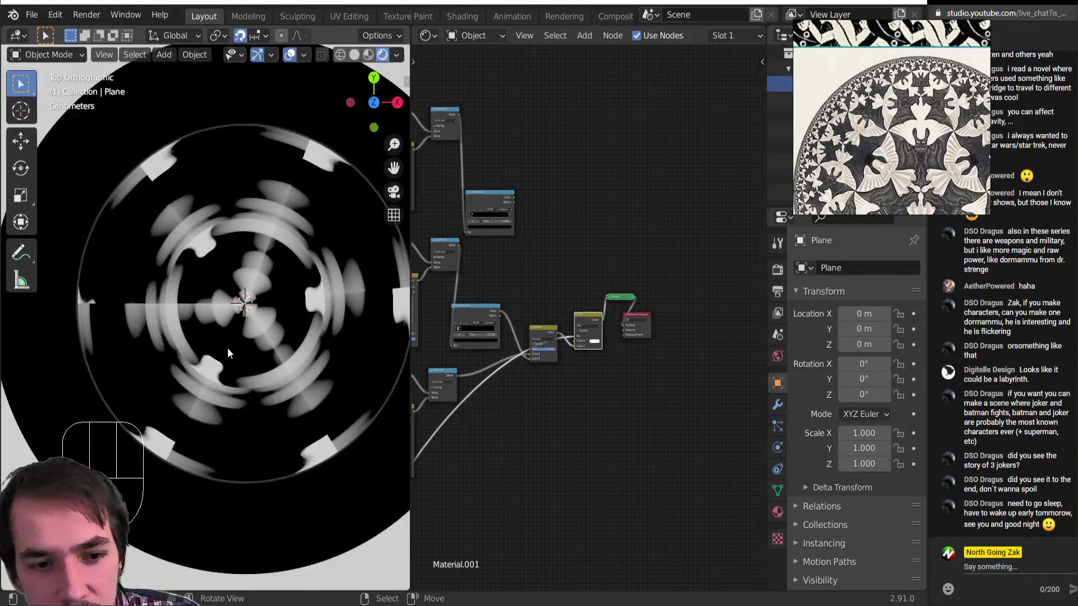
pyautogui.scroll(-3, 227, 348)
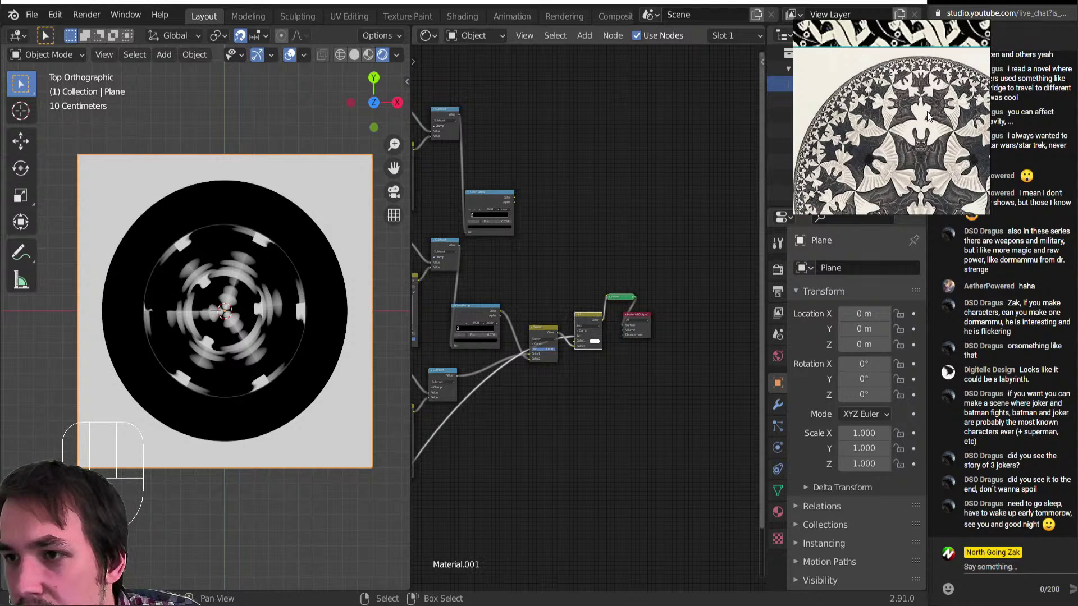
pyautogui.scroll(-1, 927, 117)
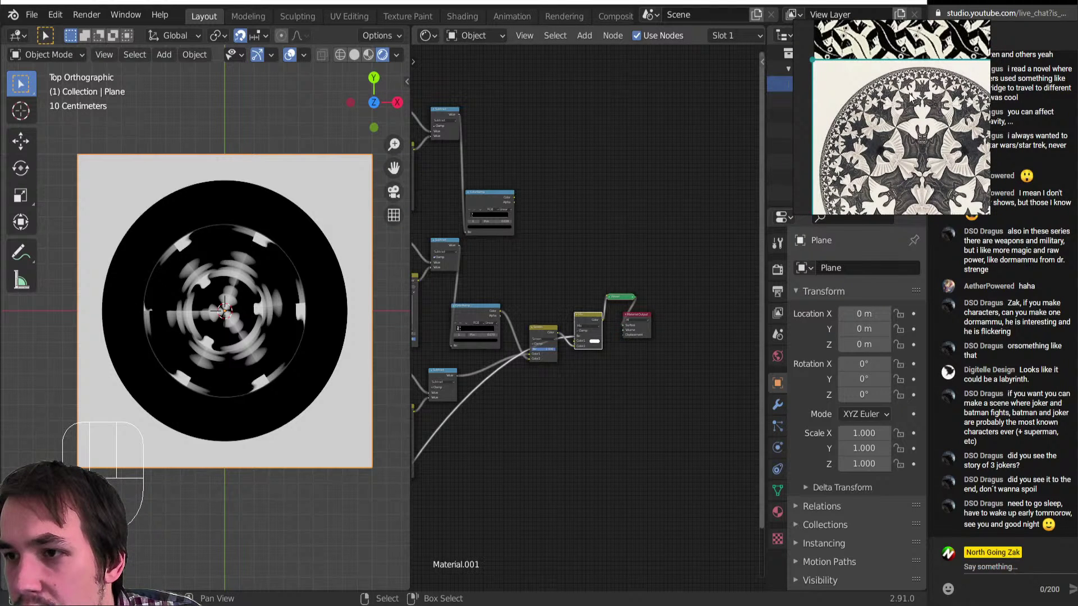
pyautogui.scroll(-1, 950, 171)
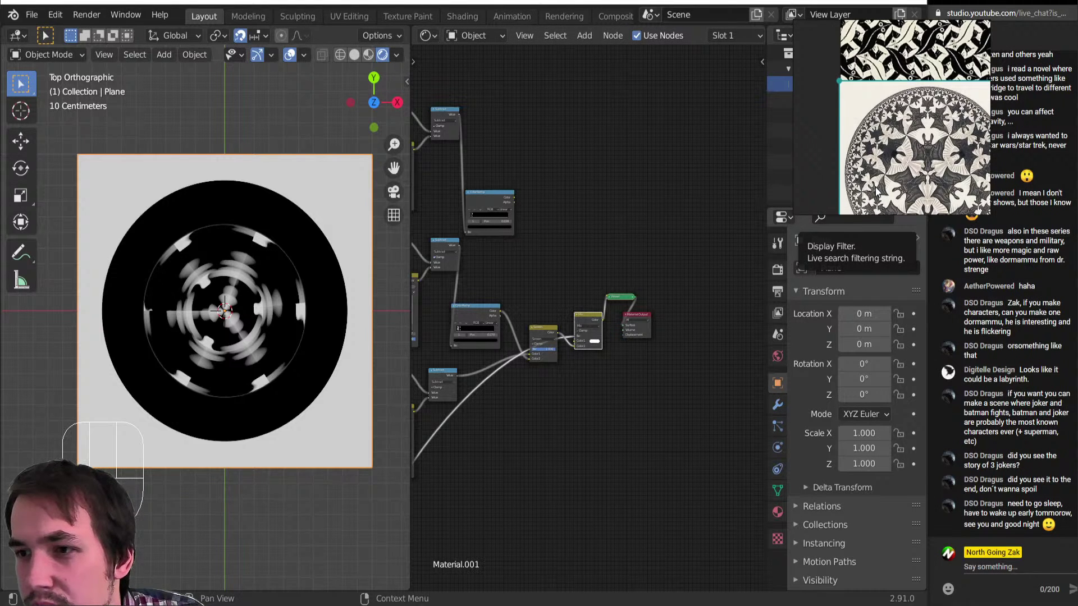
pyautogui.scroll(-2, 877, 191)
pyautogui.scroll(6, 877, 192)
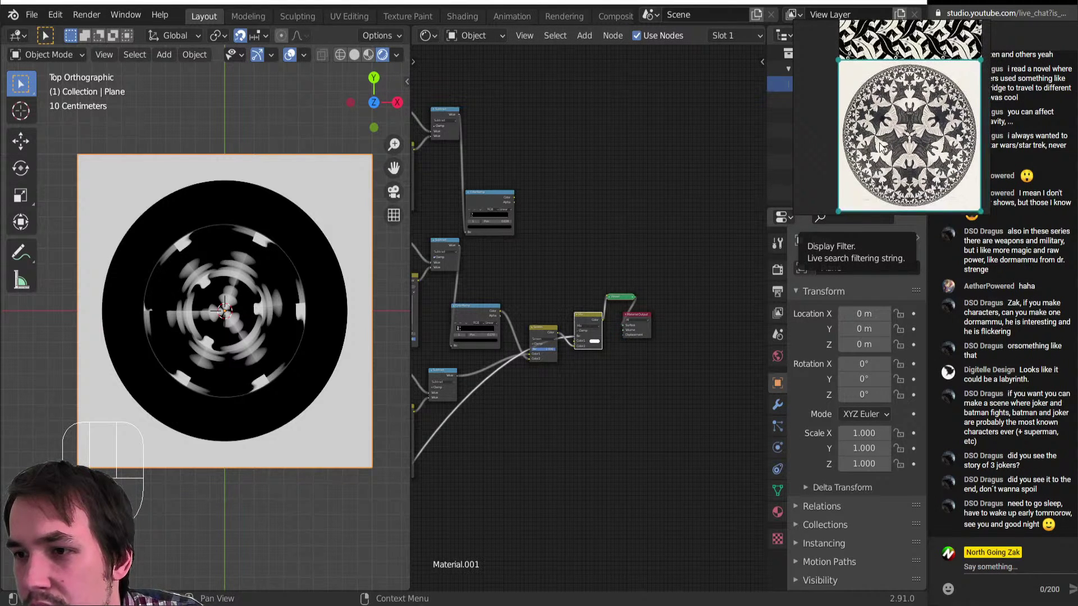
pyautogui.moveTo(902, 138); pyautogui.dragTo(879, 96, button='middle')
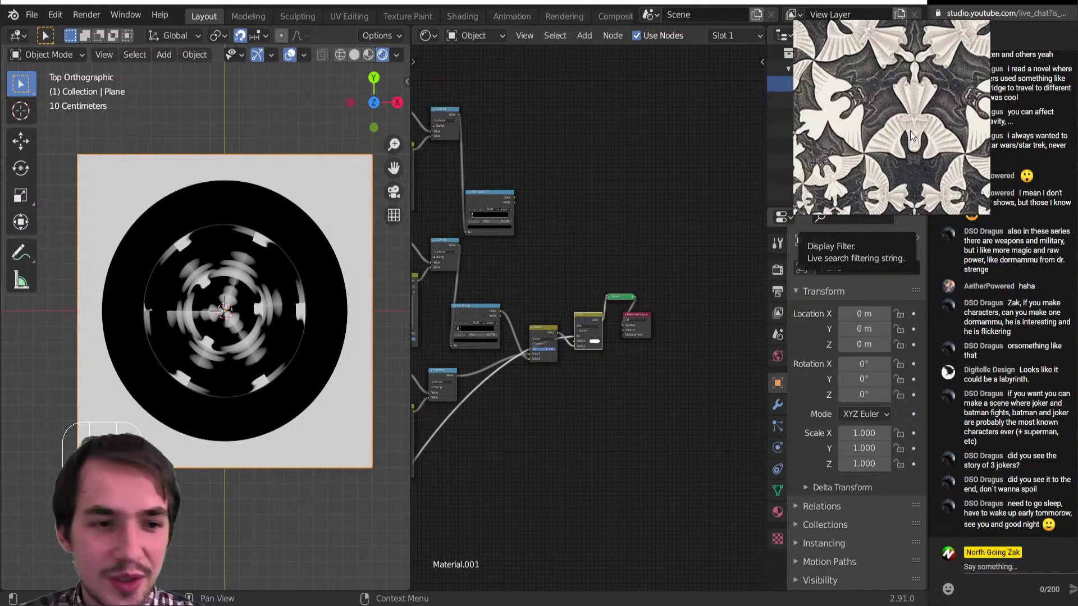
# Preview the Combine XYZ output on the plane to examine the ring and segment coordinates.
pyautogui.scroll(-3, 594, 294)
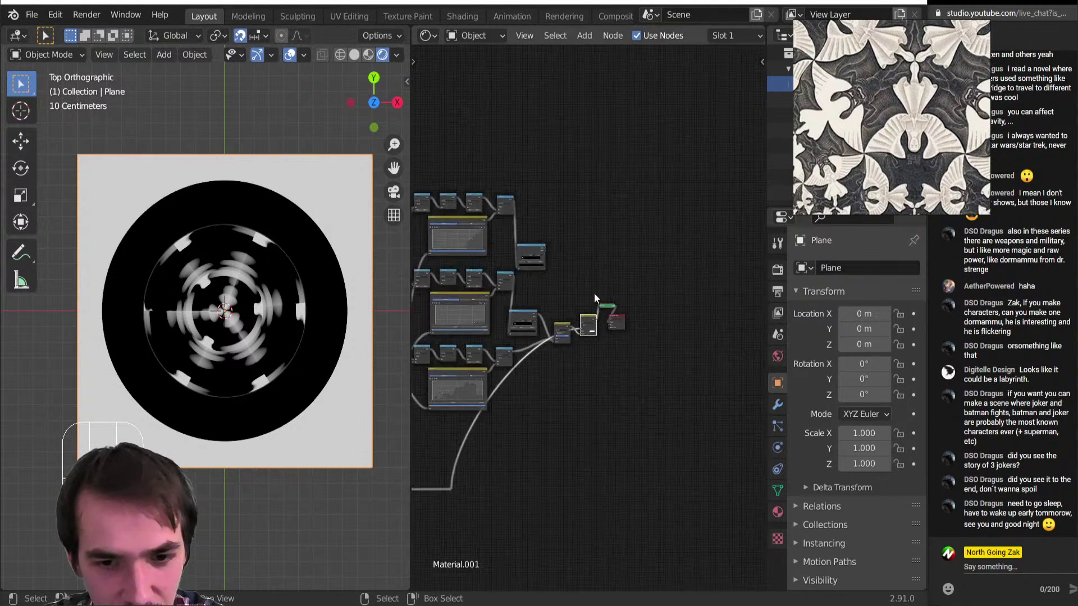
pyautogui.scroll(5, 594, 293)
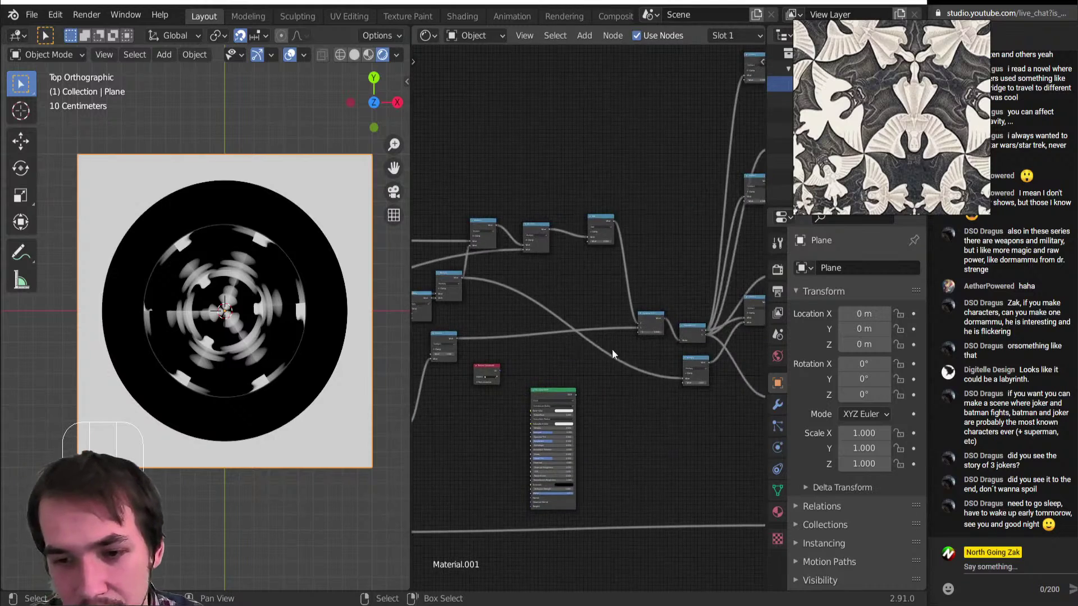
pyautogui.scroll(4, 612, 353)
pyautogui.keyDown('ctrl'); pyautogui.keyDown('shift'); pyautogui.click(630, 332); pyautogui.keyUp('shift'); pyautogui.keyUp('ctrl')
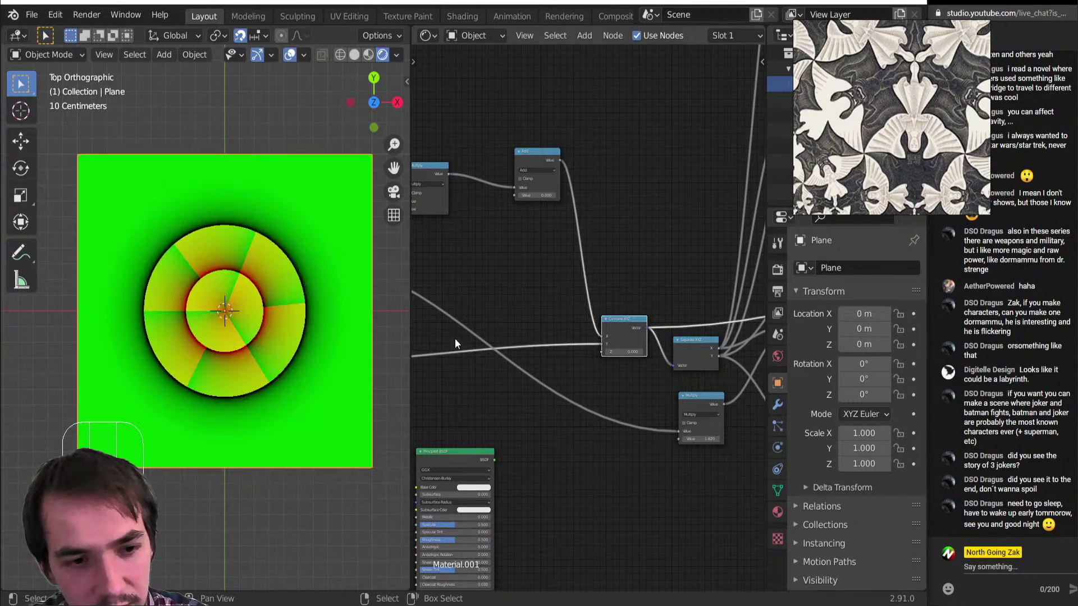
pyautogui.scroll(5, 228, 331)
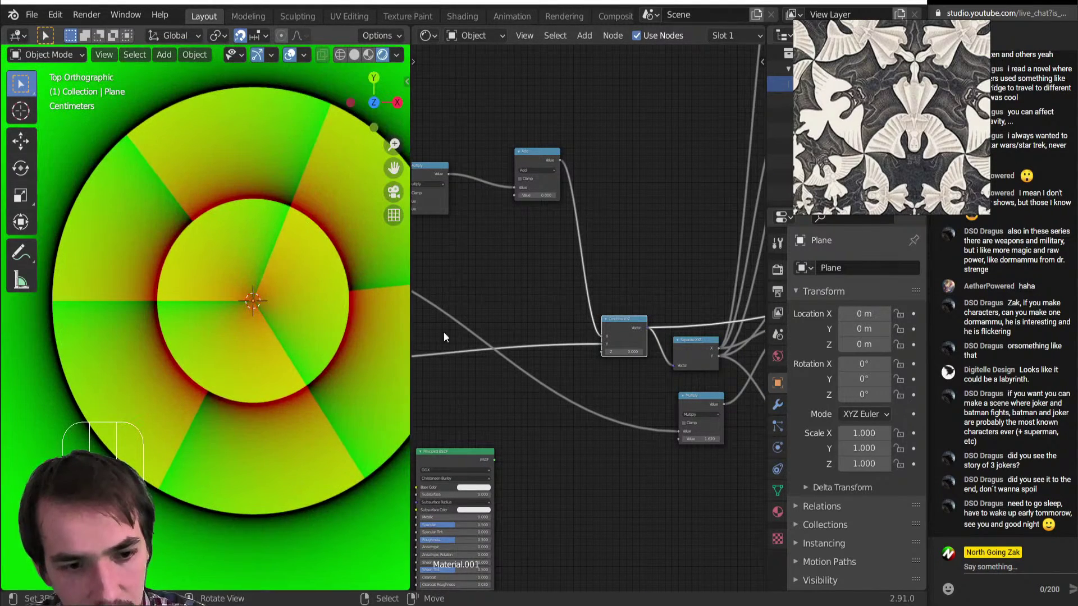
pyautogui.scroll(-6, 501, 301)
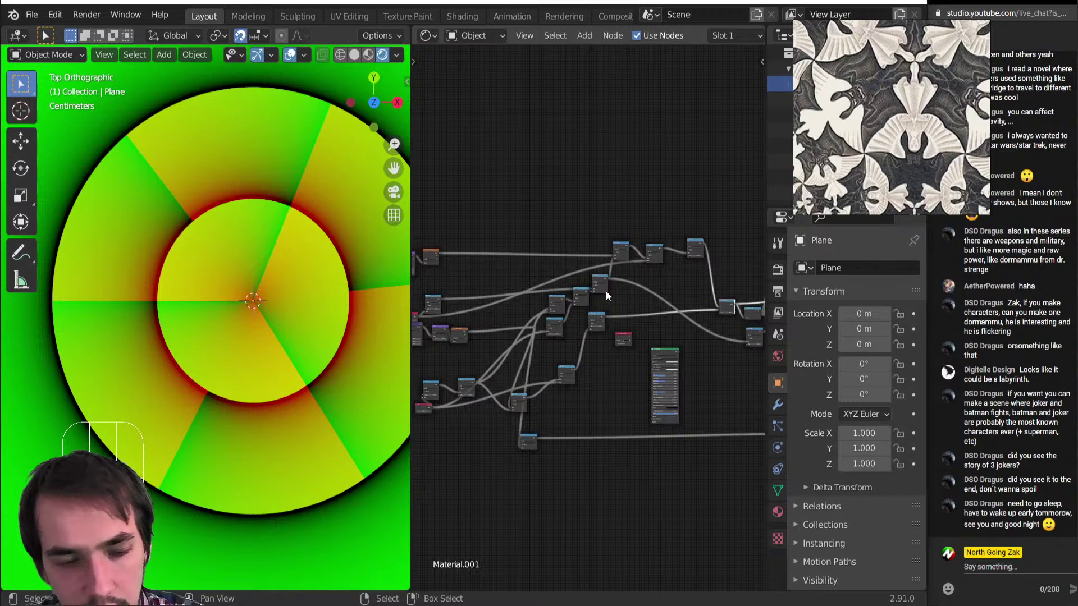
pyautogui.scroll(-3, 564, 279)
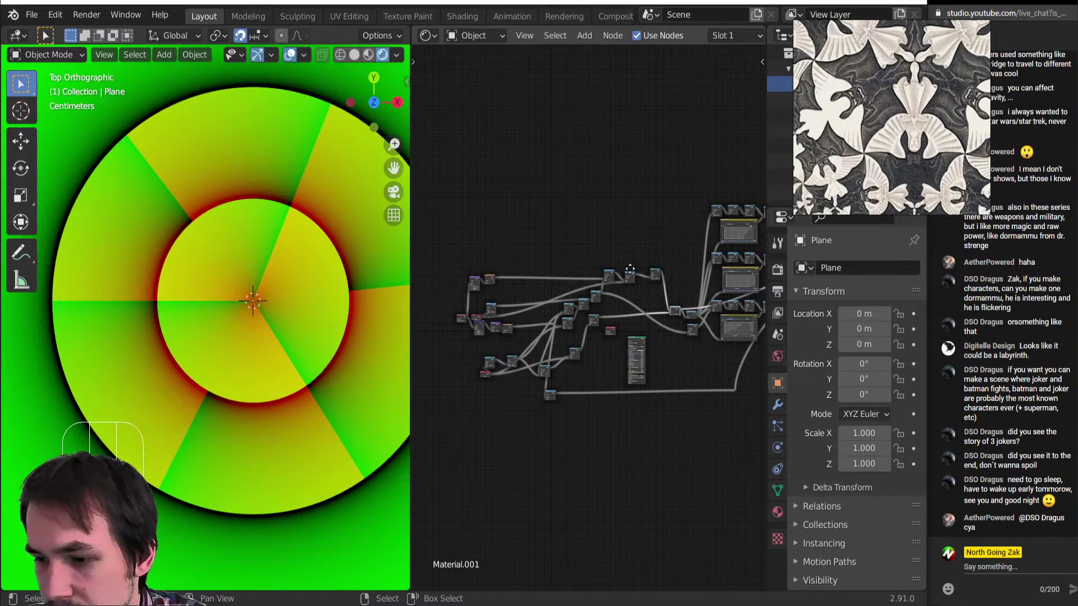
# Return the preview to the last mix node before the Material Output and inspect the pattern's centre.
pyautogui.scroll(5, 630, 270)
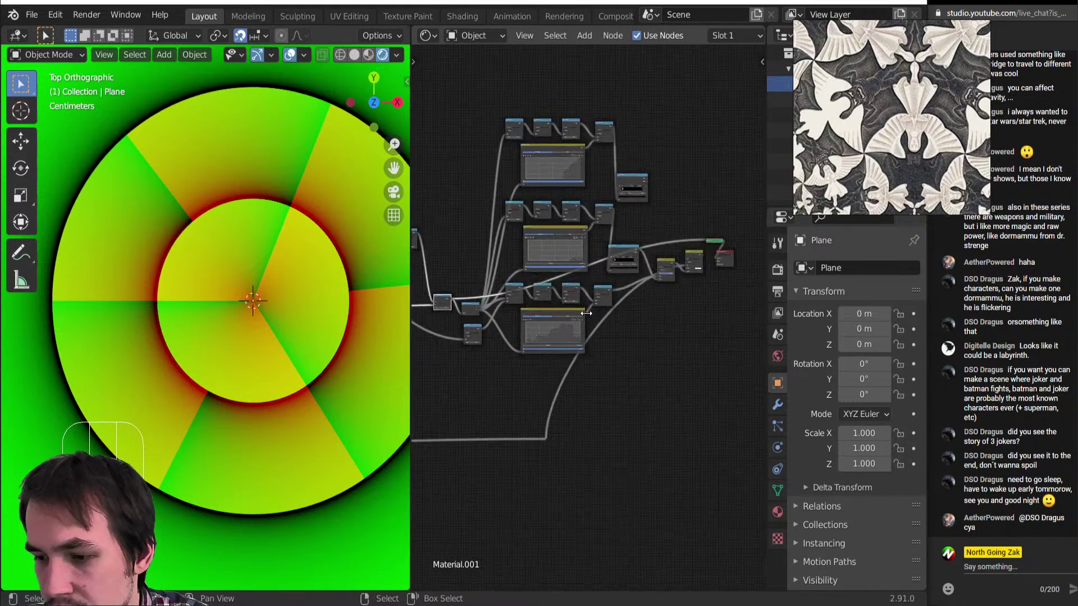
pyautogui.moveTo(649, 273); pyautogui.dragTo(581, 300, button='middle')
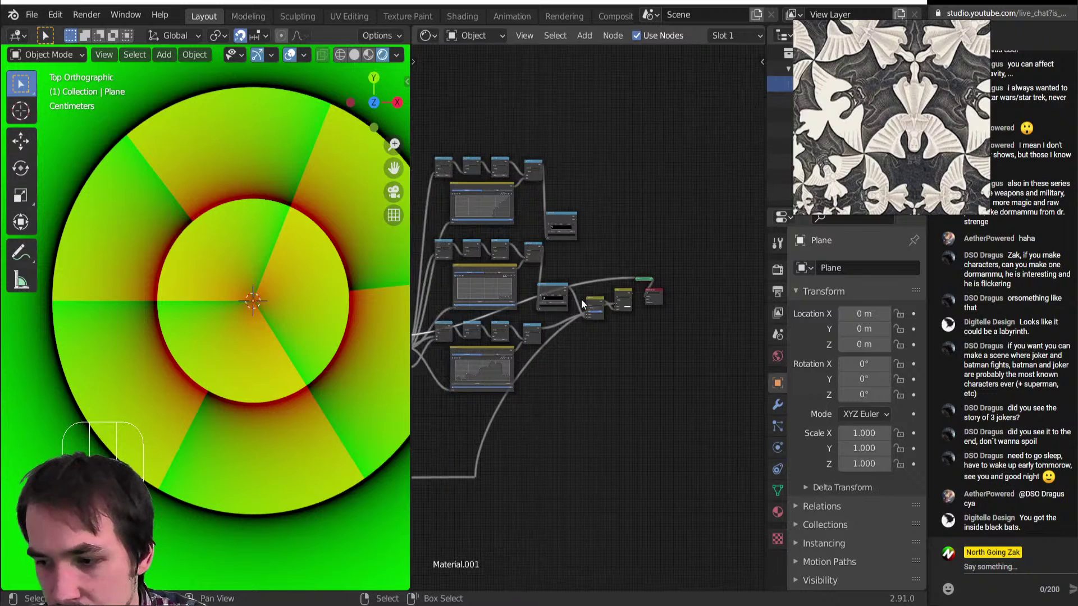
pyautogui.scroll(3, 581, 299)
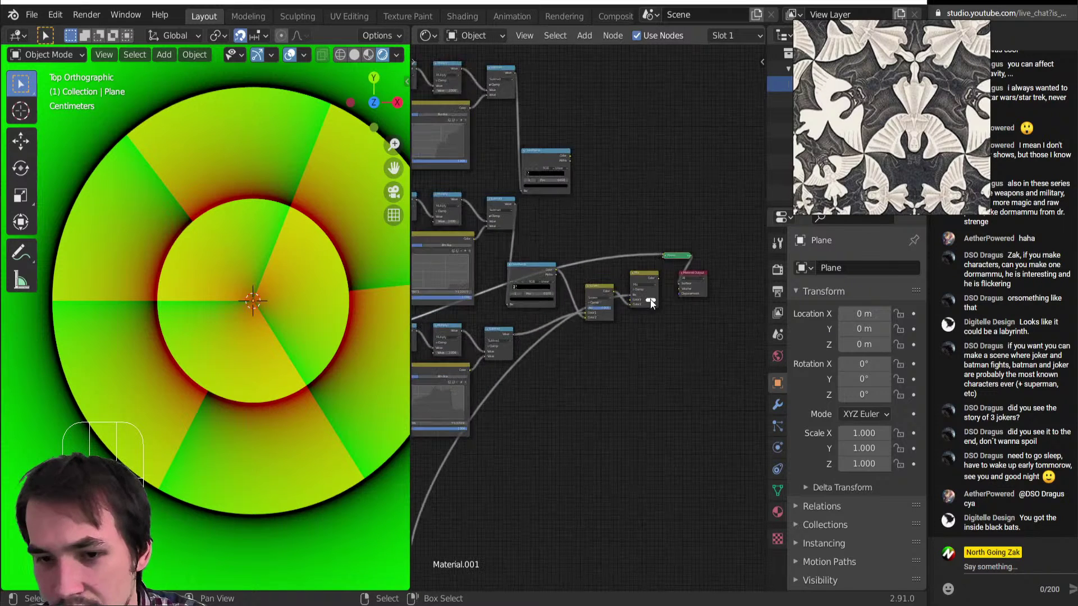
pyautogui.keyDown('ctrl'); pyautogui.keyDown('shift'); pyautogui.click(645, 275); pyautogui.keyUp('shift'); pyautogui.keyUp('ctrl')
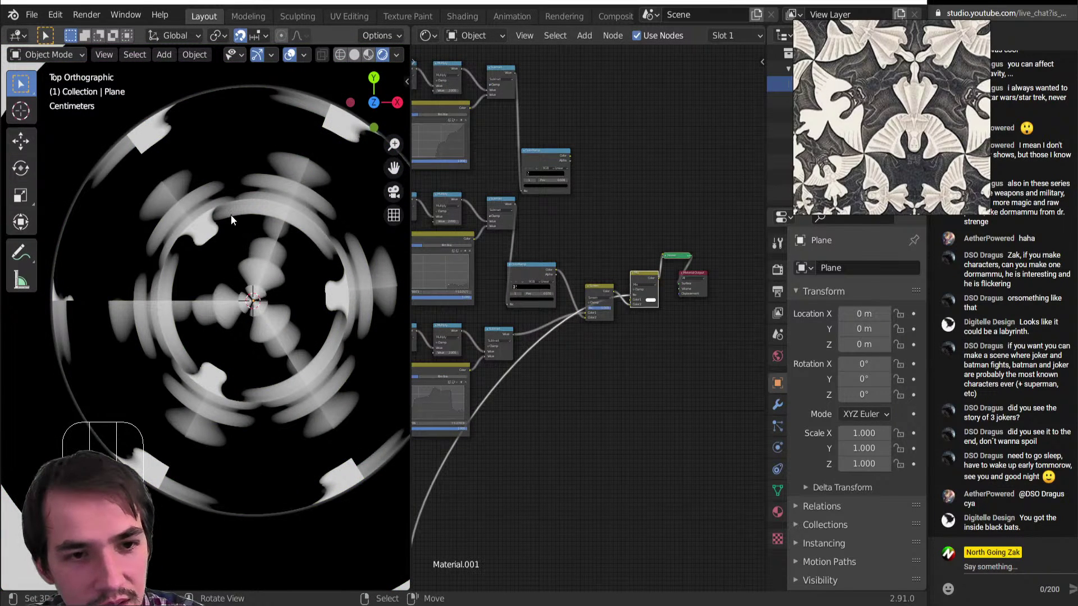
pyautogui.scroll(2, 233, 216)
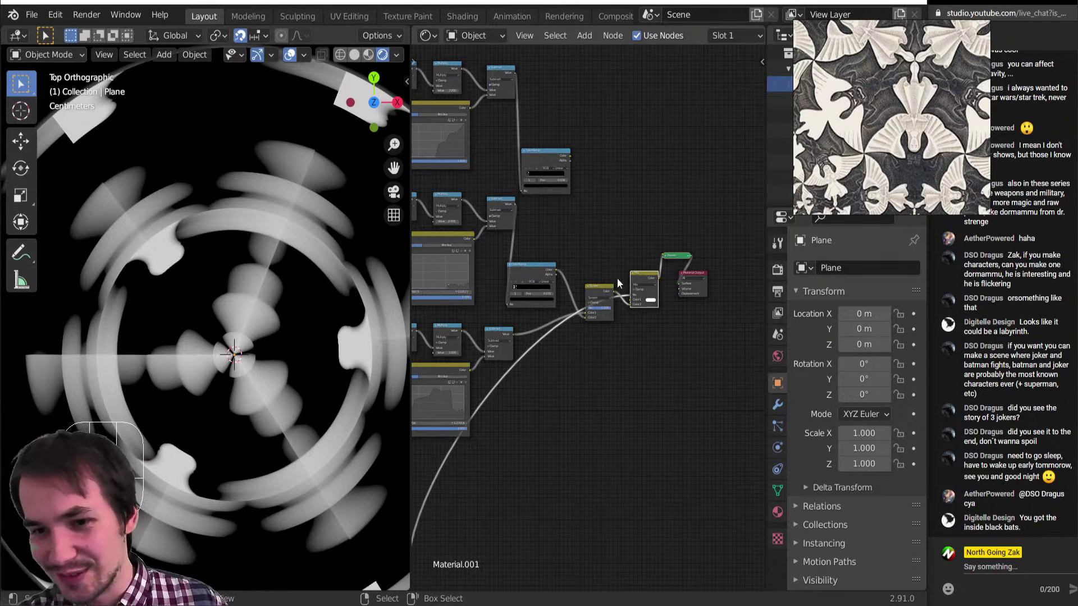
# Route the preview from the mix node that combines the pattern layers, and delete the final mix node after it.
pyautogui.keyDown('ctrl'); pyautogui.keyDown('shift'); pyautogui.click(599, 285); pyautogui.keyUp('shift'); pyautogui.keyUp('ctrl')
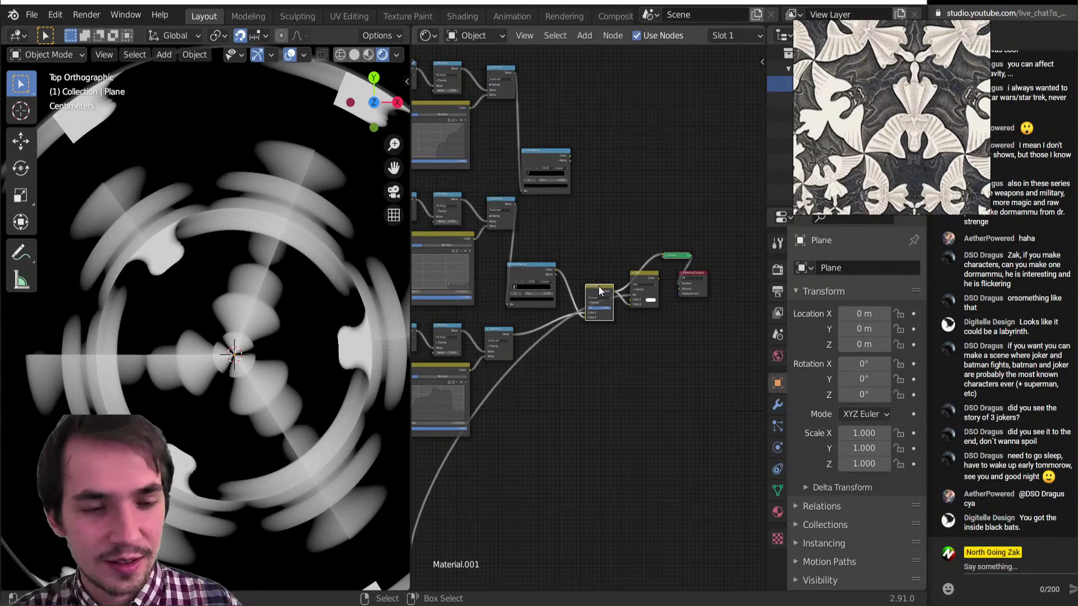
pyautogui.click(633, 282)
pyautogui.press('Delete')
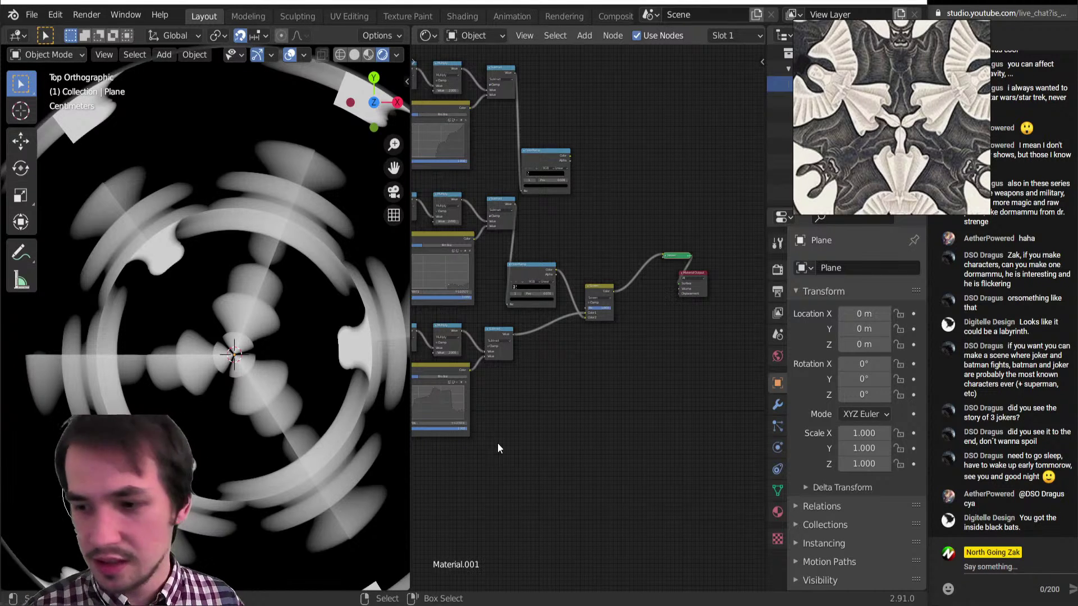
# Switch to the OBS window.
pyautogui.click(435, 568)
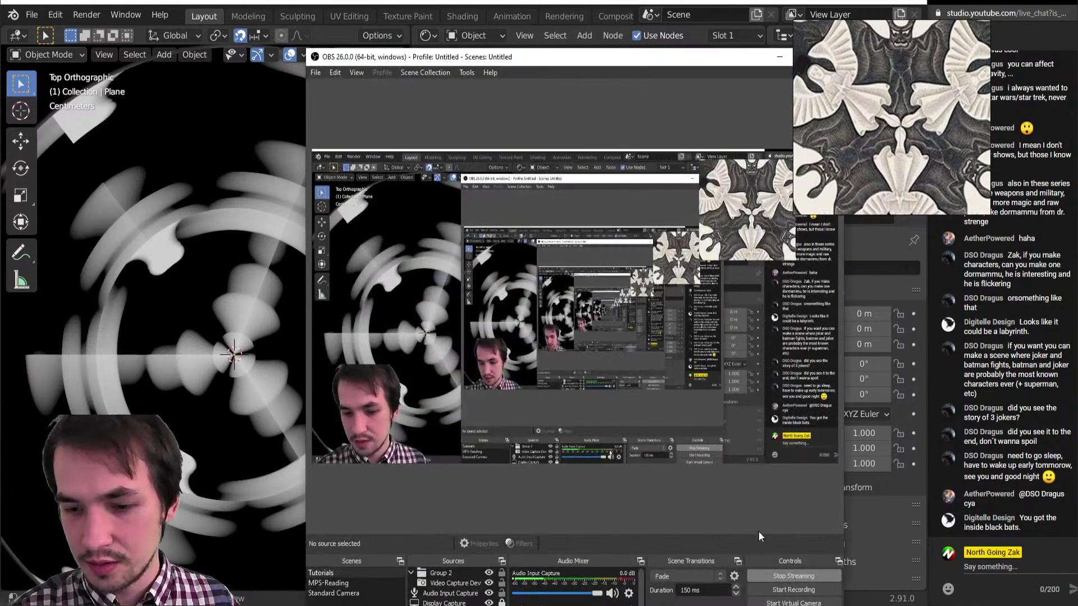